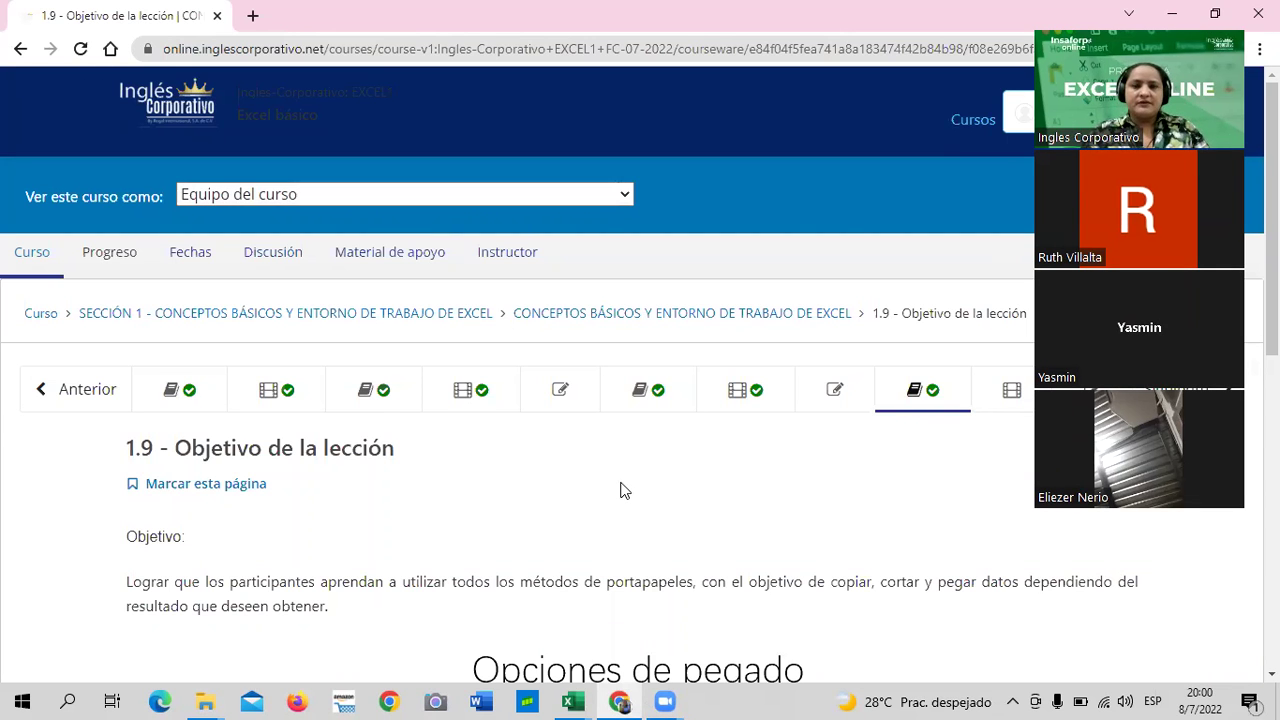
# Scroll through lesson 1.9, then open the Excel básico course's Progreso page.
pyautogui.scroll(-2, 620, 490)
pyautogui.scroll(-1, 620, 490)
pyautogui.scroll(-3, 620, 490)
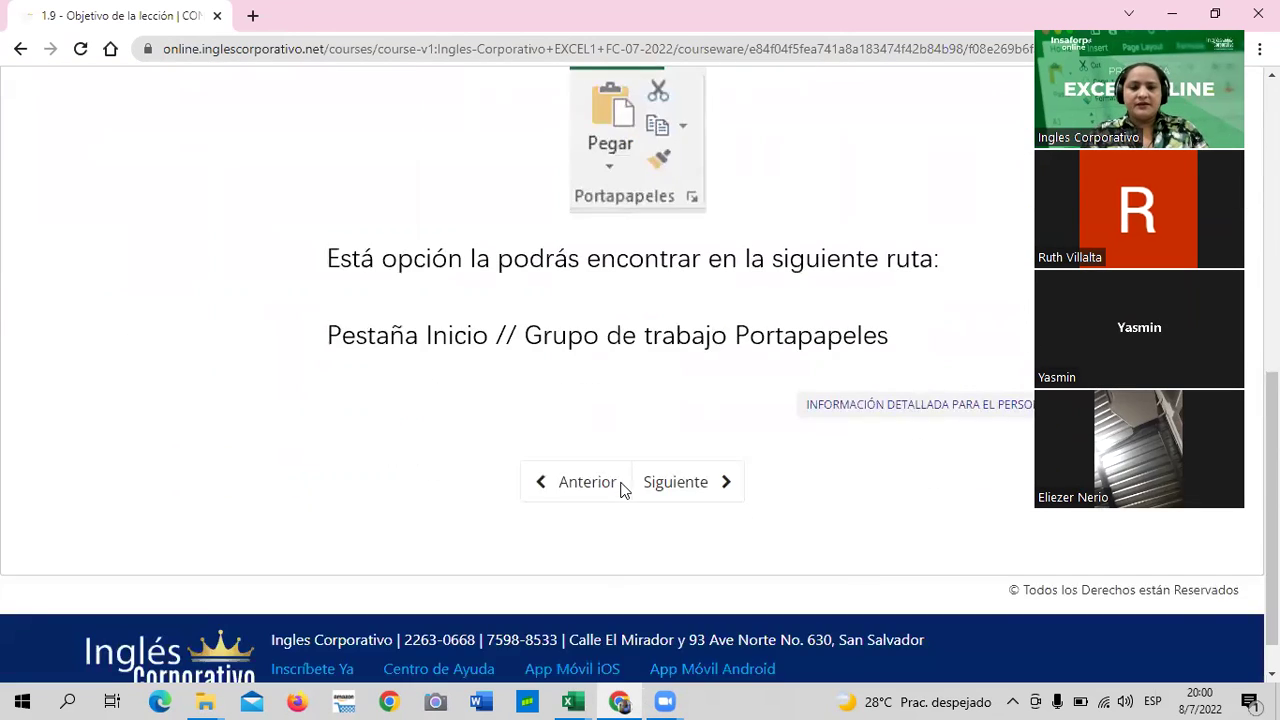
pyautogui.scroll(-1, 620, 490)
pyautogui.scroll(1, 620, 490)
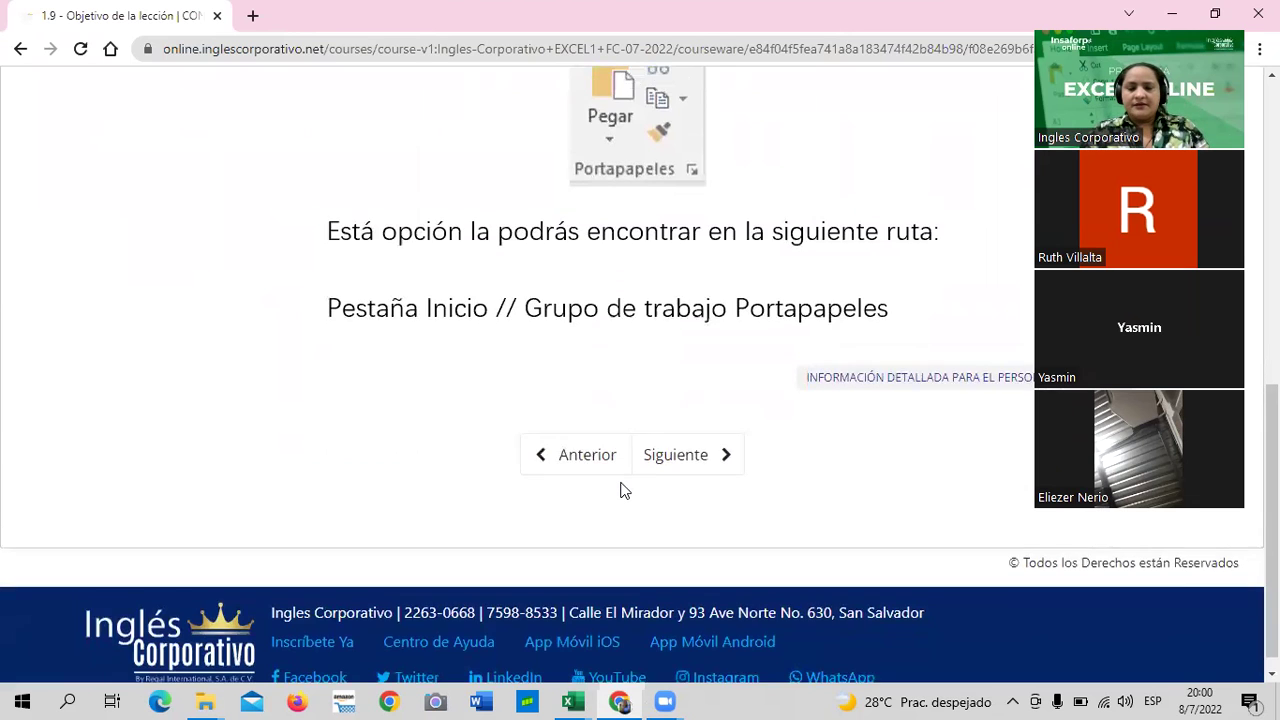
pyautogui.scroll(3, 620, 490)
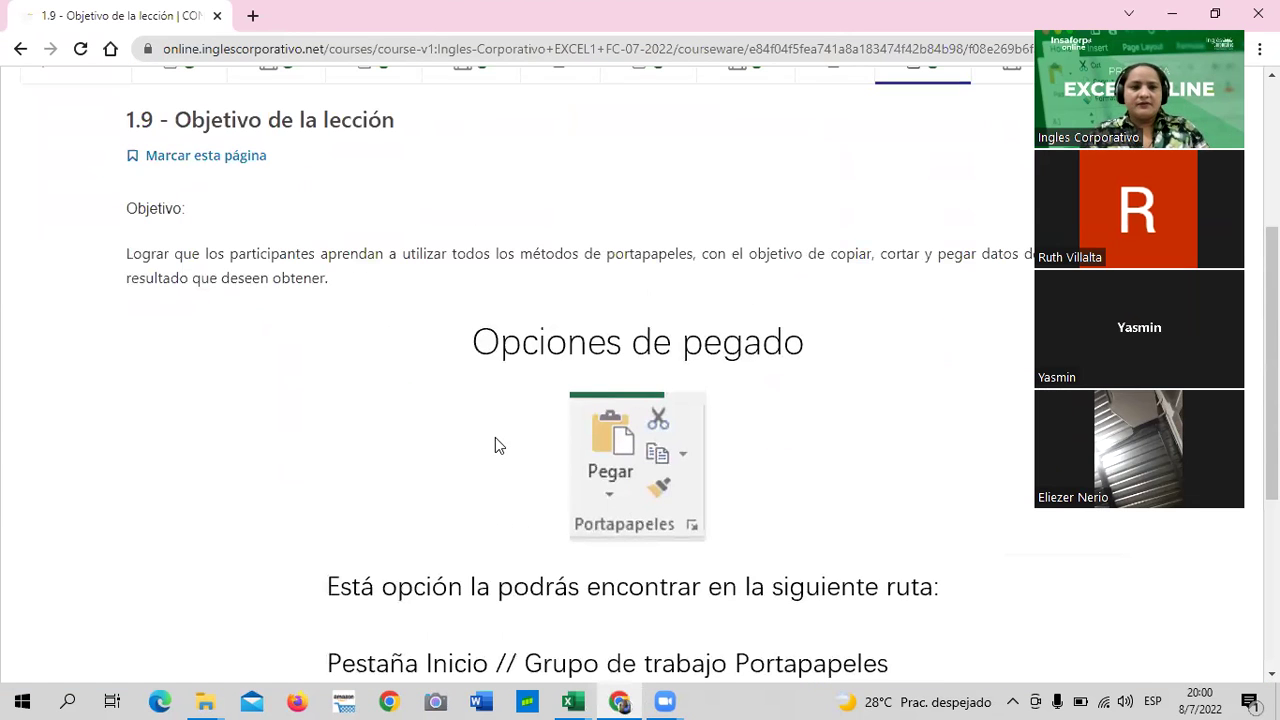
pyautogui.scroll(3, 495, 445)
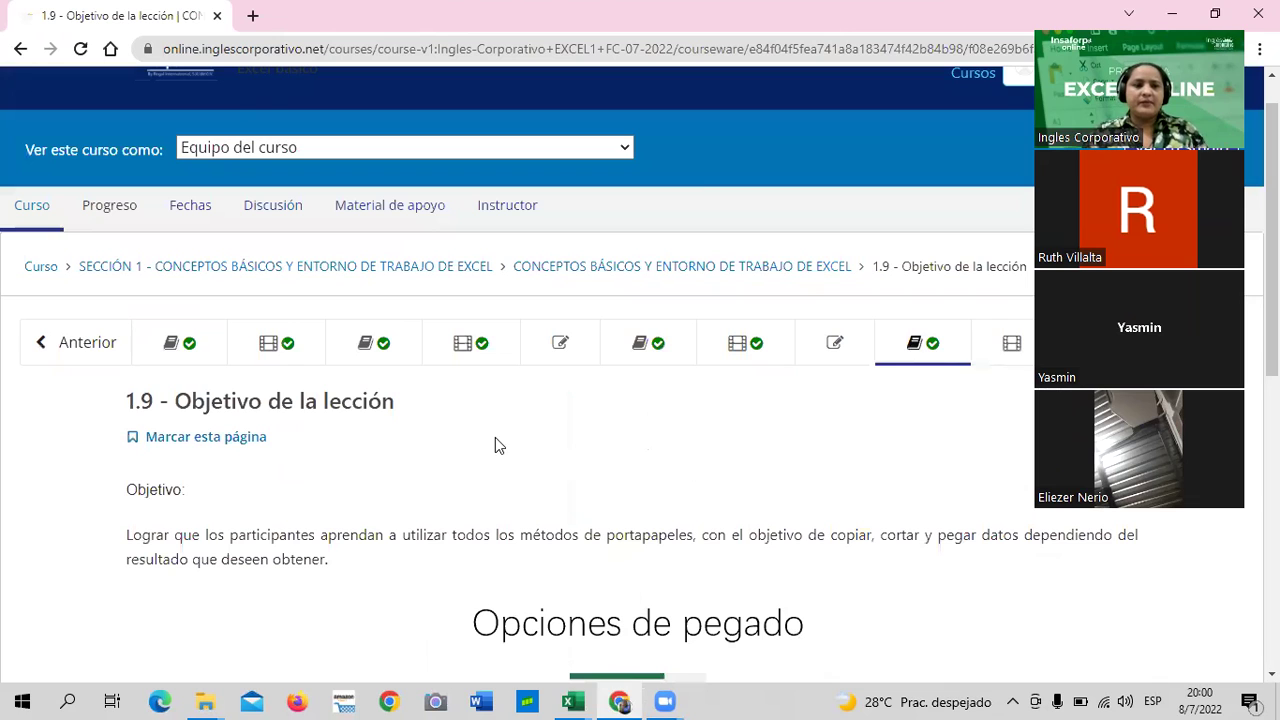
pyautogui.click(118, 213)
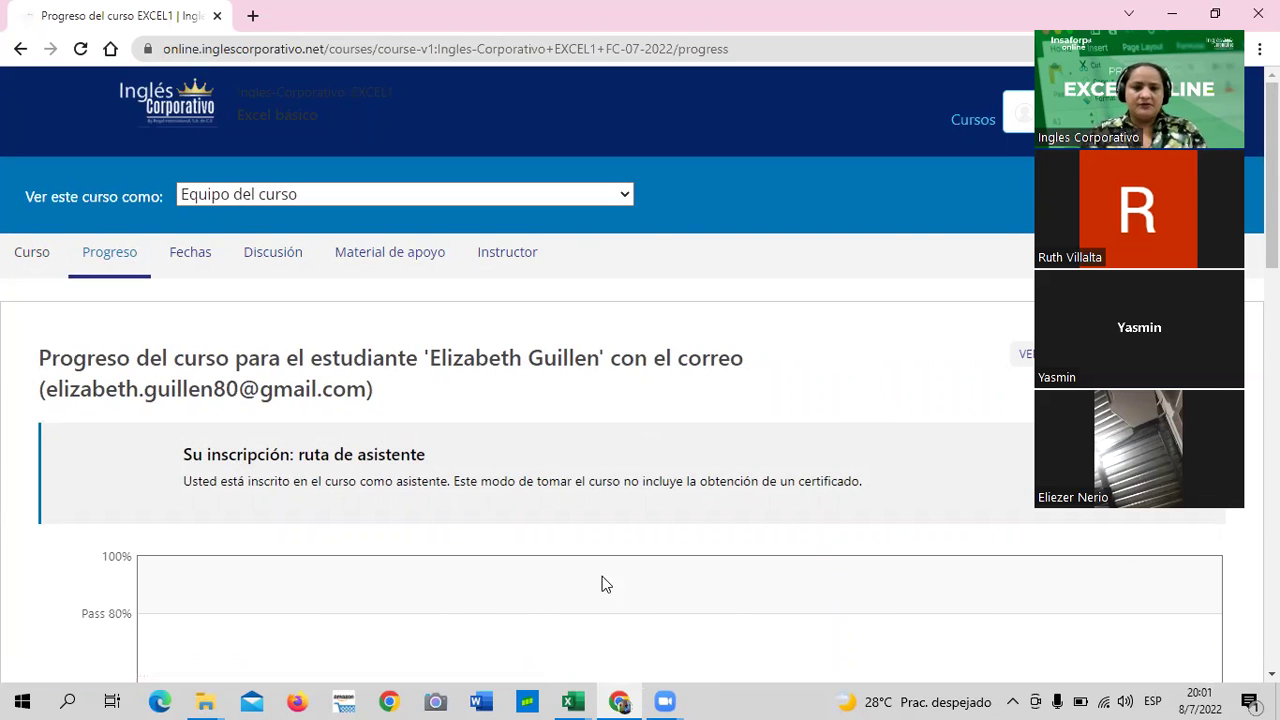
# Review the Progreso page's grade chart and scores, then return to the Curso outline.
pyautogui.scroll(-5, 595, 575)
pyautogui.scroll(-3, 588, 545)
pyautogui.scroll(-3, 580, 540)
pyautogui.scroll(3, 540, 532)
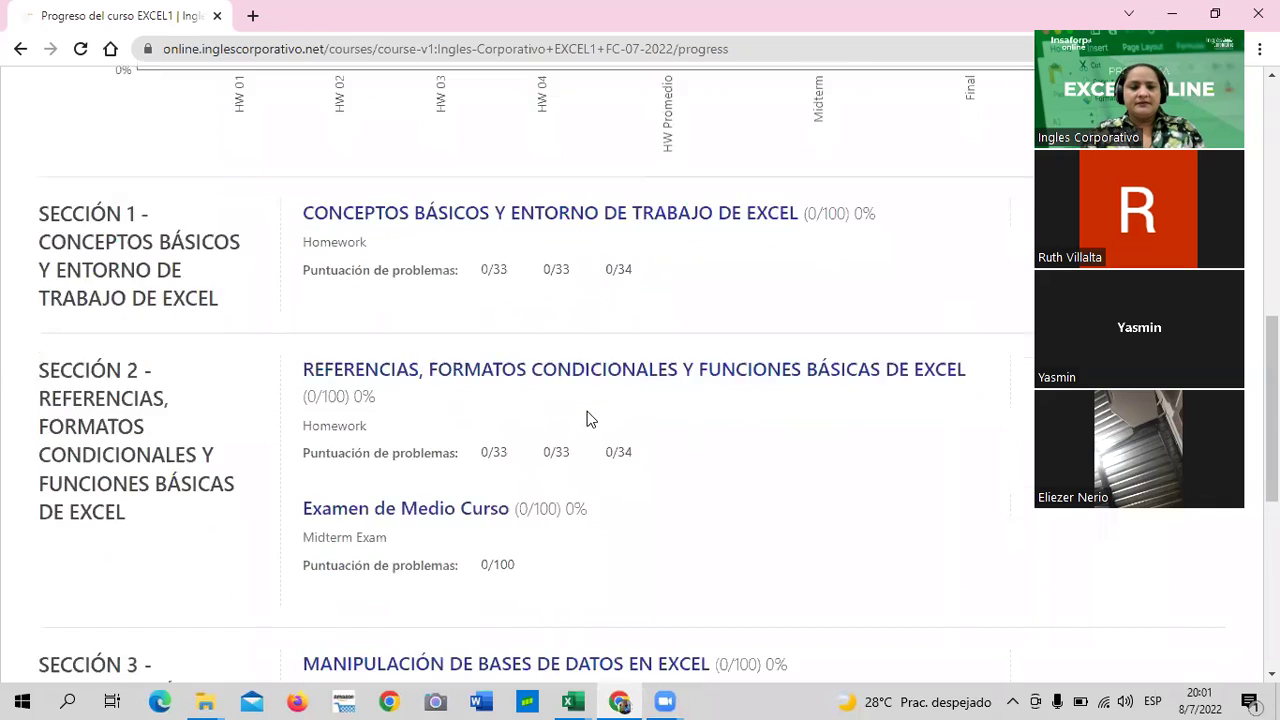
pyautogui.scroll(-3, 585, 427)
pyautogui.scroll(-3, 588, 423)
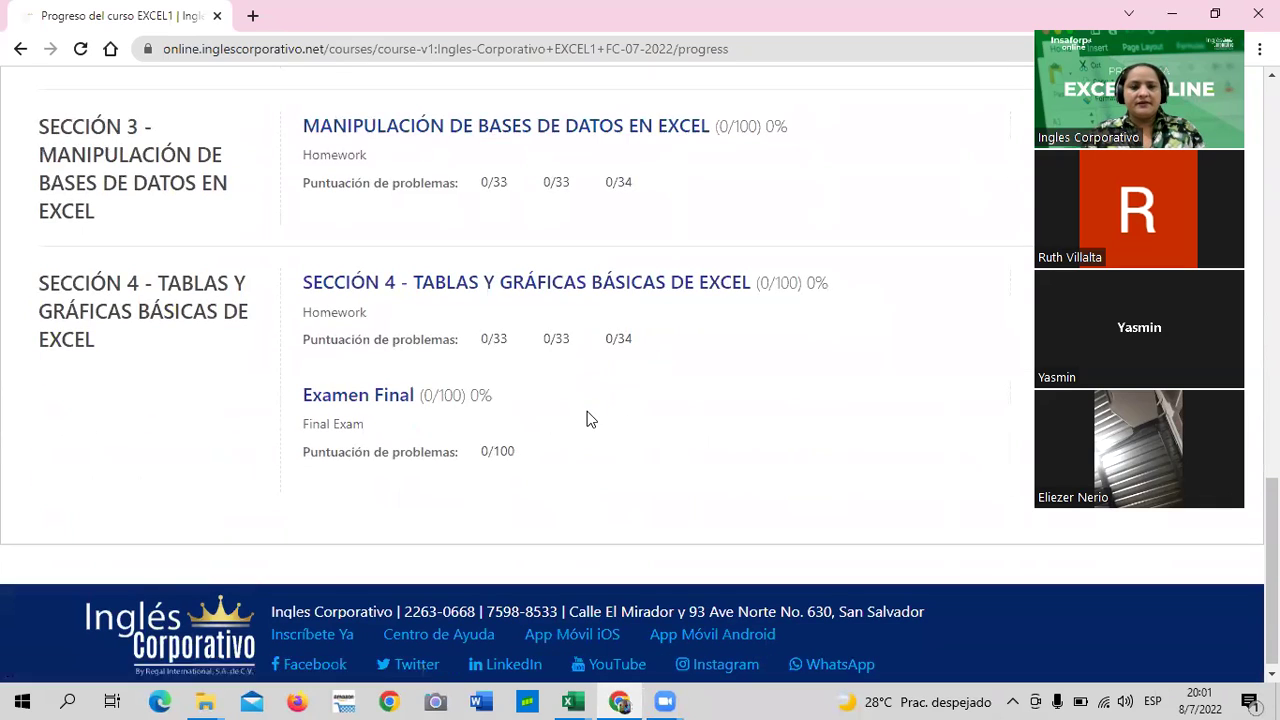
pyautogui.scroll(3, 586, 418)
pyautogui.scroll(2, 586, 420)
pyautogui.scroll(2, 770, 340)
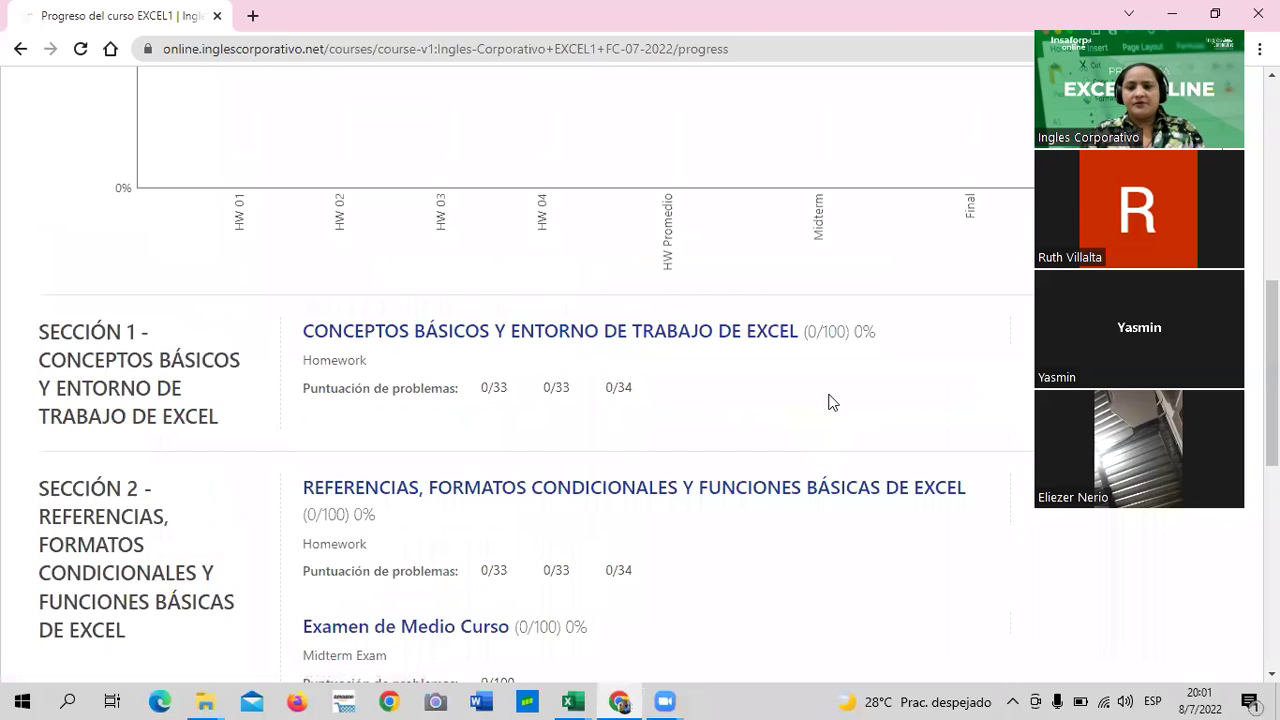
pyautogui.scroll(2, 668, 423)
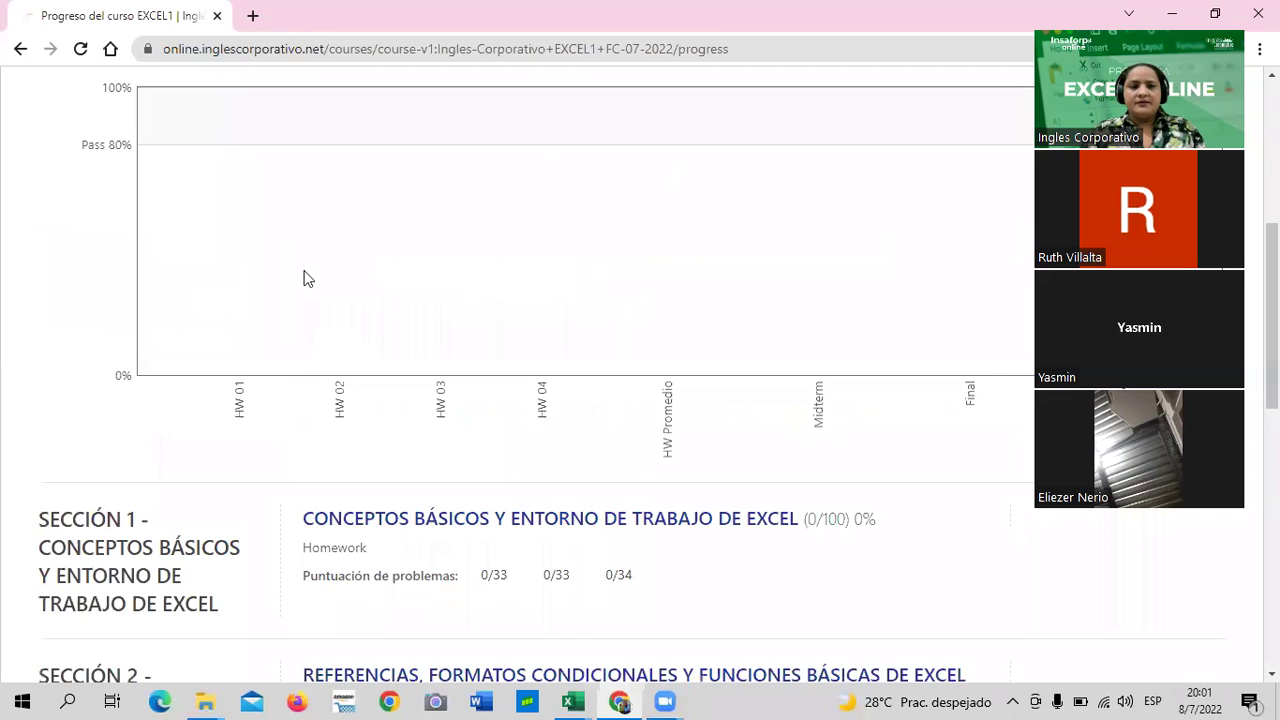
pyautogui.scroll(2, 307, 279)
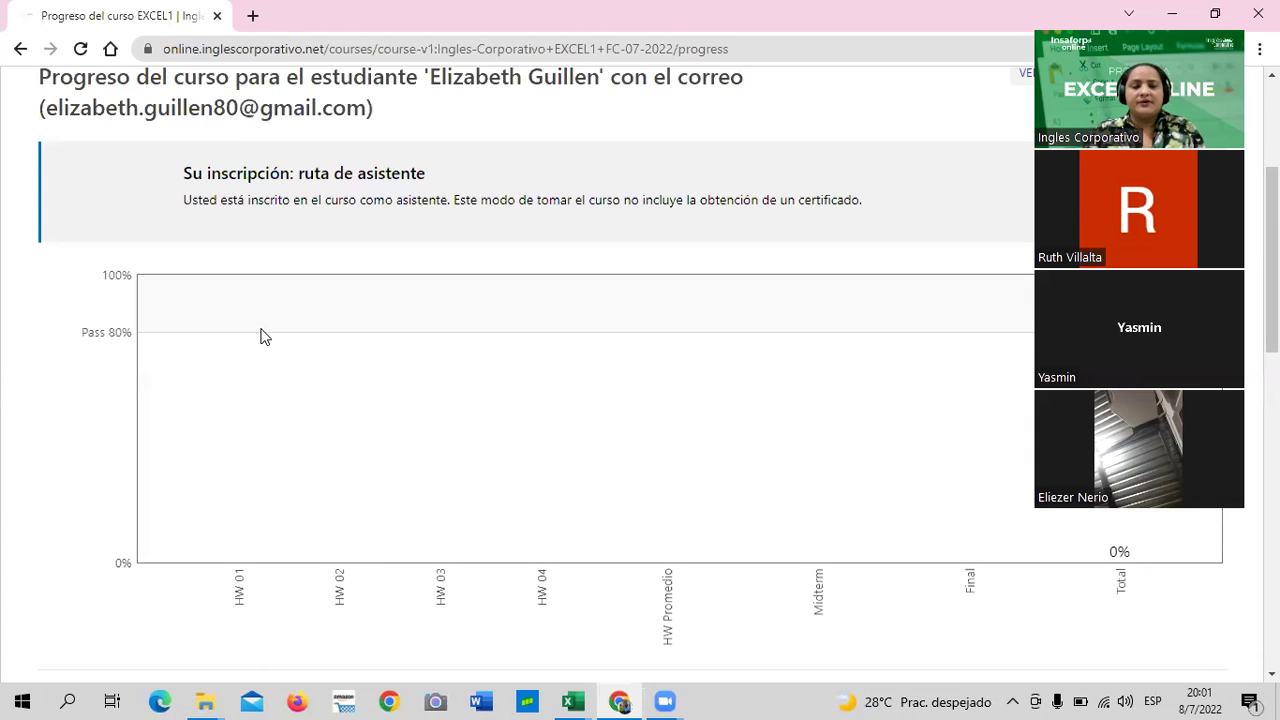
pyautogui.scroll(3, 624, 341)
pyautogui.scroll(-2, 624, 341)
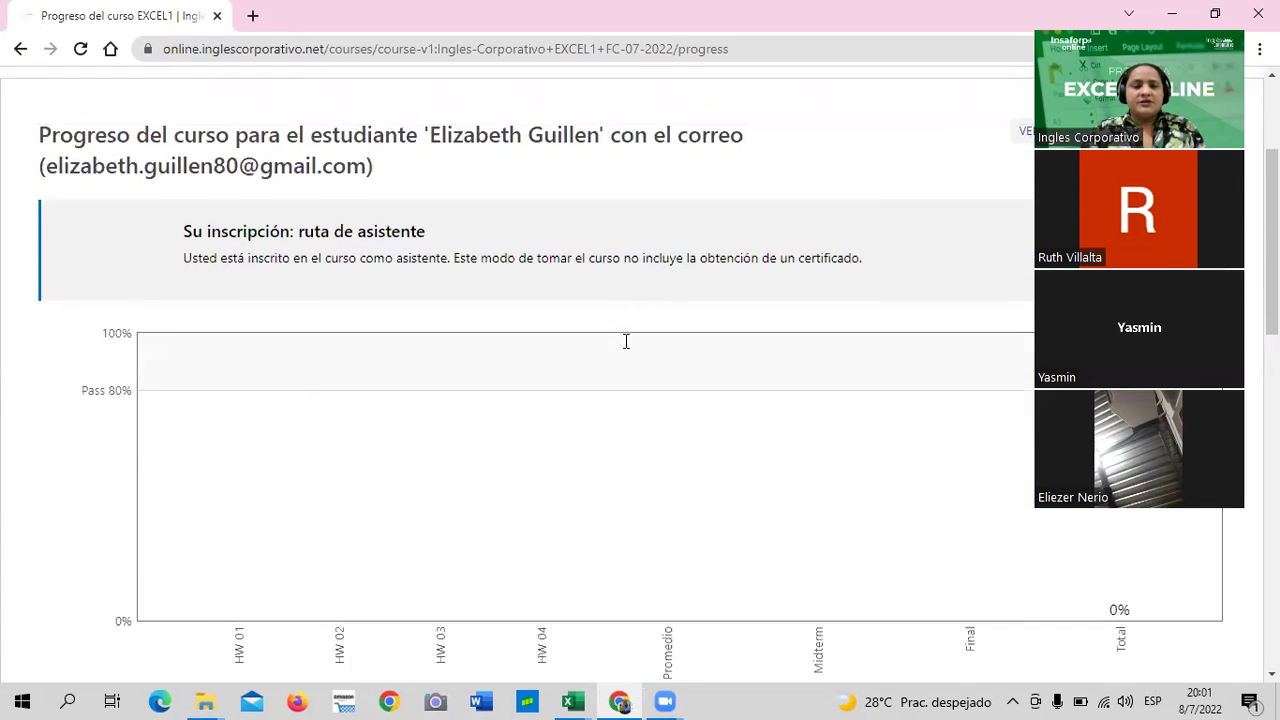
pyautogui.scroll(-3, 626, 341)
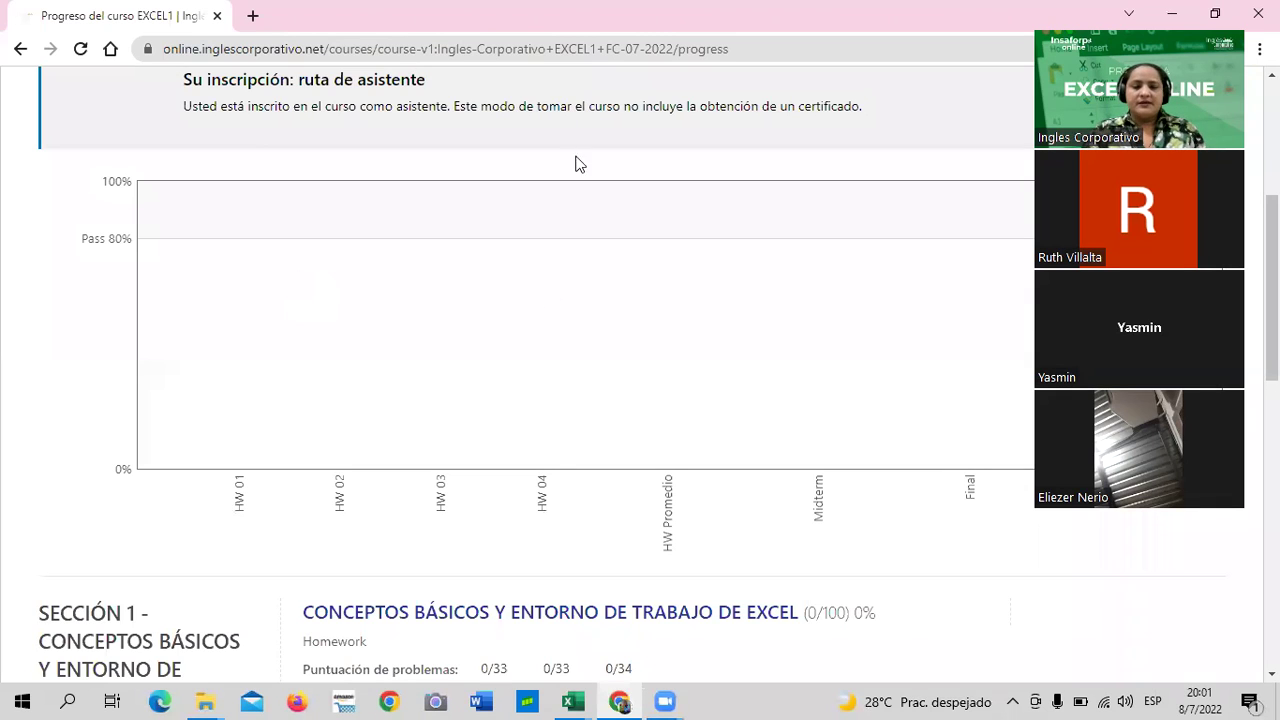
pyautogui.scroll(3, 240, 280)
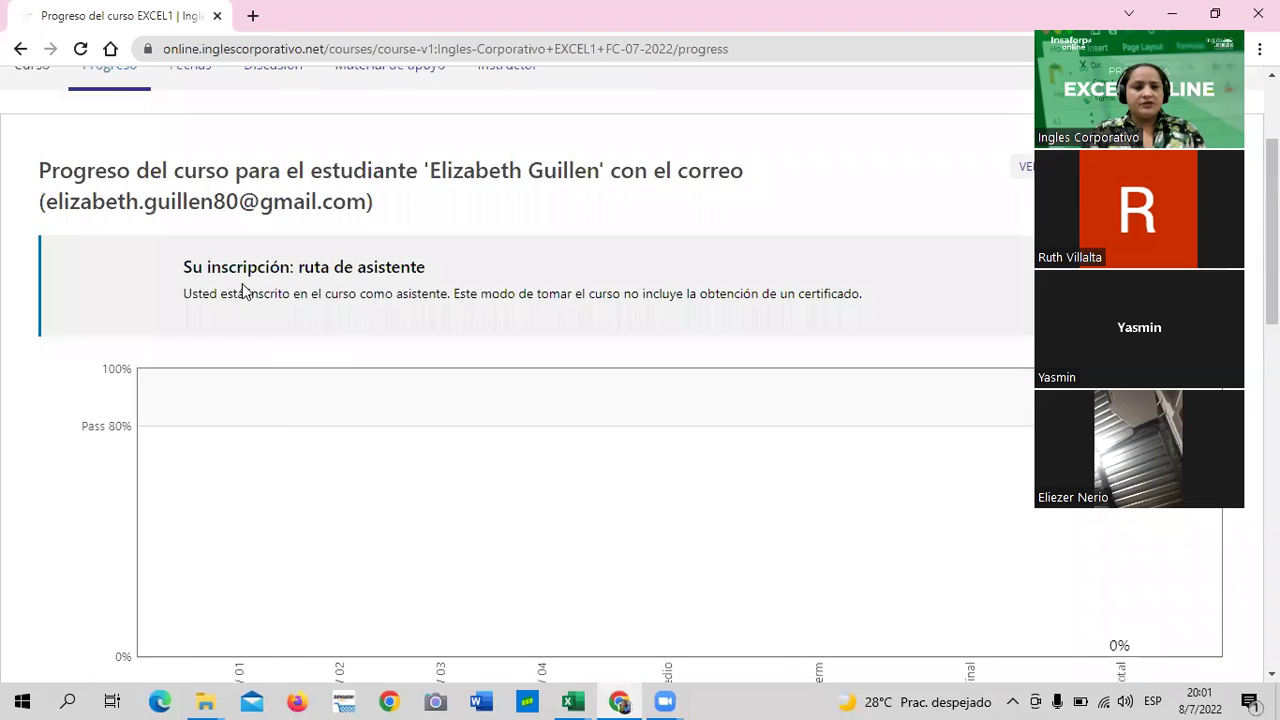
pyautogui.scroll(-1, 270, 420)
pyautogui.scroll(-7, 250, 400)
pyautogui.scroll(6, 326, 415)
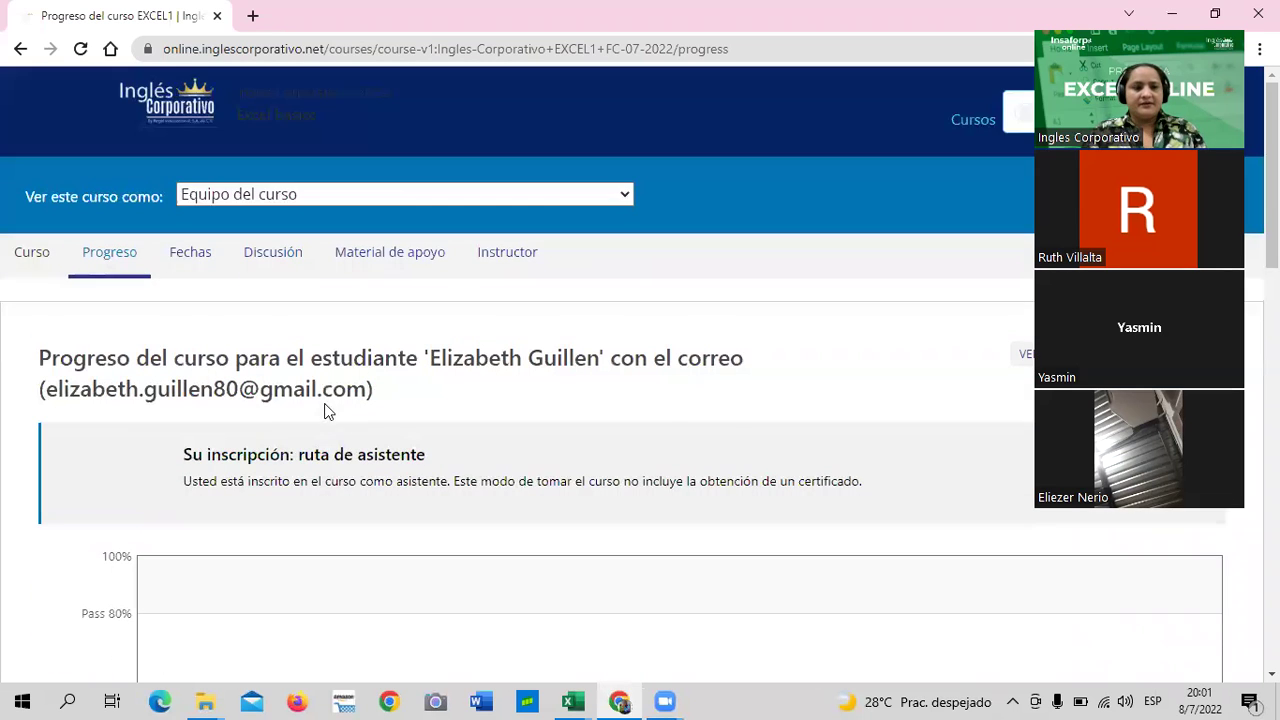
pyautogui.click(27, 257)
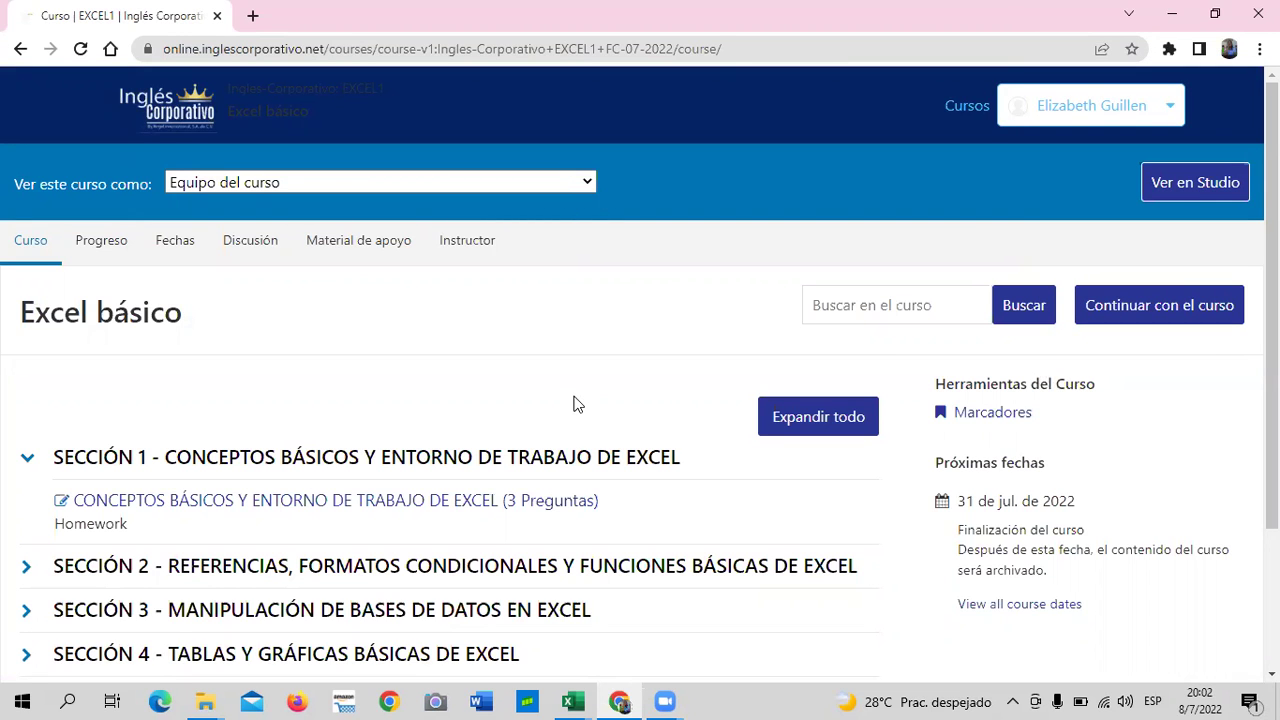
# Open Sección 1 'Conceptos básicos y entorno de trabajo de Excel', landing on lesson 1.9.
pyautogui.scroll(-3, 575, 403)
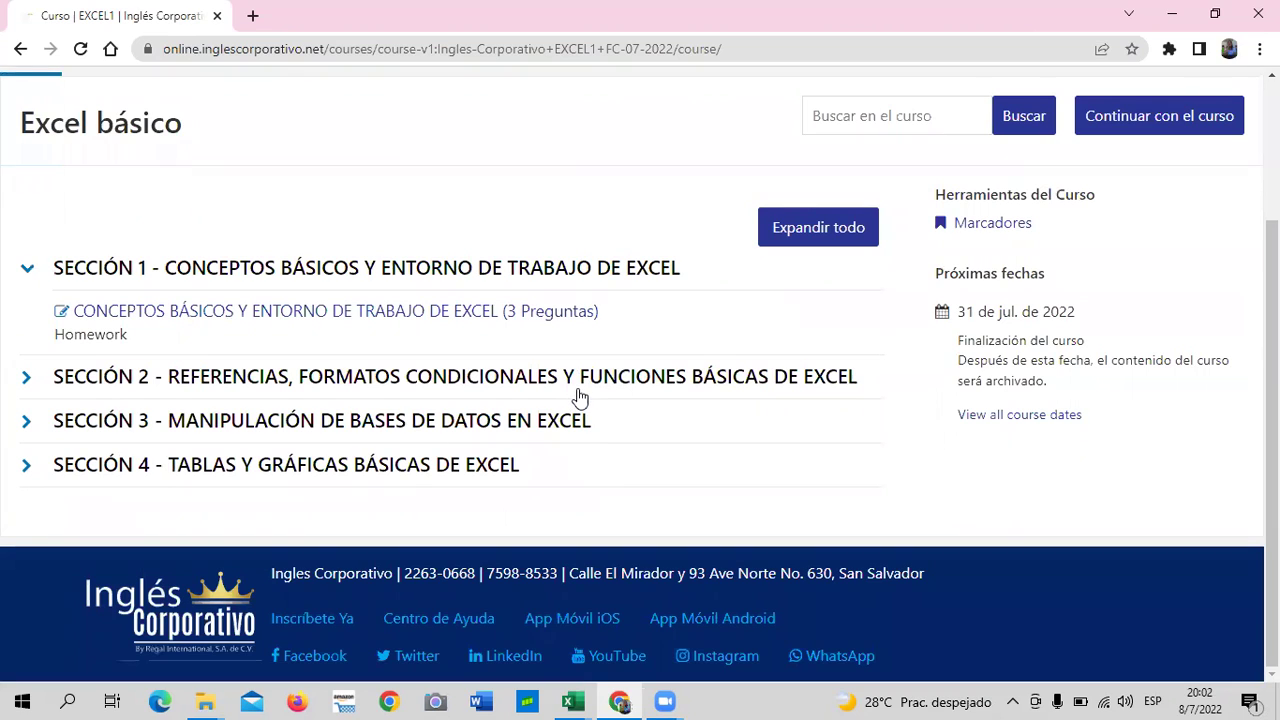
pyautogui.click(449, 314)
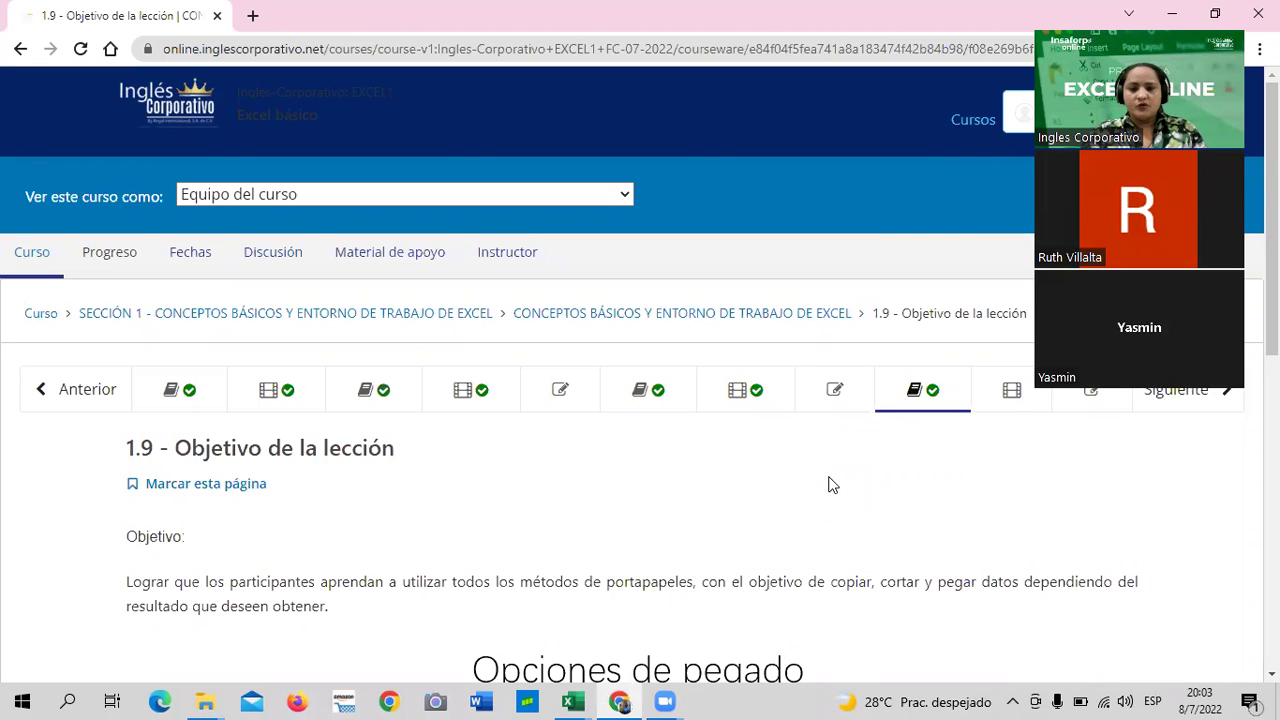
pyautogui.scroll(-3, 828, 485)
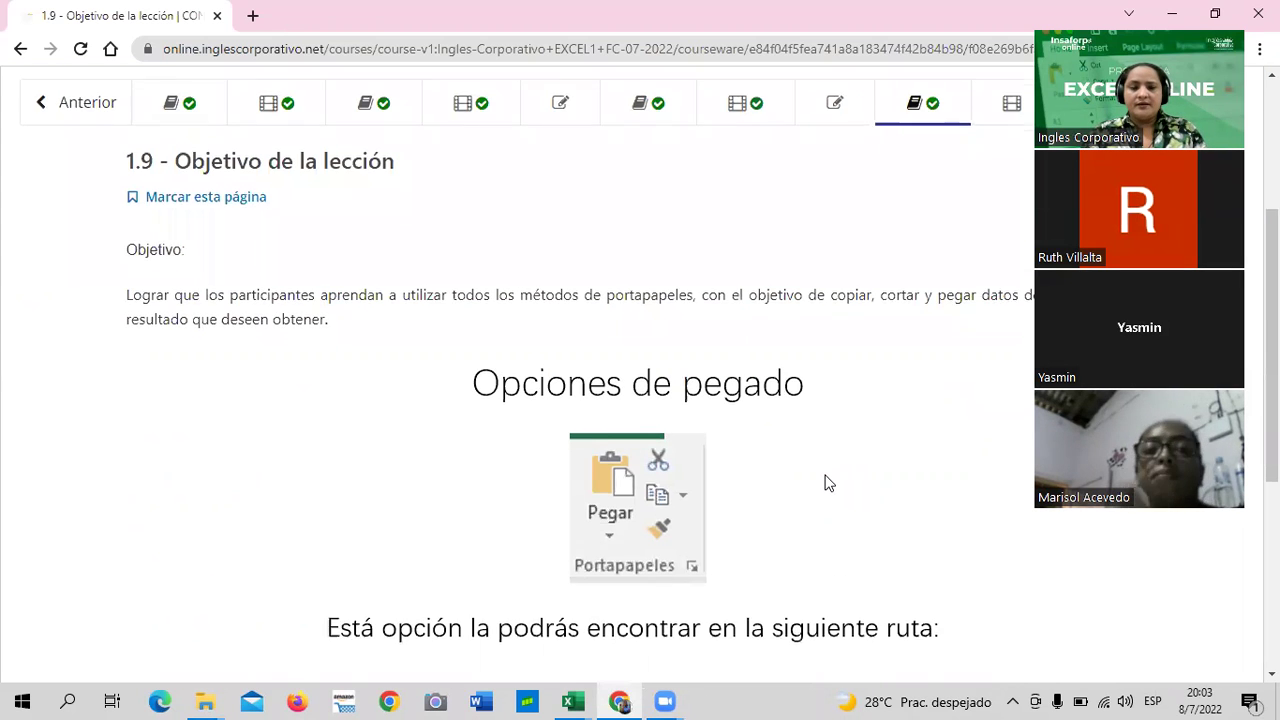
pyautogui.scroll(-1, 826, 483)
pyautogui.scroll(-2, 826, 483)
pyautogui.scroll(-1, 822, 488)
pyautogui.scroll(1, 819, 488)
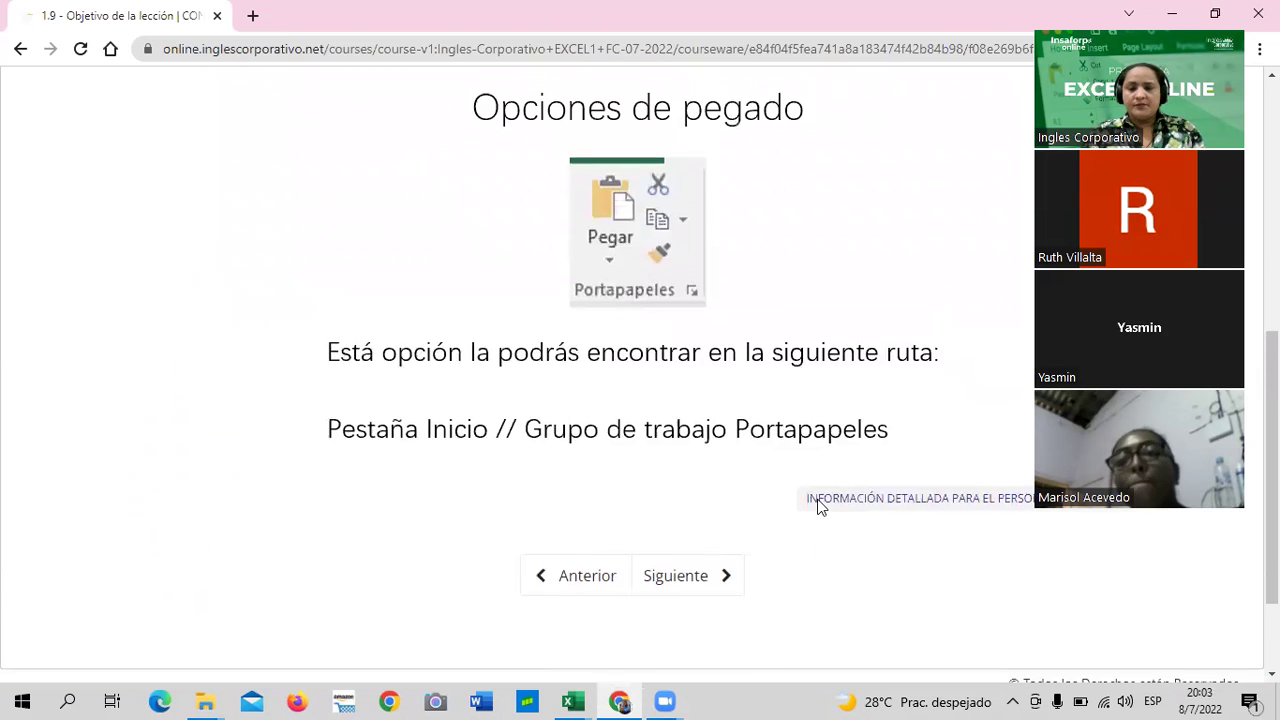
pyautogui.scroll(2, 995, 308)
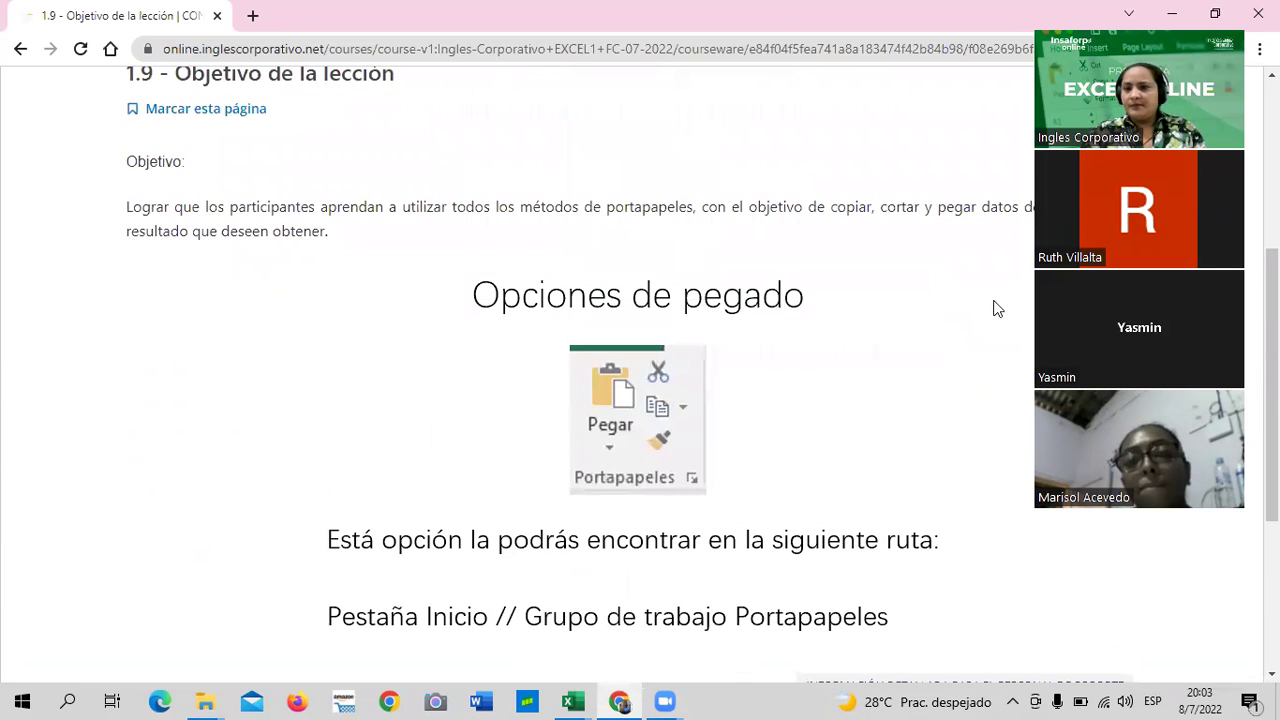
pyautogui.scroll(3, 938, 310)
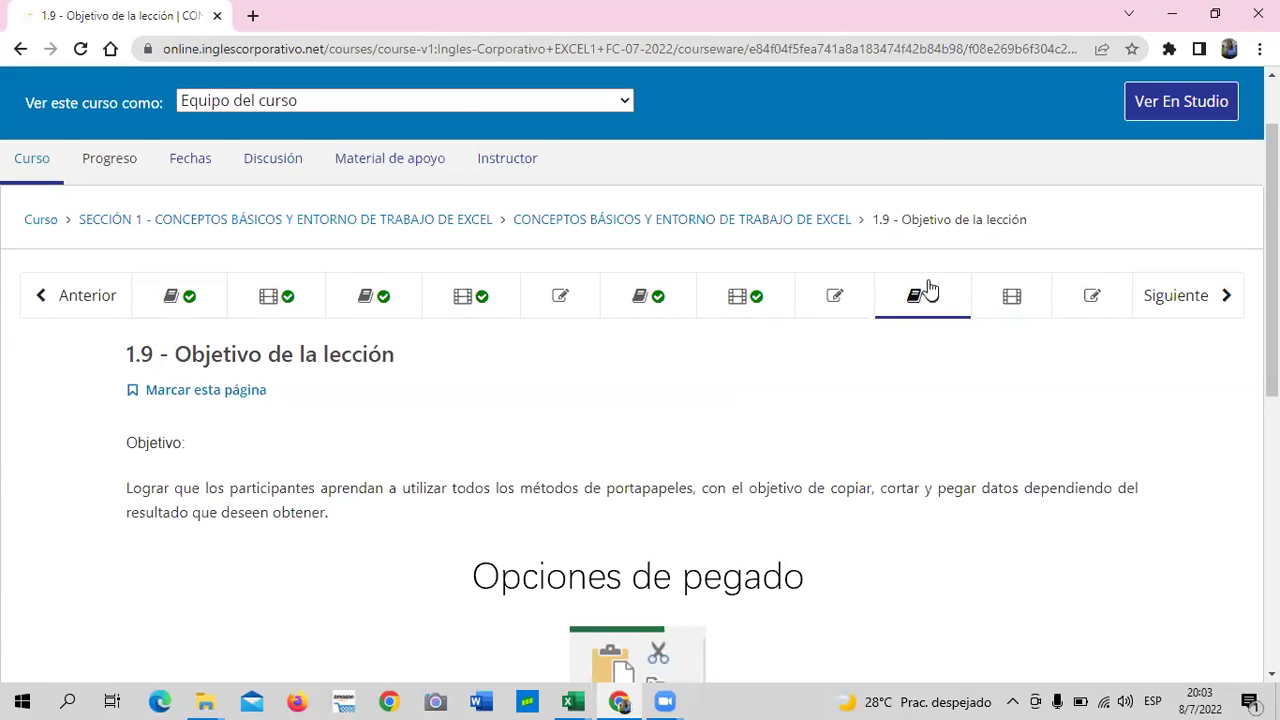
pyautogui.scroll(-1, 663, 391)
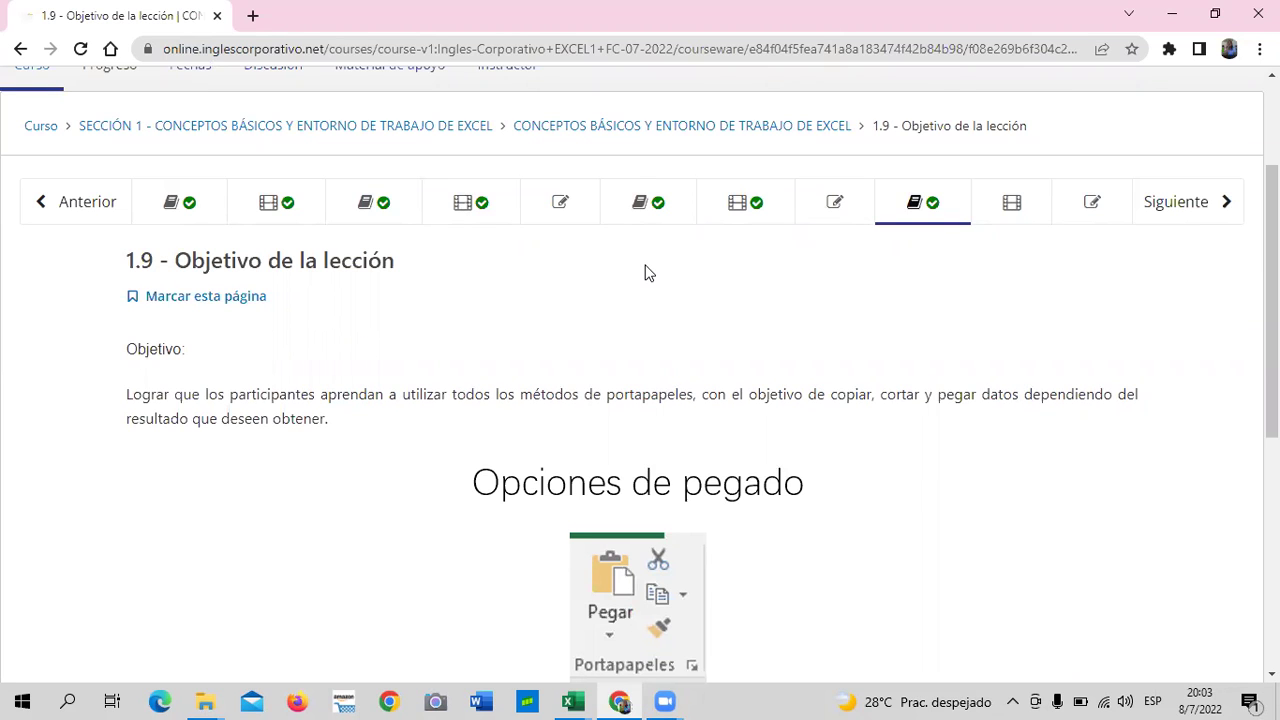
pyautogui.scroll(-2, 657, 391)
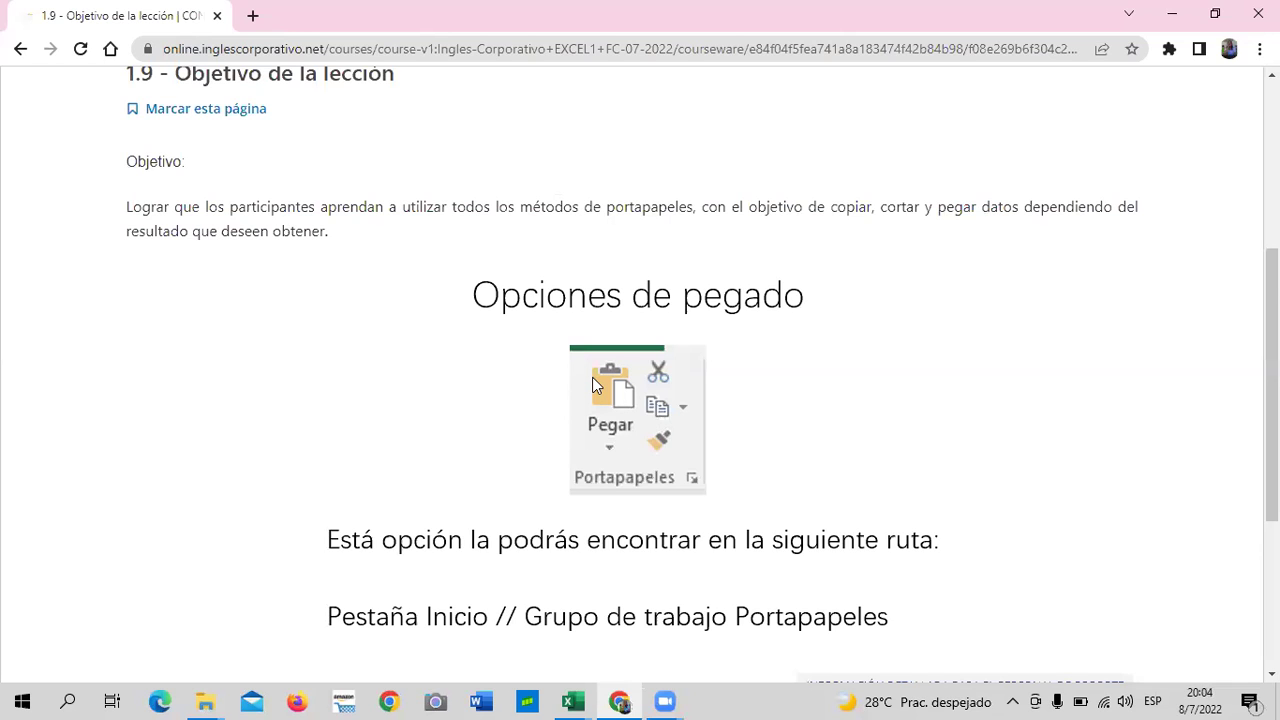
pyautogui.scroll(-1, 652, 507)
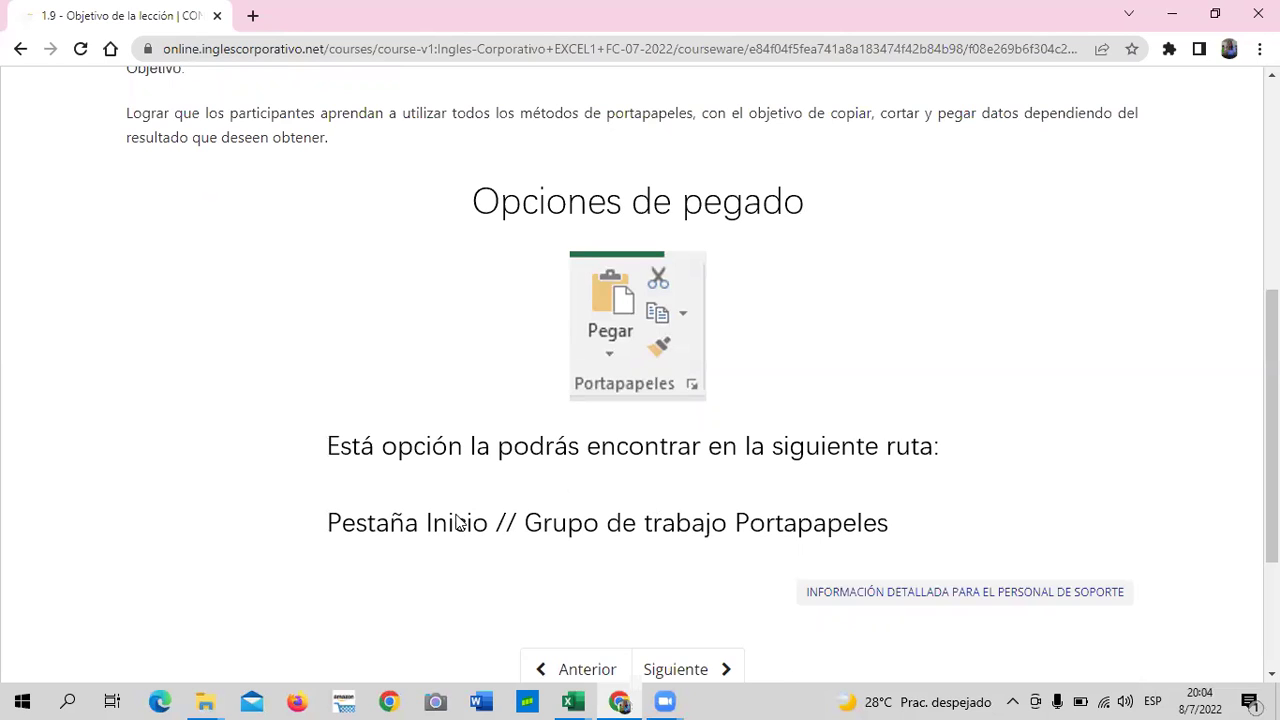
pyautogui.scroll(-2, 456, 522)
# Advance to lesson 1.10 - Portapapeles and scroll through its page.
pyautogui.click(690, 494)
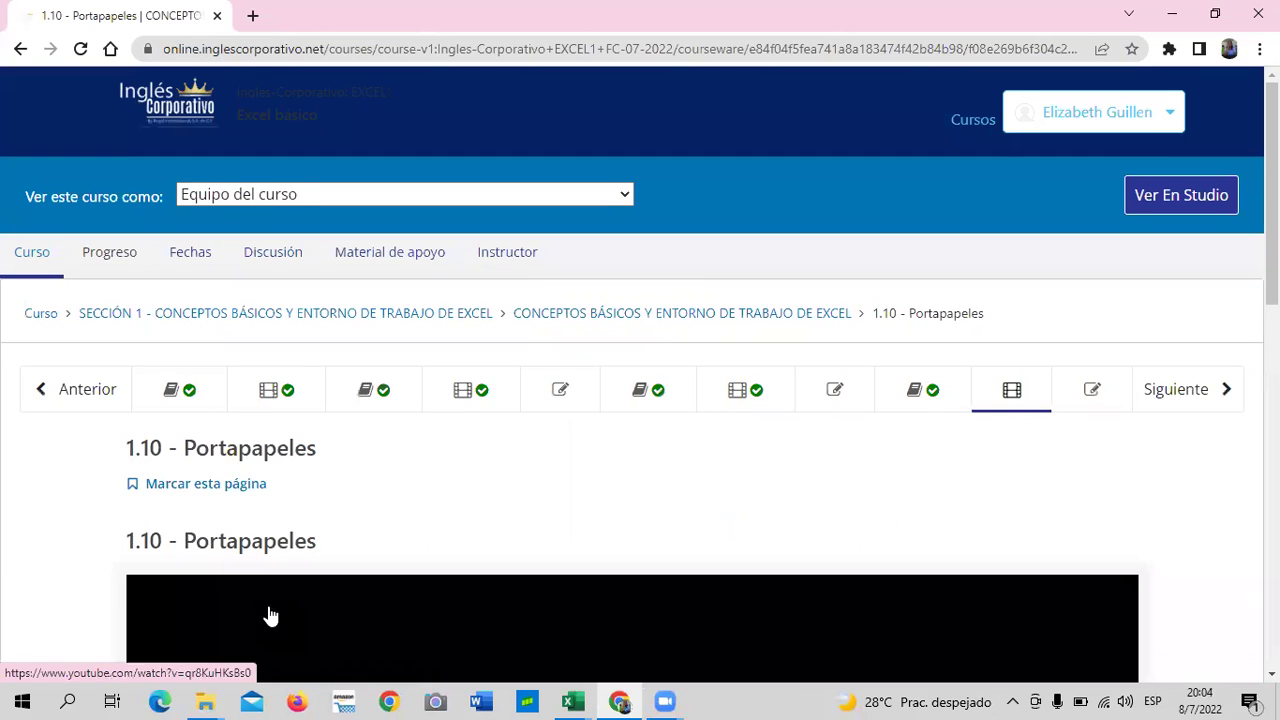
pyautogui.scroll(-2, 495, 502)
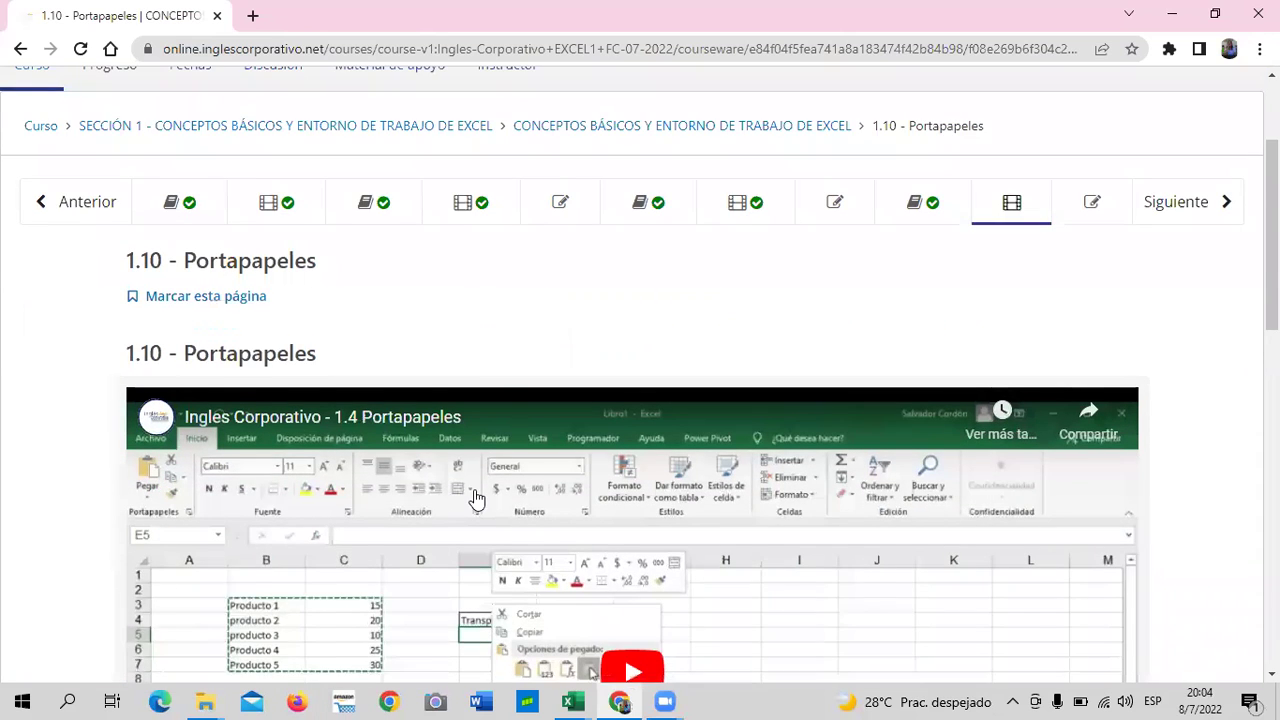
pyautogui.scroll(-2, 476, 498)
pyautogui.scroll(-3, 476, 498)
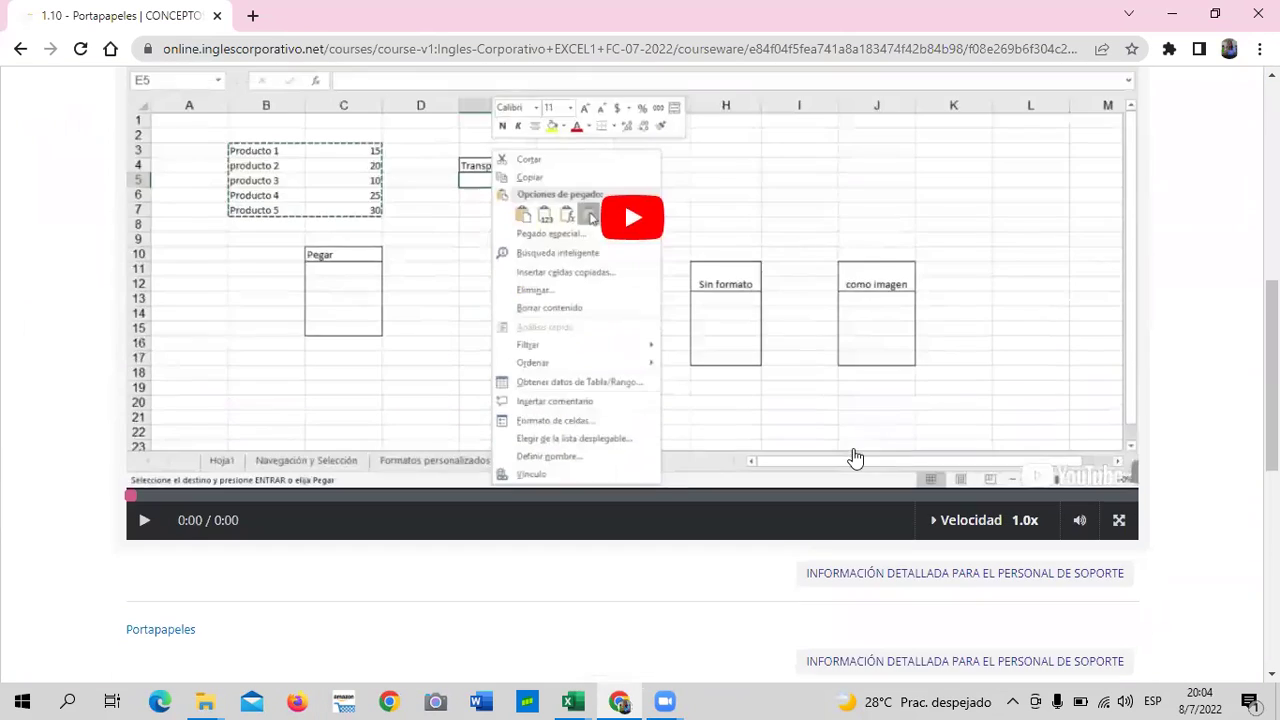
# Switch to the '1.4 Portapapeles (5)' Excel workbook from the taskbar.
pyautogui.scroll(2, 677, 380)
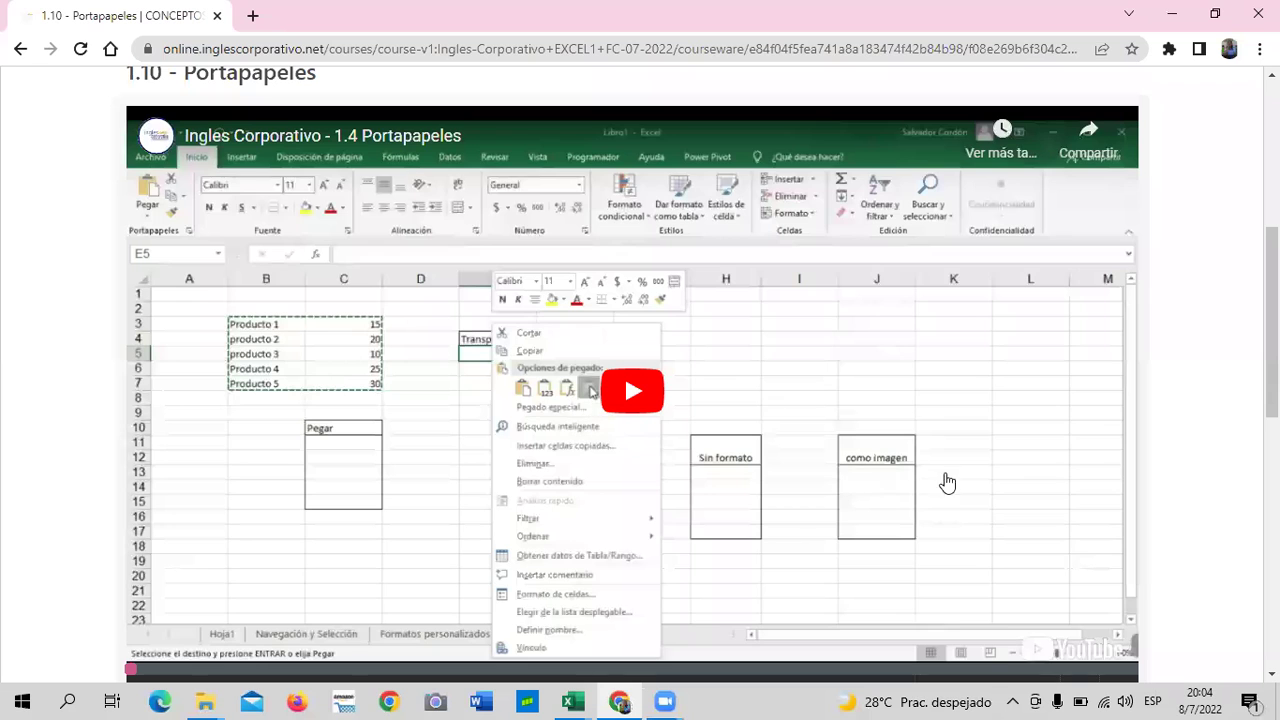
pyautogui.scroll(-2, 345, 490)
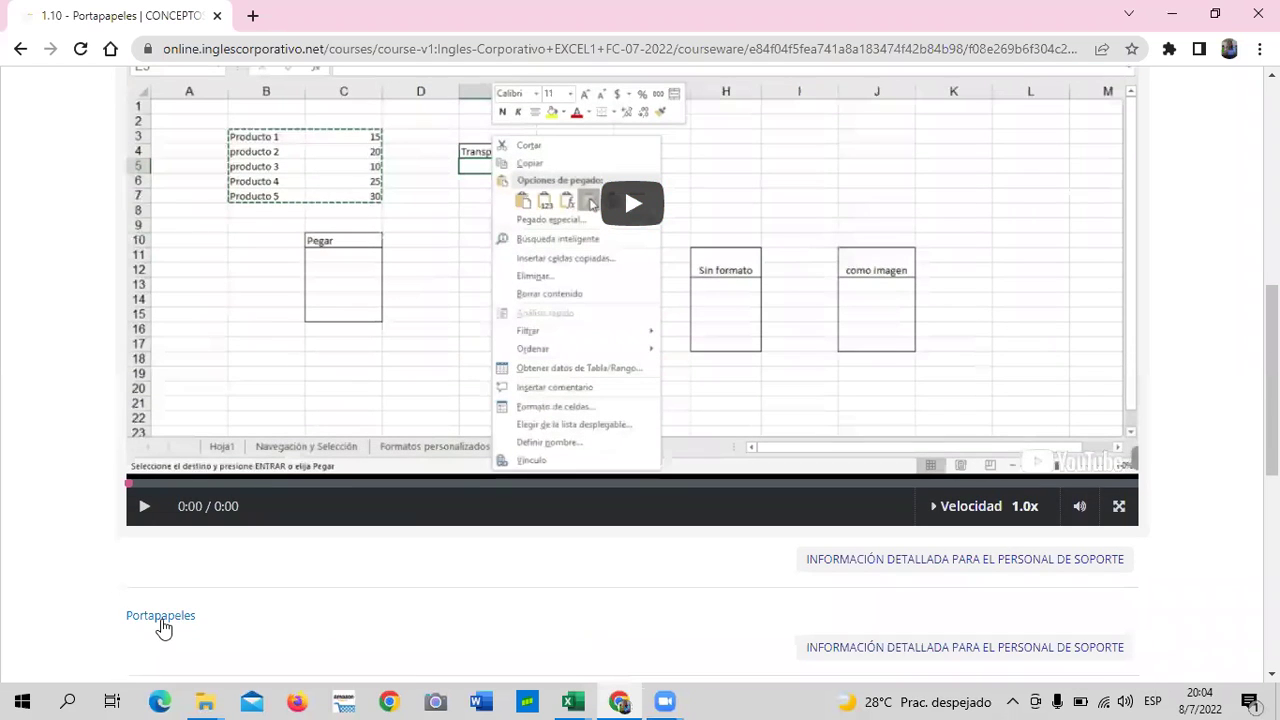
pyautogui.scroll(-1, 160, 620)
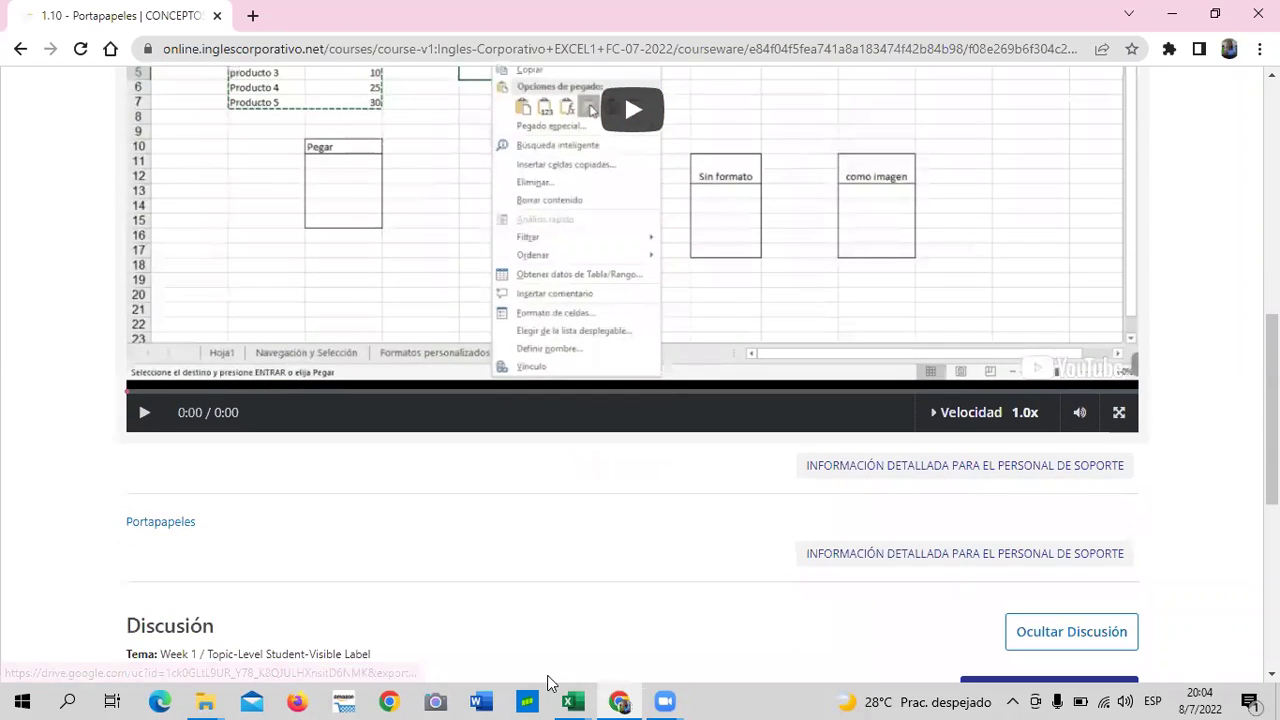
pyautogui.click(573, 700)
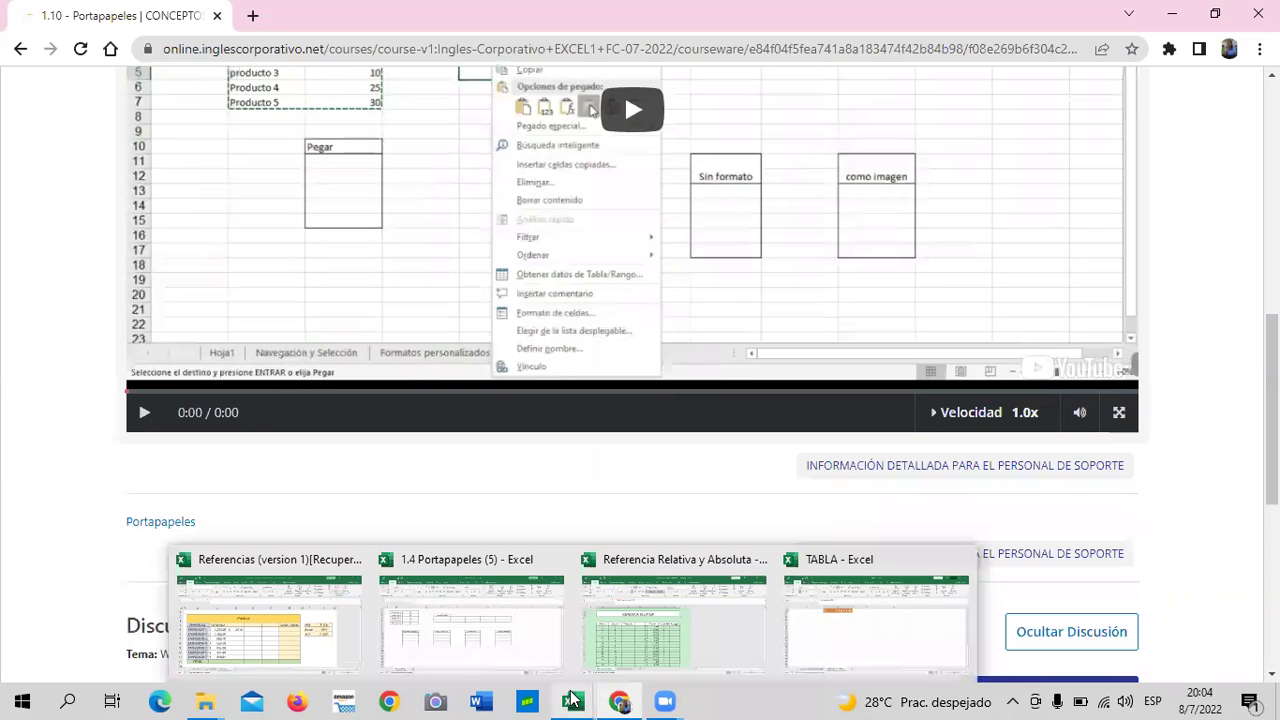
pyautogui.click(471, 632)
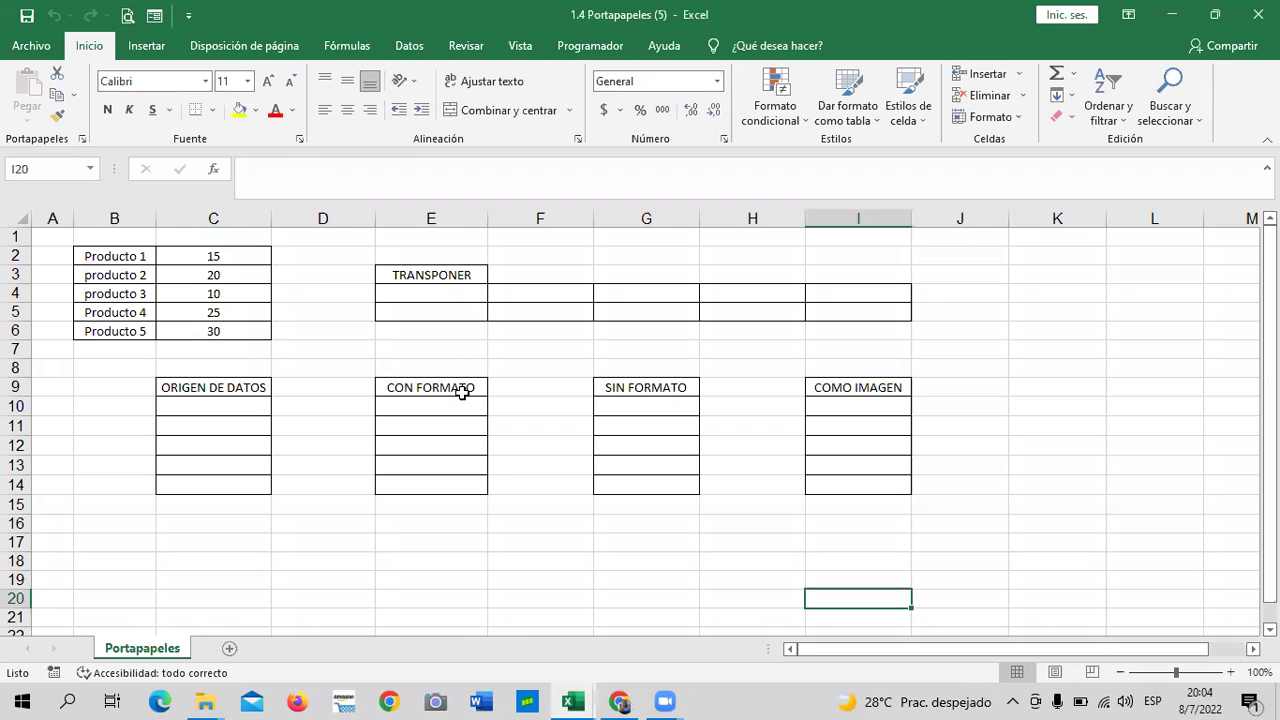
# Switch to the TABLA workbook and browse its ANALISIS DE TABLA sheet.
pyautogui.scroll(-1, 468, 380)
pyautogui.scroll(-2, 470, 382)
pyautogui.scroll(-1, 490, 430)
pyautogui.scroll(4, 507, 473)
pyautogui.moveTo(572, 701)
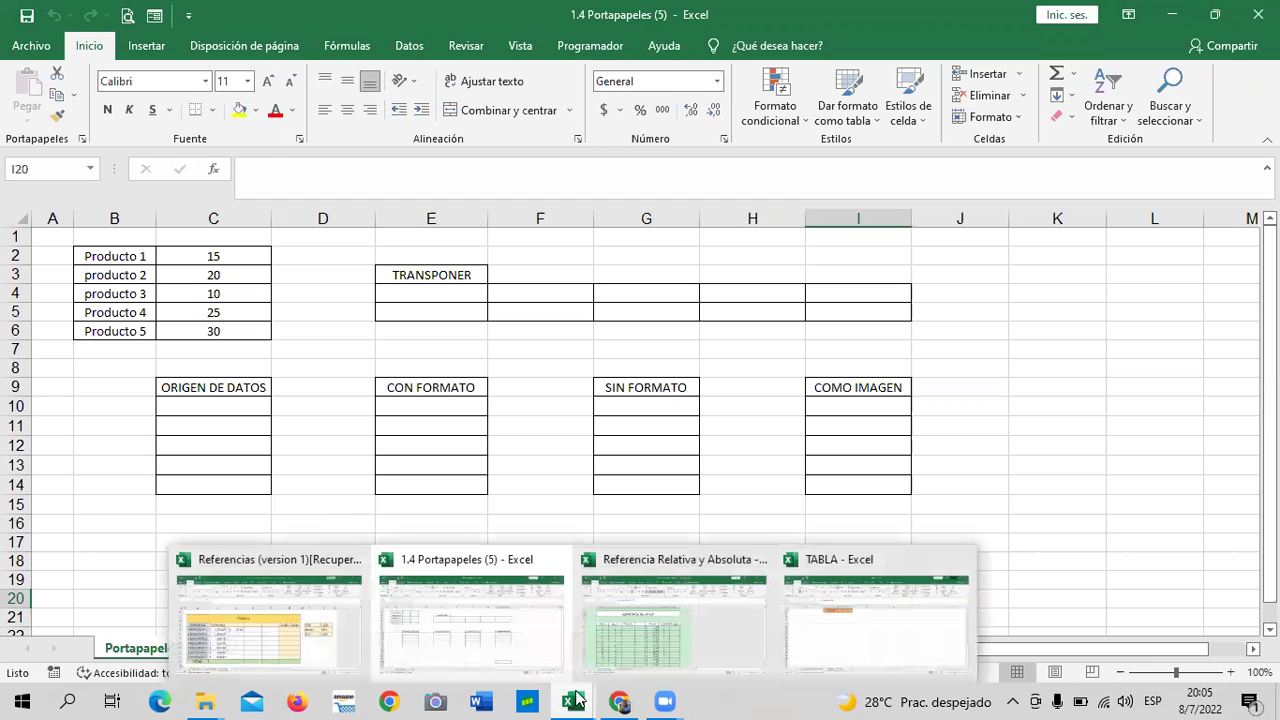
pyautogui.click(880, 650)
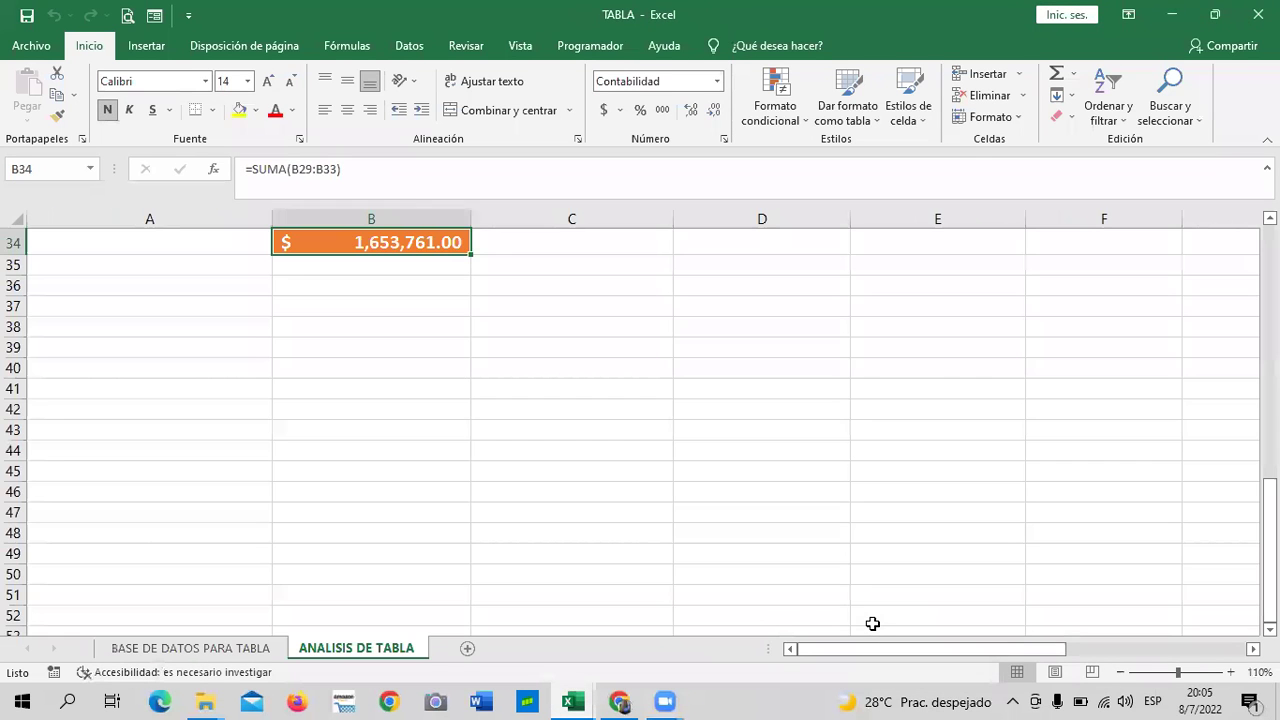
pyautogui.scroll(5, 709, 557)
pyautogui.scroll(4, 697, 531)
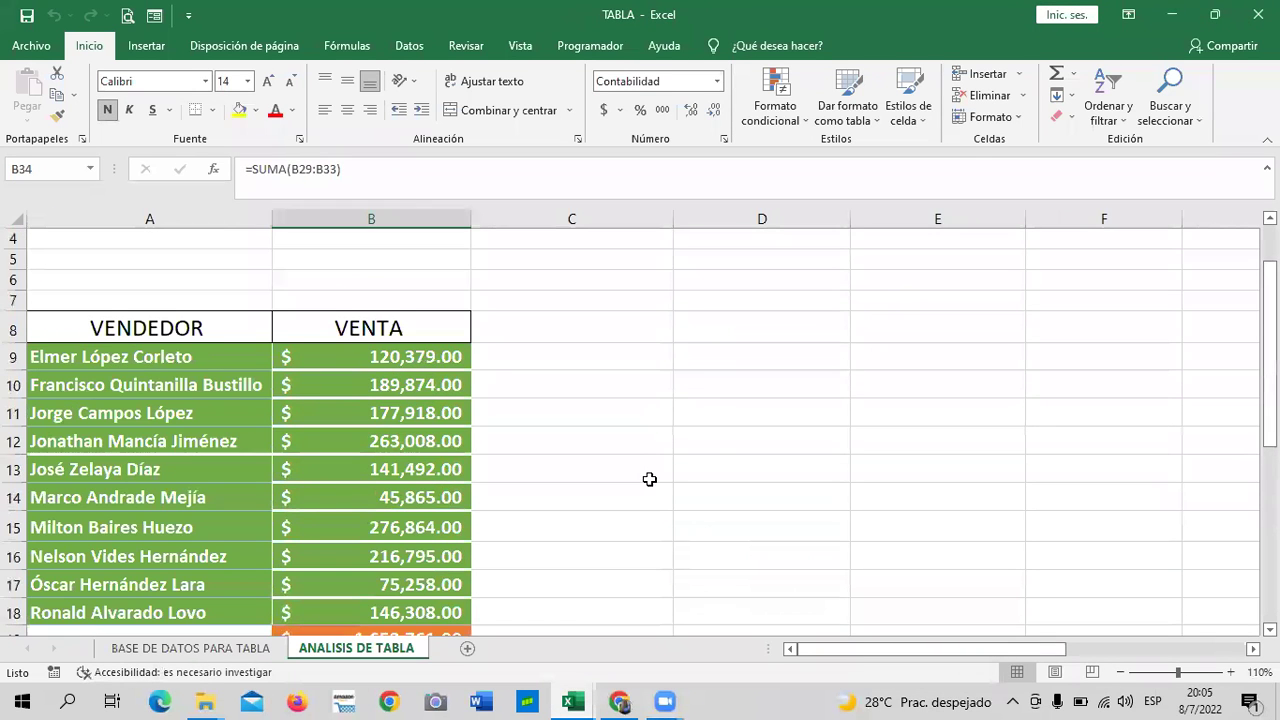
pyautogui.scroll(-2, 645, 468)
pyautogui.scroll(-1, 645, 468)
pyautogui.scroll(-3, 645, 468)
pyautogui.scroll(8, 645, 468)
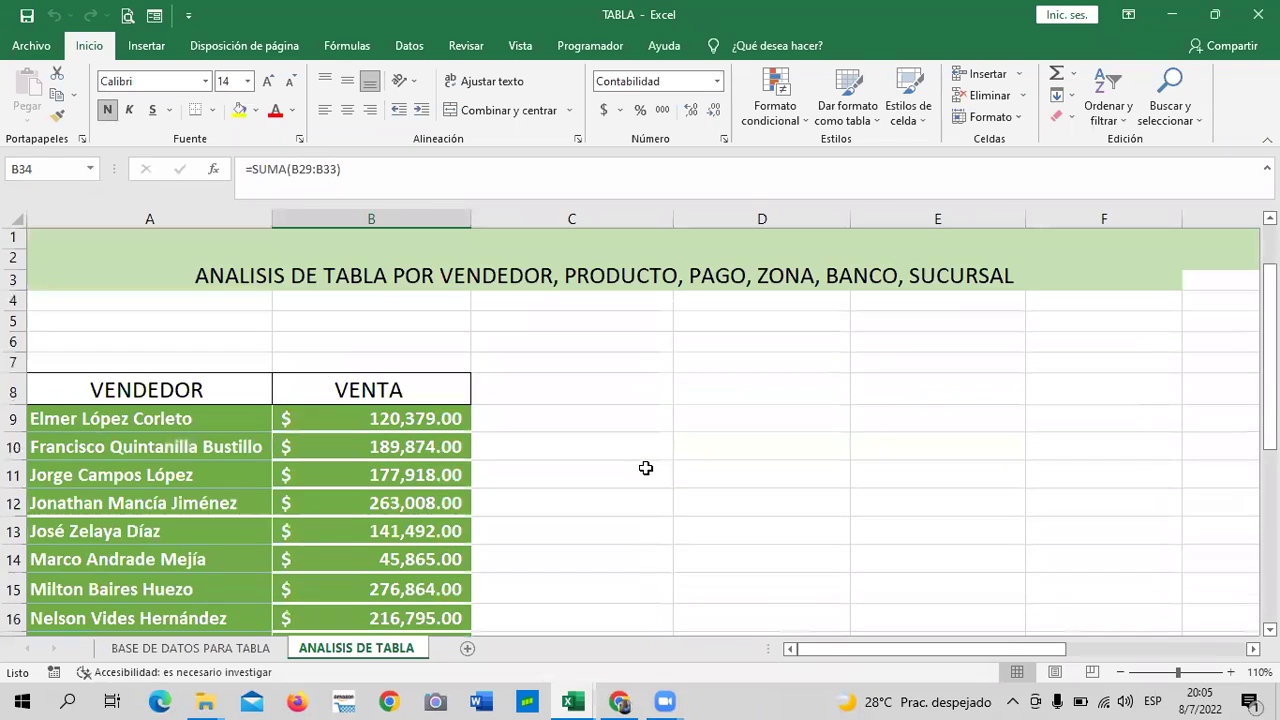
pyautogui.scroll(-3, 645, 468)
pyautogui.scroll(-4, 645, 468)
pyautogui.scroll(-2, 645, 468)
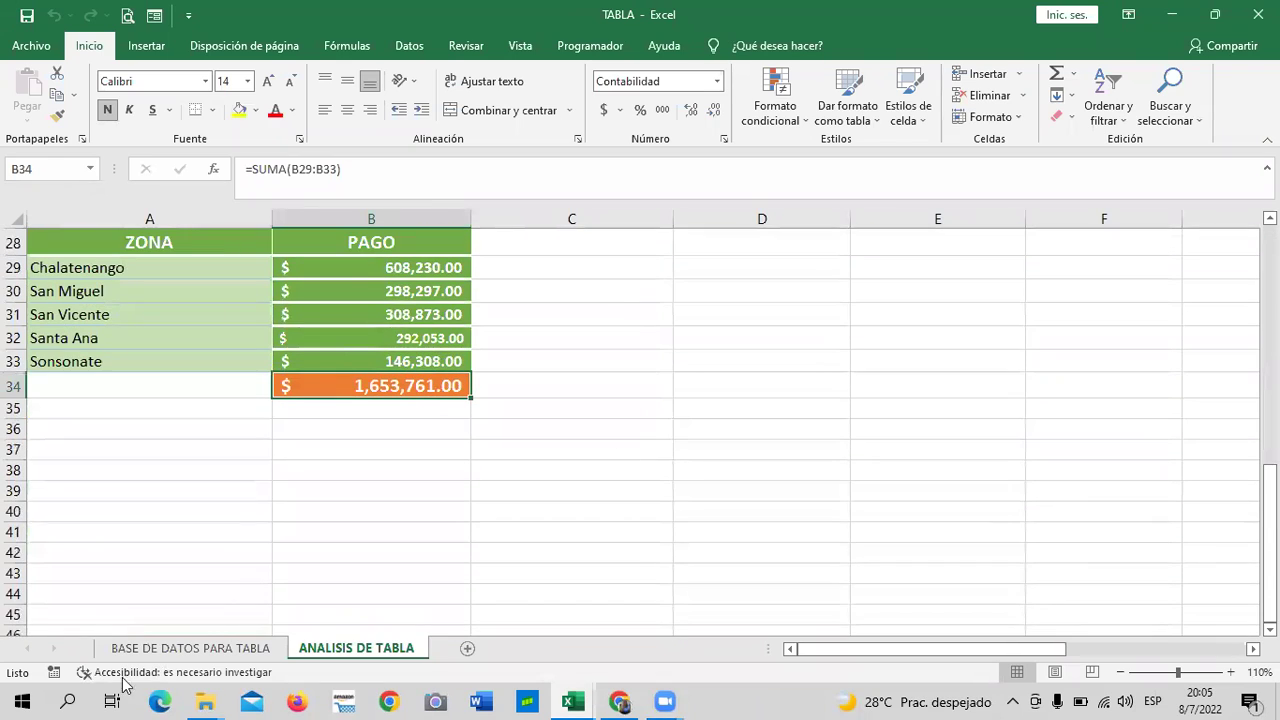
# Browse the BASE DE DATOS PARA TABLA sheet, then return to Portapapeles and the lesson page.
pyautogui.click(193, 650)
pyautogui.scroll(2, 490, 455)
pyautogui.scroll(-7, 490, 455)
pyautogui.scroll(-3, 490, 455)
pyautogui.scroll(4, 490, 455)
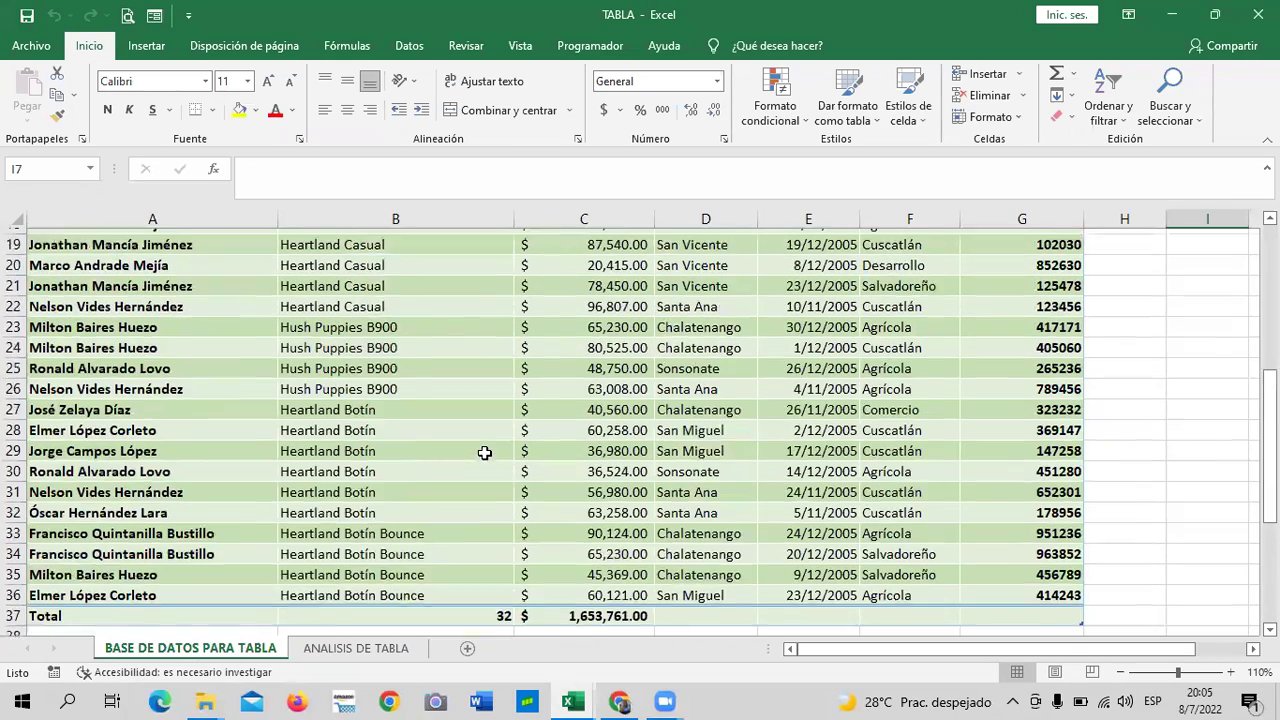
pyautogui.scroll(5, 490, 455)
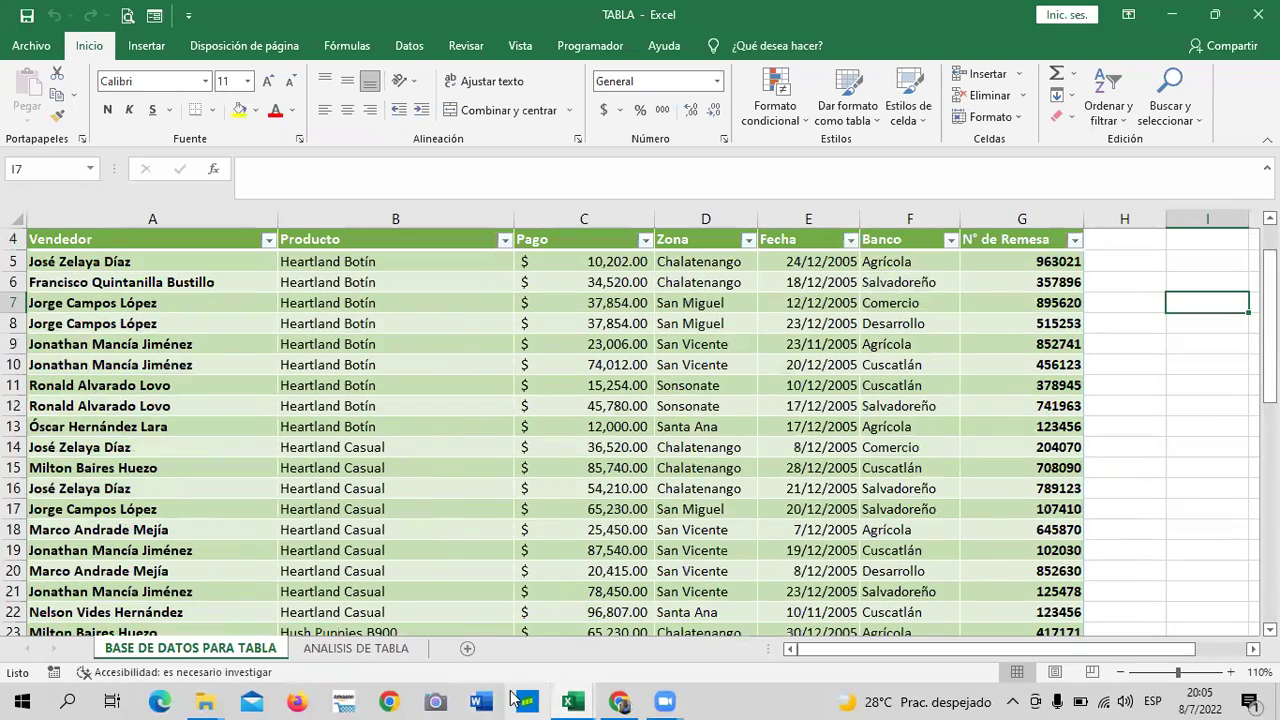
pyautogui.click(497, 660)
pyautogui.moveTo(619, 701)
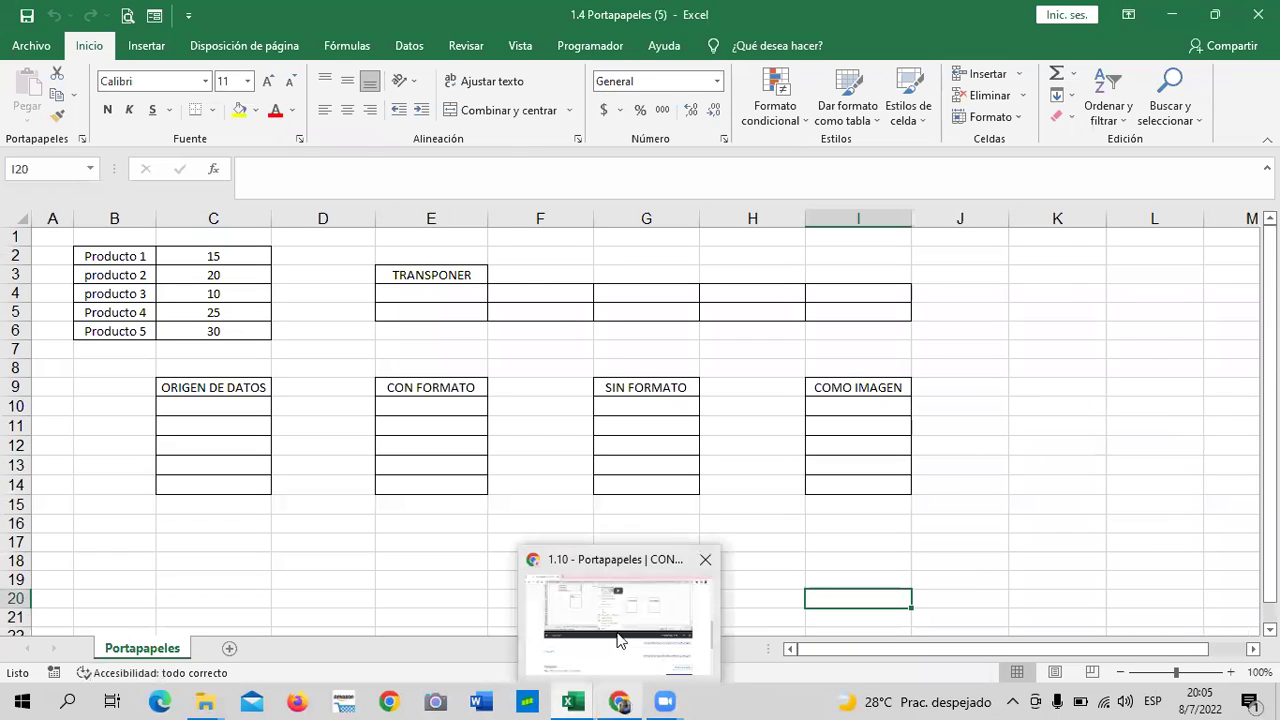
pyautogui.click(615, 618)
# Play the 1.4 Portapapeles video on lesson 1.10 through to its end at 7:24.
pyautogui.scroll(2, 610, 560)
pyautogui.scroll(1, 600, 450)
pyautogui.scroll(3, 598, 435)
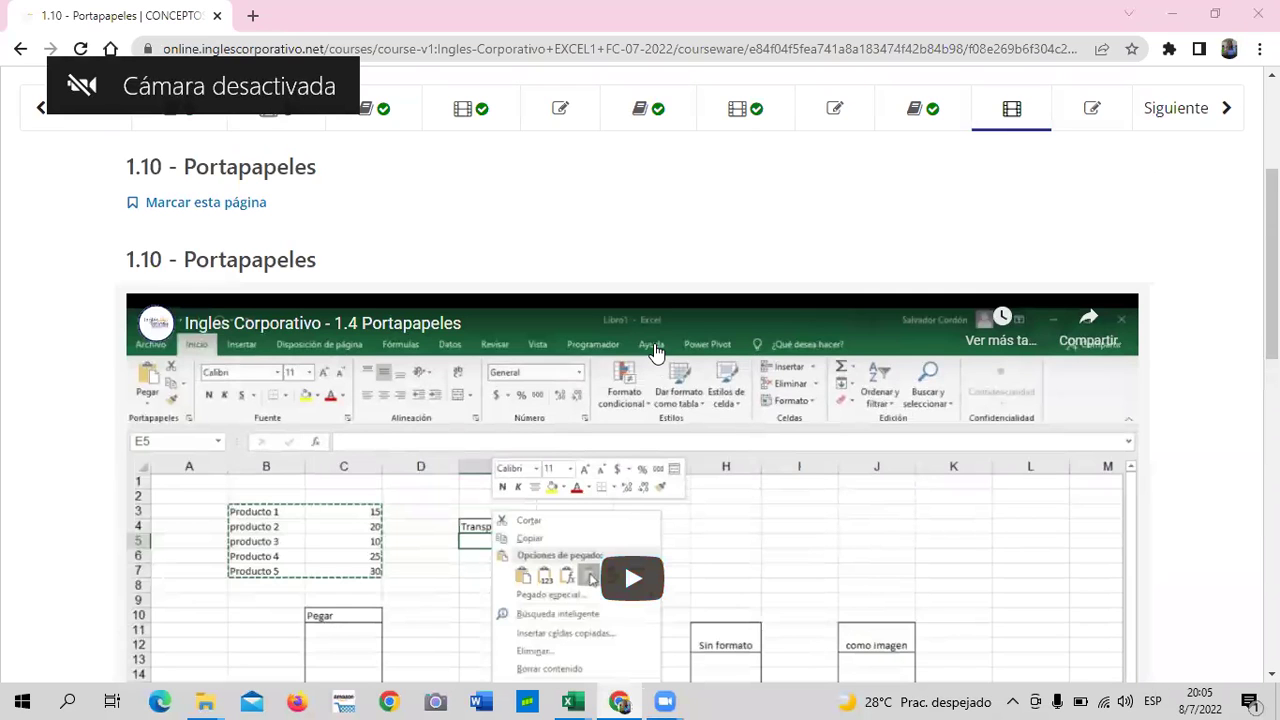
pyautogui.scroll(-2, 632, 580)
pyautogui.click(785, 580)
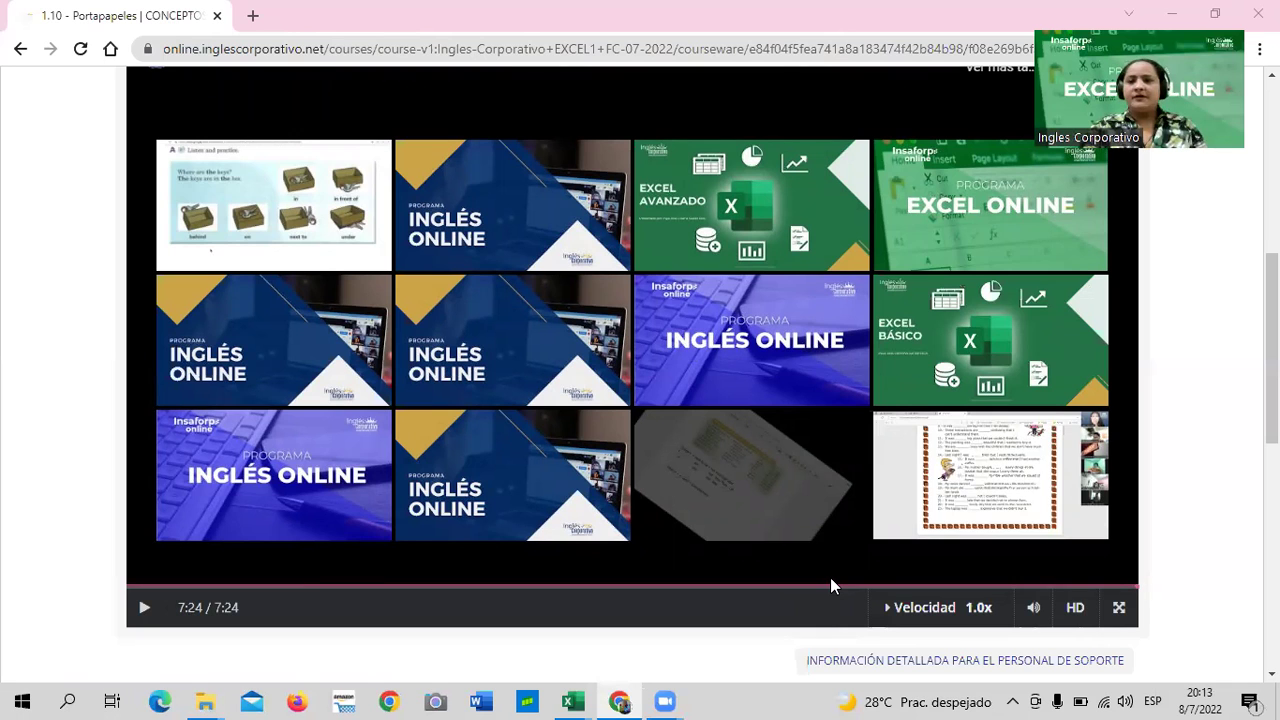
# Scroll the finished lesson page, then bring '1.4 Portapapeles (5)' in Excel to the front.
pyautogui.scroll(-2, 533, 346)
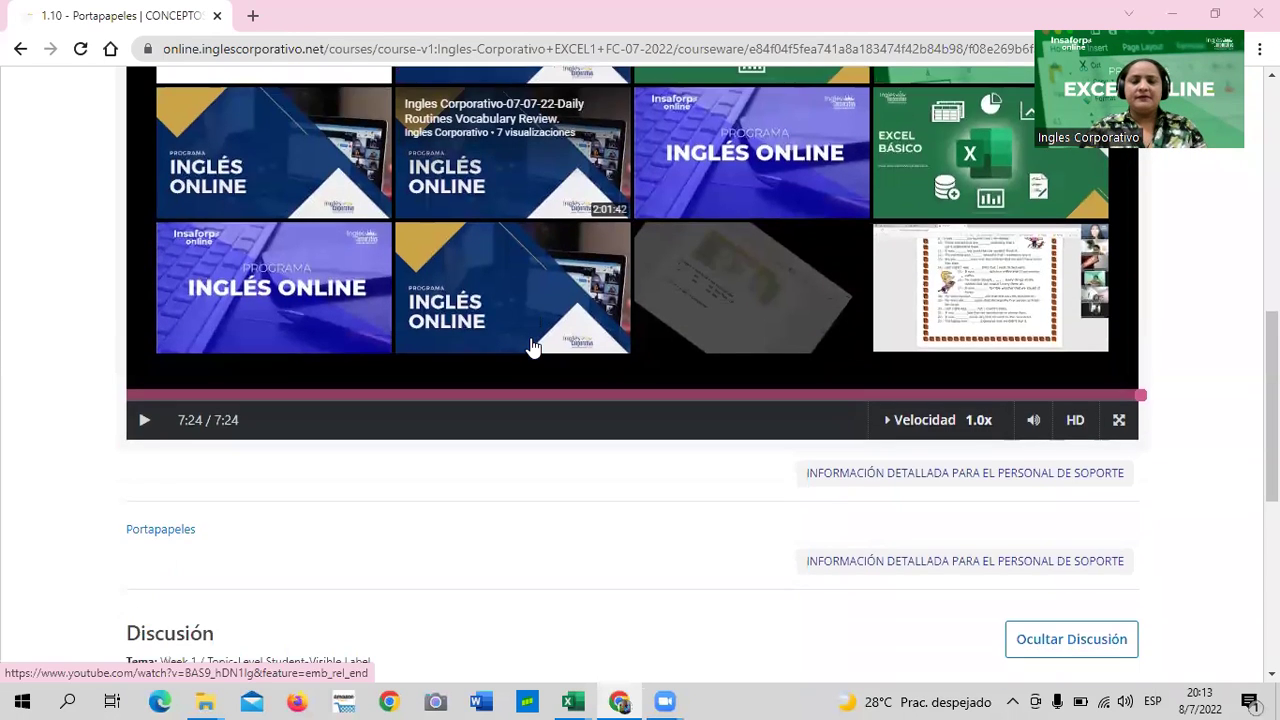
pyautogui.scroll(-3, 533, 346)
pyautogui.scroll(-3, 533, 346)
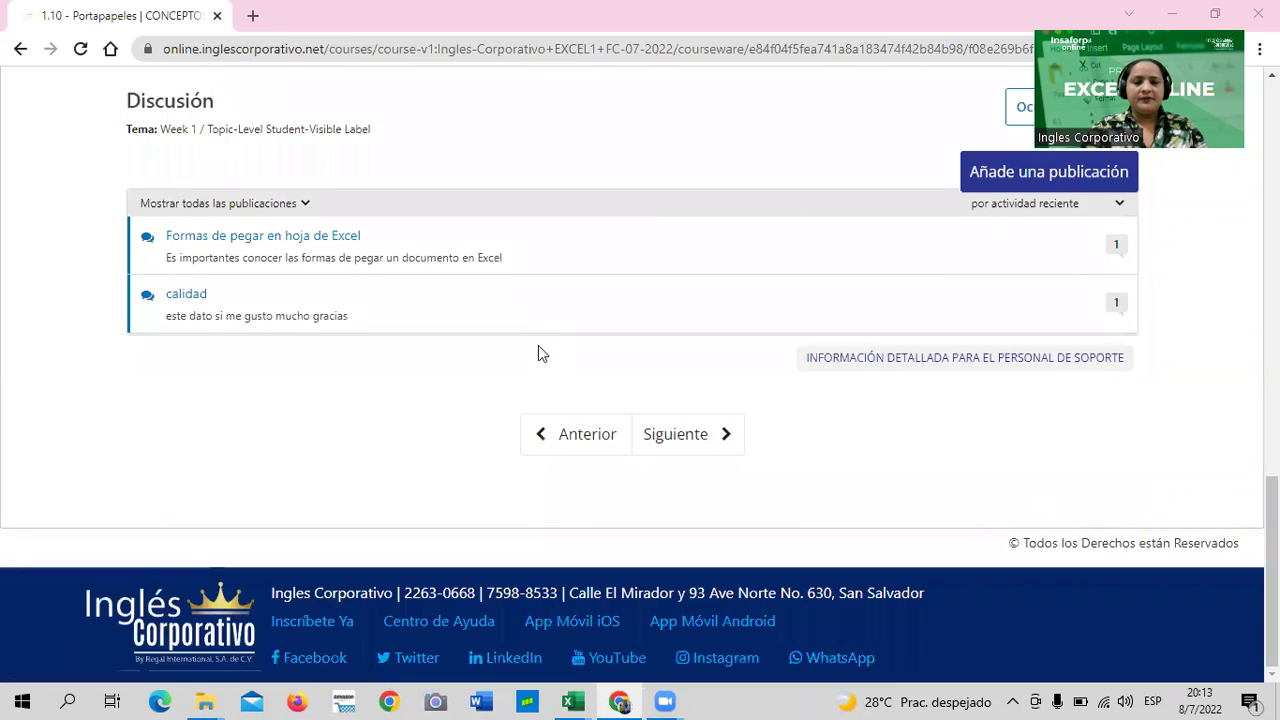
pyautogui.scroll(3, 540, 351)
pyautogui.scroll(4, 560, 378)
pyautogui.scroll(2, 560, 380)
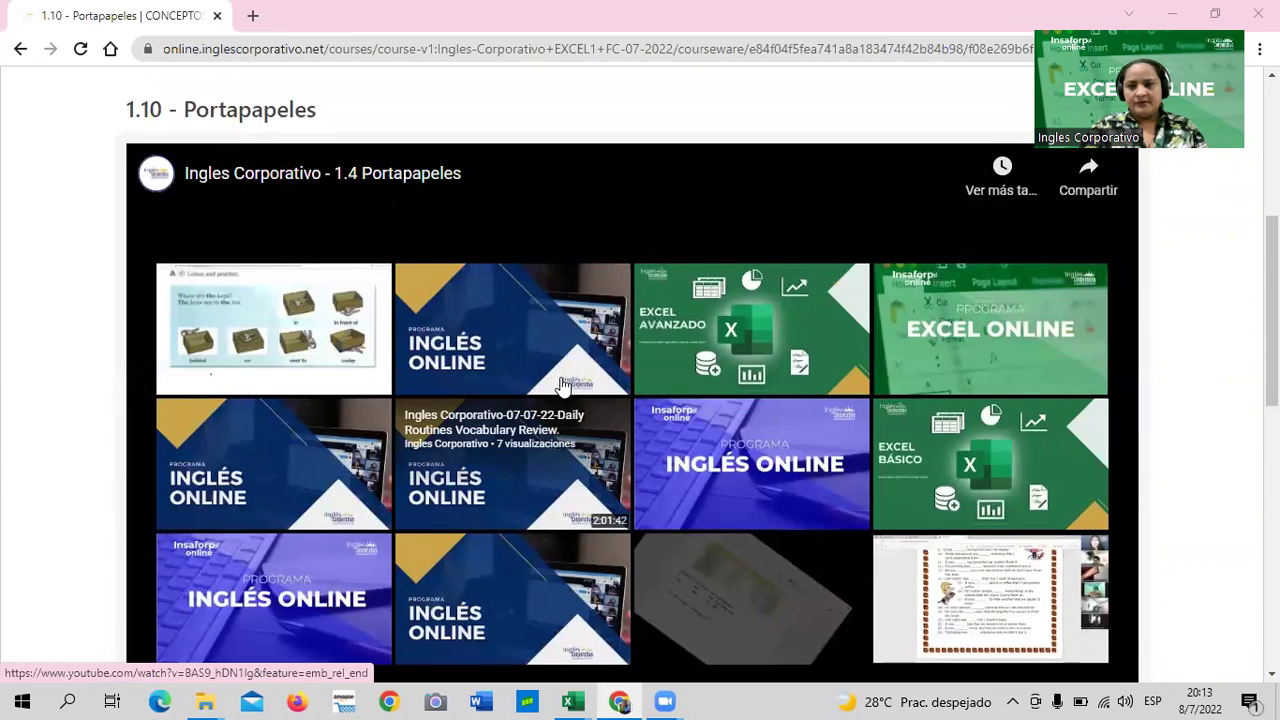
pyautogui.scroll(-2, 575, 385)
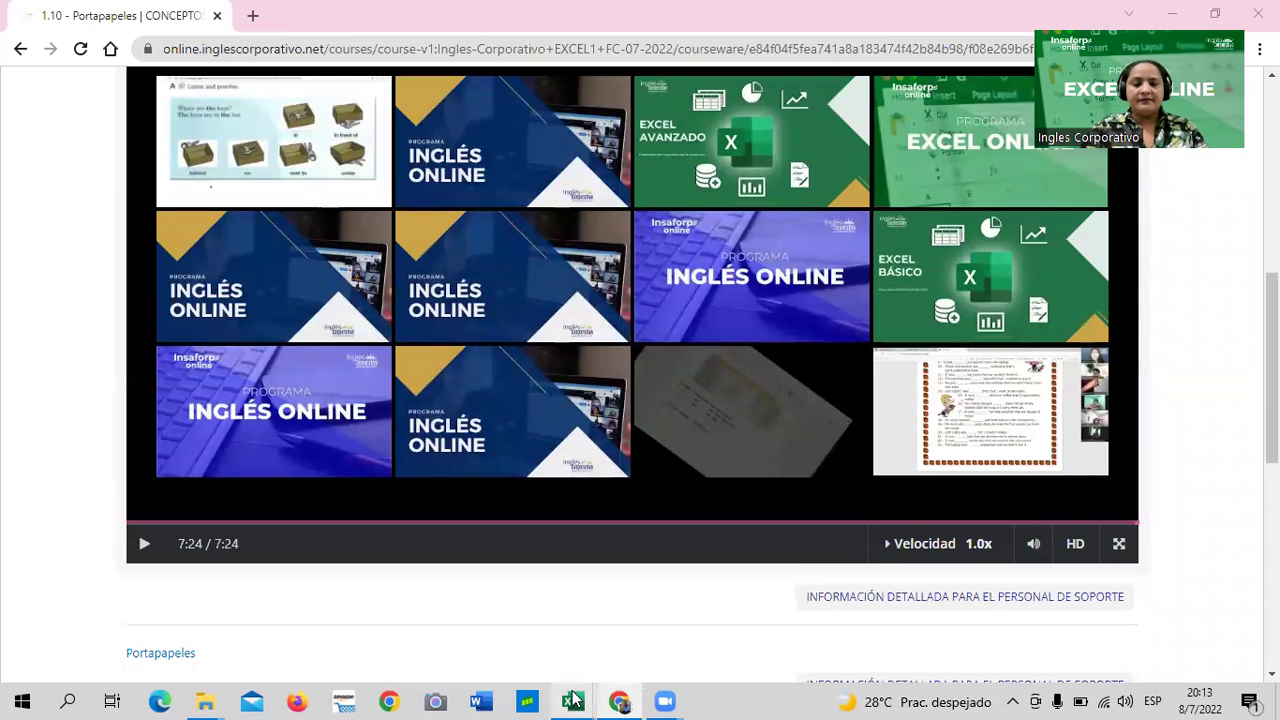
pyautogui.moveTo(572, 701)
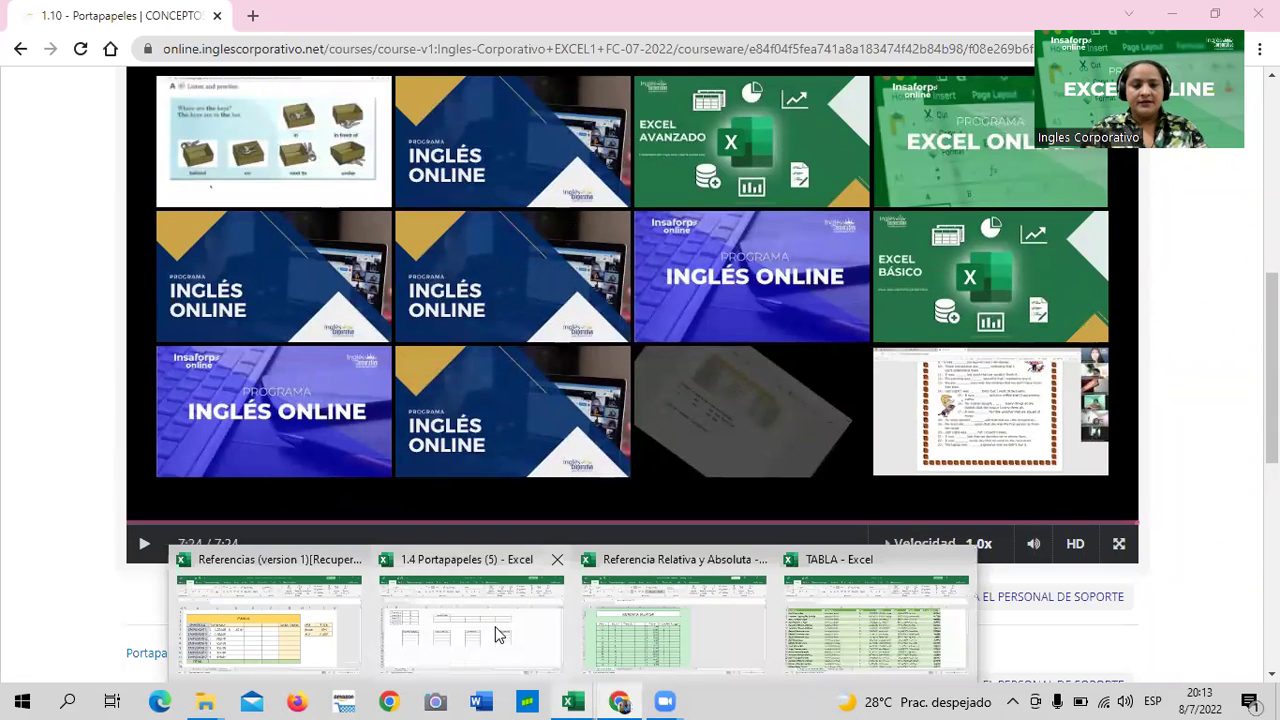
pyautogui.click(500, 640)
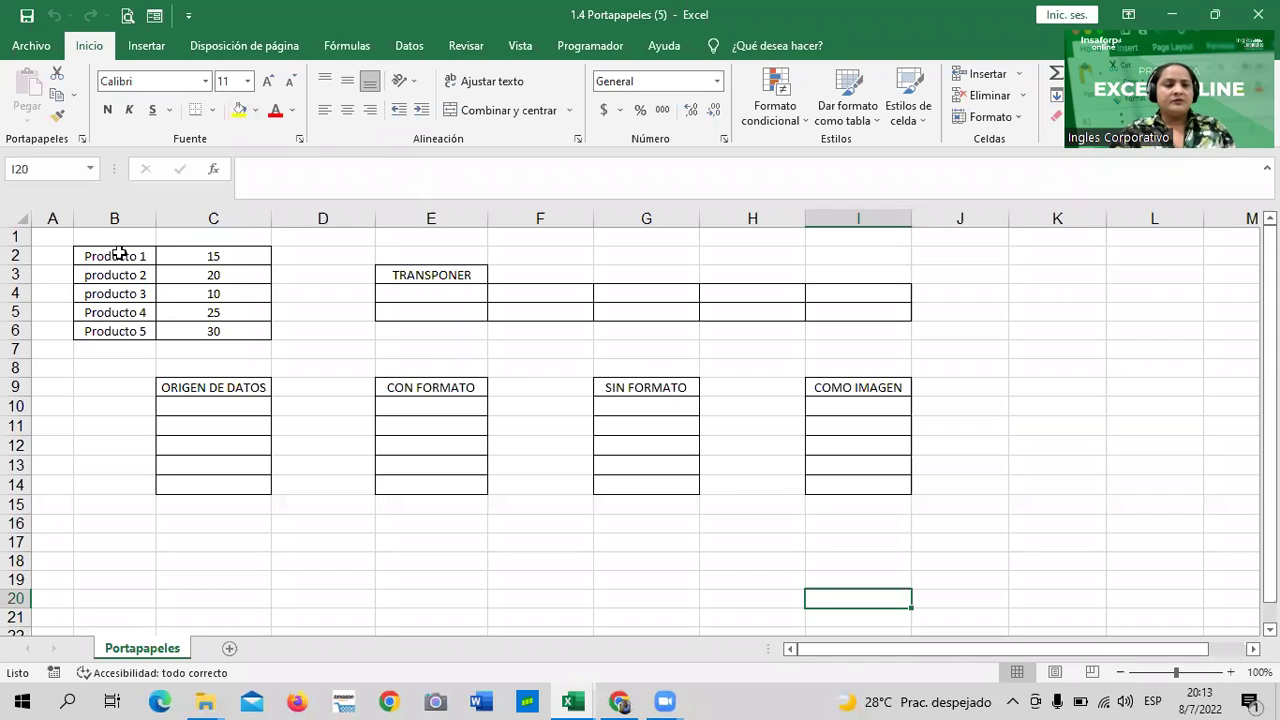
pyautogui.moveTo(114, 253); pyautogui.dragTo(246, 311)
pyautogui.click(287, 340)
pyautogui.moveTo(145, 255); pyautogui.dragTo(222, 332)
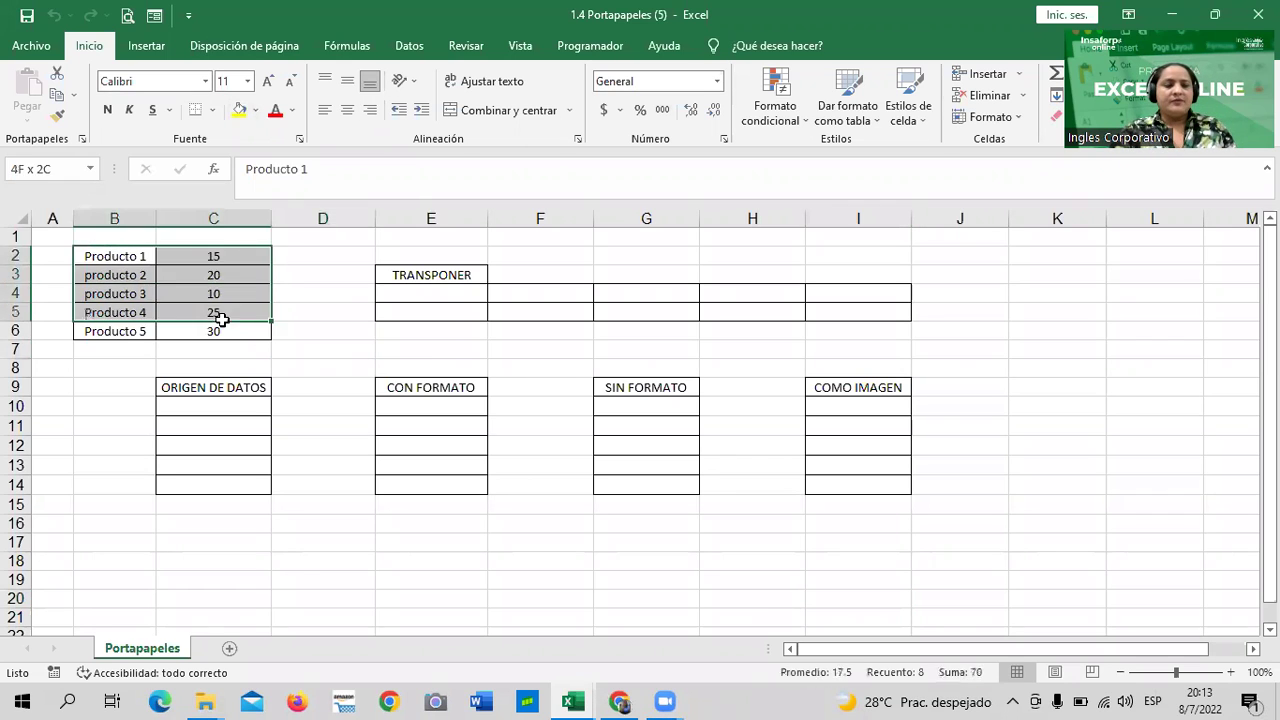
pyautogui.rightClick(194, 266)
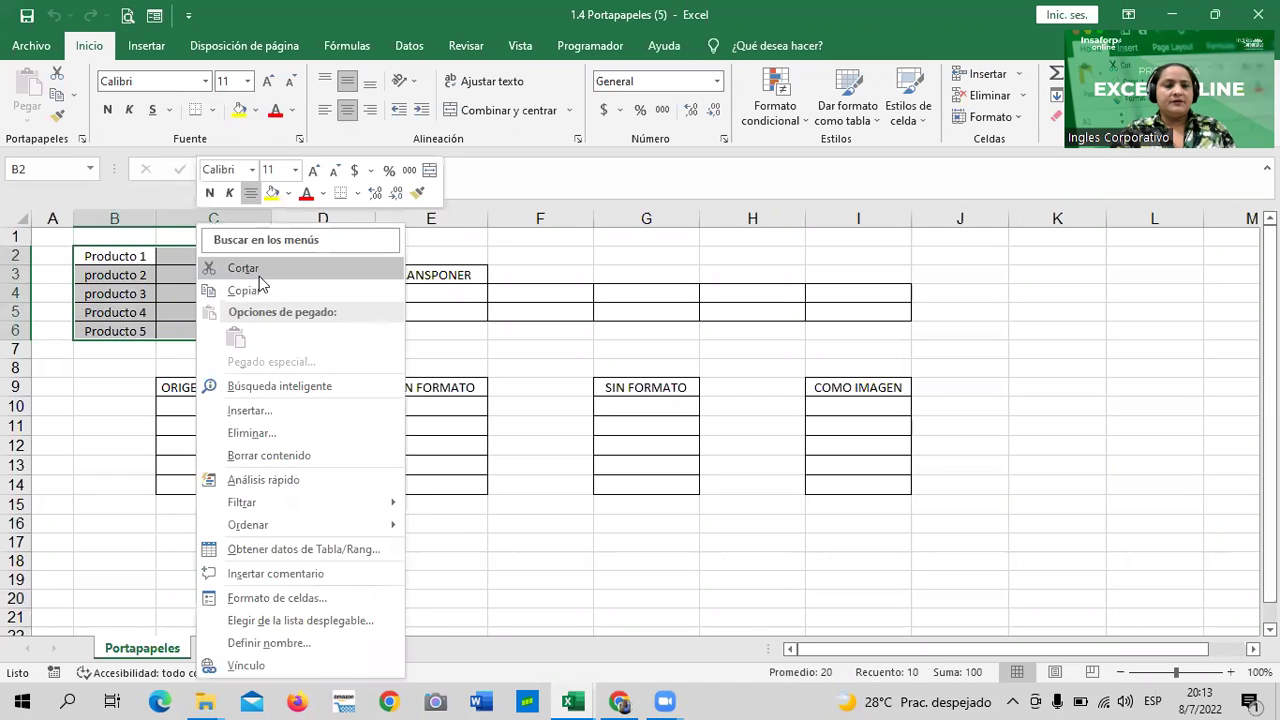
pyautogui.click(245, 290)
pyautogui.click(306, 274)
pyautogui.rightClick(310, 276)
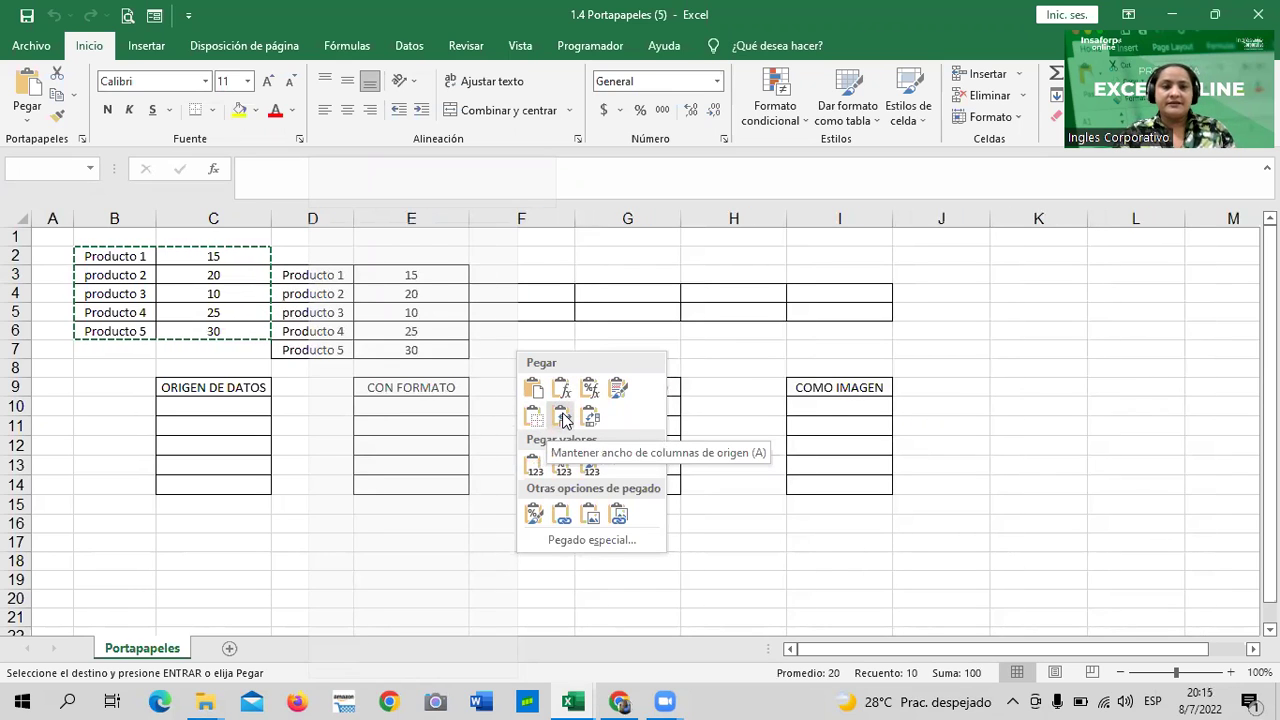
pyautogui.press('Escape')
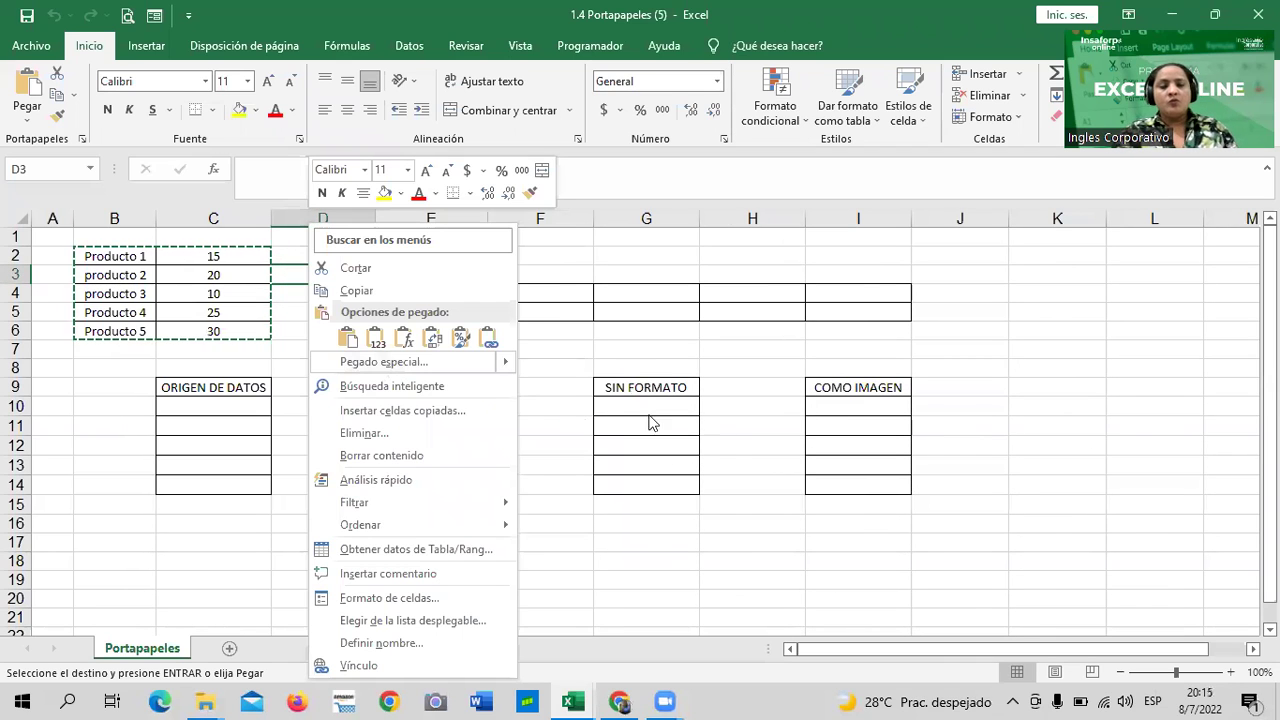
pyautogui.press('Escape')
pyautogui.press('Escape')
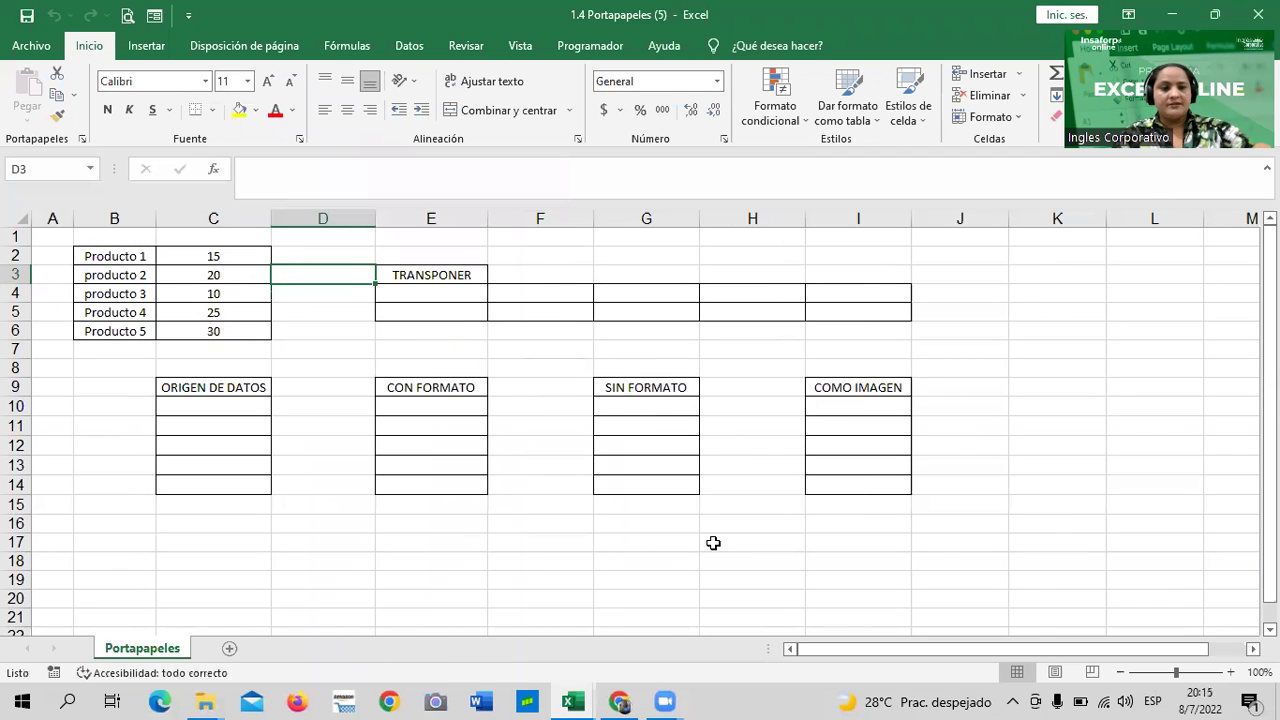
pyautogui.click(265, 332)
pyautogui.click(343, 344)
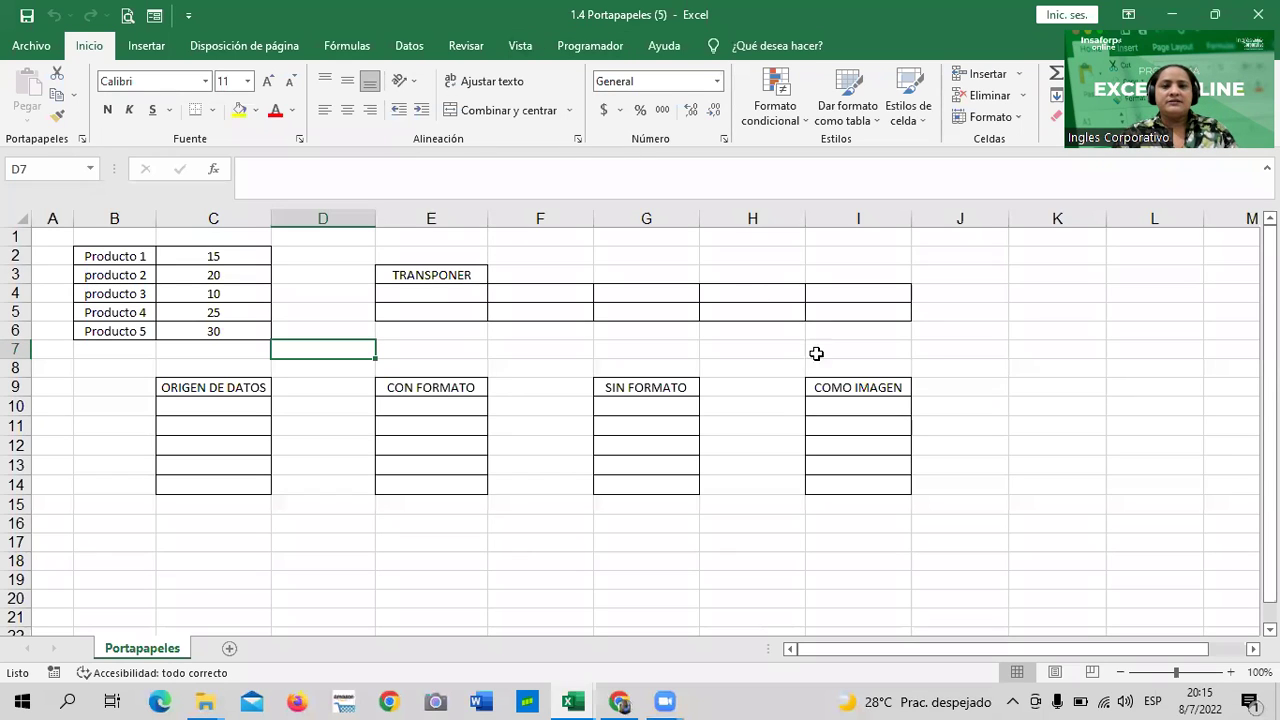
pyautogui.click(1050, 430)
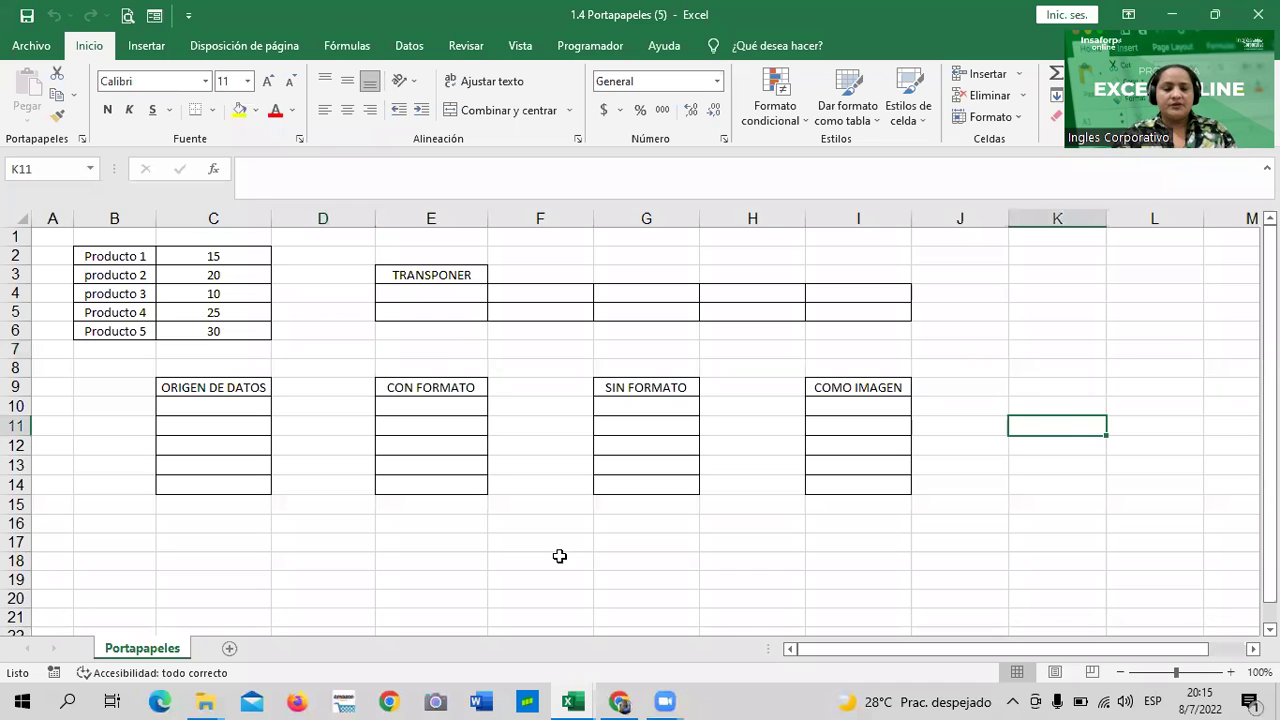
pyautogui.scroll(-1, 557, 556)
pyautogui.scroll(1, 271, 251)
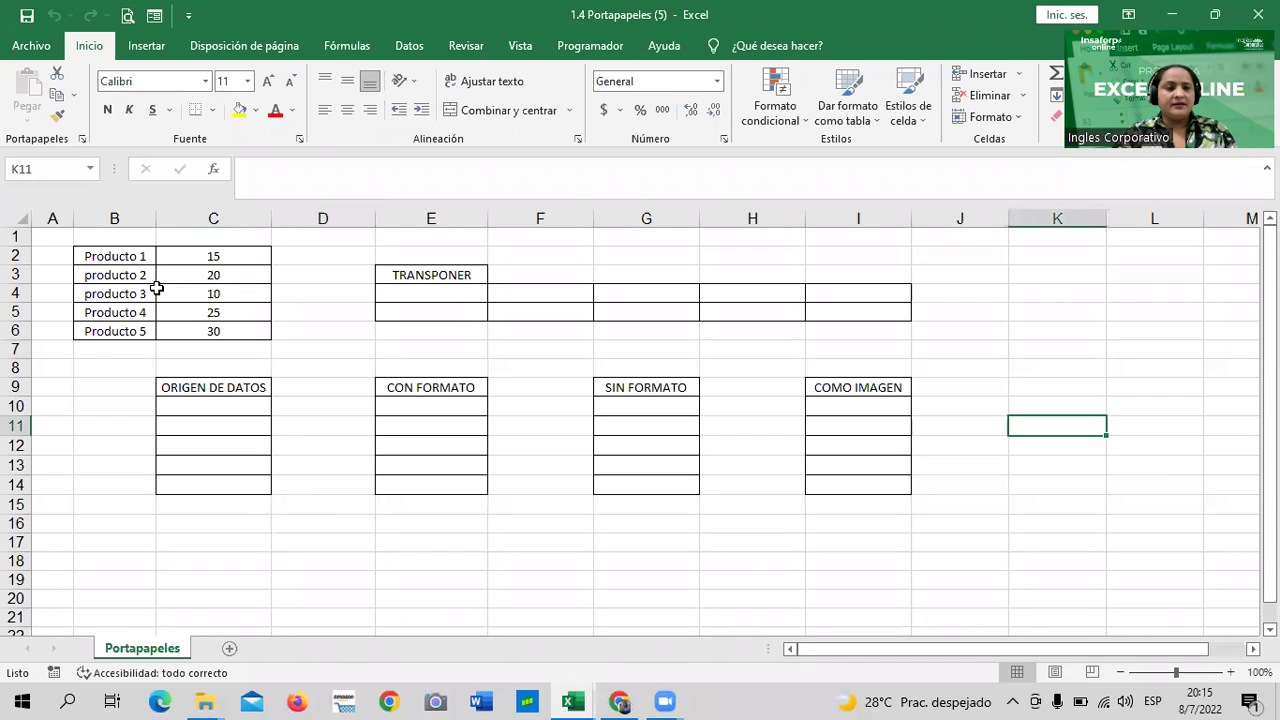
# Copy the product table B2:C6 and paste it transposed into E4:I5 under TRANSPONER.
pyautogui.moveTo(140, 256); pyautogui.dragTo(258, 331)
pyautogui.rightClick(214, 287)
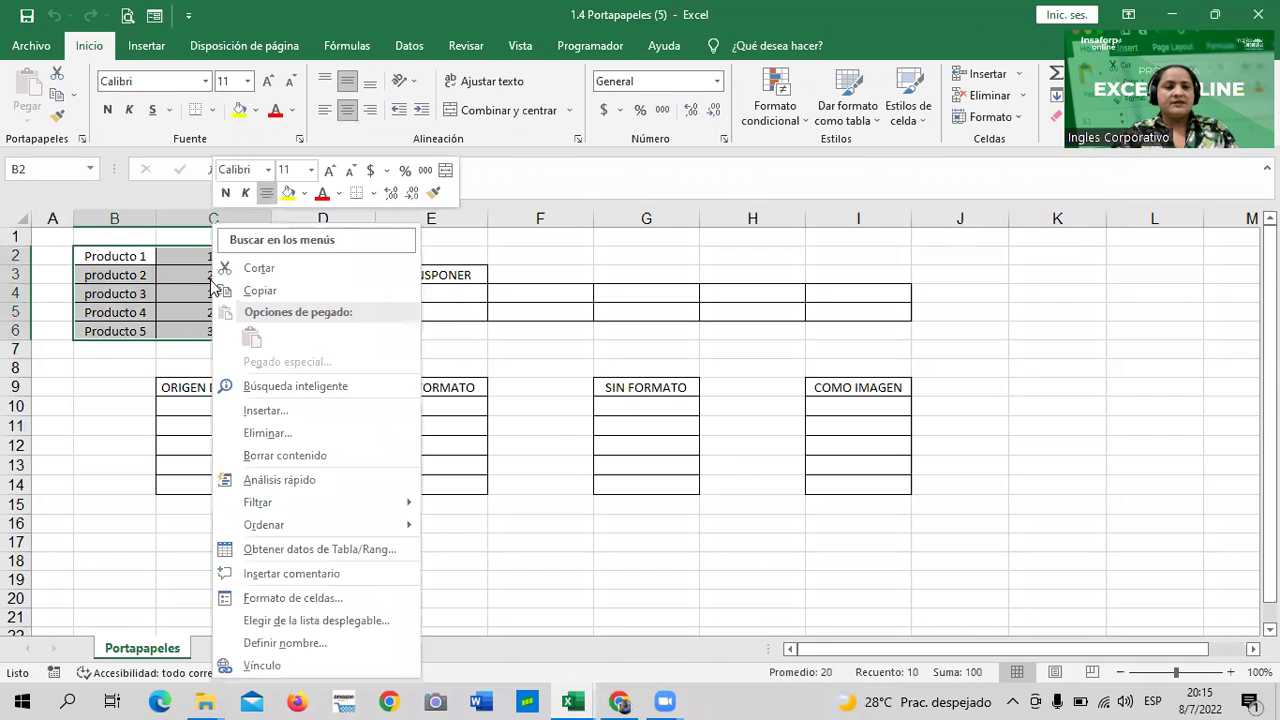
pyautogui.click(283, 289)
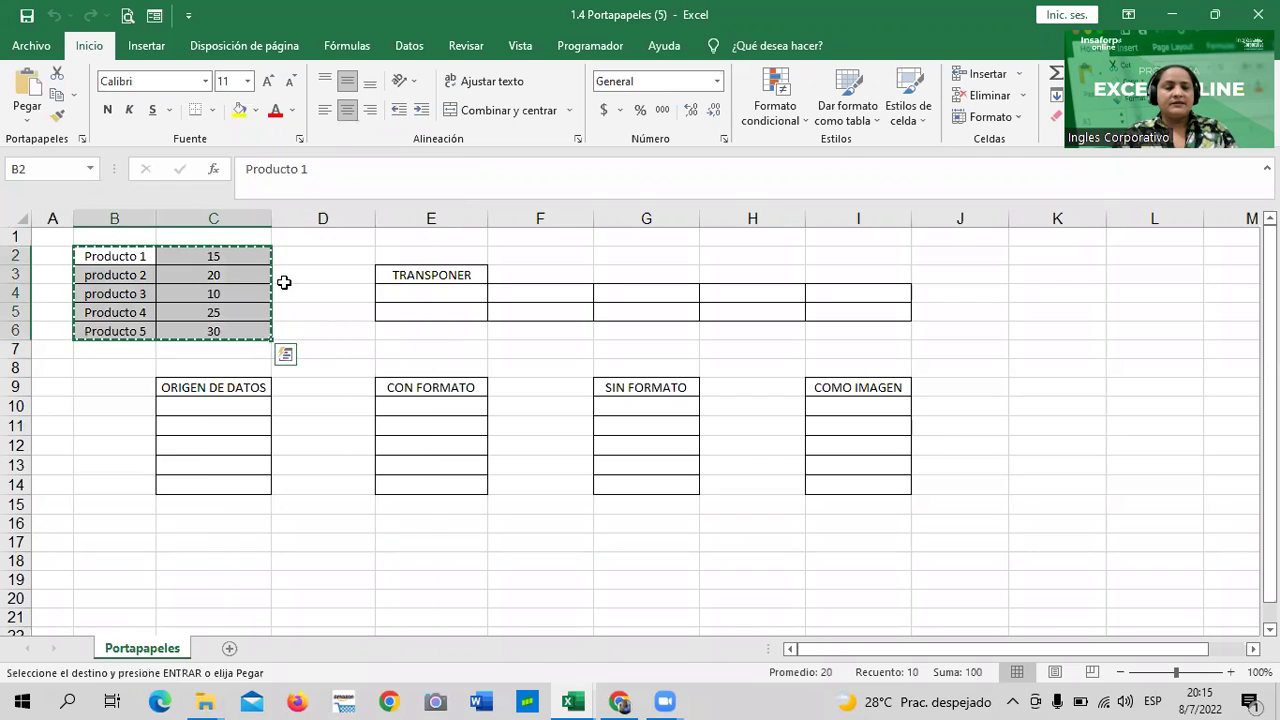
pyautogui.click(442, 292)
pyautogui.rightClick(447, 296)
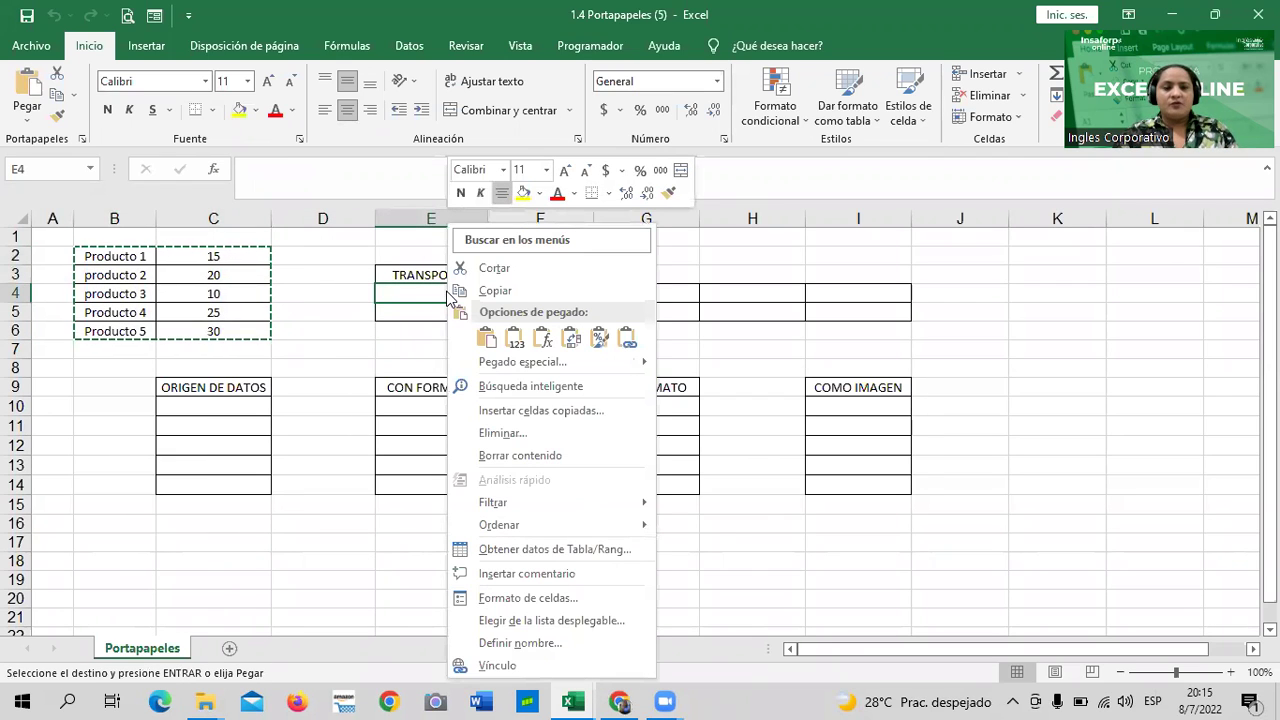
pyautogui.click(486, 338)
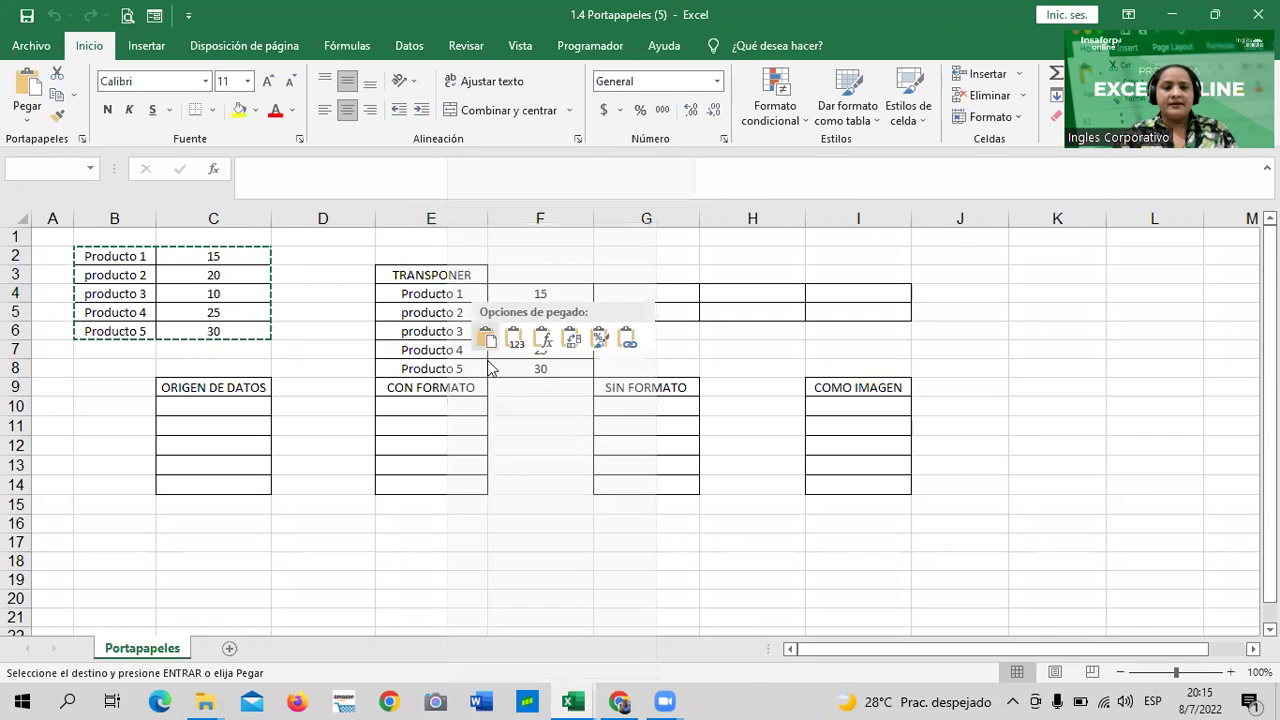
pyautogui.click(572, 341)
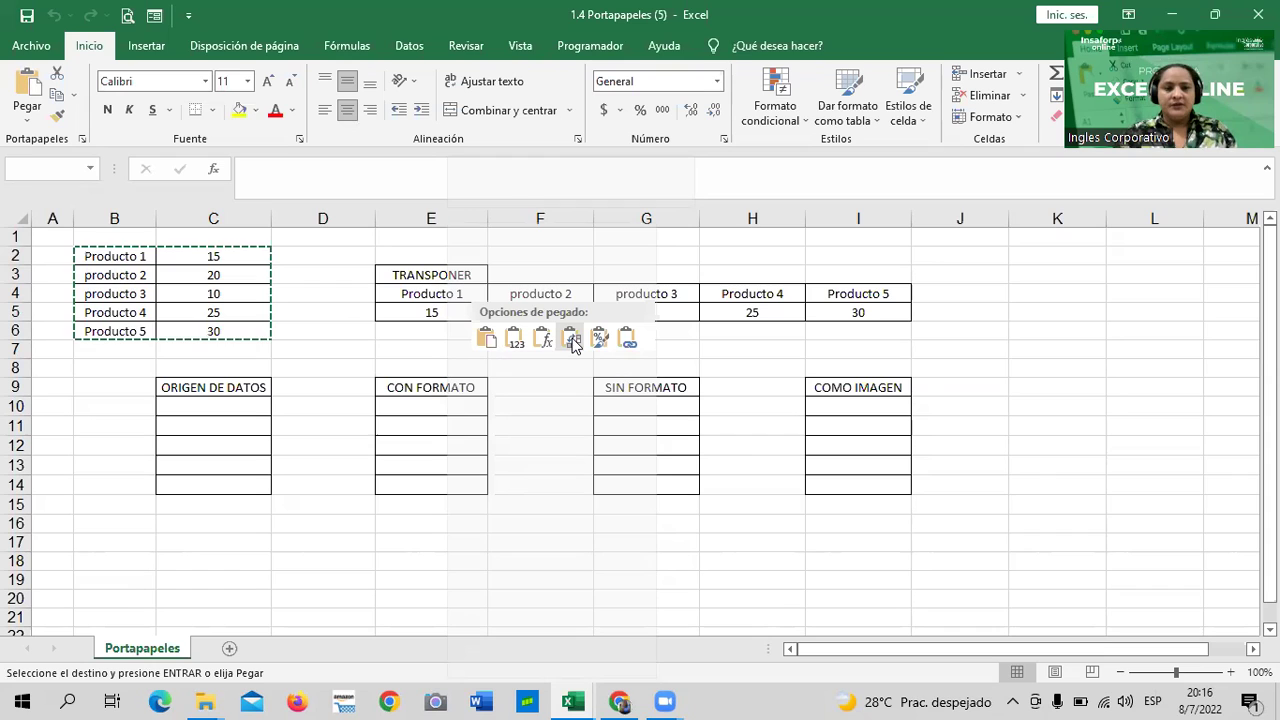
pyautogui.click(571, 339)
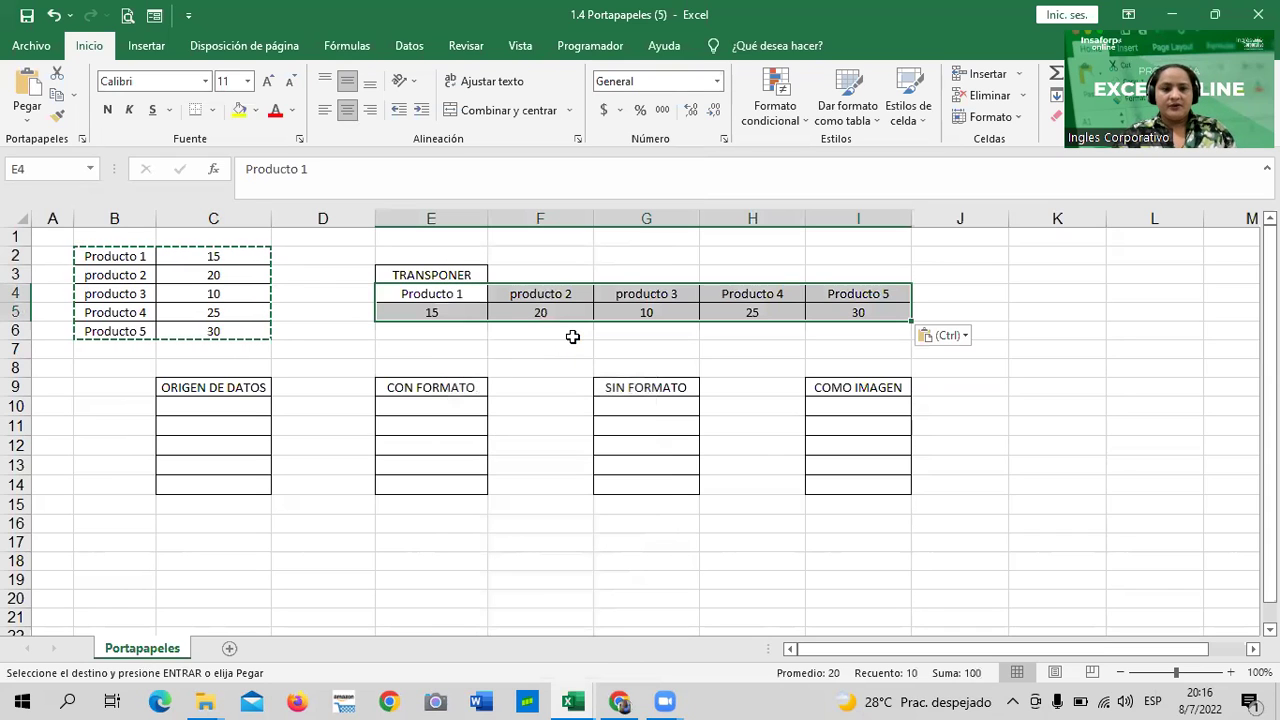
pyautogui.press('Escape')
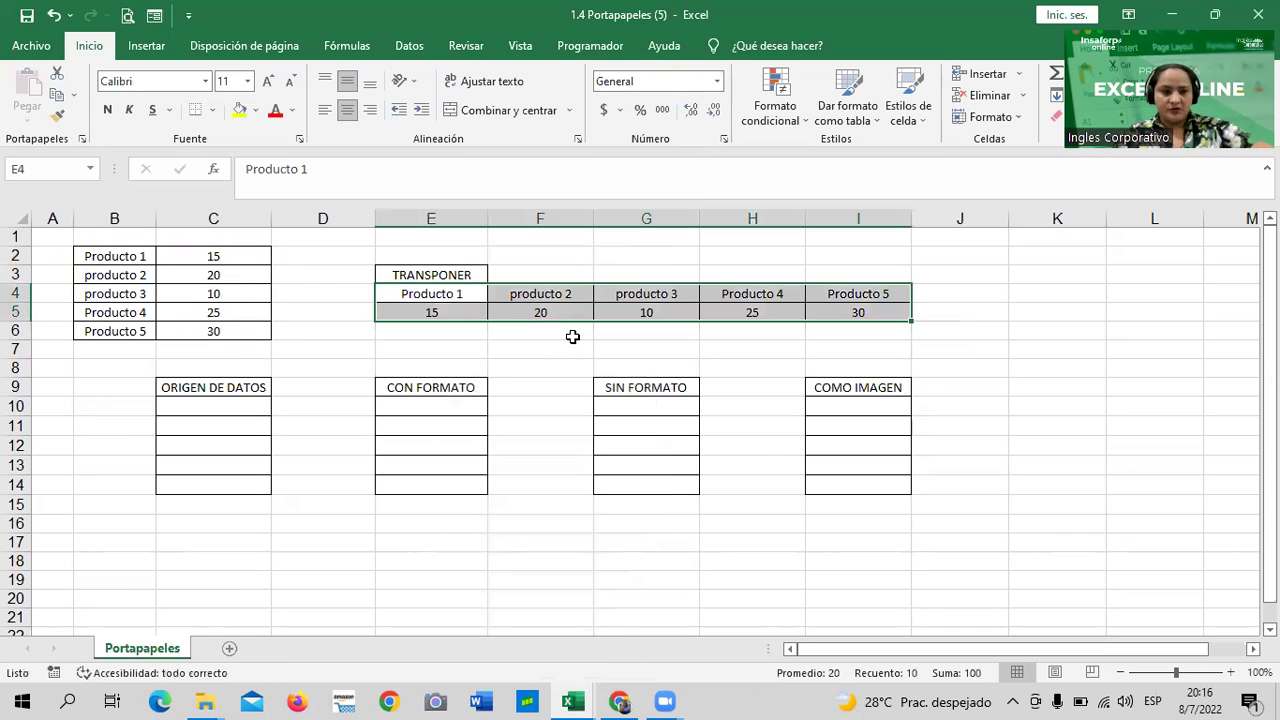
pyautogui.click(543, 386)
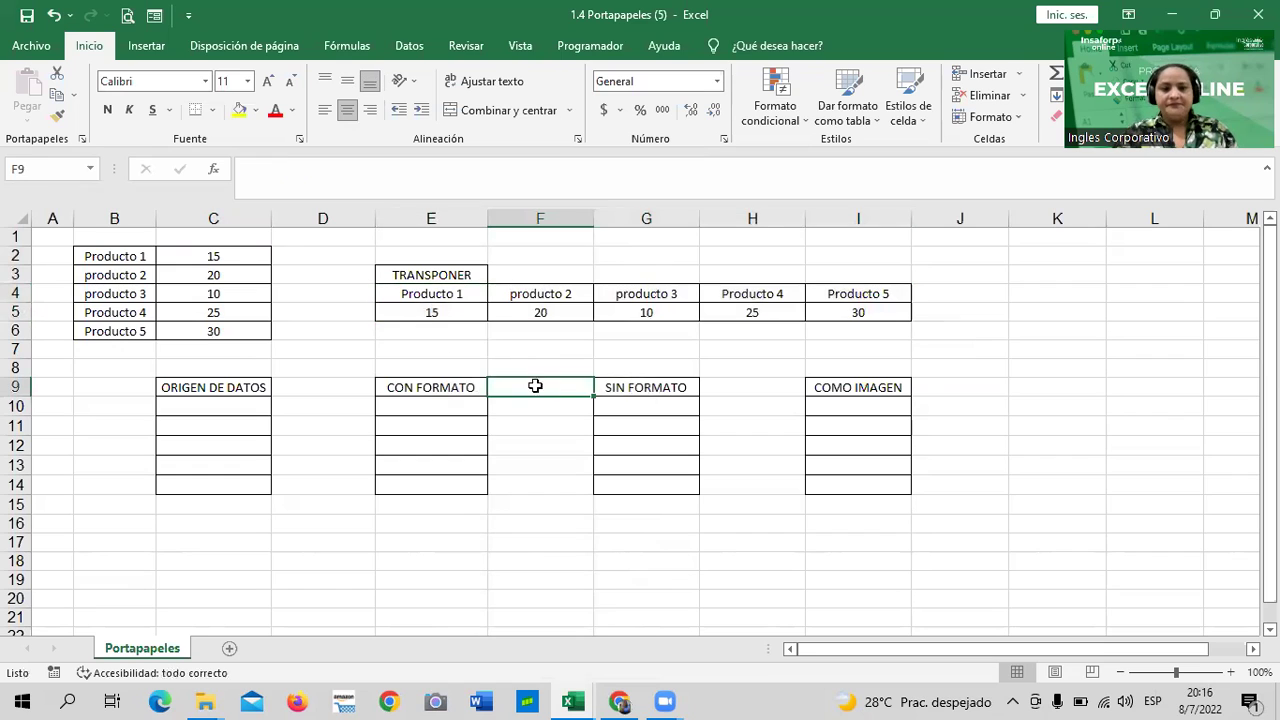
pyautogui.moveTo(418, 294)
pyautogui.mouseDown()
pyautogui.moveTo(904, 312)
pyautogui.moveTo(886, 318)
pyautogui.mouseUp()
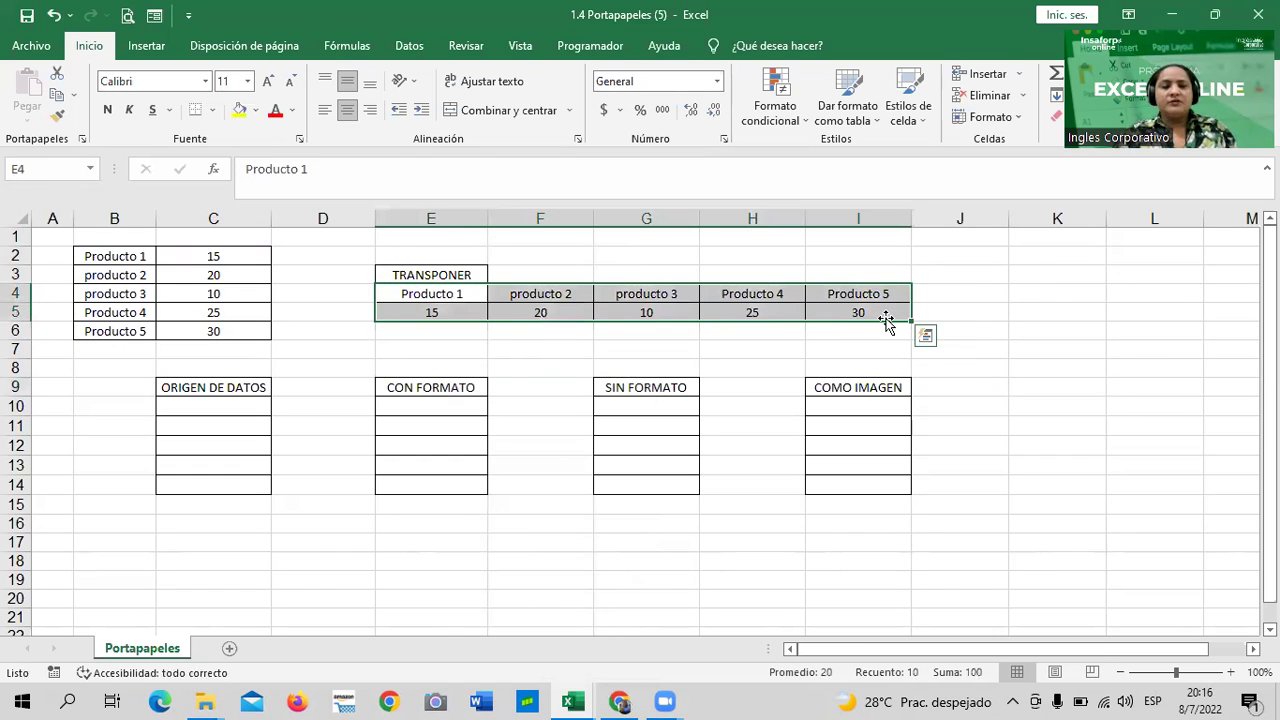
pyautogui.rightClick(574, 294)
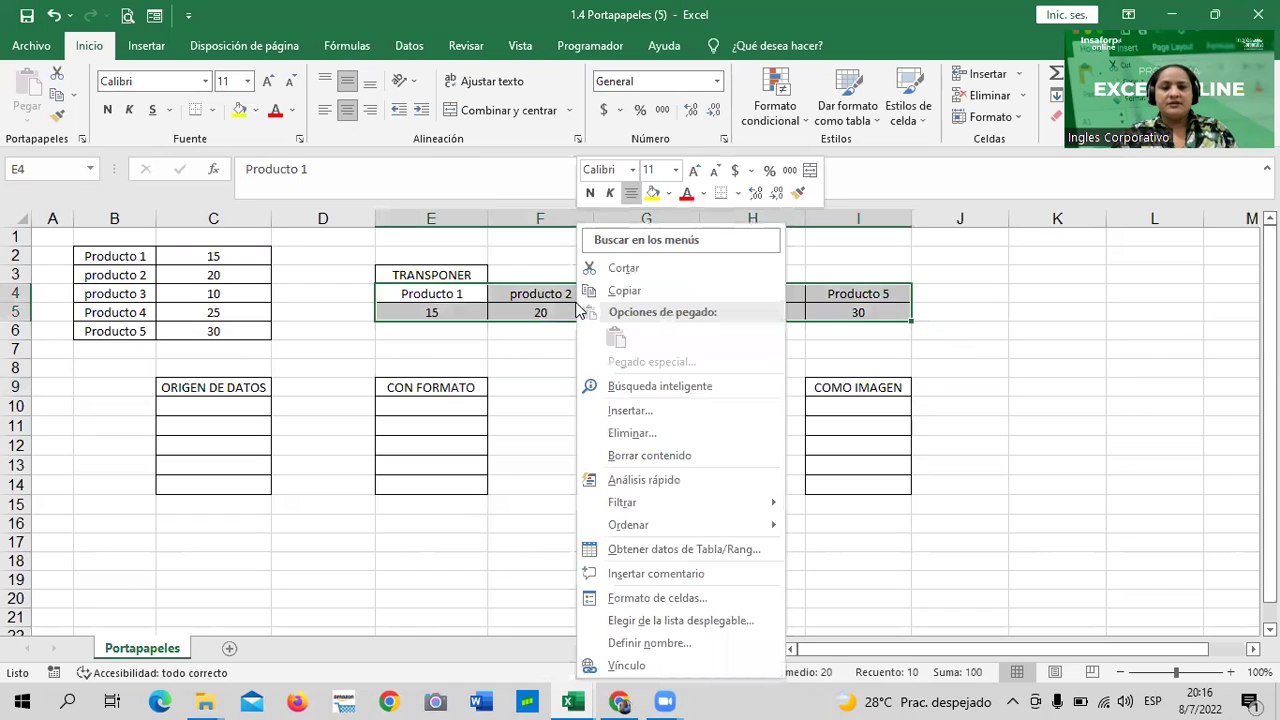
pyautogui.click(620, 291)
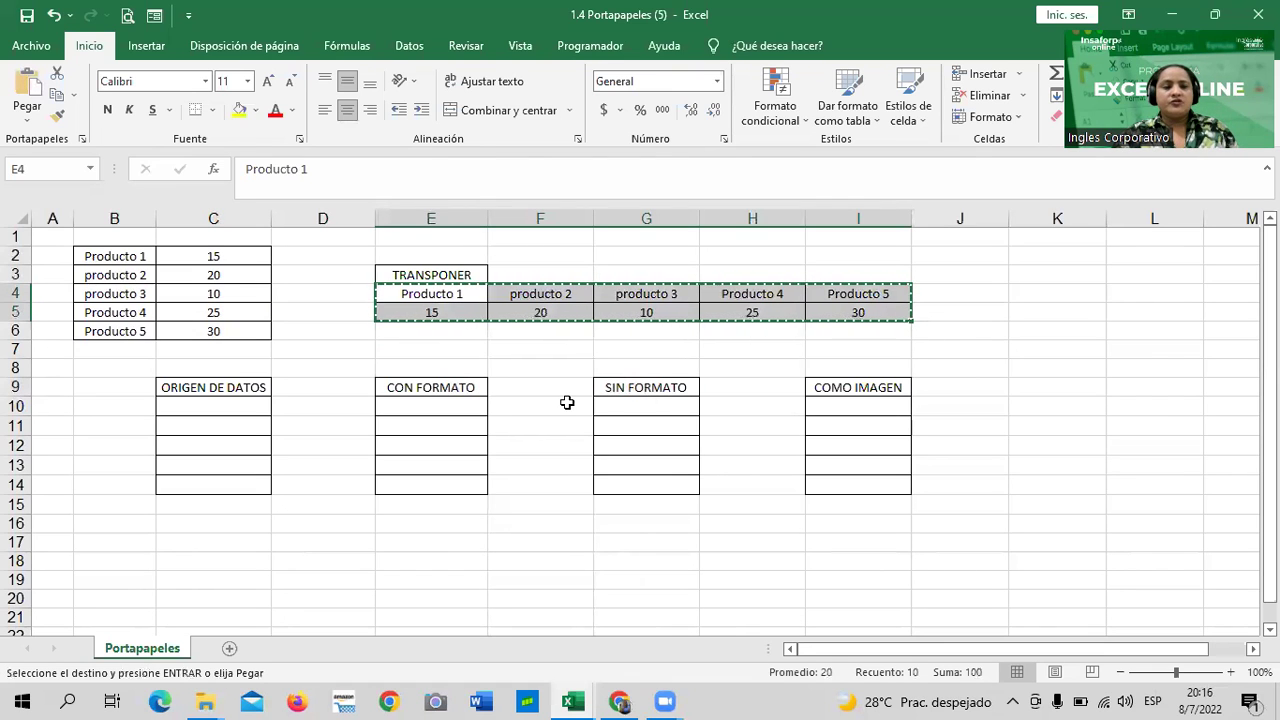
pyautogui.scroll(-1, 246, 471)
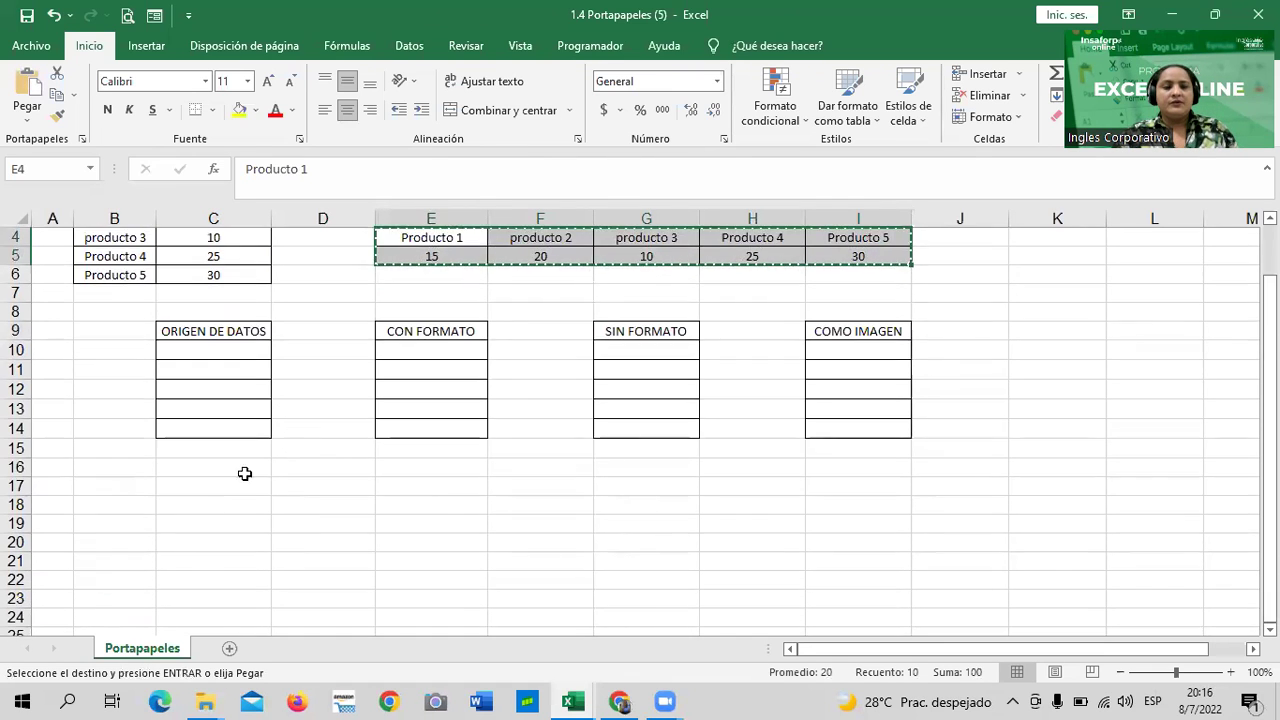
pyautogui.scroll(-5, 185, 487)
pyautogui.scroll(2, 185, 487)
pyautogui.scroll(1, 190, 480)
pyautogui.click(175, 428)
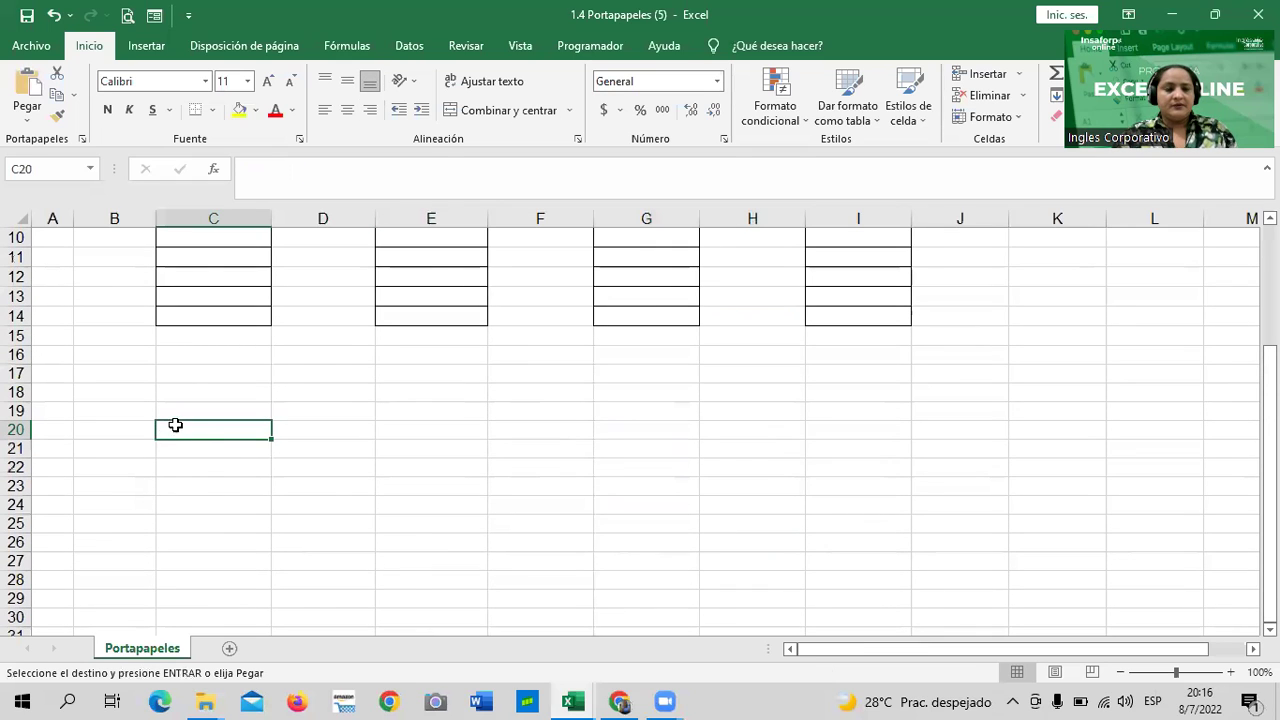
pyautogui.rightClick(195, 431)
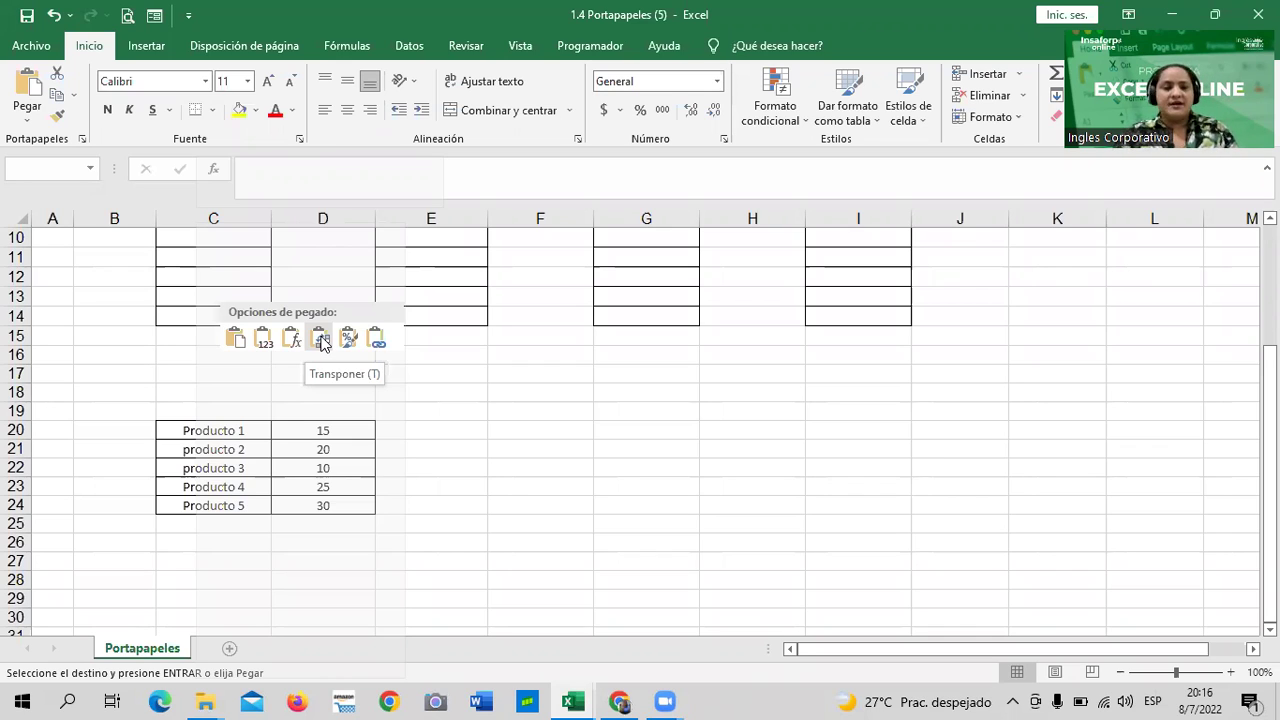
pyautogui.press('Escape')
pyautogui.scroll(3, 510, 492)
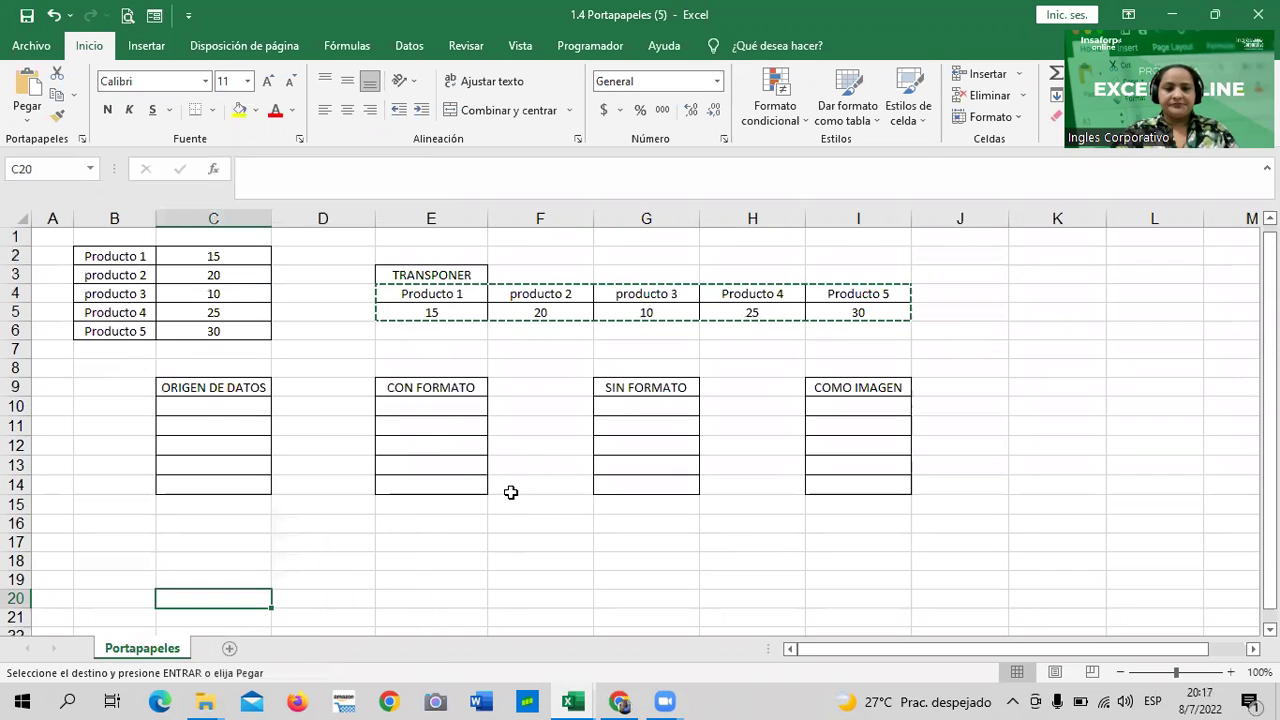
pyautogui.press('Escape')
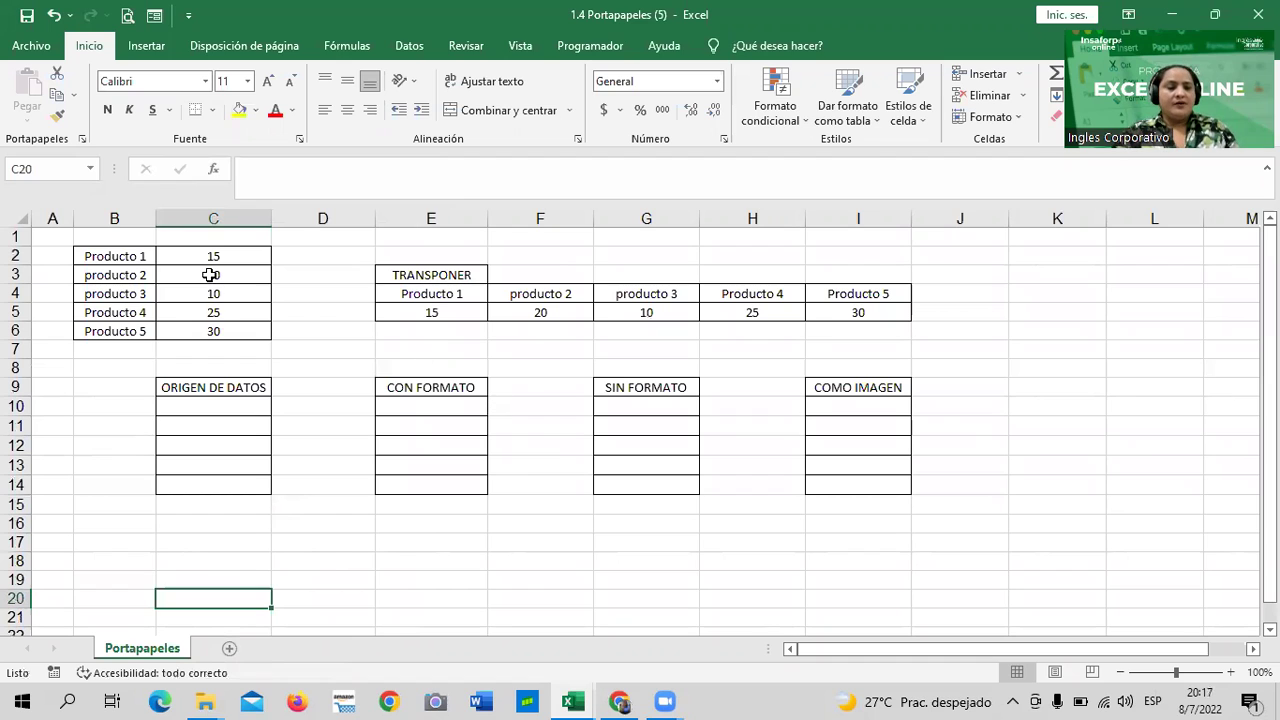
# Copy the values 15, 20, 10, 25, 30 from C2:C6 into C10:C14 and check them.
pyautogui.moveTo(213, 256); pyautogui.dragTo(214, 331)
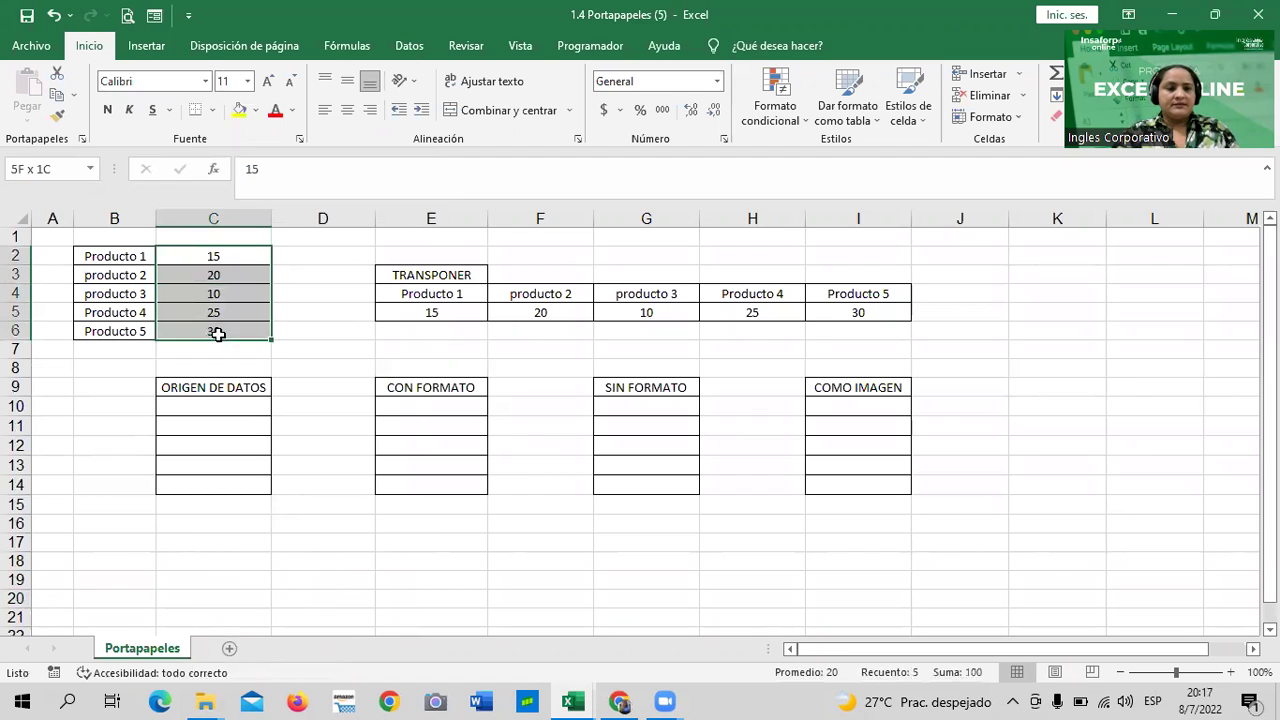
pyautogui.rightClick(230, 268)
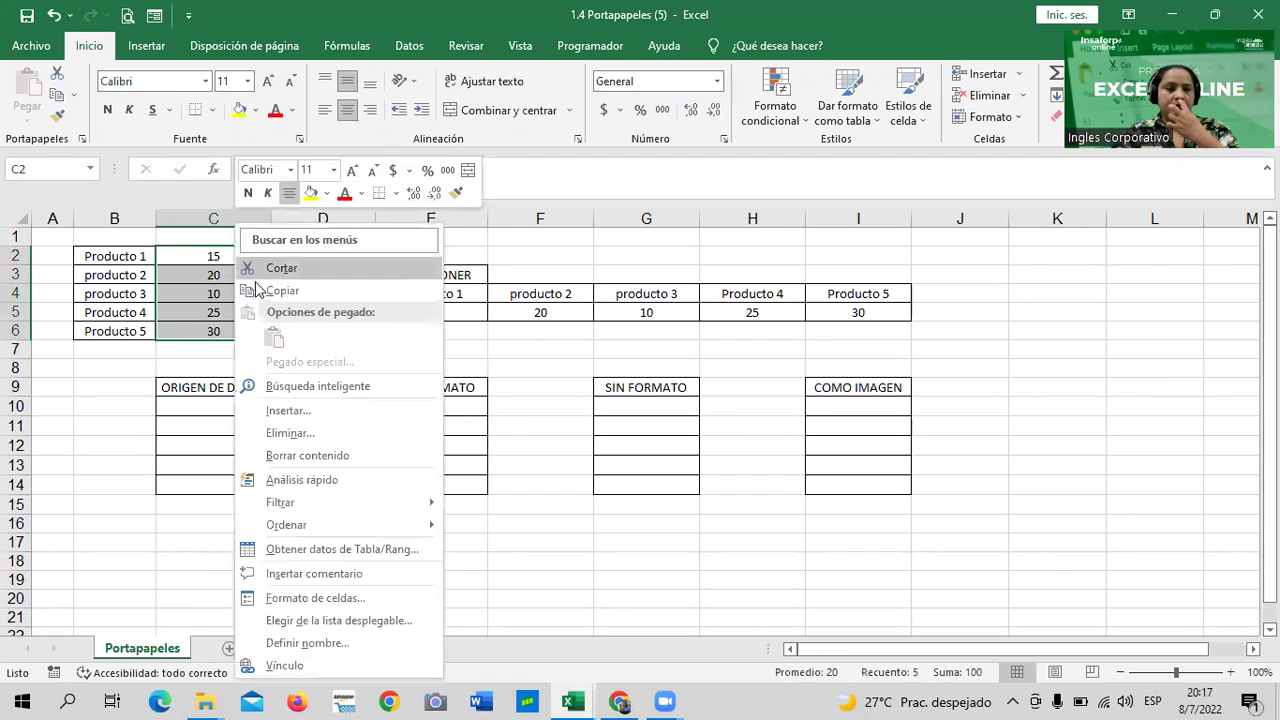
pyautogui.click(275, 290)
pyautogui.click(226, 405)
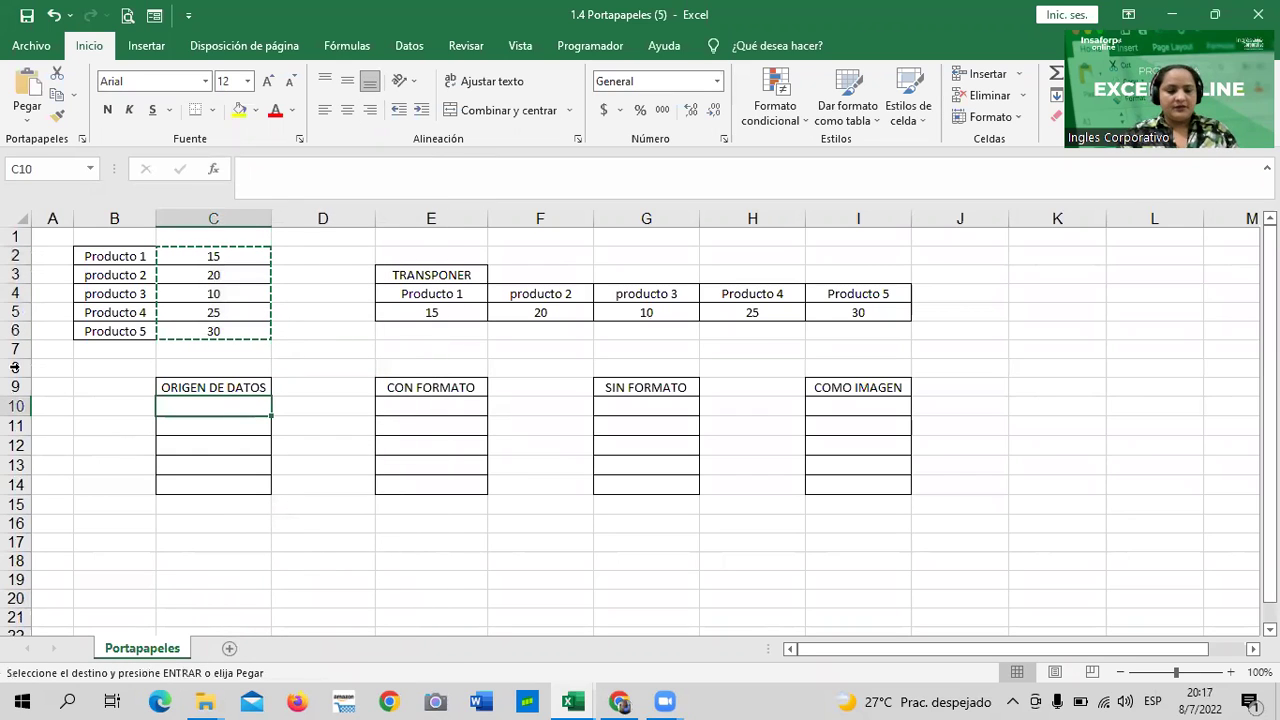
pyautogui.hotkey('ctrl', 'v')
pyautogui.press('Escape')
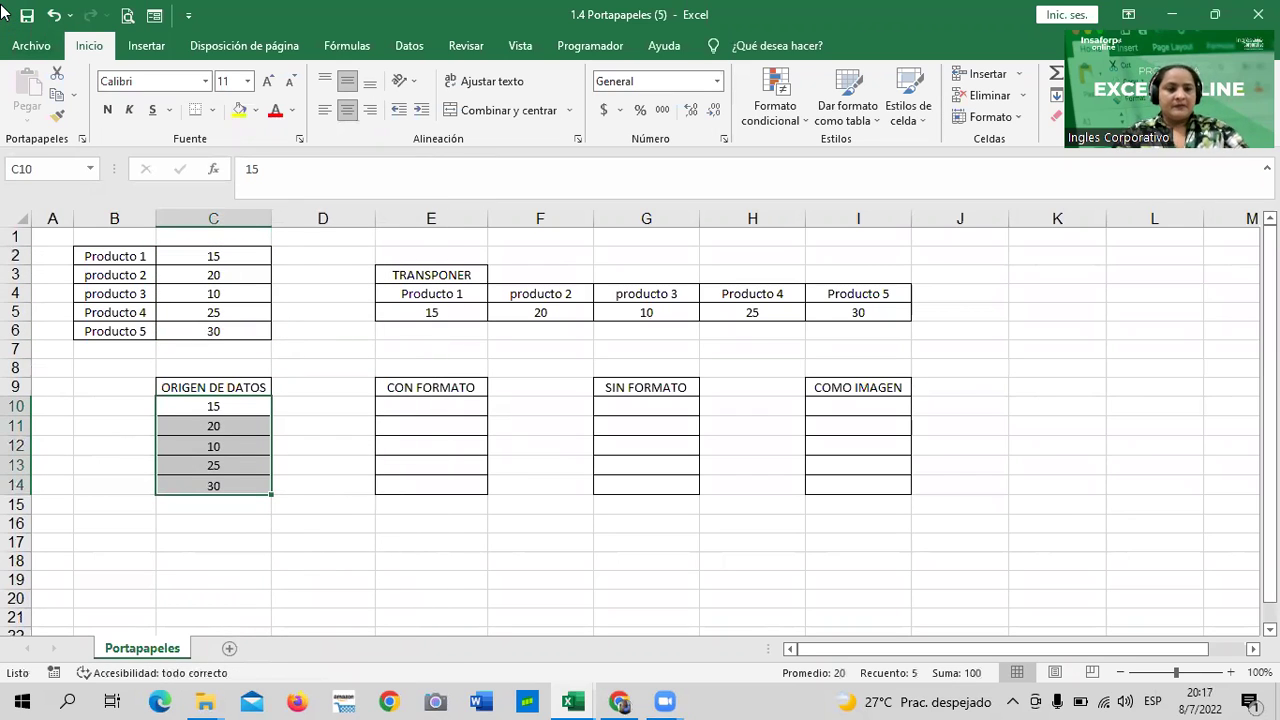
pyautogui.click(226, 463)
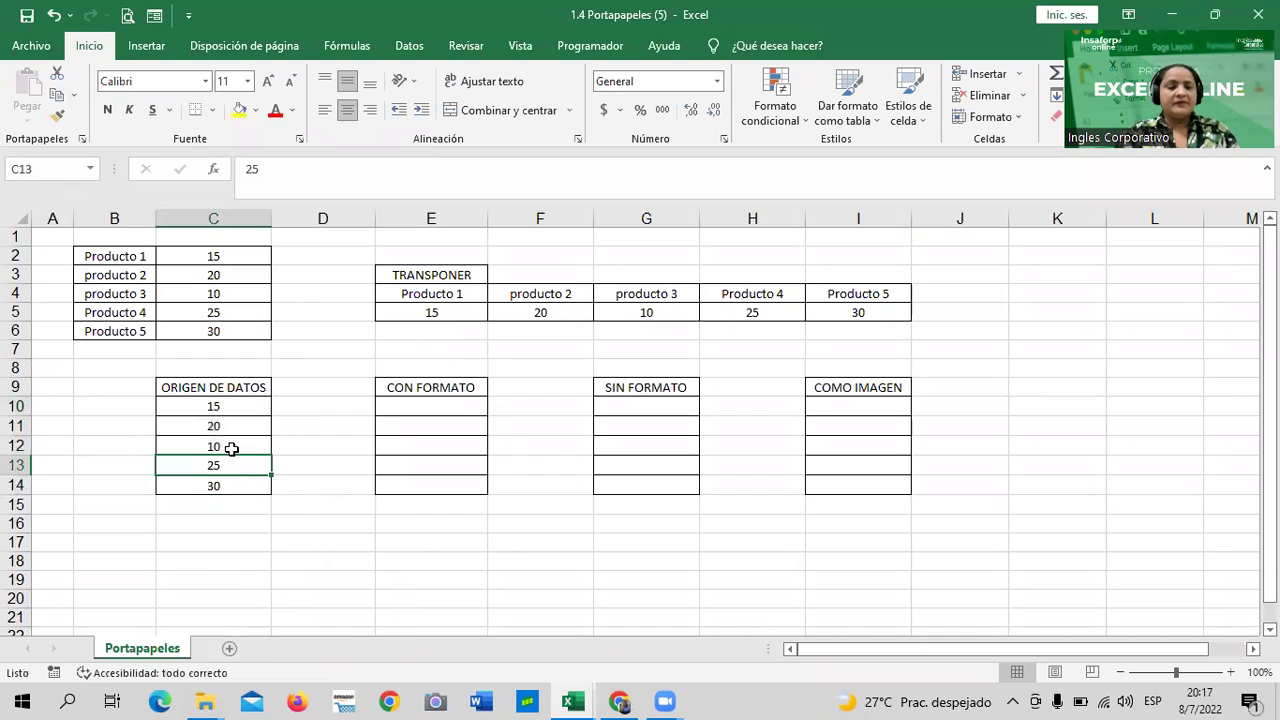
pyautogui.click(323, 446)
pyautogui.click(235, 402)
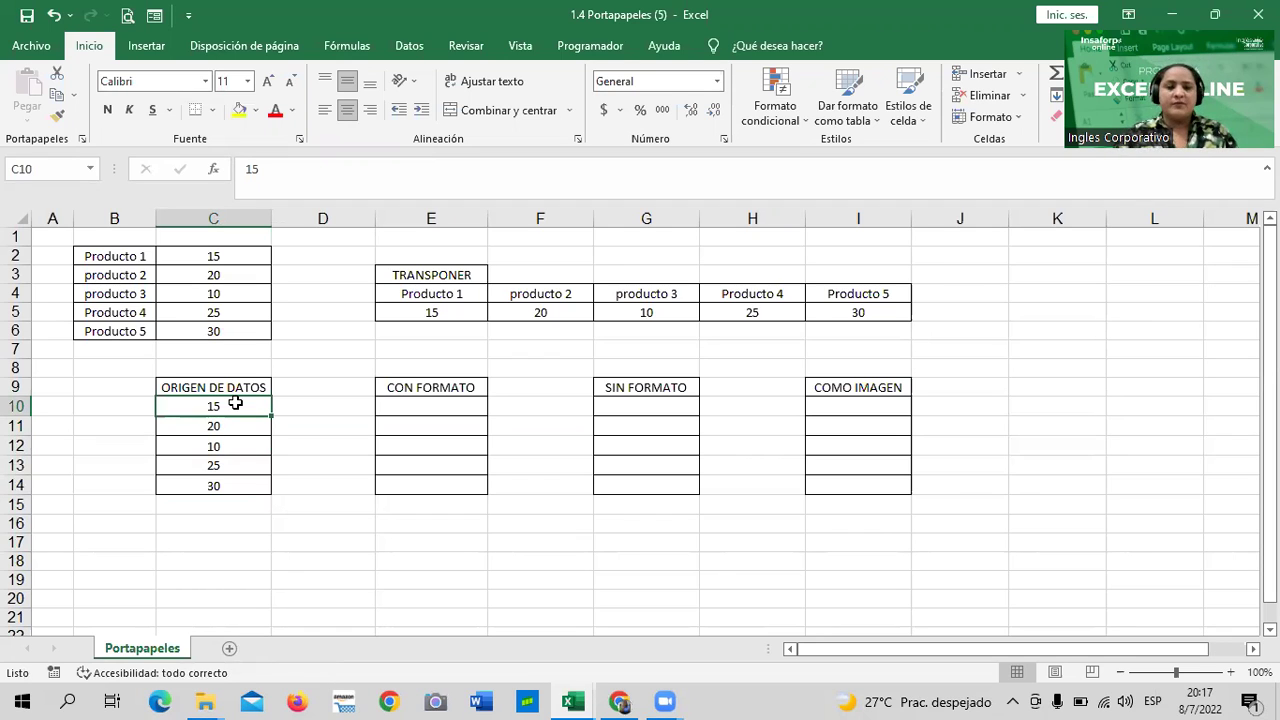
pyautogui.click(297, 511)
pyautogui.click(238, 408)
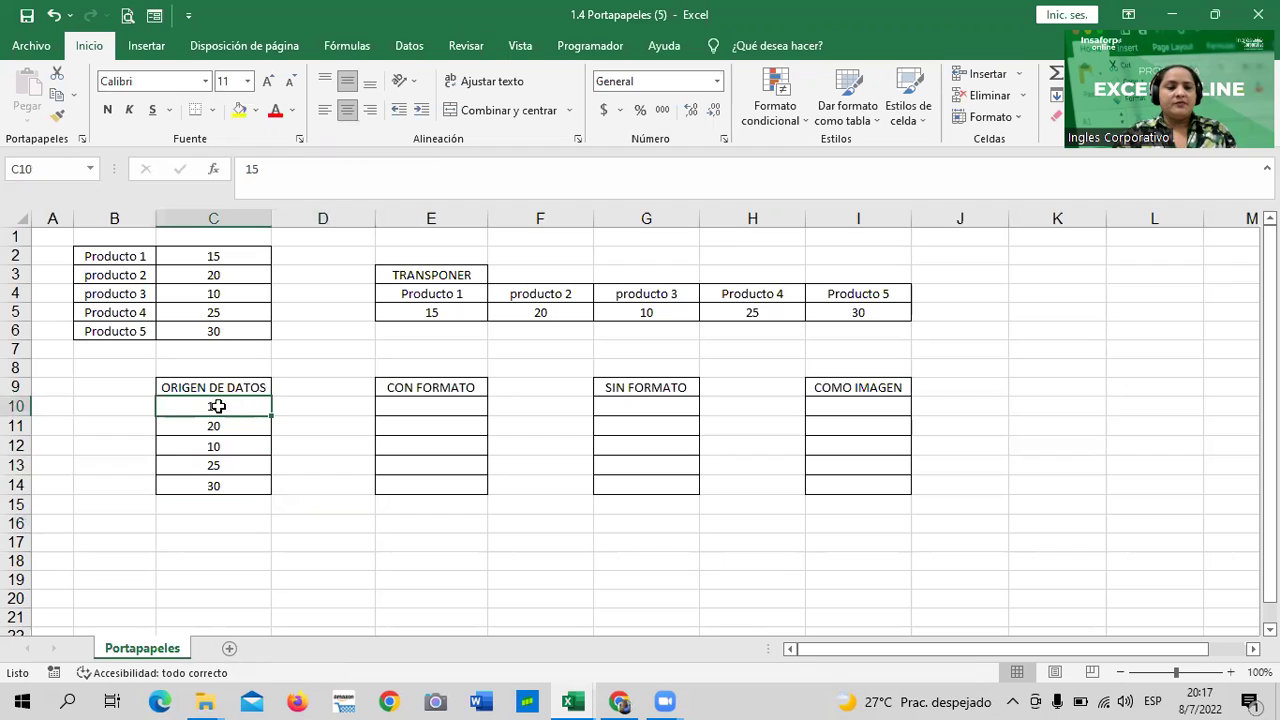
pyautogui.doubleClick(194, 403)
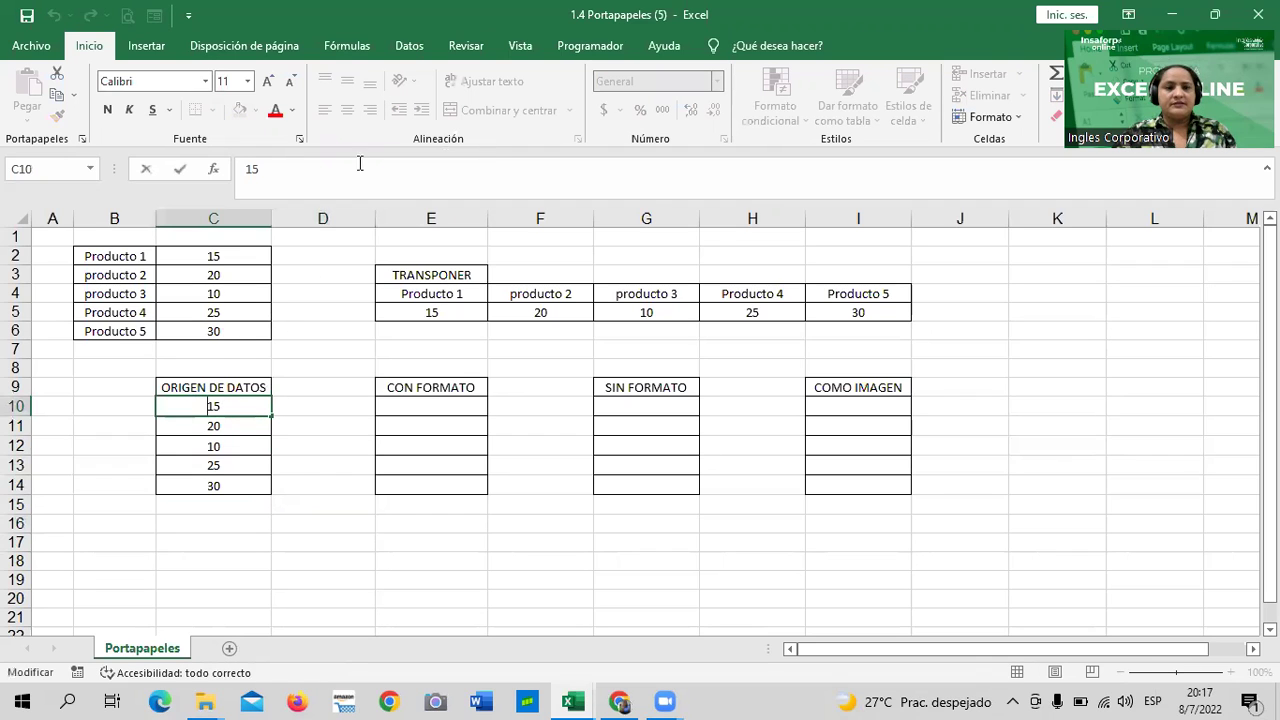
pyautogui.click(300, 520)
pyautogui.click(245, 401)
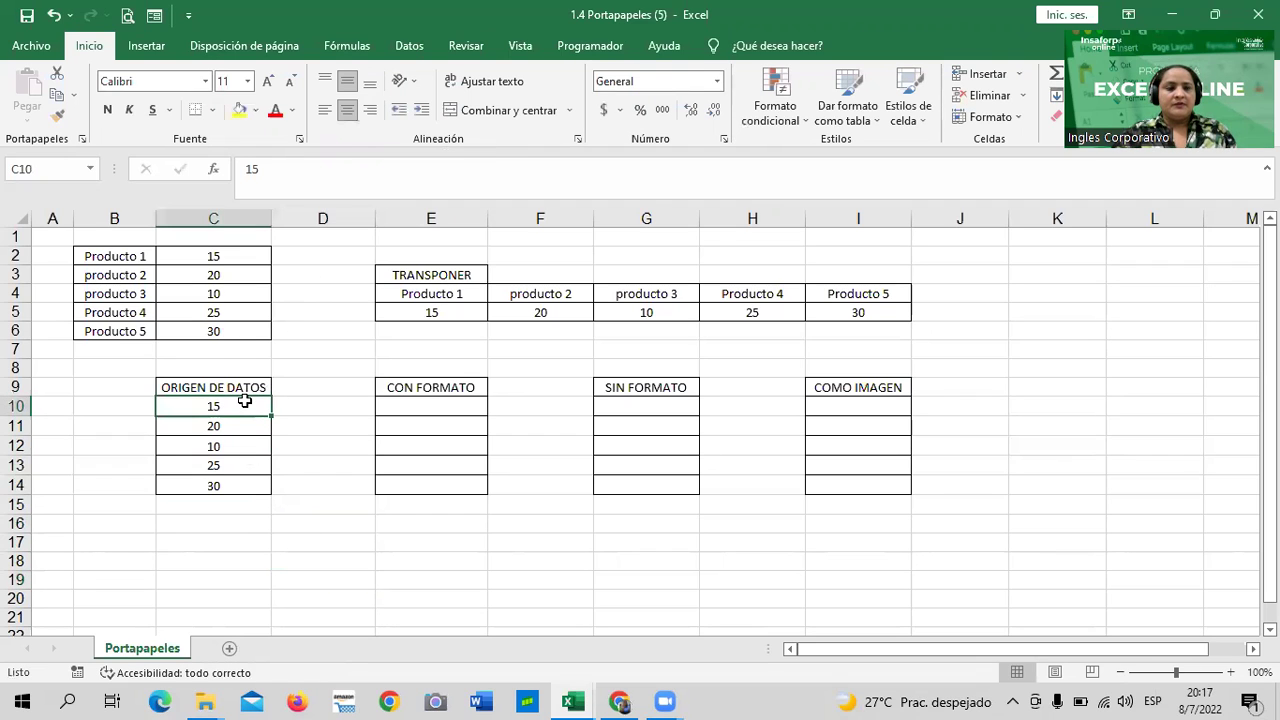
pyautogui.doubleClick(192, 405)
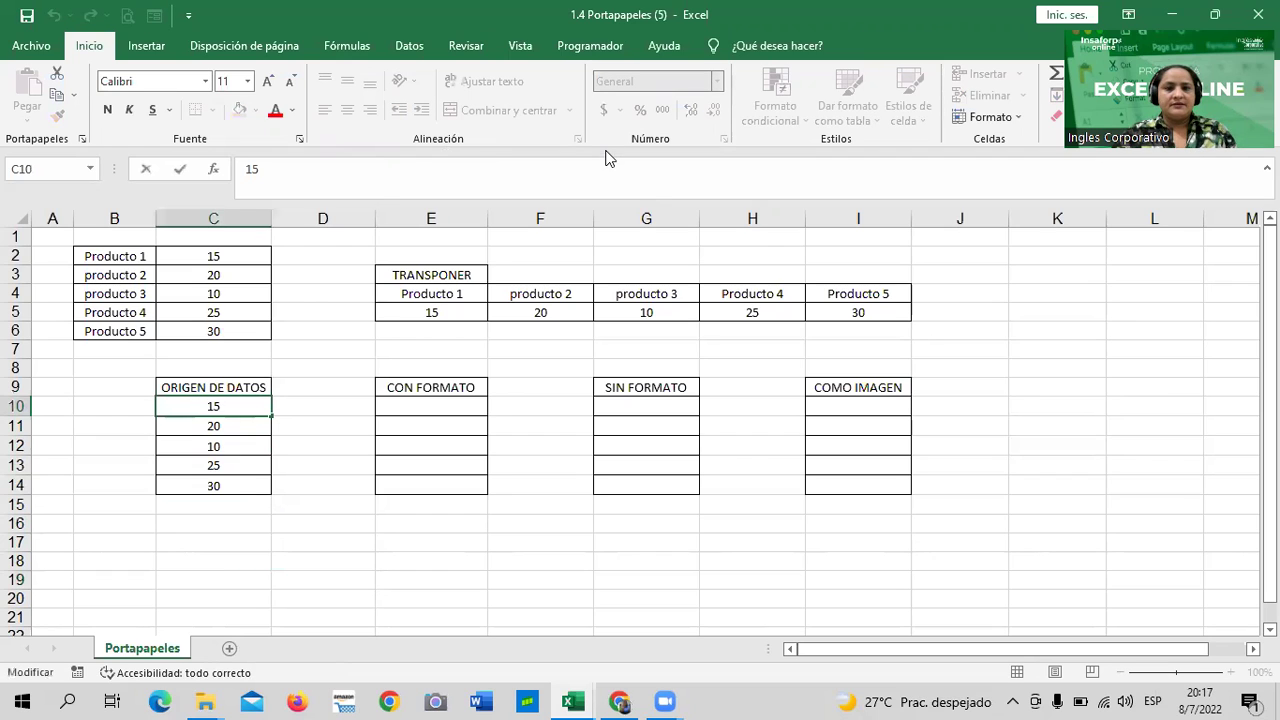
pyautogui.click(336, 494)
pyautogui.click(262, 406)
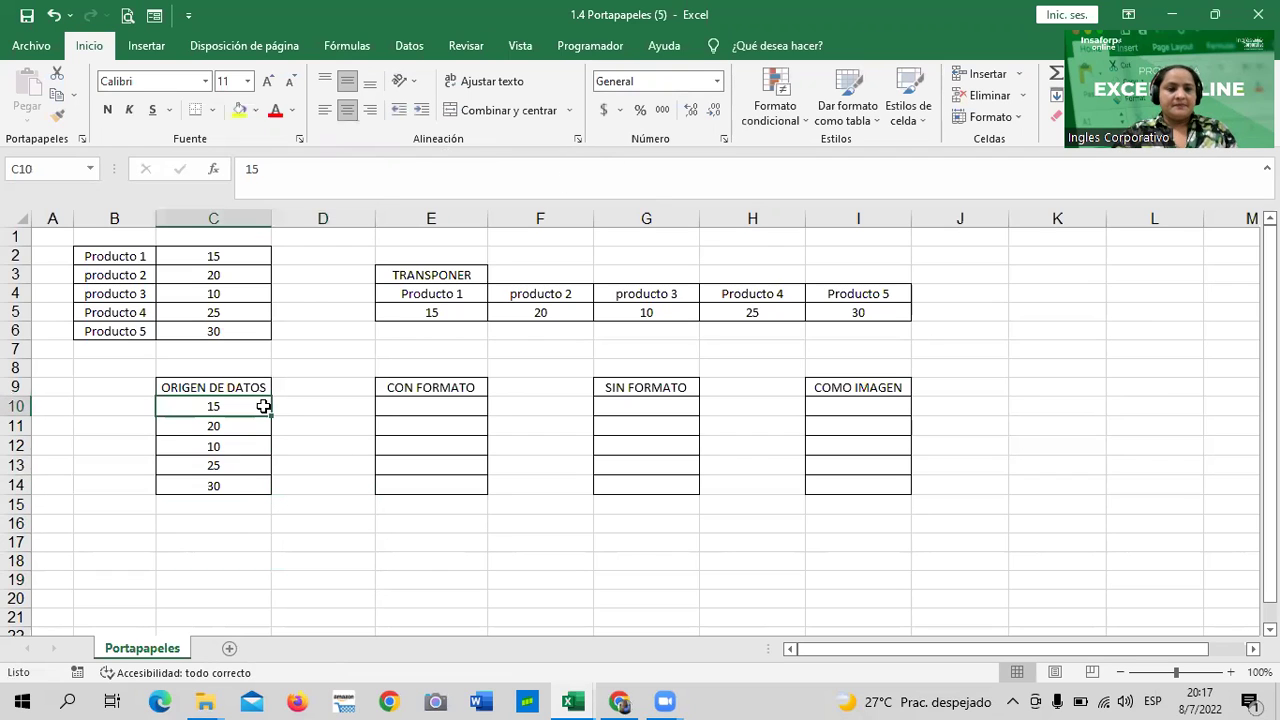
pyautogui.click(603, 113)
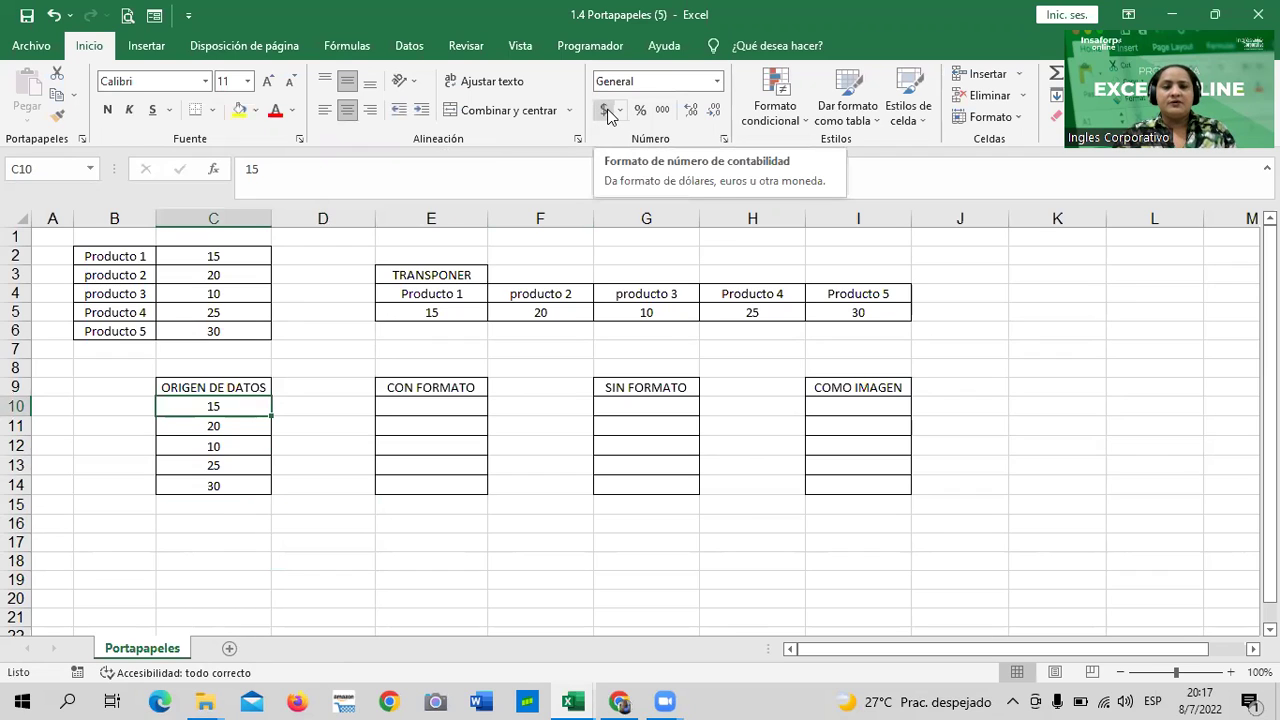
pyautogui.click(605, 112)
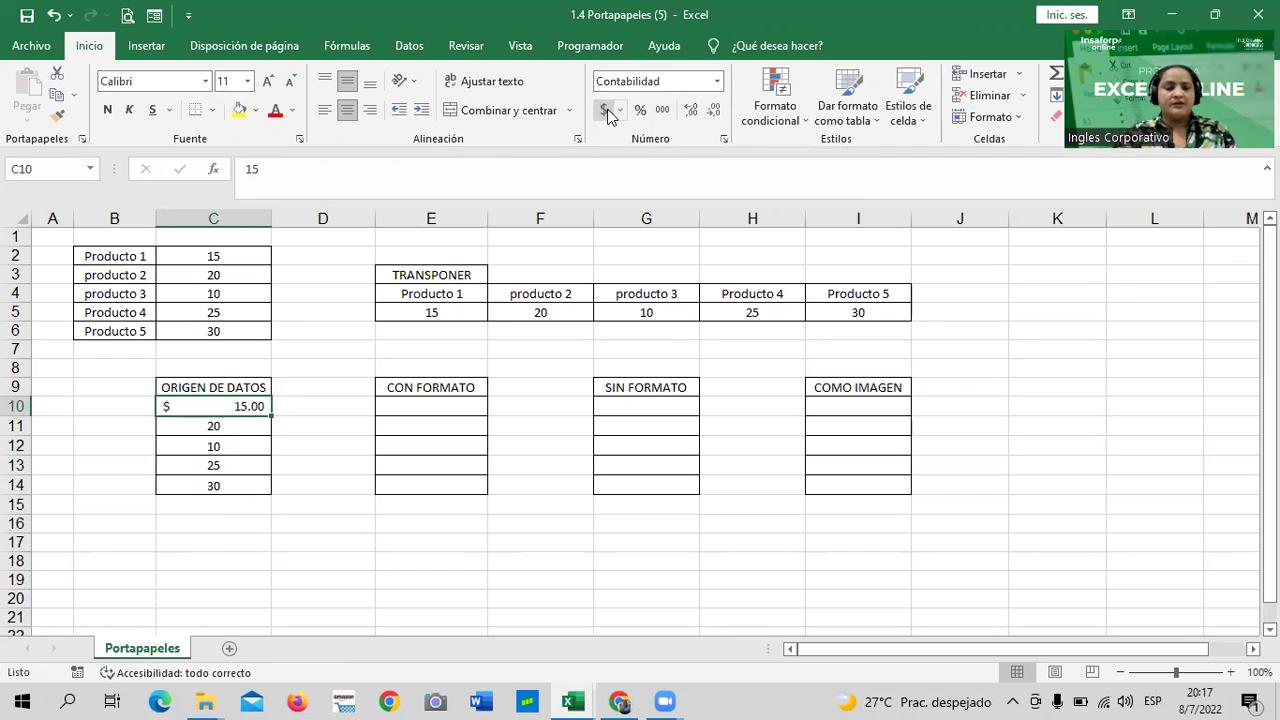
pyautogui.click(250, 426)
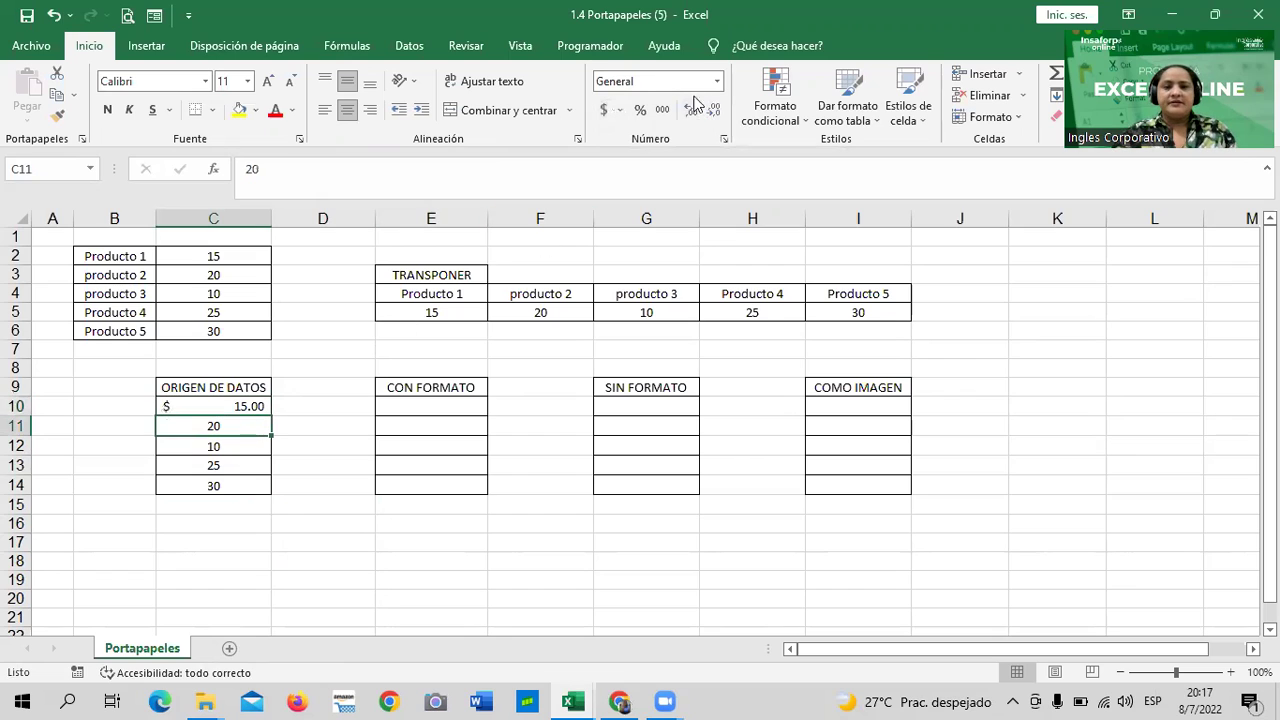
pyautogui.click(640, 112)
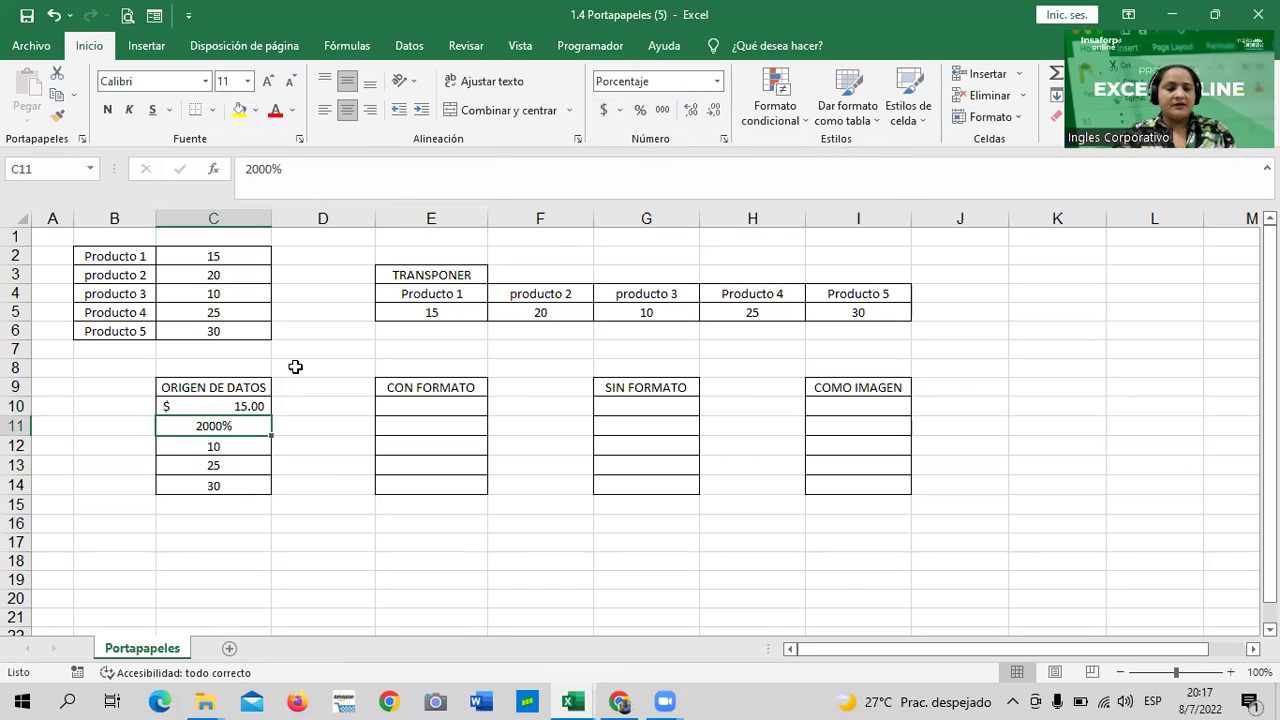
pyautogui.doubleClick(213, 425)
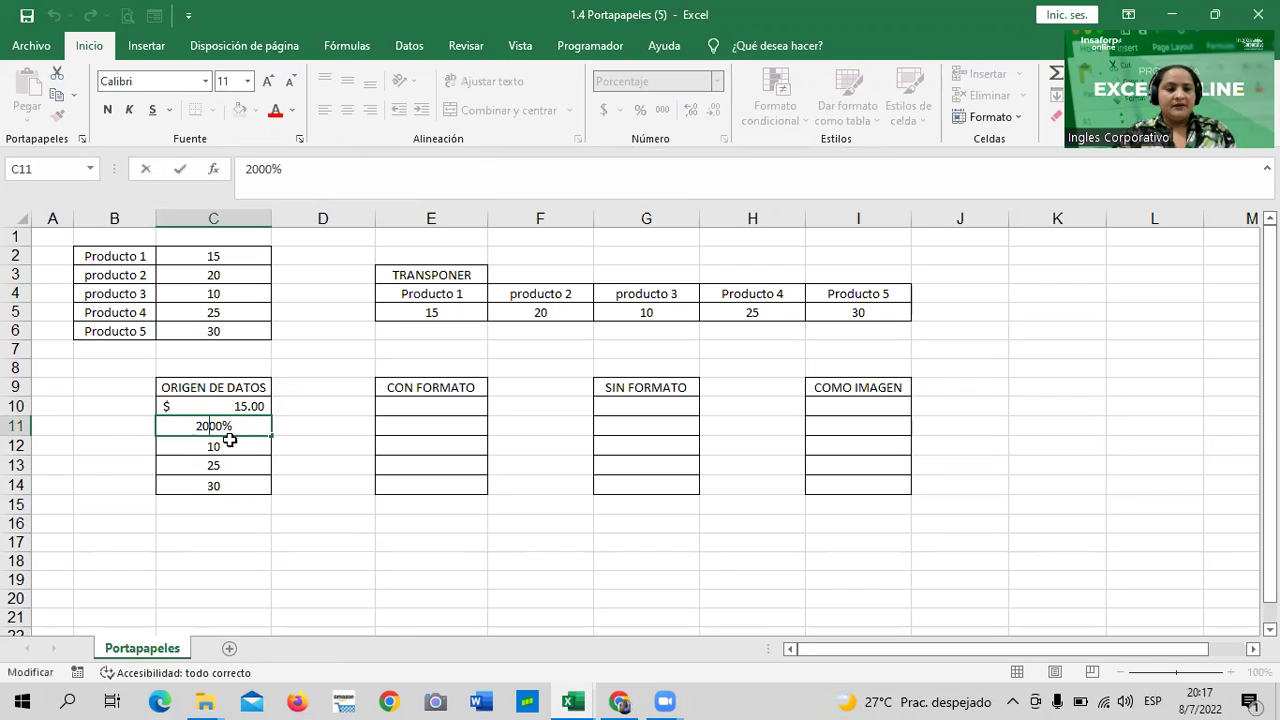
pyautogui.press('BackSpace')
pyautogui.press('BackSpace')
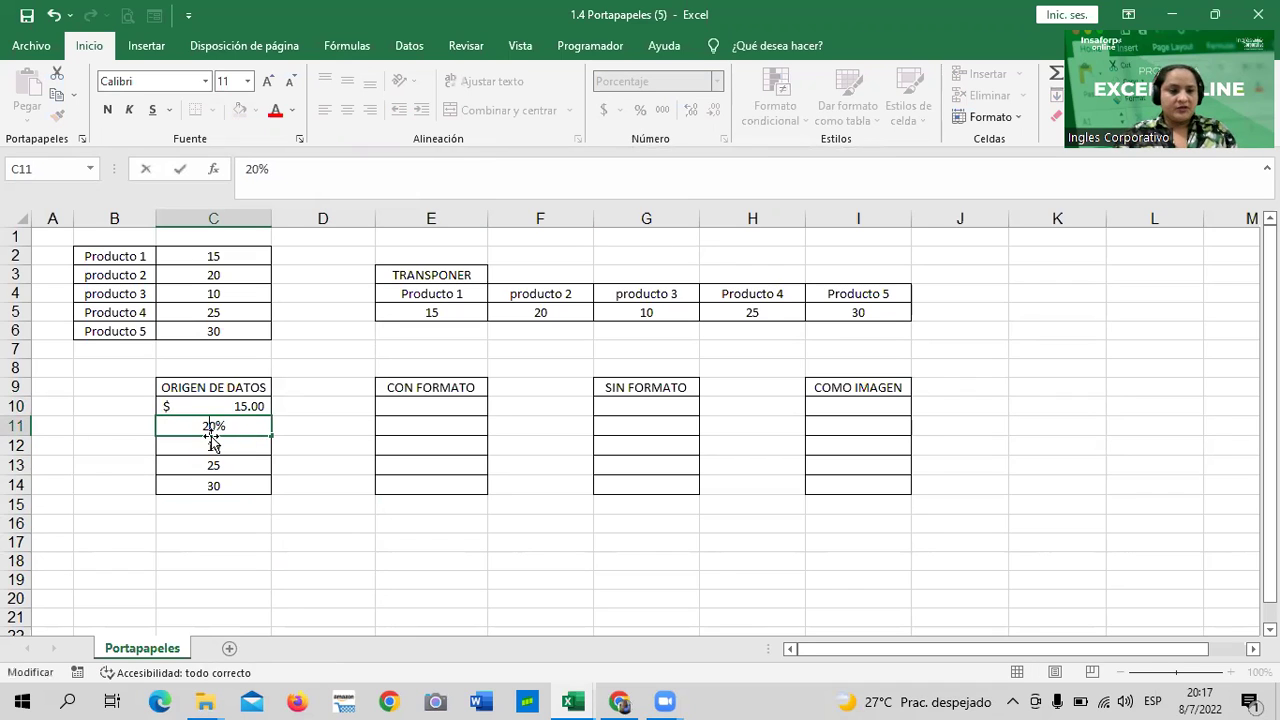
pyautogui.press('Return')
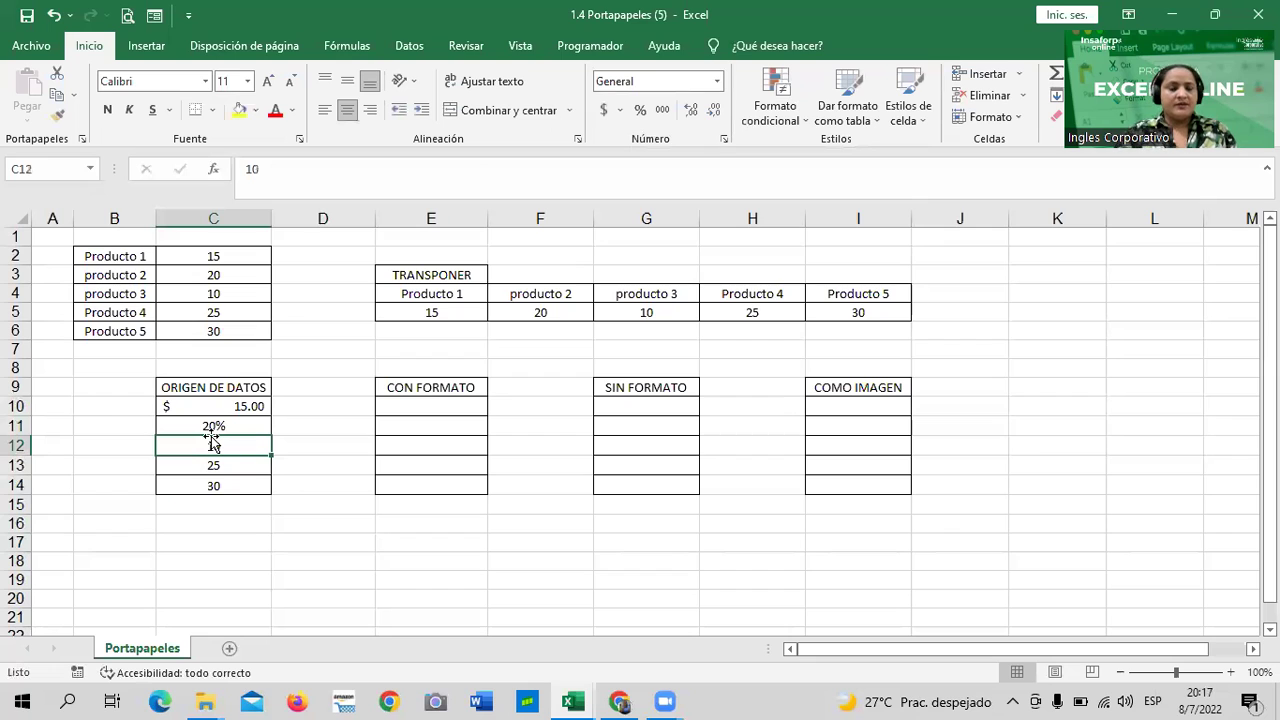
pyautogui.click(276, 520)
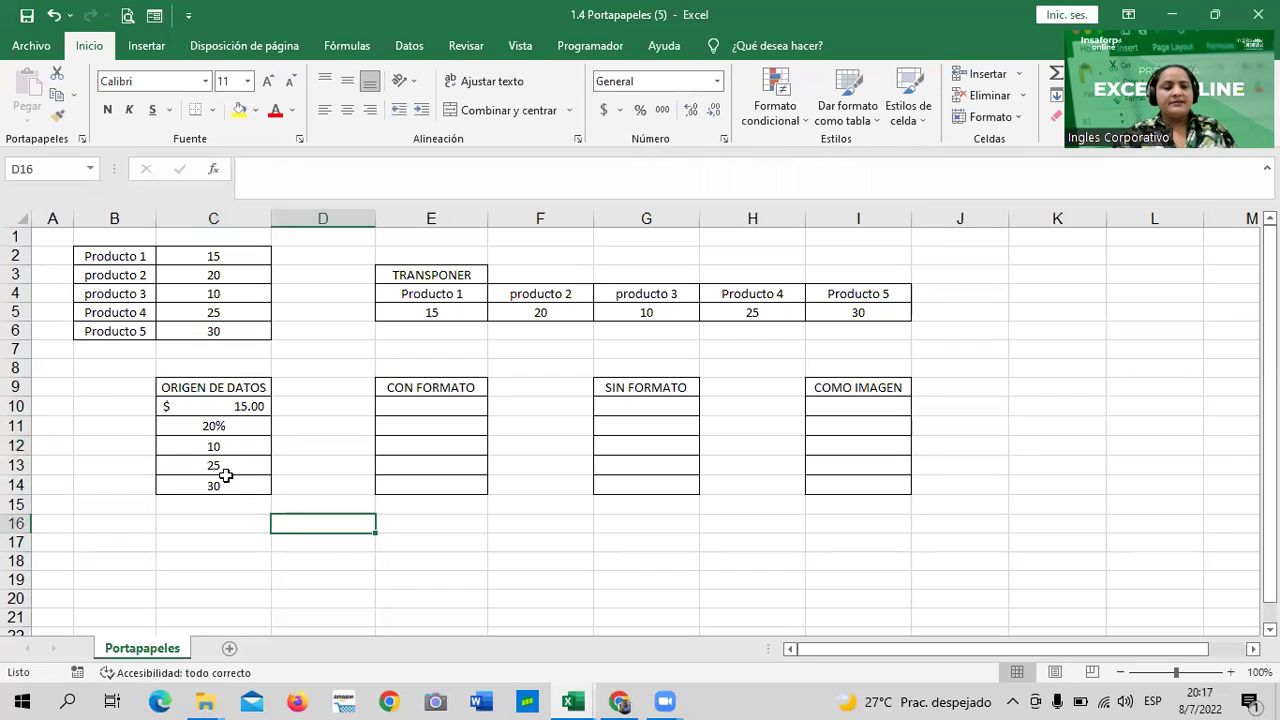
pyautogui.click(221, 444)
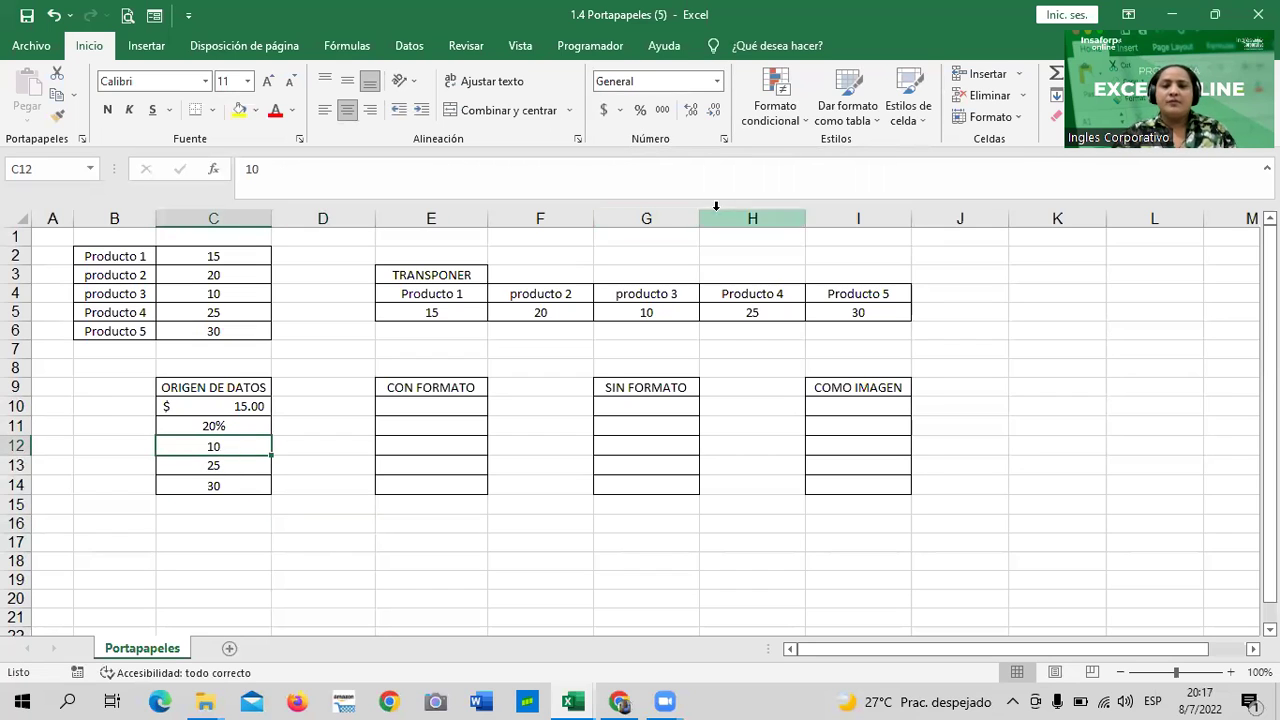
# Apply the custom number format 0.00 "km" to C12, so 10 displays as 10.00 km.
pyautogui.click(724, 142)
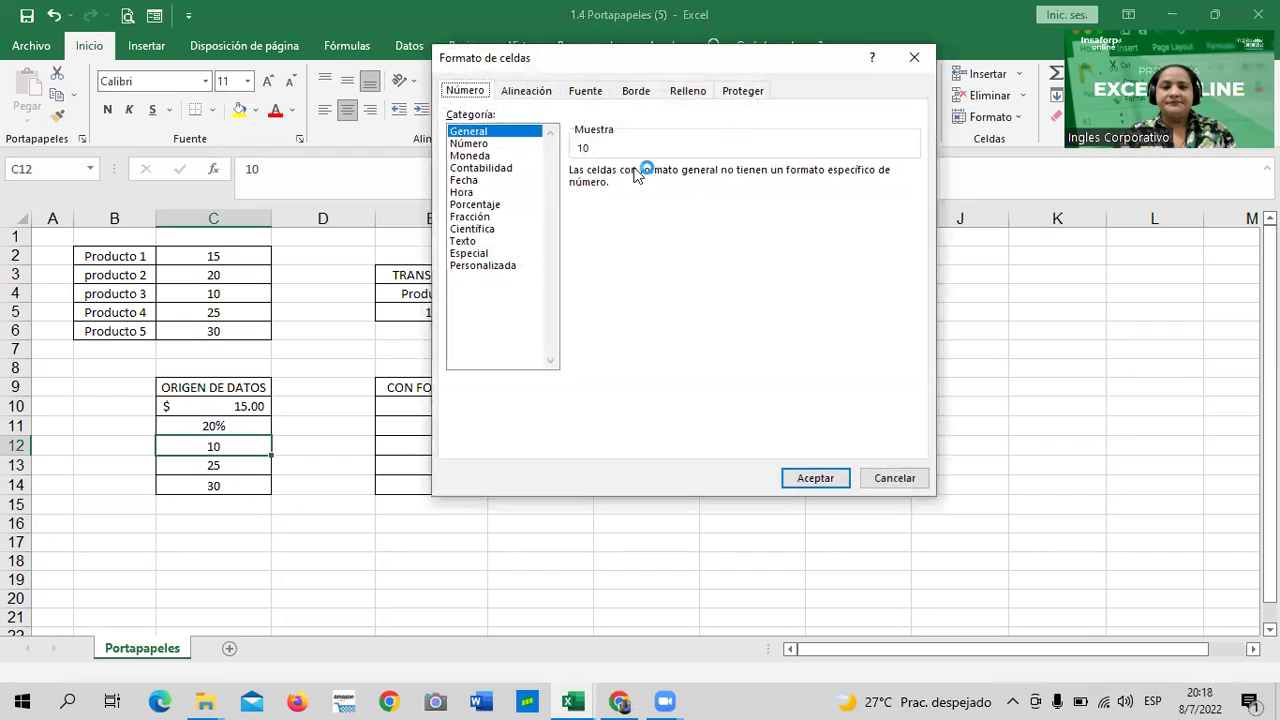
pyautogui.click(488, 265)
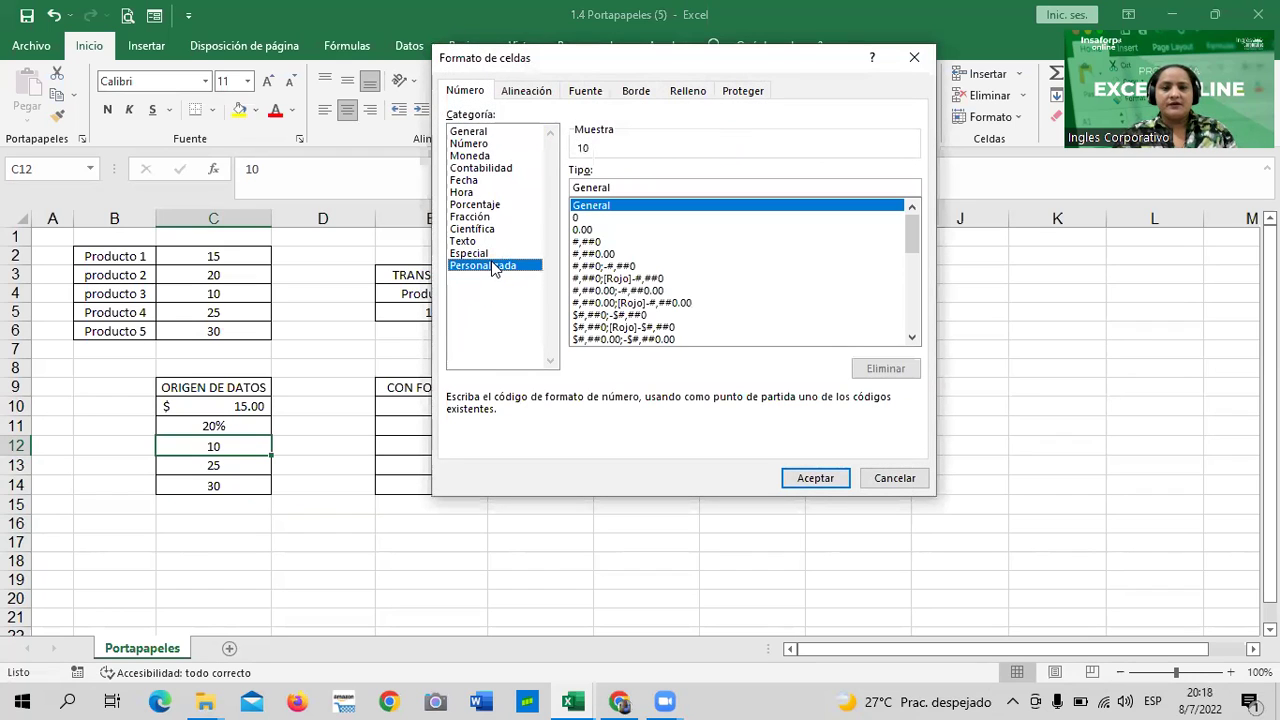
pyautogui.moveTo(910, 257); pyautogui.dragTo(911, 336)
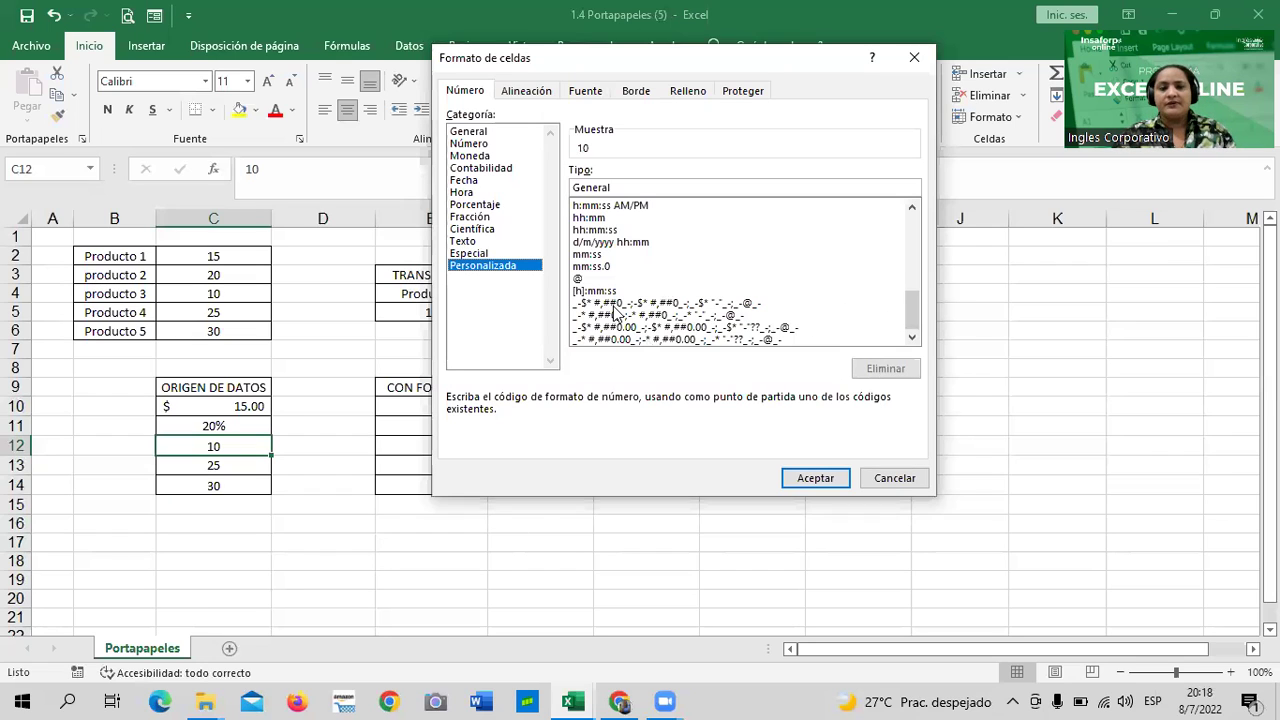
pyautogui.moveTo(910, 325); pyautogui.dragTo(911, 225)
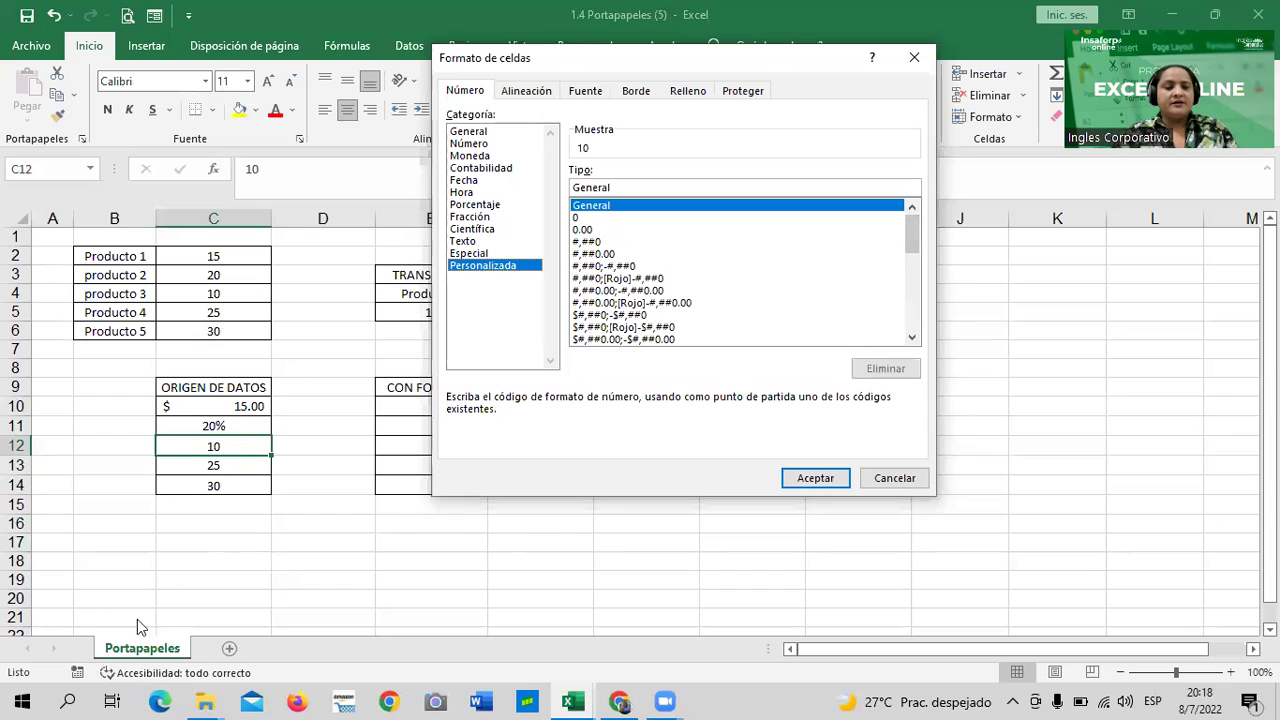
pyautogui.click(586, 231)
pyautogui.click(644, 187)
pyautogui.write('"')
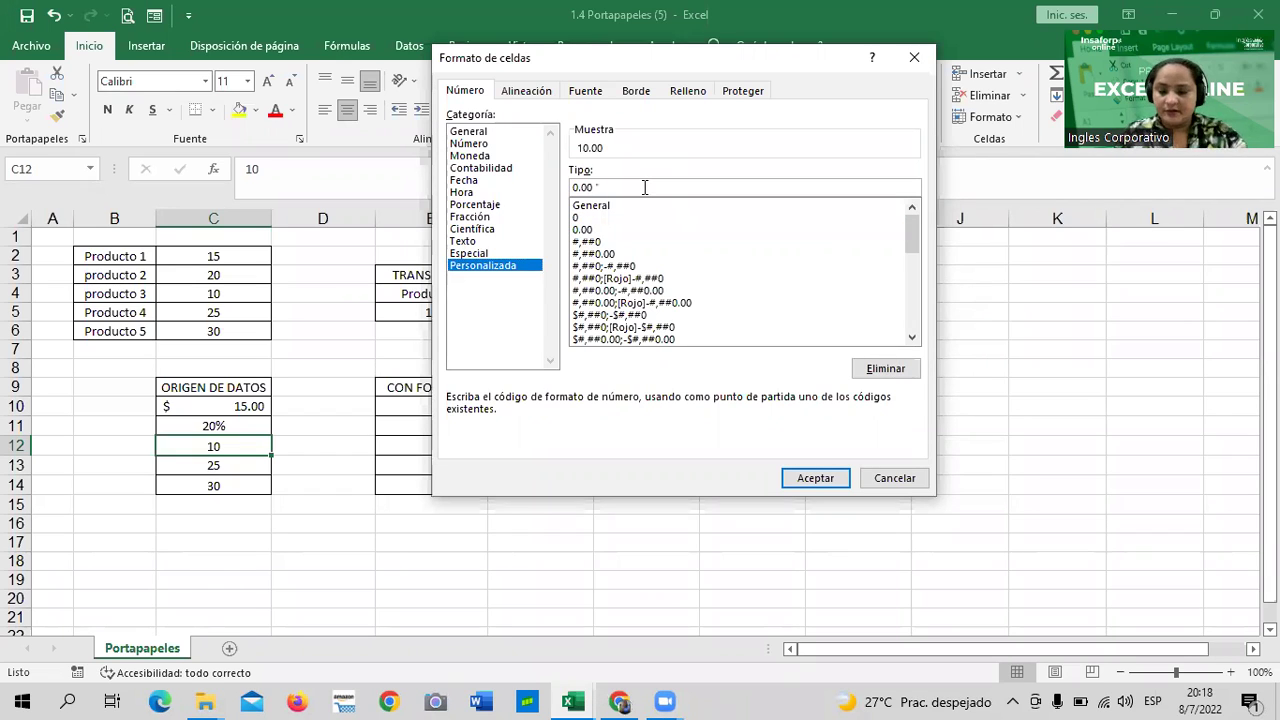
pyautogui.write('km"')
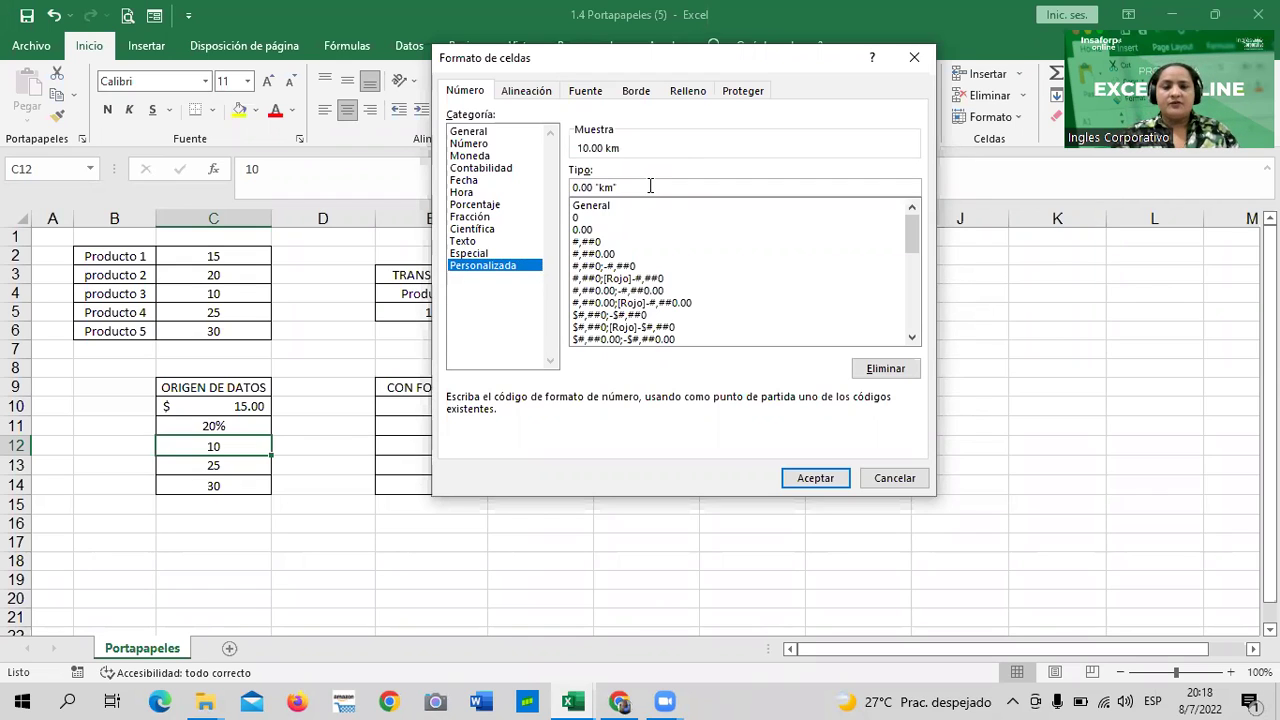
pyautogui.click(815, 478)
pyautogui.click(388, 580)
pyautogui.click(230, 460)
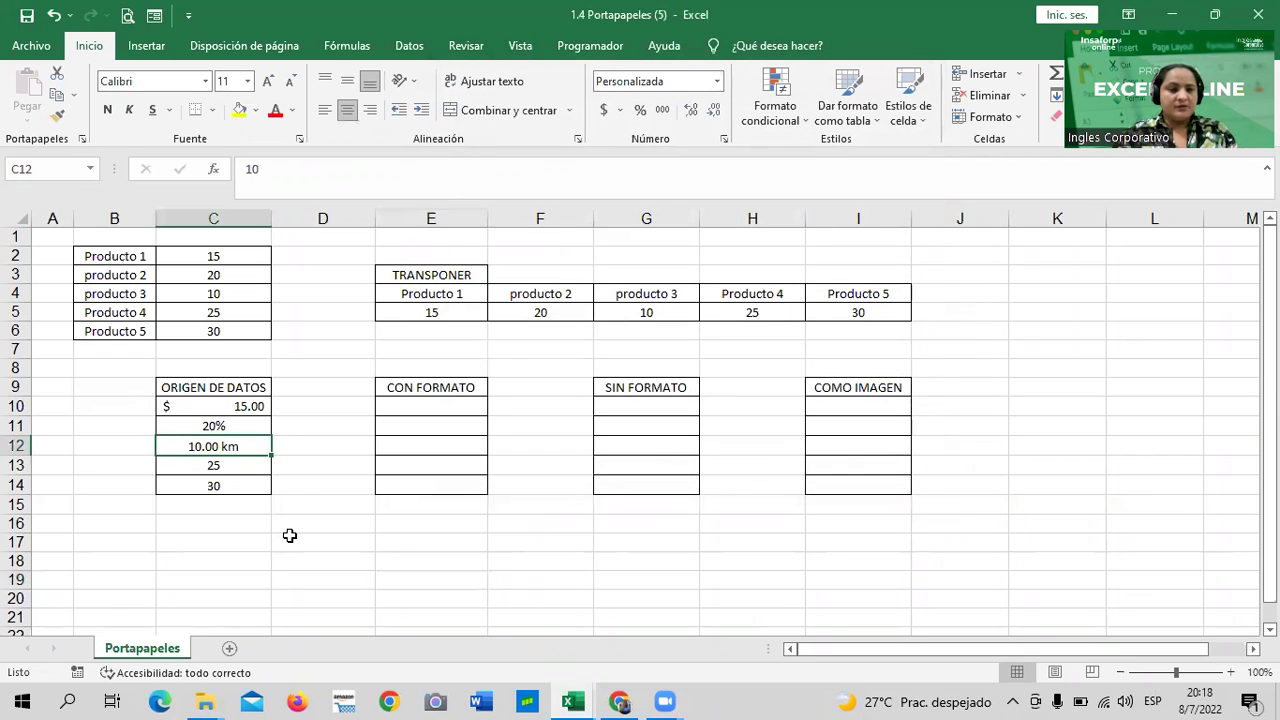
# Give C13 the custom number format 0 "Mts" so 25 displays as 25 Mts.
pyautogui.click(216, 465)
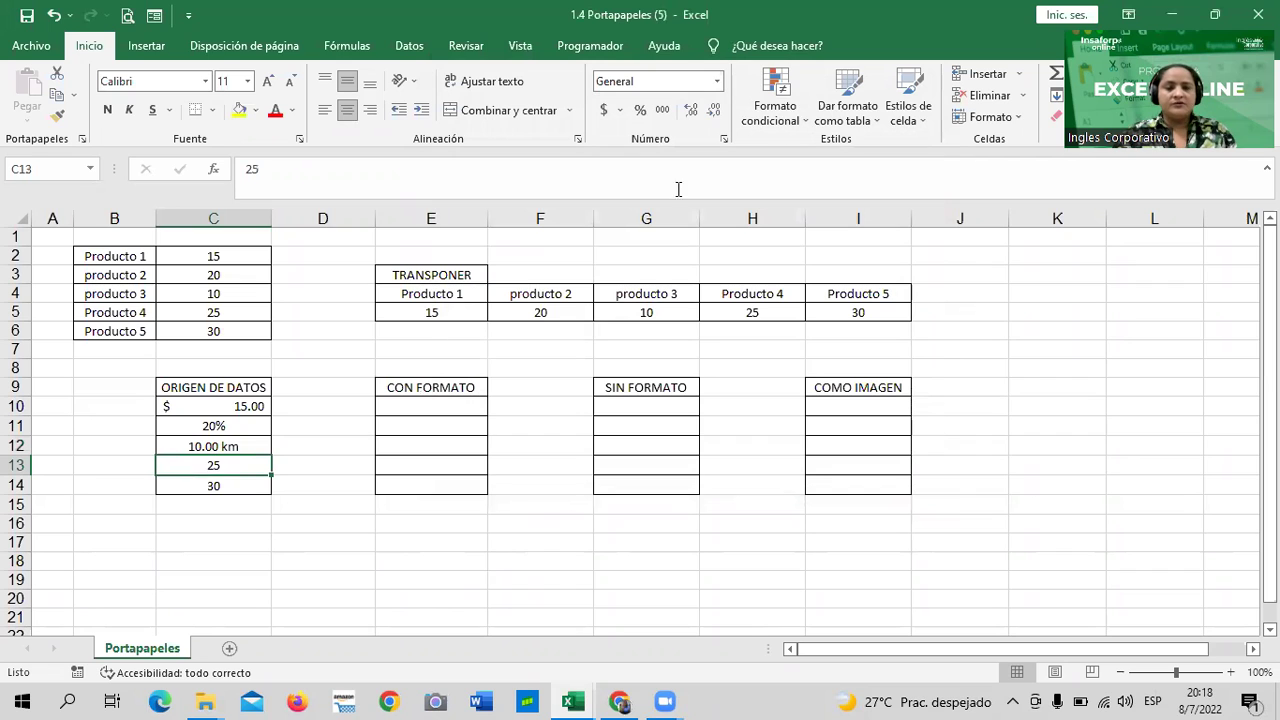
pyautogui.click(724, 140)
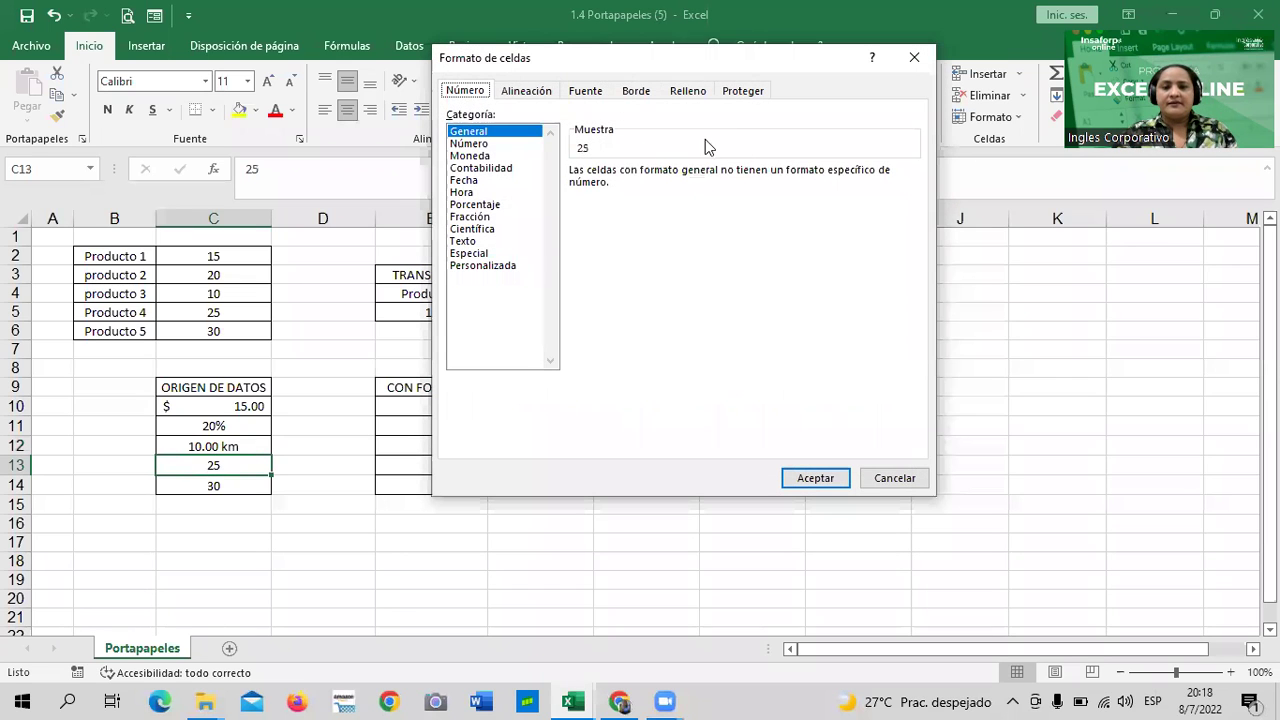
pyautogui.click(500, 266)
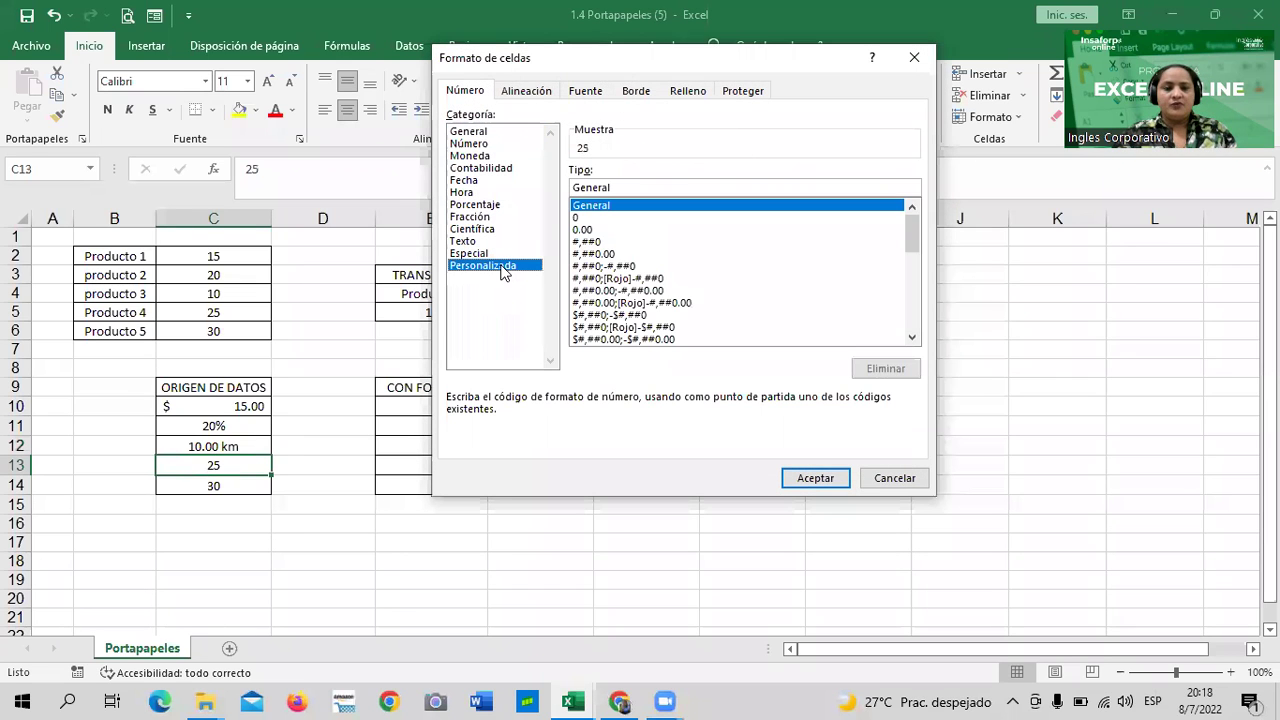
pyautogui.click(586, 217)
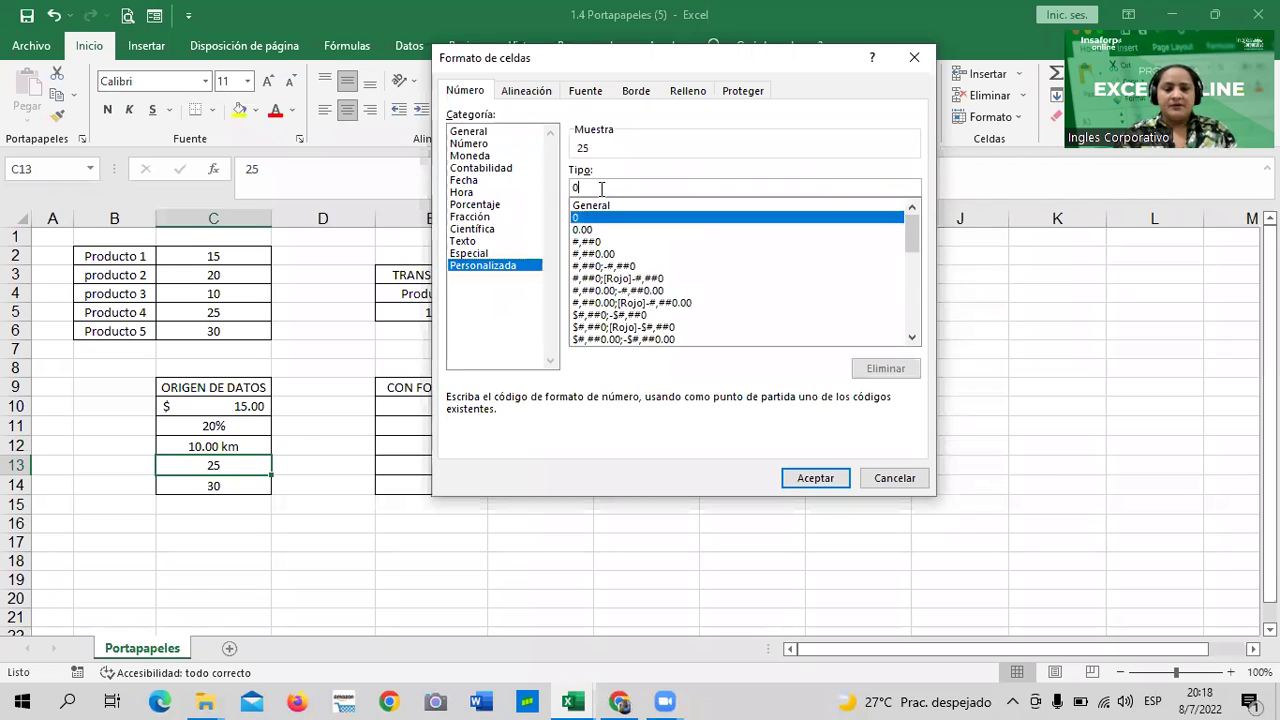
pyautogui.click(600, 188)
pyautogui.write('"')
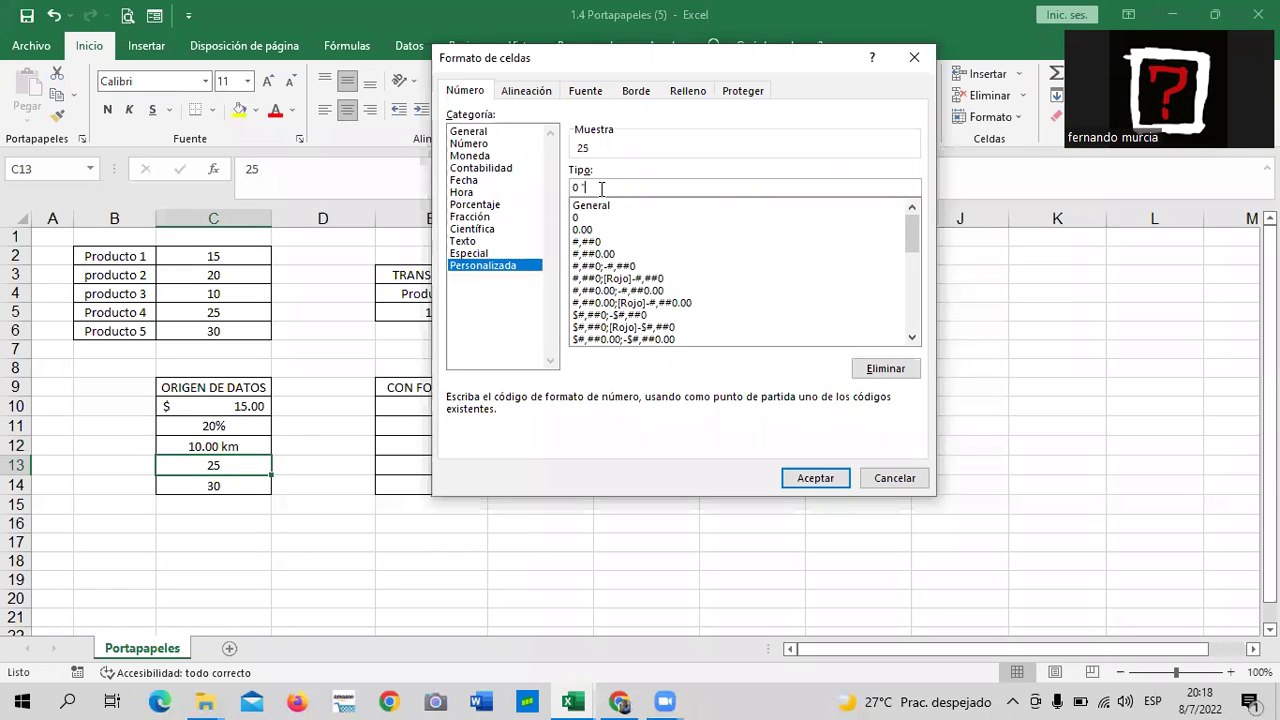
pyautogui.write('mts')
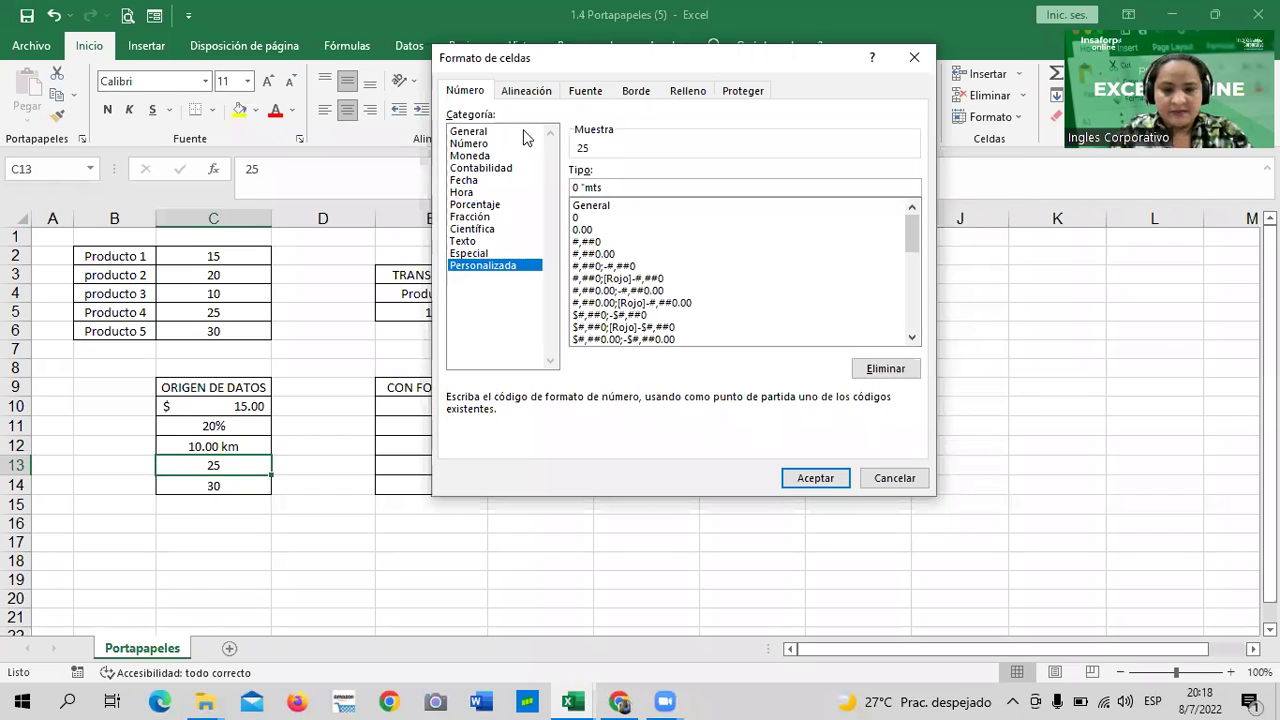
pyautogui.press('BackSpace')
pyautogui.press('BackSpace')
pyautogui.write('Mts"')
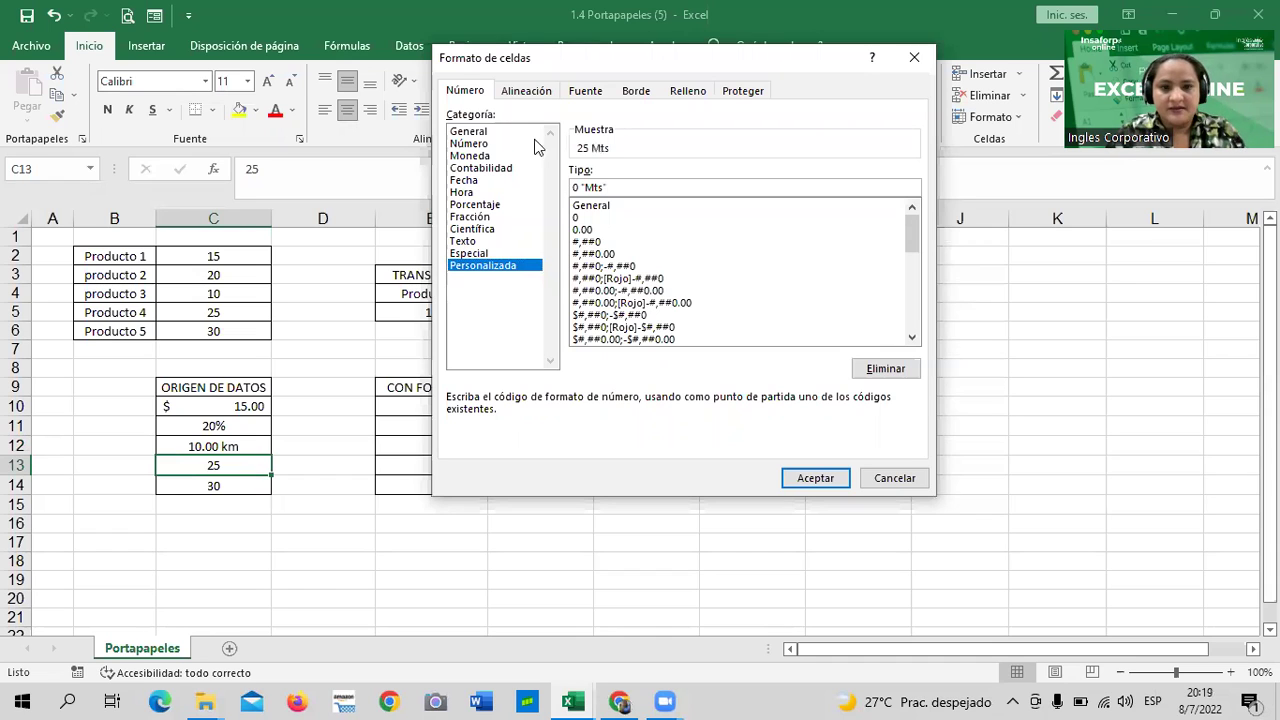
pyautogui.click(790, 479)
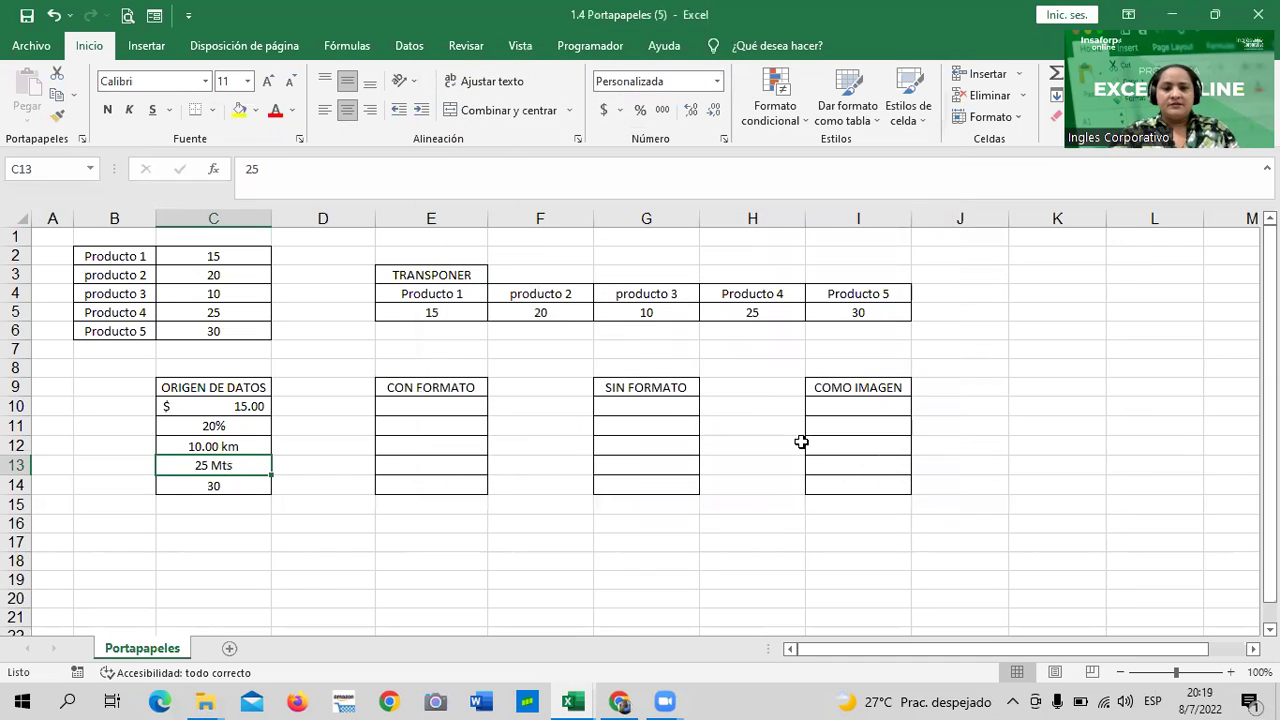
# Enlarge the 30 in cell C14 to font size 16.
pyautogui.click(294, 577)
pyautogui.click(224, 470)
pyautogui.click(220, 486)
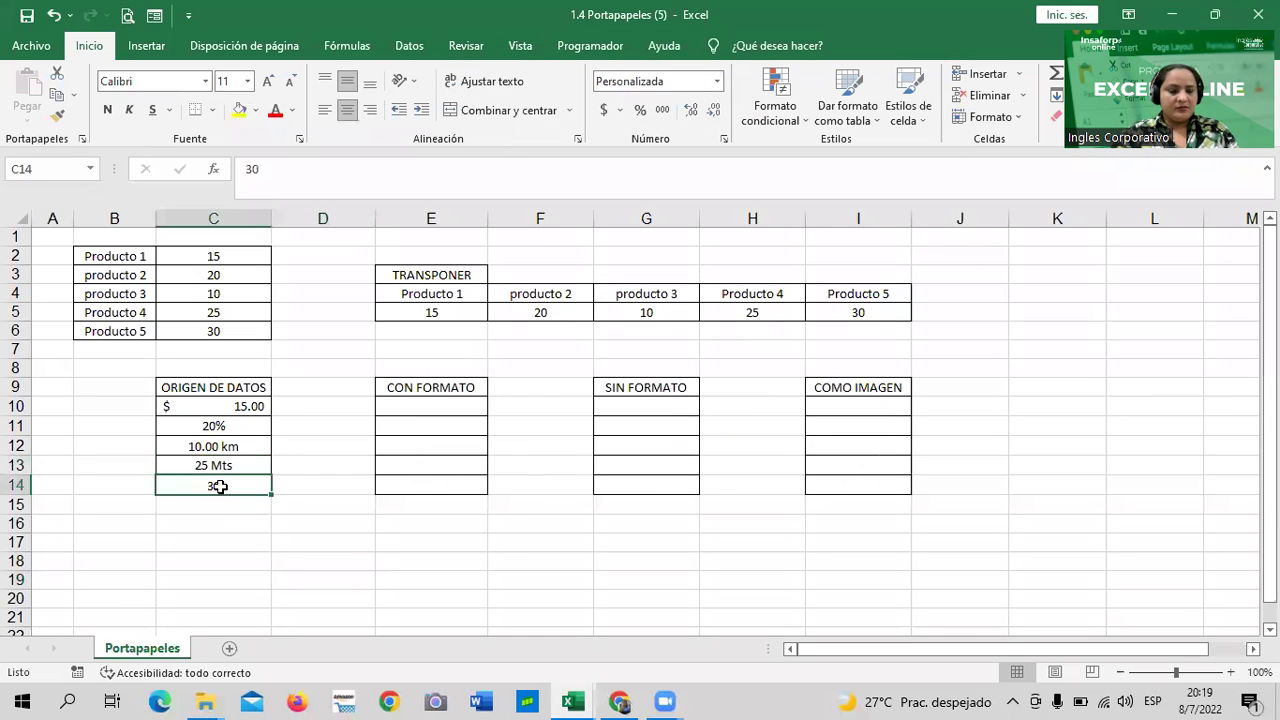
pyautogui.click(266, 82)
pyautogui.click(262, 89)
pyautogui.click(262, 89)
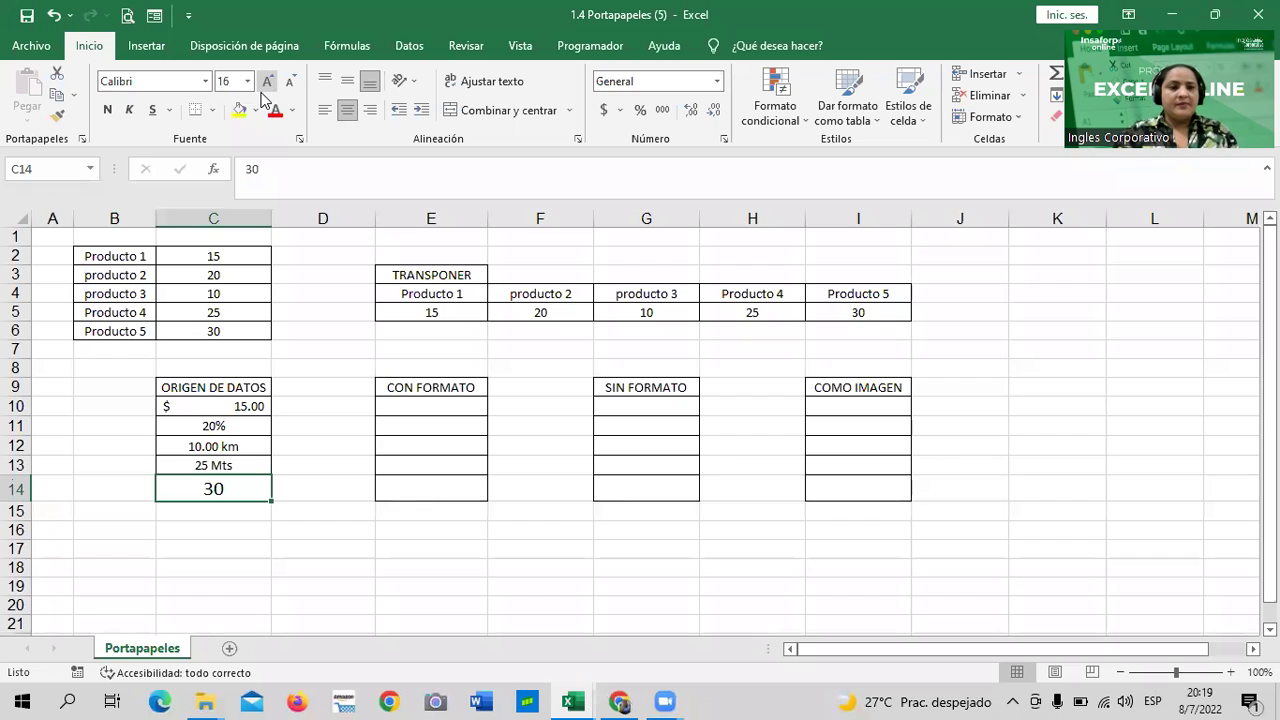
# Fill cell C14 with green.
pyautogui.click(255, 111)
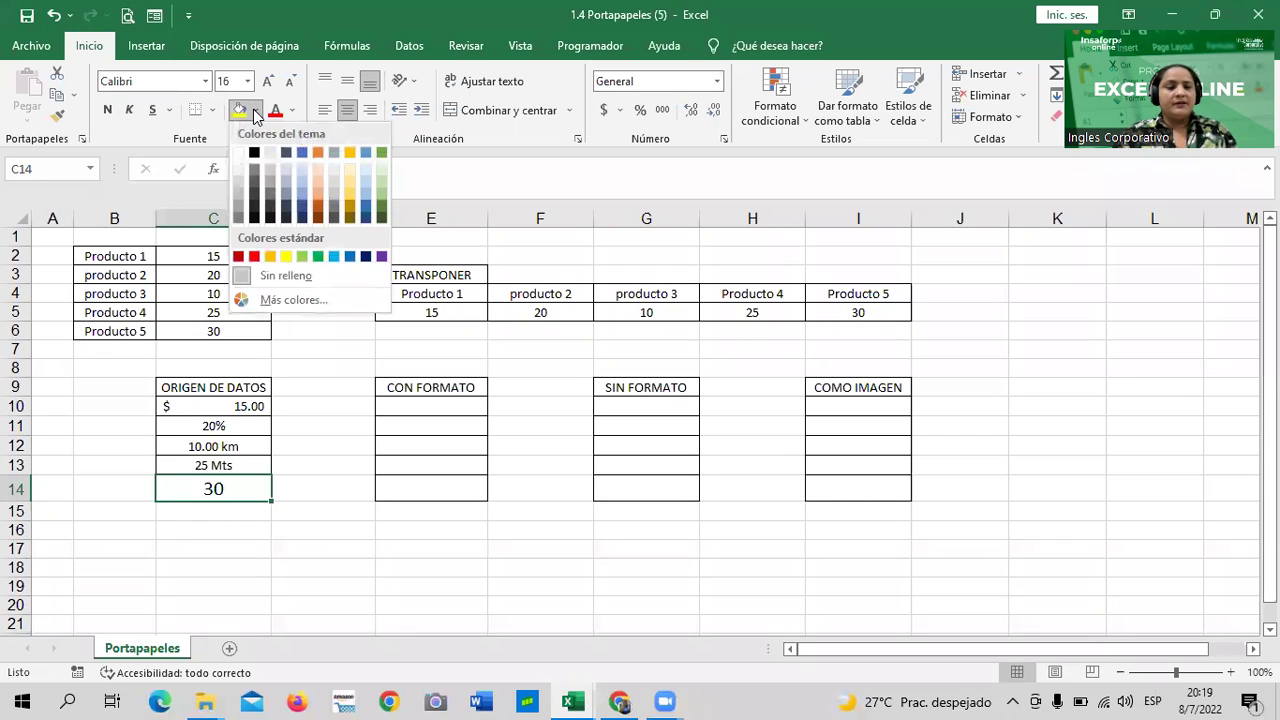
pyautogui.click(381, 153)
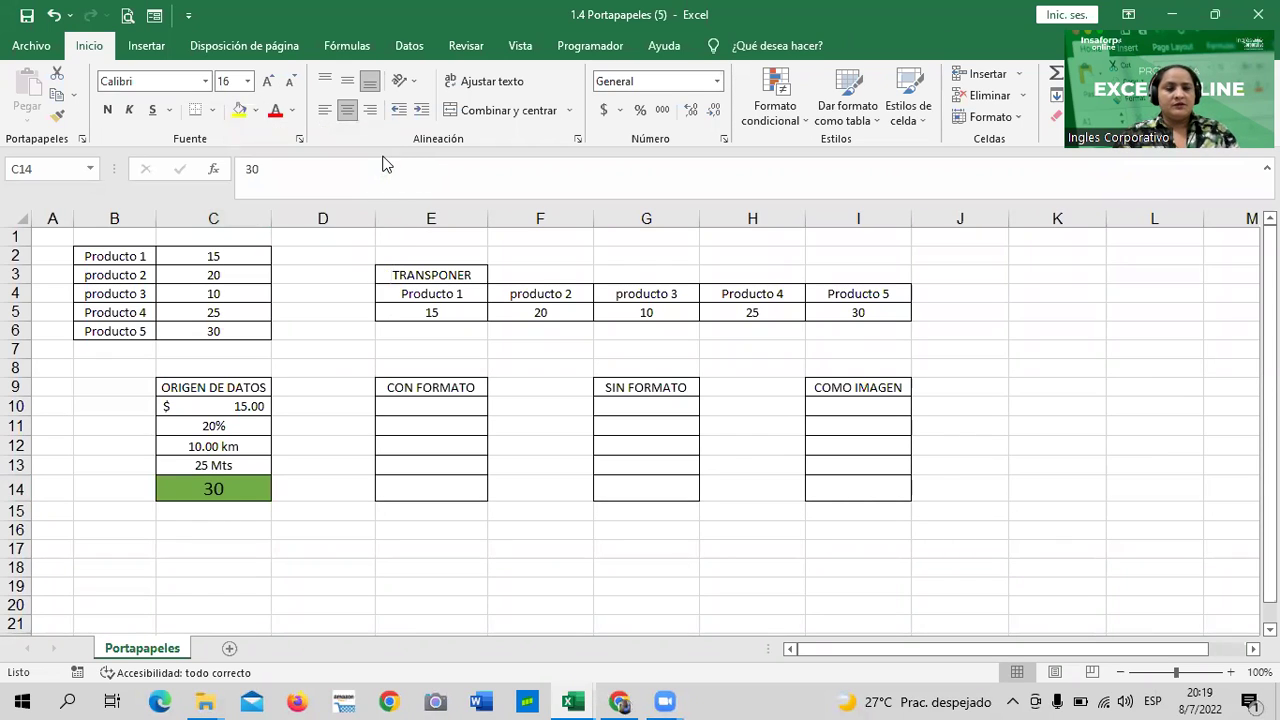
pyautogui.moveTo(349, 567); pyautogui.dragTo(347, 581)
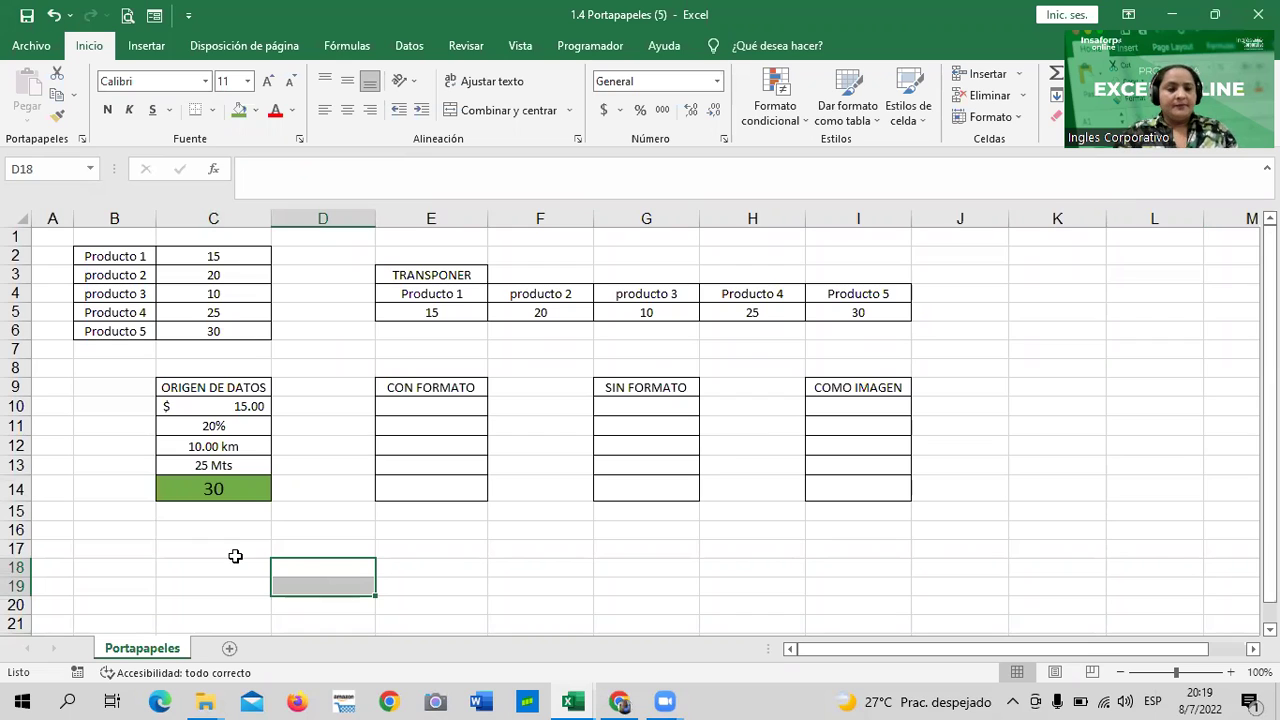
pyautogui.click(462, 556)
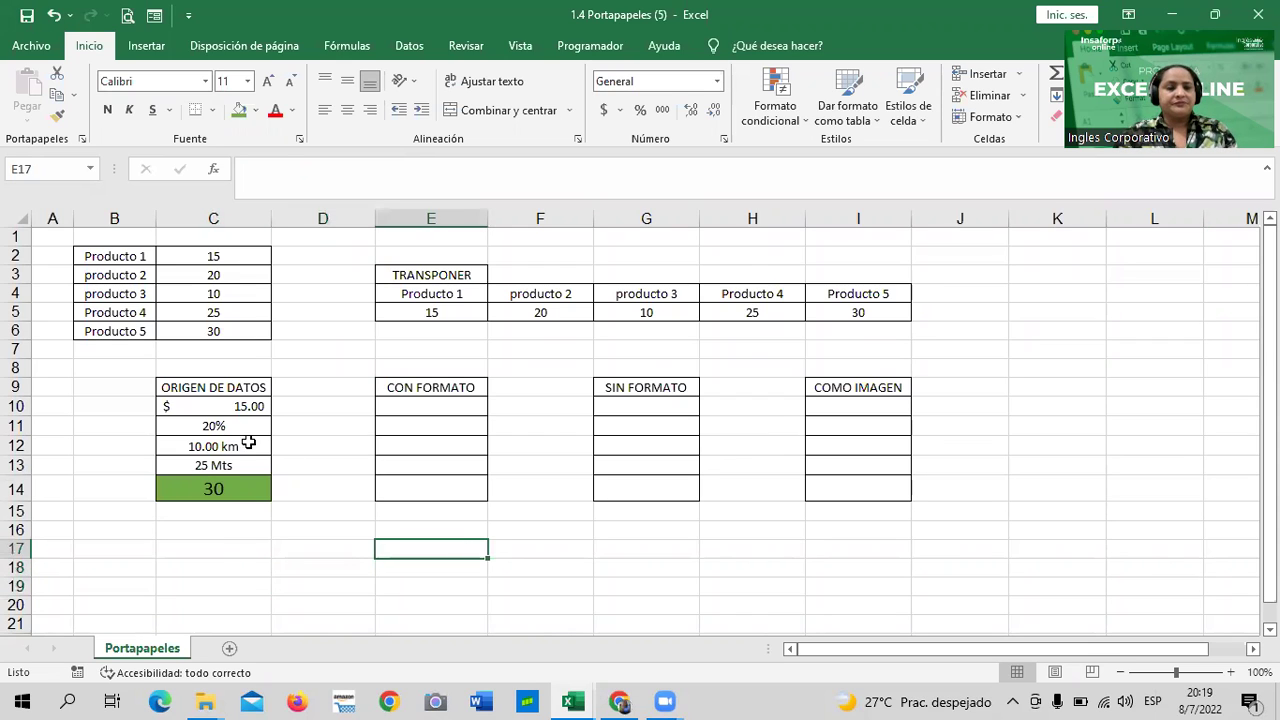
# Copy C10:C14 and preview pasting with original formatting at E10.
pyautogui.moveTo(200, 405); pyautogui.dragTo(212, 489)
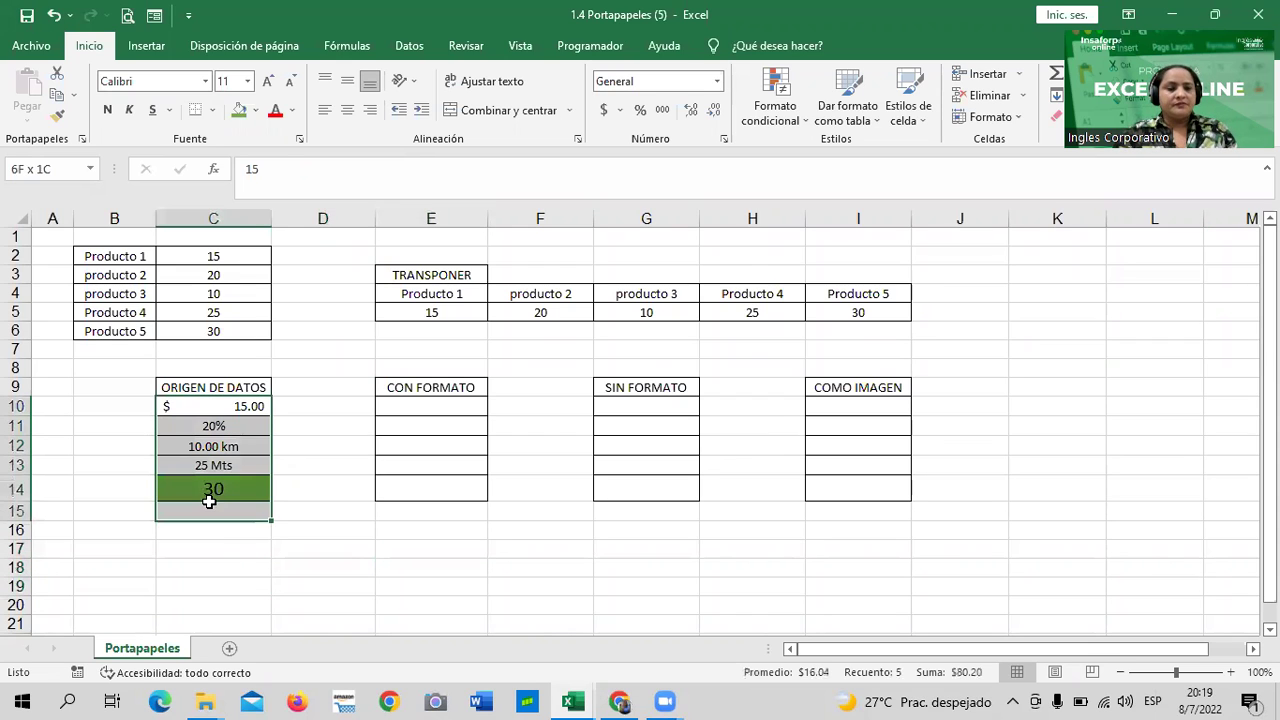
pyautogui.rightClick(208, 433)
pyautogui.click(258, 290)
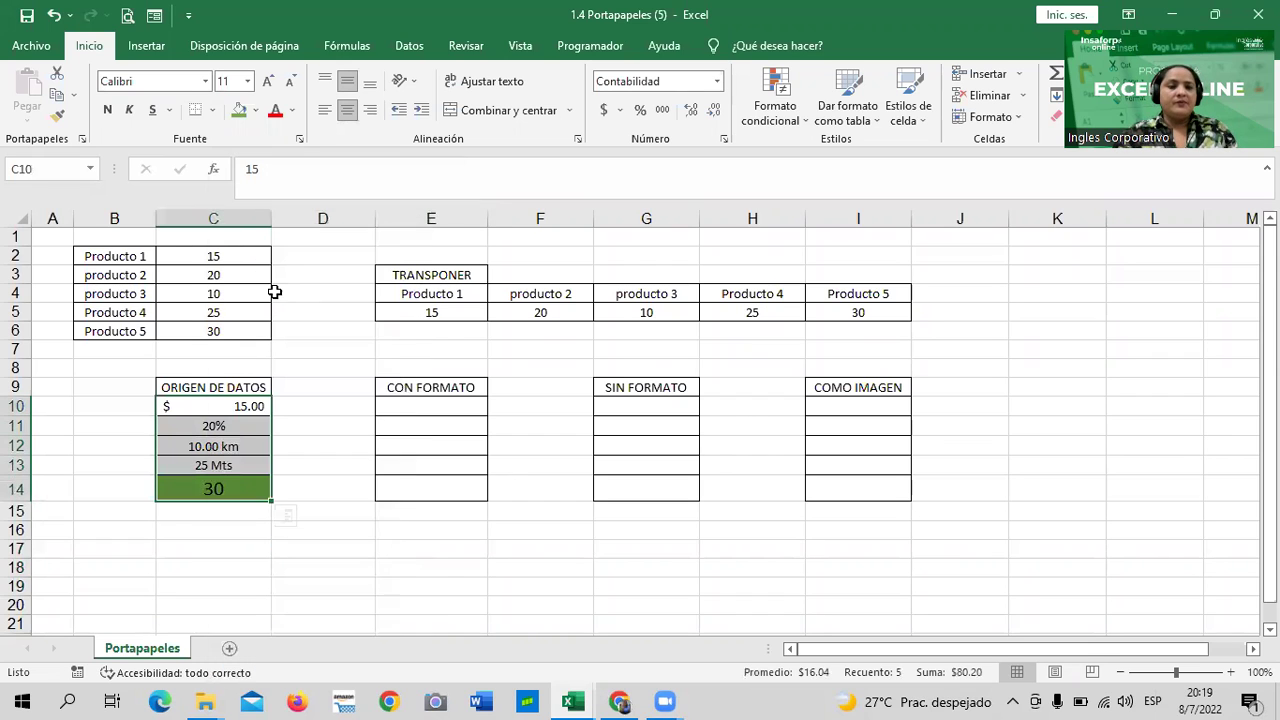
pyautogui.click(447, 404)
pyautogui.rightClick(447, 405)
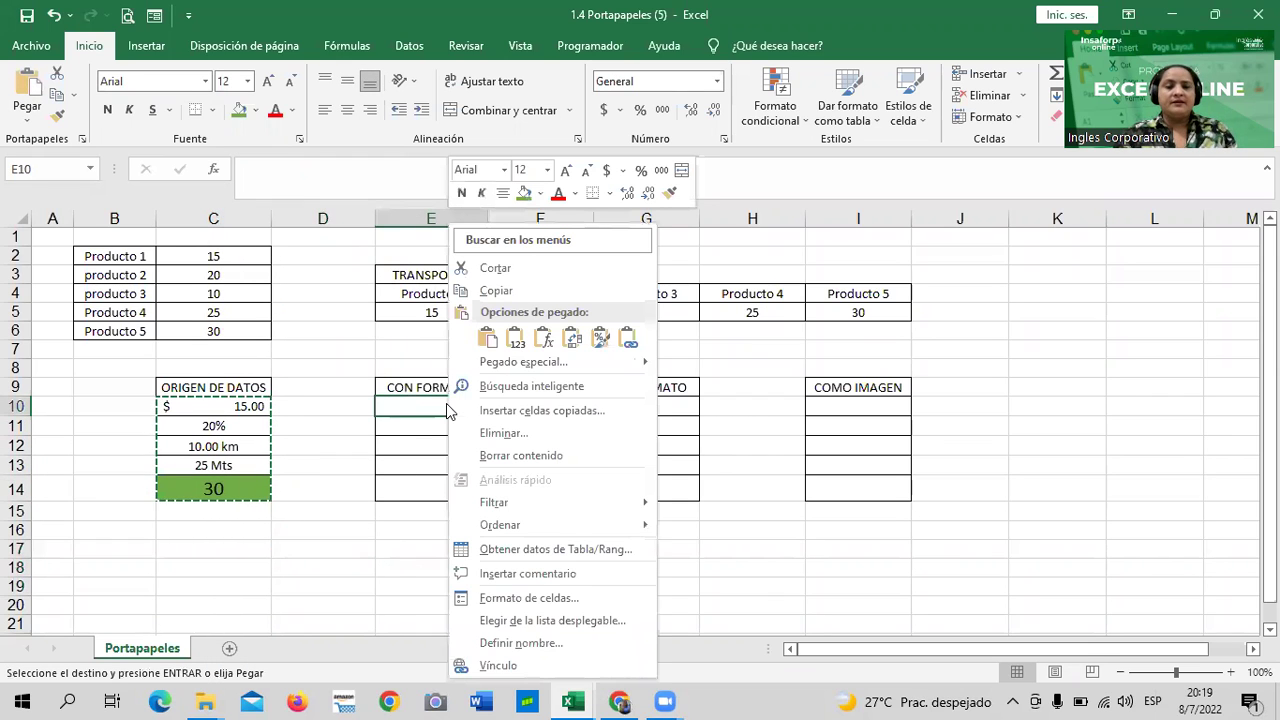
pyautogui.click(488, 339)
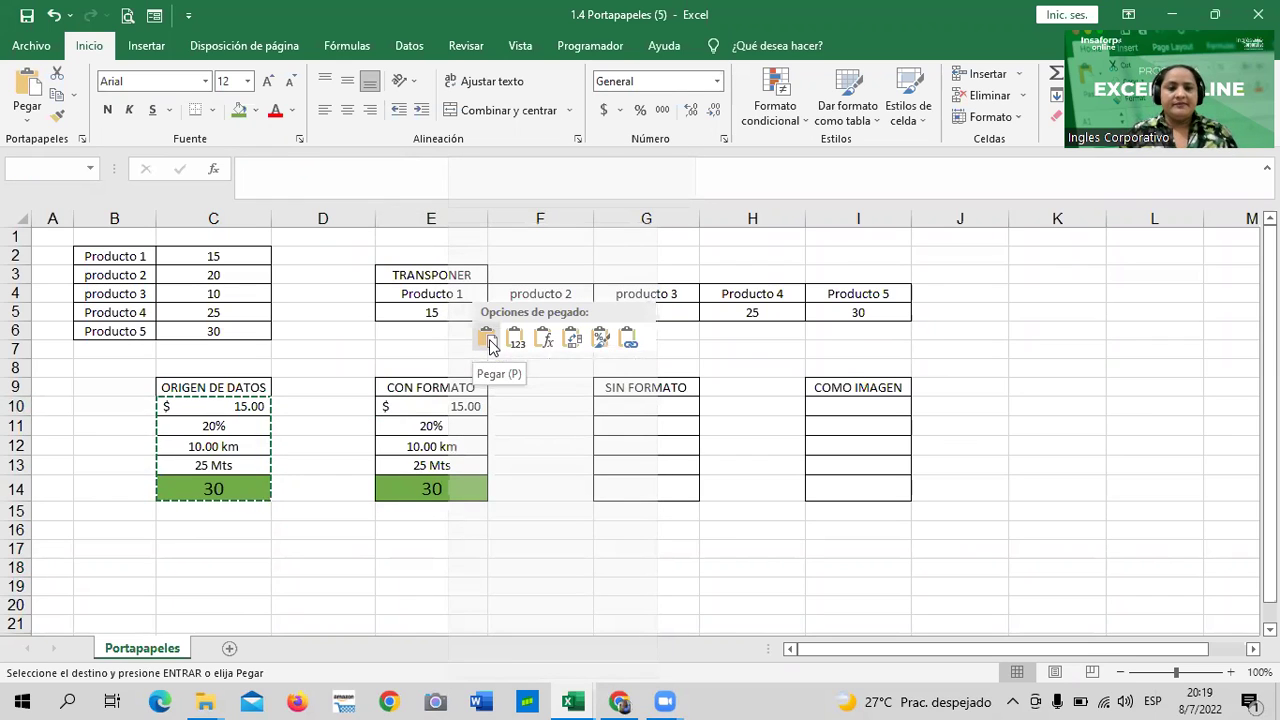
pyautogui.rightClick(450, 406)
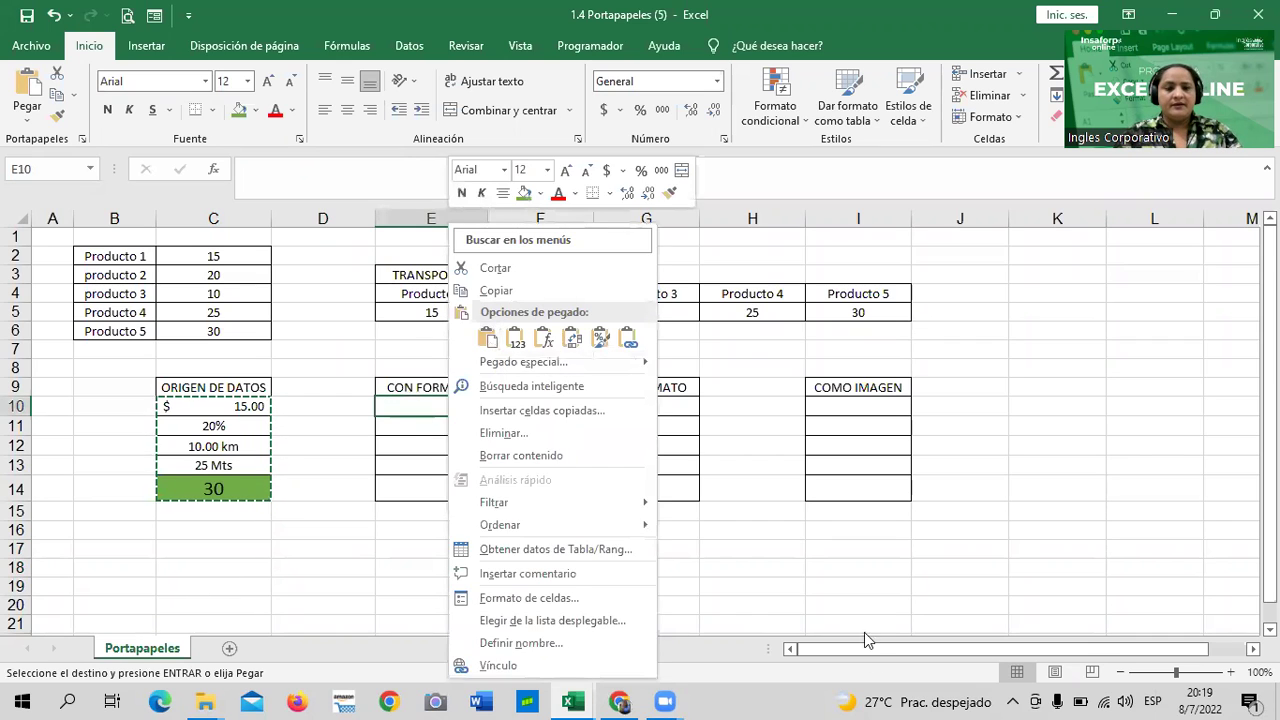
pyautogui.click(755, 558)
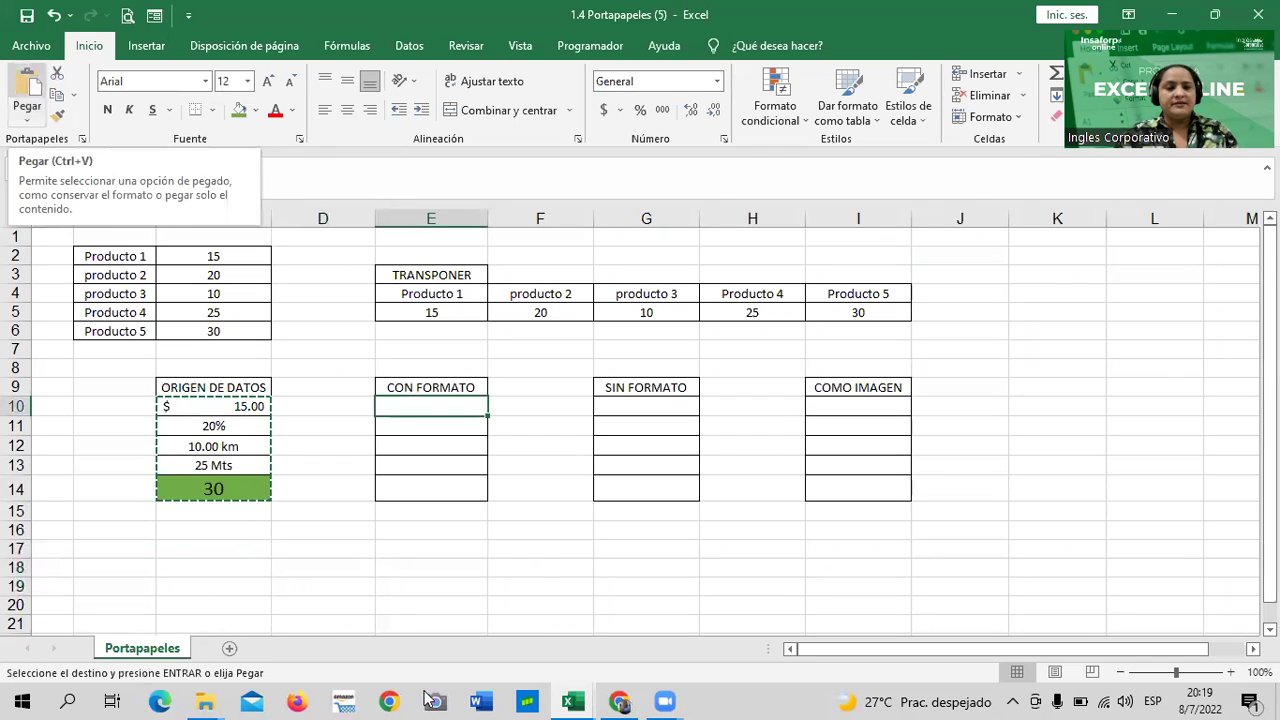
# Paste into E10:E14 keeping formatting ($ 15.00, 20%, 10.00 km, 25 Mts, 30) and end copy mode.
pyautogui.click(510, 582)
pyautogui.click(471, 411)
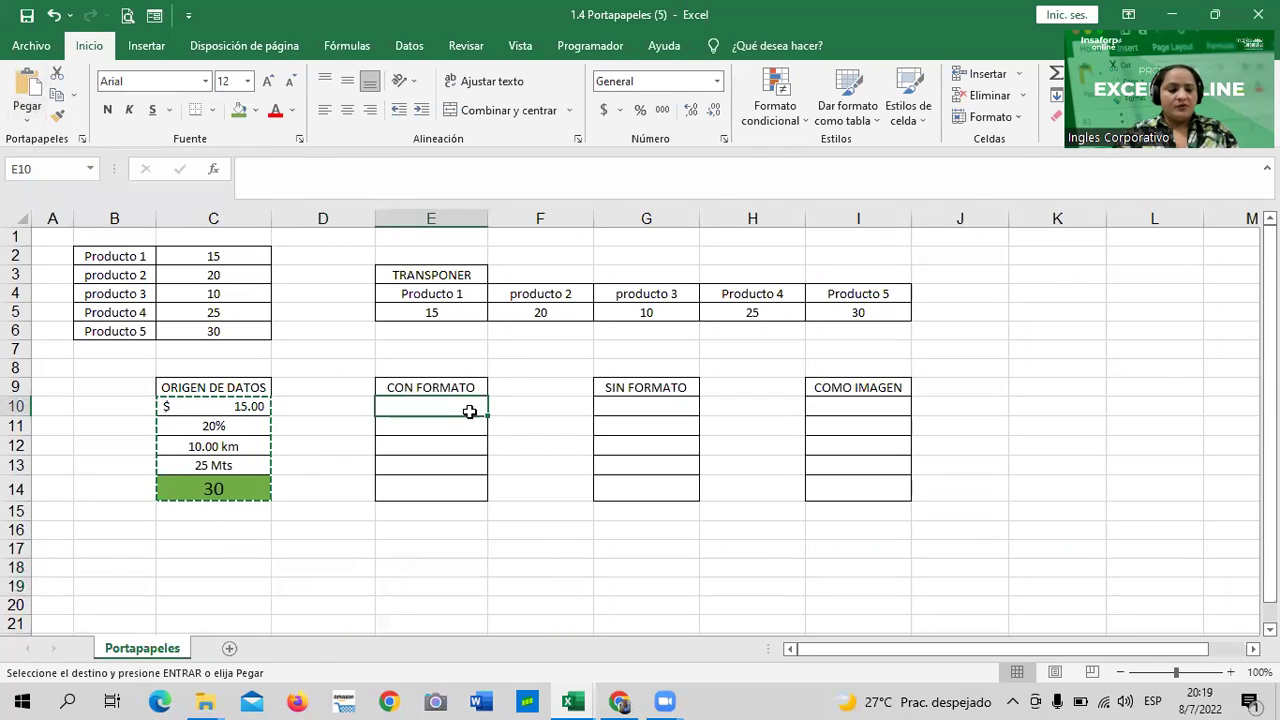
pyautogui.hotkey('ctrl', 'v')
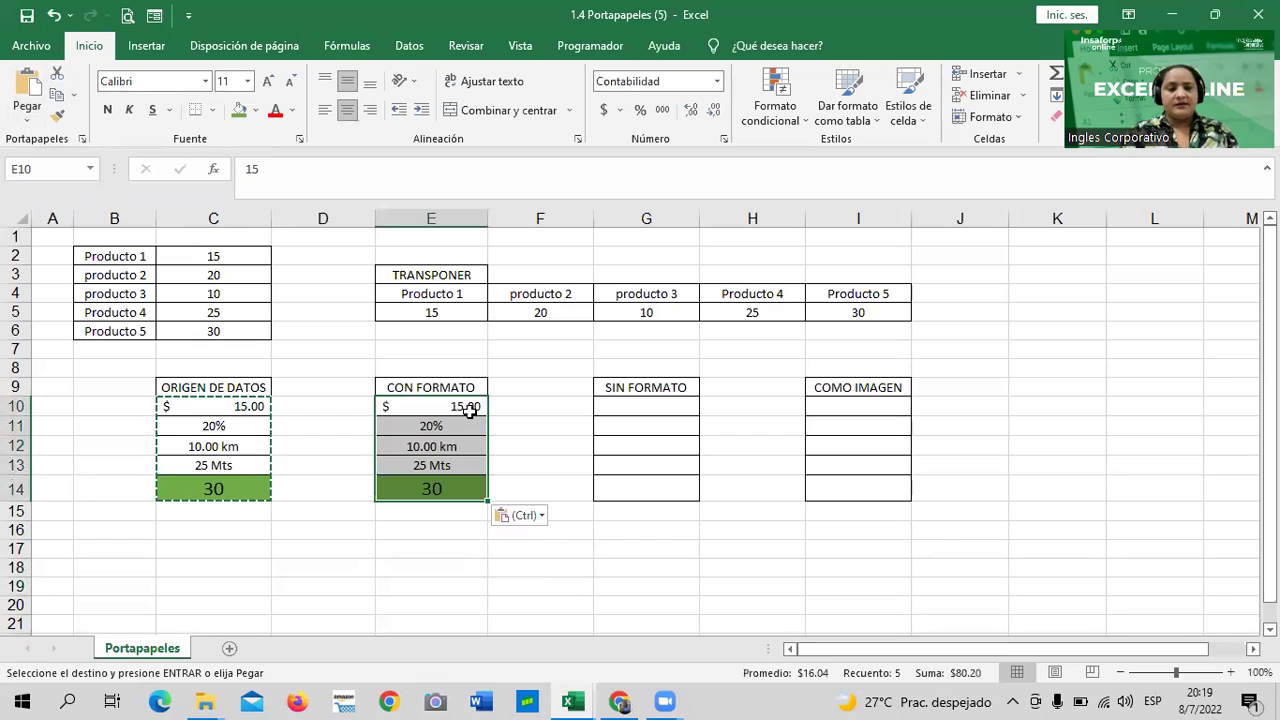
pyautogui.click(541, 520)
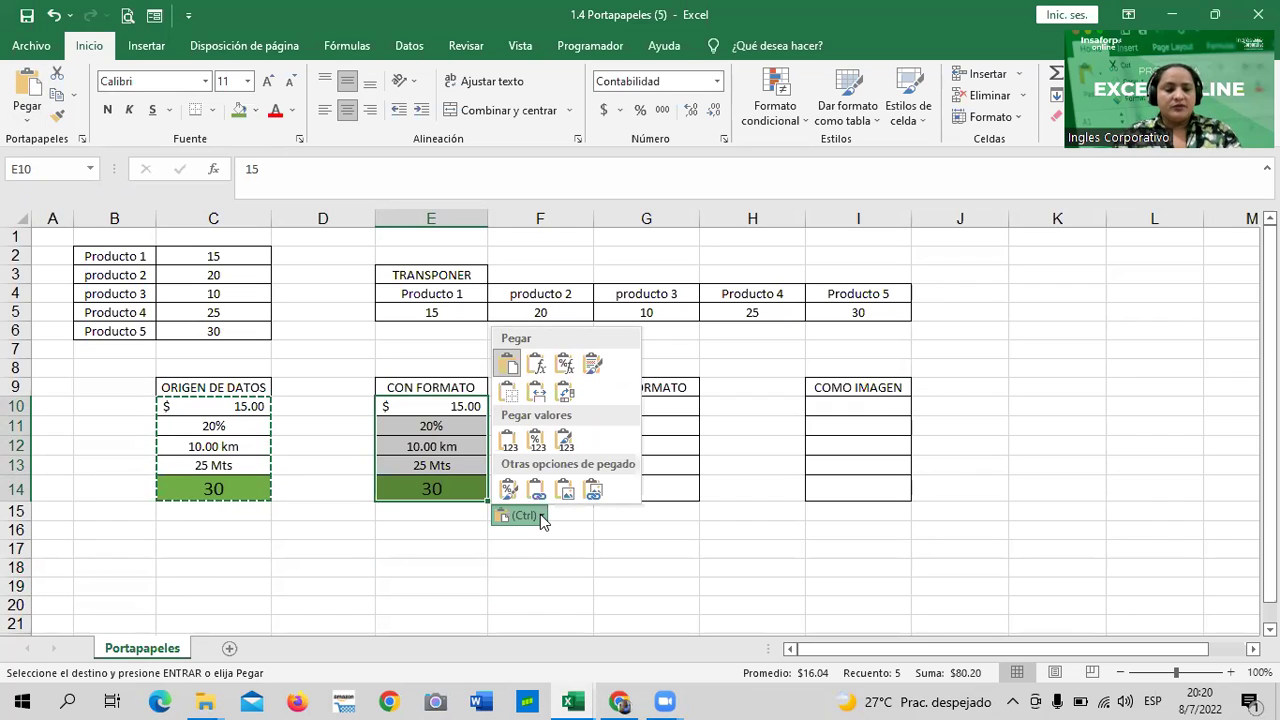
pyautogui.click(541, 517)
pyautogui.click(586, 545)
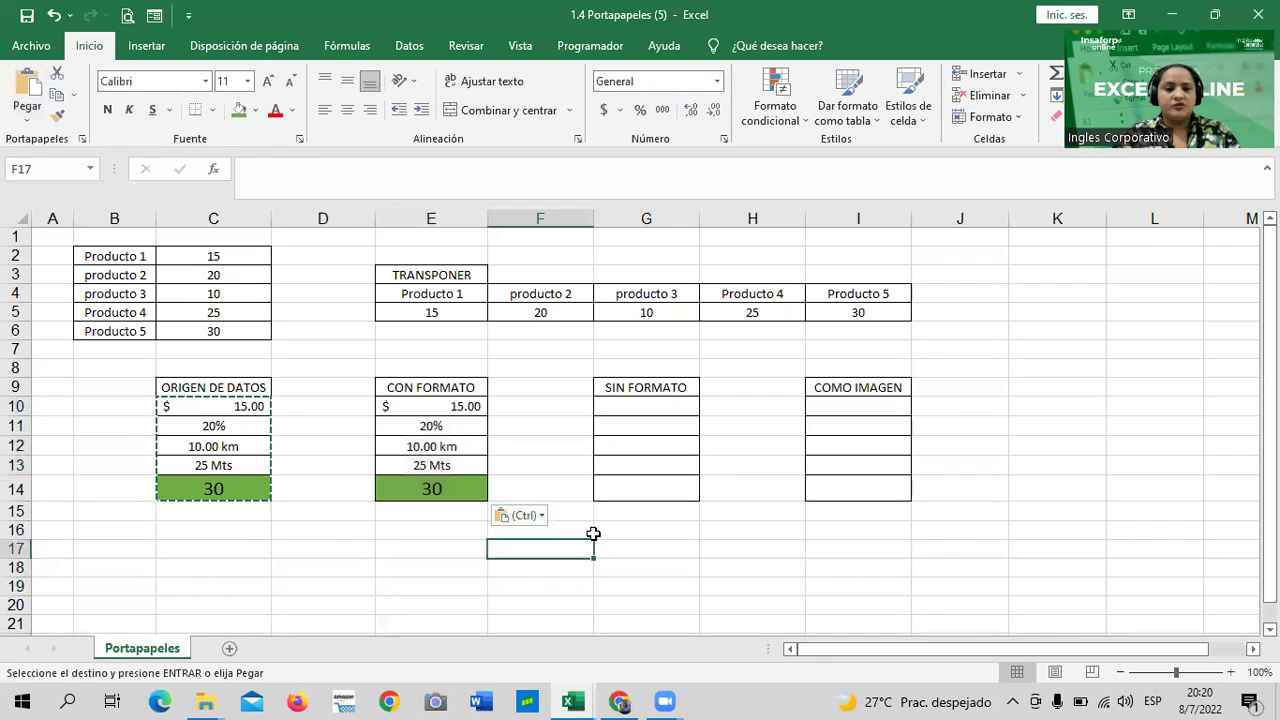
pyautogui.press('Escape')
pyautogui.click(429, 391)
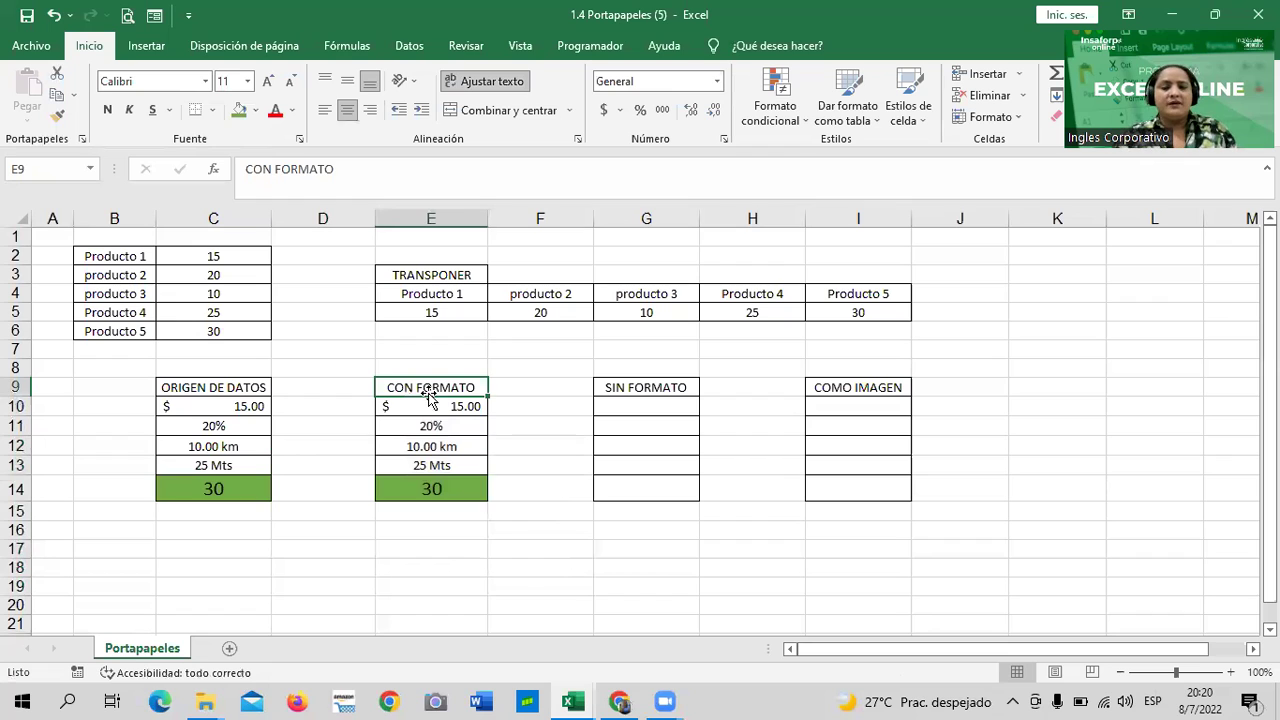
# Paste C10:C14 into G10:G14 as values only, giving 15, 0.2, 10, 25, 30.
pyautogui.click(505, 566)
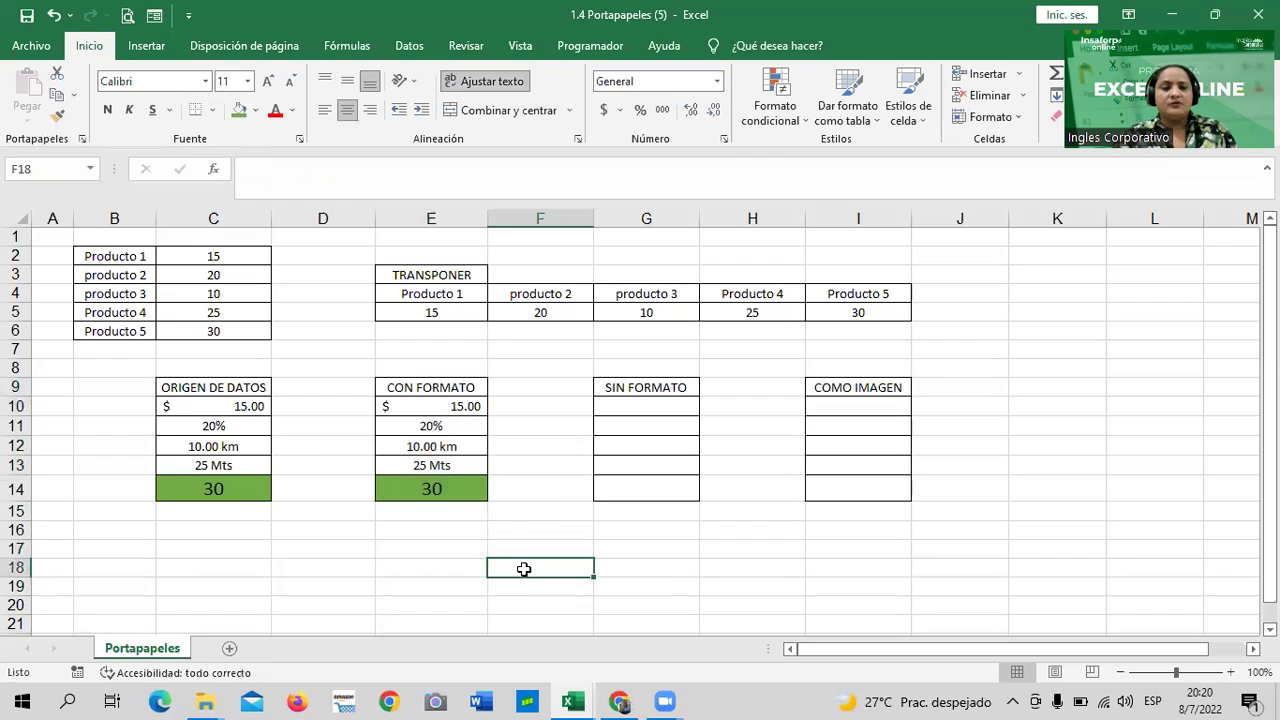
pyautogui.moveTo(237, 404); pyautogui.dragTo(240, 488)
pyautogui.hotkey('ctrl', 'c')
pyautogui.rightClick(240, 420)
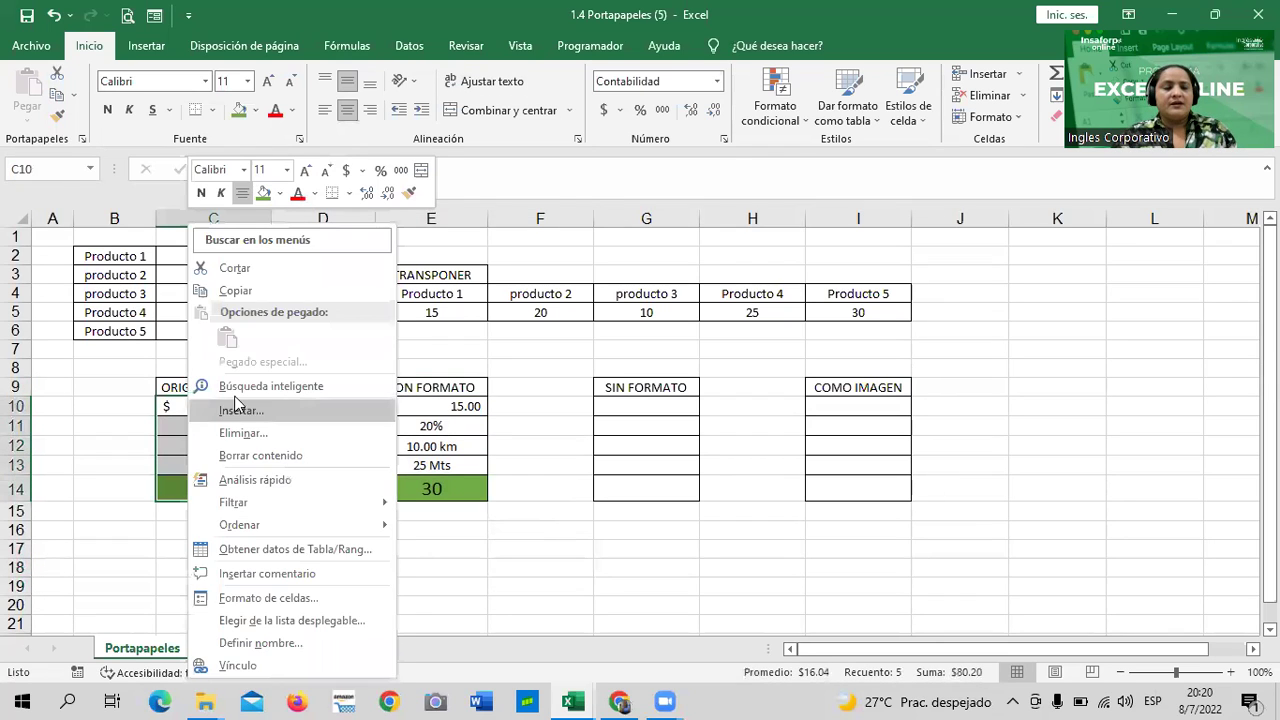
pyautogui.click(280, 292)
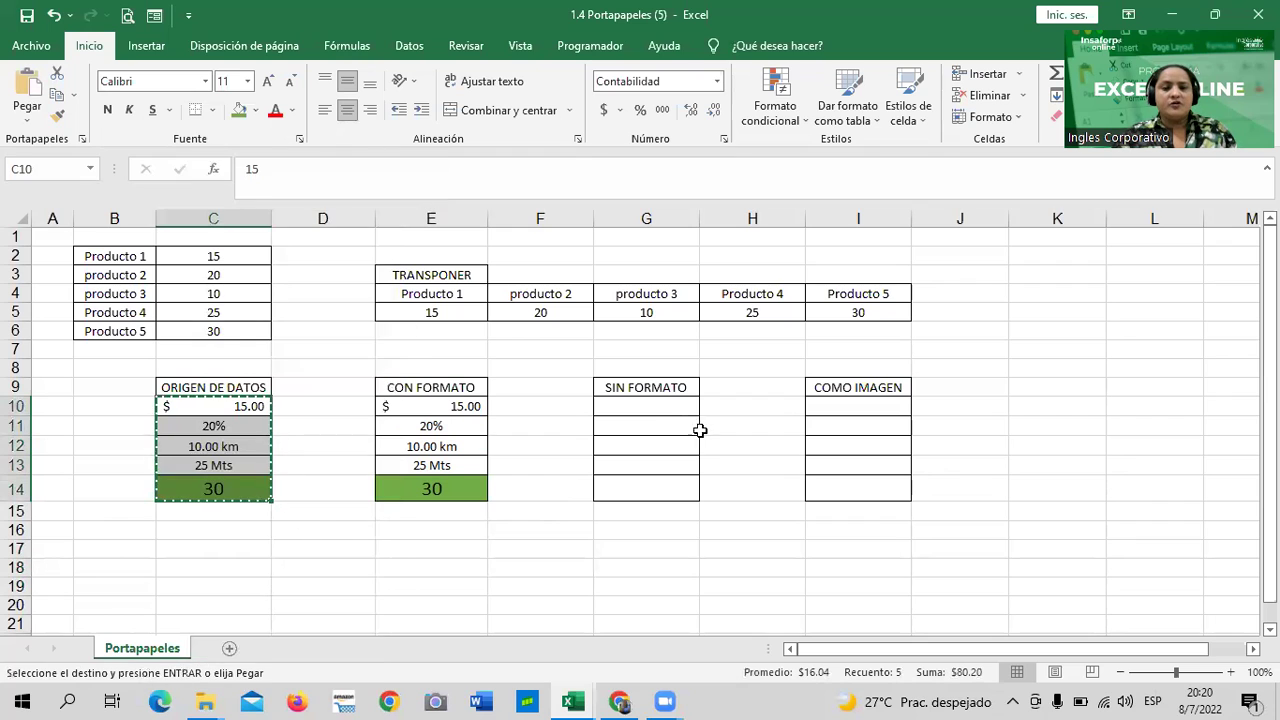
pyautogui.click(655, 403)
pyautogui.hotkey('ctrl', 'v')
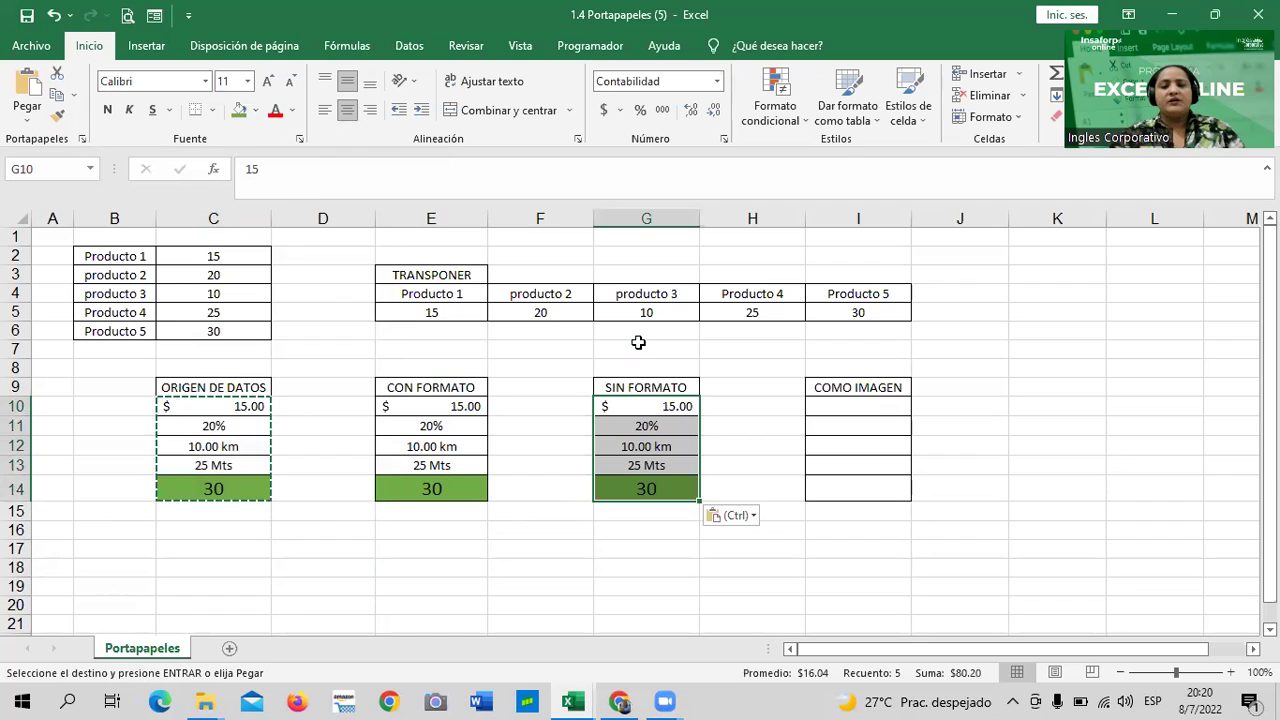
pyautogui.click(740, 517)
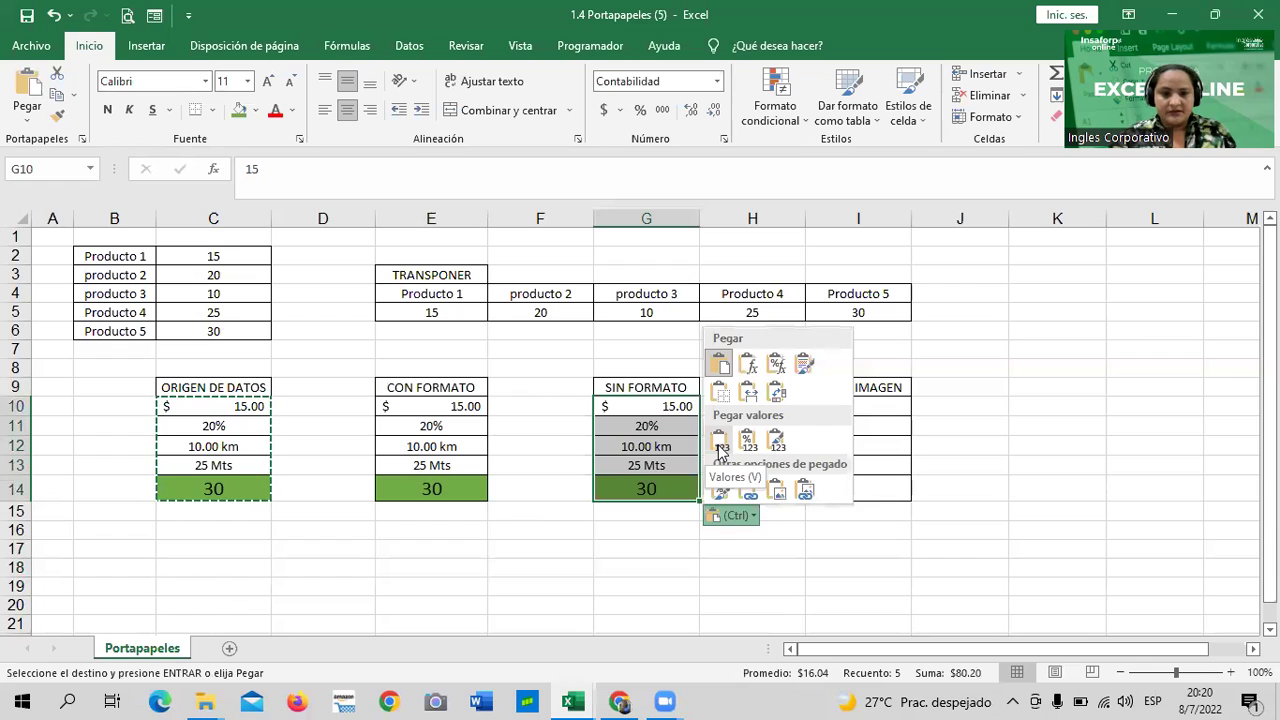
pyautogui.click(719, 443)
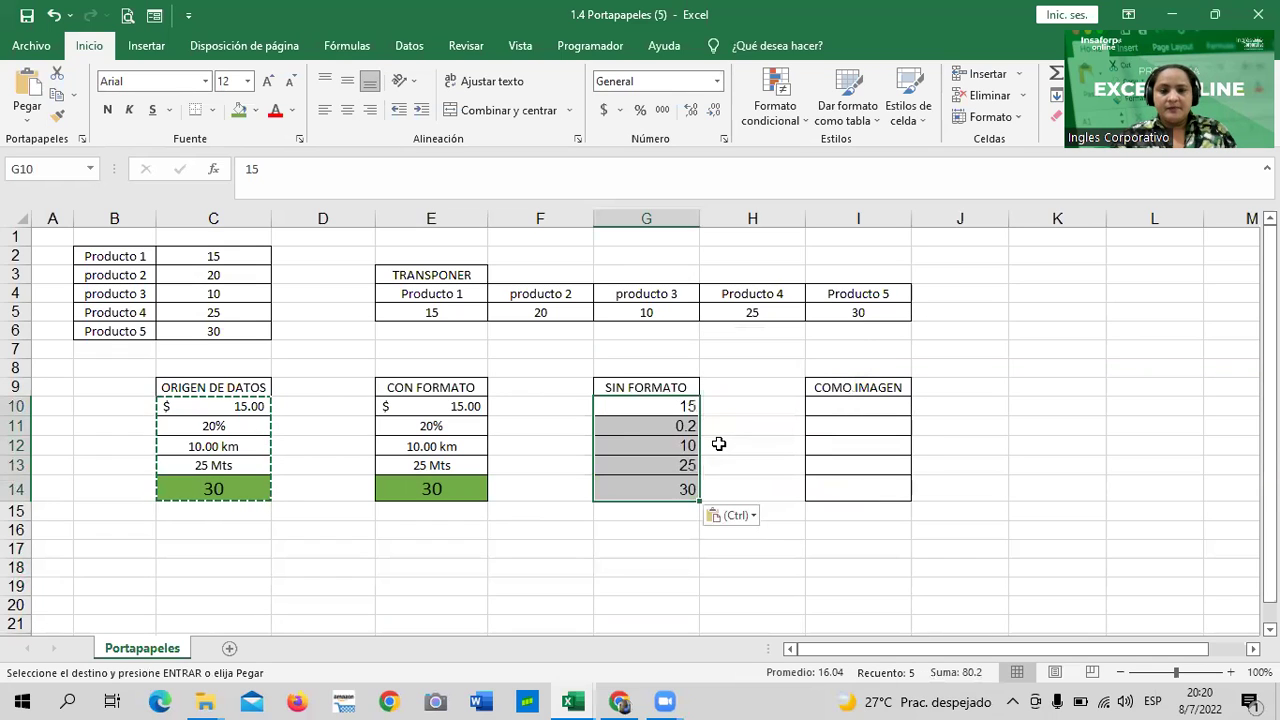
pyautogui.click(599, 583)
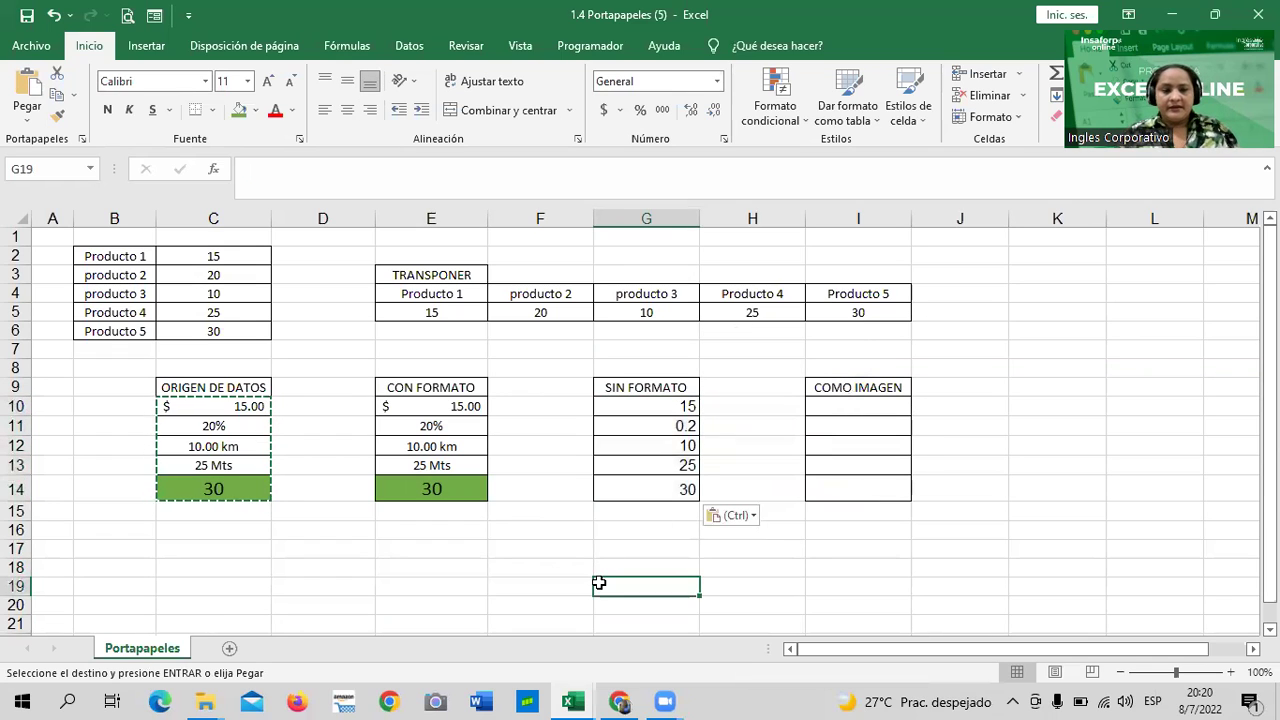
pyautogui.press('Escape')
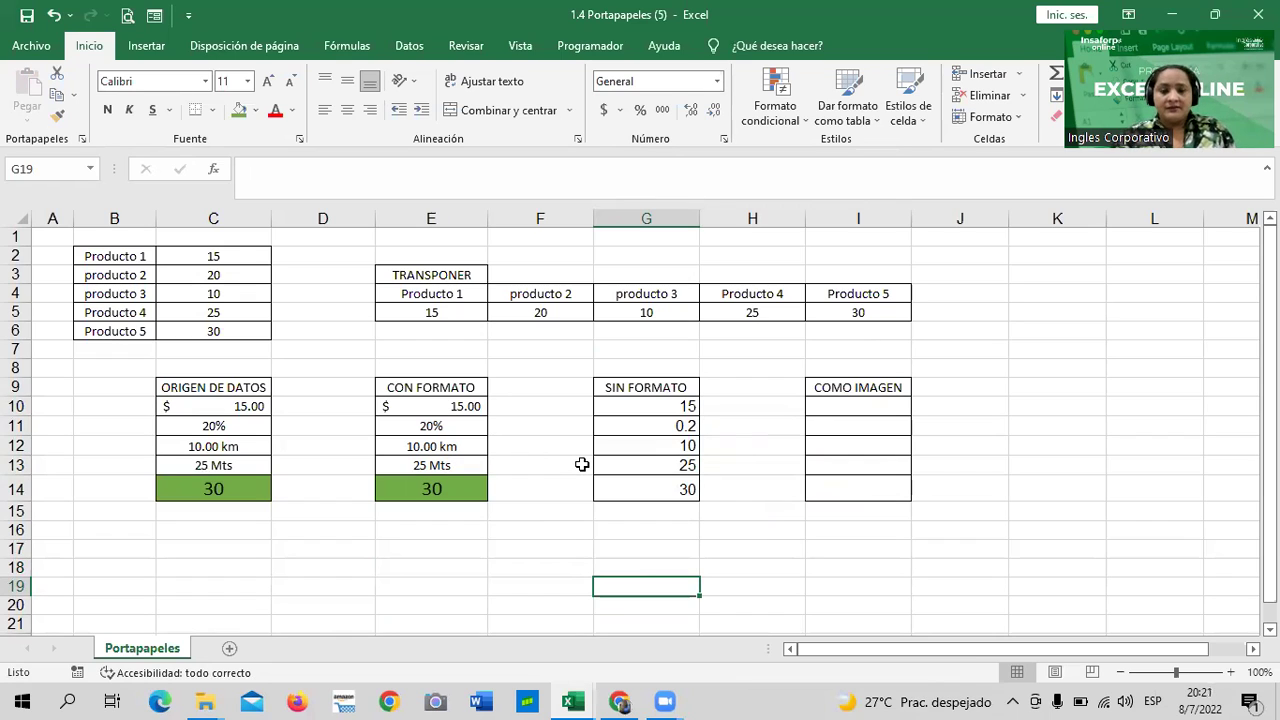
pyautogui.click(628, 482)
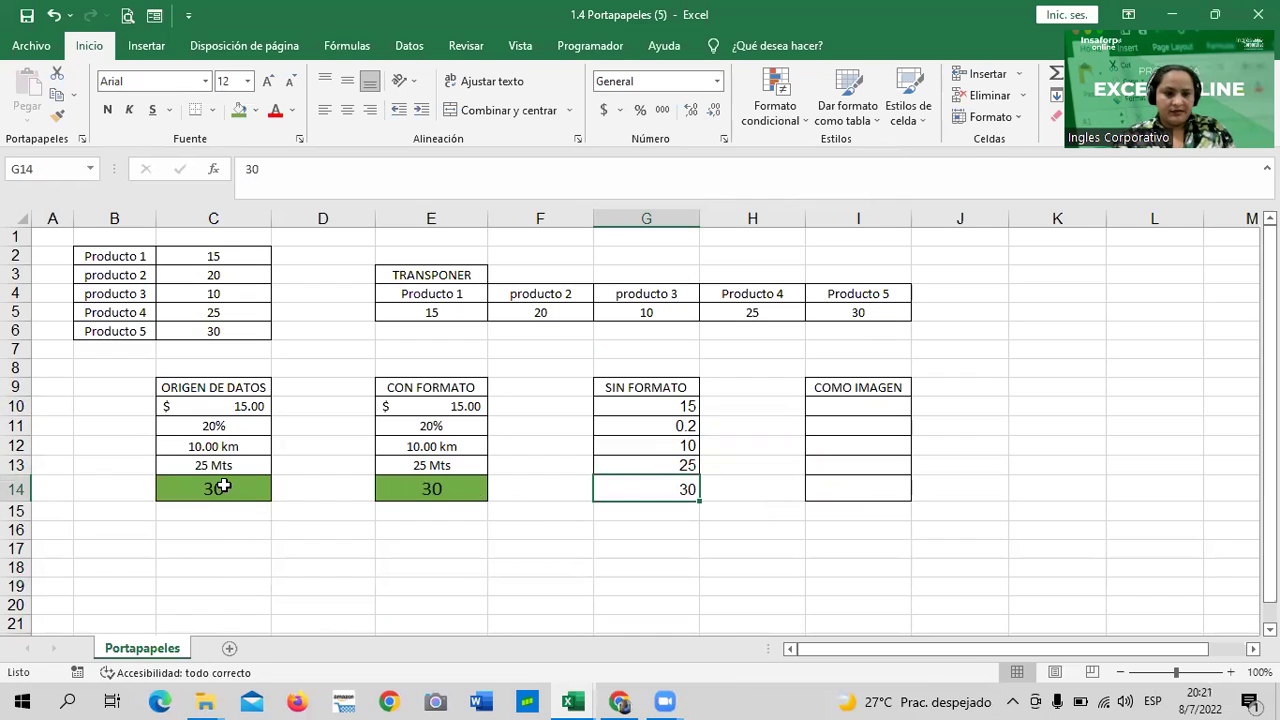
pyautogui.click(602, 572)
pyautogui.click(630, 481)
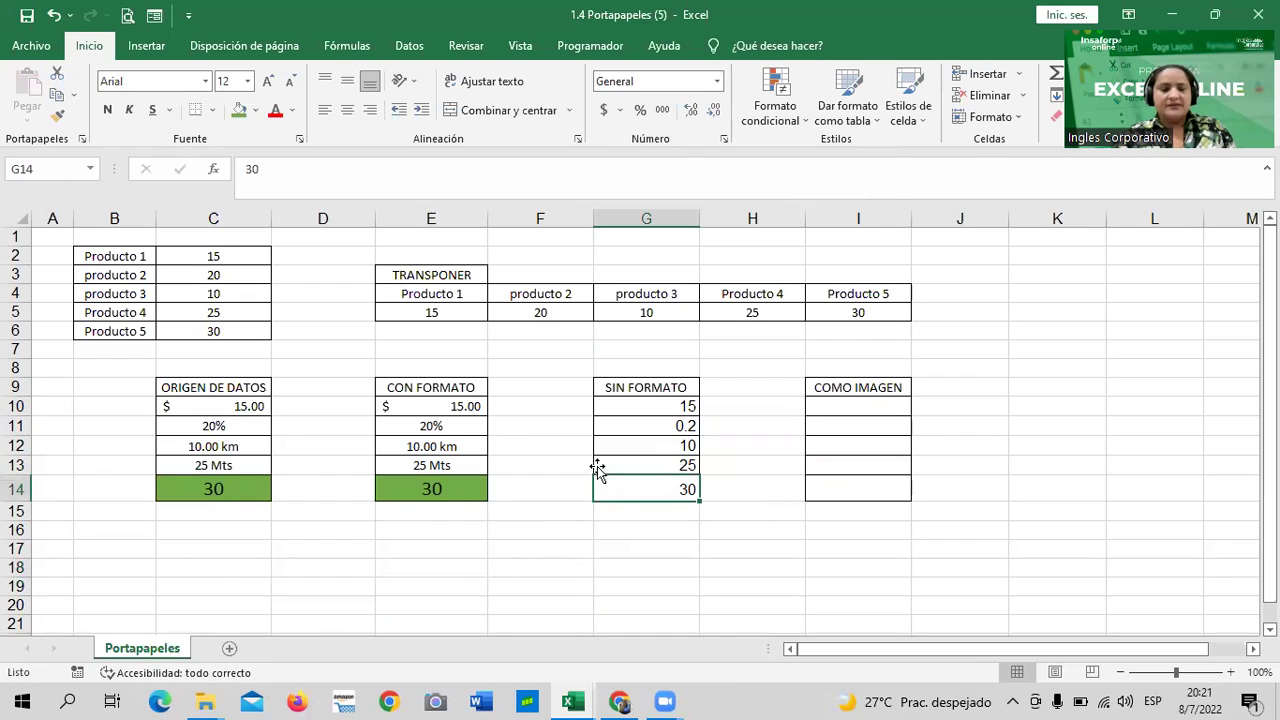
pyautogui.click(176, 487)
pyautogui.click(398, 487)
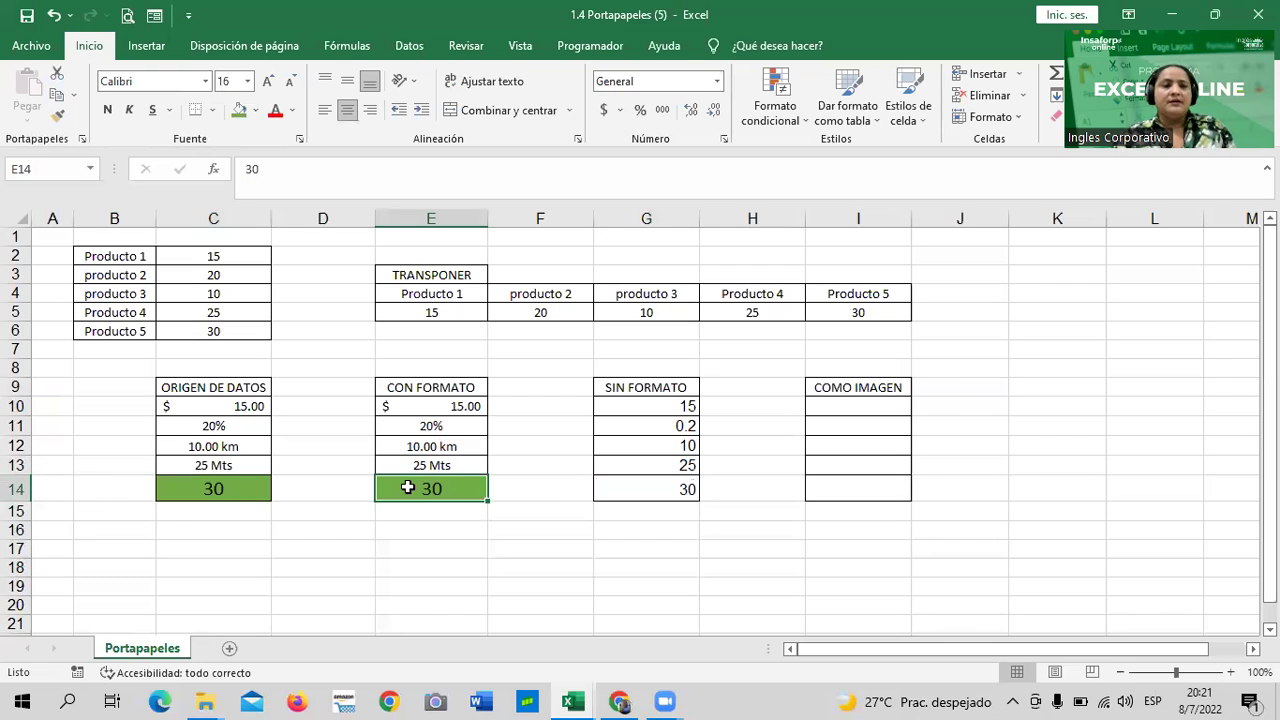
pyautogui.click(662, 488)
pyautogui.click(656, 466)
pyautogui.click(651, 440)
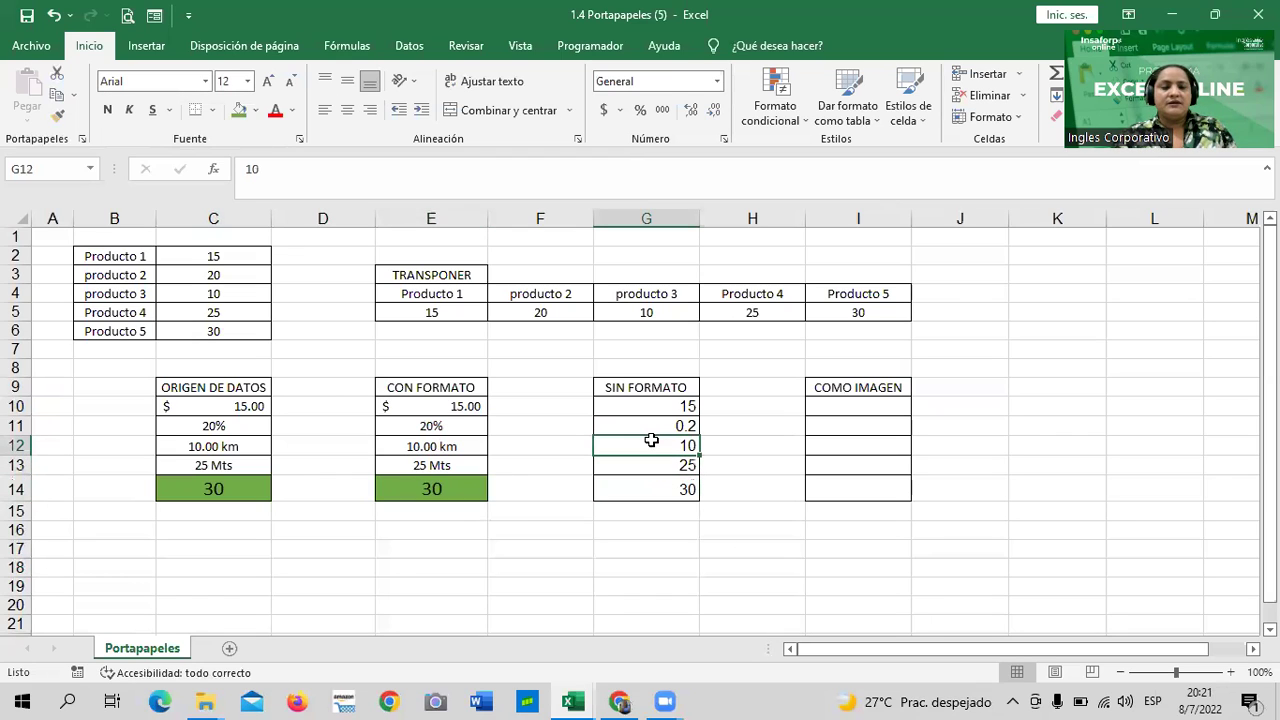
pyautogui.click(651, 402)
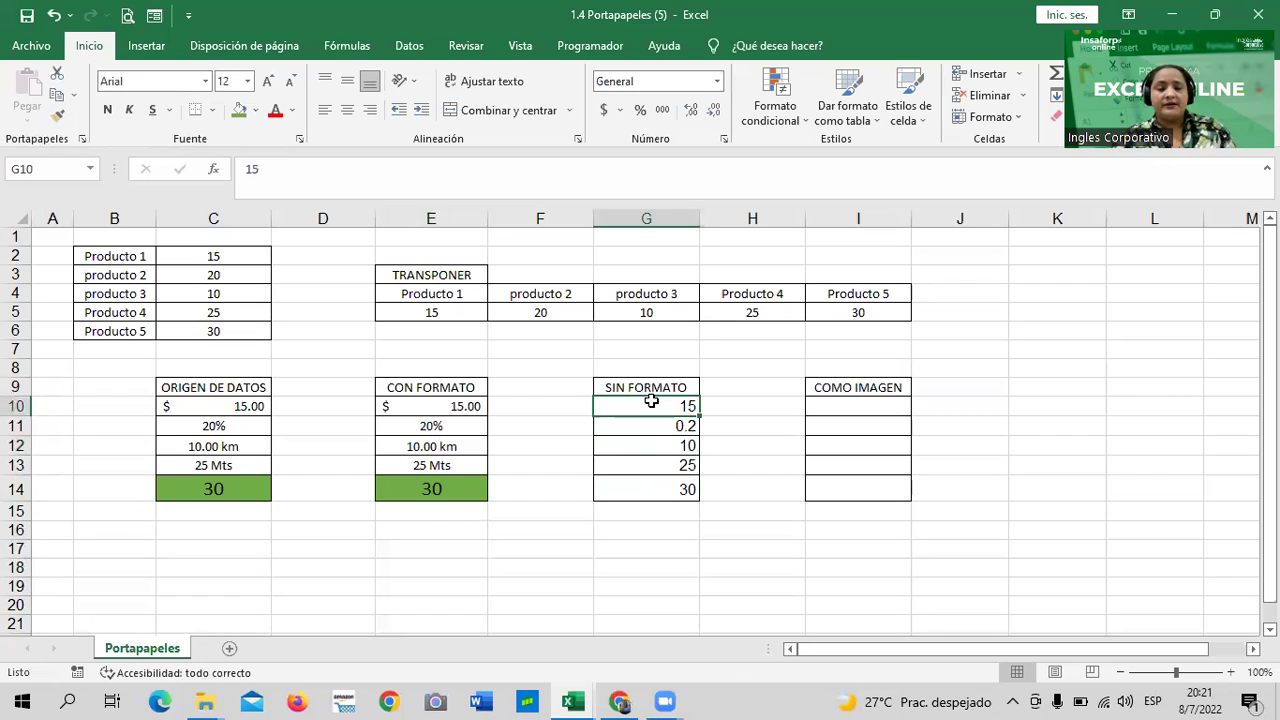
pyautogui.click(641, 484)
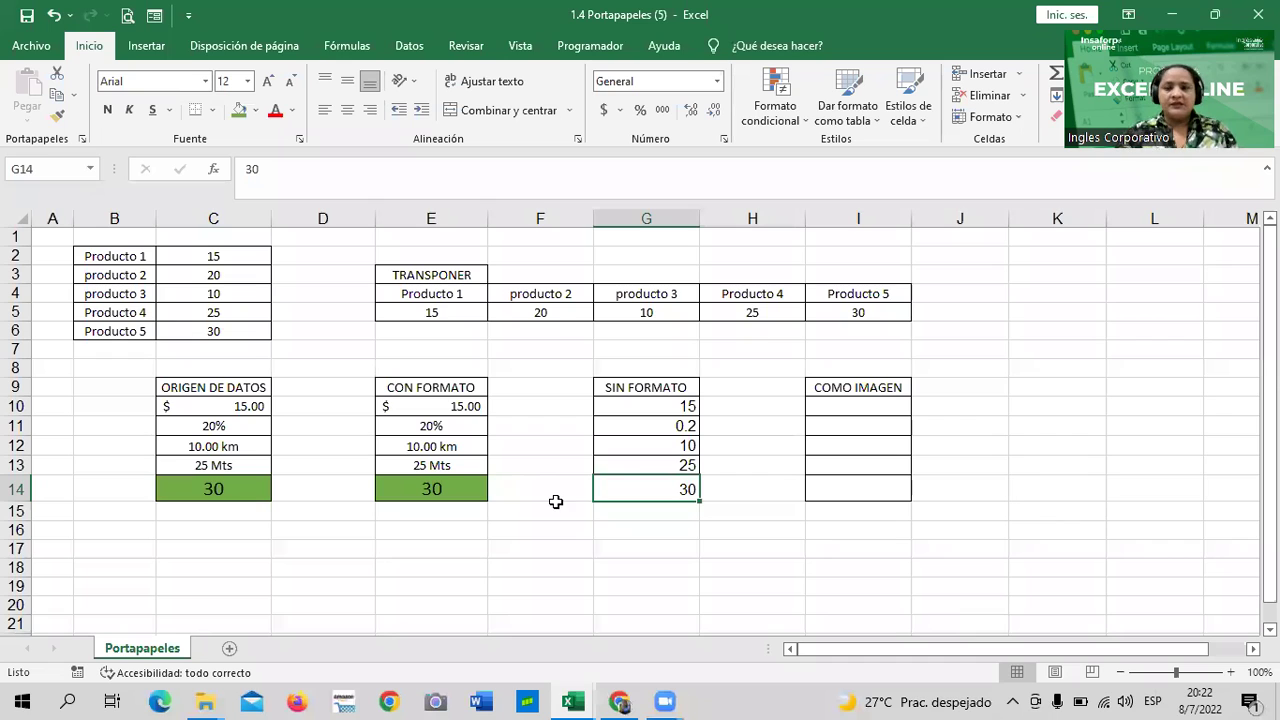
# Enter 25 in B17 and 25 in C17.
pyautogui.scroll(-2, 690, 458)
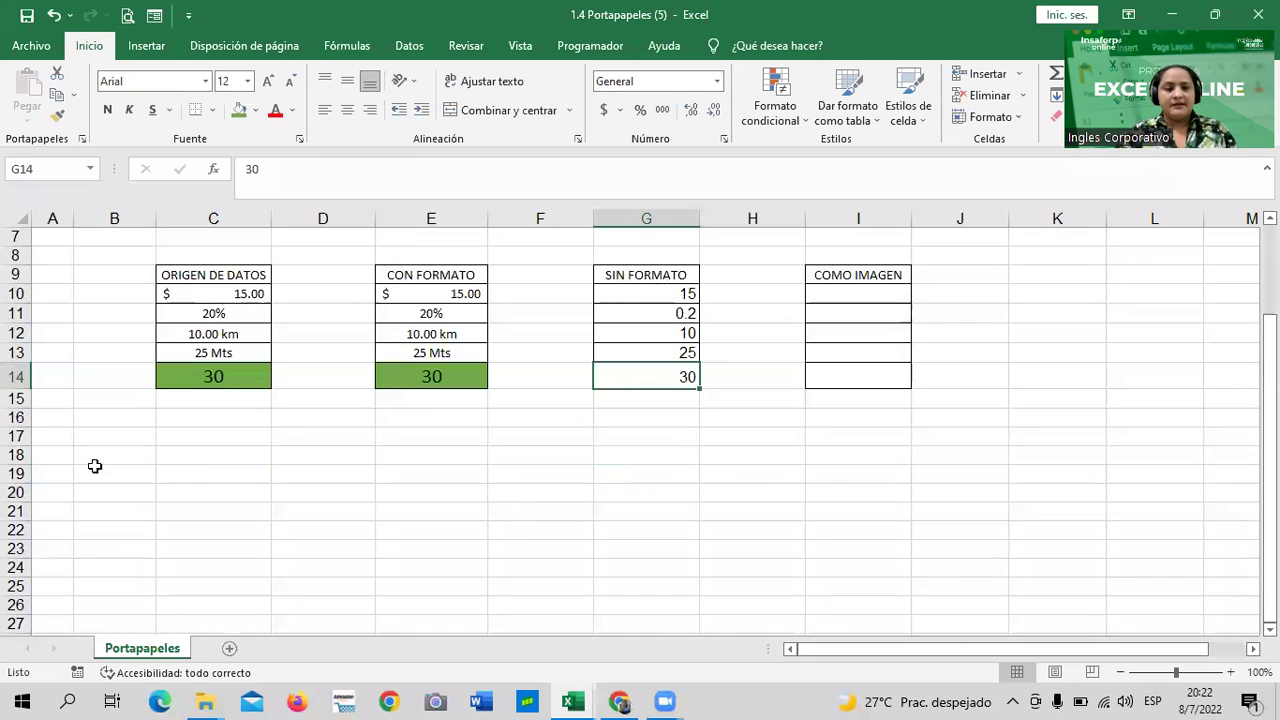
pyautogui.click(190, 476)
pyautogui.click(127, 447)
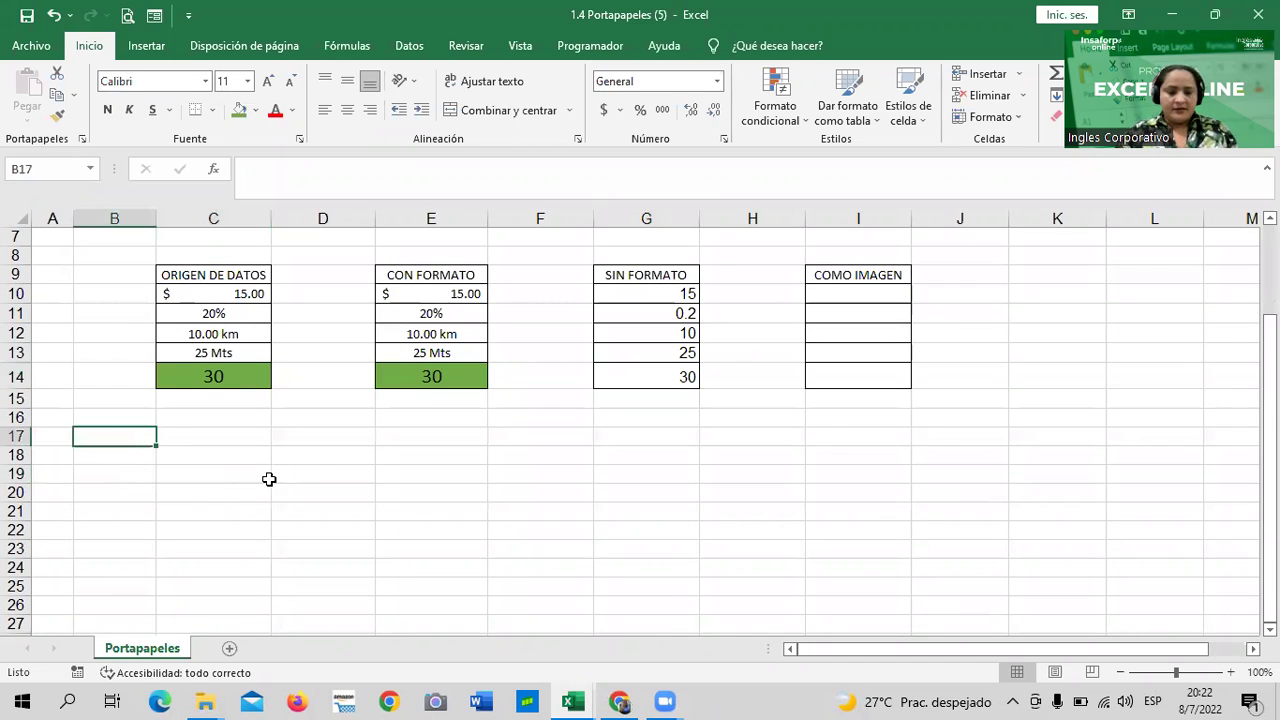
pyautogui.write('25')
pyautogui.press('Tab')
pyautogui.write('25')
pyautogui.press('Tab')
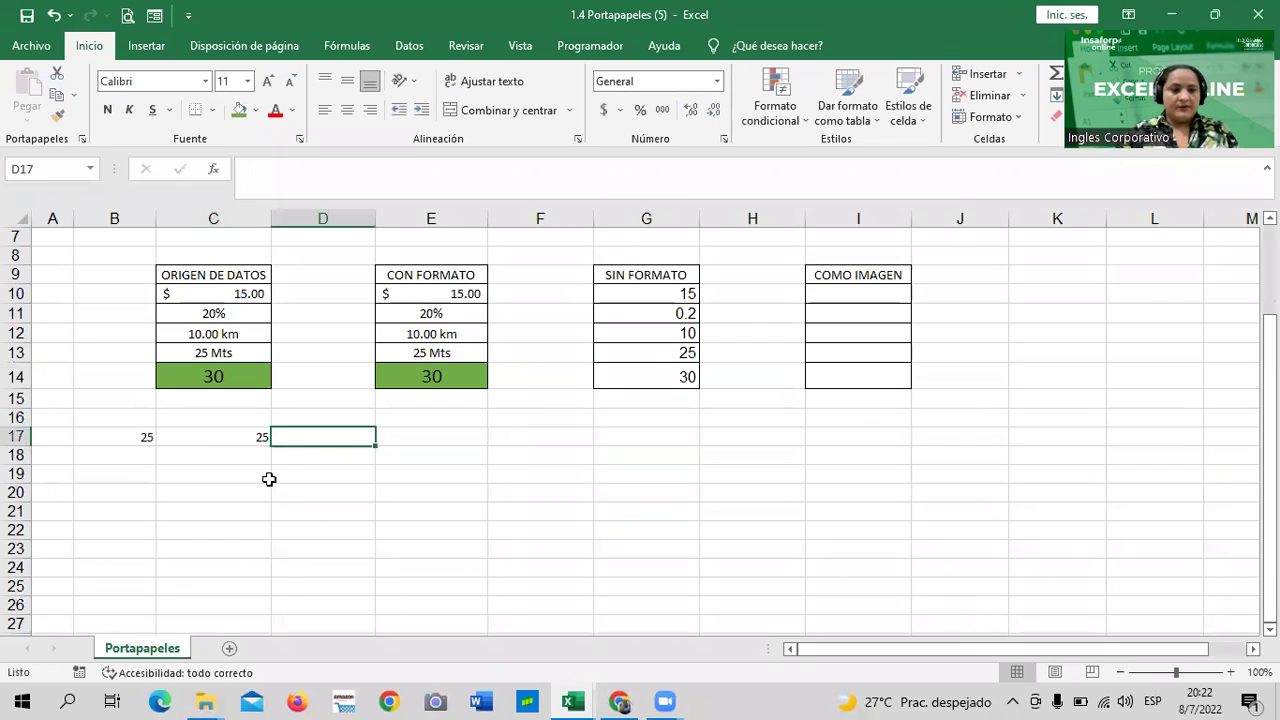
# Enter the formula =B17*C17 in D17 so it shows 625.
pyautogui.click(329, 470)
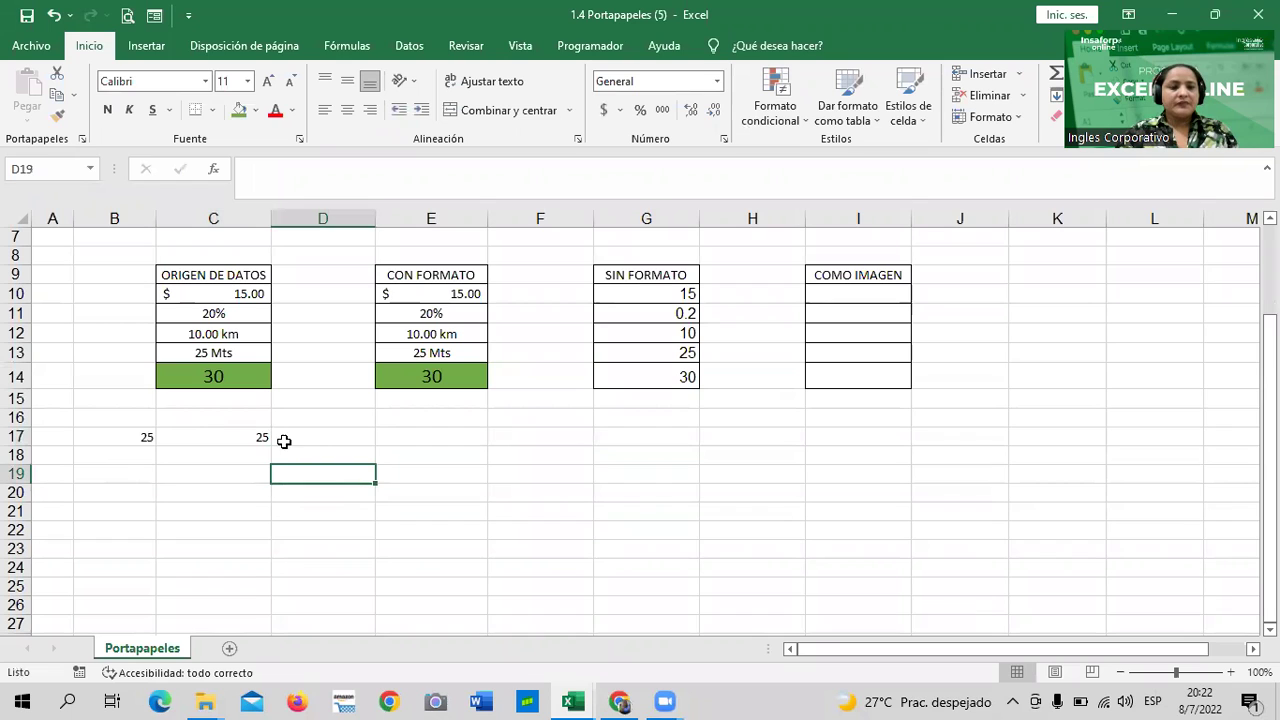
pyautogui.click(290, 442)
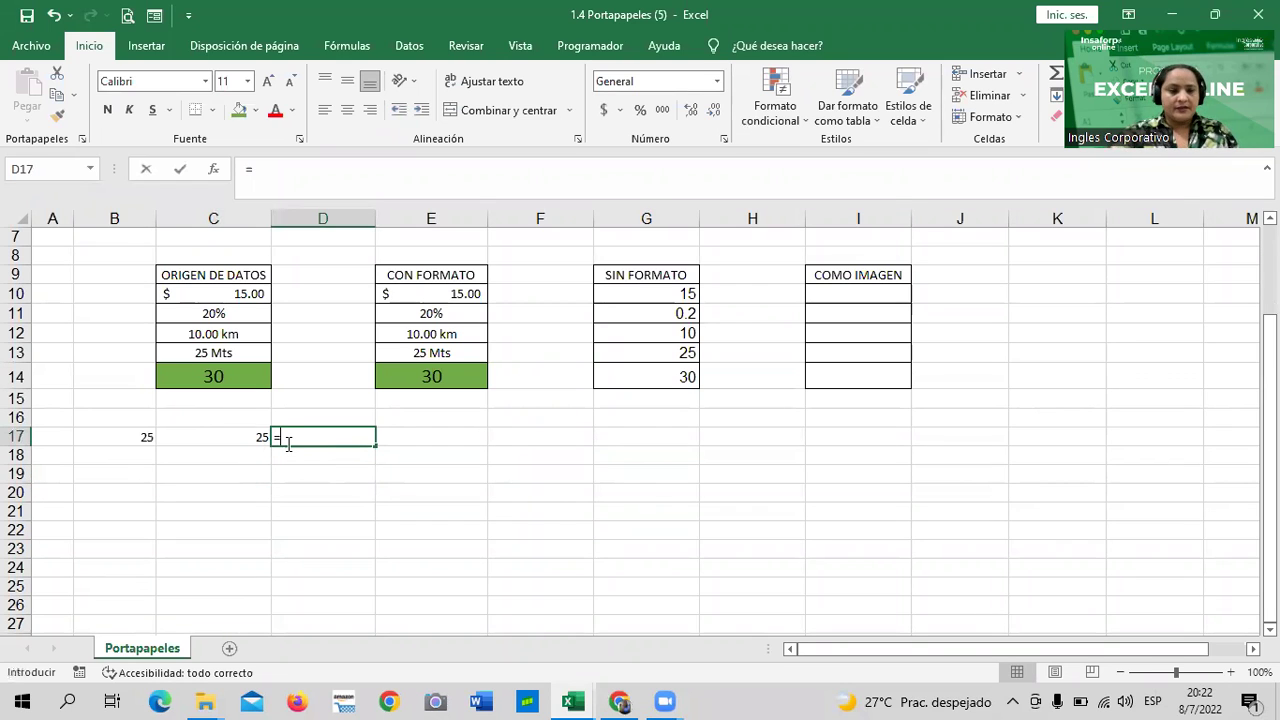
pyautogui.write('=')
pyautogui.click(122, 432)
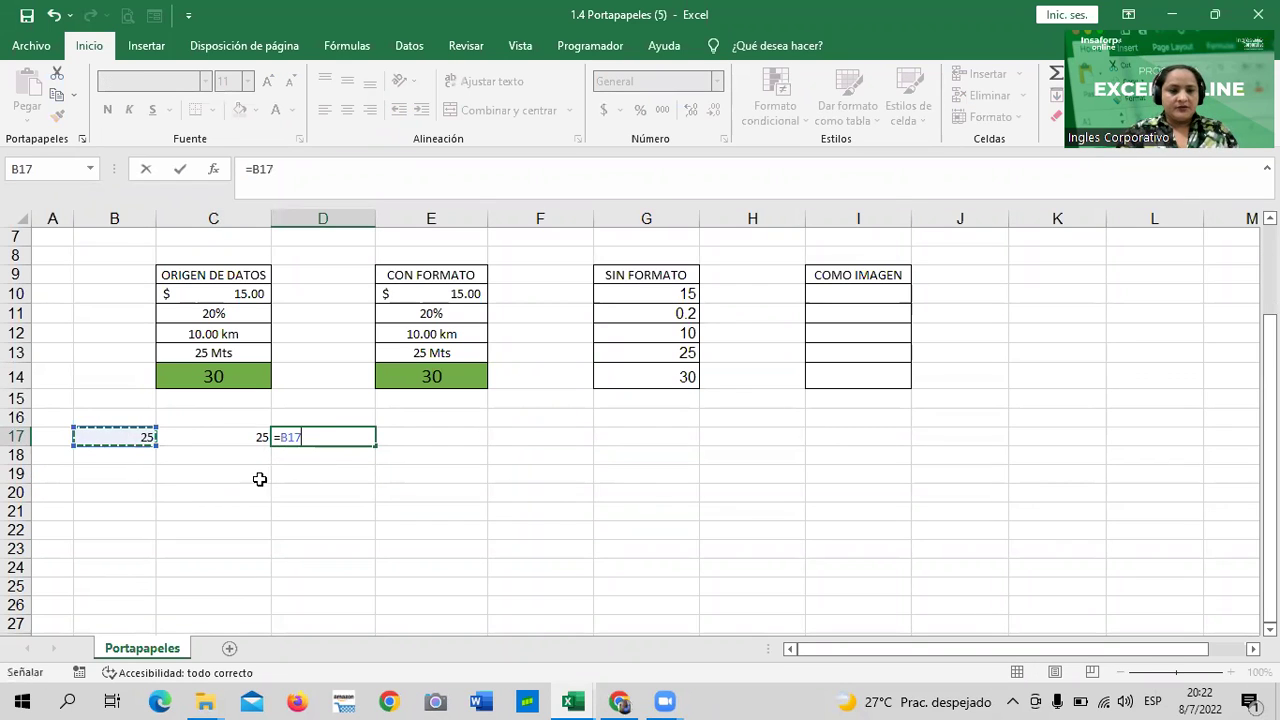
pyautogui.write('*')
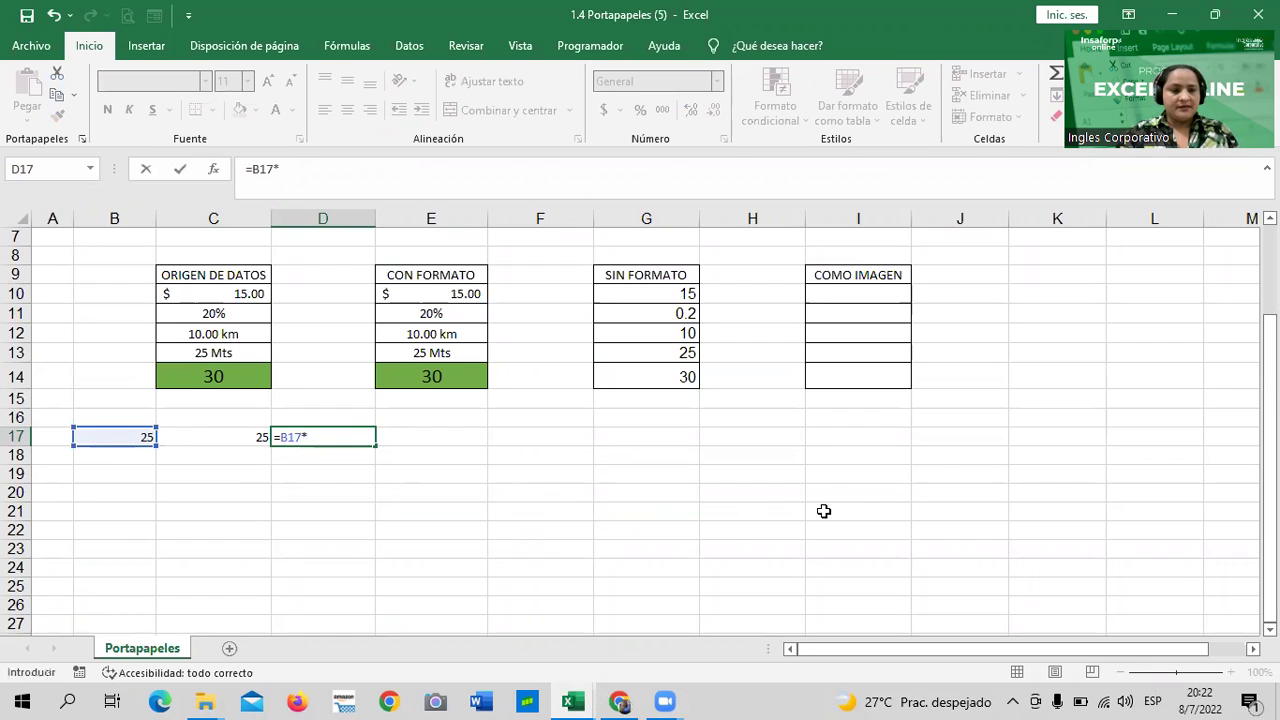
pyautogui.click(208, 437)
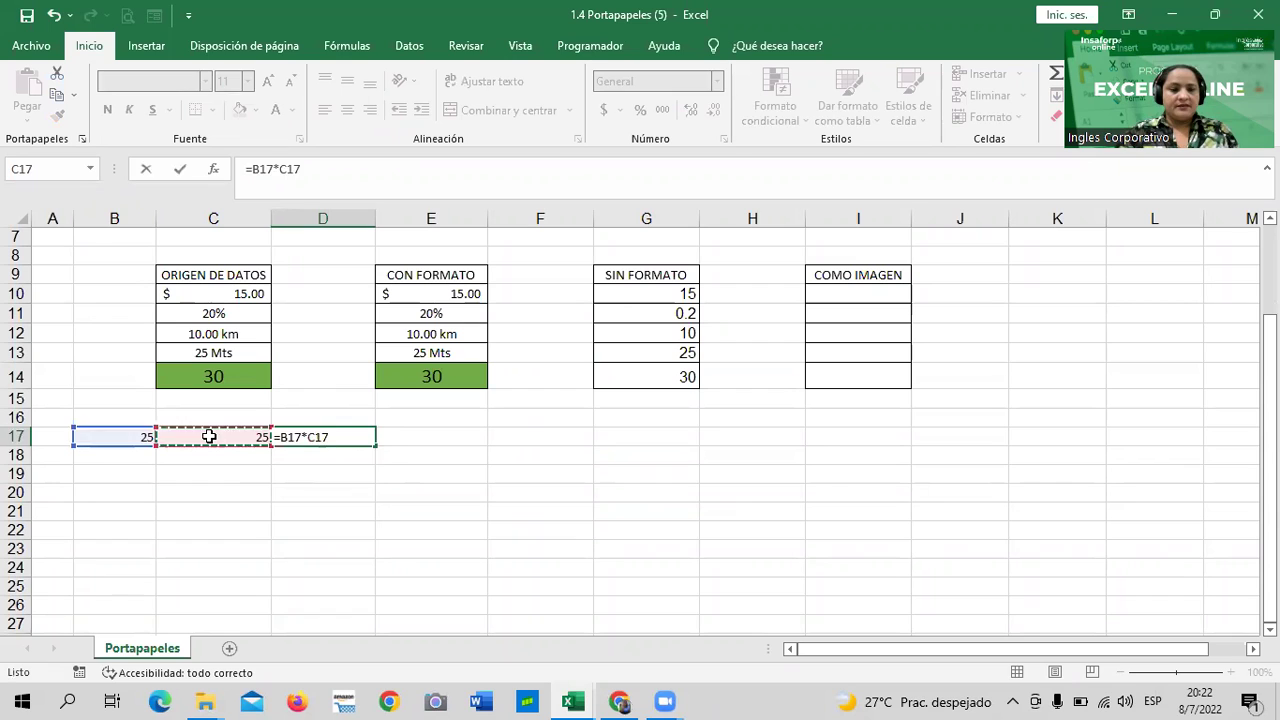
pyautogui.press('Return')
pyautogui.click(489, 509)
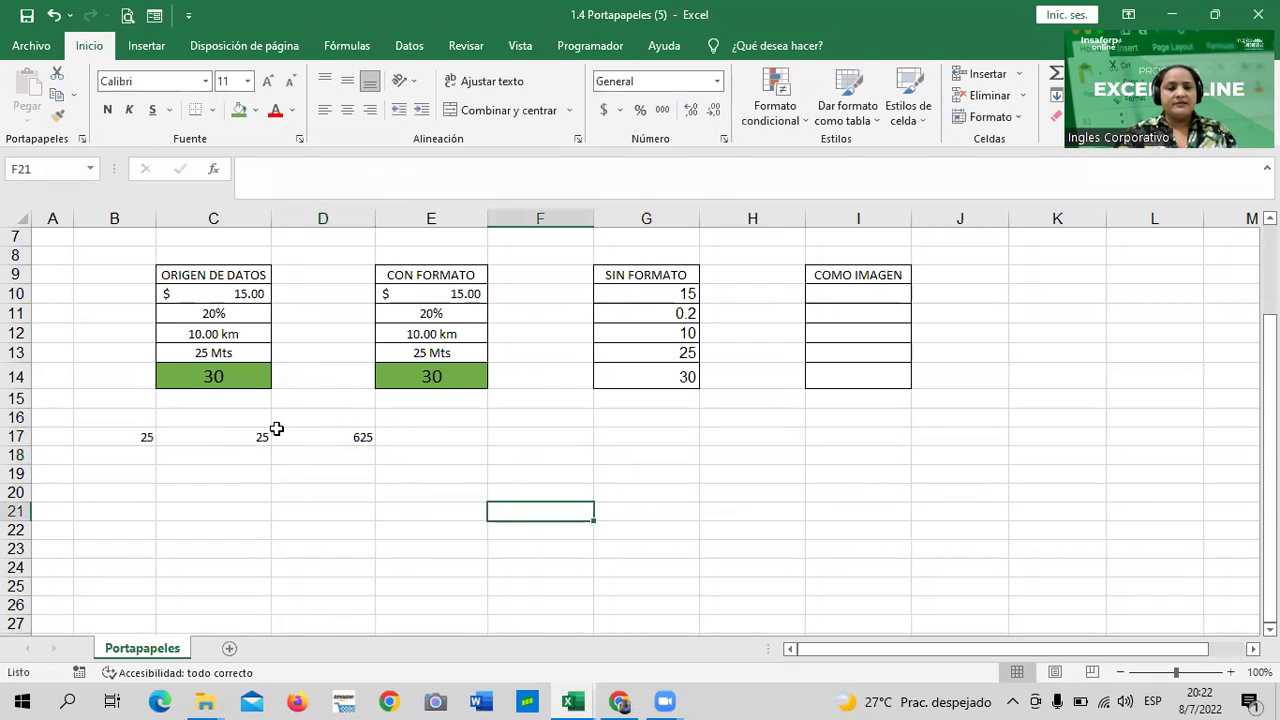
pyautogui.click(325, 437)
pyautogui.rightClick(322, 440)
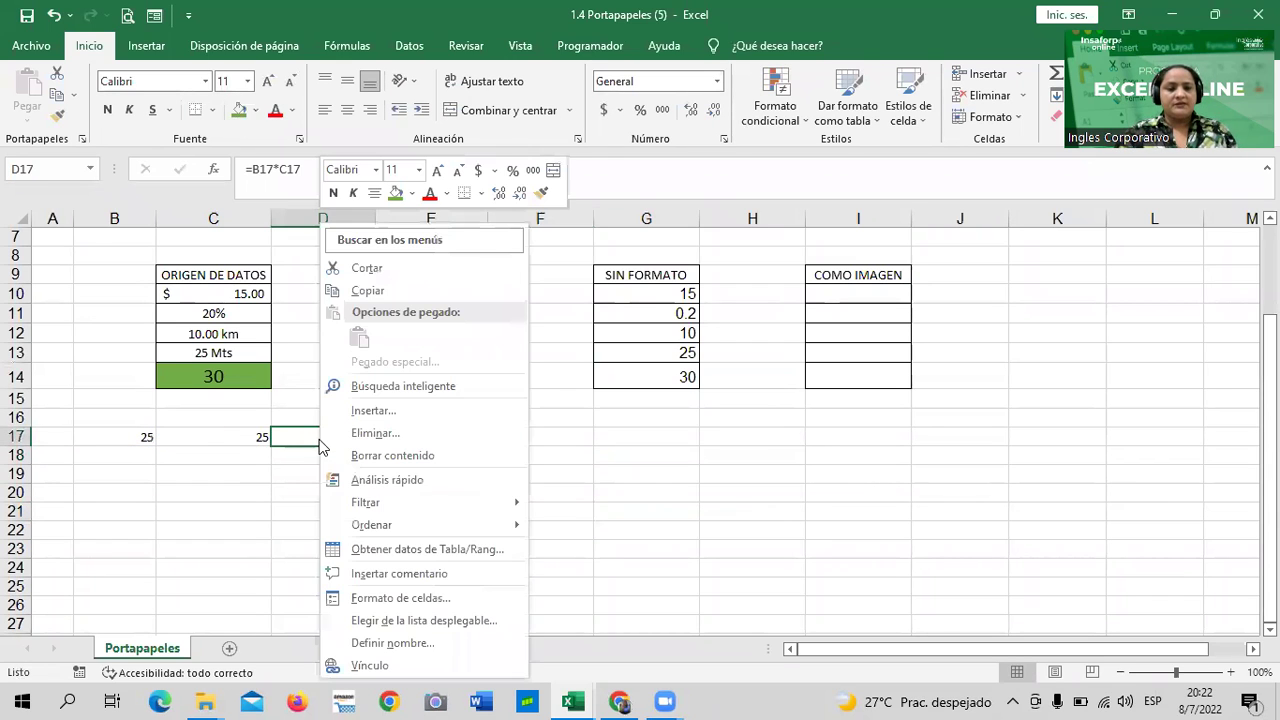
pyautogui.click(352, 289)
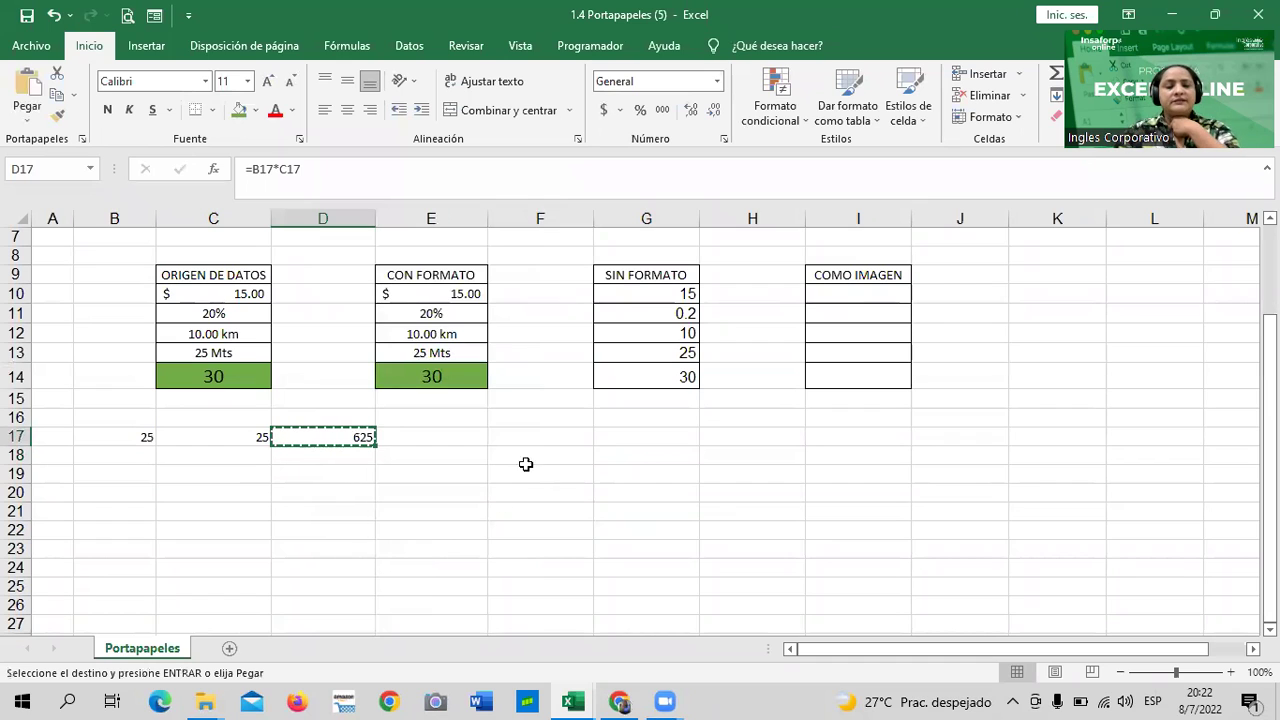
pyautogui.click(623, 434)
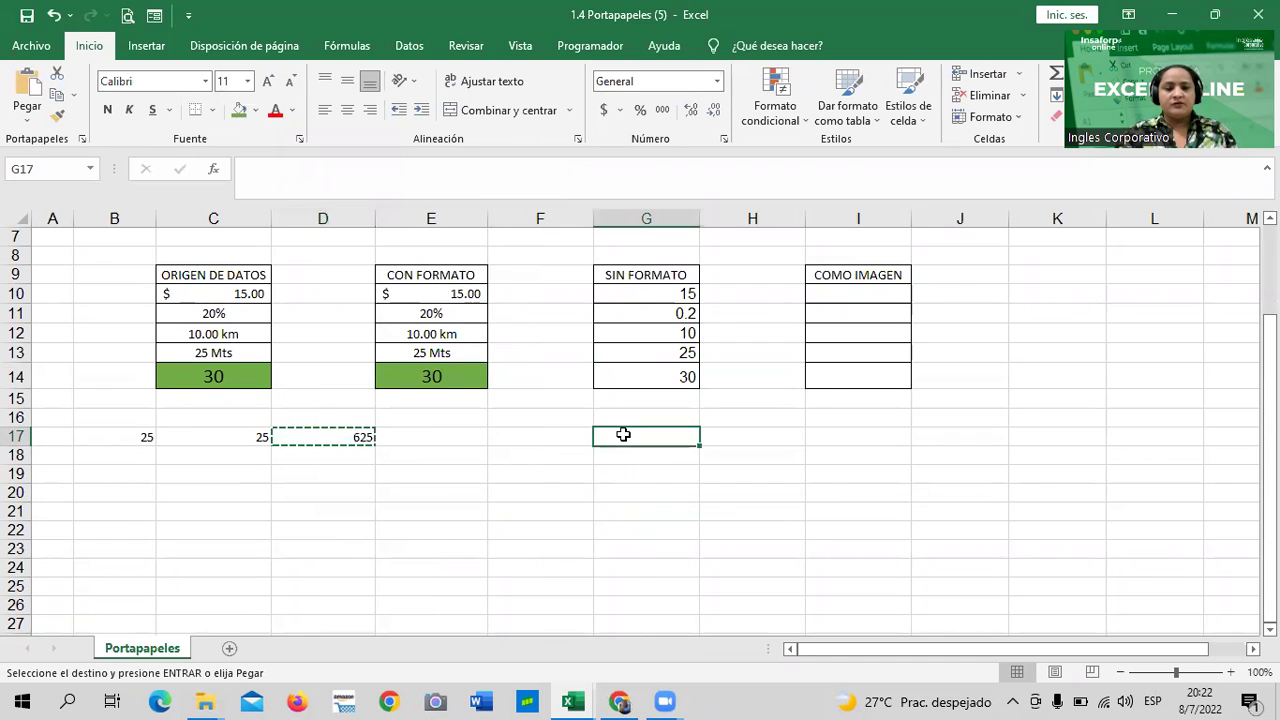
pyautogui.rightClick(623, 438)
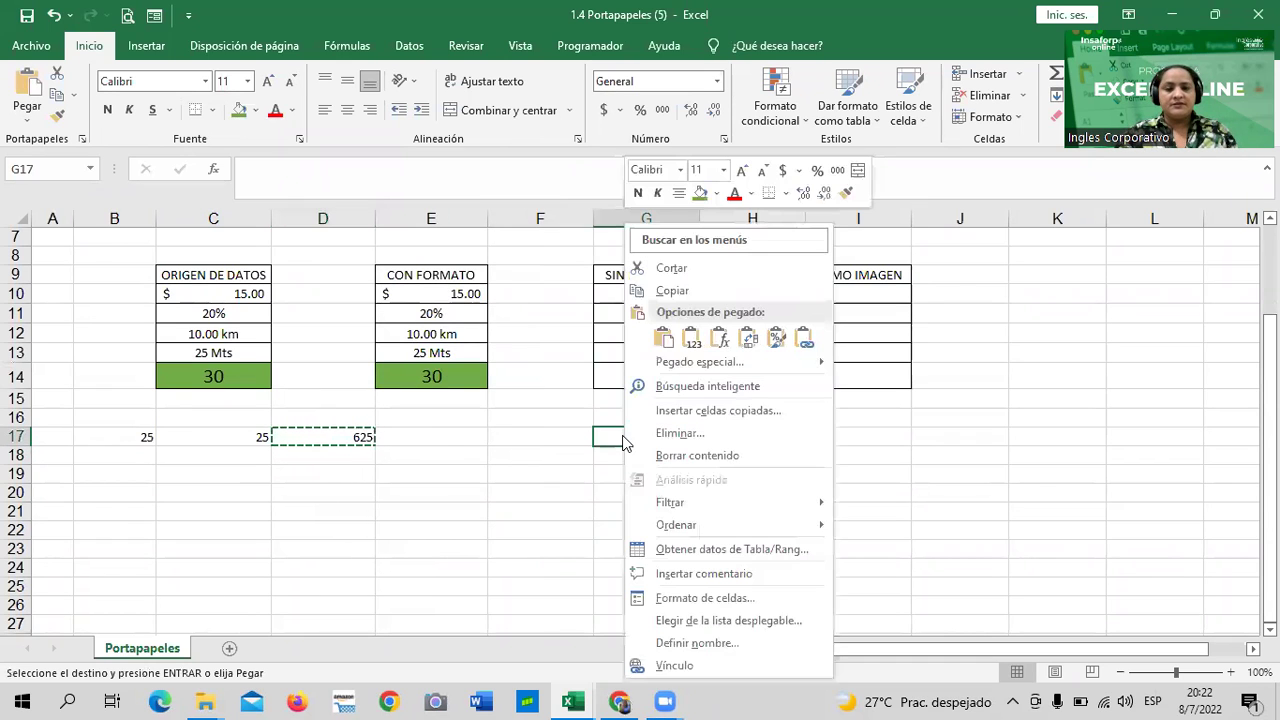
pyautogui.click(663, 340)
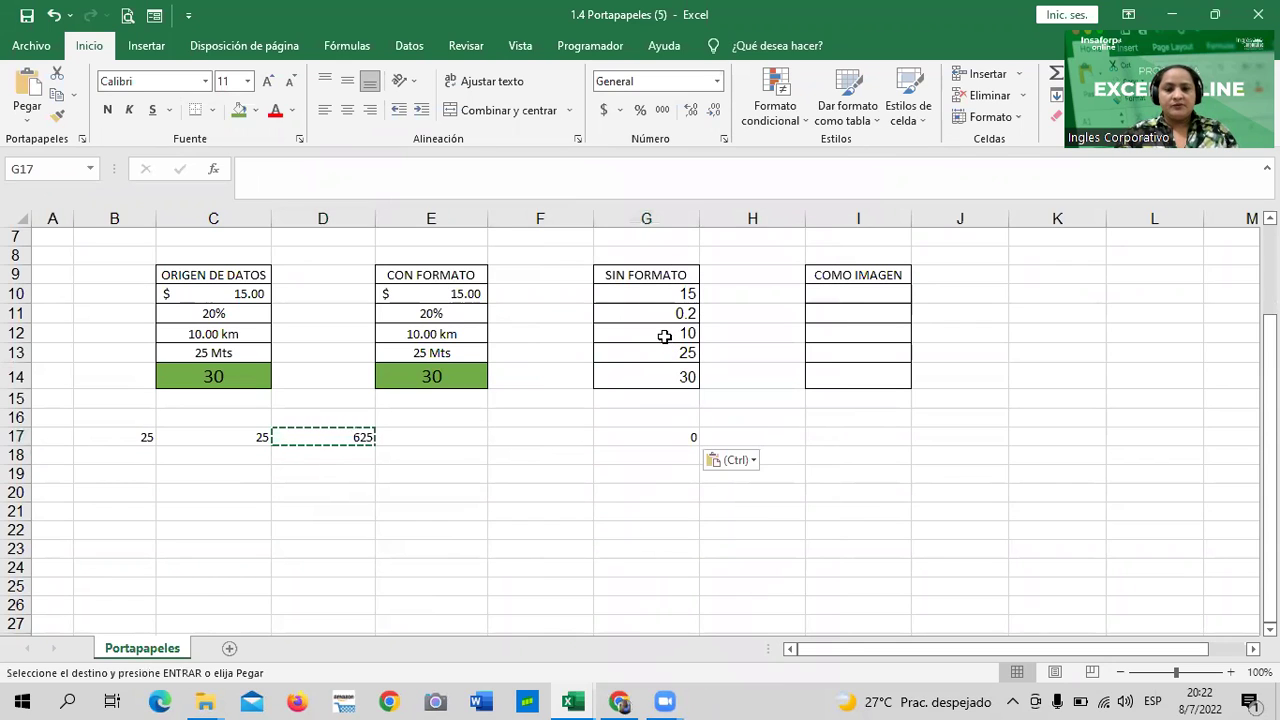
pyautogui.click(632, 503)
pyautogui.press('Escape')
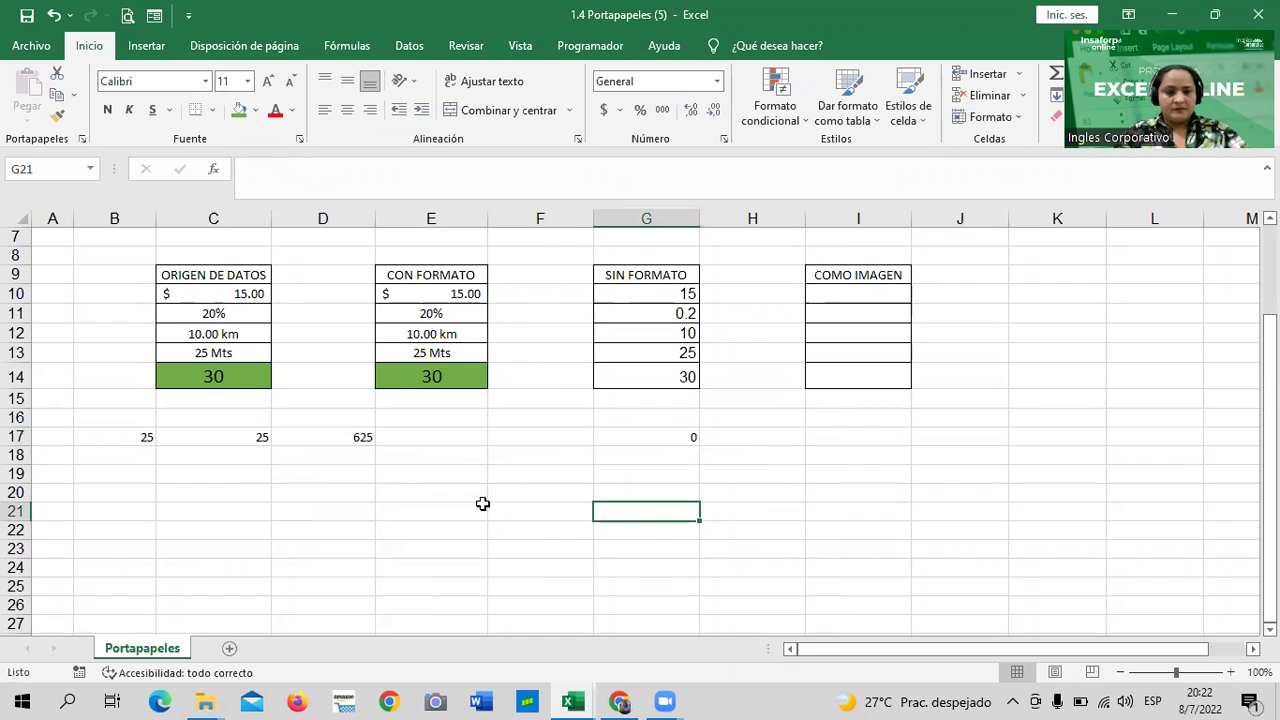
pyautogui.click(354, 437)
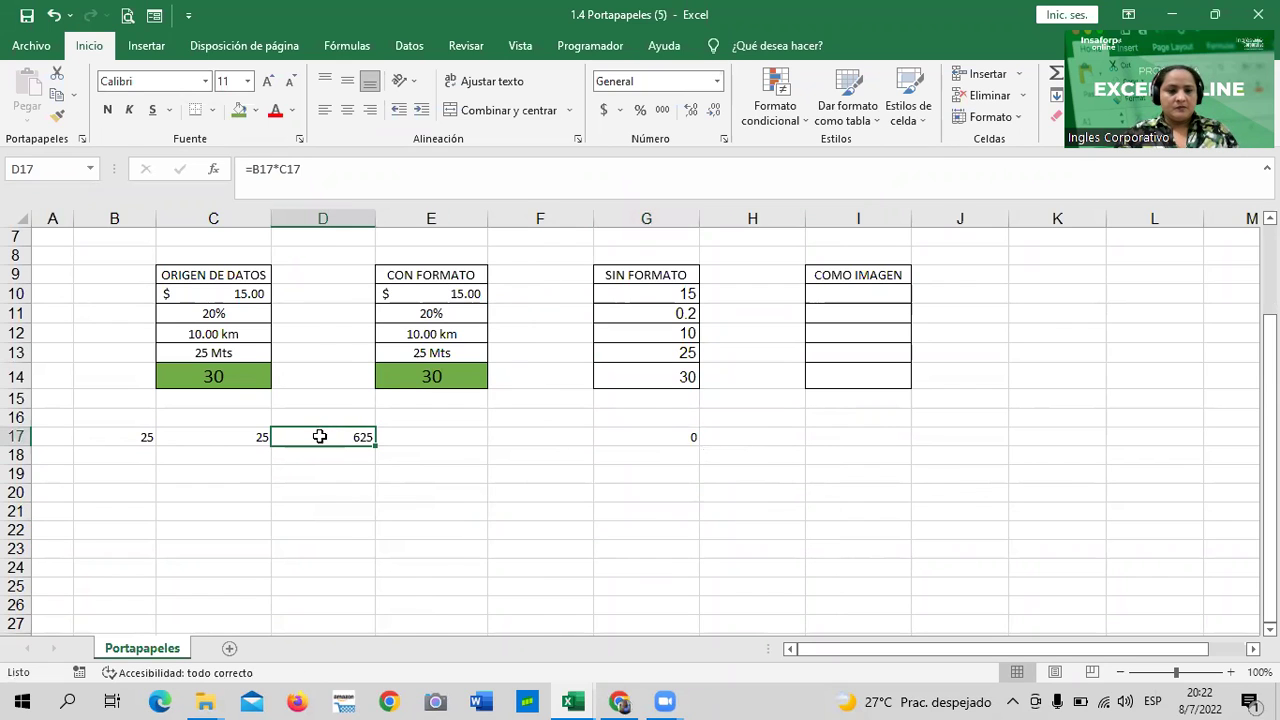
pyautogui.rightClick(320, 437)
pyautogui.click(370, 289)
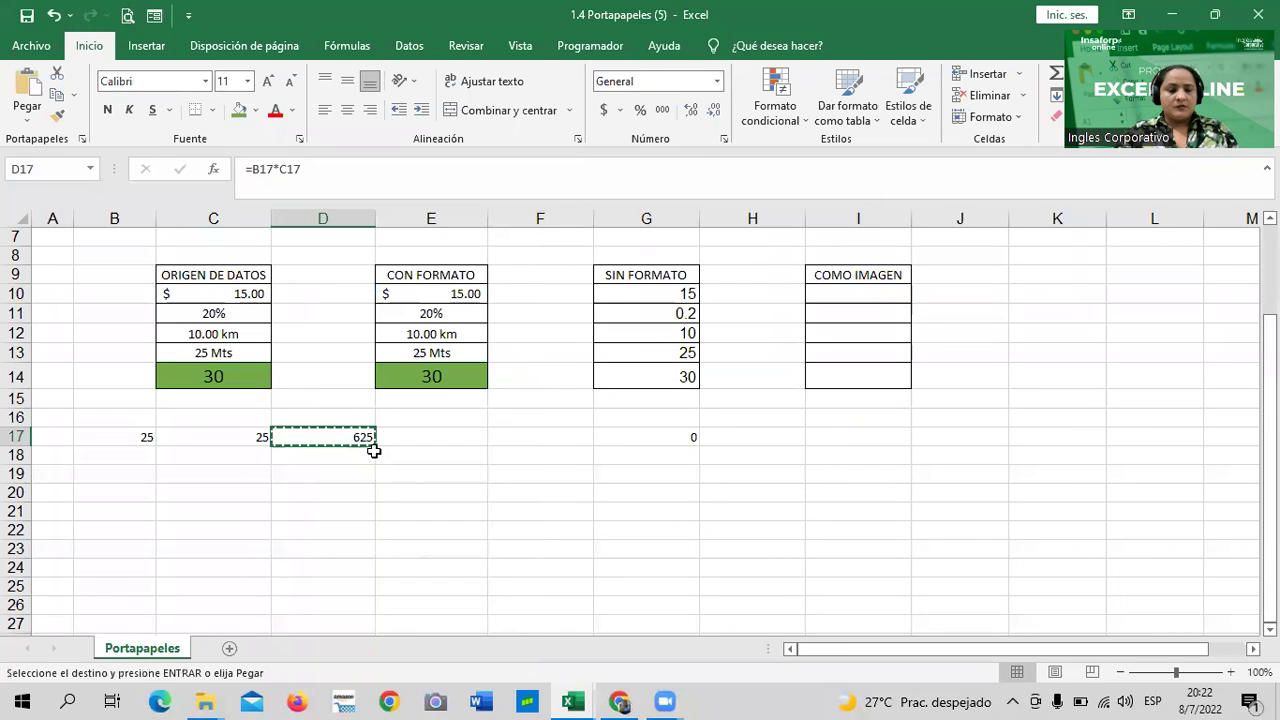
pyautogui.click(317, 541)
pyautogui.rightClick(317, 541)
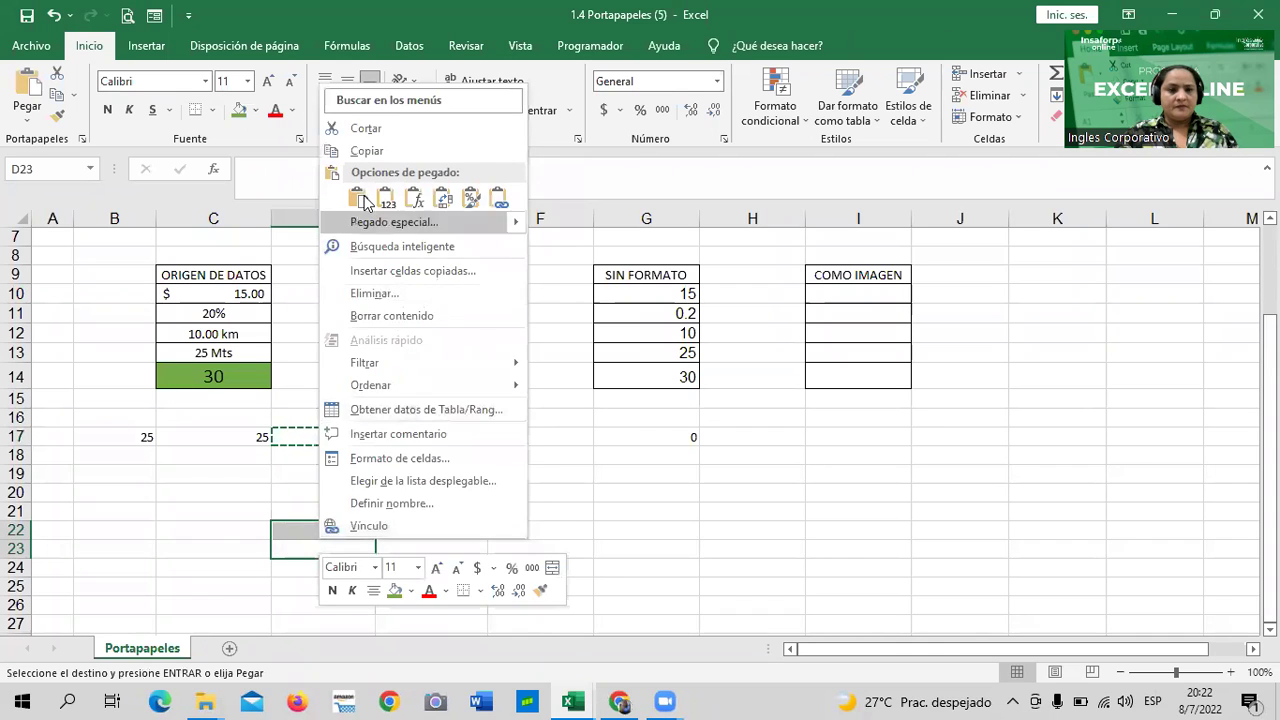
pyautogui.click(362, 200)
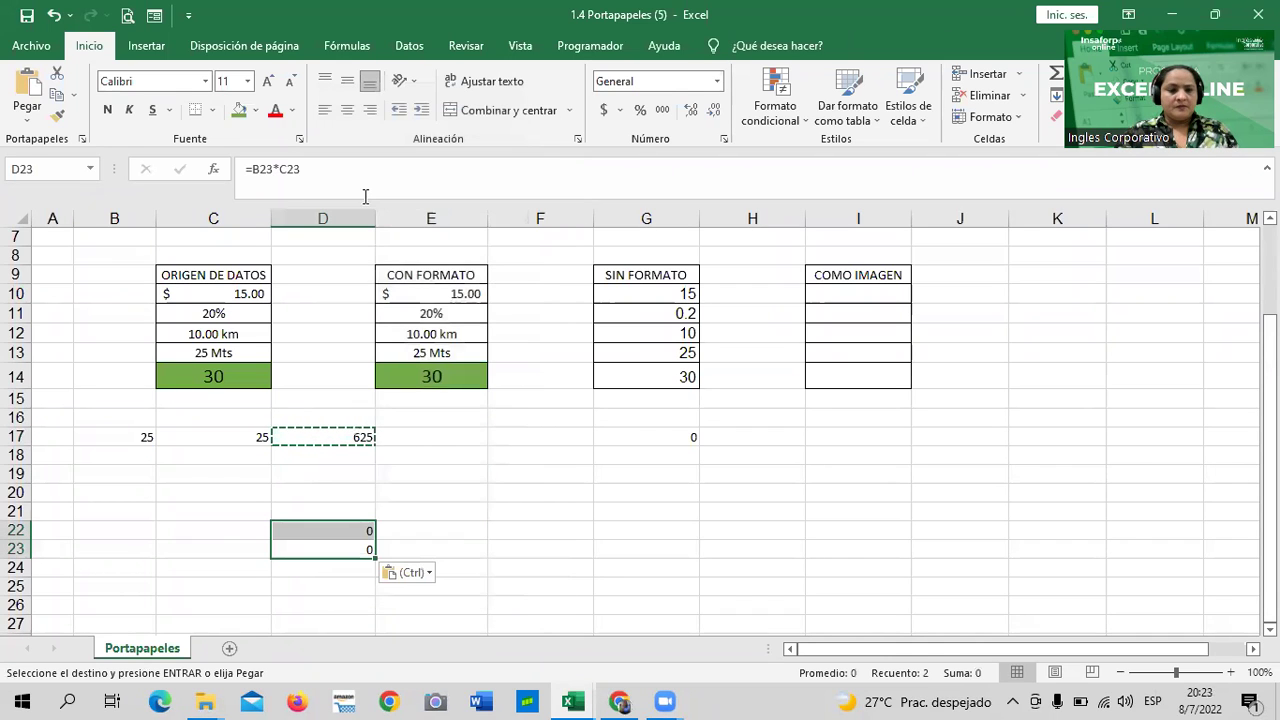
pyautogui.click(534, 525)
pyautogui.click(357, 530)
pyautogui.press('Escape')
pyautogui.click(497, 548)
pyautogui.click(355, 551)
pyautogui.press('Delete')
pyautogui.click(648, 436)
pyautogui.press('Delete')
pyautogui.click(573, 509)
pyautogui.click(349, 440)
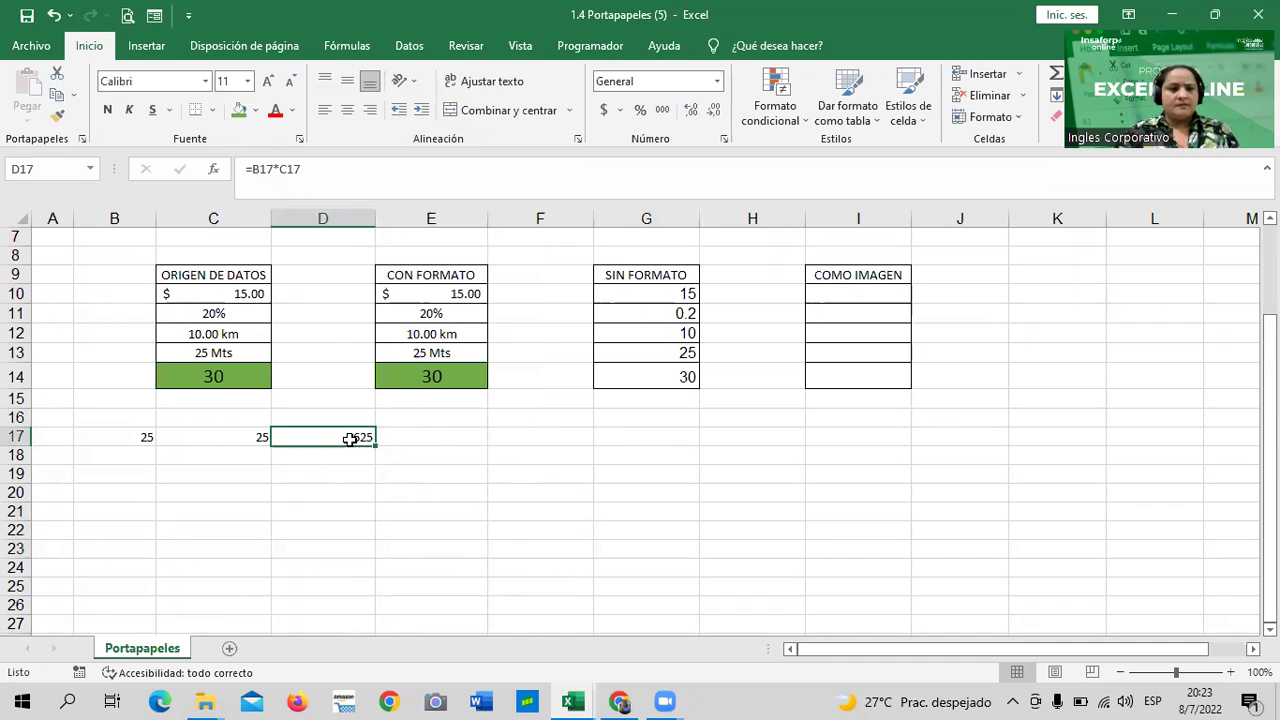
# Copy D17 and preview pasting it into D21 as a value and as a formula.
pyautogui.rightClick(349, 440)
pyautogui.click(404, 289)
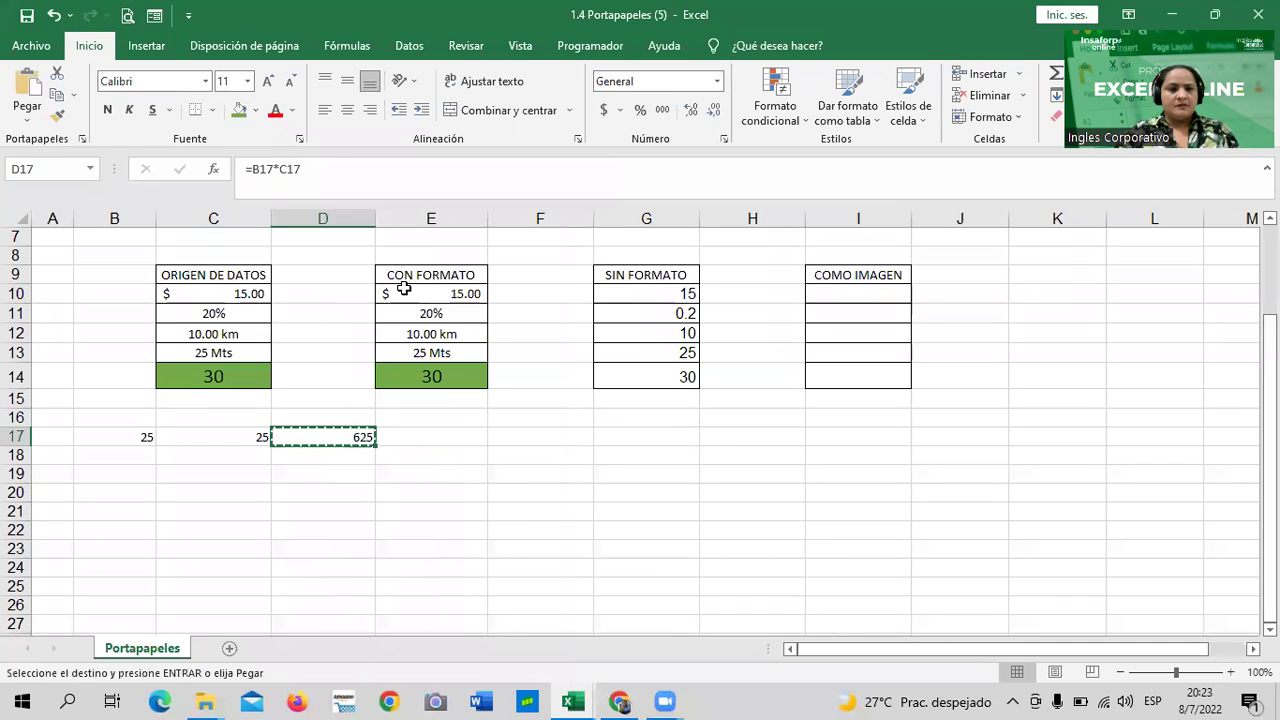
pyautogui.click(335, 516)
pyautogui.rightClick(336, 518)
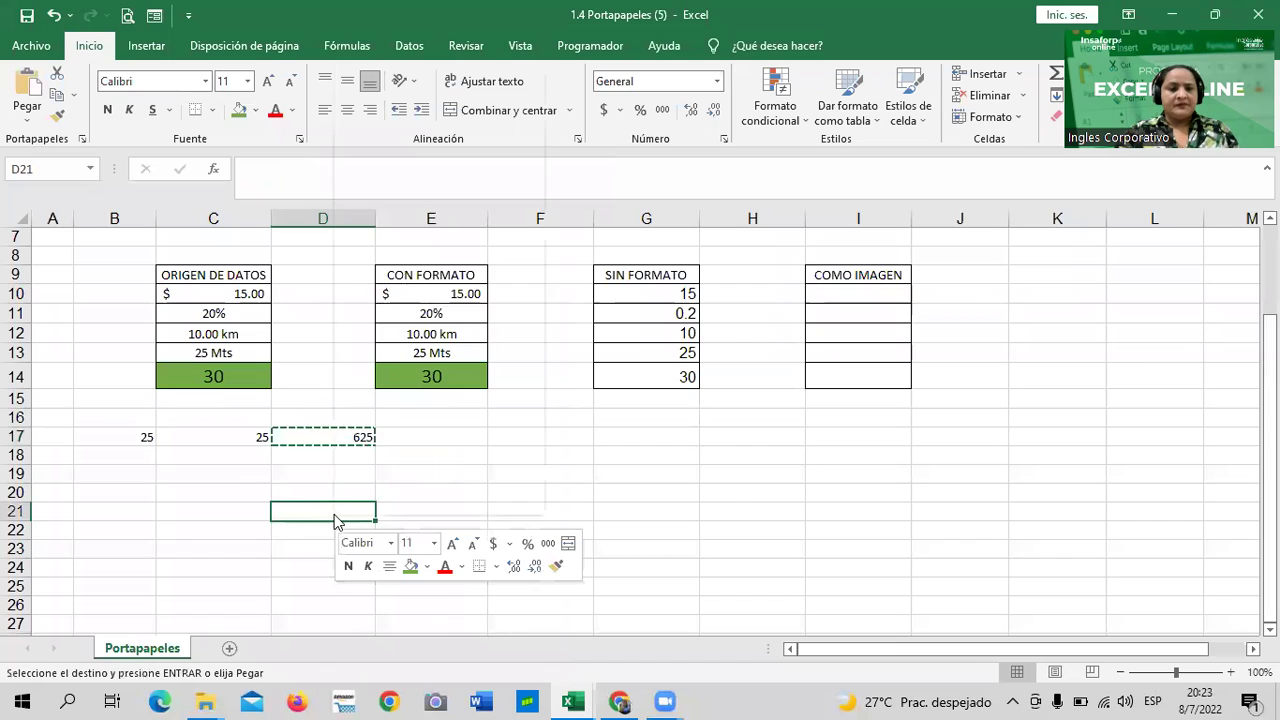
pyautogui.click(408, 178)
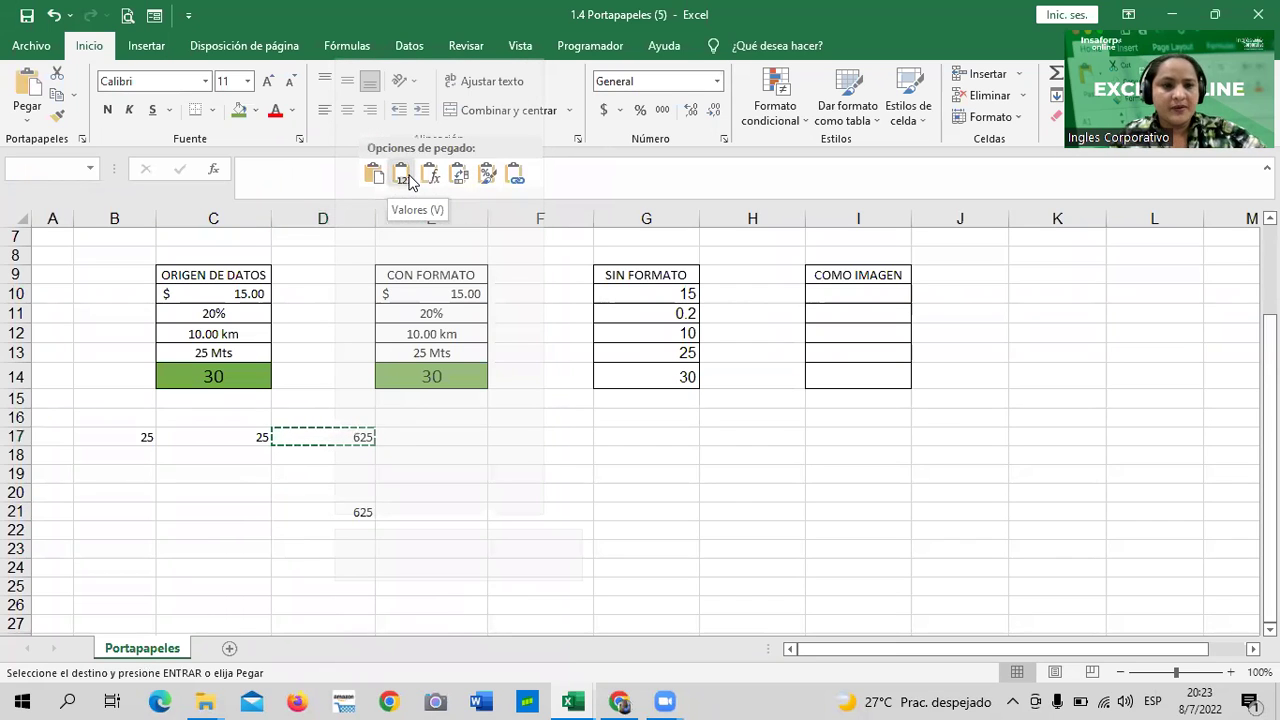
pyautogui.rightClick(336, 518)
pyautogui.click(373, 176)
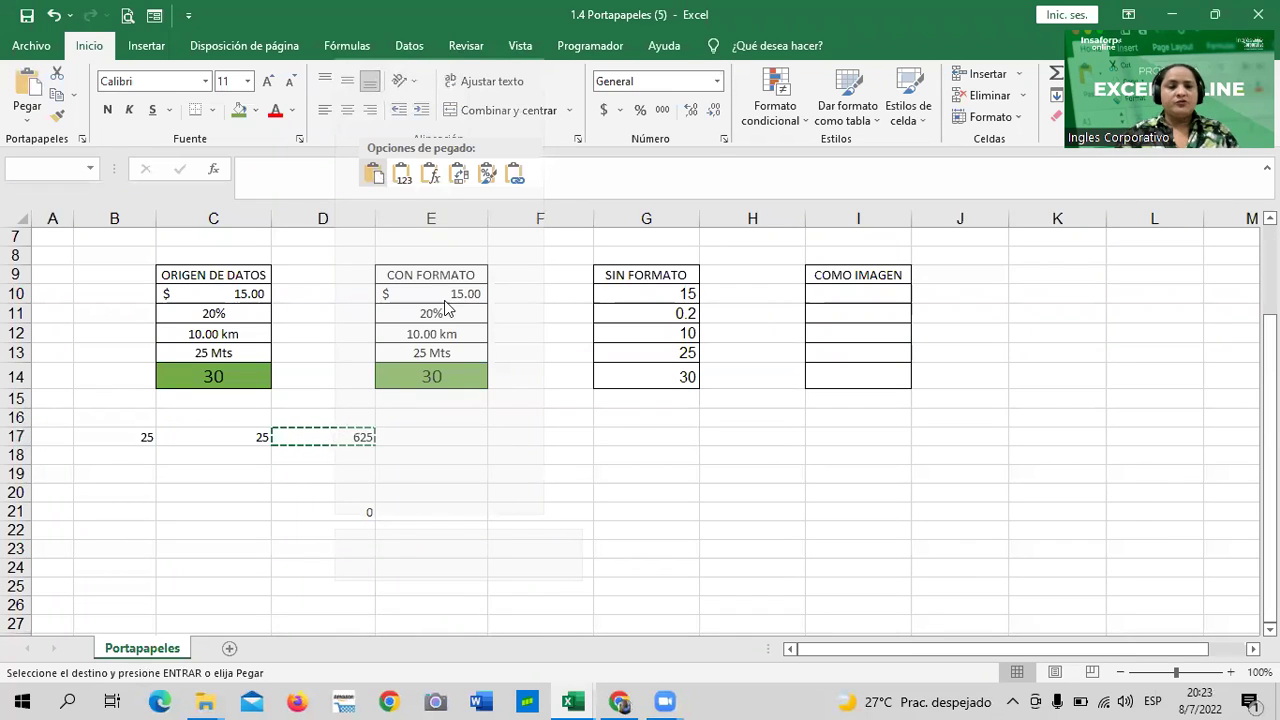
# Paste the formula into D21 and inspect it as =B21*C21.
pyautogui.click(376, 174)
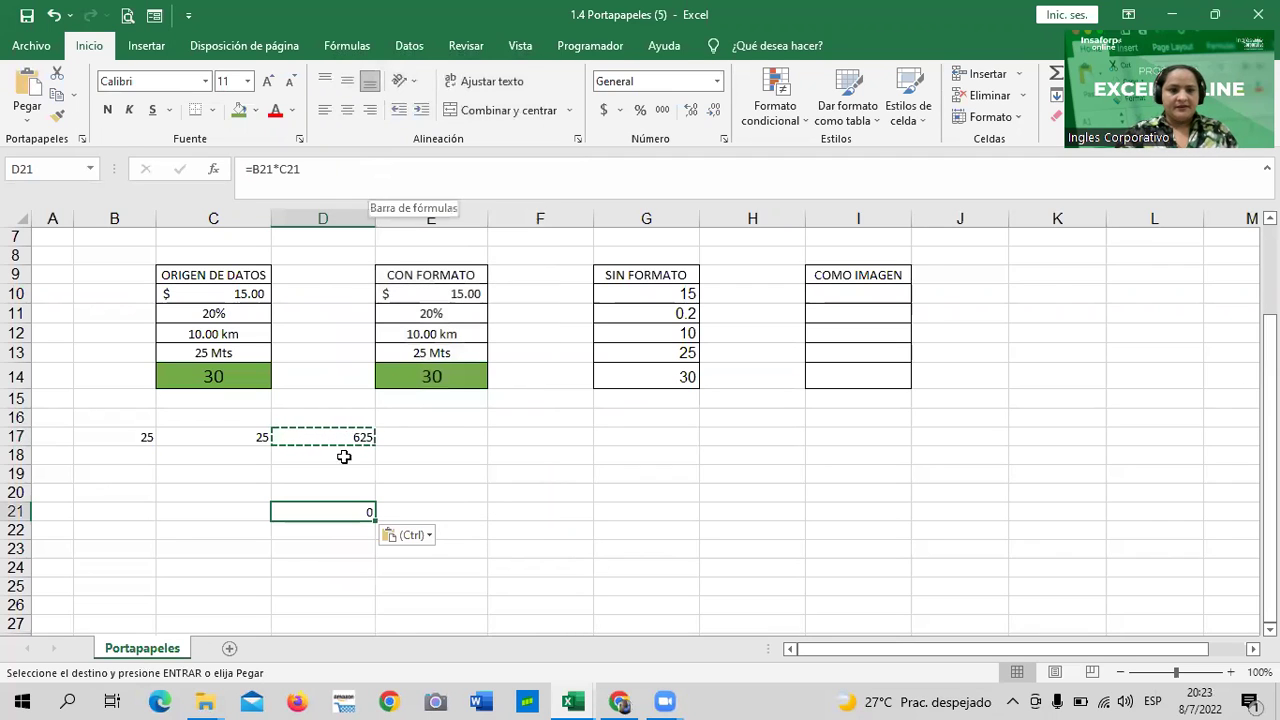
pyautogui.press('Escape')
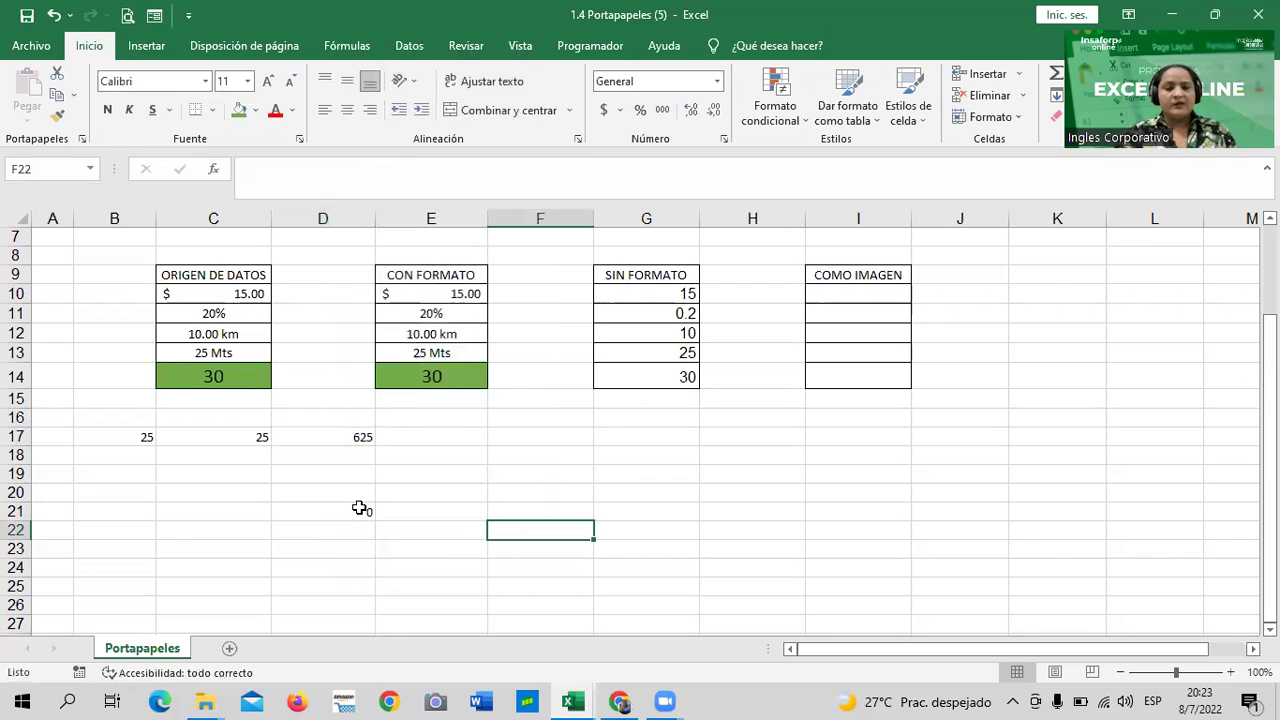
pyautogui.click(359, 509)
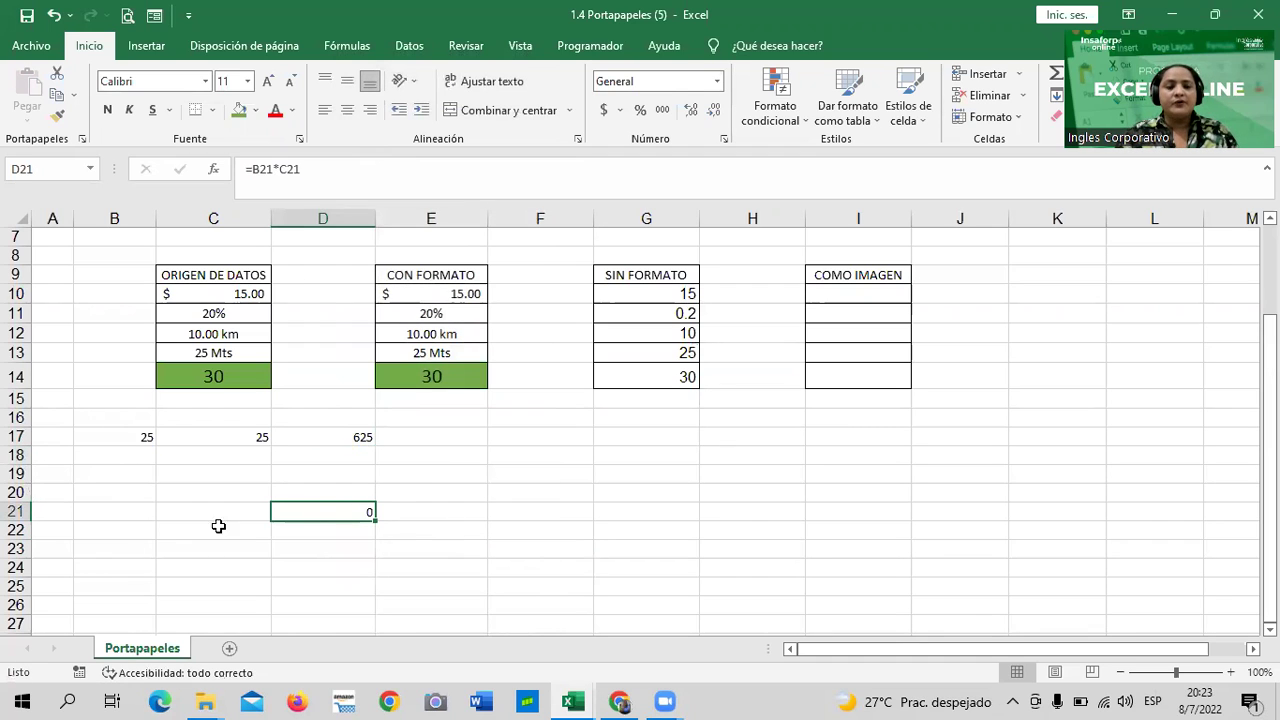
pyautogui.click(344, 169)
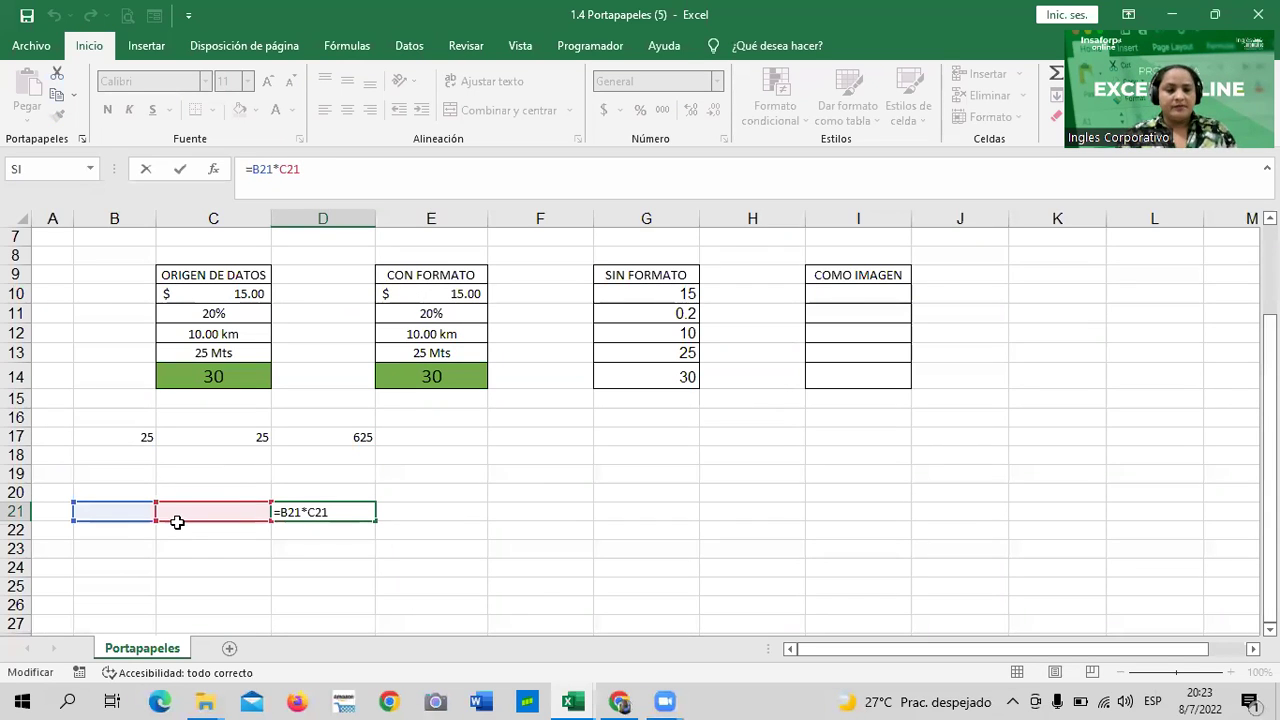
pyautogui.click(354, 441)
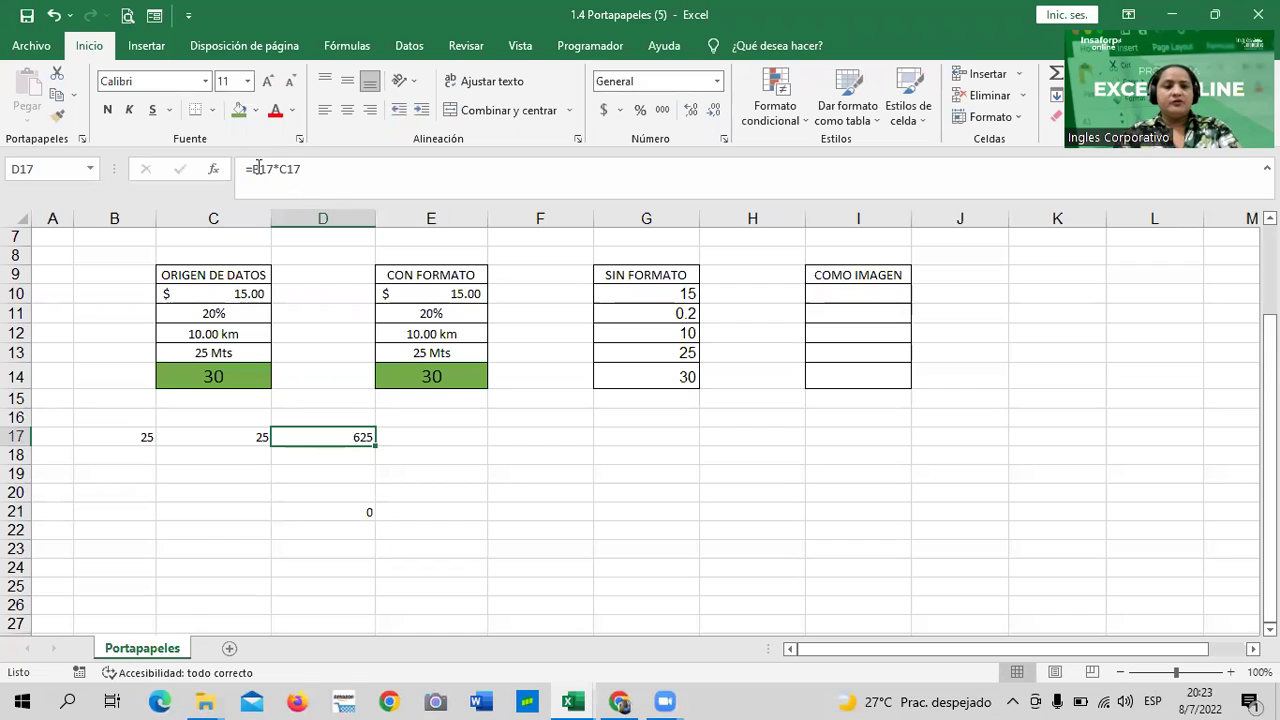
pyautogui.click(314, 511)
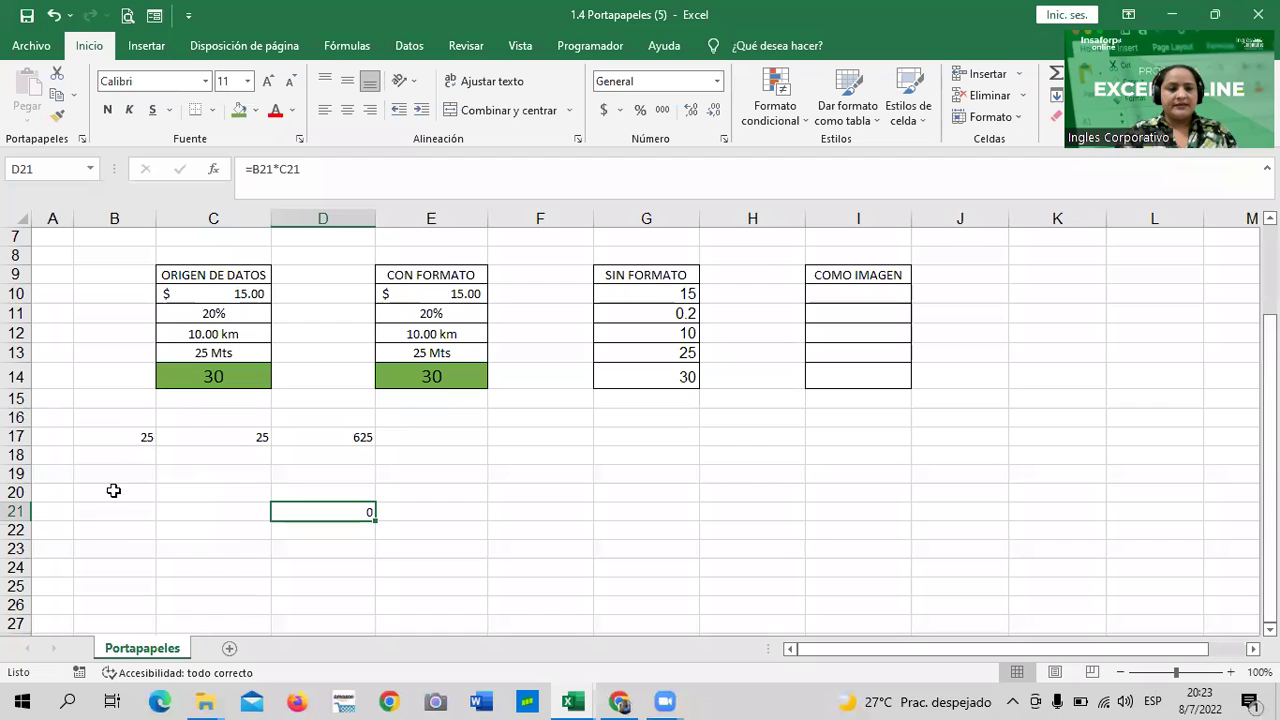
pyautogui.click(305, 169)
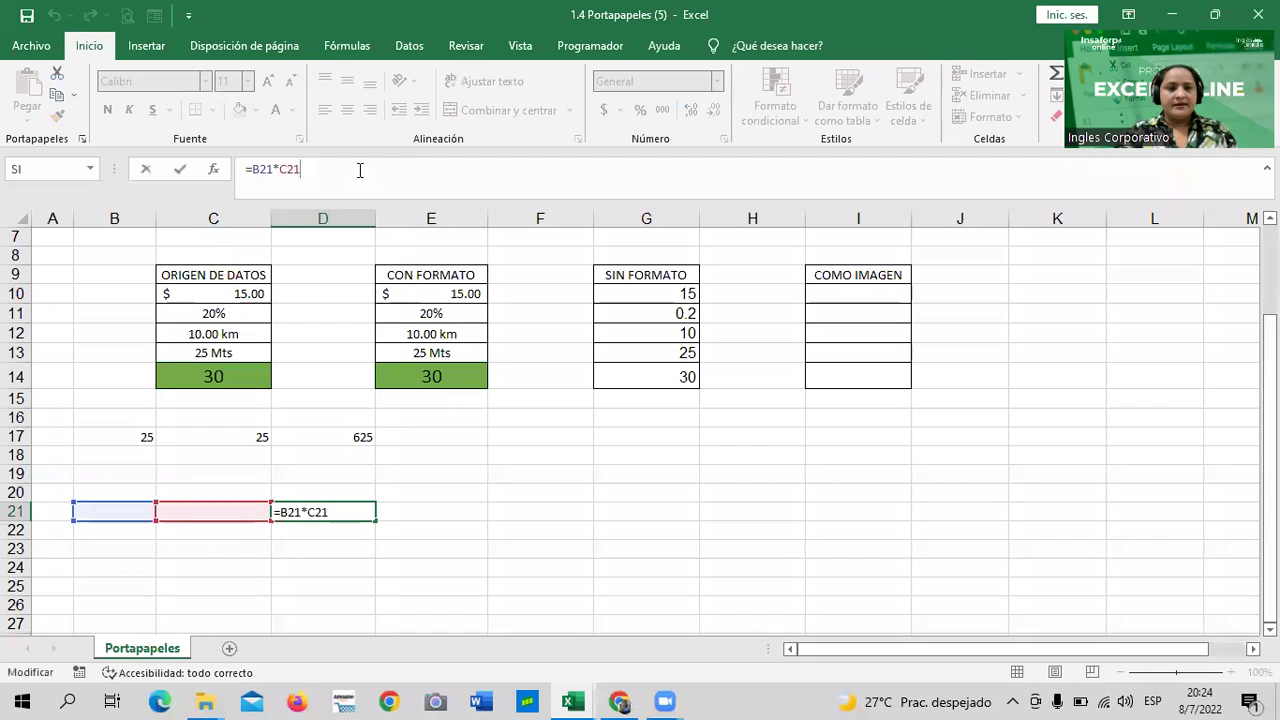
pyautogui.press('Return')
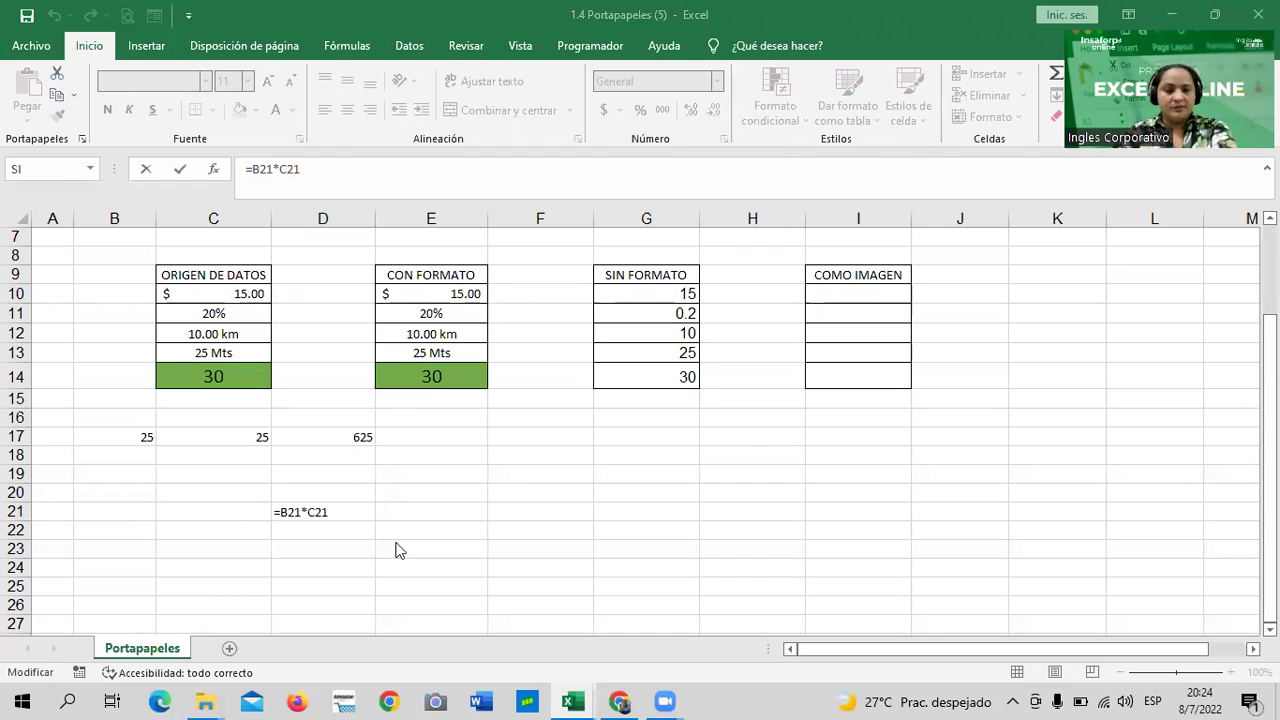
pyautogui.click(352, 162)
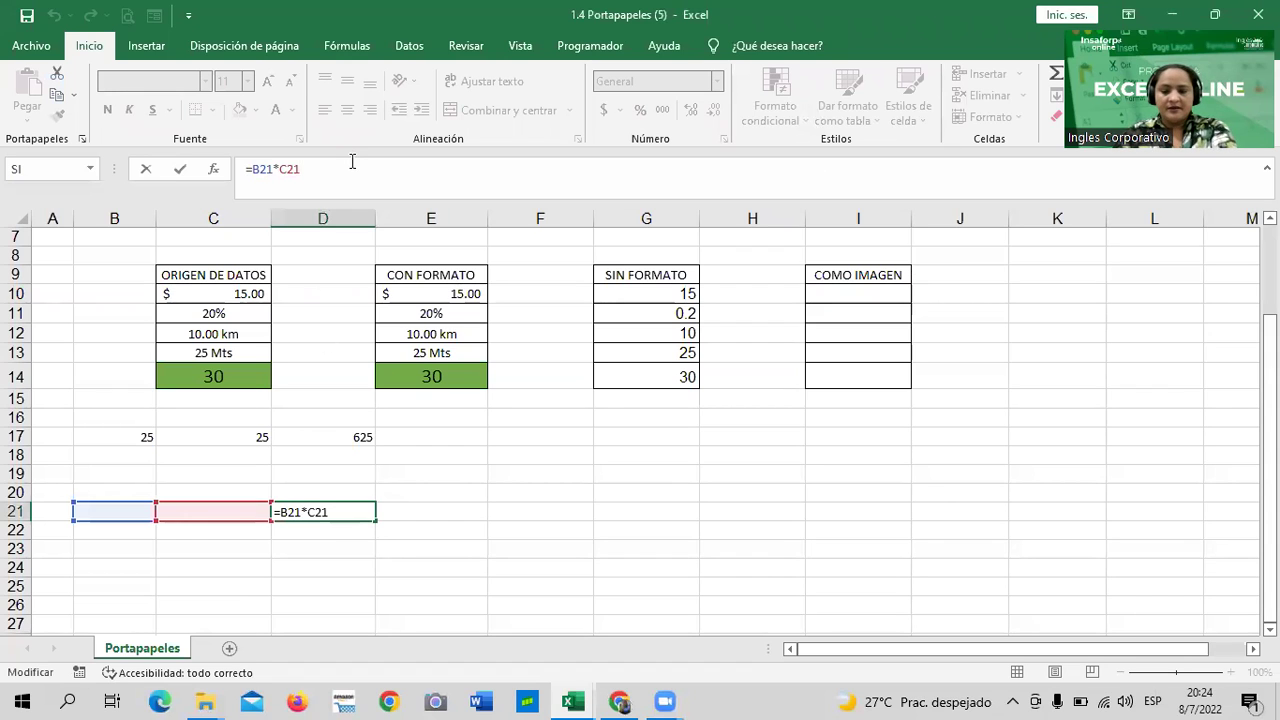
pyautogui.press('Return')
pyautogui.click(457, 569)
pyautogui.click(348, 509)
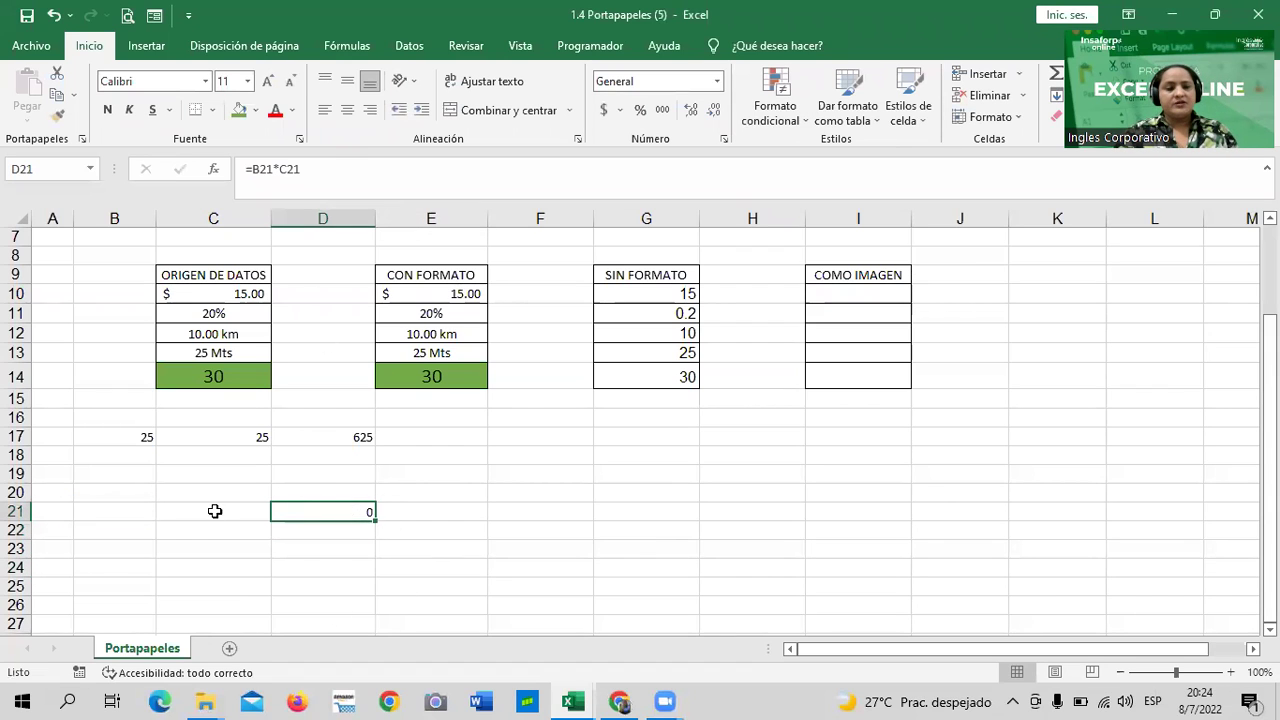
pyautogui.click(352, 170)
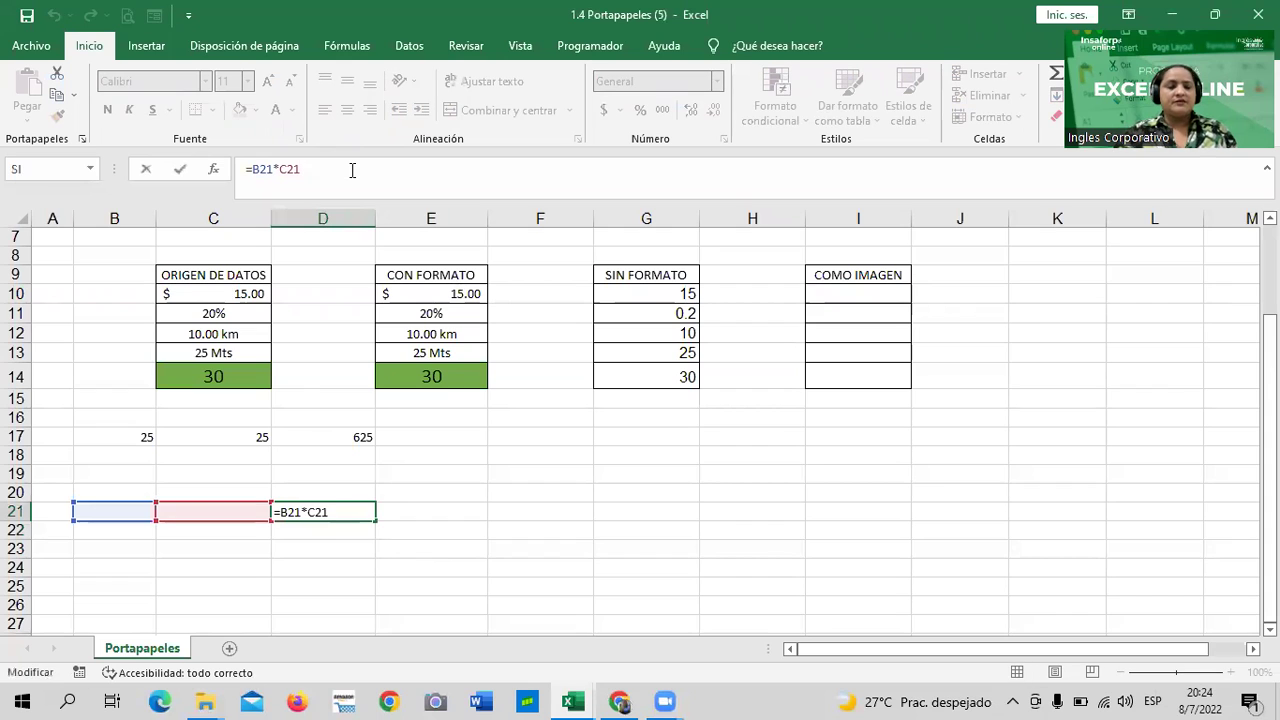
pyautogui.press('Return')
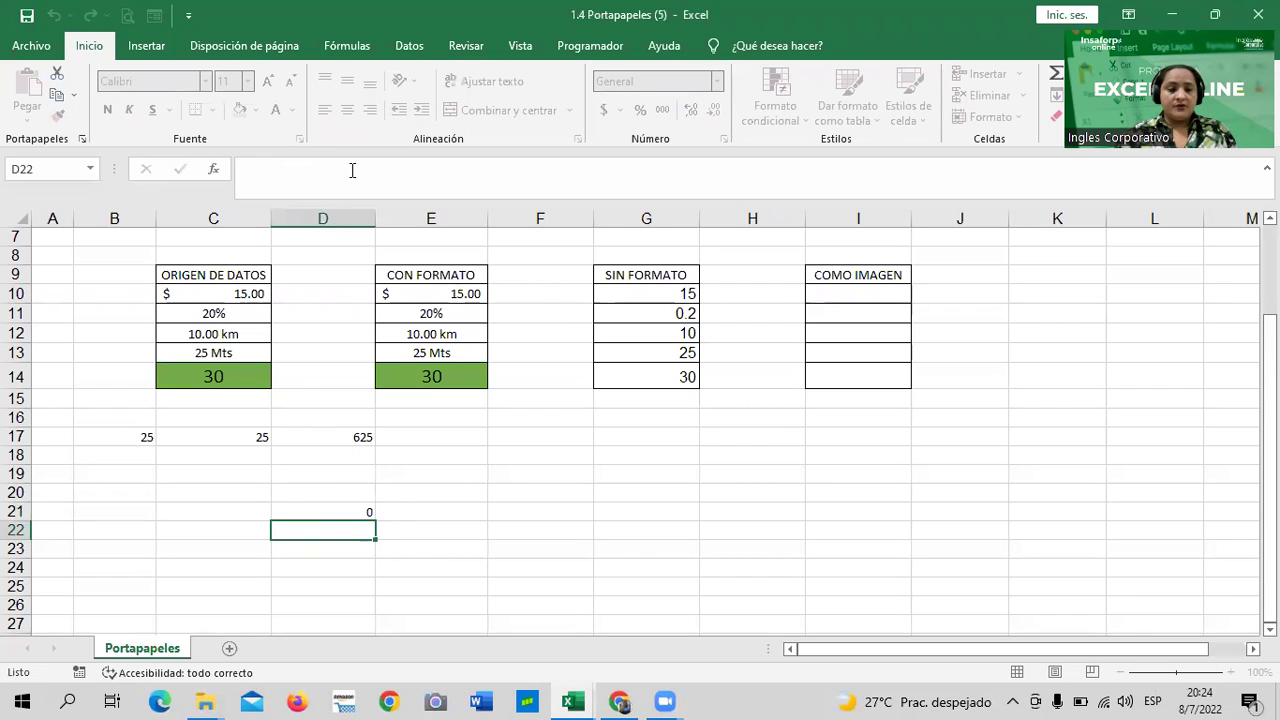
pyautogui.click(447, 531)
pyautogui.click(342, 436)
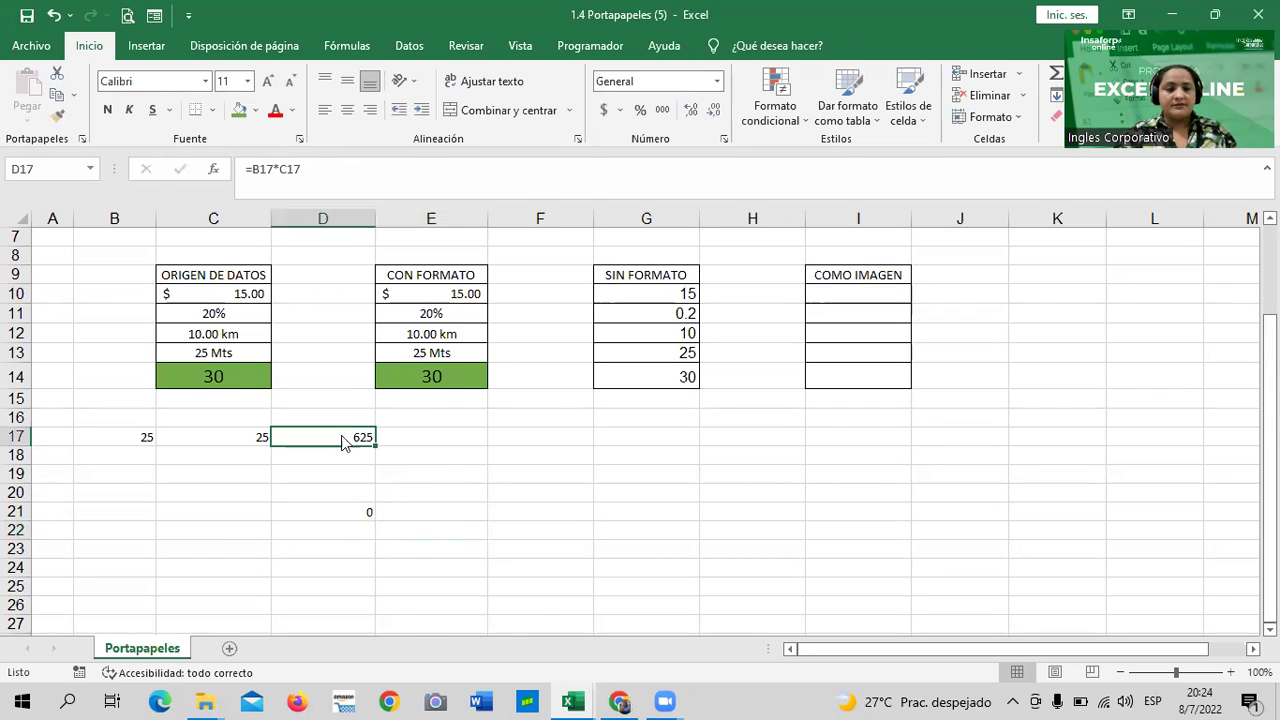
pyautogui.rightClick(344, 436)
pyautogui.click(400, 288)
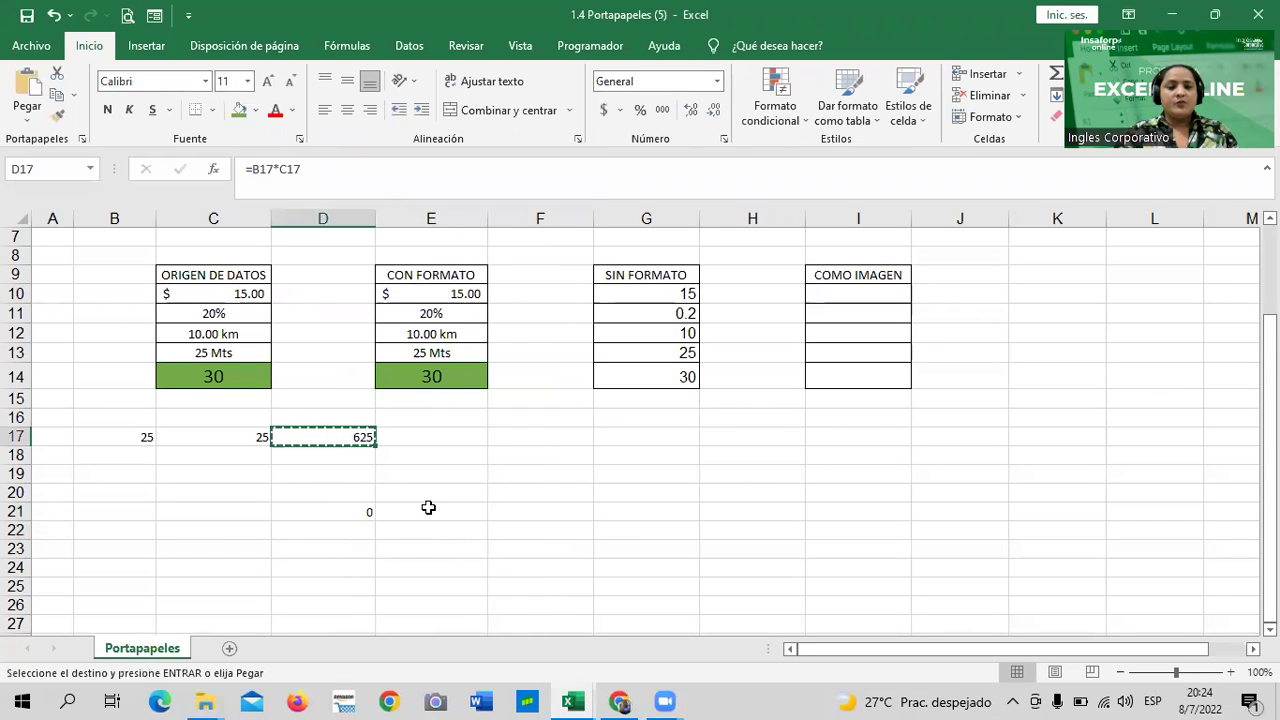
pyautogui.click(428, 510)
pyautogui.rightClick(431, 519)
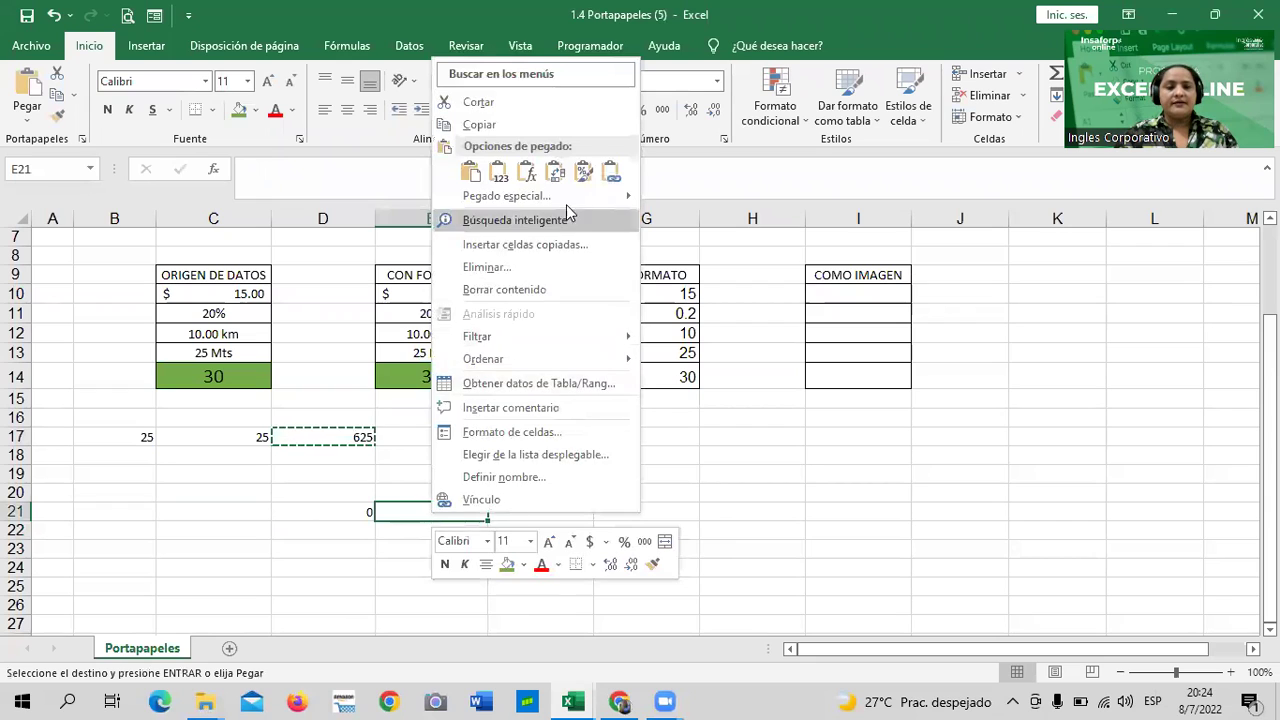
pyautogui.click(499, 174)
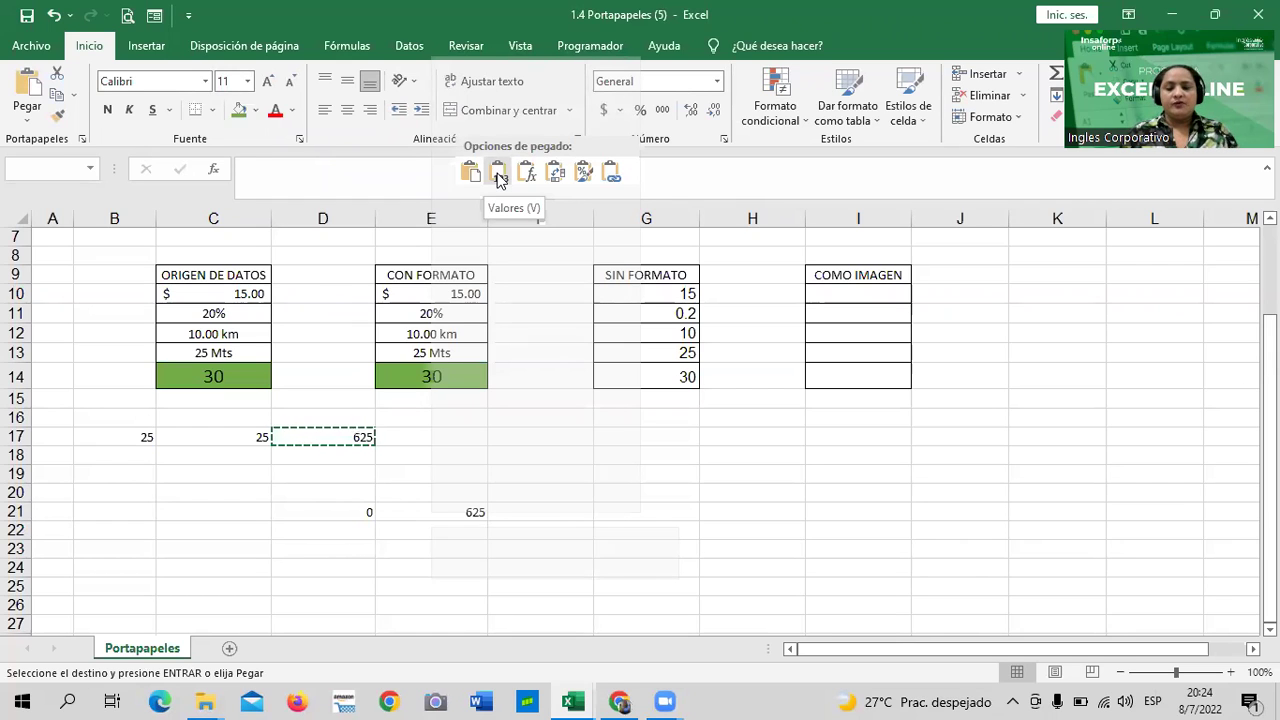
pyautogui.click(499, 177)
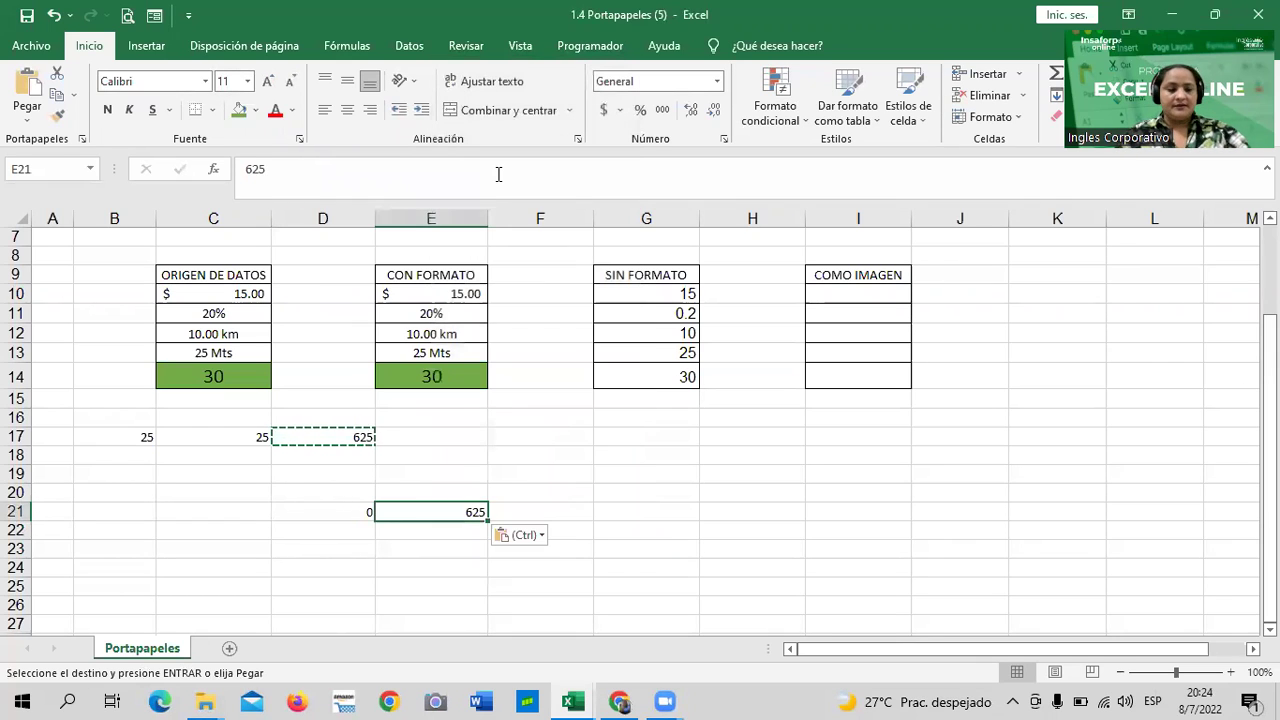
pyautogui.press('Escape')
pyautogui.click(656, 548)
pyautogui.click(455, 516)
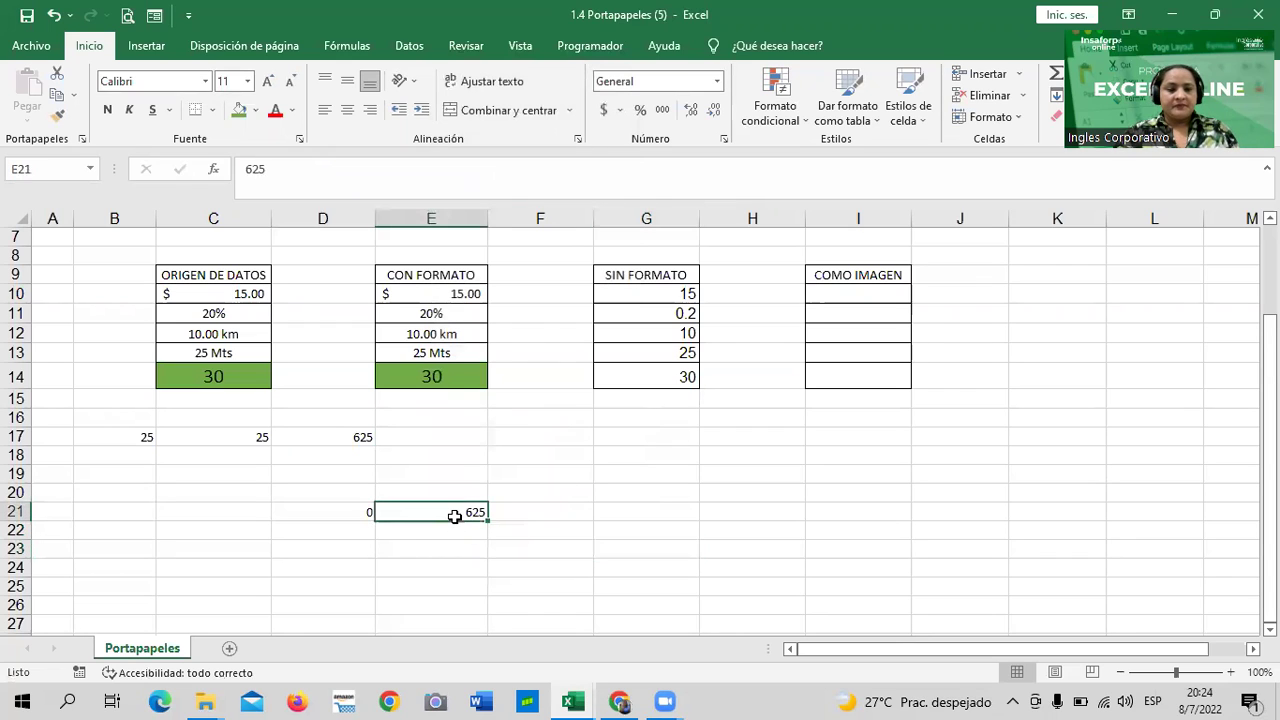
pyautogui.click(682, 513)
pyautogui.click(434, 511)
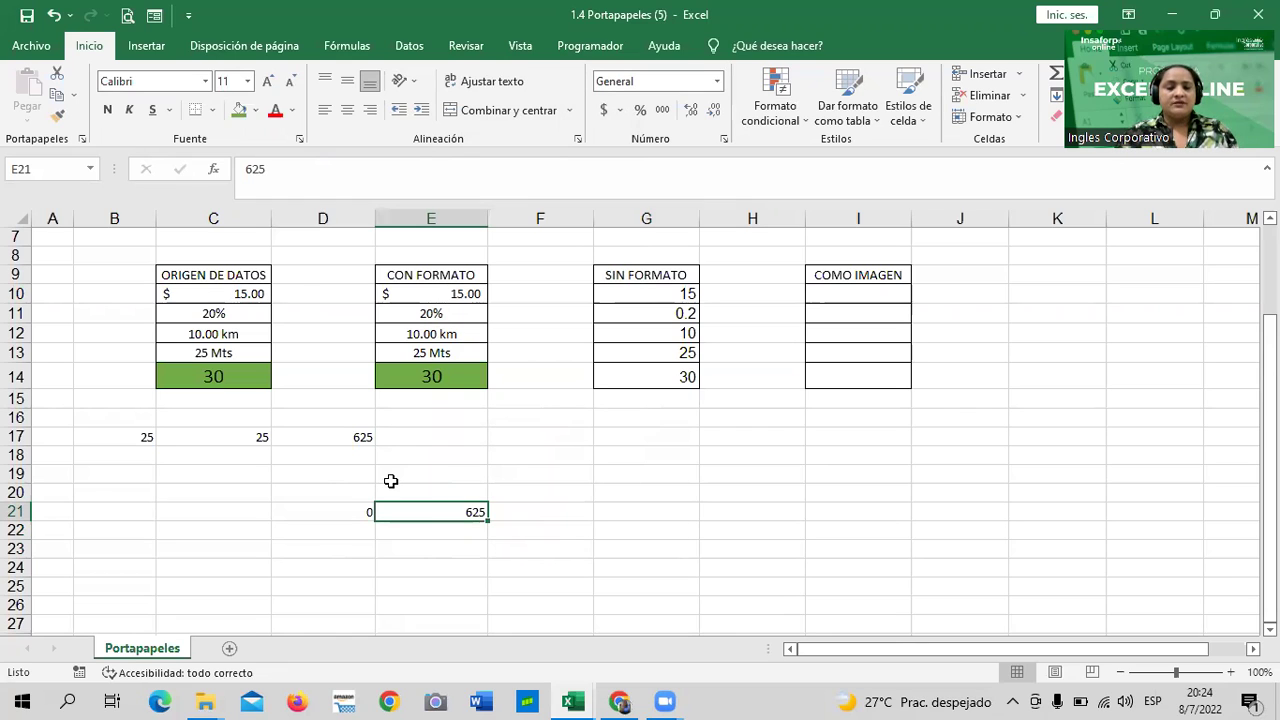
pyautogui.click(292, 170)
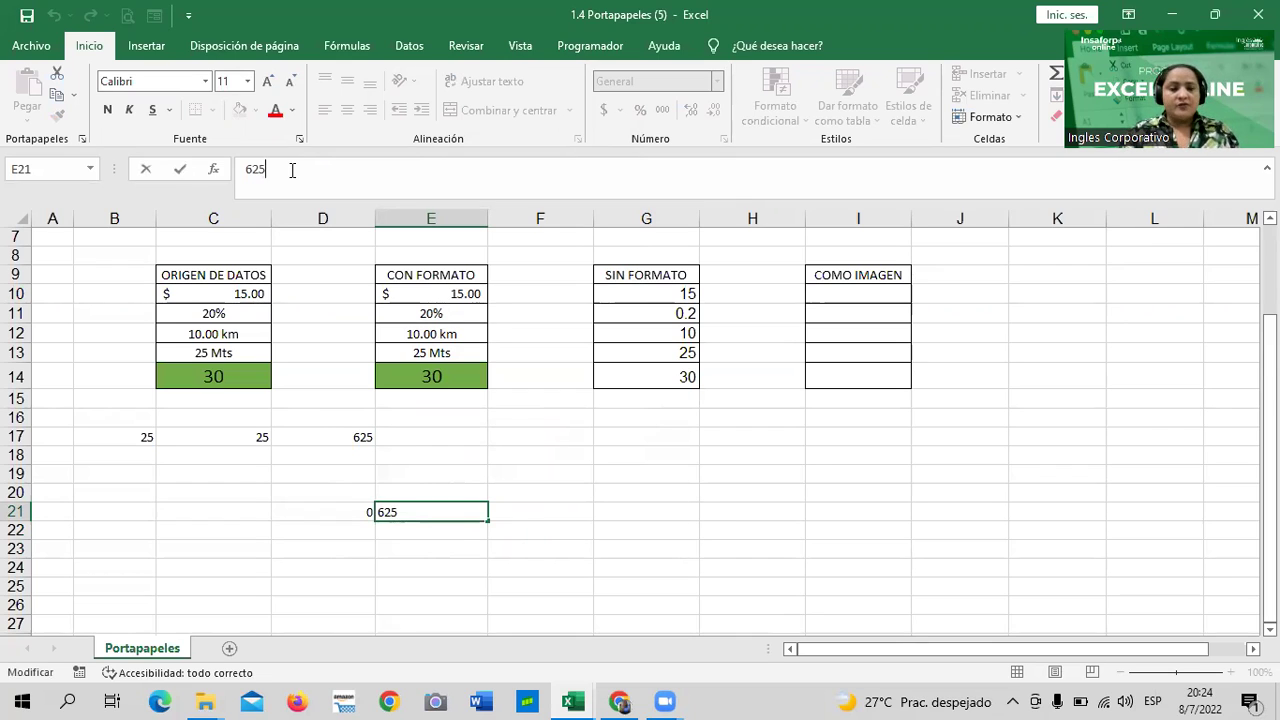
pyautogui.press('Return')
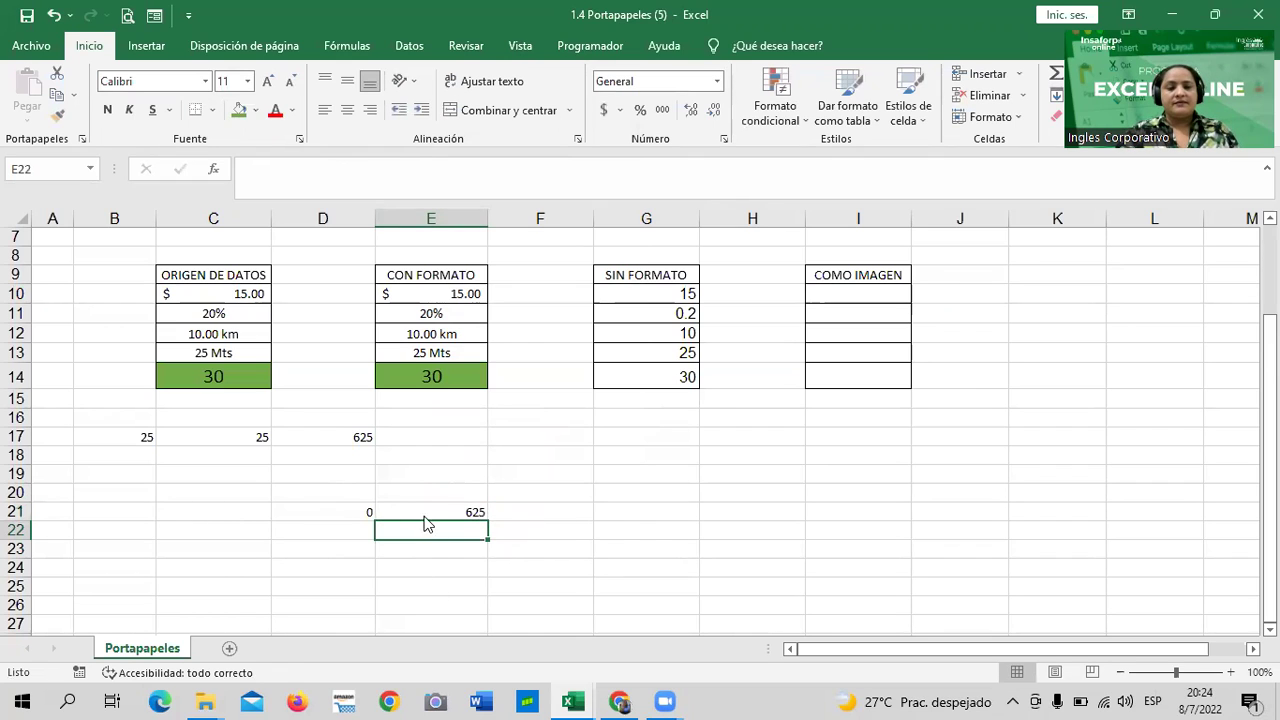
pyautogui.click(425, 510)
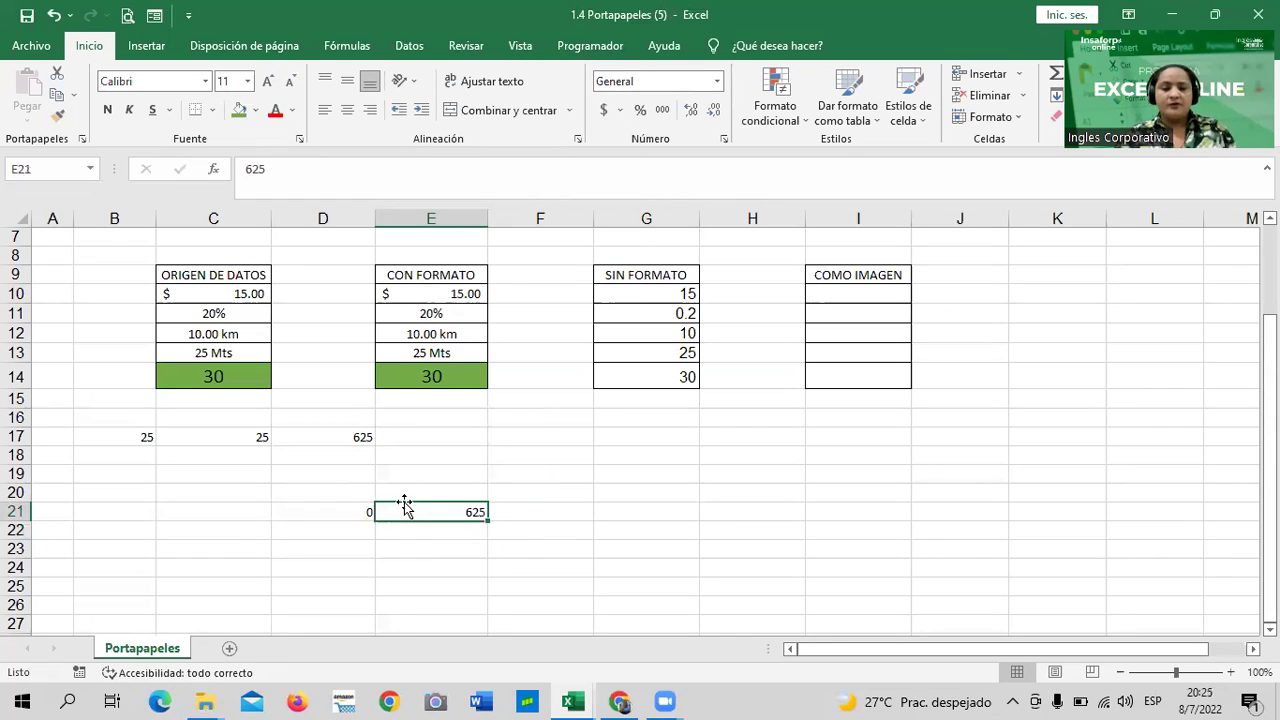
pyautogui.click(342, 437)
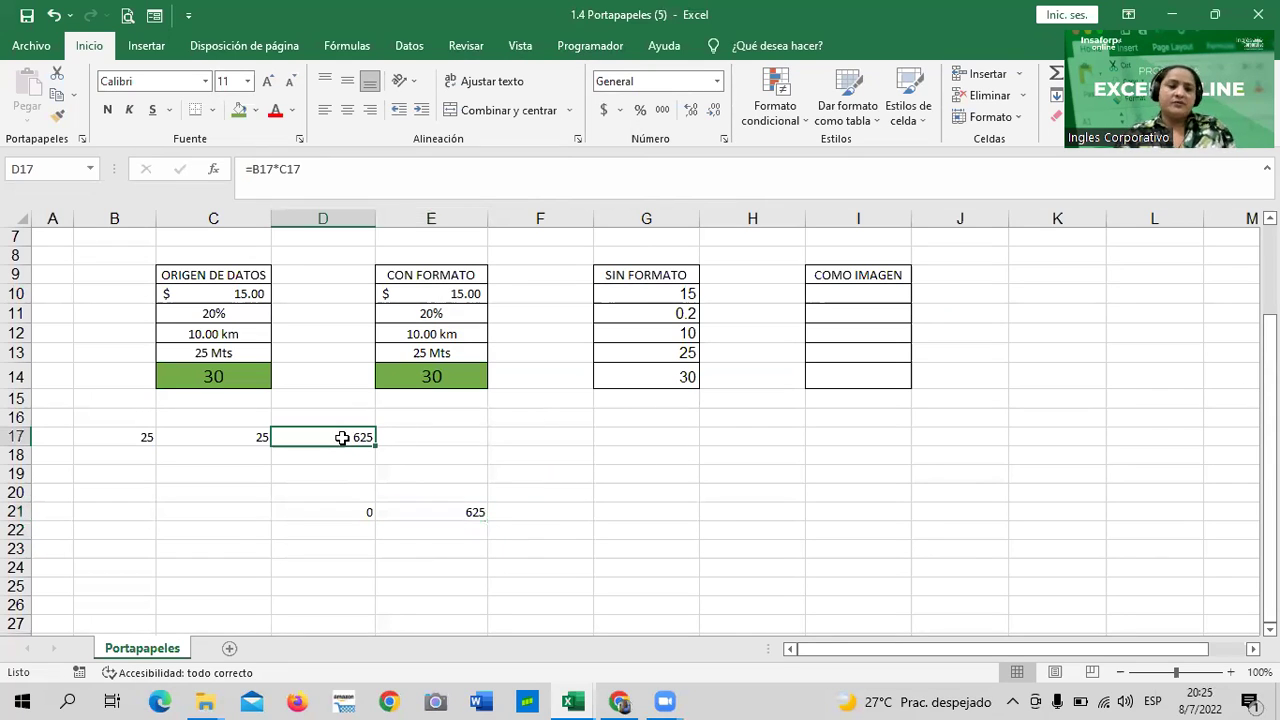
pyautogui.click(430, 511)
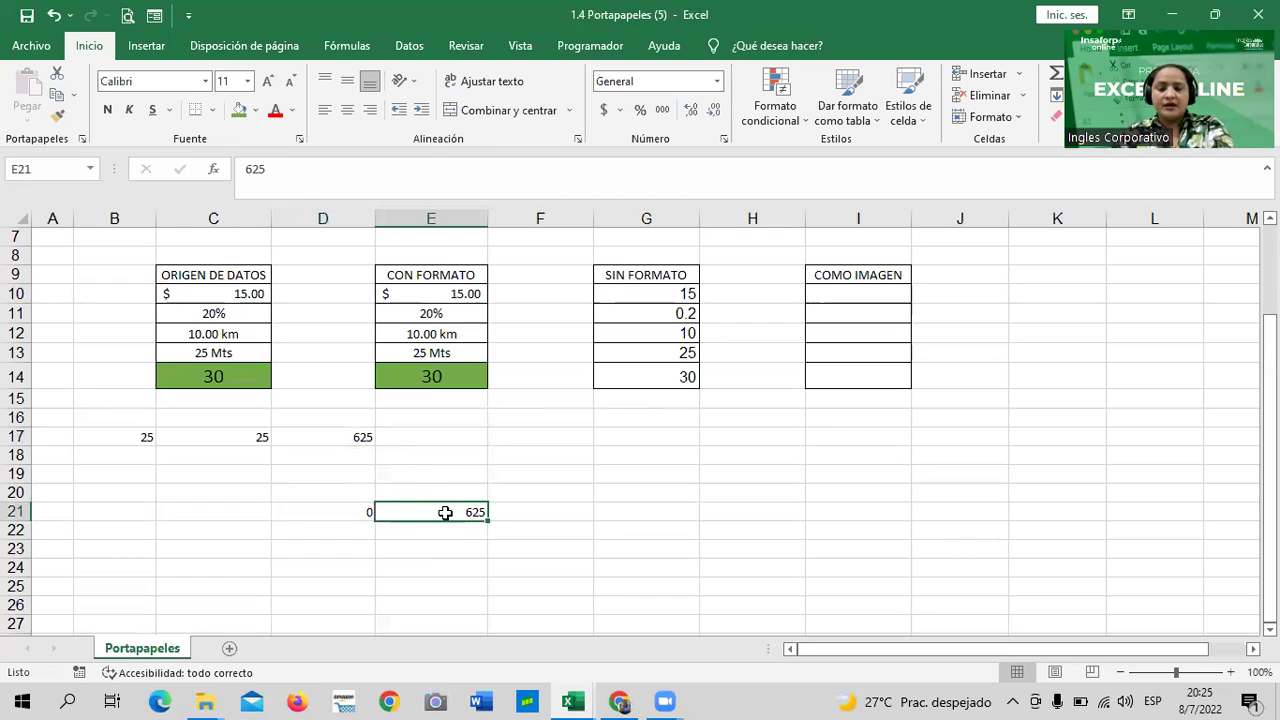
pyautogui.press('Return')
pyautogui.click(464, 509)
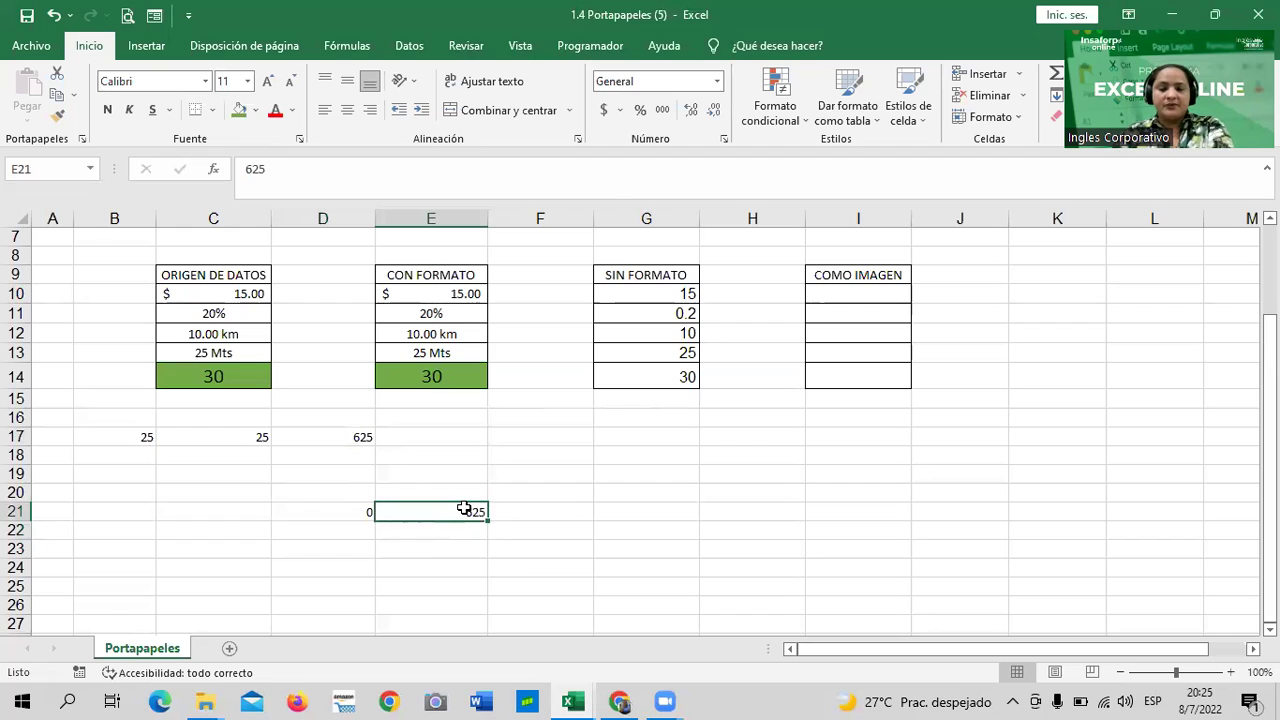
pyautogui.click(580, 517)
pyautogui.click(449, 511)
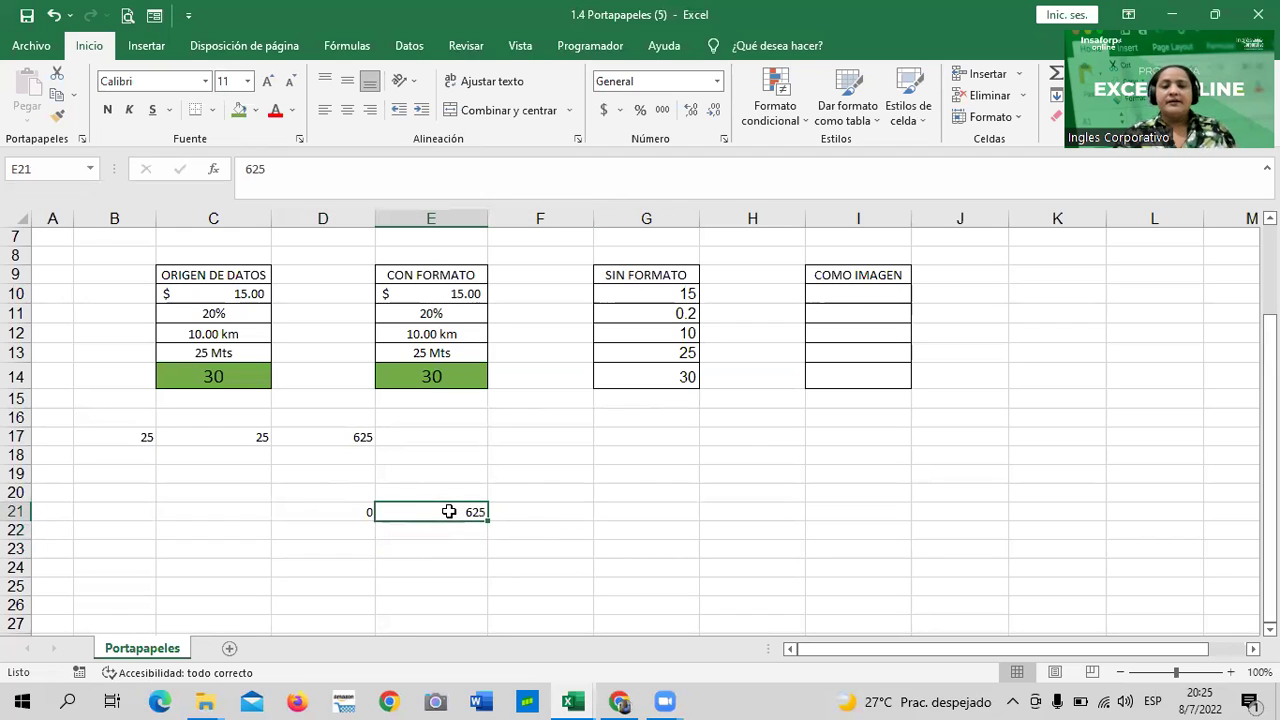
# Copy C10:C14 and paste it at I10 as a static picture.
pyautogui.click(578, 511)
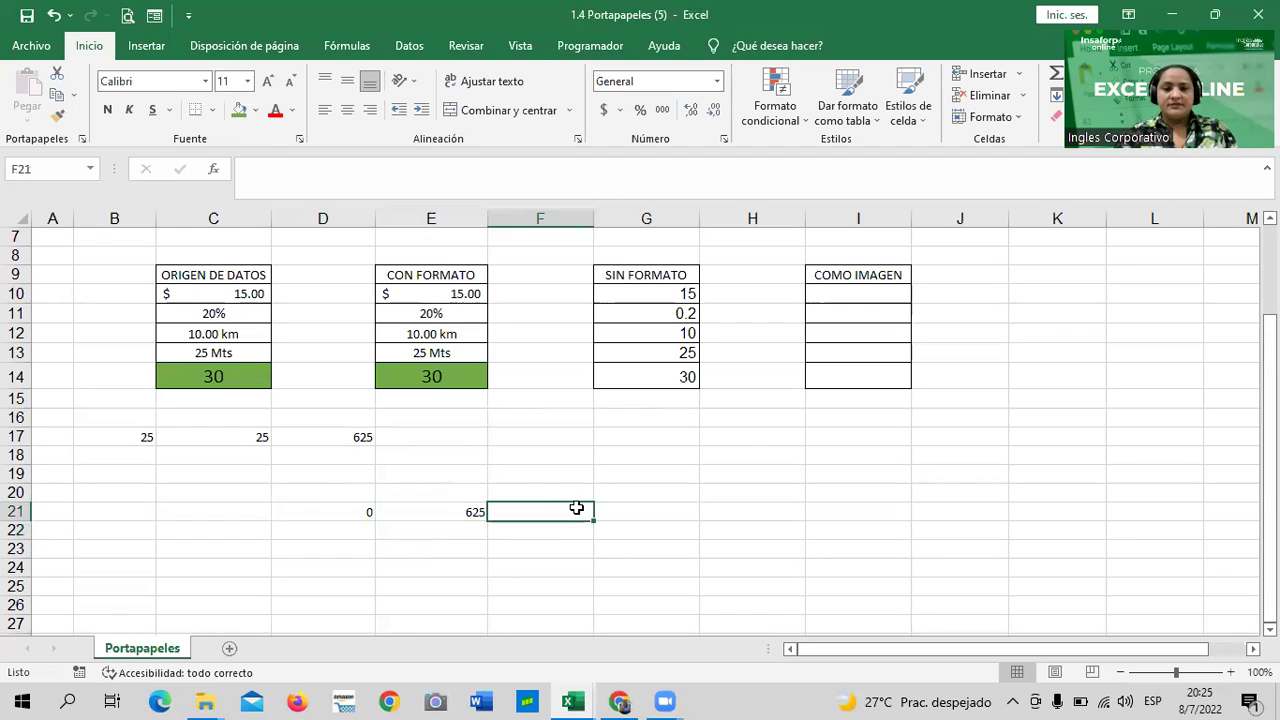
pyautogui.scroll(2, 829, 310)
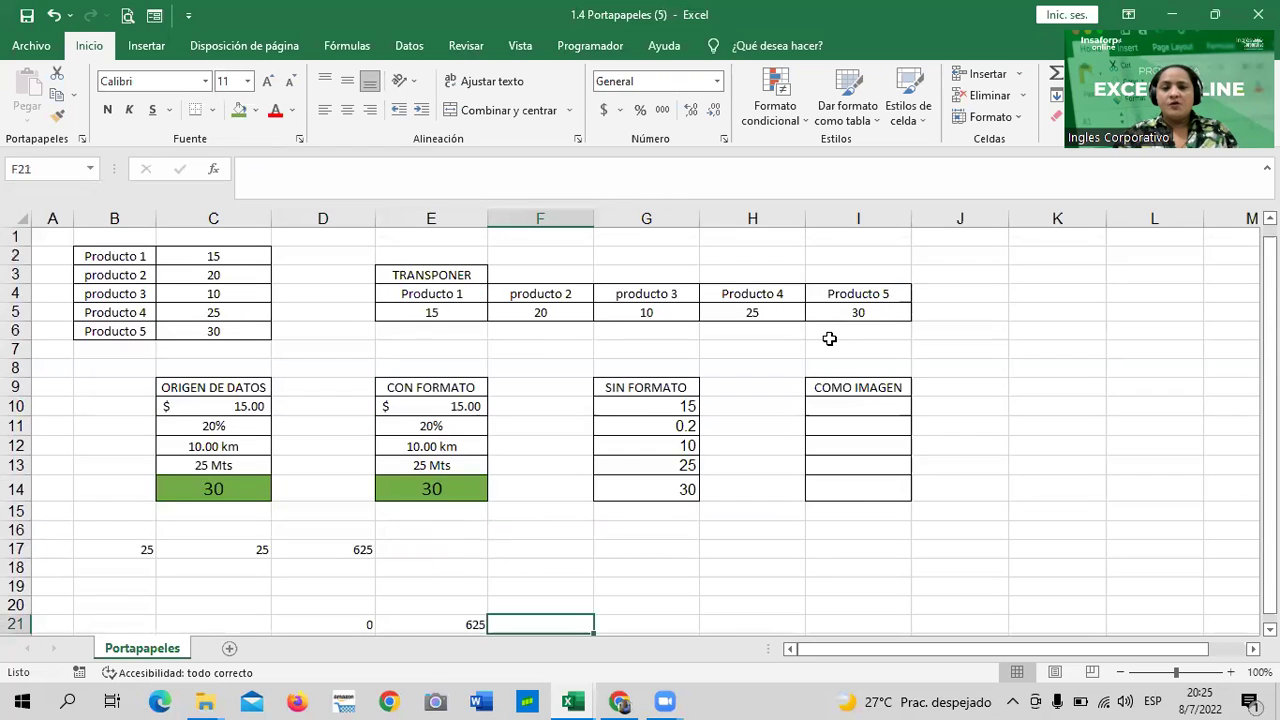
pyautogui.scroll(-1, 826, 338)
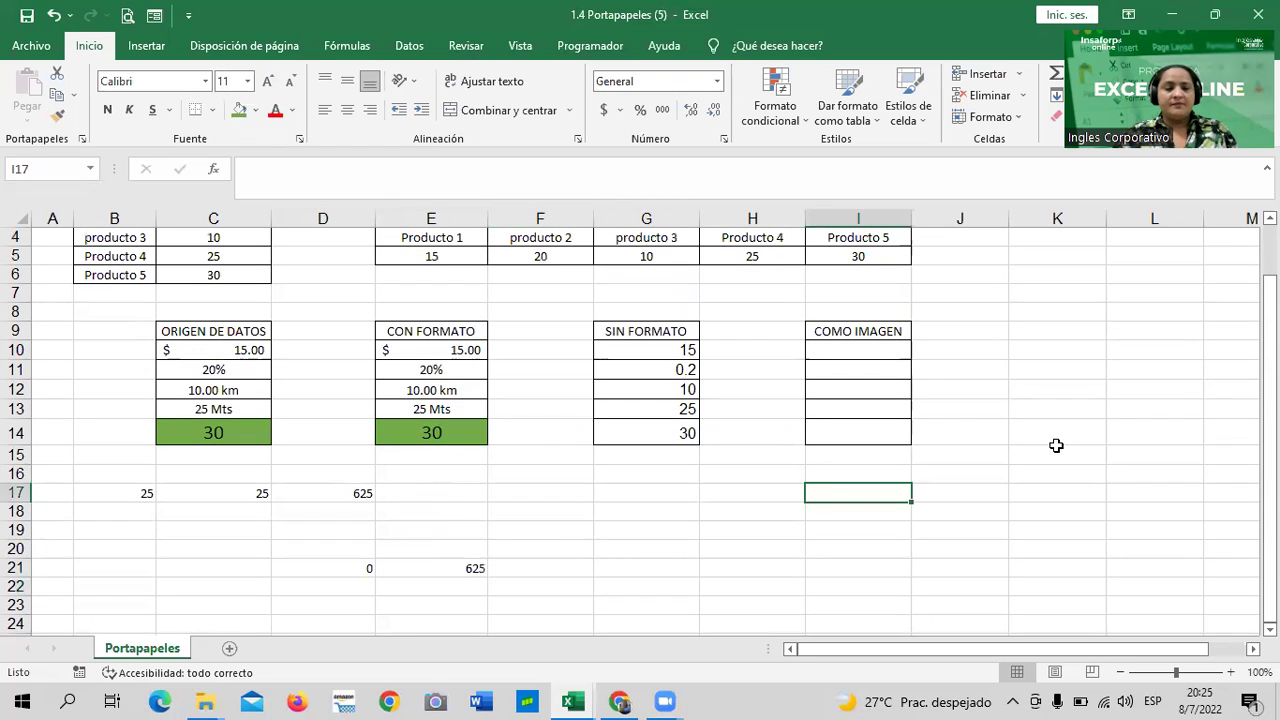
pyautogui.moveTo(216, 350); pyautogui.dragTo(214, 433)
pyautogui.rightClick(214, 433)
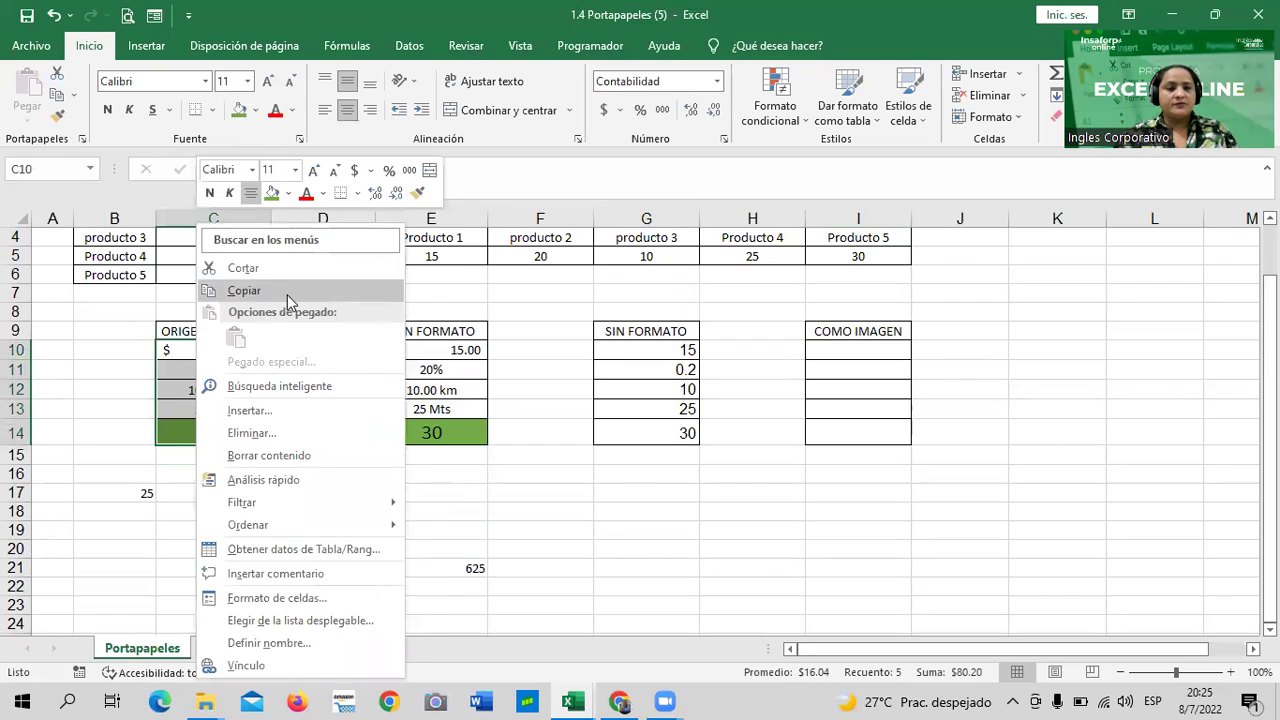
pyautogui.click(245, 290)
pyautogui.click(826, 348)
pyautogui.rightClick(828, 348)
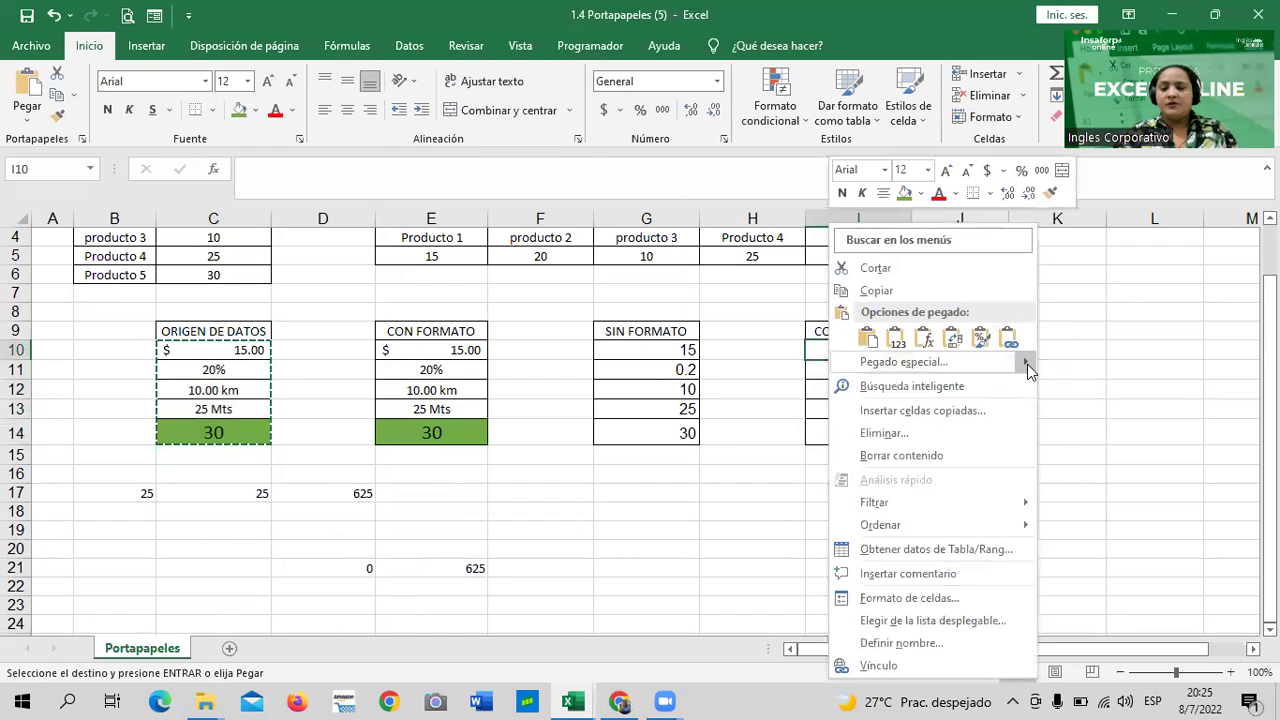
pyautogui.moveTo(940, 362)
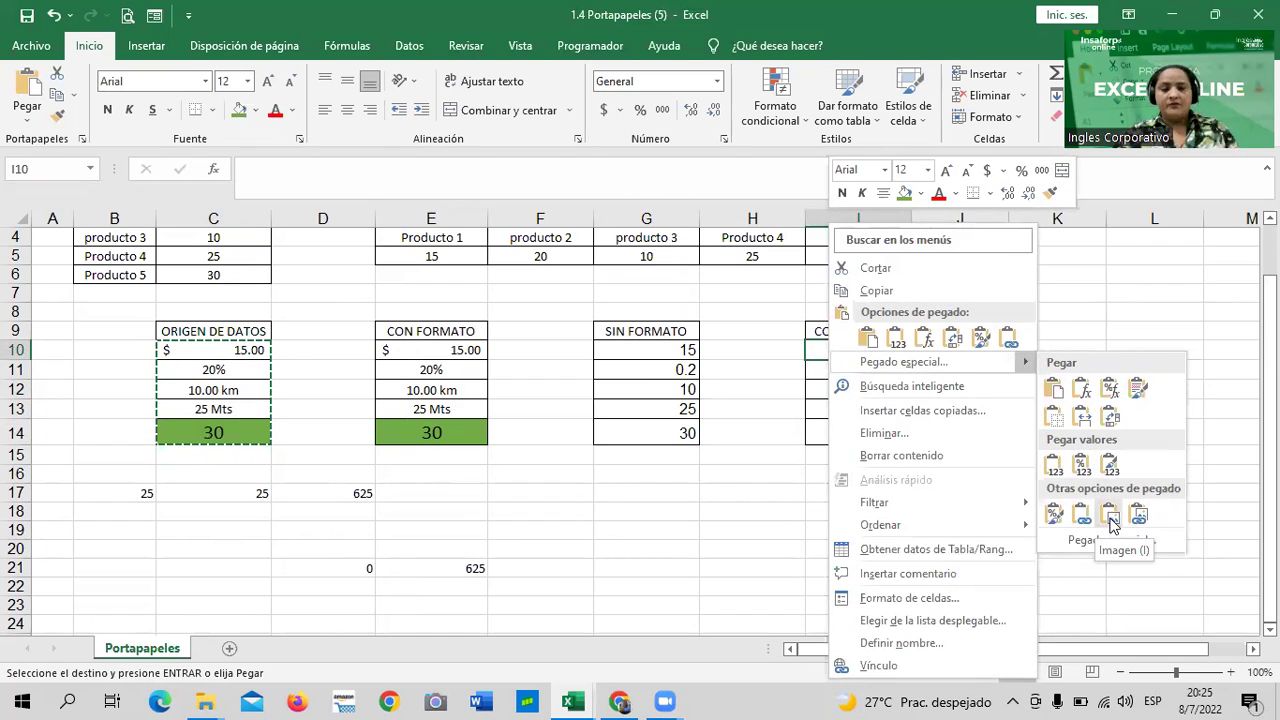
pyautogui.click(1112, 524)
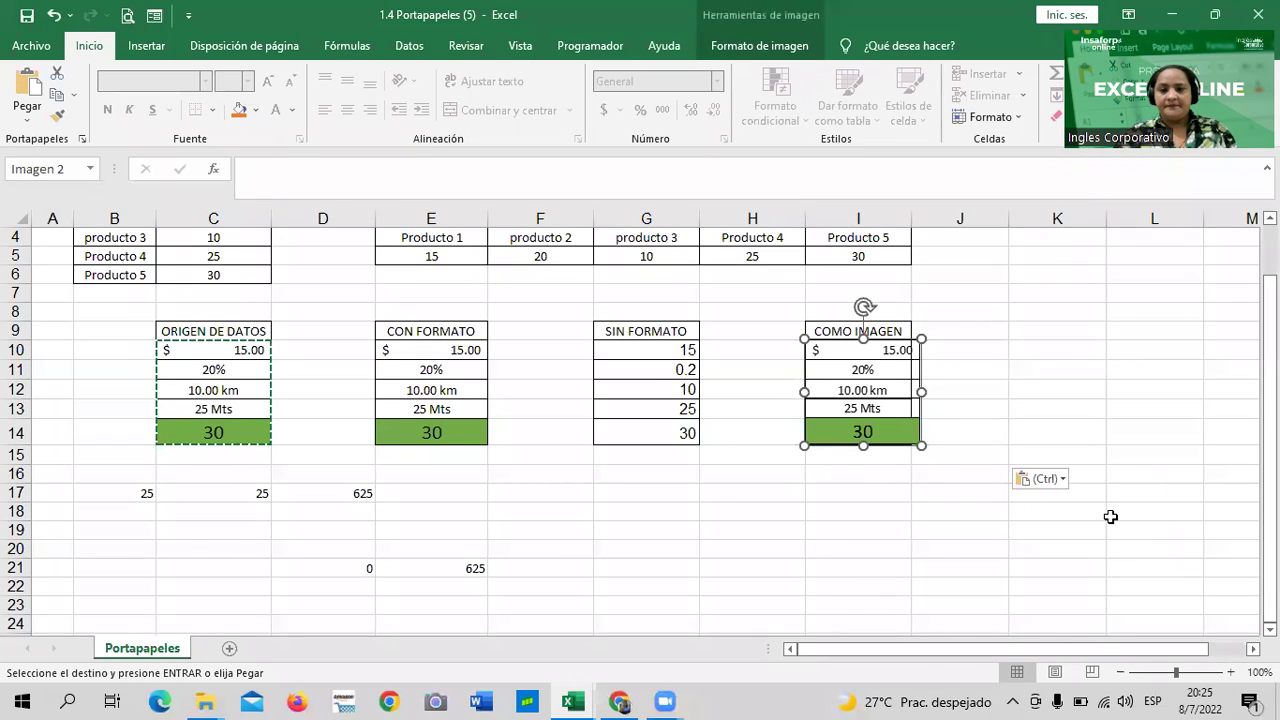
pyautogui.press('Escape')
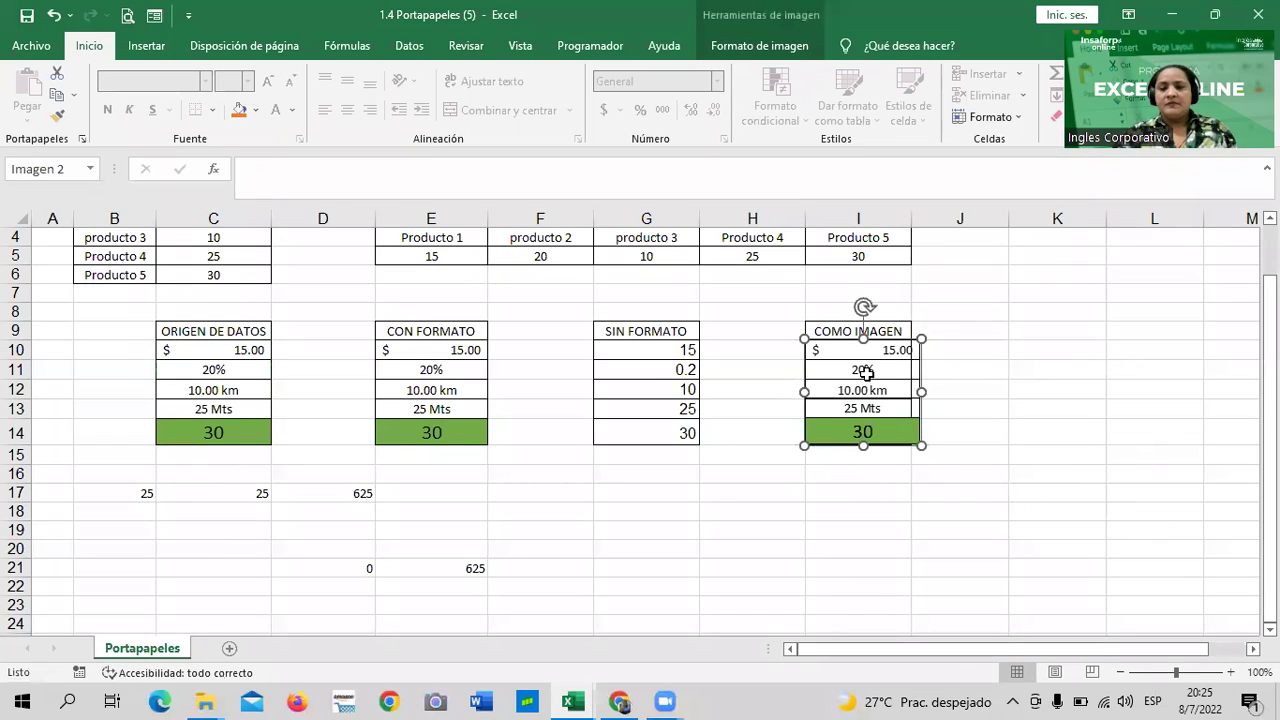
# Resize and position the picture under COMO IMAGEN, making it slightly taller.
pyautogui.moveTo(921, 445); pyautogui.dragTo(948, 469)
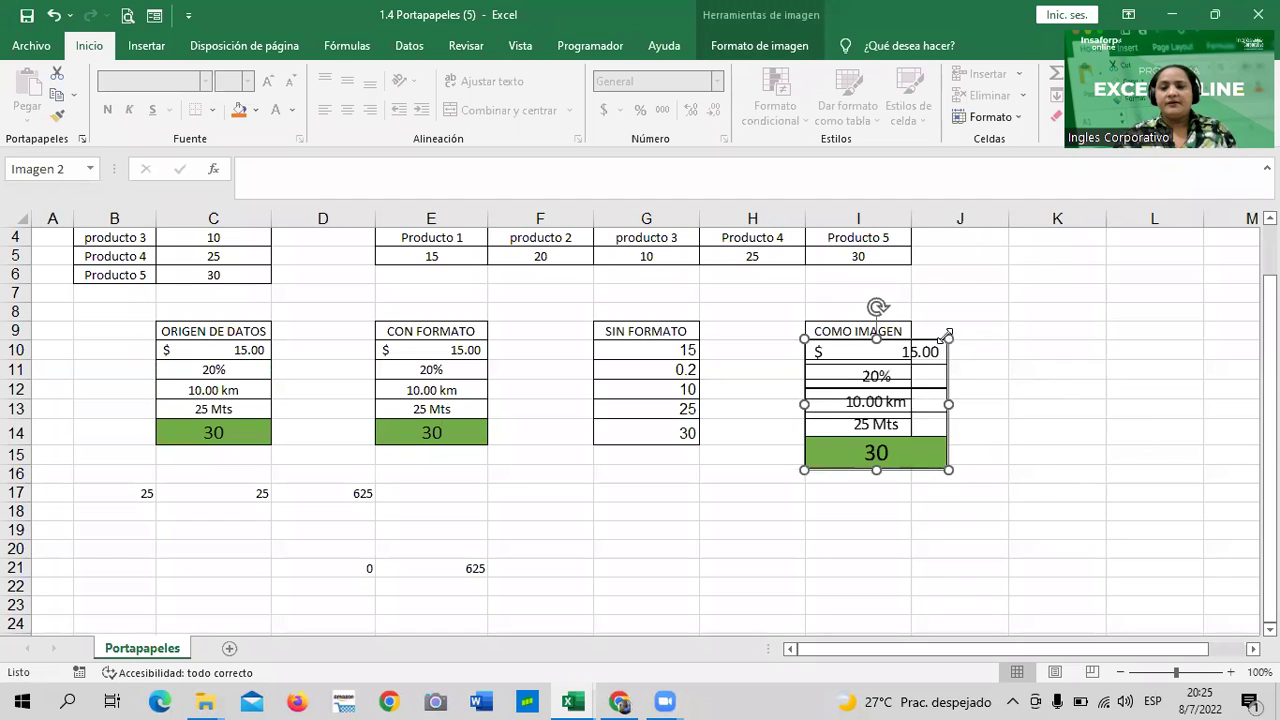
pyautogui.moveTo(945, 338); pyautogui.dragTo(939, 347)
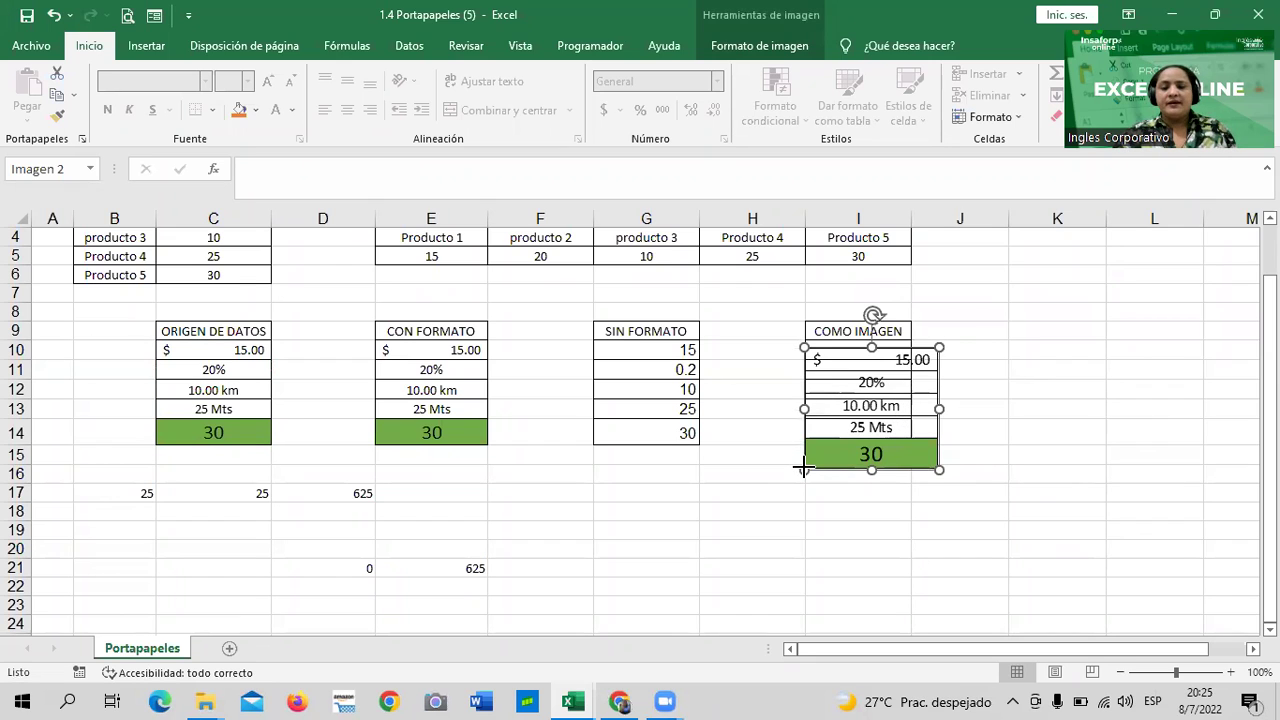
pyautogui.moveTo(803, 468); pyautogui.dragTo(820, 456)
pyautogui.moveTo(915, 402)
pyautogui.mouseDown()
pyautogui.moveTo(1013, 397)
pyautogui.moveTo(894, 392)
pyautogui.mouseUp()
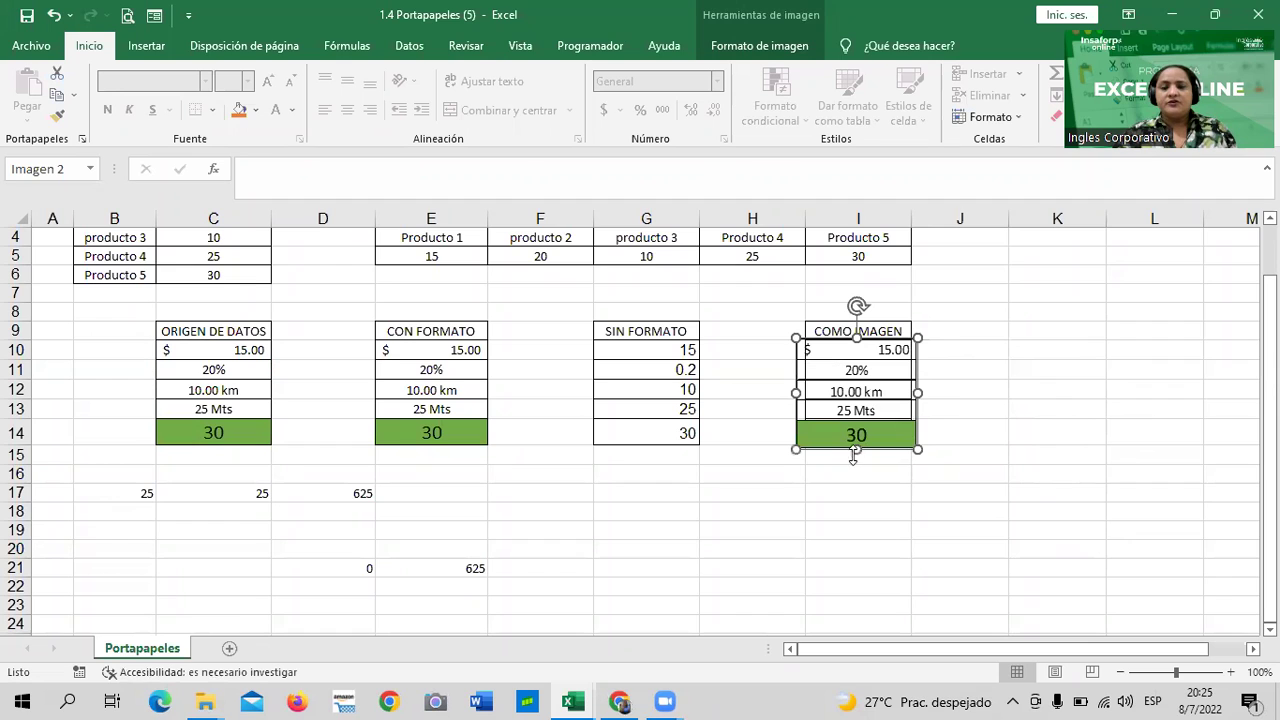
pyautogui.moveTo(856, 451)
pyautogui.mouseDown()
pyautogui.moveTo(856, 468)
pyautogui.moveTo(932, 483)
pyautogui.mouseUp()
pyautogui.click(1028, 460)
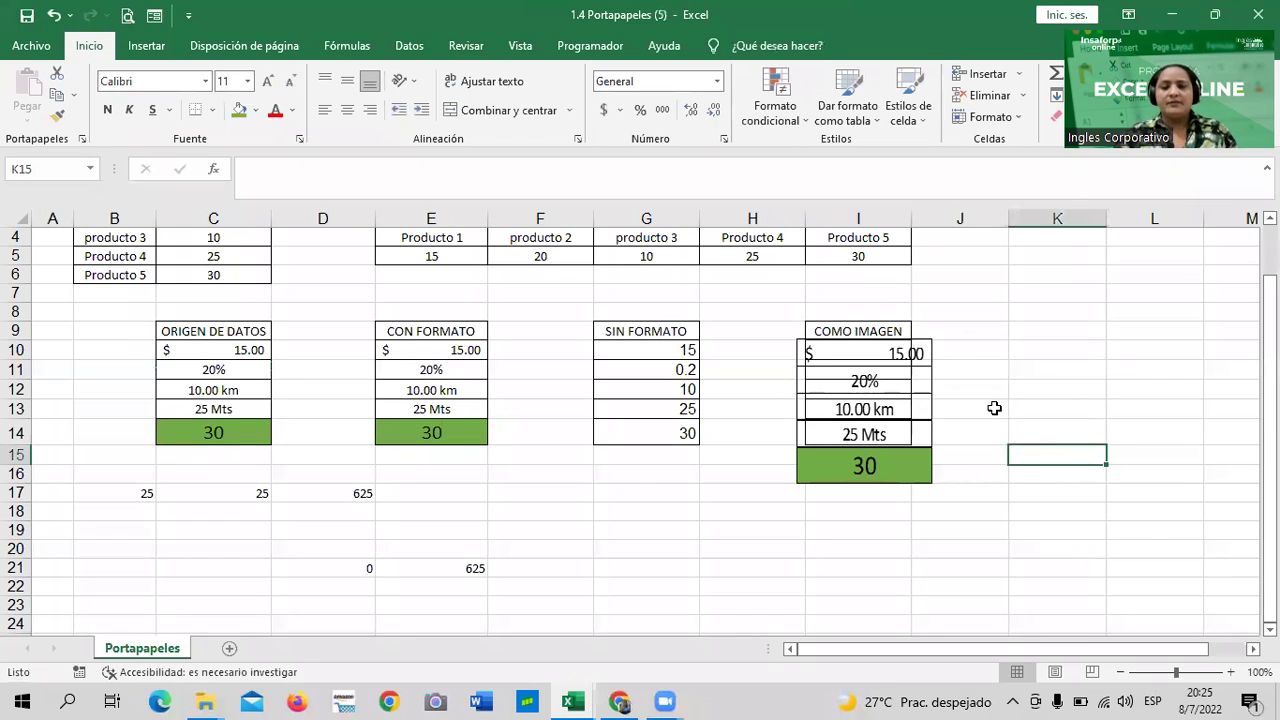
# Copy C10:C14 and paste it at K10 as a linked picture.
pyautogui.scroll(-2, 757, 409)
pyautogui.scroll(3, 757, 409)
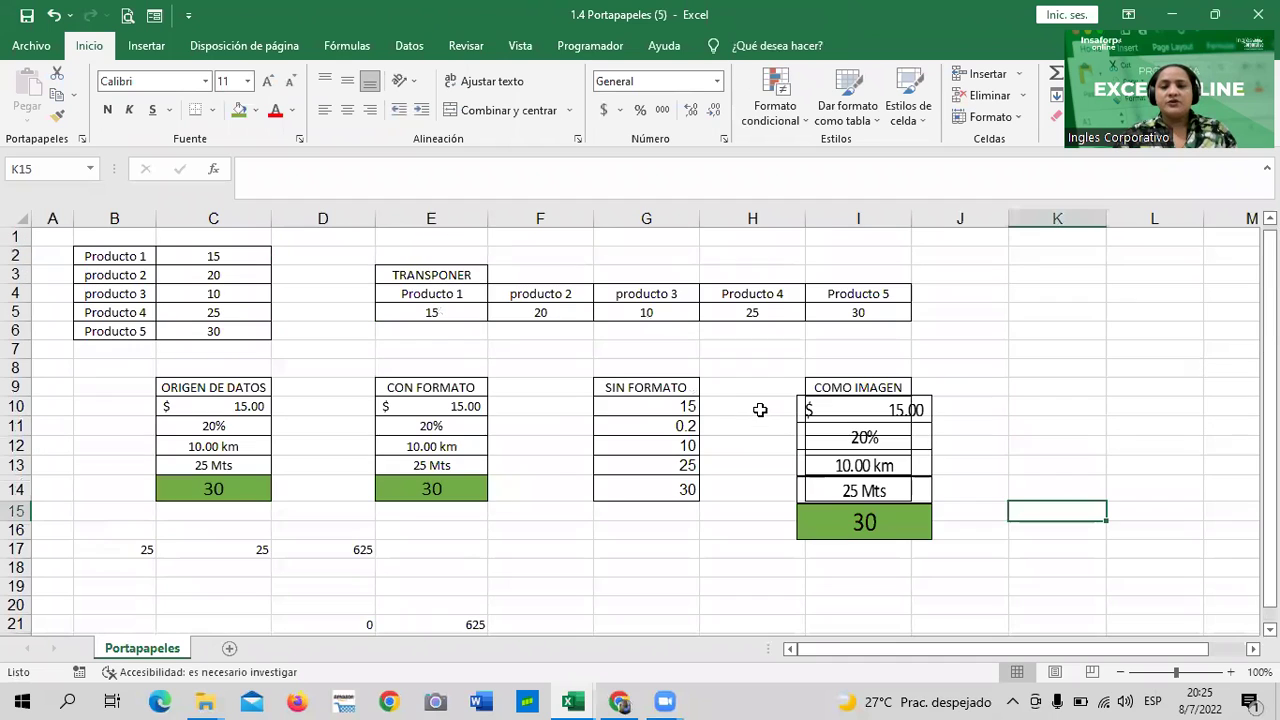
pyautogui.click(212, 428)
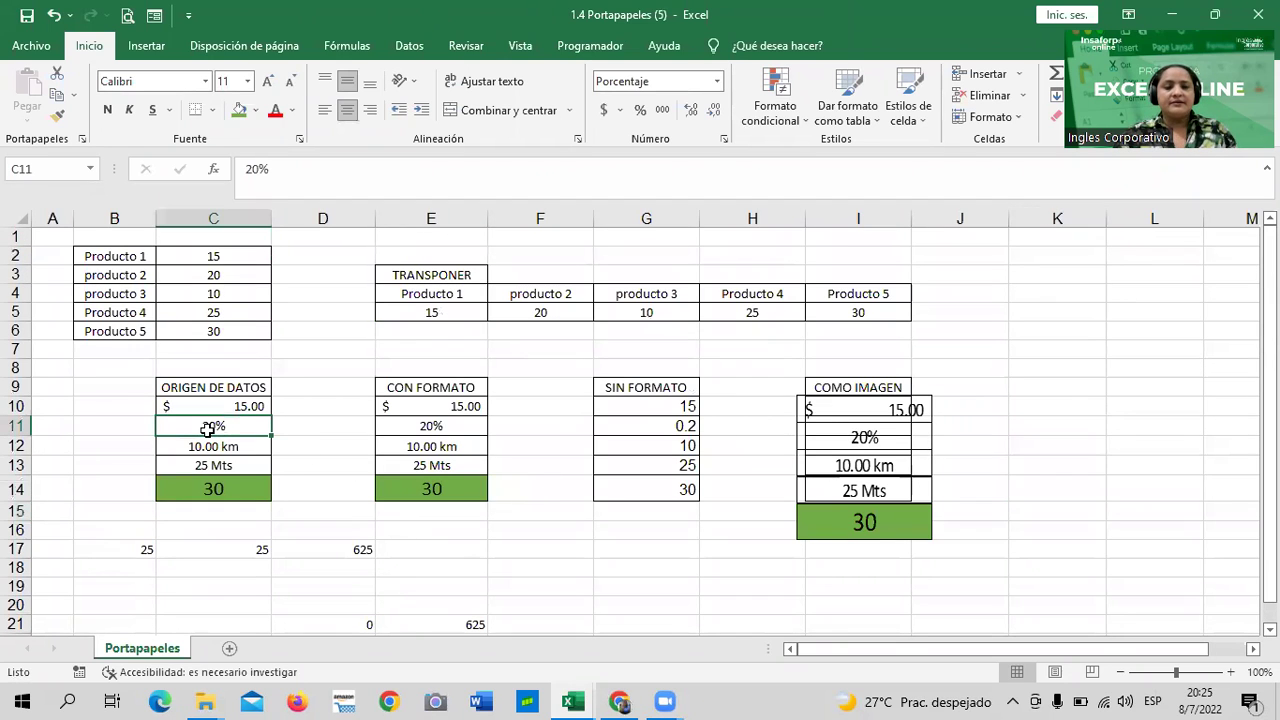
pyautogui.moveTo(244, 407); pyautogui.dragTo(250, 487)
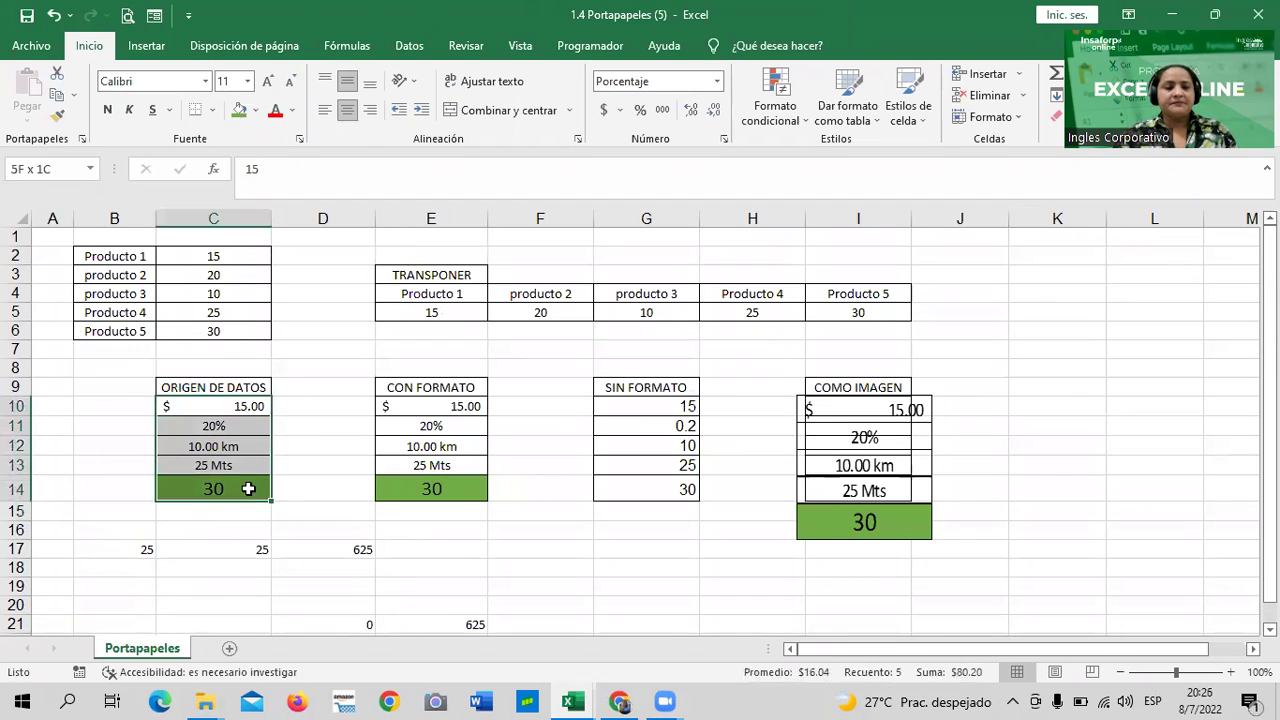
pyautogui.rightClick(240, 458)
pyautogui.click(300, 289)
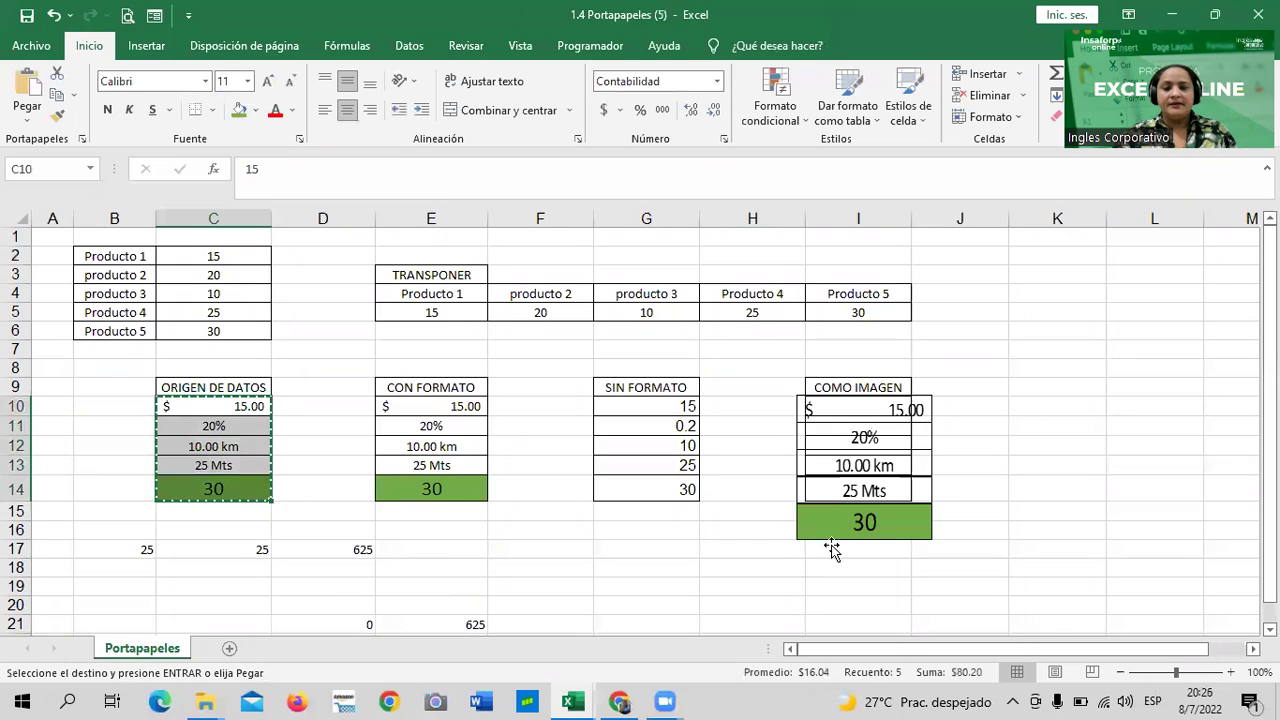
pyautogui.click(1062, 410)
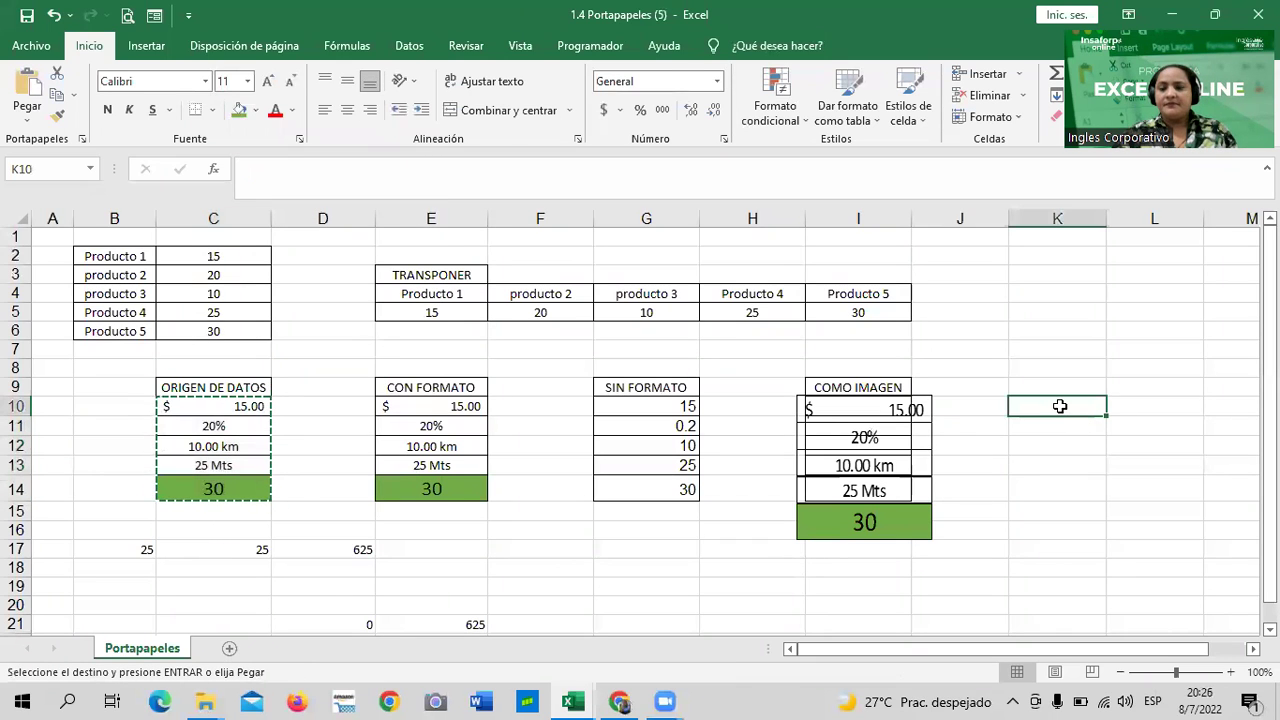
pyautogui.rightClick(1057, 406)
pyautogui.moveTo(1136, 362)
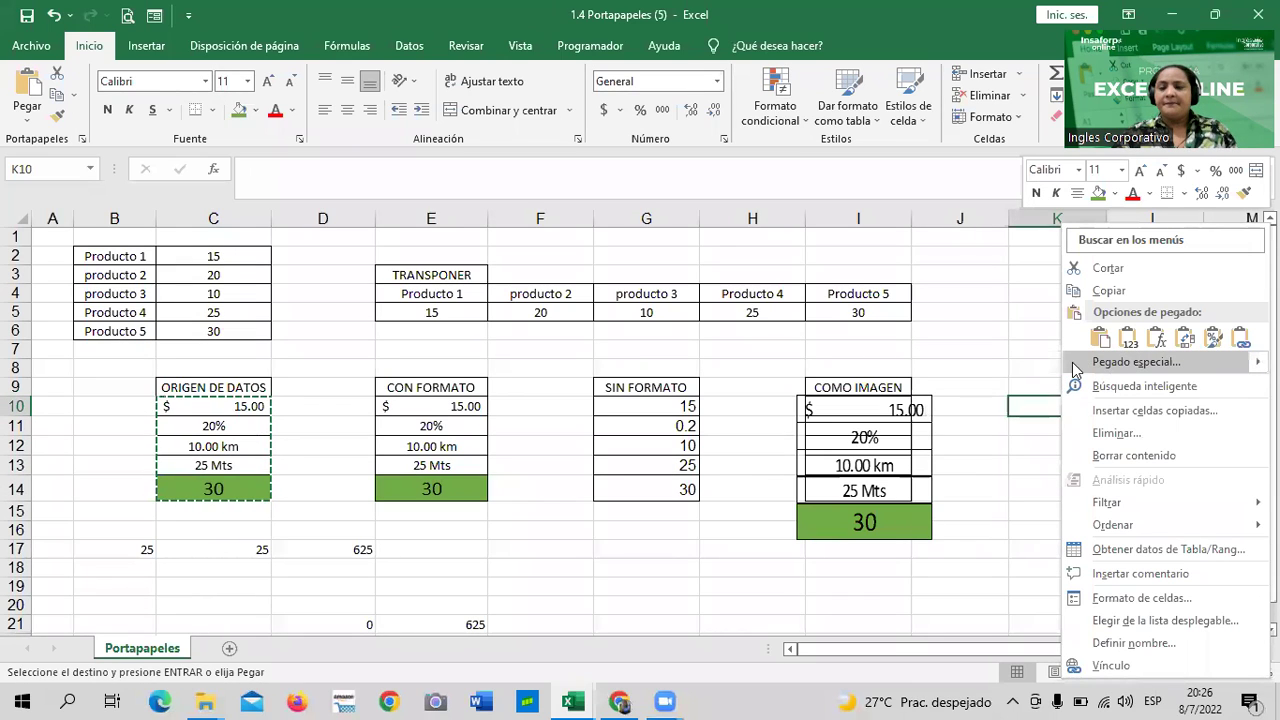
pyautogui.click(1072, 362)
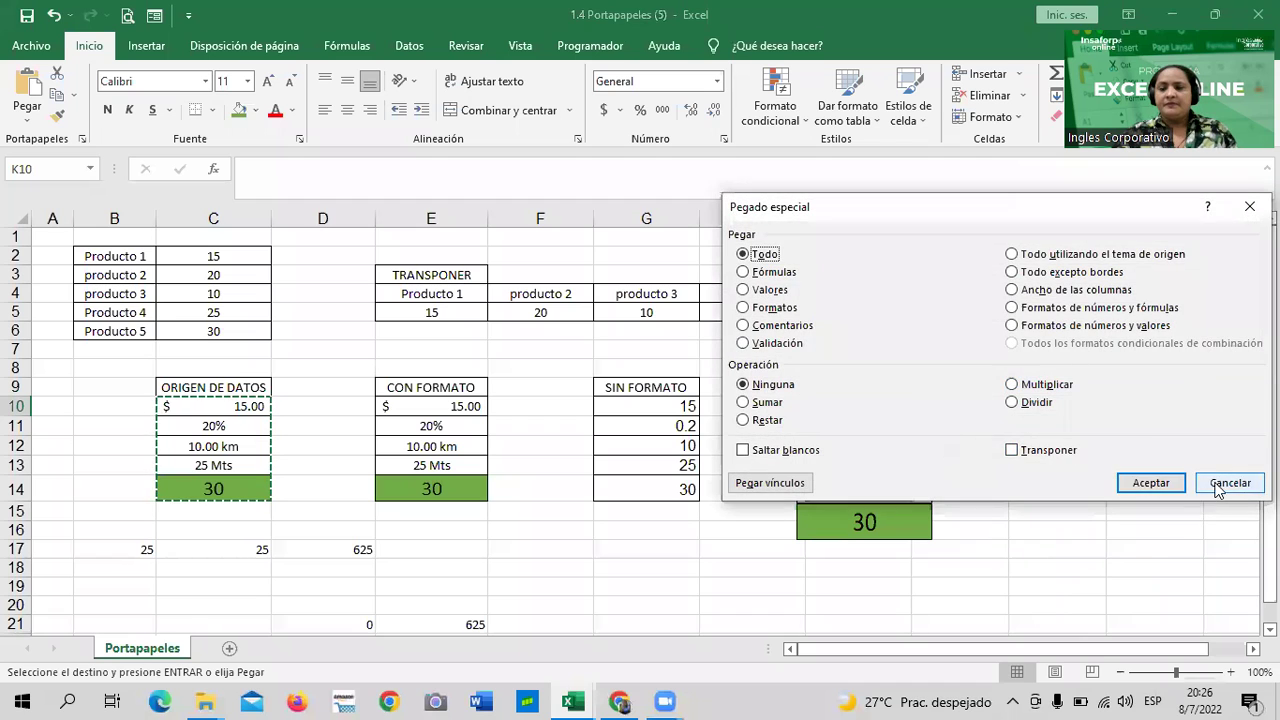
pyautogui.click(1228, 483)
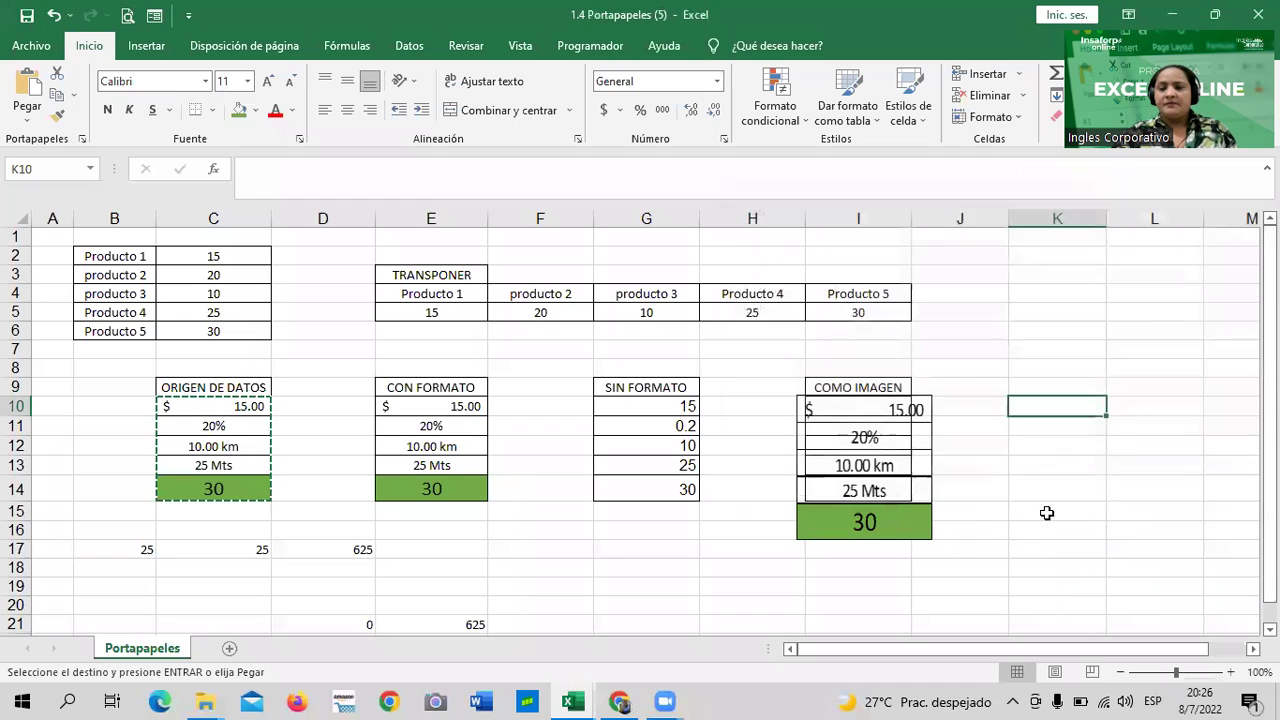
pyautogui.rightClick(1042, 405)
pyautogui.moveTo(960, 540)
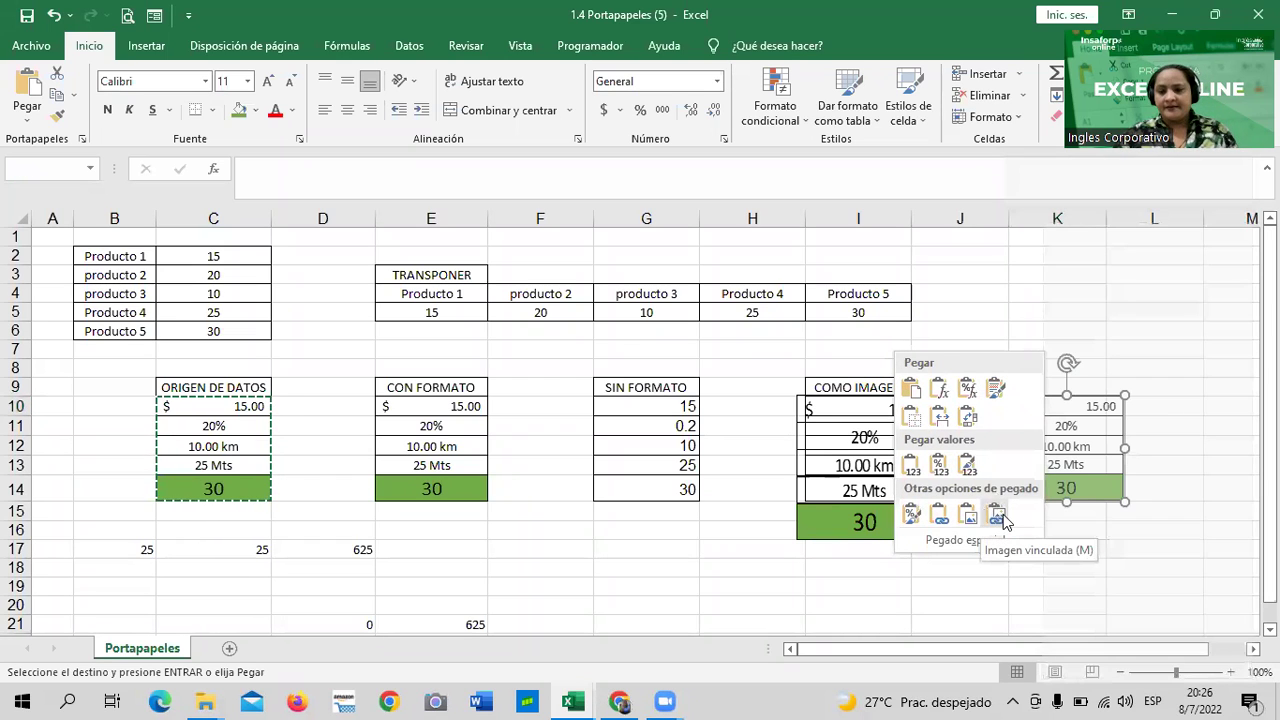
pyautogui.click(1001, 520)
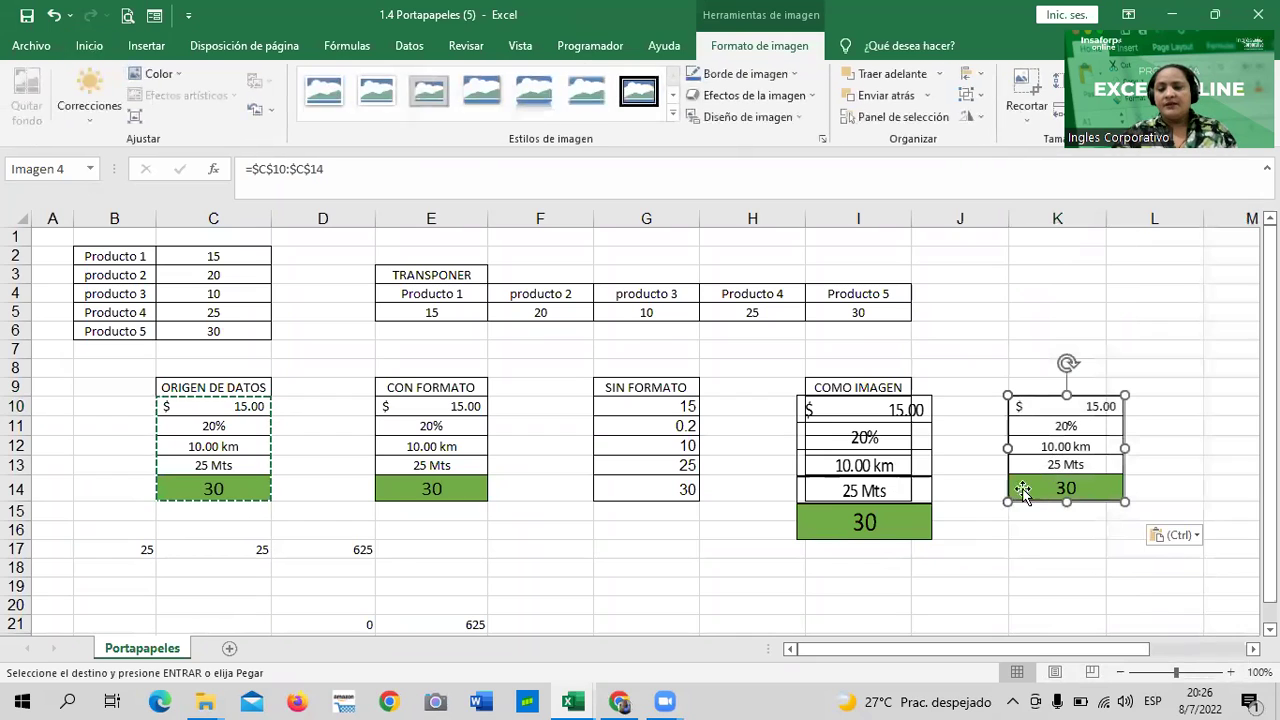
# Move the linked picture and widen it from its left side.
pyautogui.moveTo(1022, 490); pyautogui.dragTo(994, 540)
pyautogui.moveTo(964, 469); pyautogui.dragTo(992, 469)
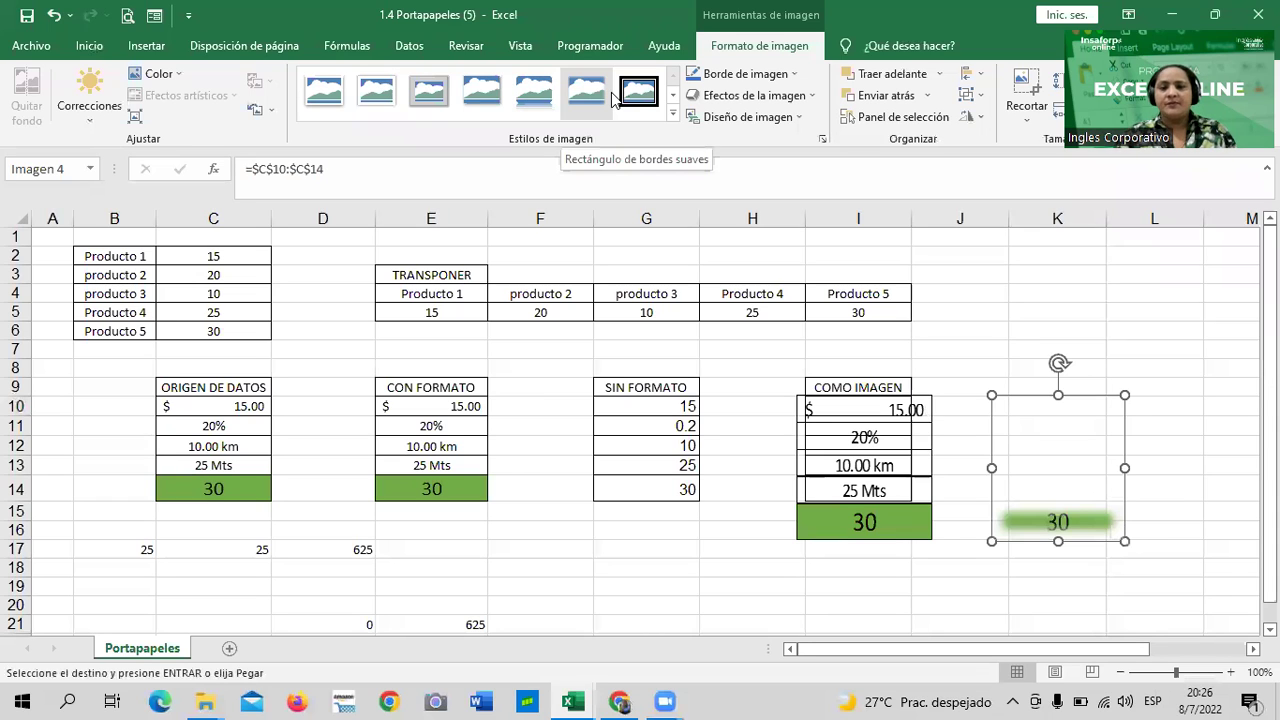
pyautogui.click(1088, 336)
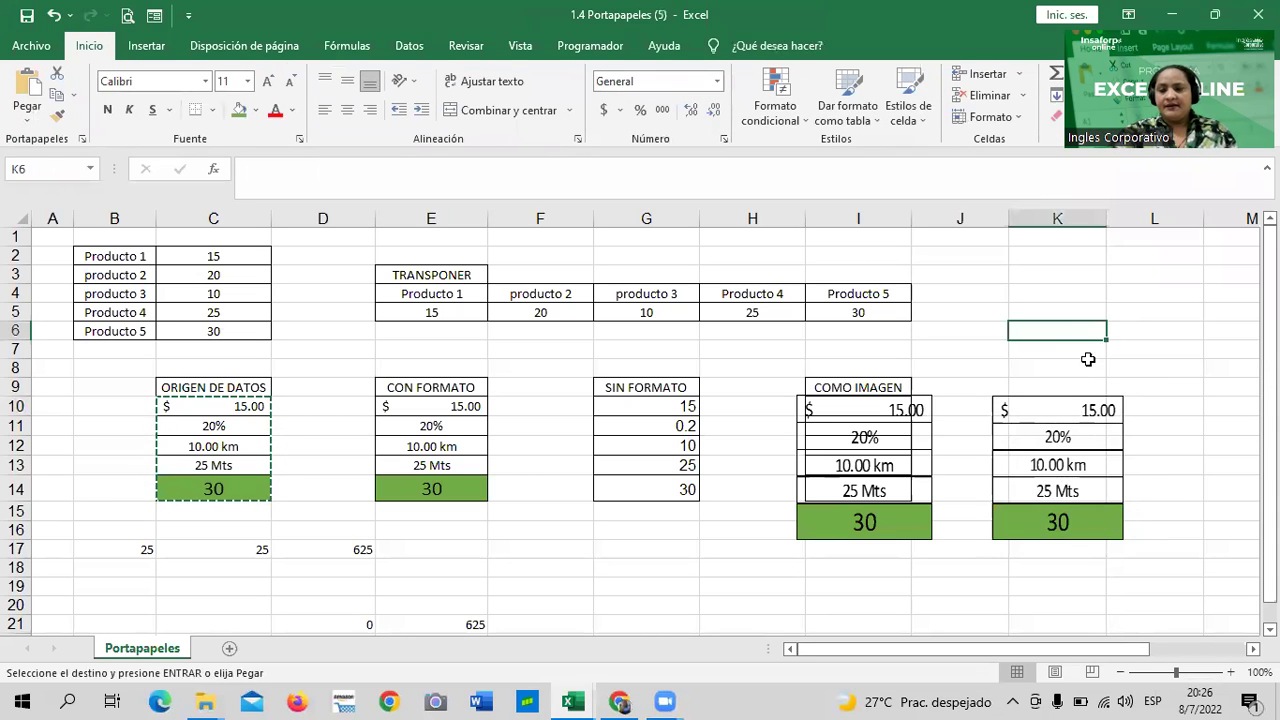
# Change the value in C14 from 30 to 50.
pyautogui.click(1192, 442)
pyautogui.click(1043, 522)
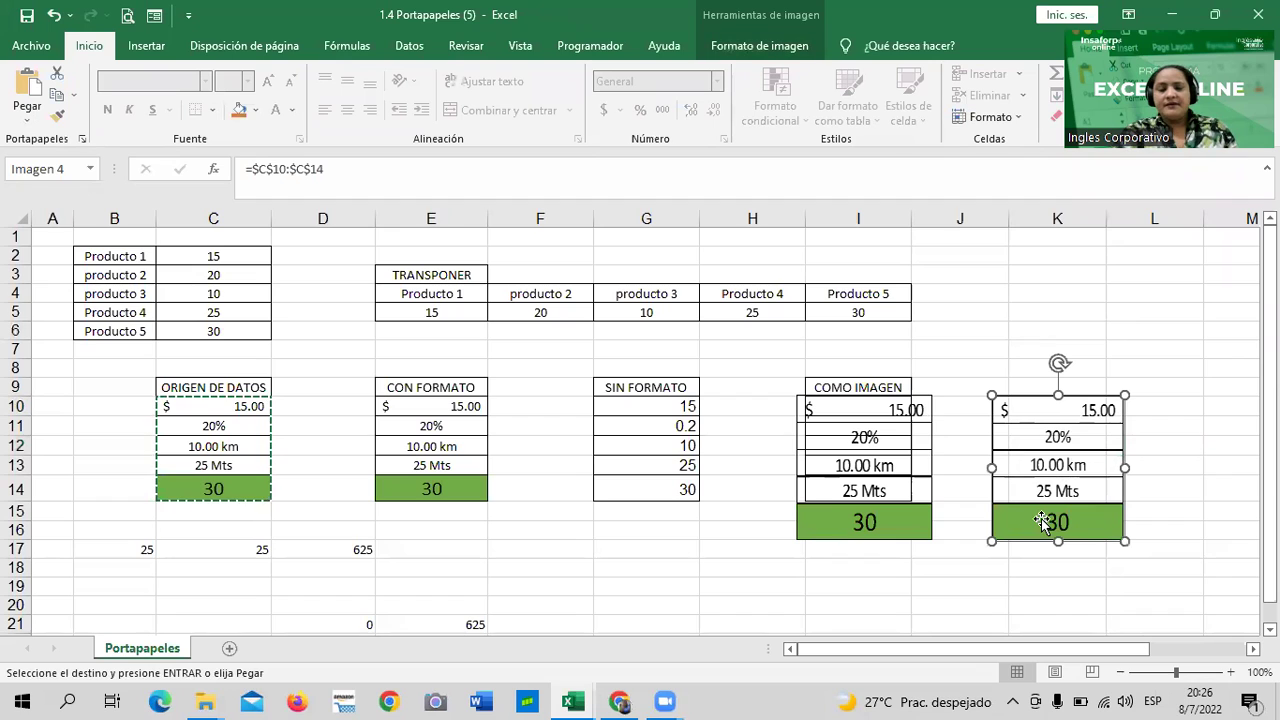
pyautogui.press('Escape')
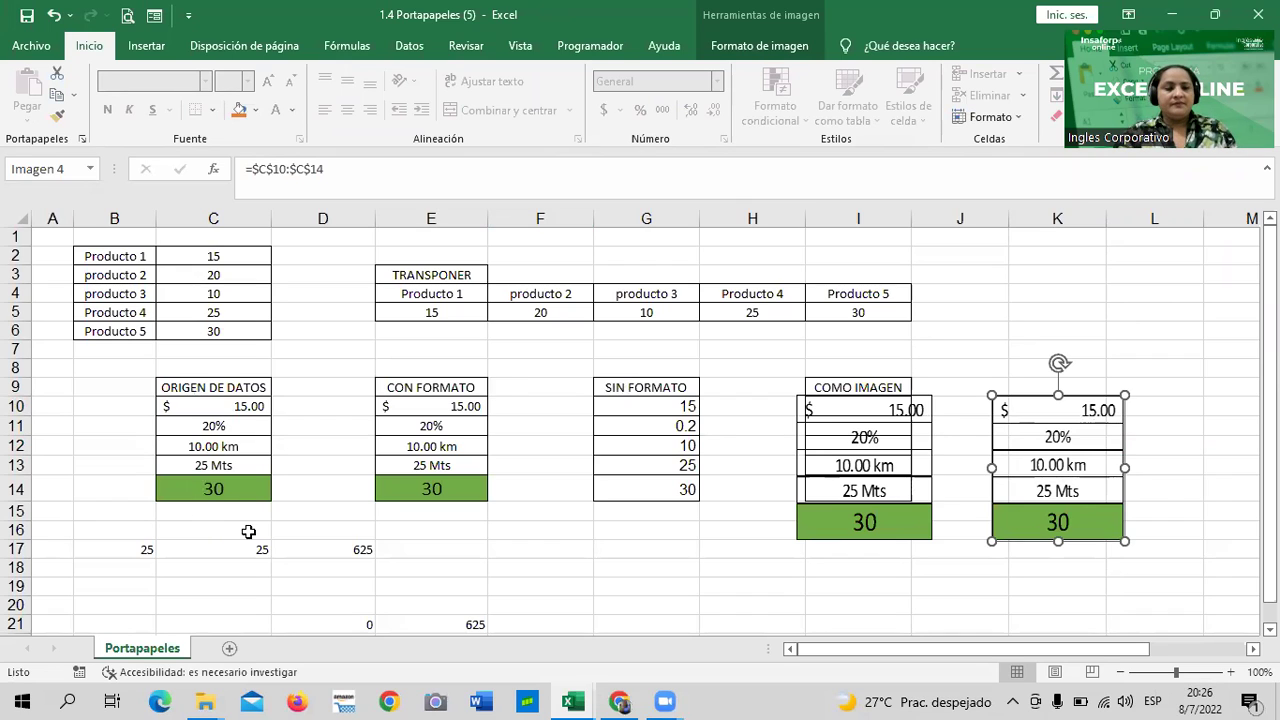
pyautogui.click(221, 489)
pyautogui.doubleClick(221, 489)
pyautogui.press('BackSpace')
pyautogui.press('BackSpace')
pyautogui.write('50')
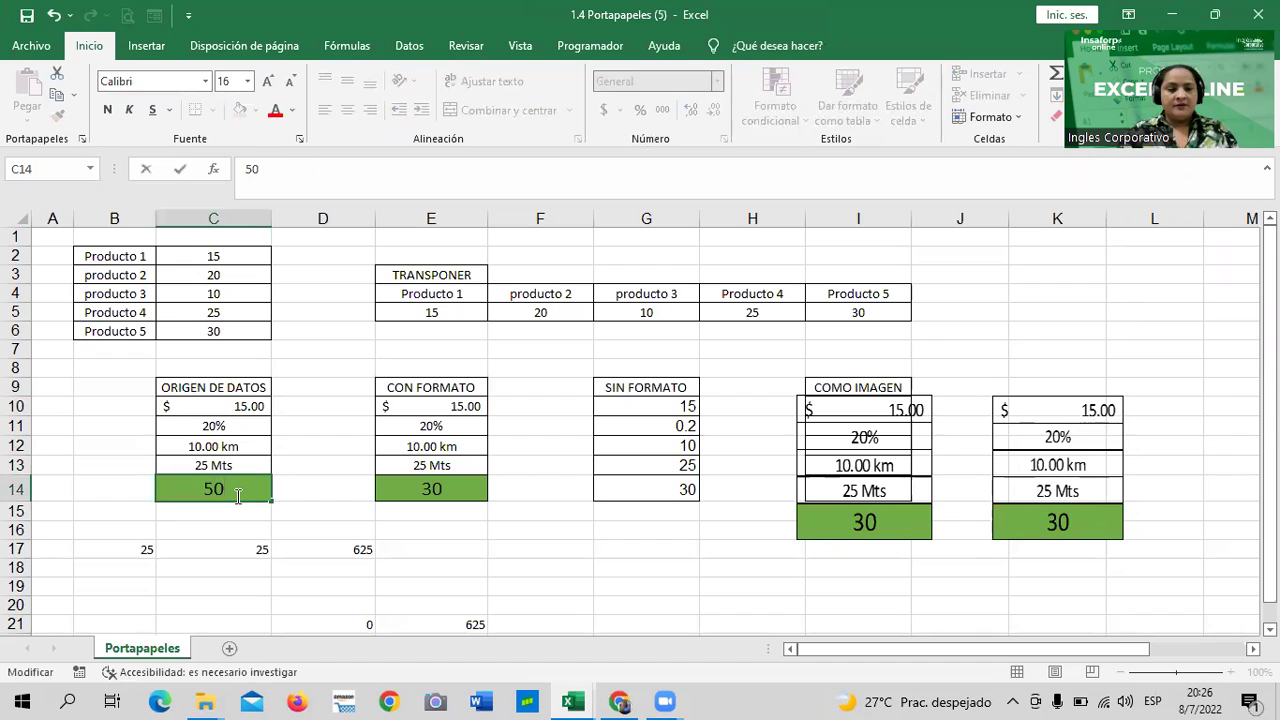
pyautogui.press('Return')
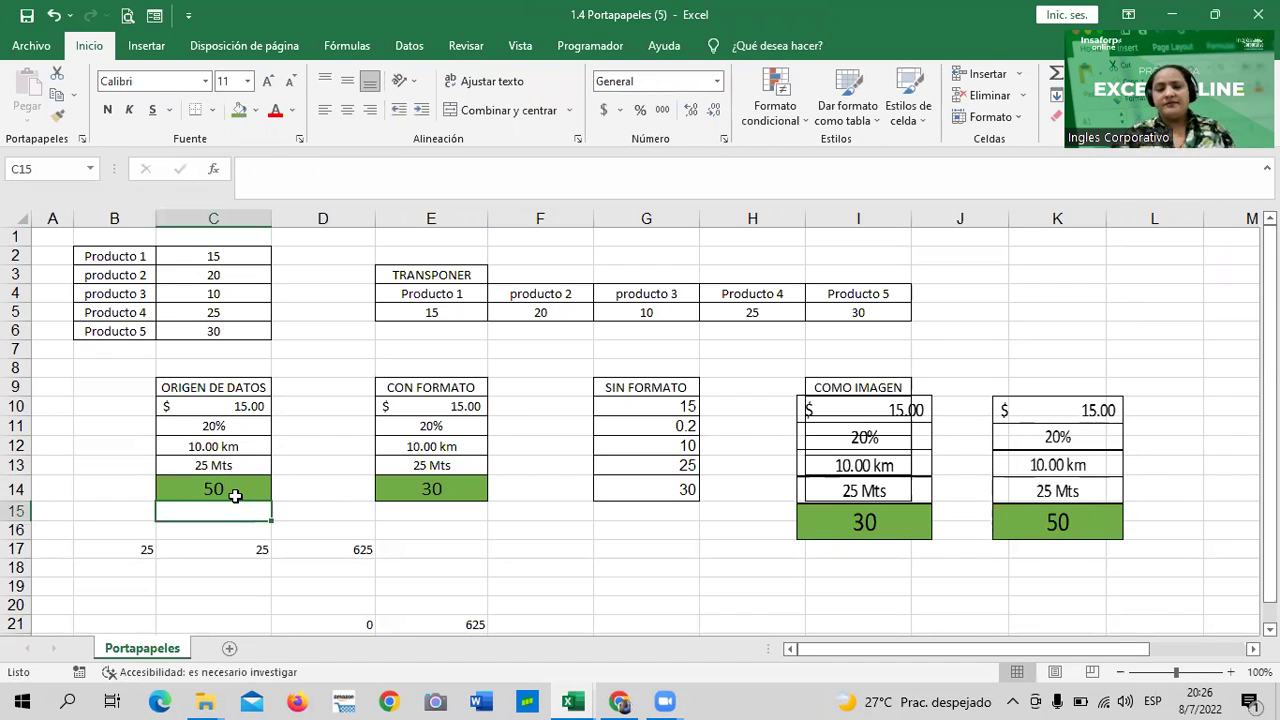
# Compare the pictures: the linked one shows 50, the static one still 30.
pyautogui.click(1152, 422)
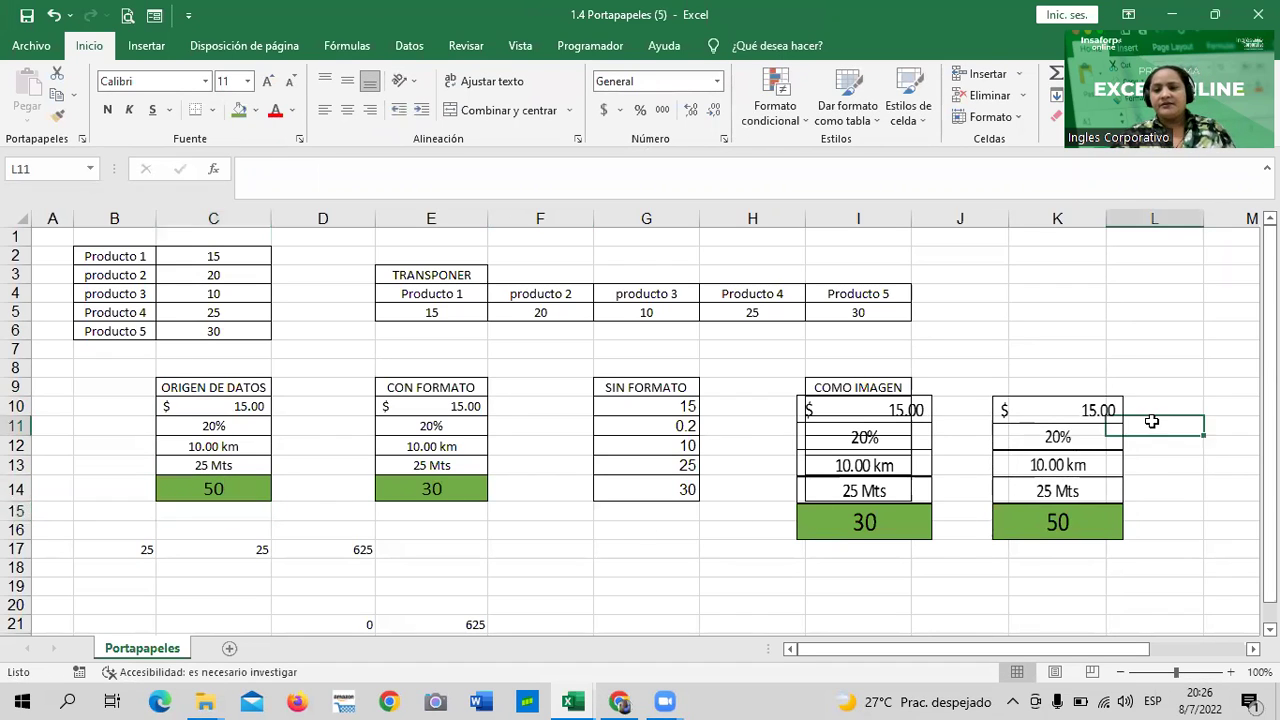
pyautogui.click(1045, 522)
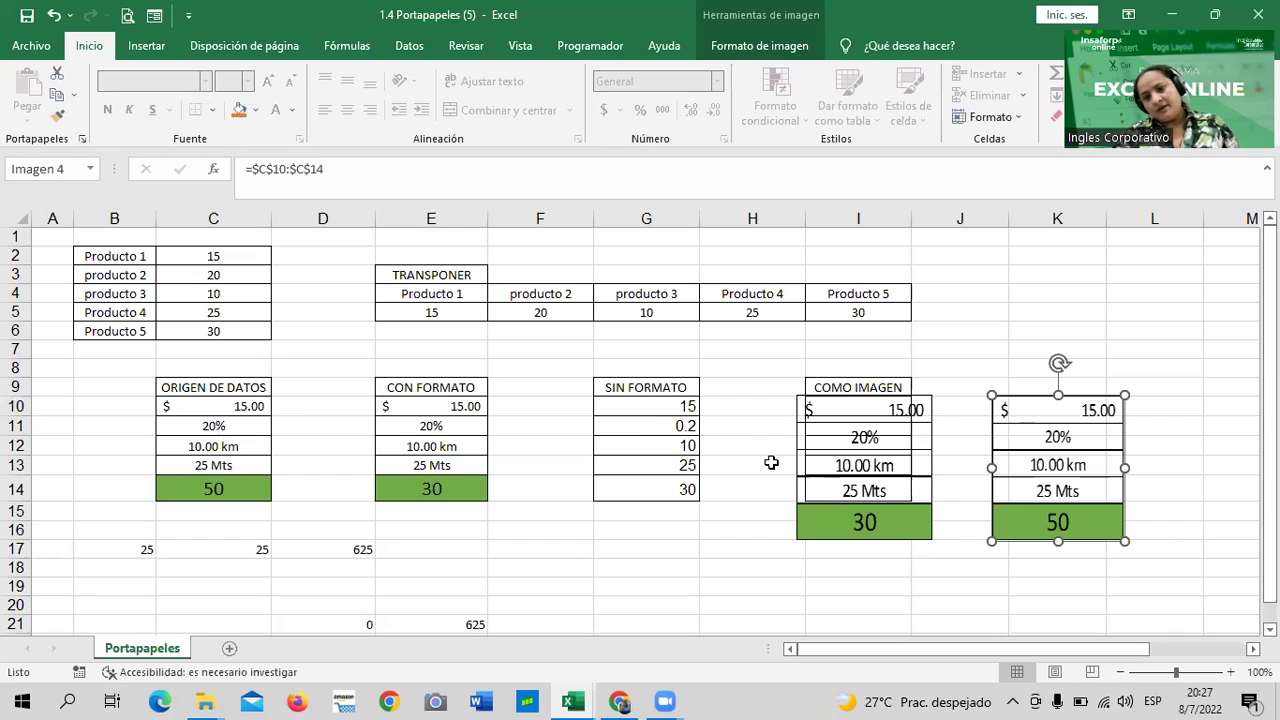
pyautogui.click(855, 516)
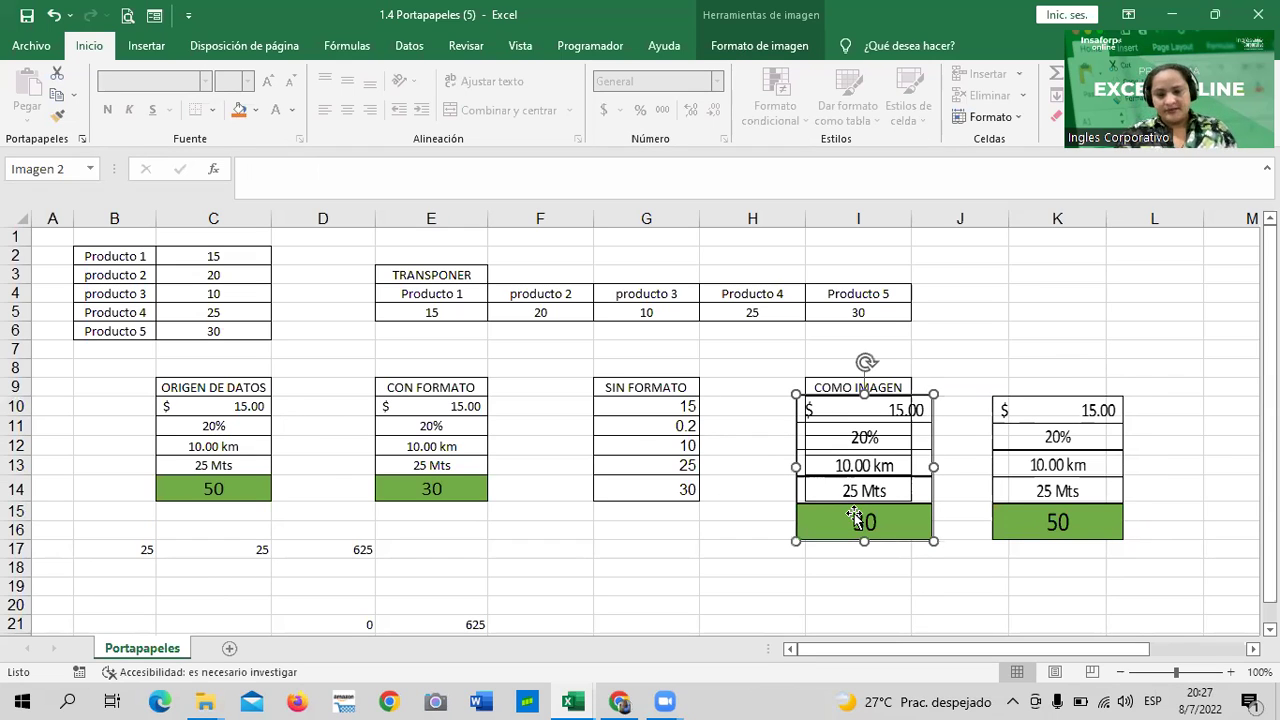
pyautogui.click(740, 545)
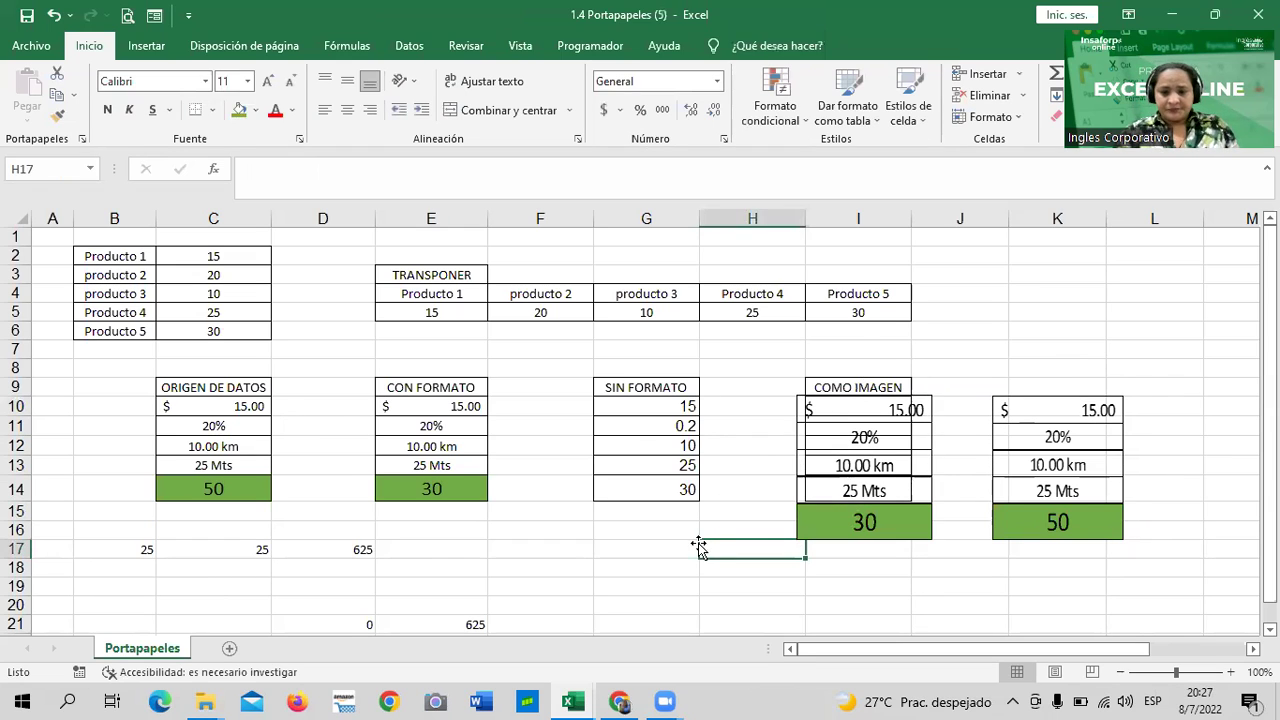
# Copy the source range C10:C14 once more.
pyautogui.moveTo(177, 398); pyautogui.dragTo(212, 488)
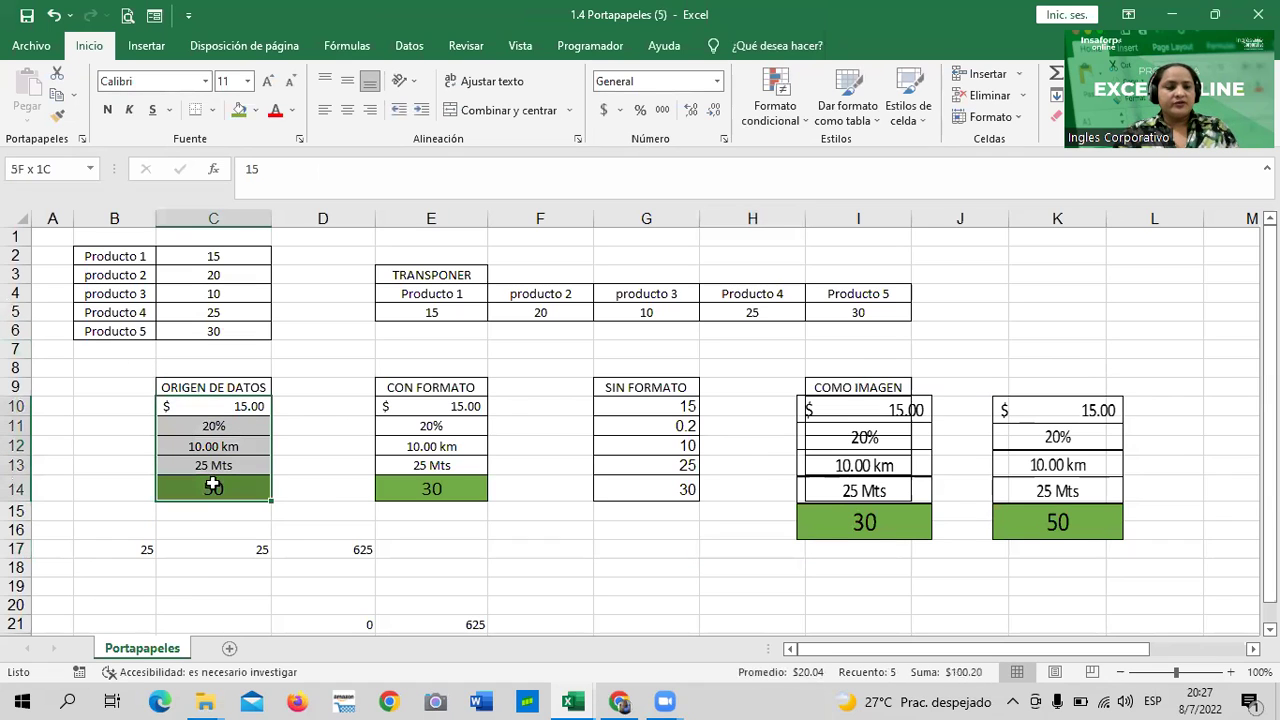
pyautogui.rightClick(213, 445)
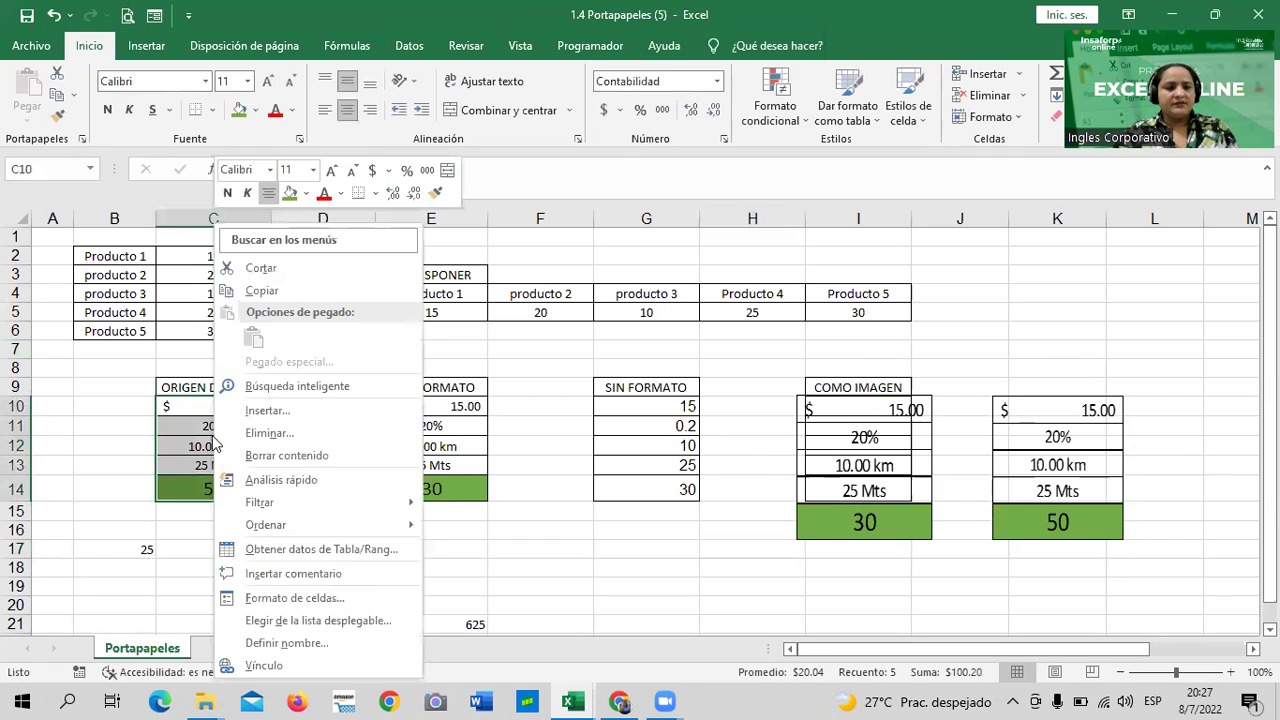
pyautogui.click(266, 290)
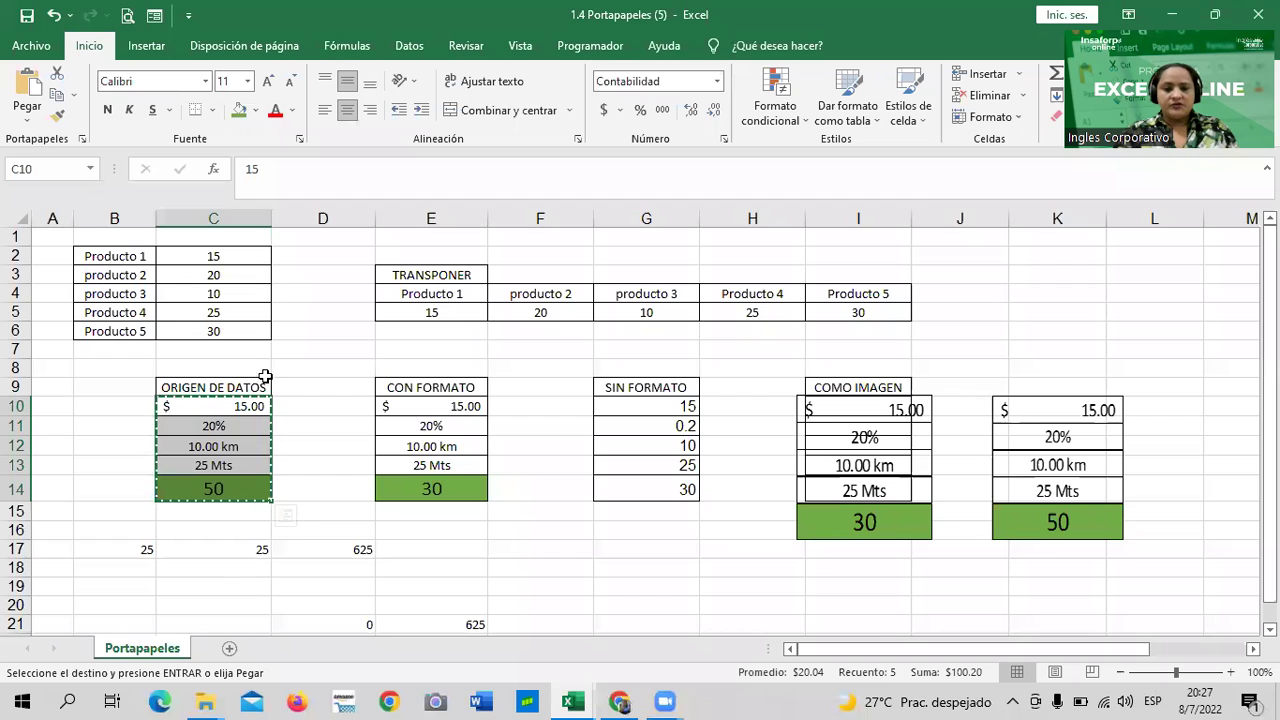
# Switch to the TABLA workbook from the Excel taskbar icon.
pyautogui.click(573, 700)
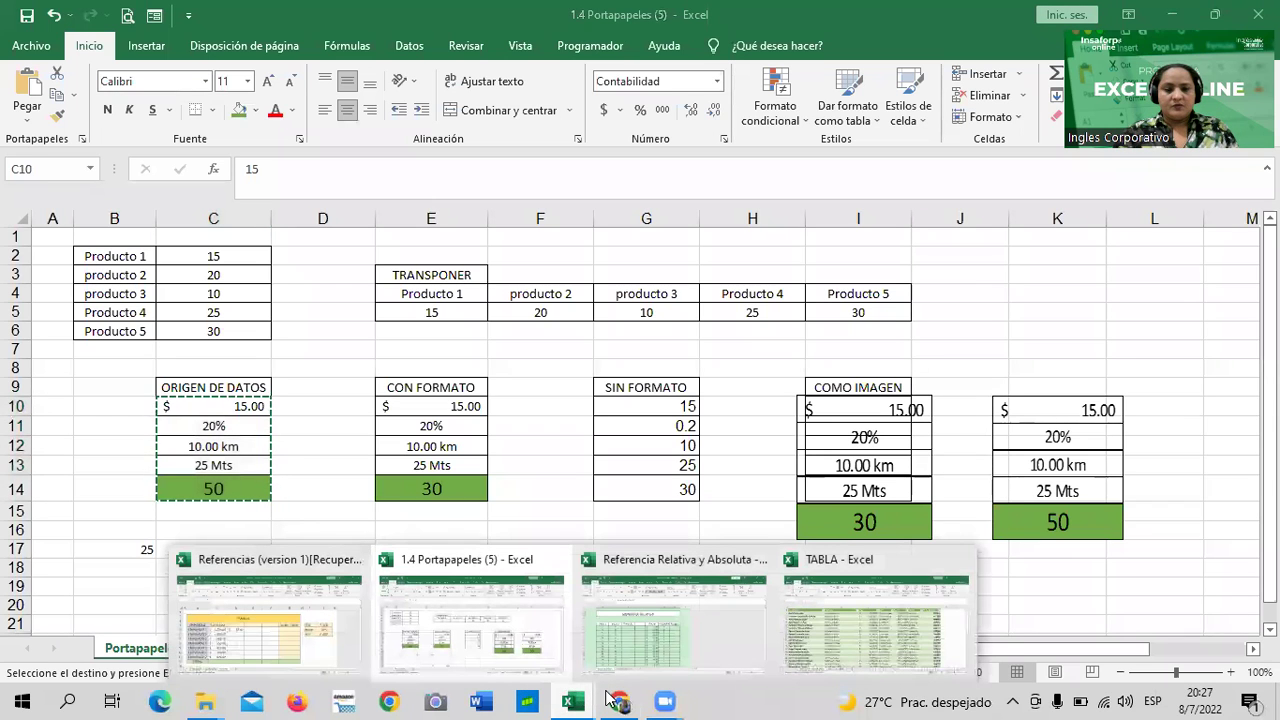
pyautogui.press('super+g')
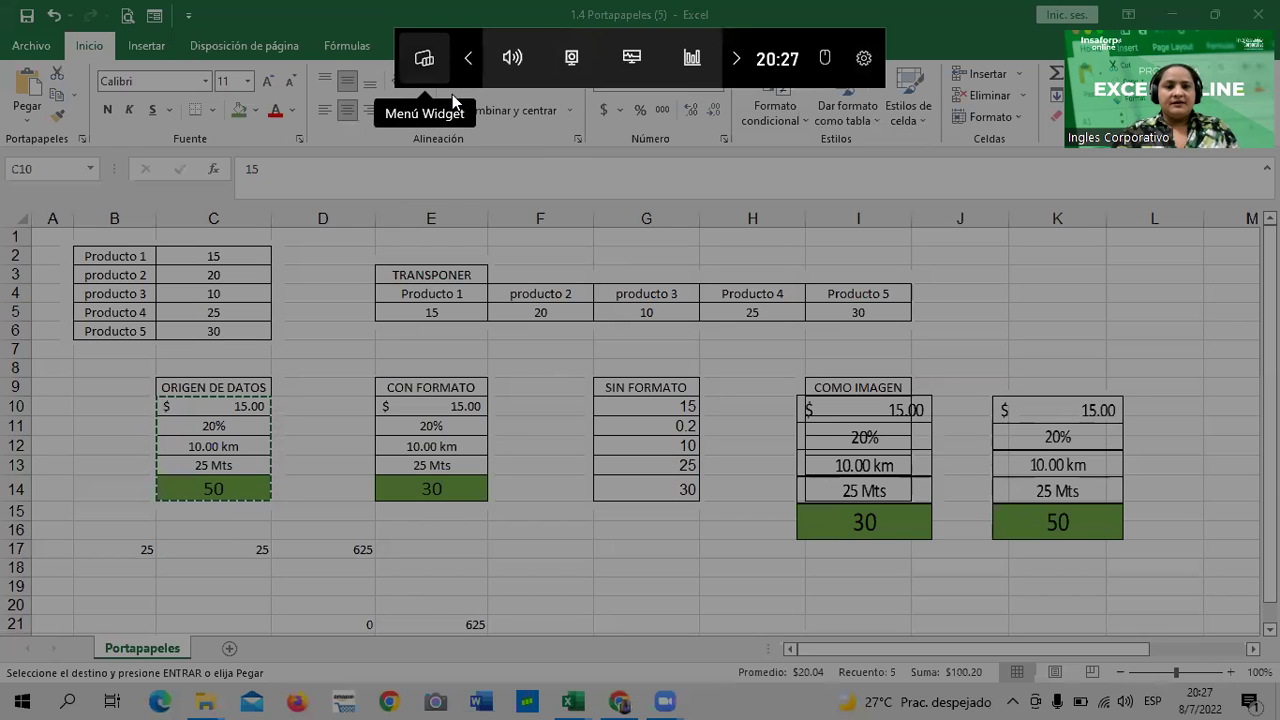
pyautogui.press('Escape')
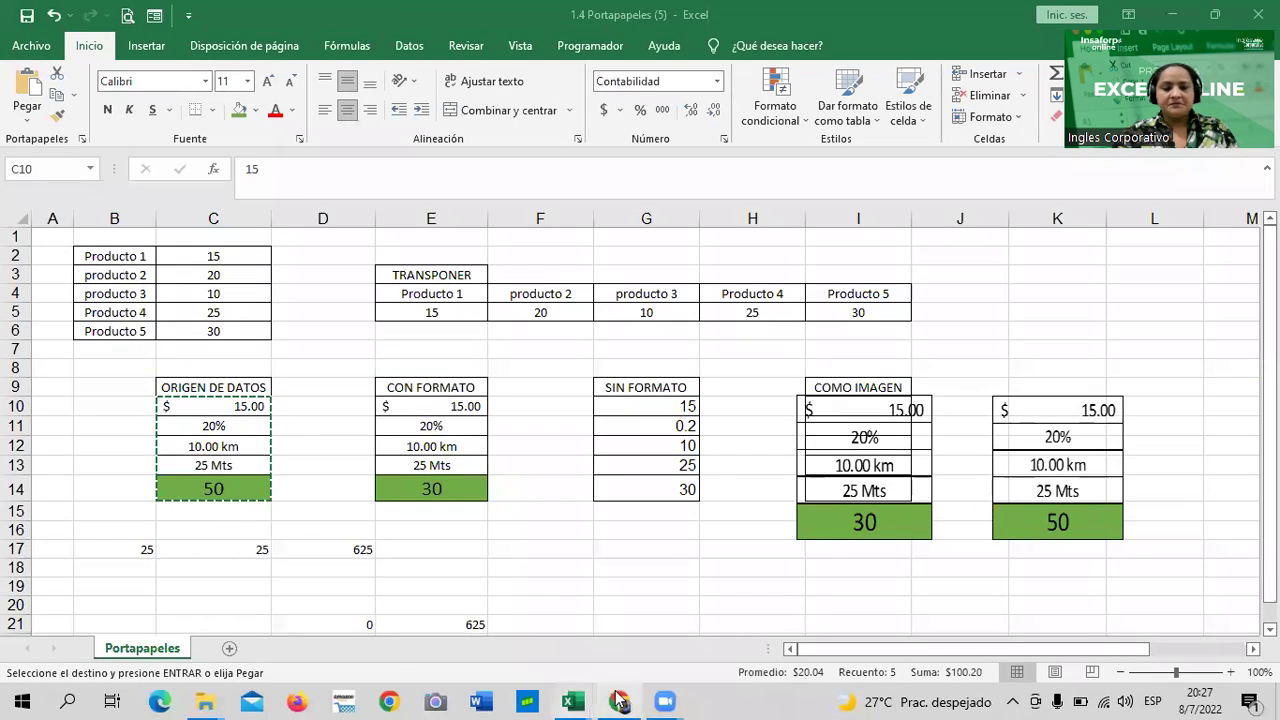
pyautogui.moveTo(572, 701)
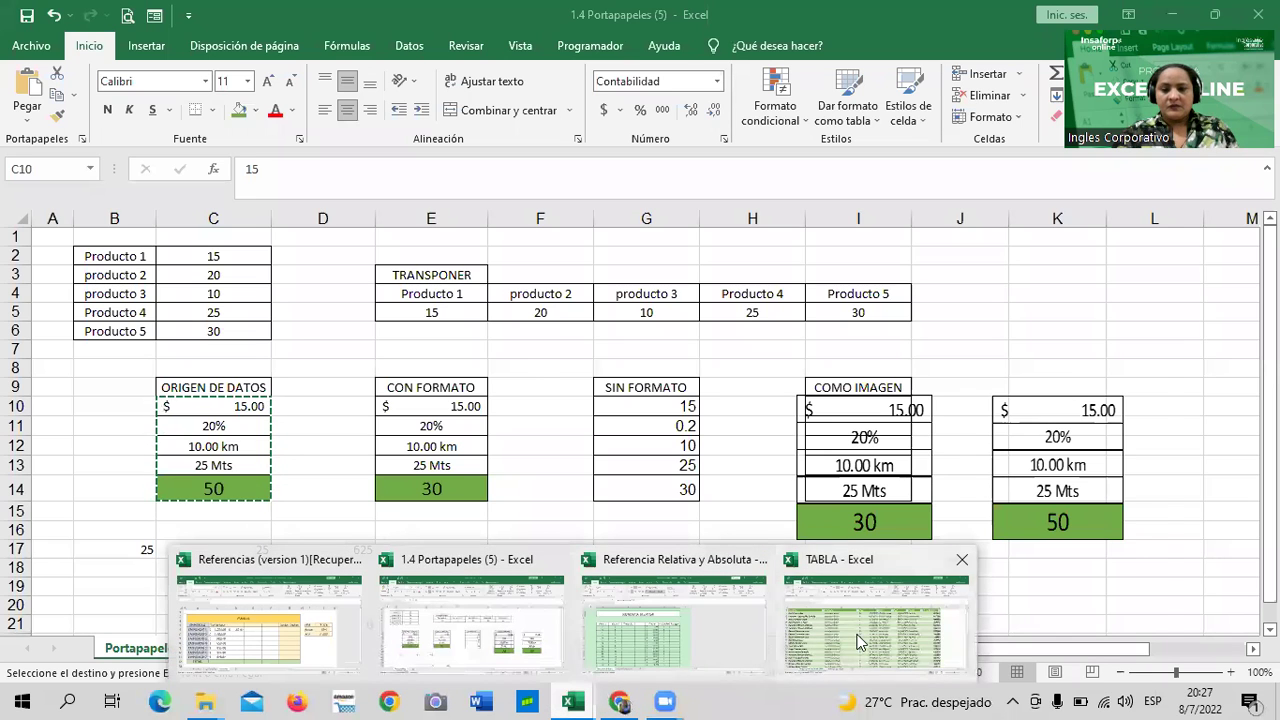
pyautogui.click(785, 633)
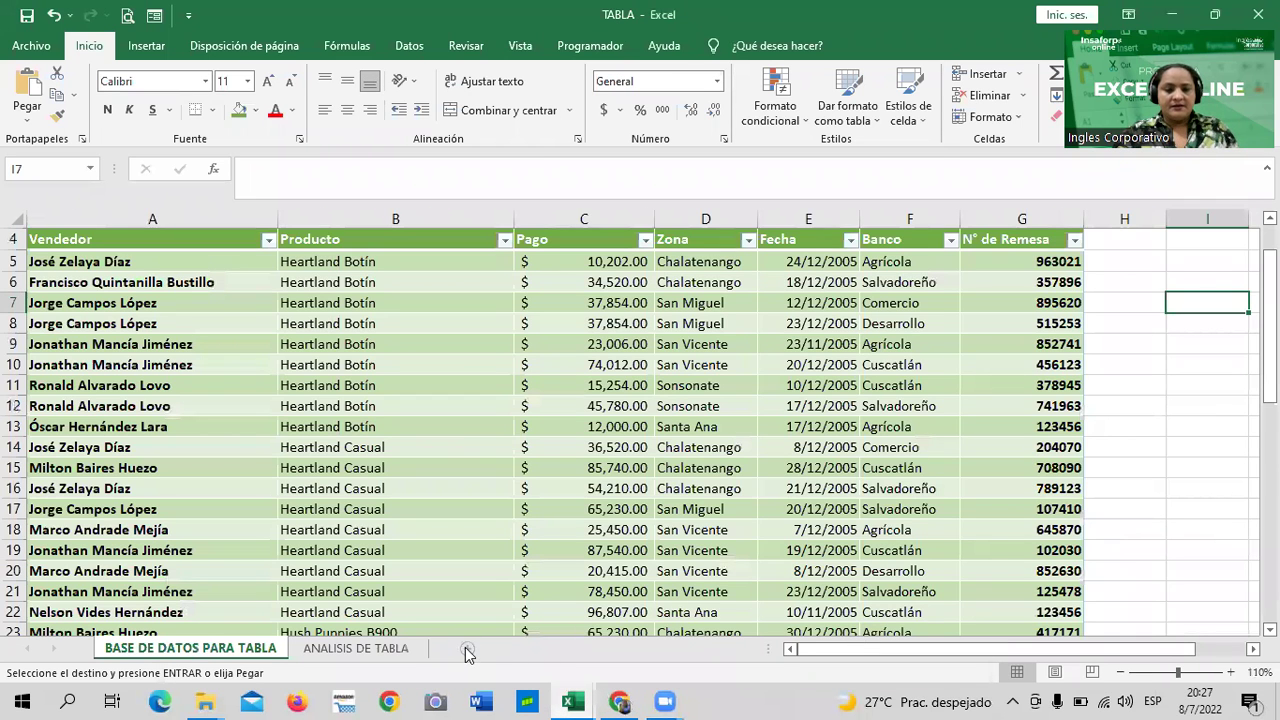
# Add sheet Hoja1 in TABLA and paste the source table at D6 as a linked picture.
pyautogui.click(467, 652)
pyautogui.rightClick(306, 330)
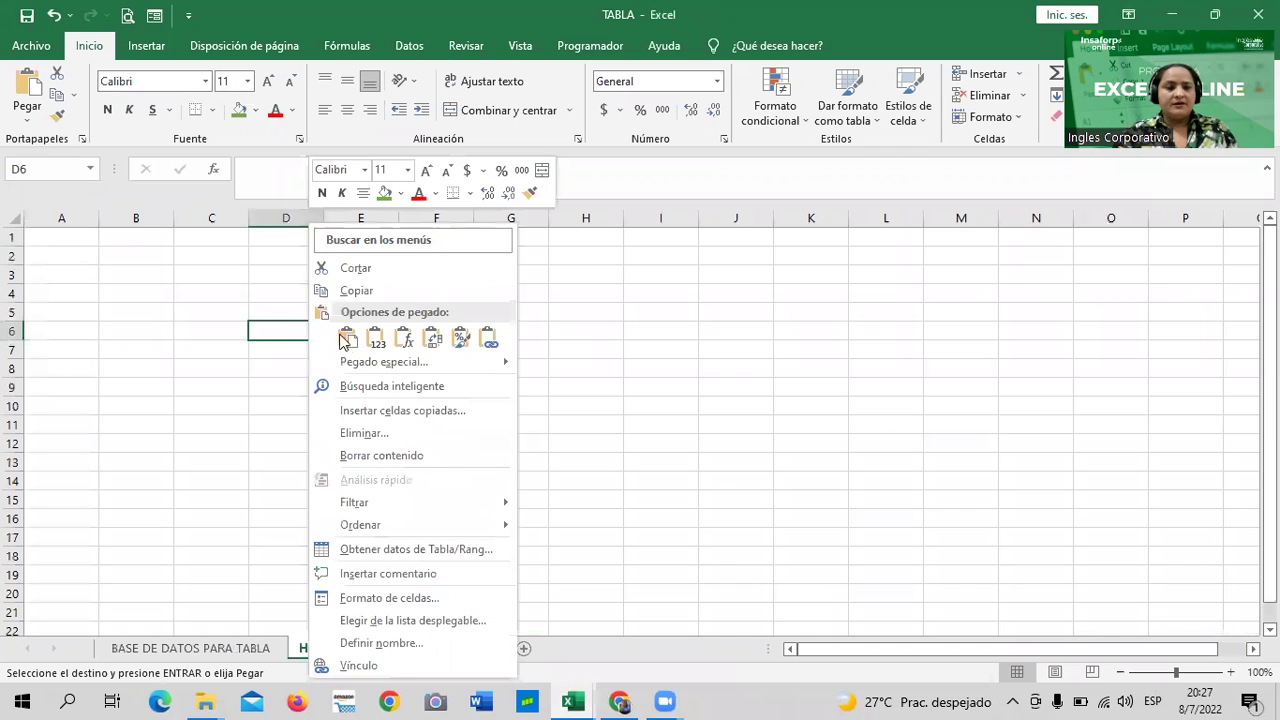
pyautogui.moveTo(384, 362)
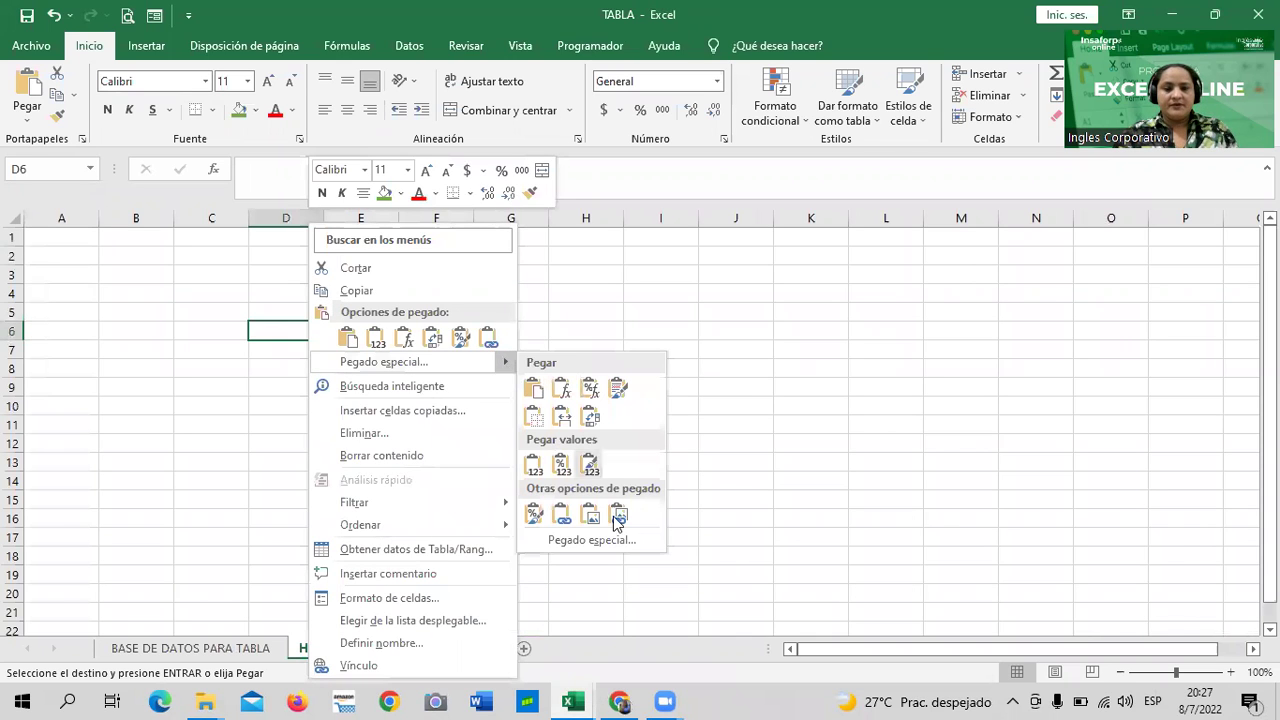
pyautogui.click(619, 516)
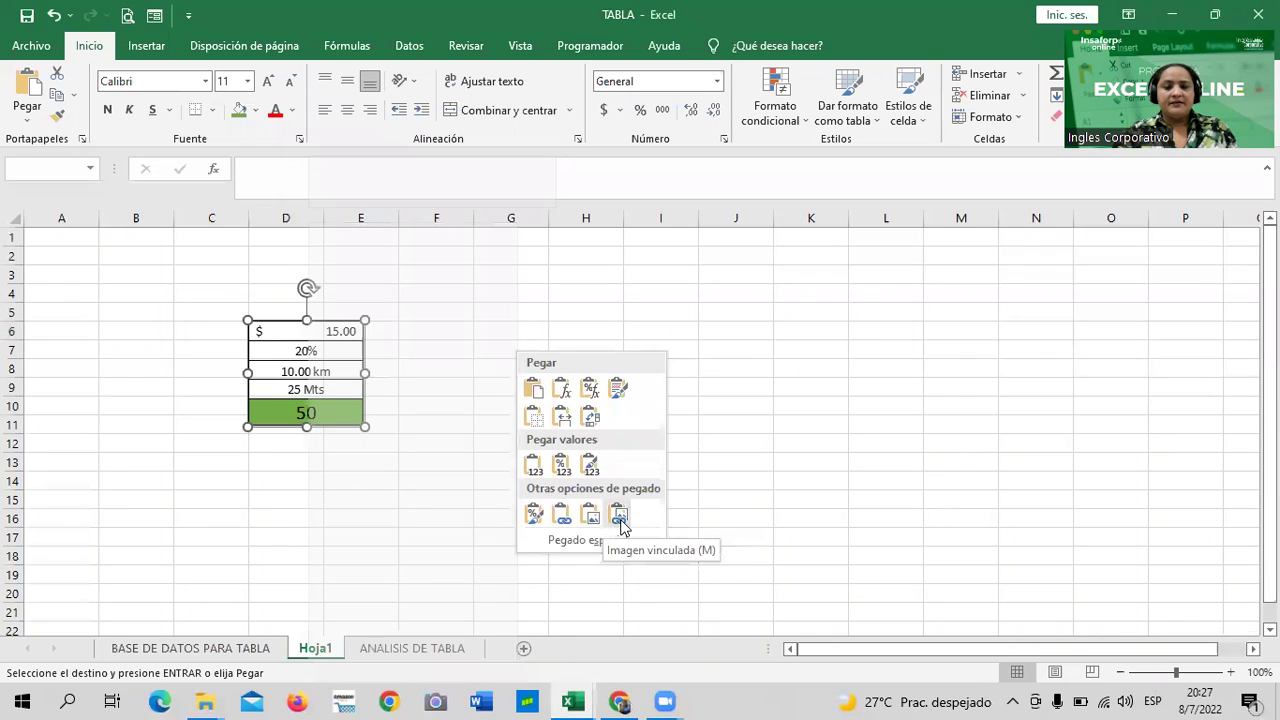
pyautogui.click(620, 446)
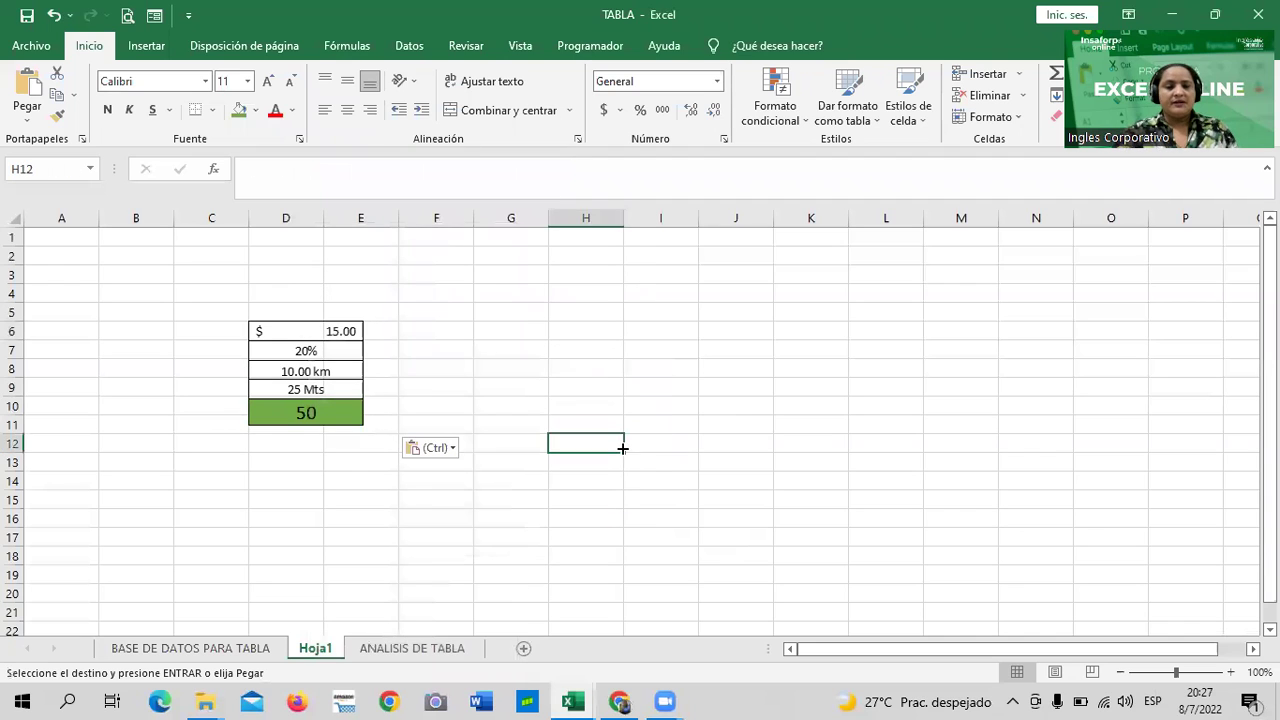
# Enlarge the linked picture, then return to 1.4 Portapapeles and cancel the copy selection.
pyautogui.click(288, 350)
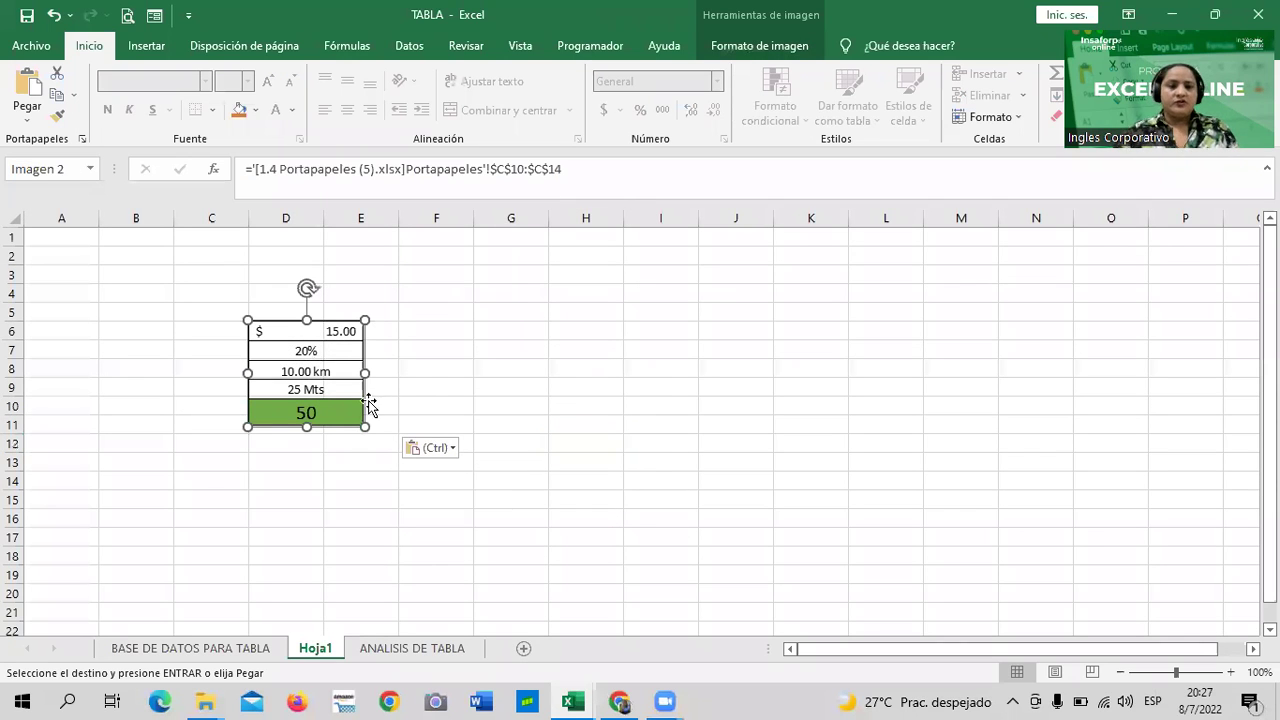
pyautogui.moveTo(364, 427); pyautogui.dragTo(434, 489)
pyautogui.click(651, 453)
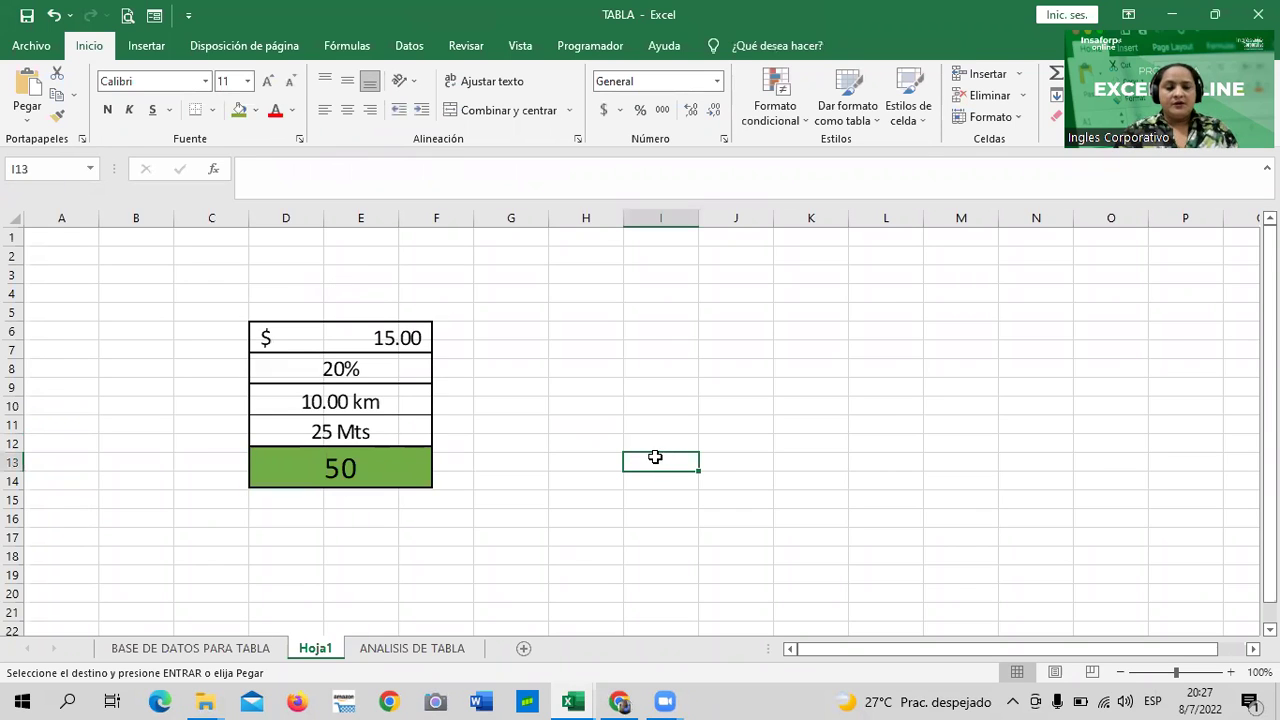
pyautogui.moveTo(572, 701)
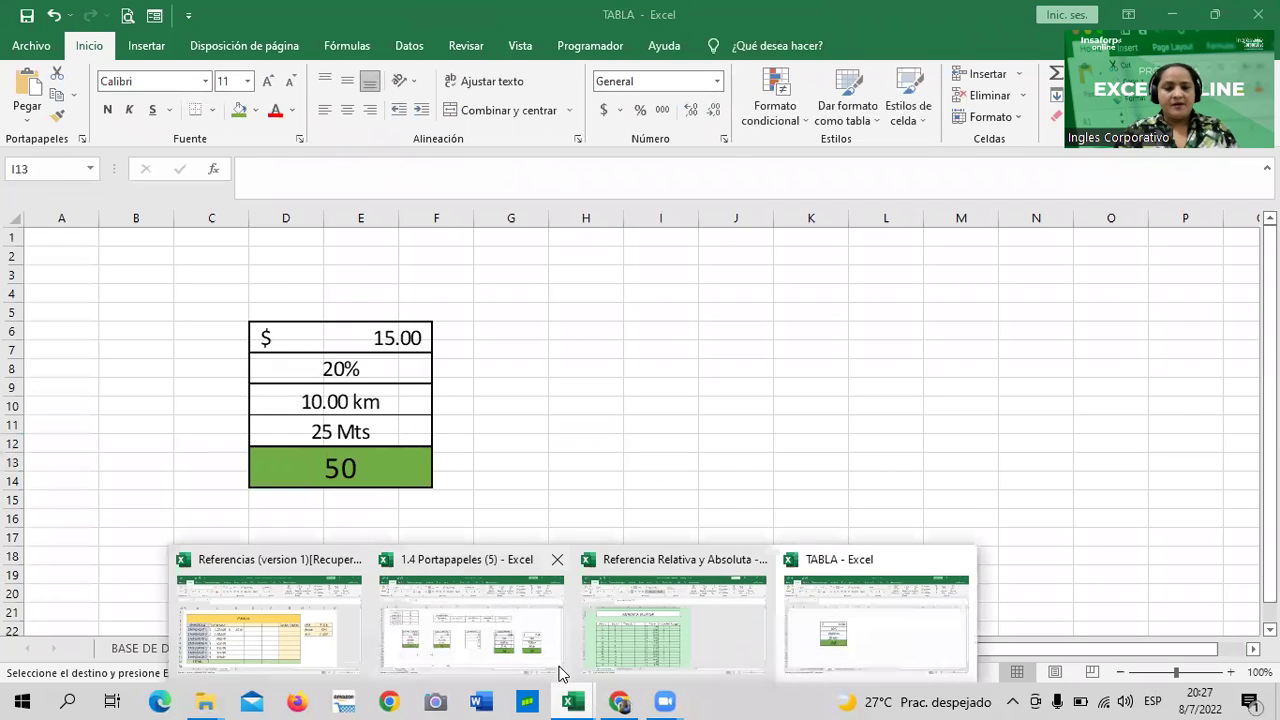
pyautogui.click(495, 626)
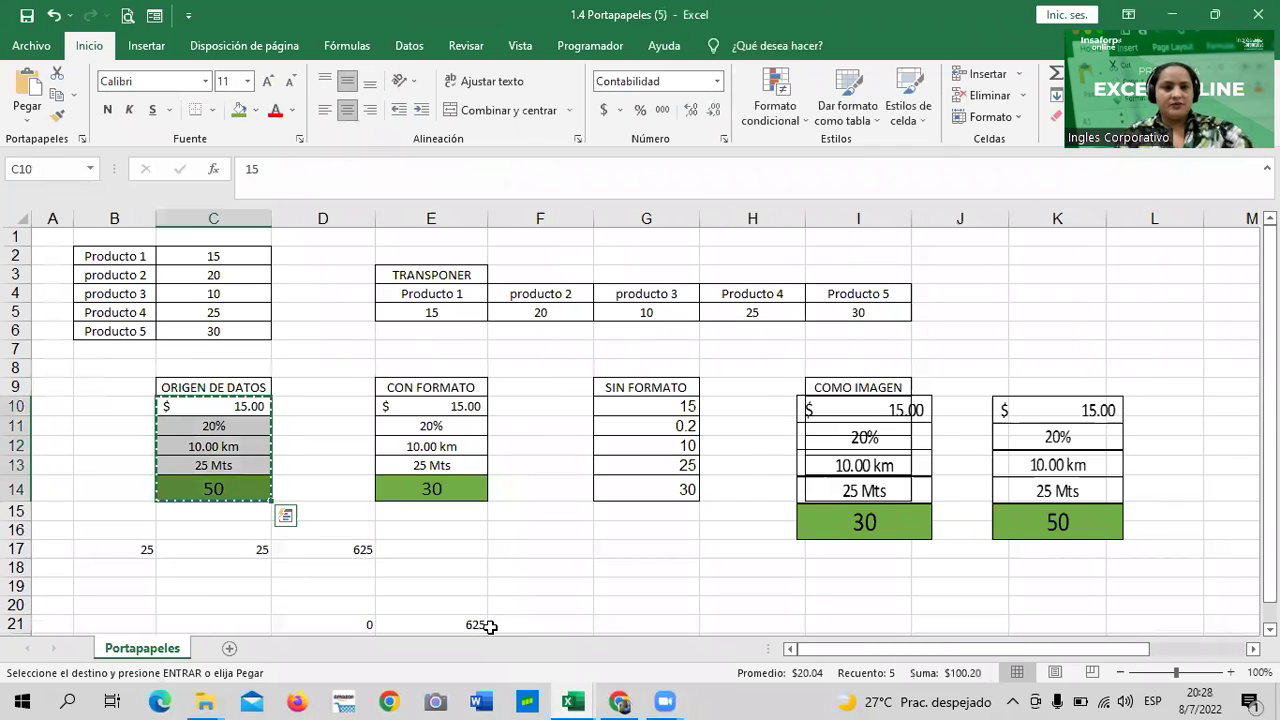
pyautogui.press('Escape')
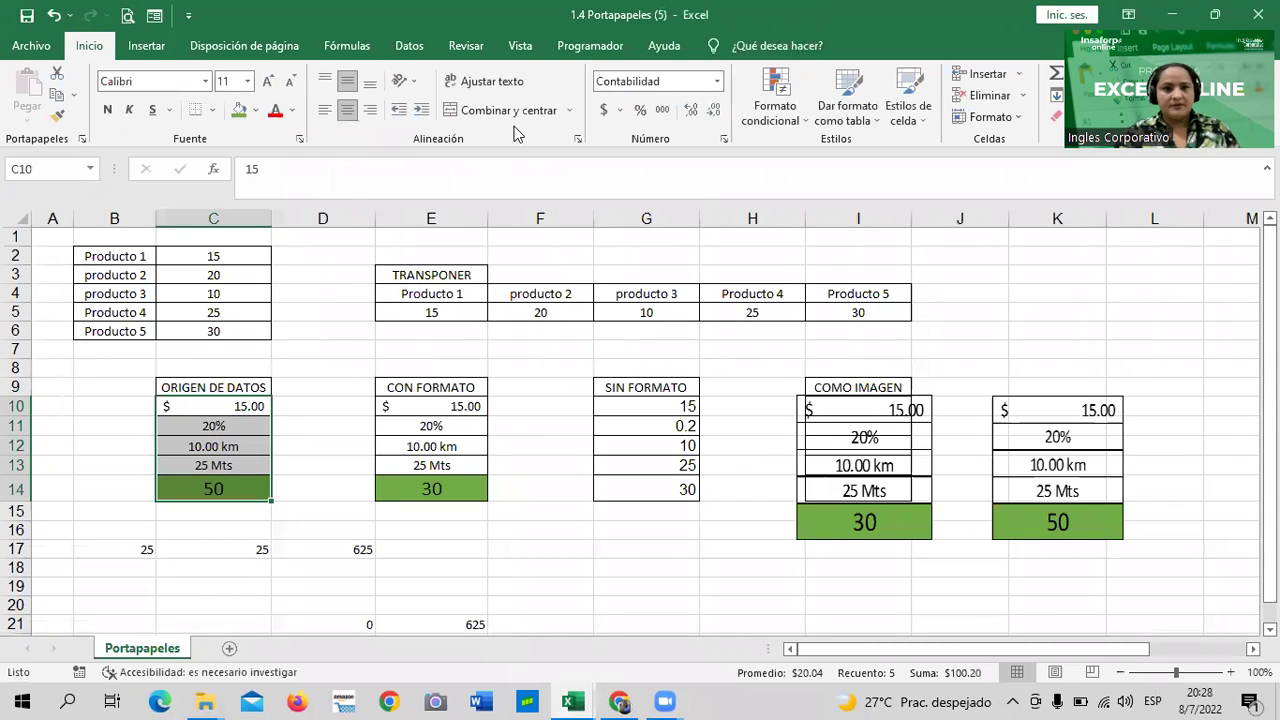
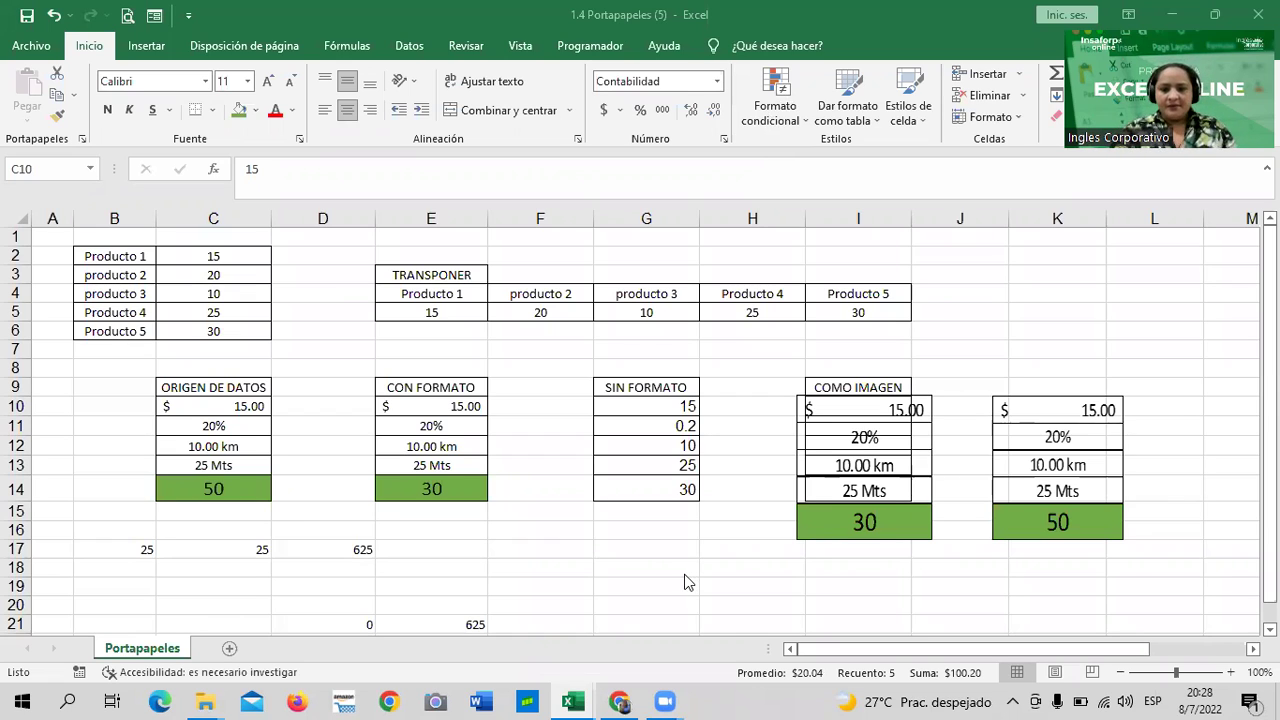
# Change the green total in C14 from 50 to 100 and select the linked picture showing 100.
pyautogui.doubleClick(230, 490)
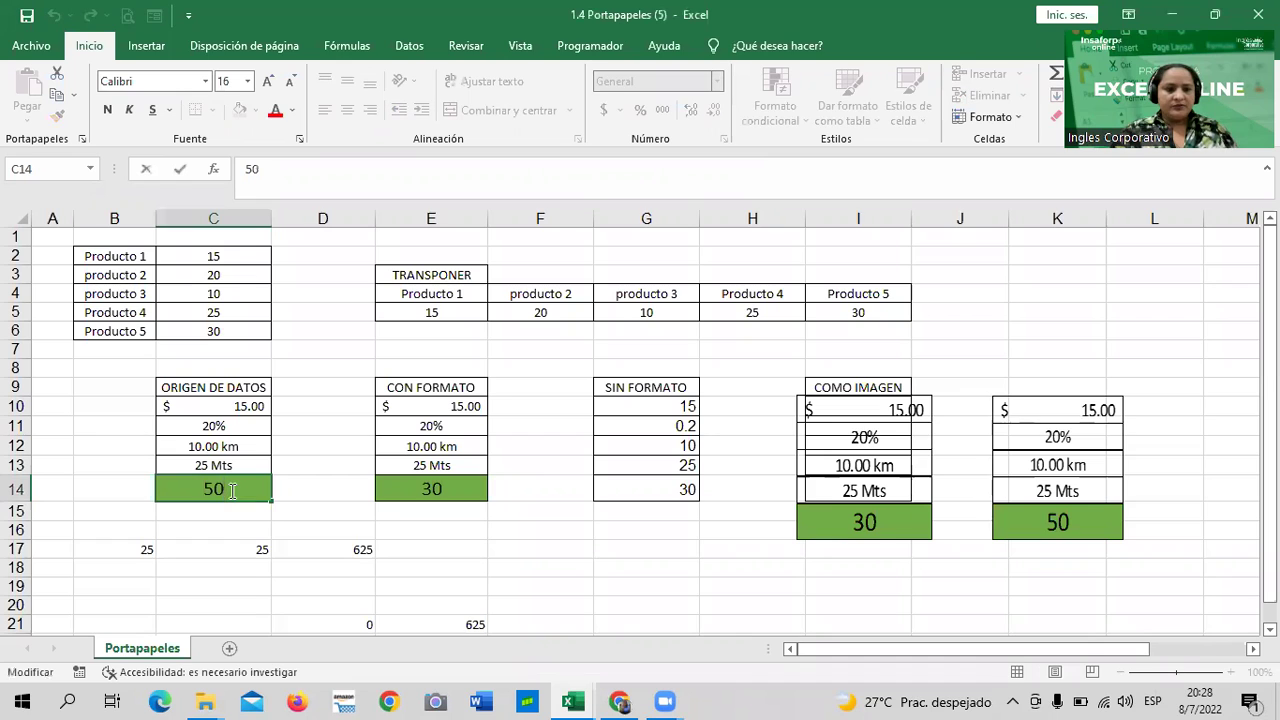
pyautogui.press('BackSpace')
pyautogui.press('BackSpace')
pyautogui.write('0')
pyautogui.hotkey('ctrl', 'Return')
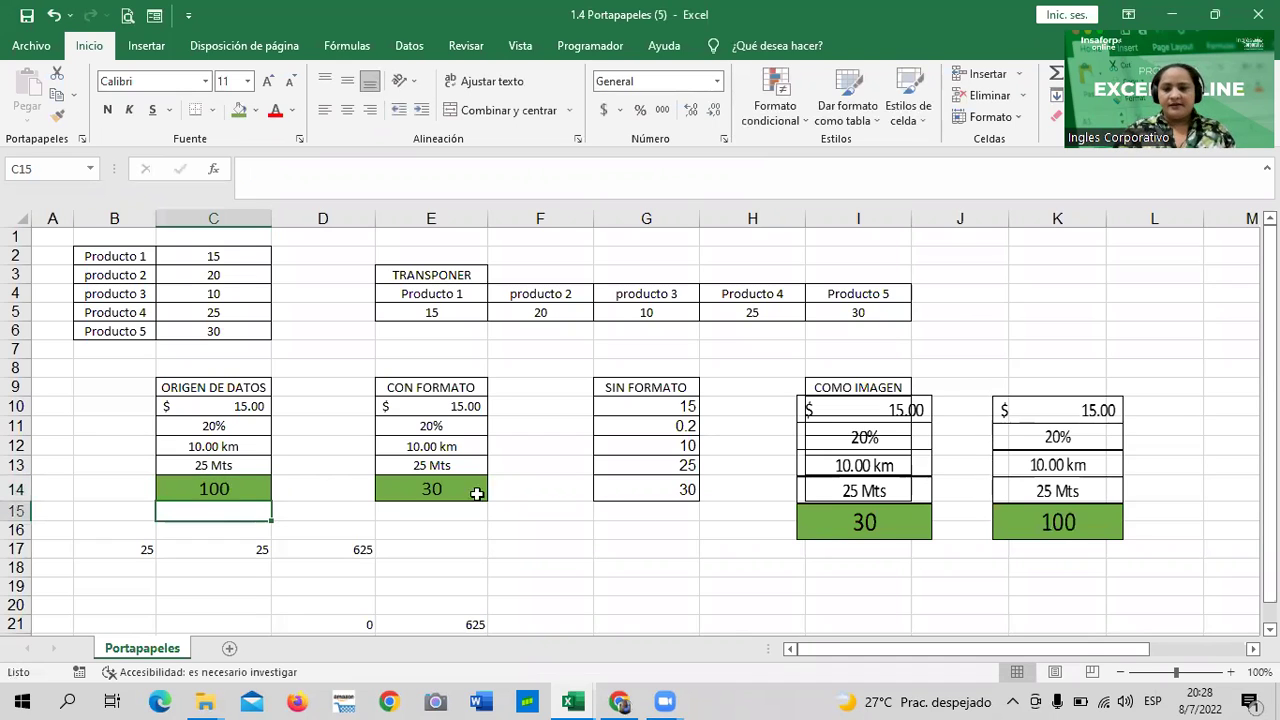
pyautogui.click(1045, 500)
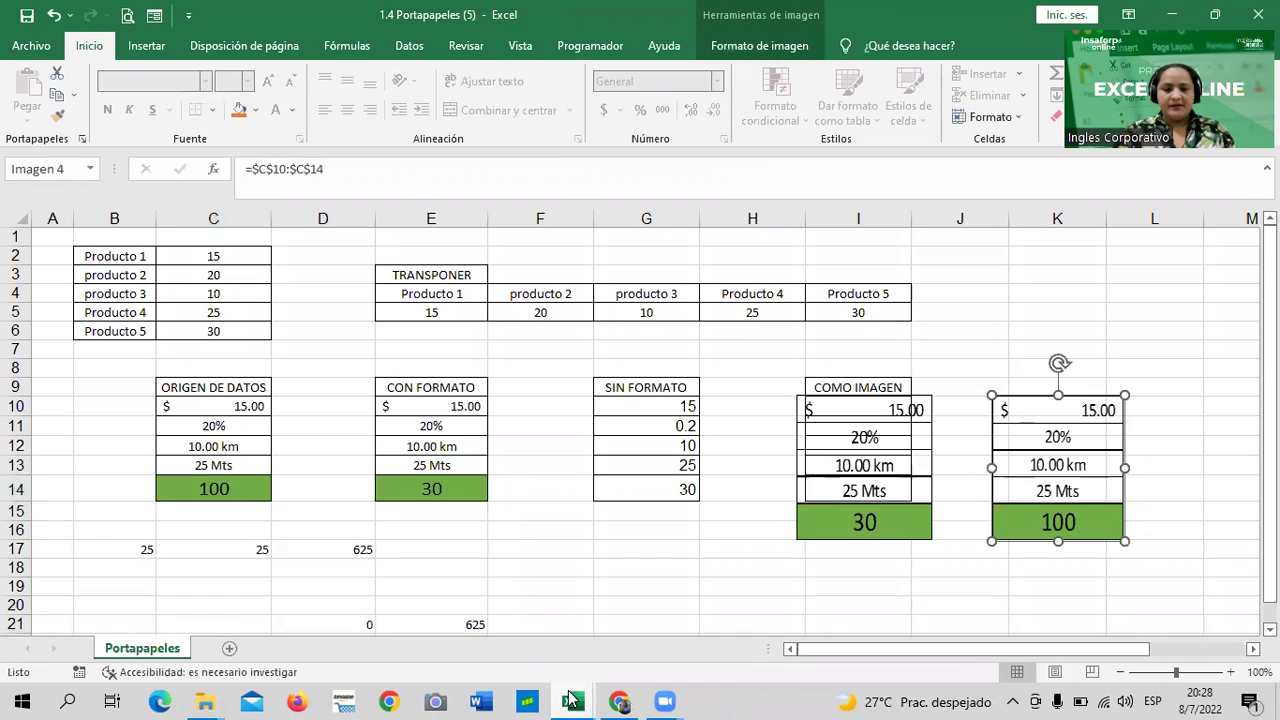
pyautogui.moveTo(572, 701)
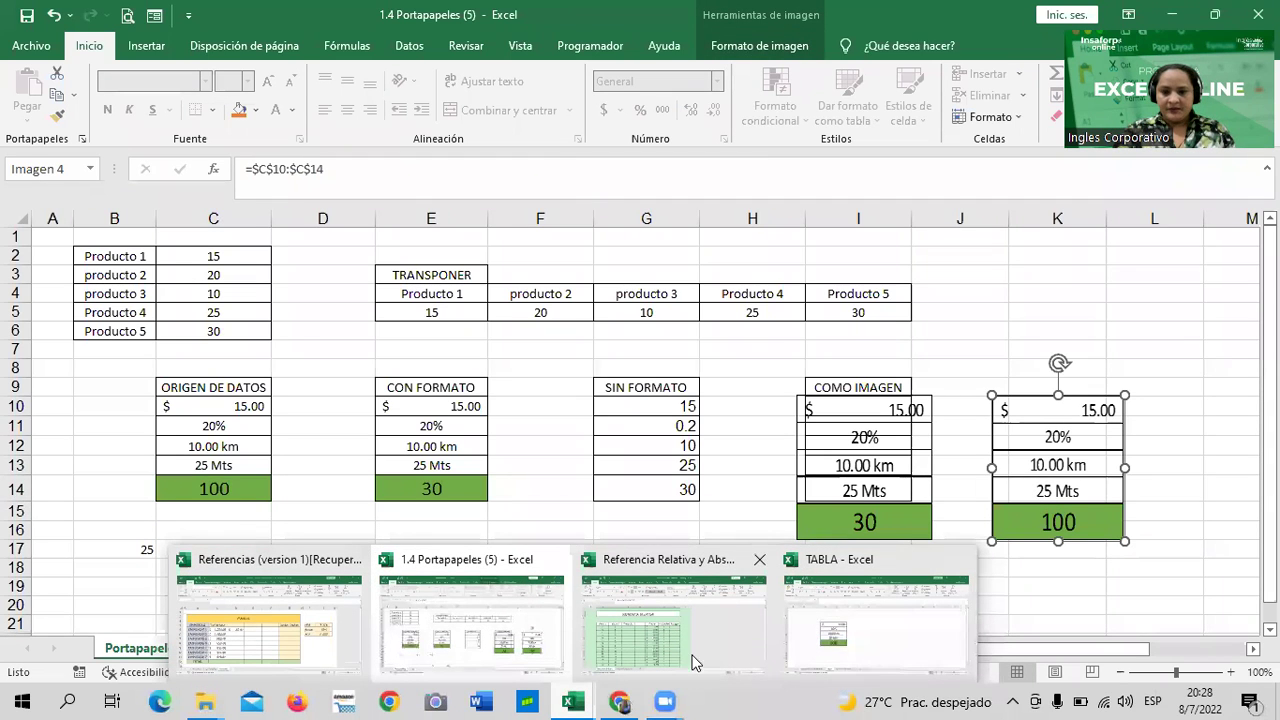
# Check that the linked table picture in the TABLA workbook shows 100, then return to Portapapeles.
pyautogui.click(907, 643)
pyautogui.click(392, 466)
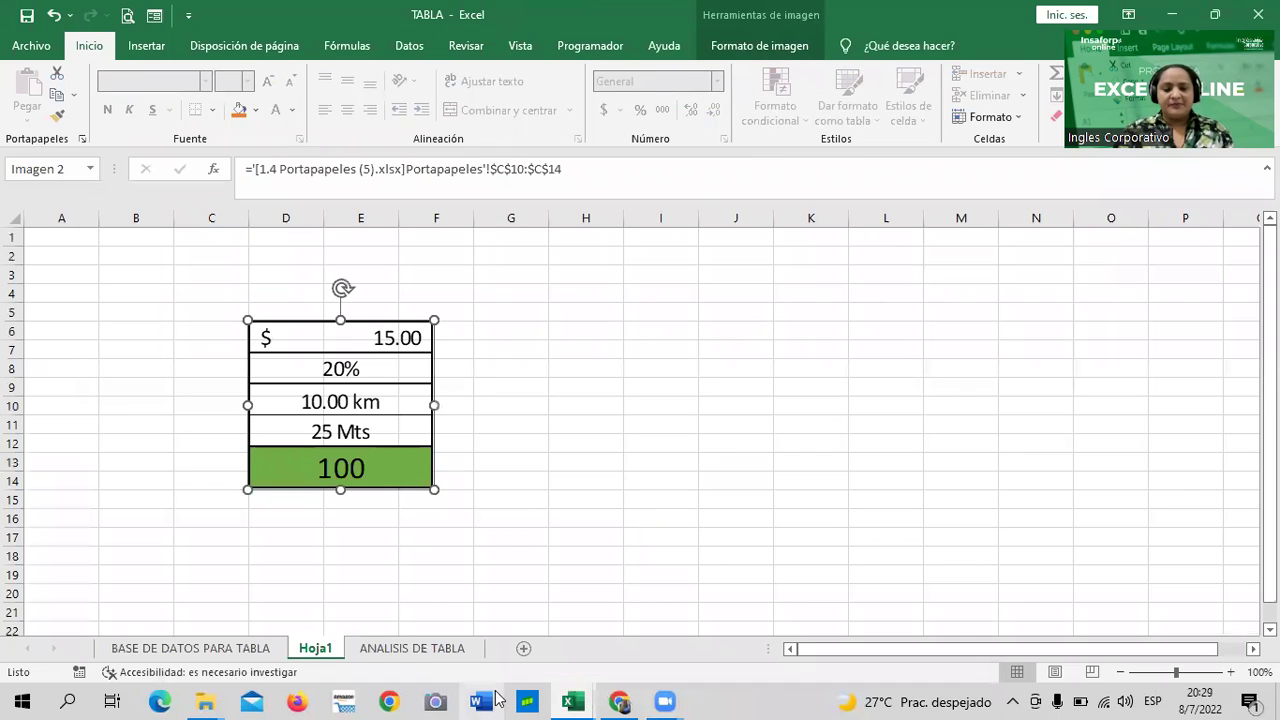
pyautogui.click(573, 700)
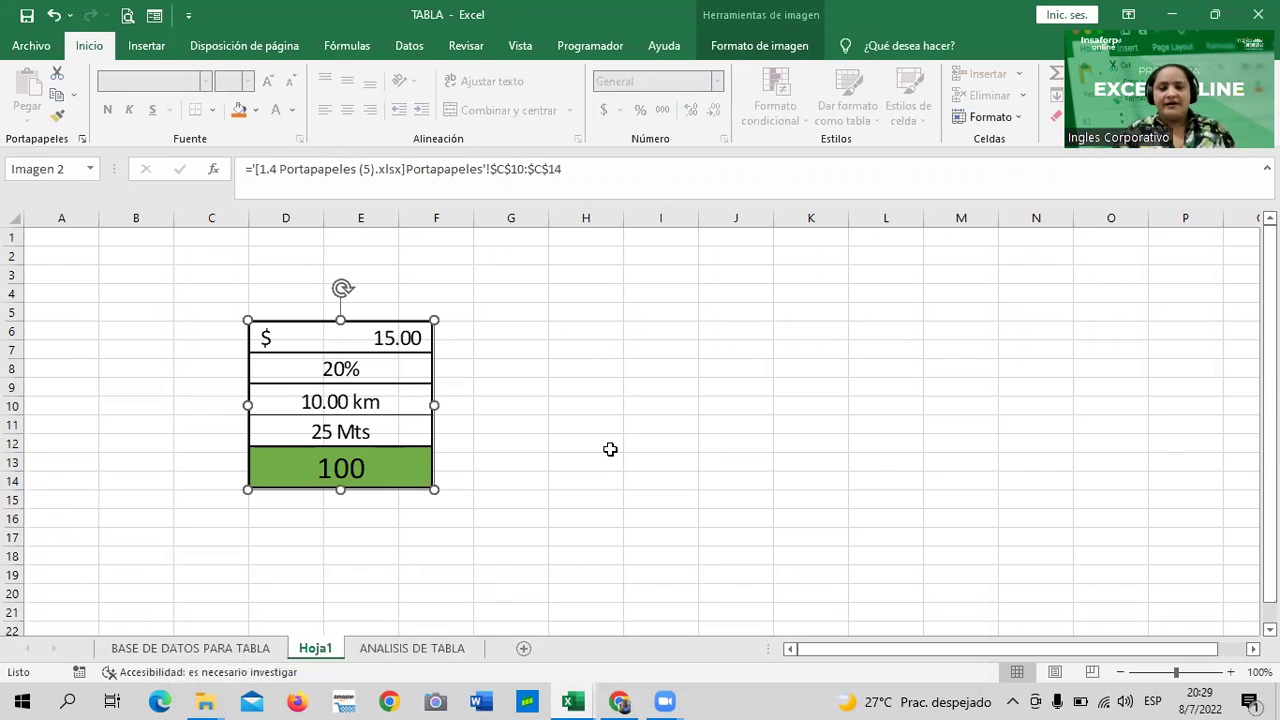
pyautogui.click(590, 348)
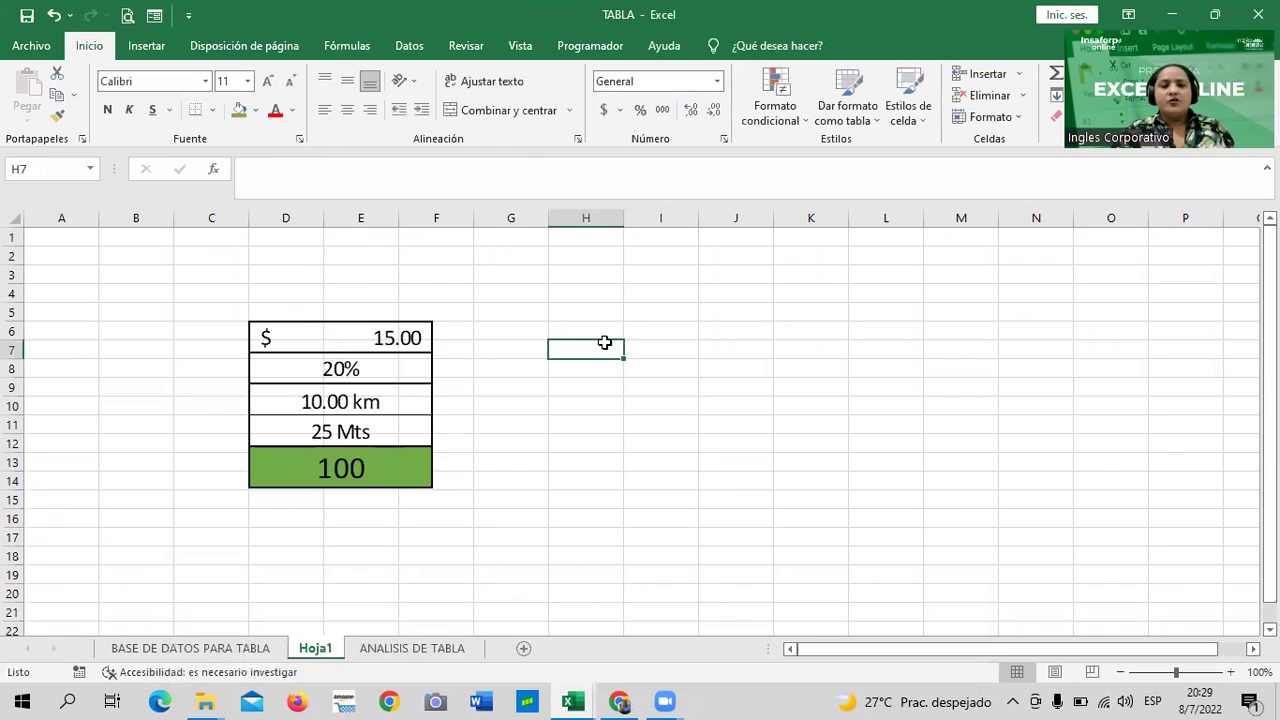
pyautogui.rightClick(432, 286)
pyautogui.rightClick(398, 425)
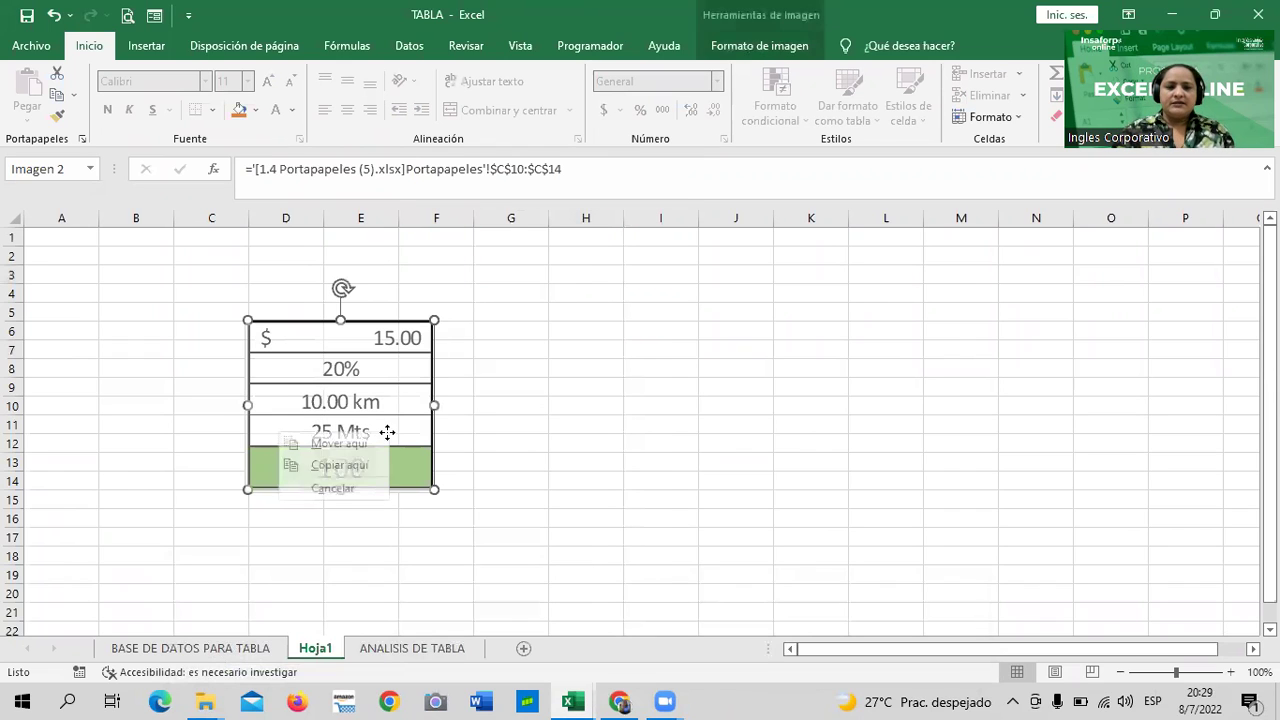
pyautogui.click(500, 405)
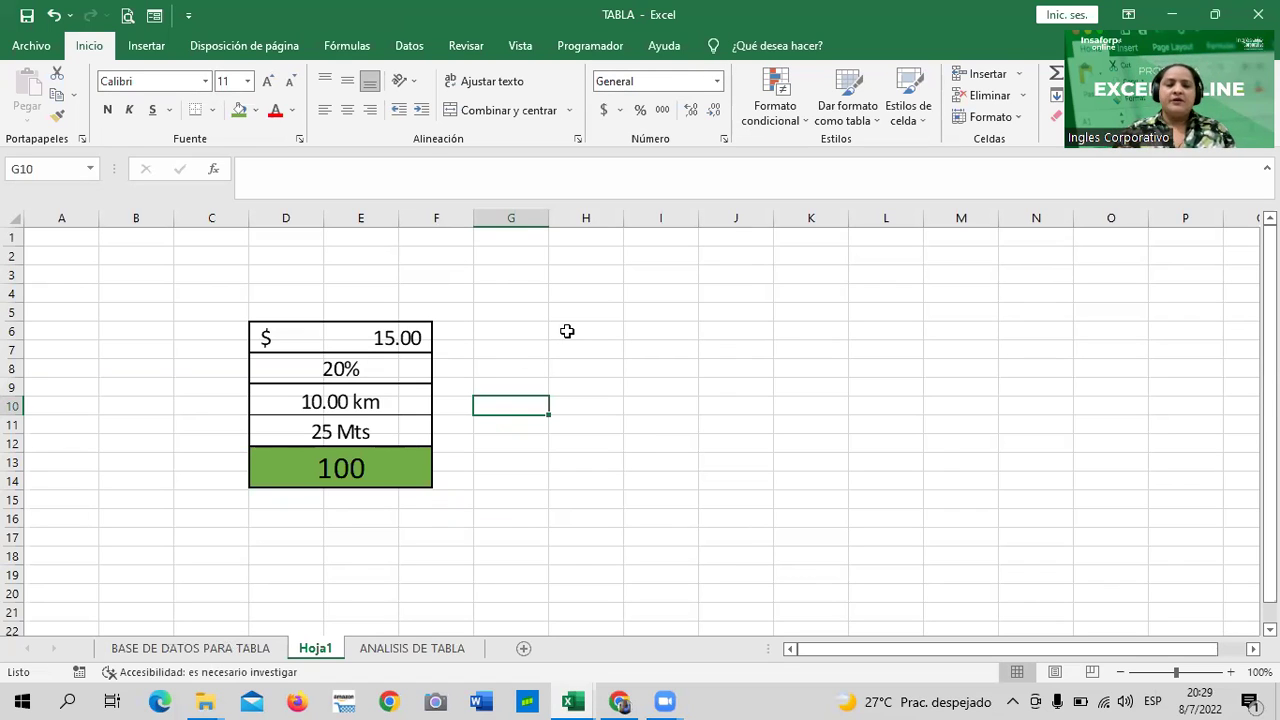
pyautogui.click(508, 527)
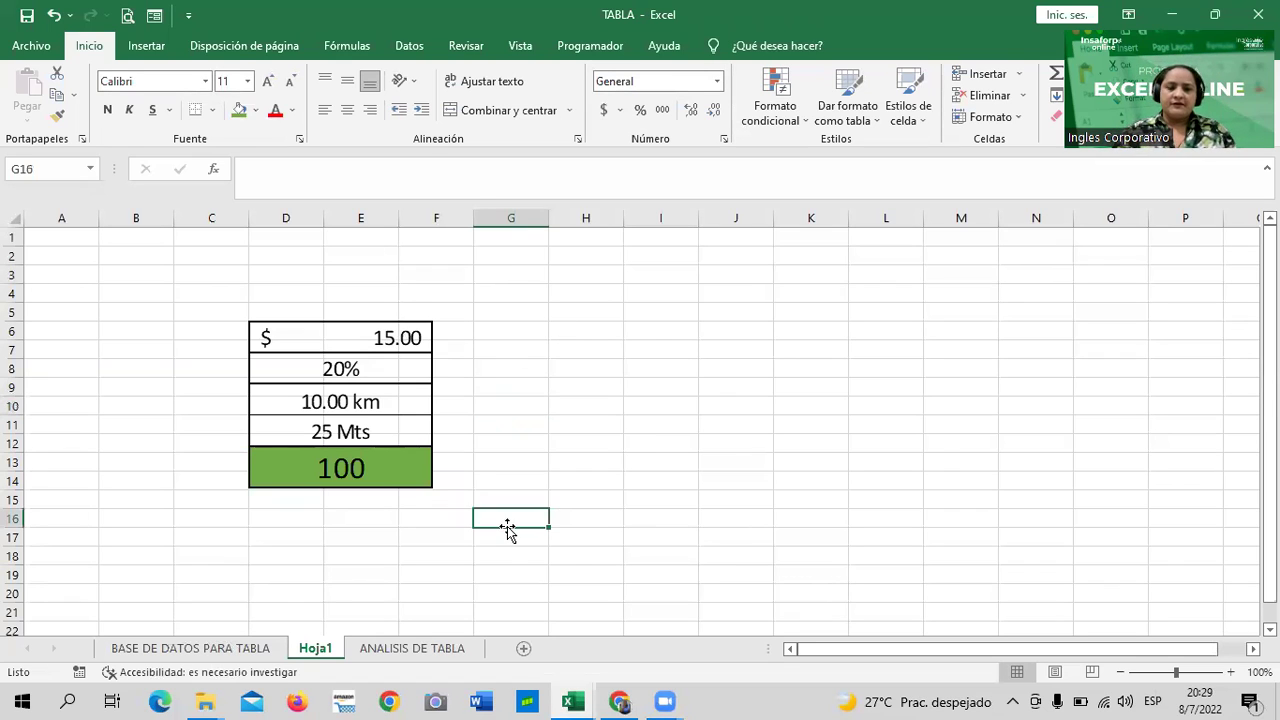
pyautogui.click(364, 398)
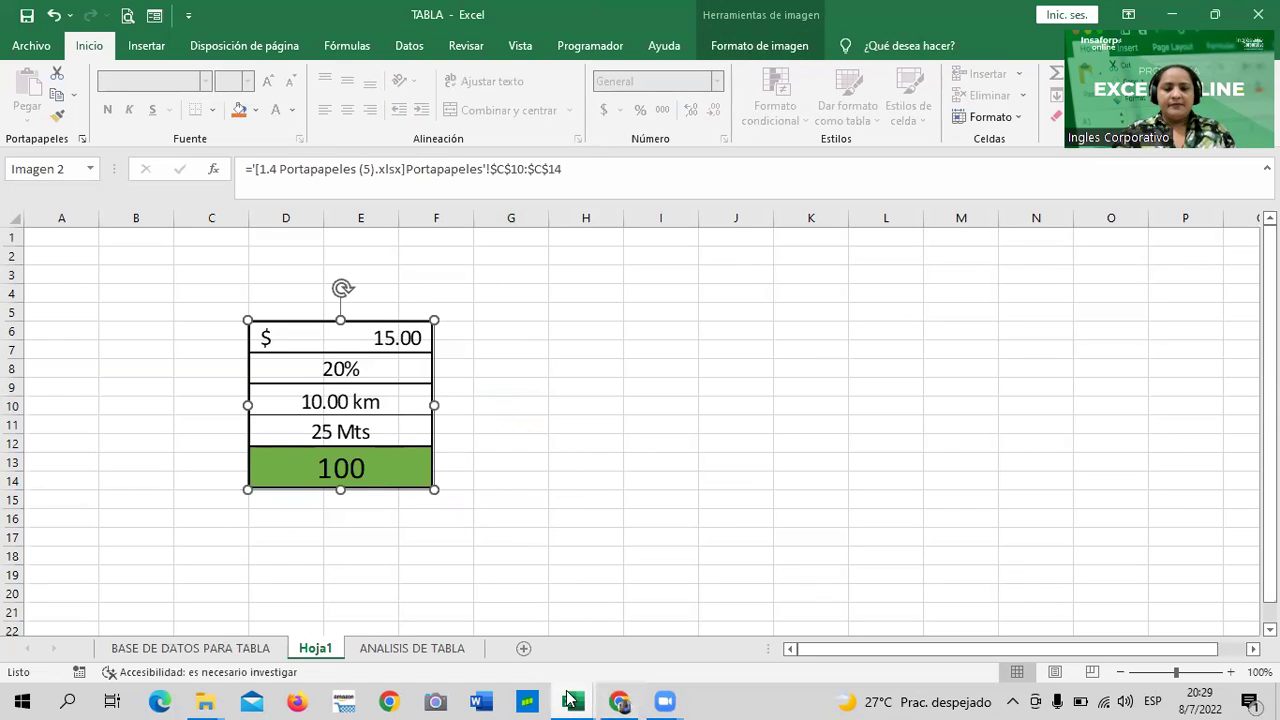
pyautogui.moveTo(571, 701)
pyautogui.click(515, 638)
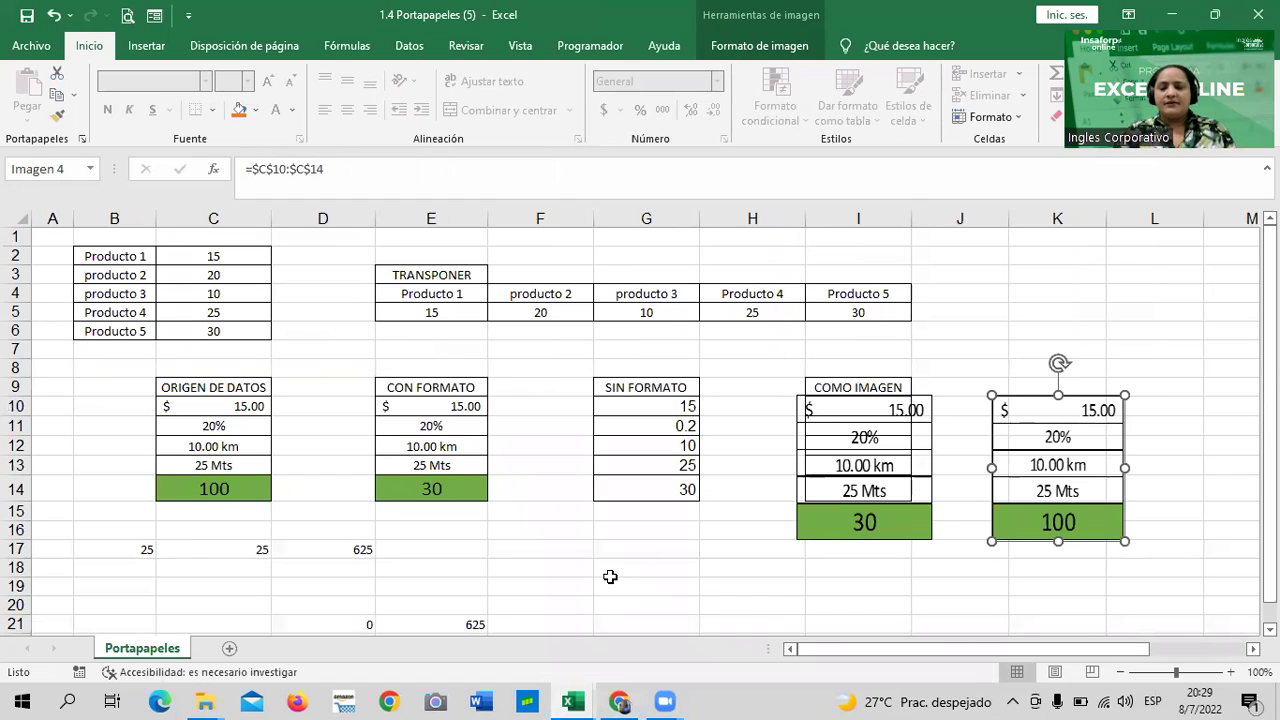
# Select the COMO IMAGEN and linked pictures on the Portapapeles sheet, then deselect them.
pyautogui.click(866, 450)
pyautogui.click(1073, 436)
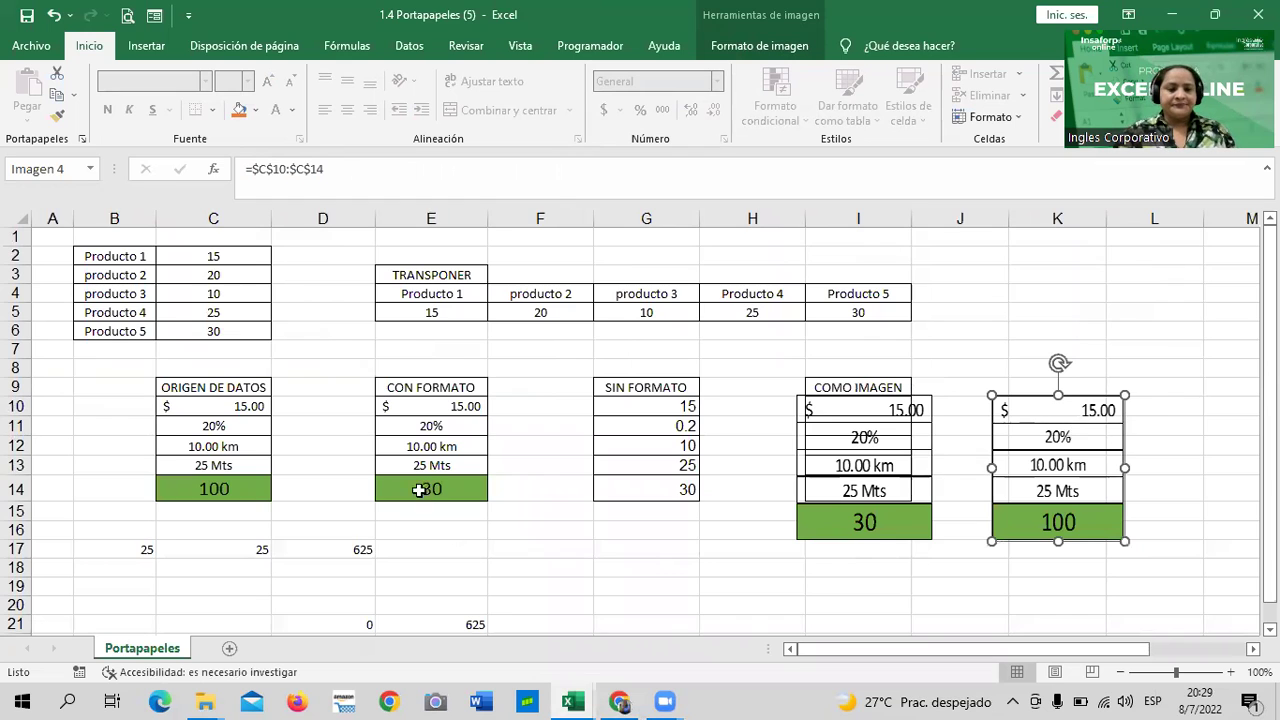
pyautogui.click(568, 583)
pyautogui.scroll(-2, 568, 583)
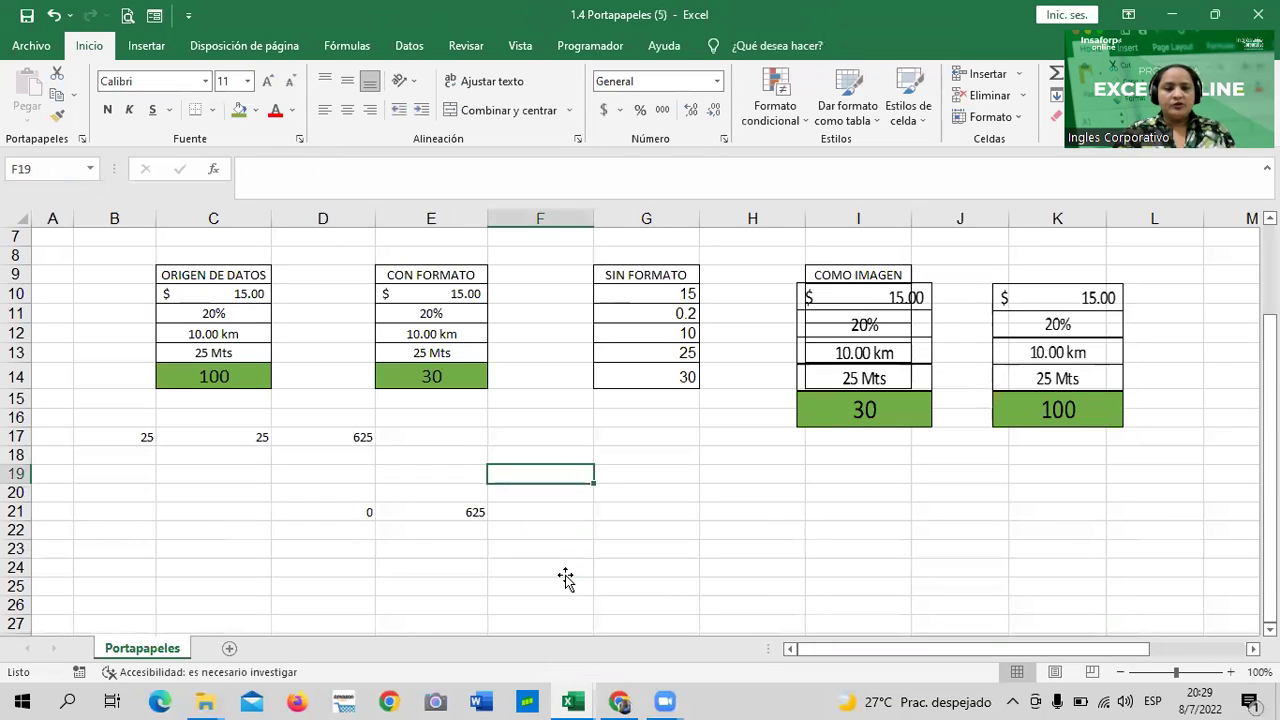
# Add two blank sheets, Hoja1 and Hoja2, and finish on the empty Hoja1.
pyautogui.click(230, 651)
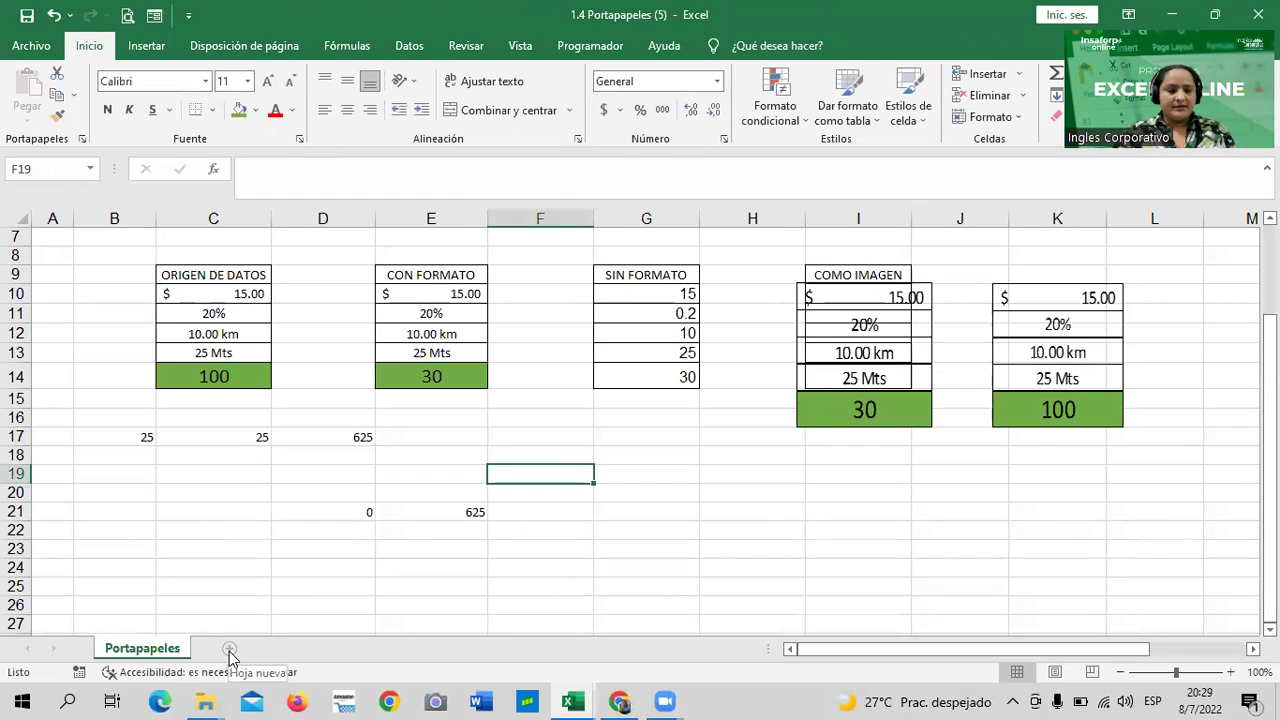
pyautogui.click(285, 649)
pyautogui.click(219, 648)
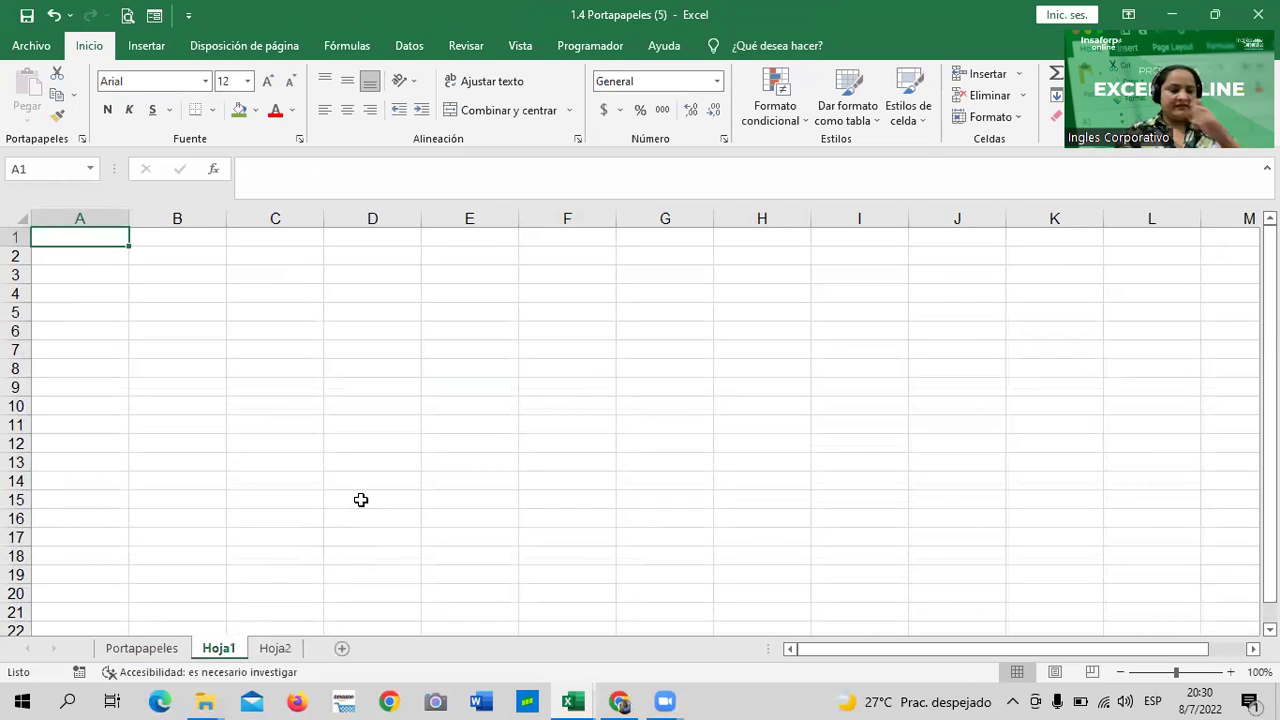
pyautogui.click(155, 647)
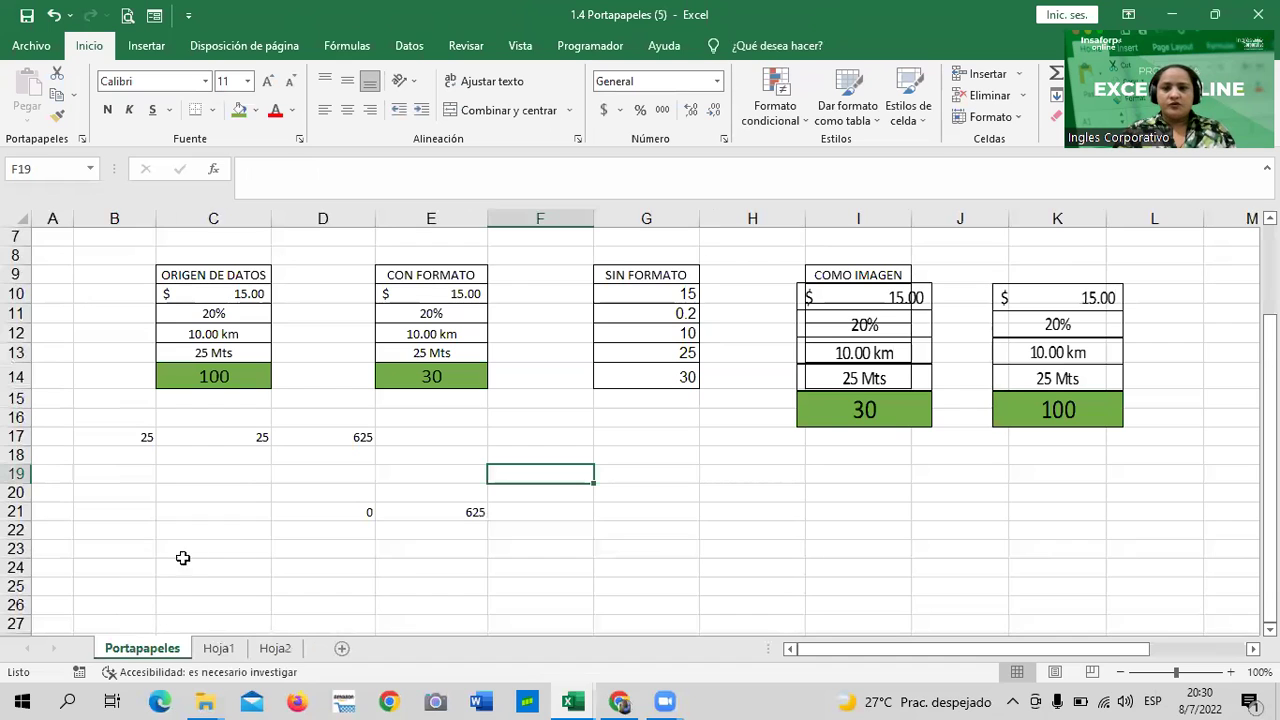
pyautogui.click(219, 648)
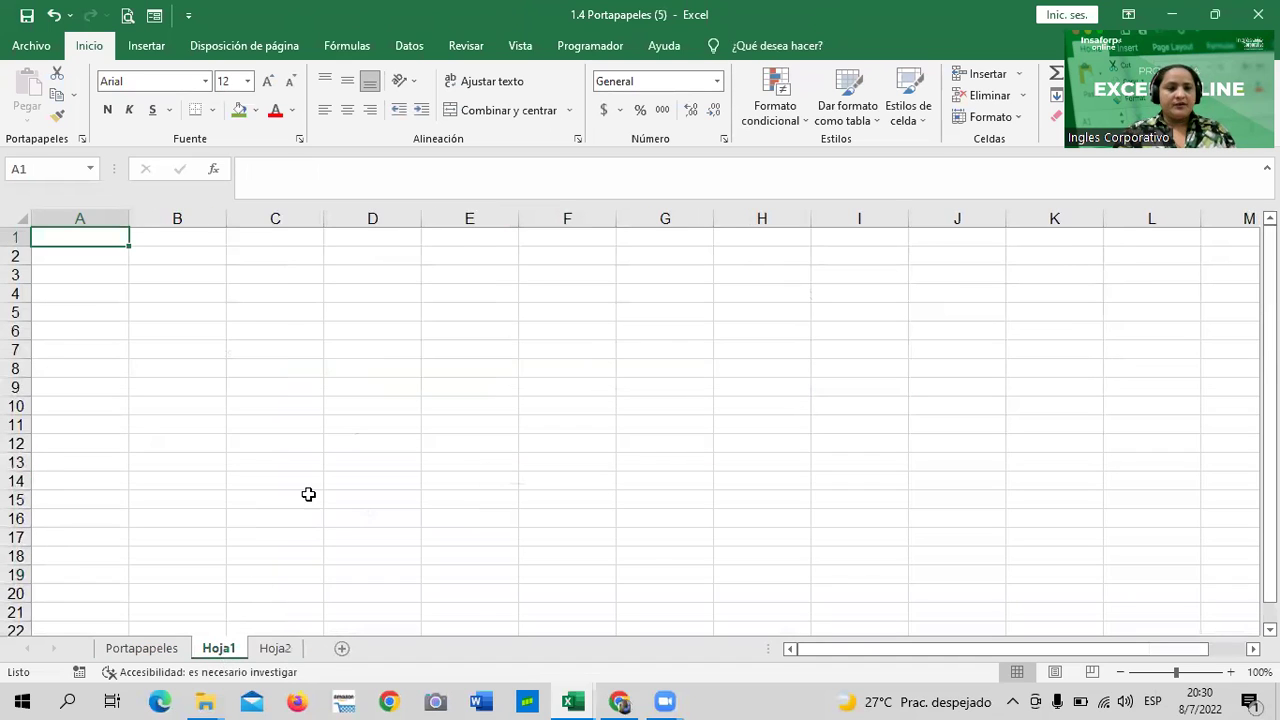
# Set the width of columns C through K to 5.
pyautogui.click(279, 217)
pyautogui.click(410, 345)
pyautogui.moveTo(297, 217); pyautogui.dragTo(1036, 226)
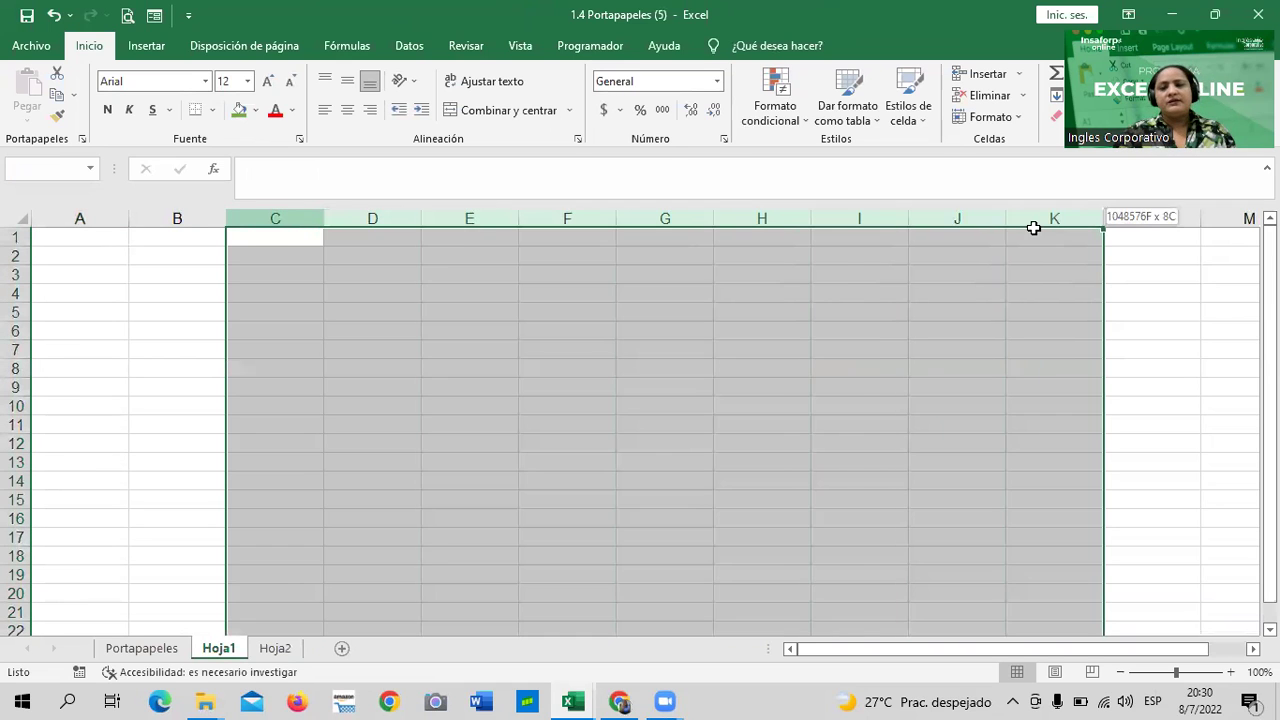
pyautogui.rightClick(690, 290)
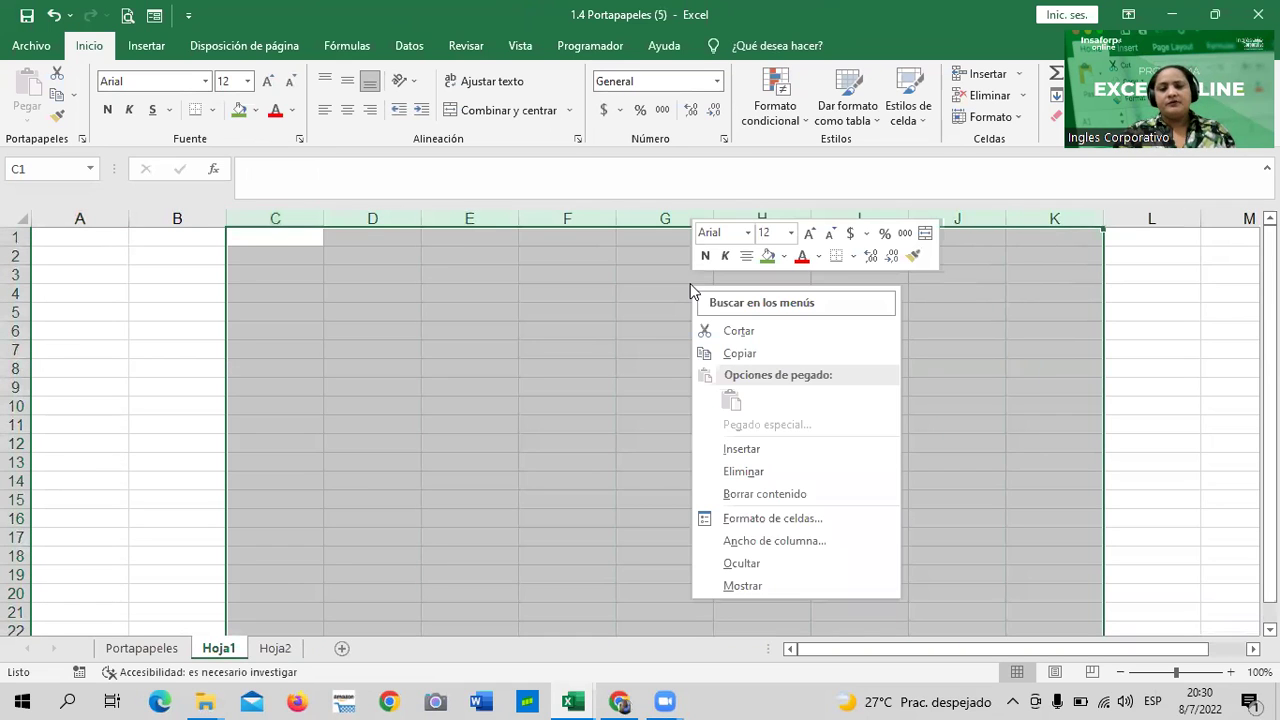
pyautogui.click(767, 543)
pyautogui.write('5')
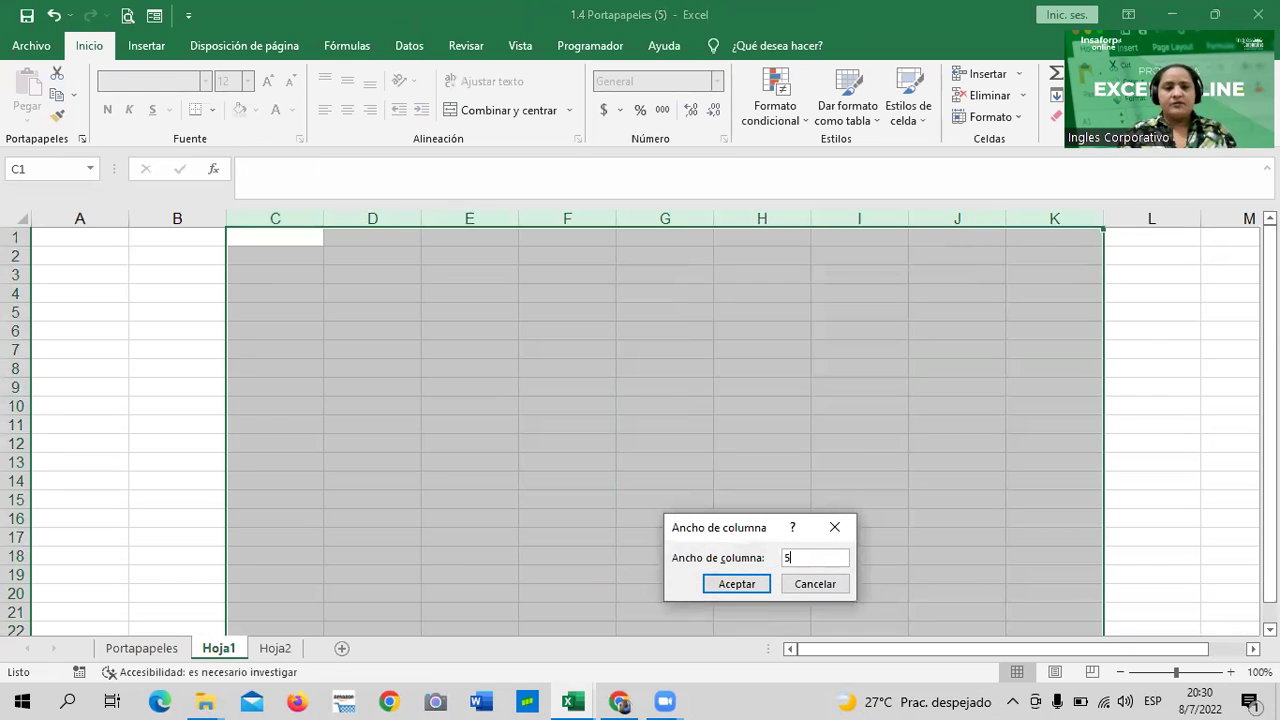
pyautogui.press('Return')
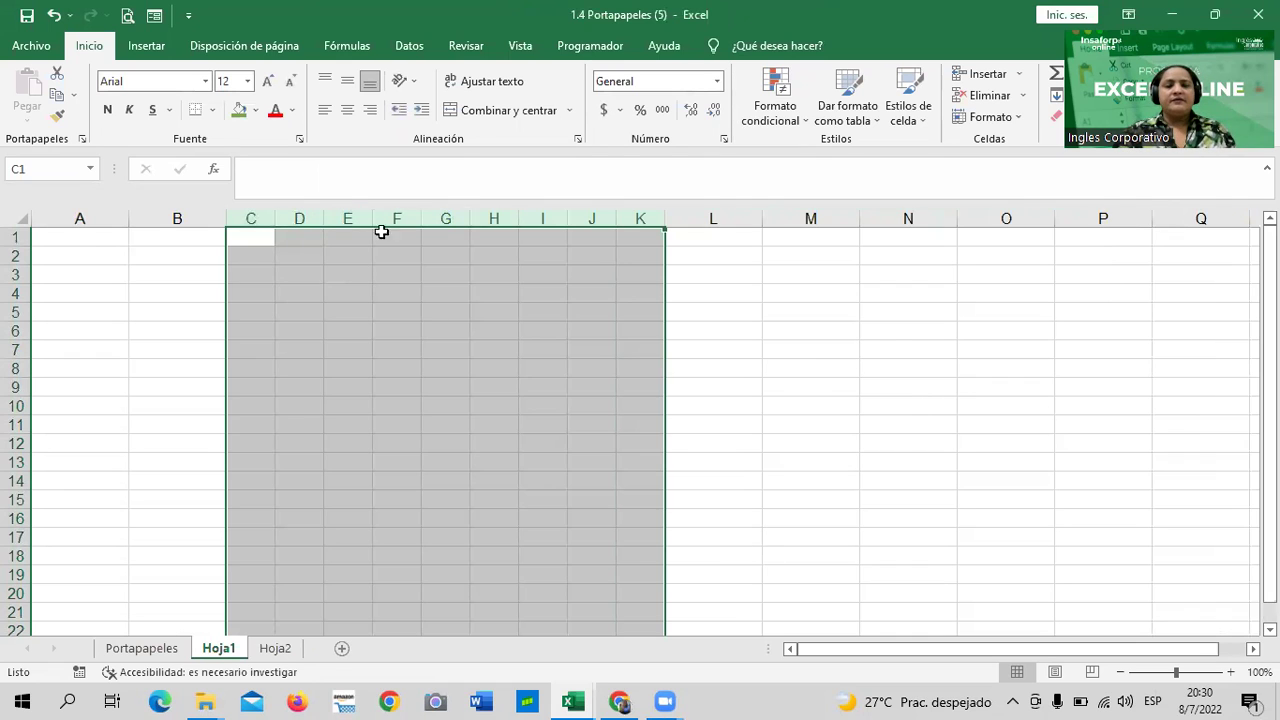
pyautogui.click(731, 326)
# Fill C2:K2 with the series 1 to 9 and enter 10 in L2.
pyautogui.click(260, 256)
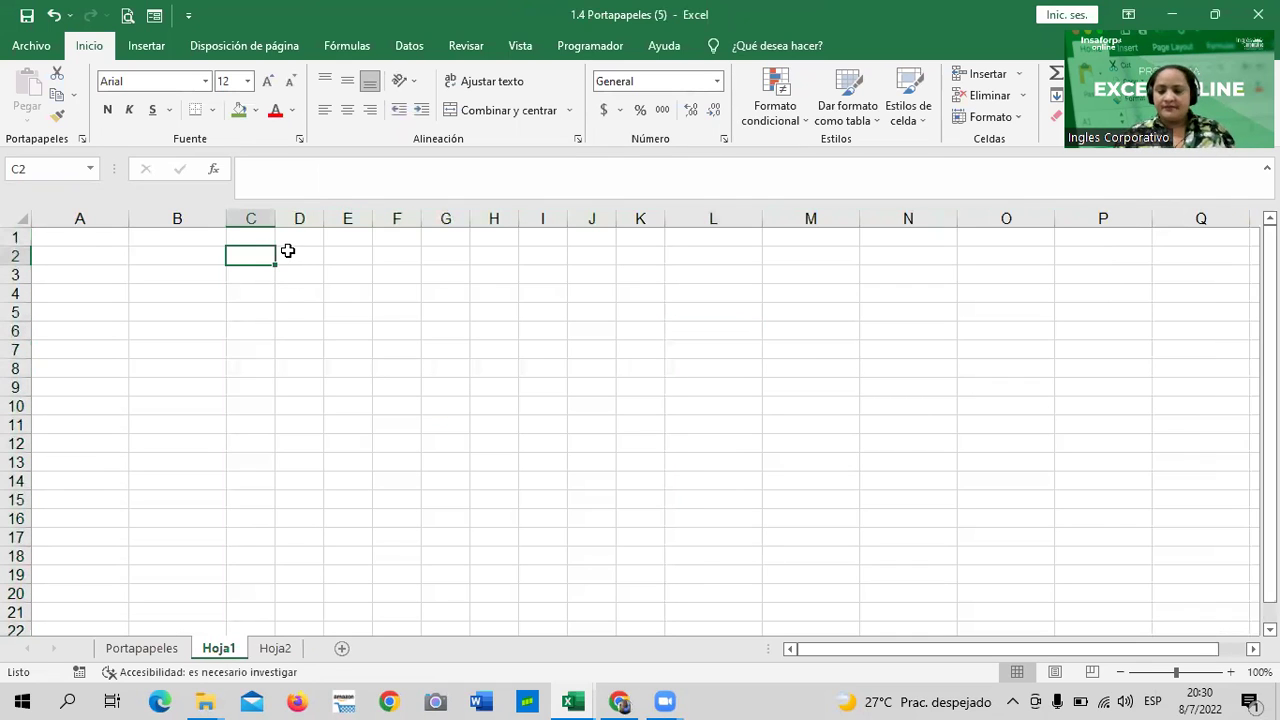
pyautogui.write('1')
pyautogui.click(408, 364)
pyautogui.click(250, 255)
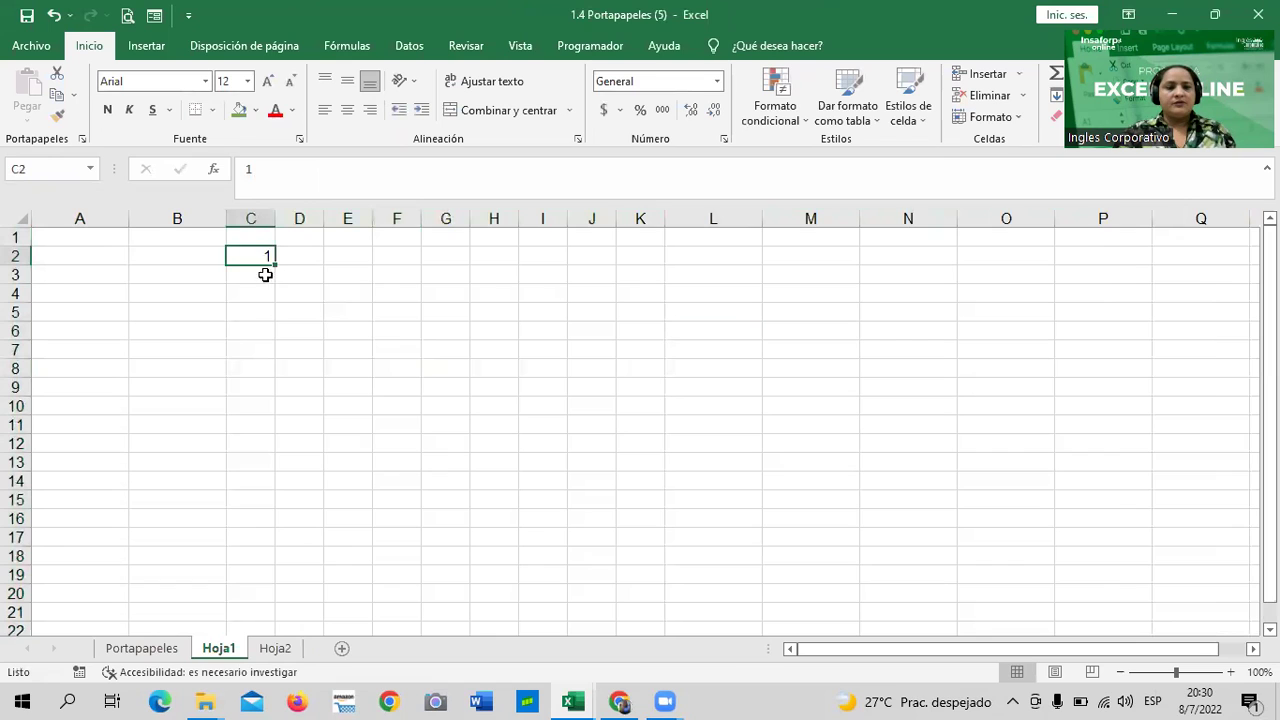
pyautogui.moveTo(275, 263); pyautogui.dragTo(656, 272)
pyautogui.click(676, 276)
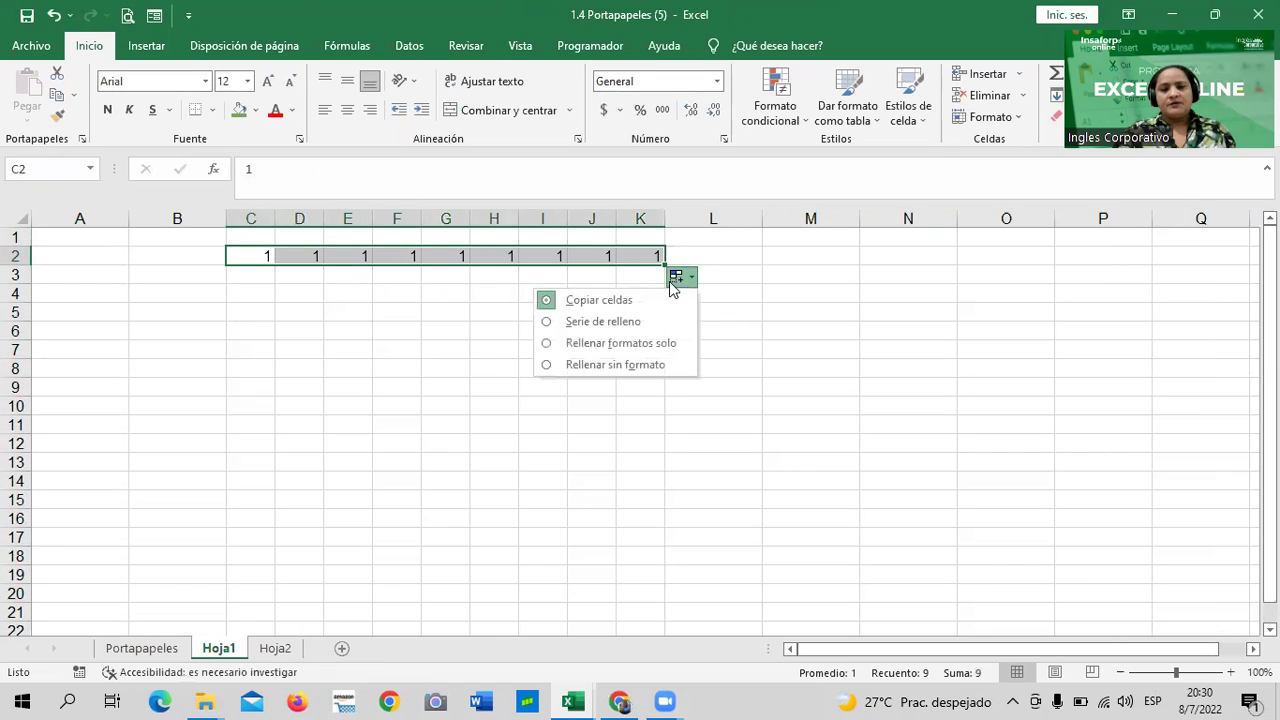
pyautogui.click(603, 321)
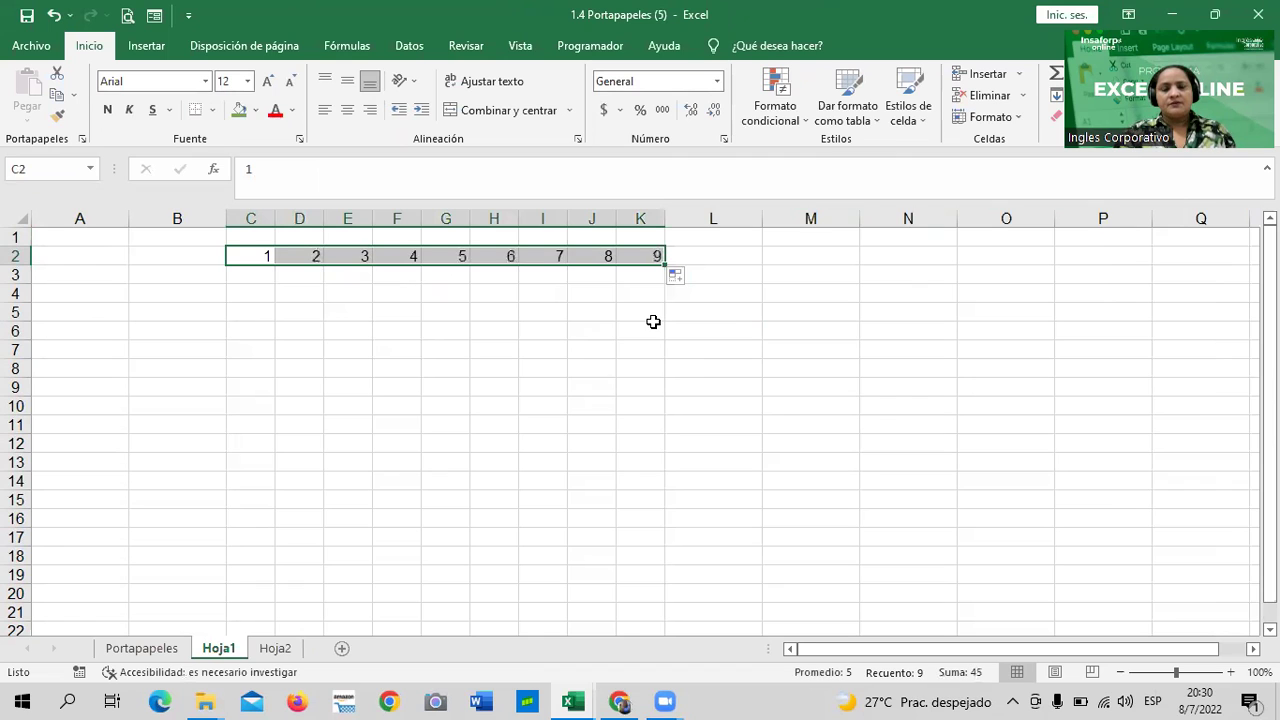
pyautogui.click(694, 256)
pyautogui.write('10')
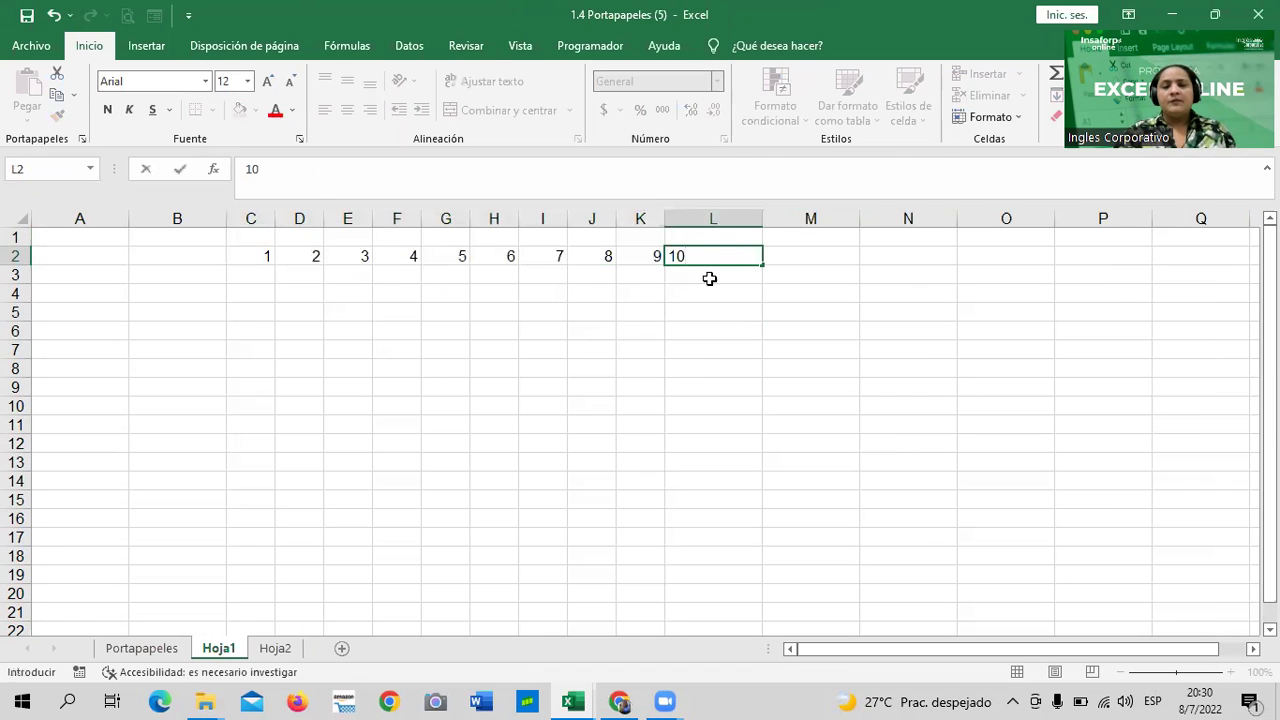
pyautogui.click(734, 382)
# Set column L's width to 5 as well.
pyautogui.click(714, 212)
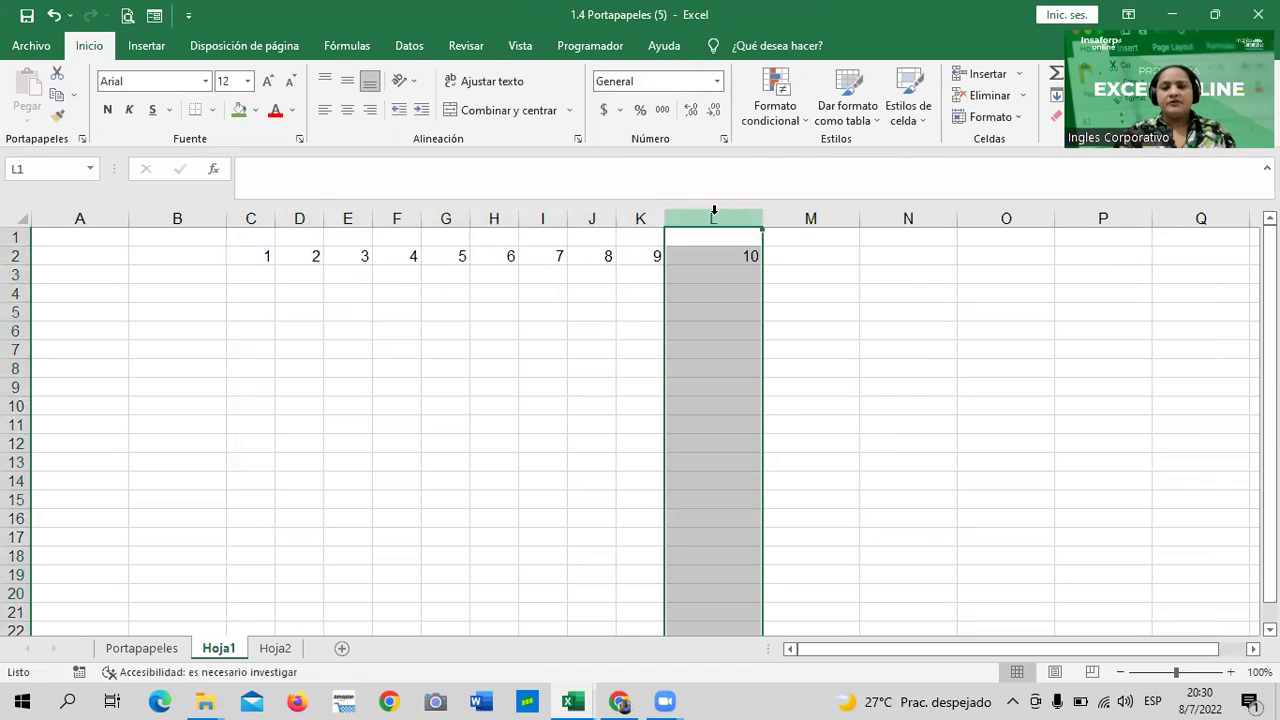
pyautogui.rightClick(704, 254)
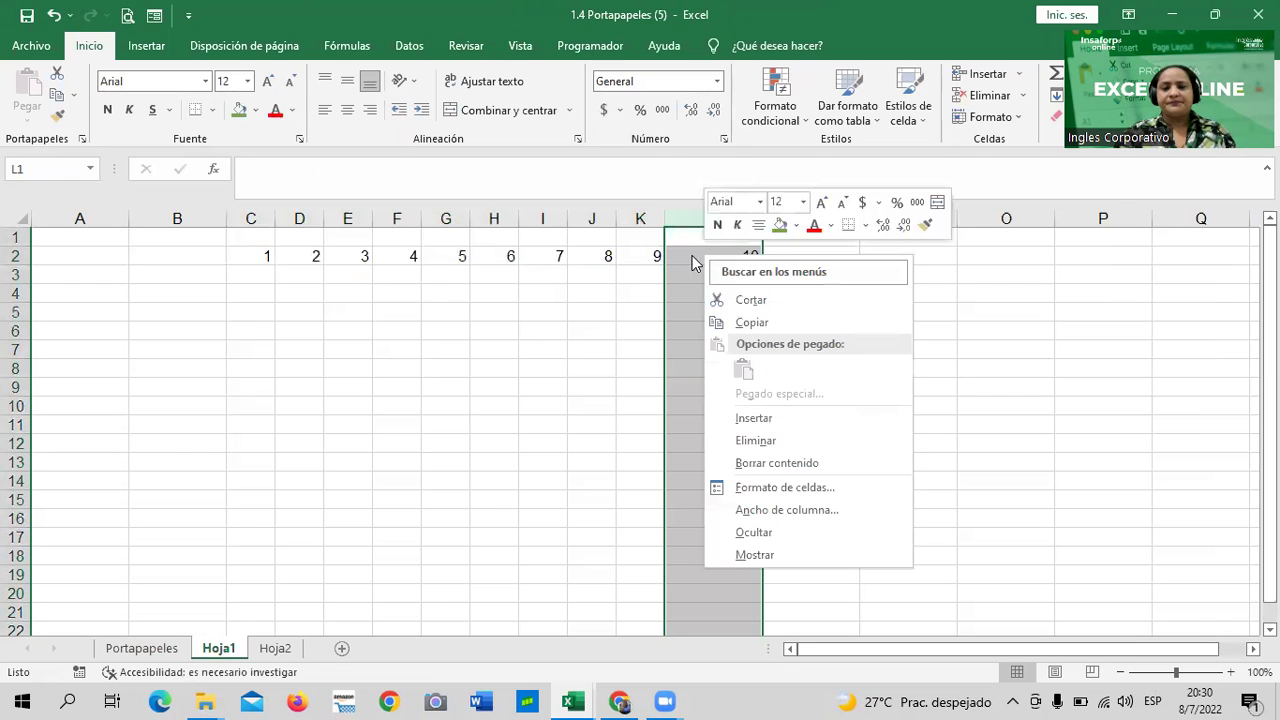
pyautogui.click(770, 510)
pyautogui.write('5')
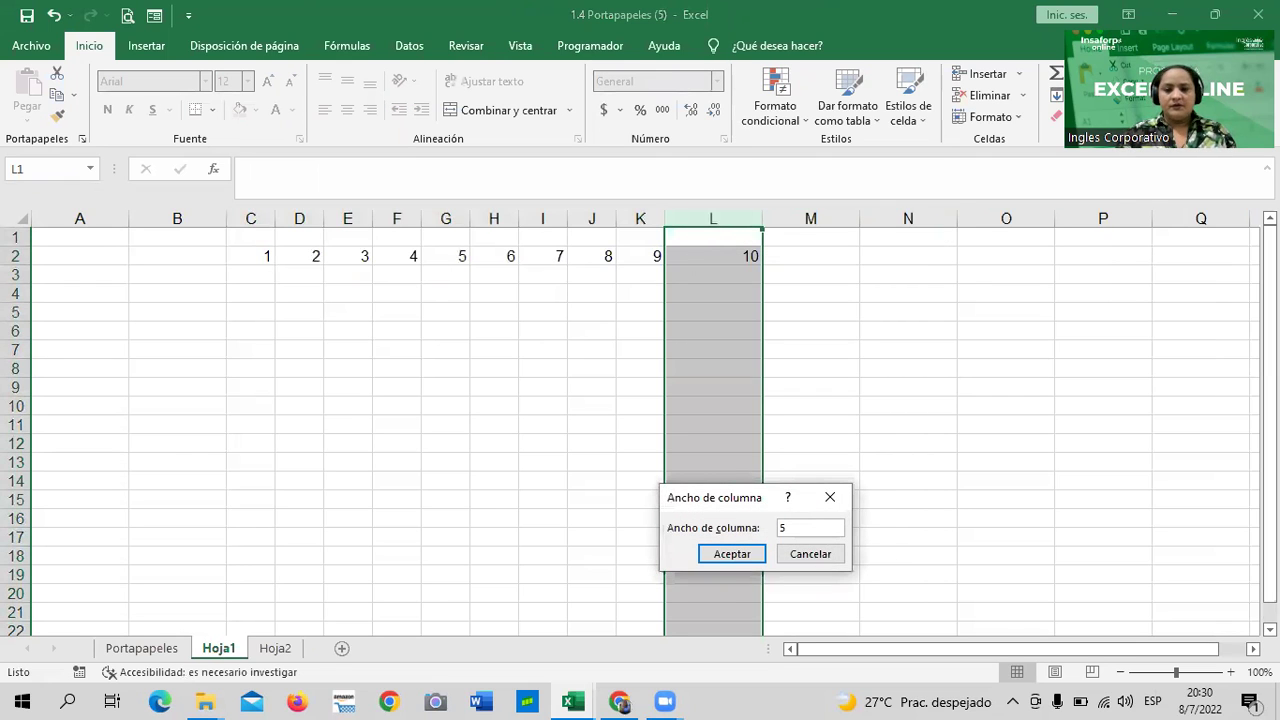
pyautogui.press('Return')
pyautogui.click(436, 445)
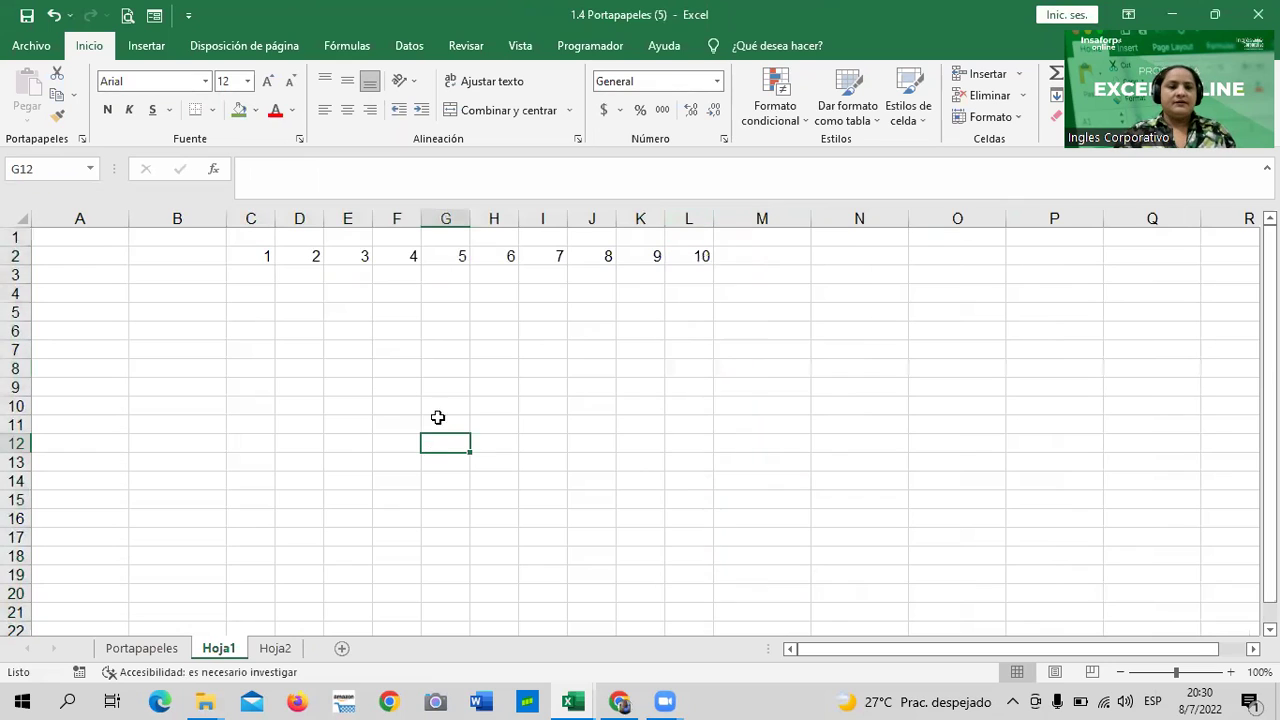
# Fill column C down to row 7 as the series 1 to 6.
pyautogui.click(262, 258)
pyautogui.moveTo(276, 268)
pyautogui.mouseDown()
pyautogui.moveTo(295, 383)
pyautogui.moveTo(302, 362)
pyautogui.moveTo(272, 358)
pyautogui.mouseUp()
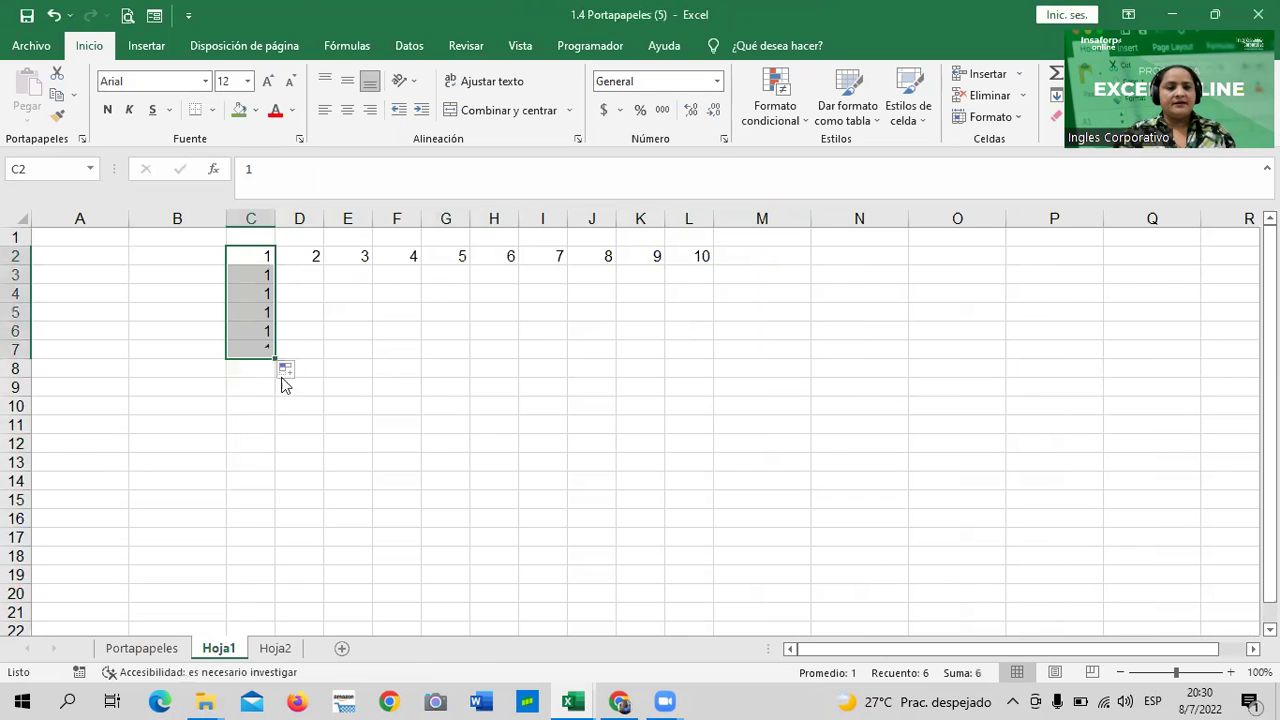
pyautogui.click(286, 370)
pyautogui.click(213, 415)
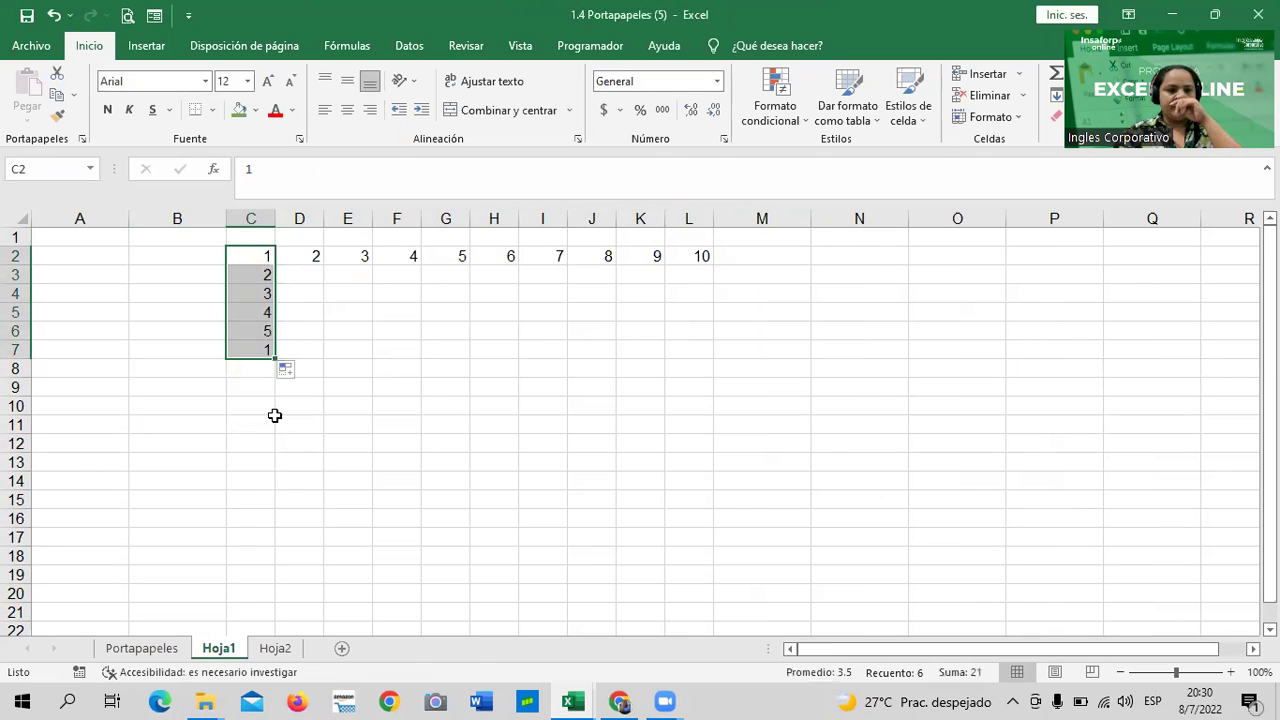
# Enter 2 in D3 and try filling column D down to row 7.
pyautogui.click(318, 252)
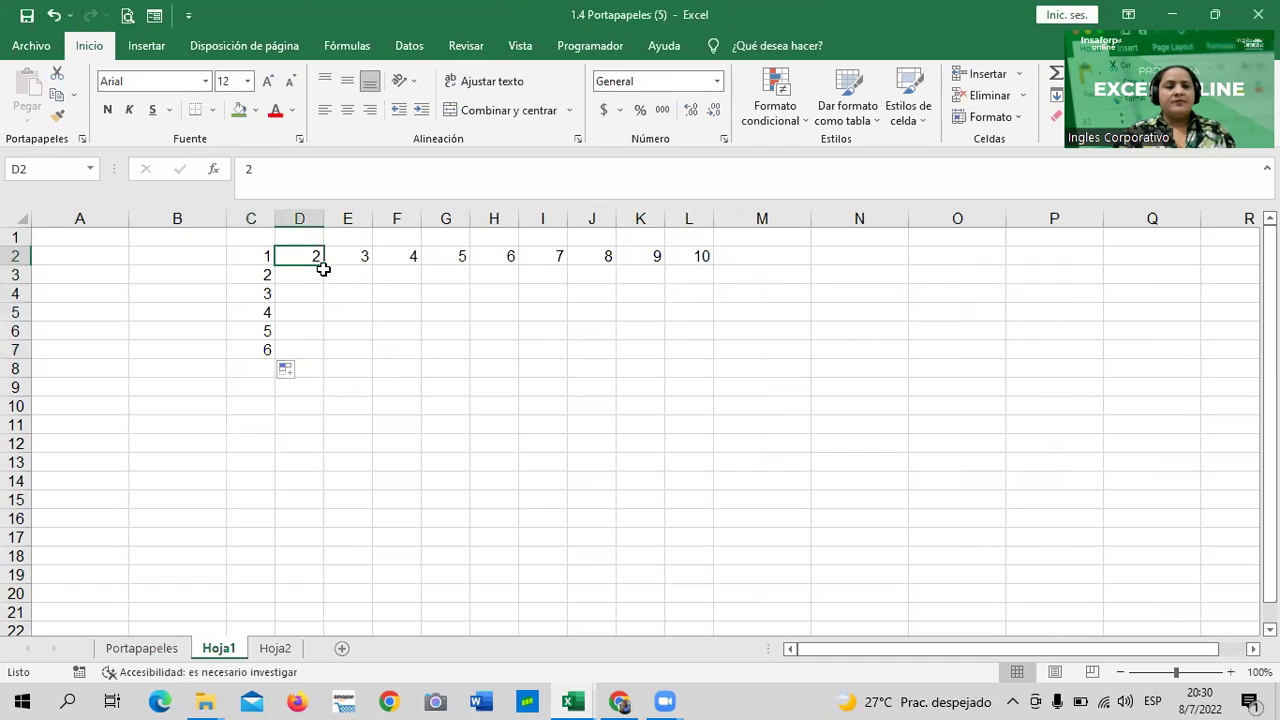
pyautogui.press('Return')
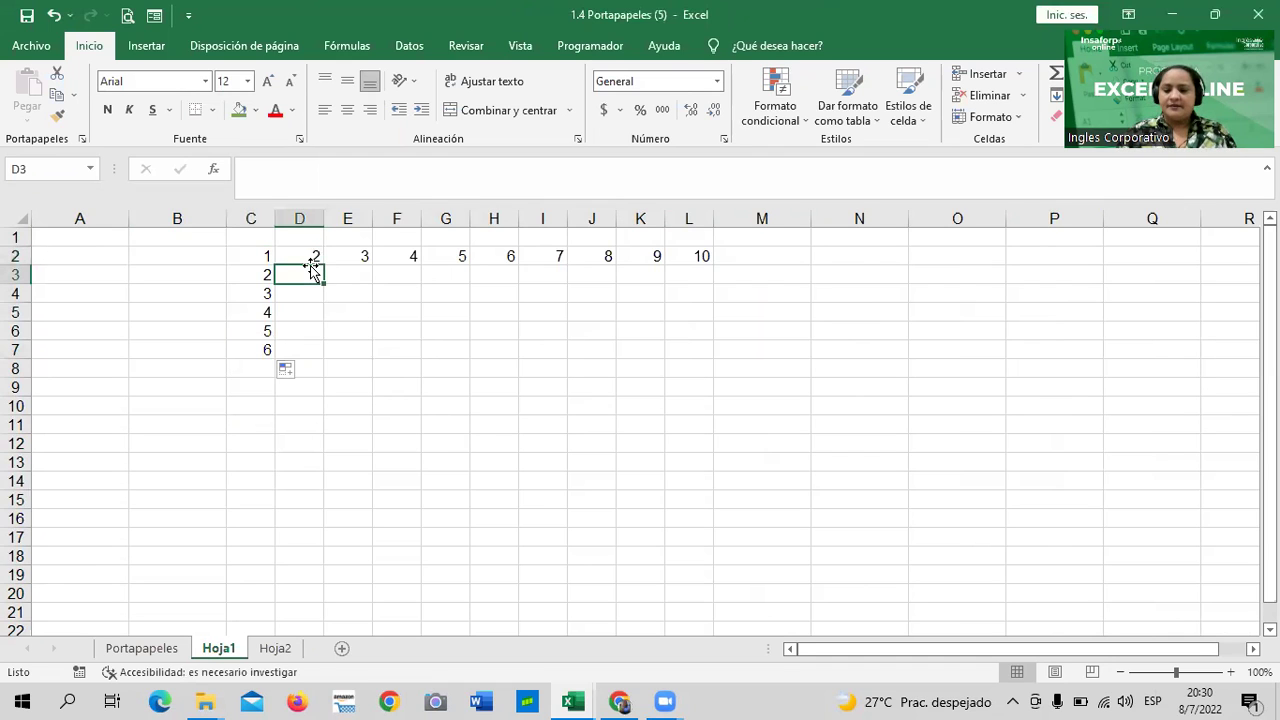
pyautogui.write('2')
pyautogui.press('Return')
pyautogui.click(376, 308)
pyautogui.click(293, 261)
pyautogui.moveTo(295, 269); pyautogui.dragTo(328, 356)
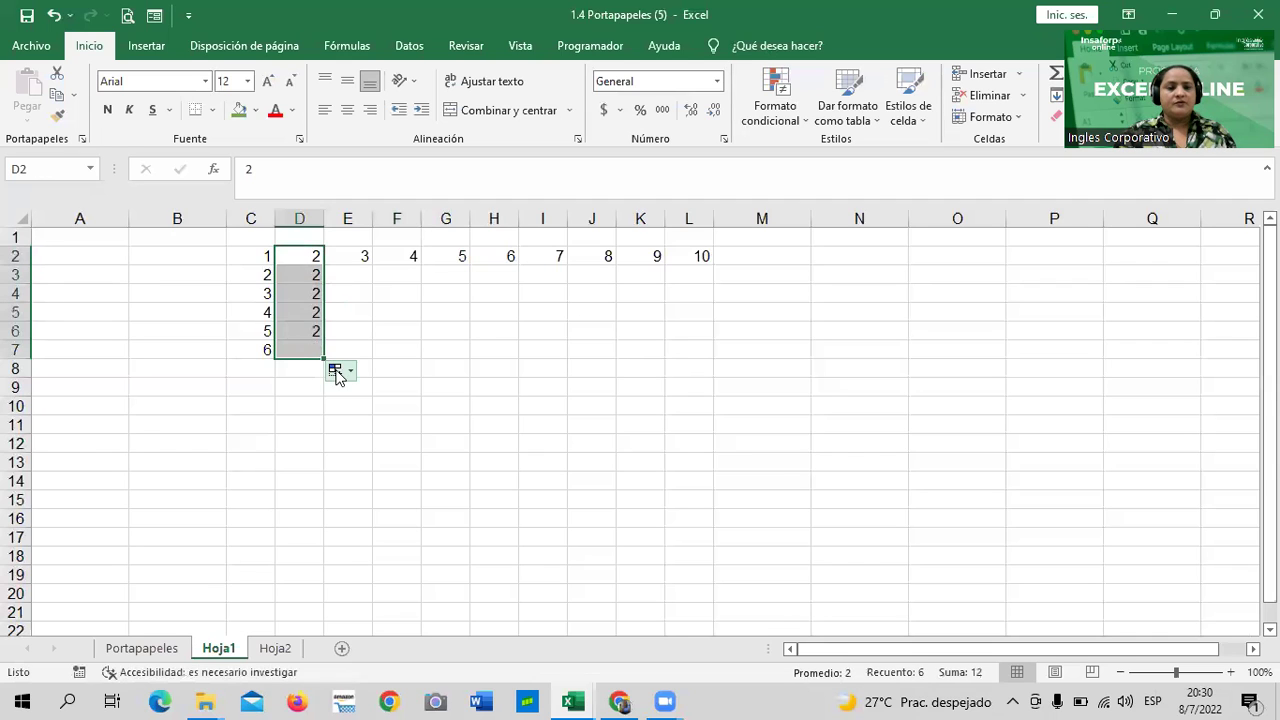
pyautogui.click(340, 371)
pyautogui.click(319, 413)
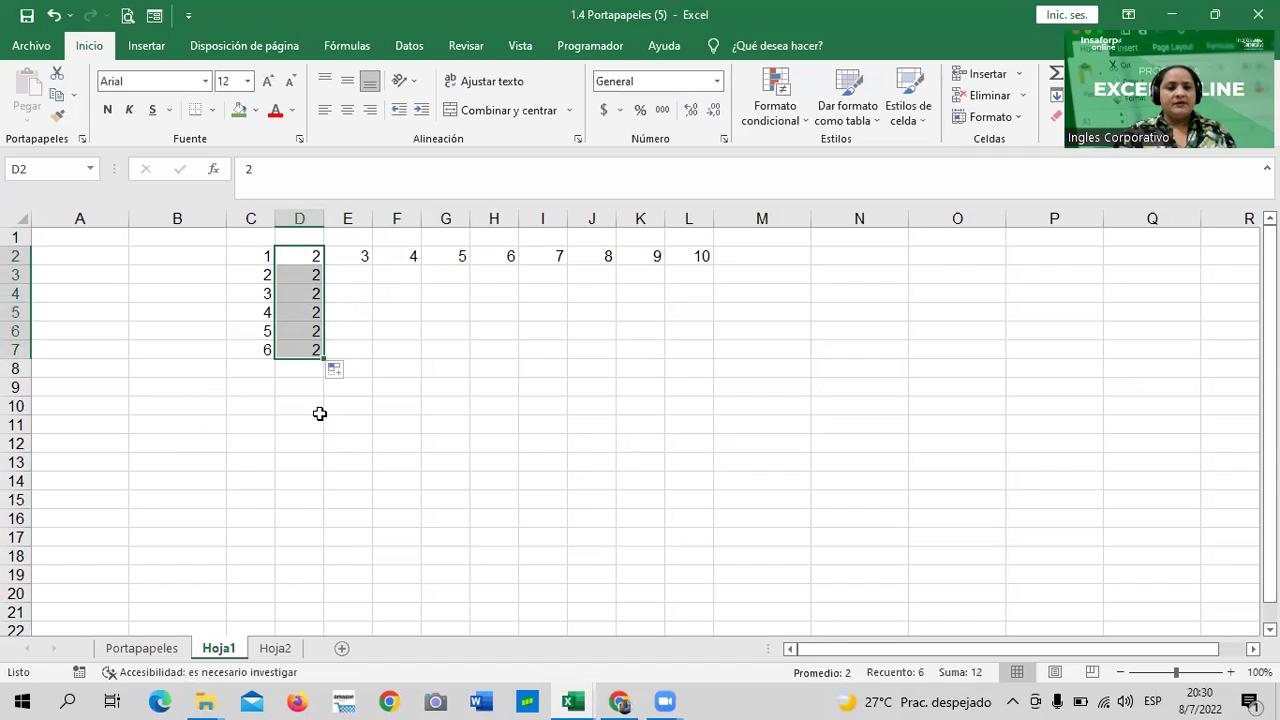
pyautogui.click(338, 371)
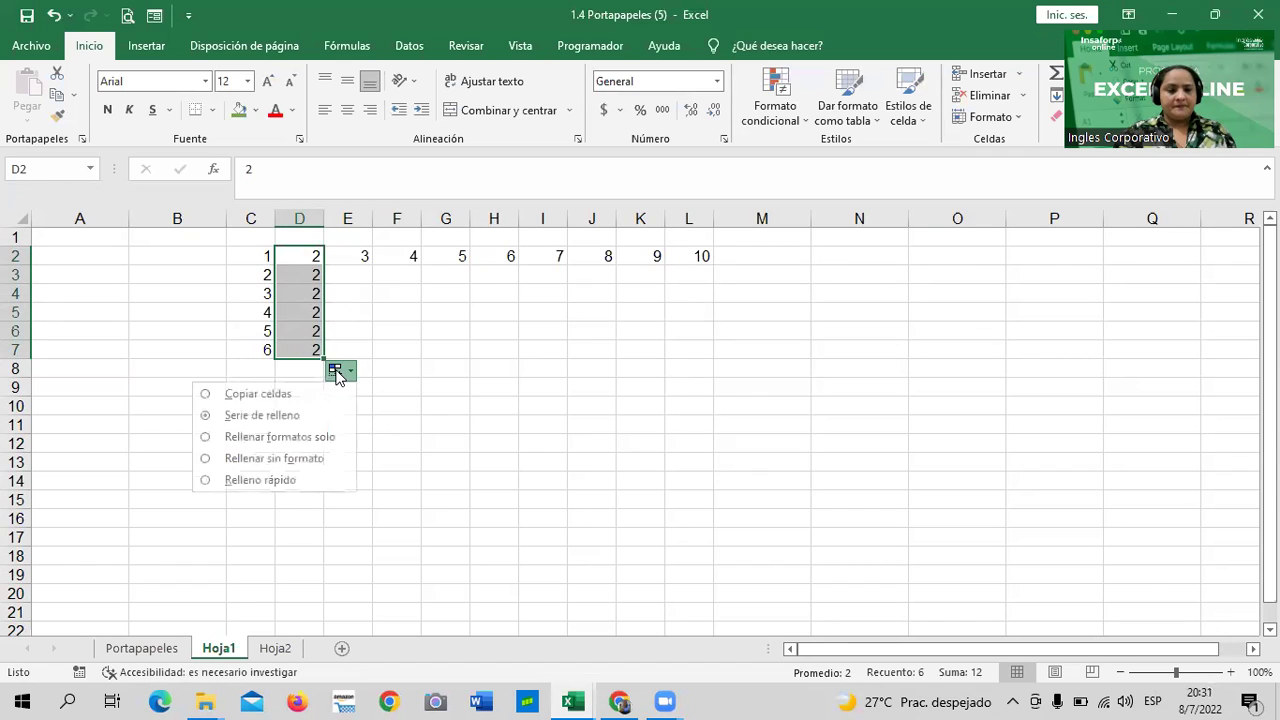
pyautogui.click(319, 415)
pyautogui.click(418, 410)
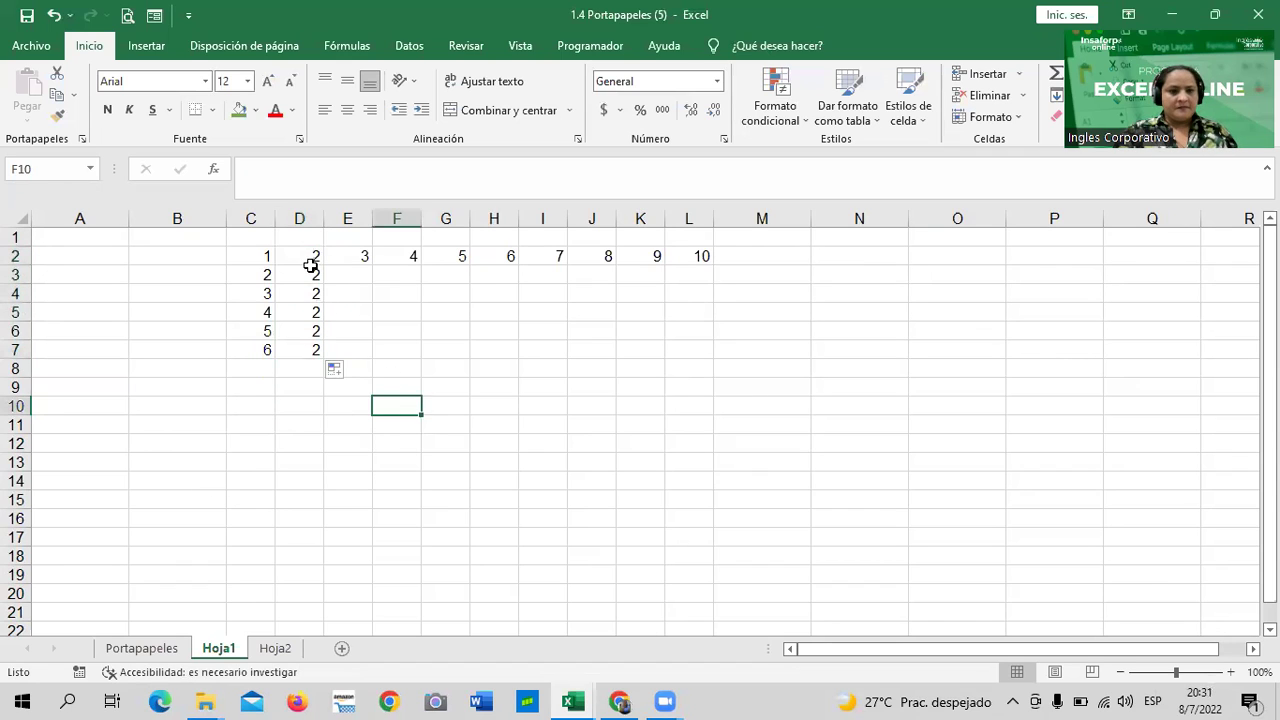
# Clear the repeated 2s, enter 4 in D3, and fill column D as 2, 4 … 12.
pyautogui.click(304, 278)
pyautogui.moveTo(300, 278); pyautogui.dragTo(299, 343)
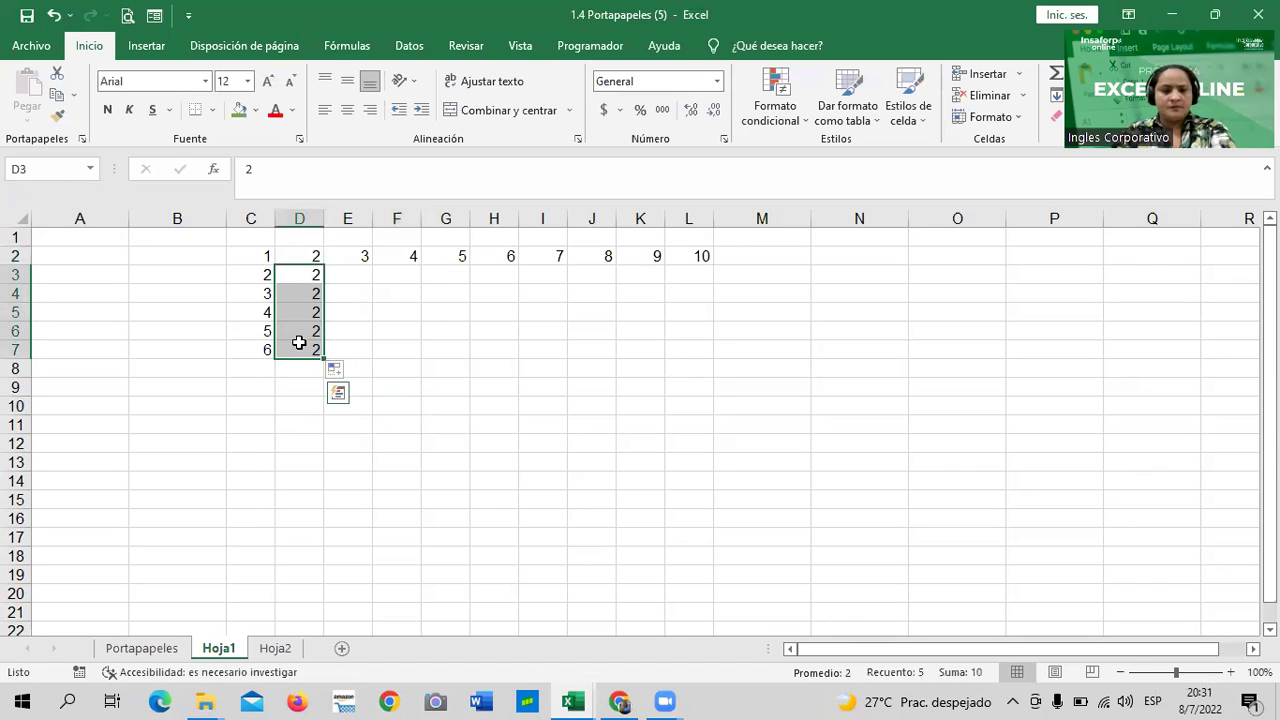
pyautogui.moveTo(490, 370); pyautogui.dragTo(492, 386)
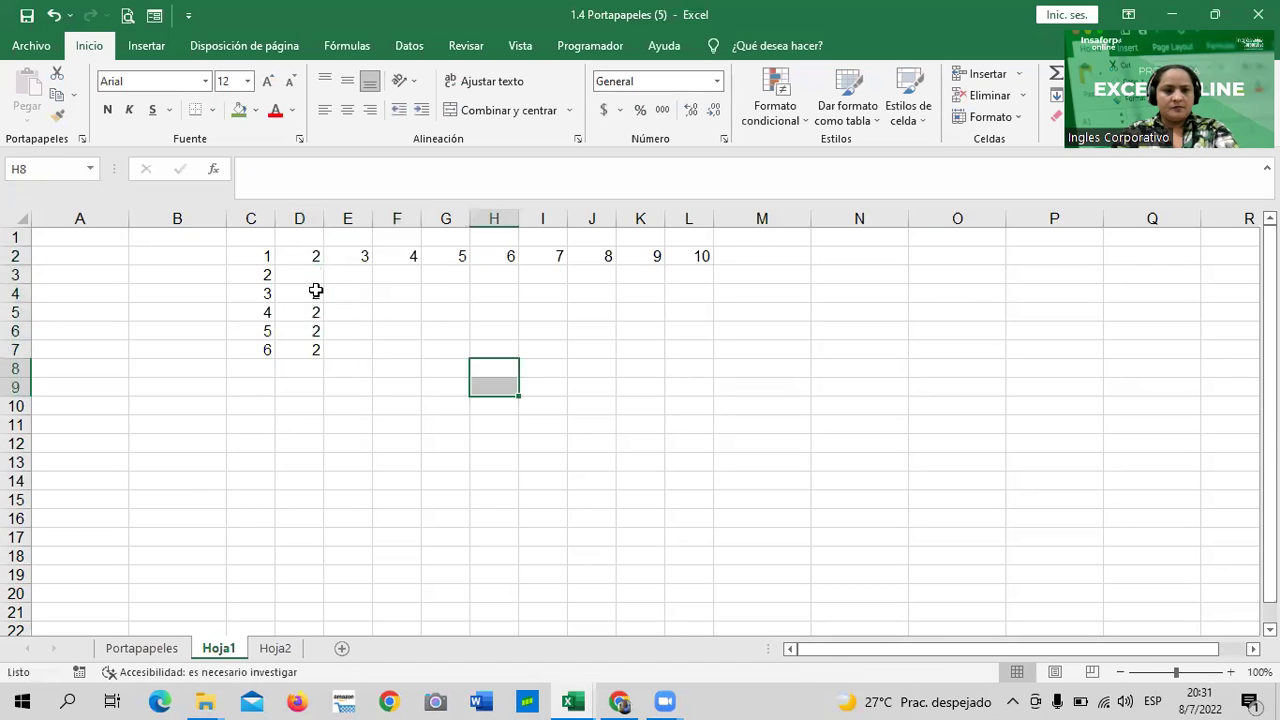
pyautogui.moveTo(315, 290); pyautogui.dragTo(308, 343)
pyautogui.press('Delete')
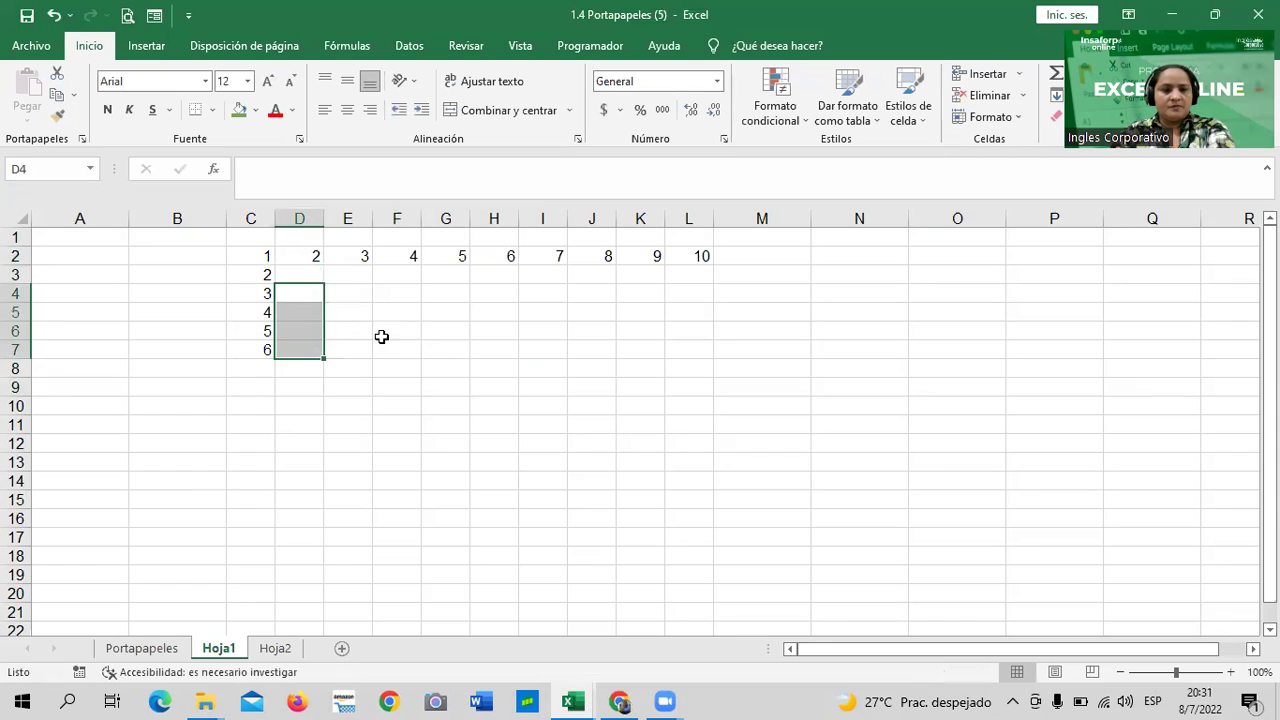
pyautogui.click(302, 273)
pyautogui.write('4')
pyautogui.click(423, 346)
pyautogui.moveTo(314, 256); pyautogui.dragTo(328, 358)
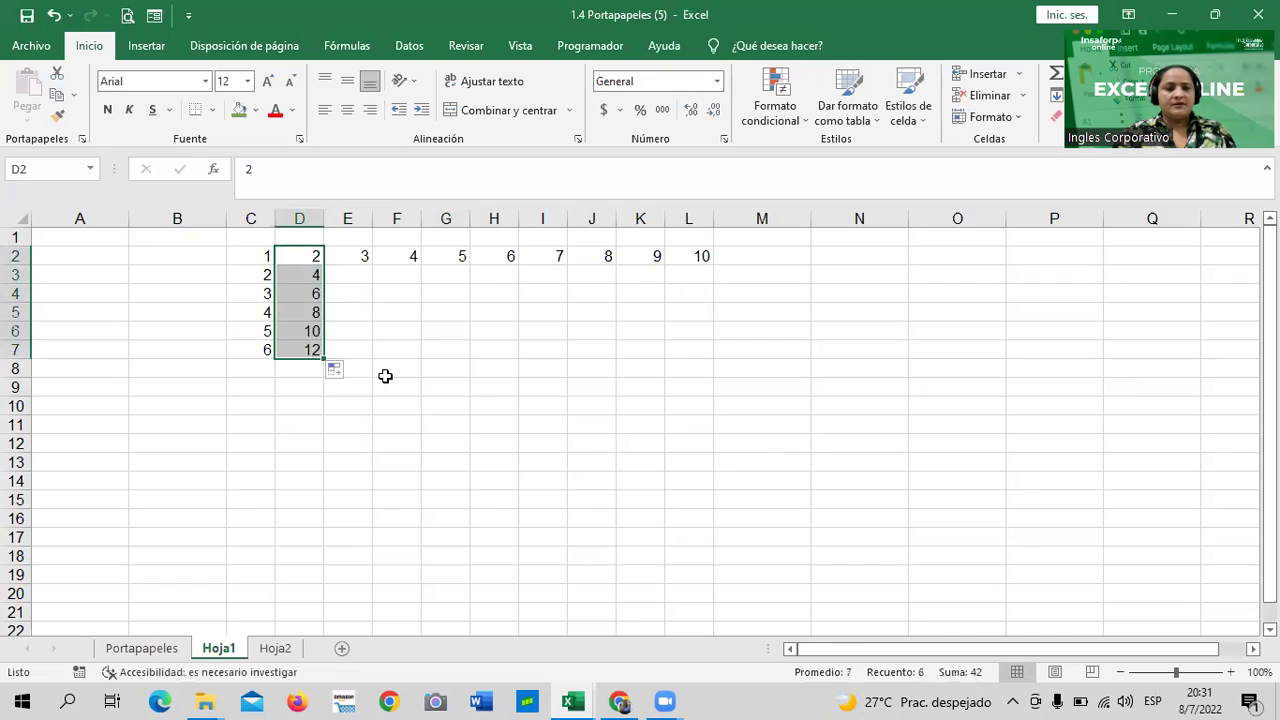
pyautogui.click(385, 376)
# Enter 6 in E3 and fill column E with multiples of 3 down to 18.
pyautogui.click(359, 272)
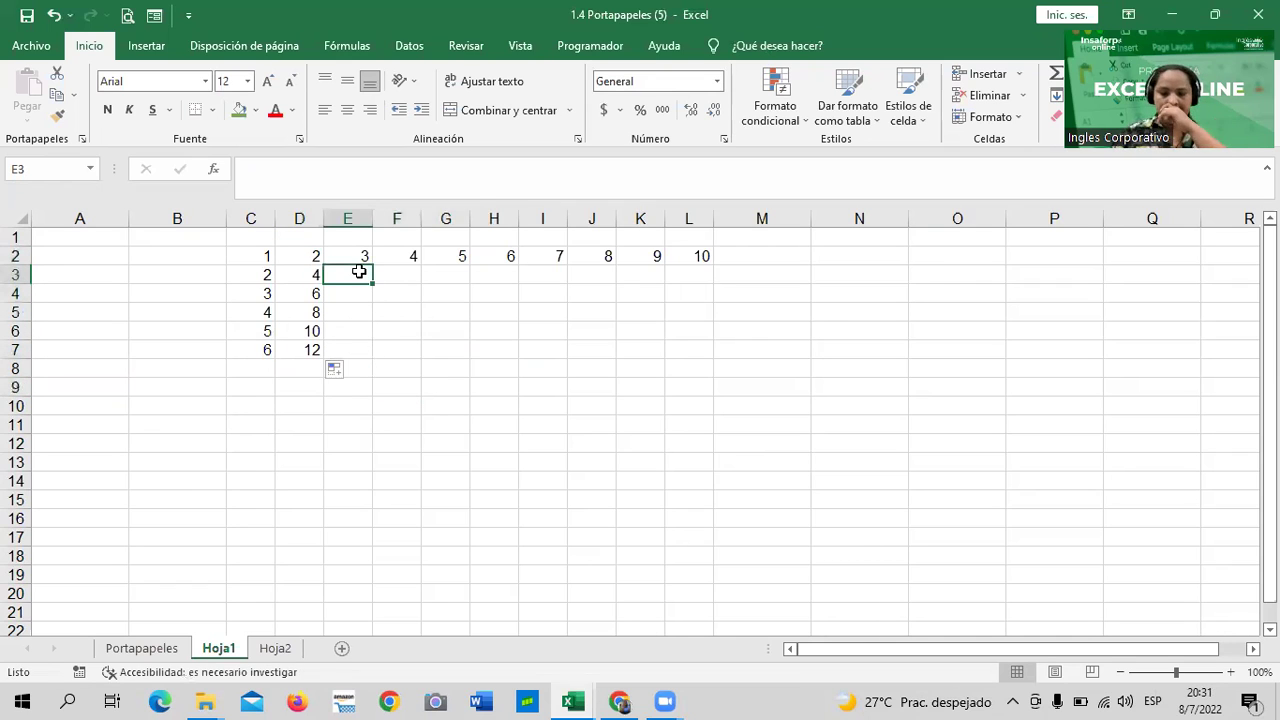
pyautogui.write('3')
pyautogui.click(540, 348)
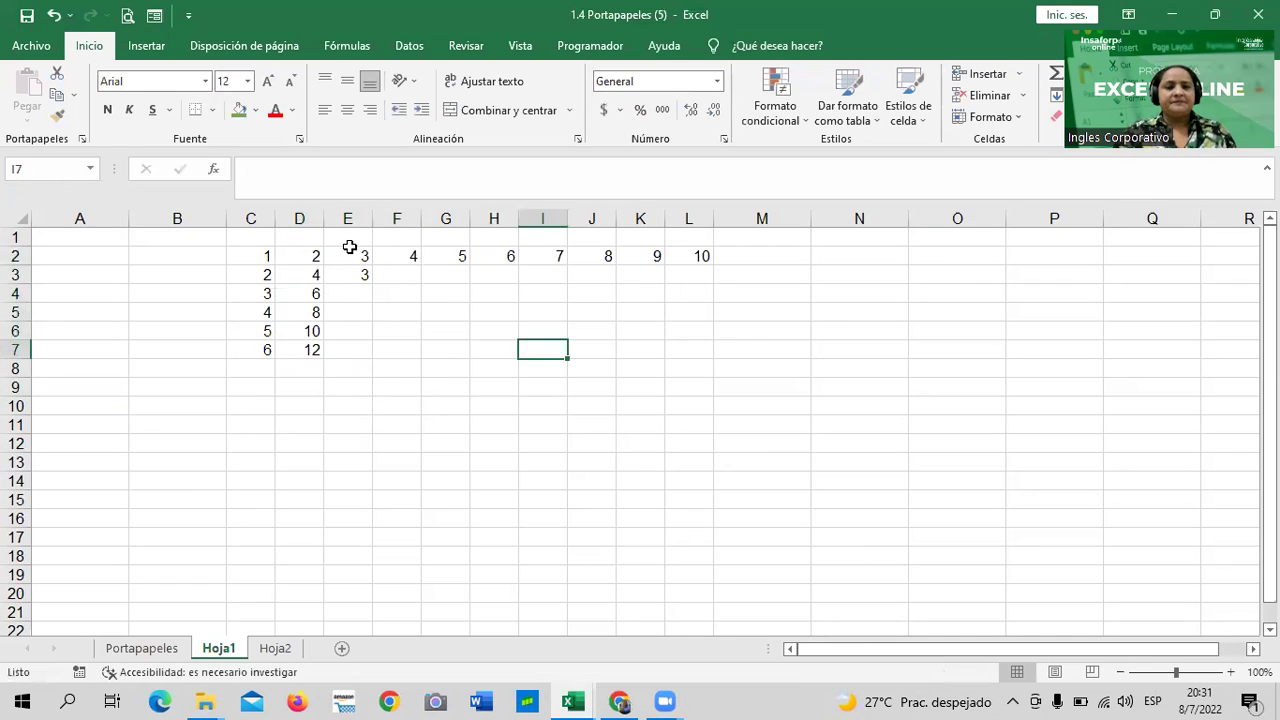
pyautogui.moveTo(349, 247); pyautogui.dragTo(346, 275)
pyautogui.click(346, 275)
pyautogui.write('6')
pyautogui.click(543, 408)
pyautogui.moveTo(357, 254); pyautogui.dragTo(374, 355)
pyautogui.click(453, 368)
# Fill column F with multiples of 4 down to 24.
pyautogui.click(406, 275)
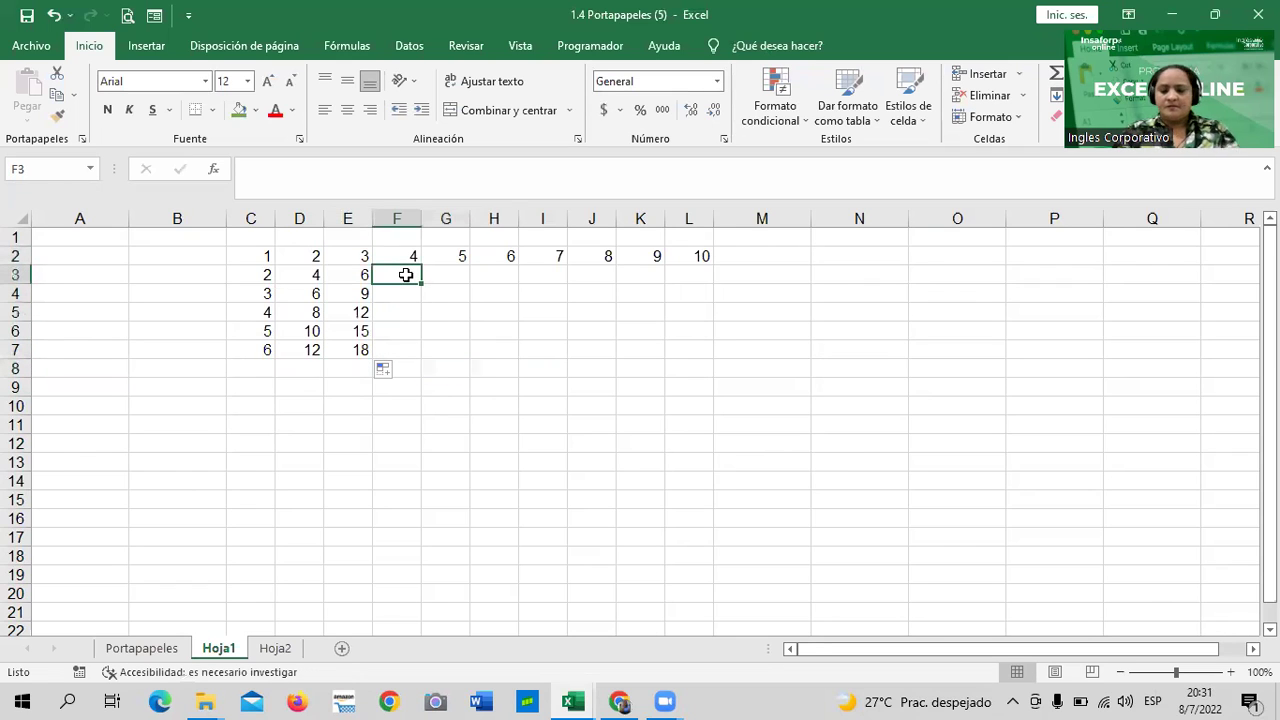
pyautogui.click(494, 406)
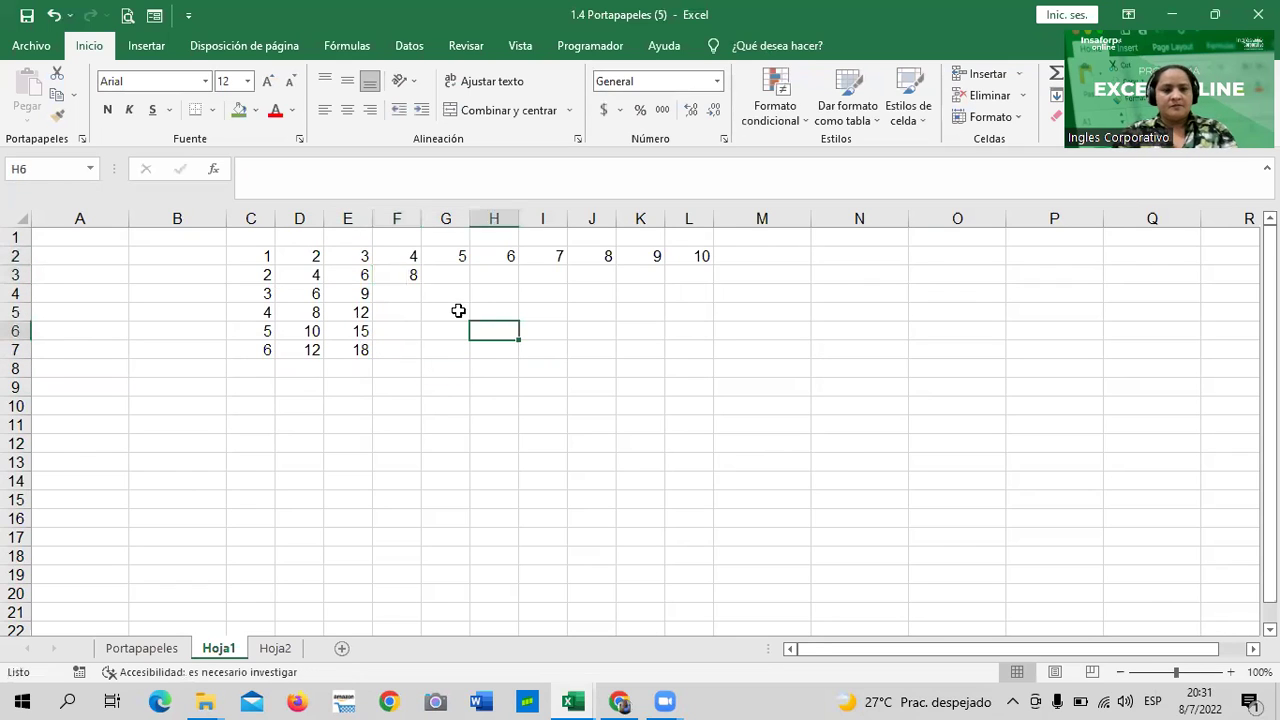
pyautogui.click(406, 262)
pyautogui.moveTo(406, 265); pyautogui.dragTo(419, 352)
pyautogui.click(492, 405)
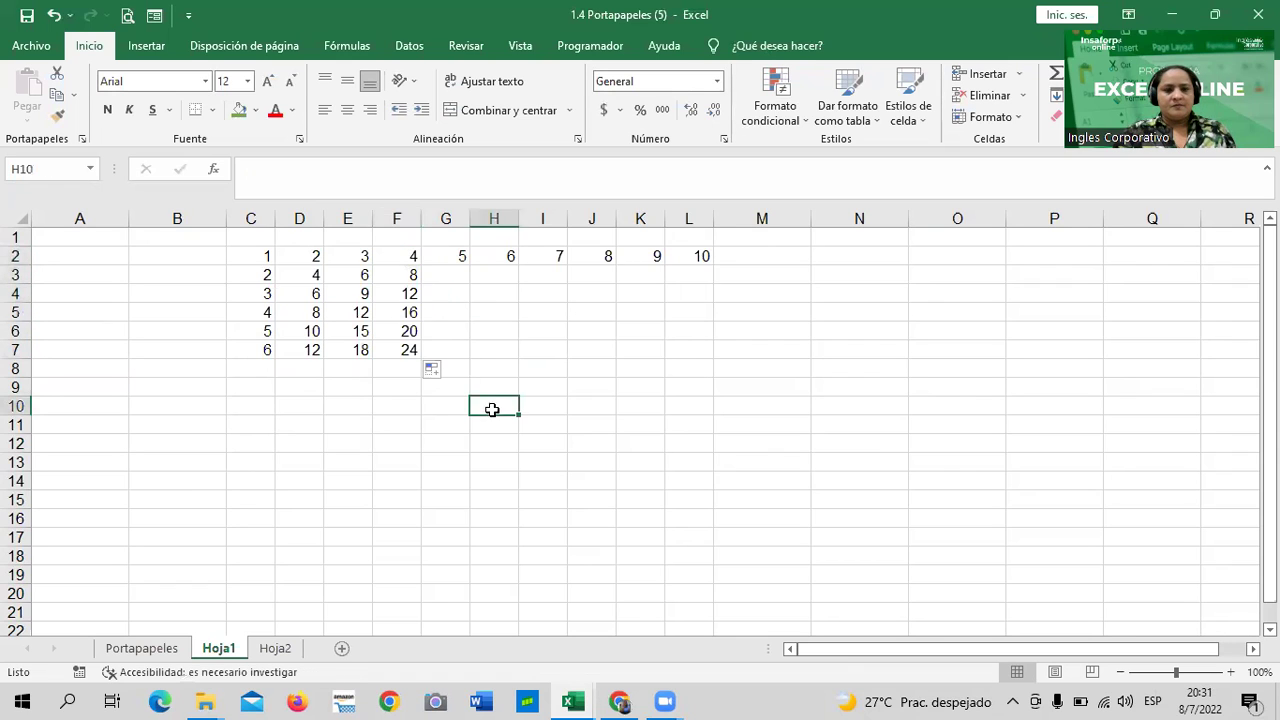
pyautogui.moveTo(272, 261)
pyautogui.mouseDown()
pyautogui.moveTo(668, 361)
pyautogui.moveTo(666, 350)
pyautogui.mouseUp()
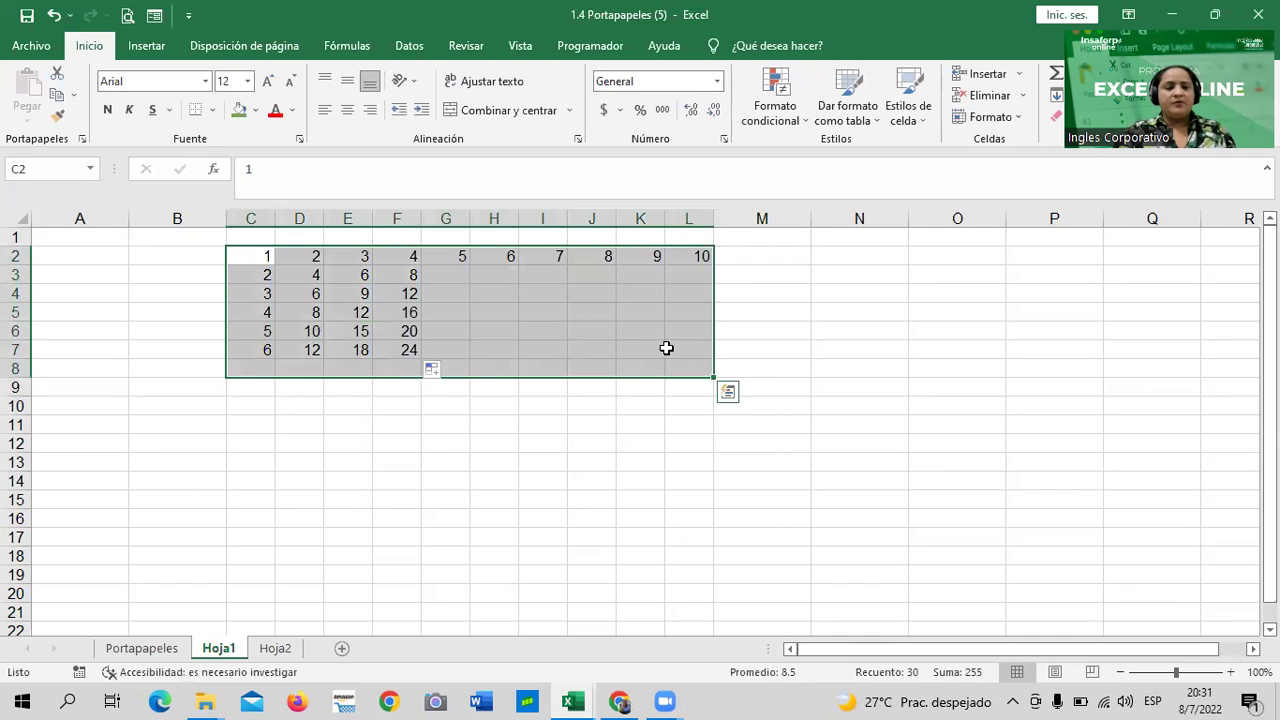
# Apply All Borders to the table cells C2:L8.
pyautogui.click(215, 110)
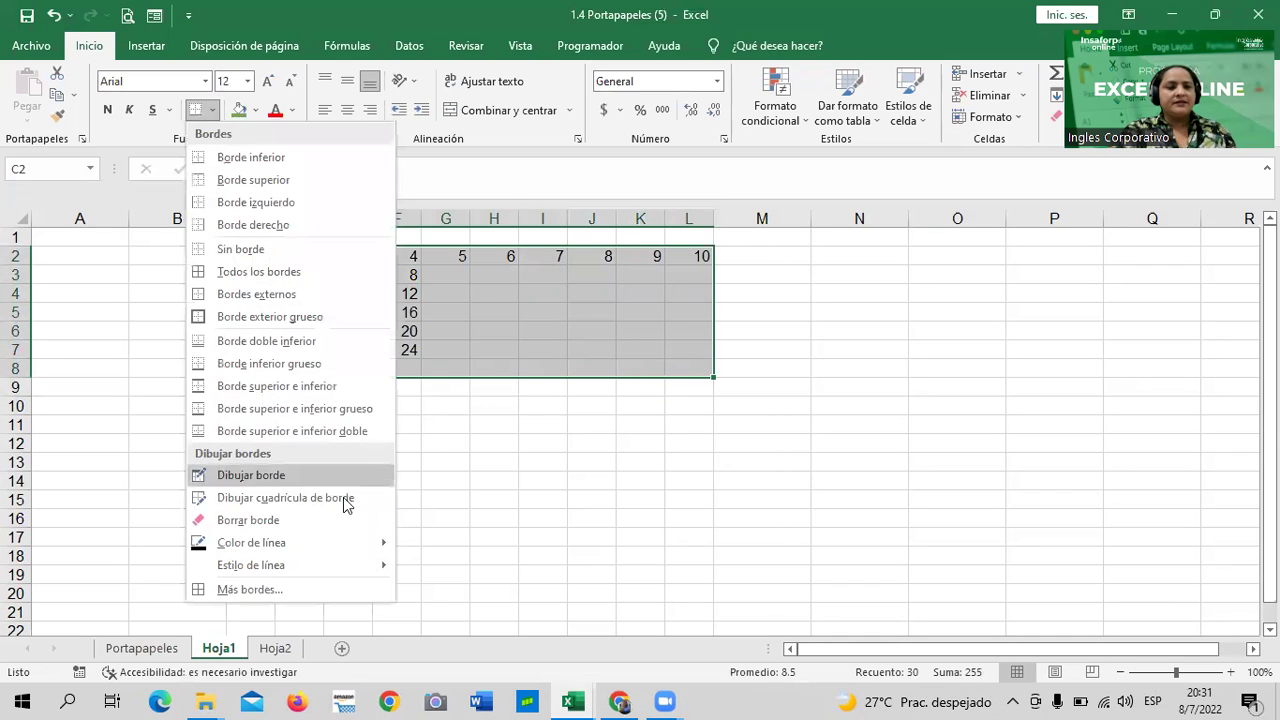
pyautogui.click(293, 265)
pyautogui.click(772, 400)
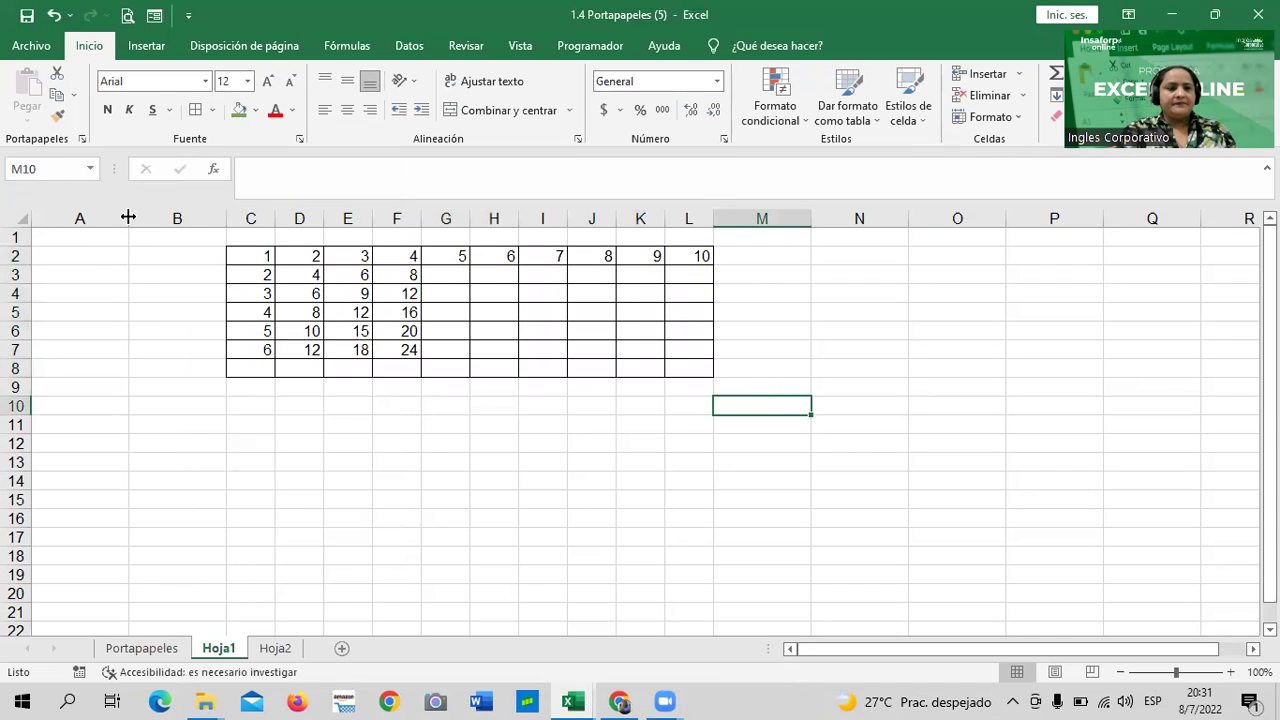
# Narrow column A, widen column B, and give A2:B8 All Borders too.
pyautogui.moveTo(128, 217); pyautogui.dragTo(74, 217)
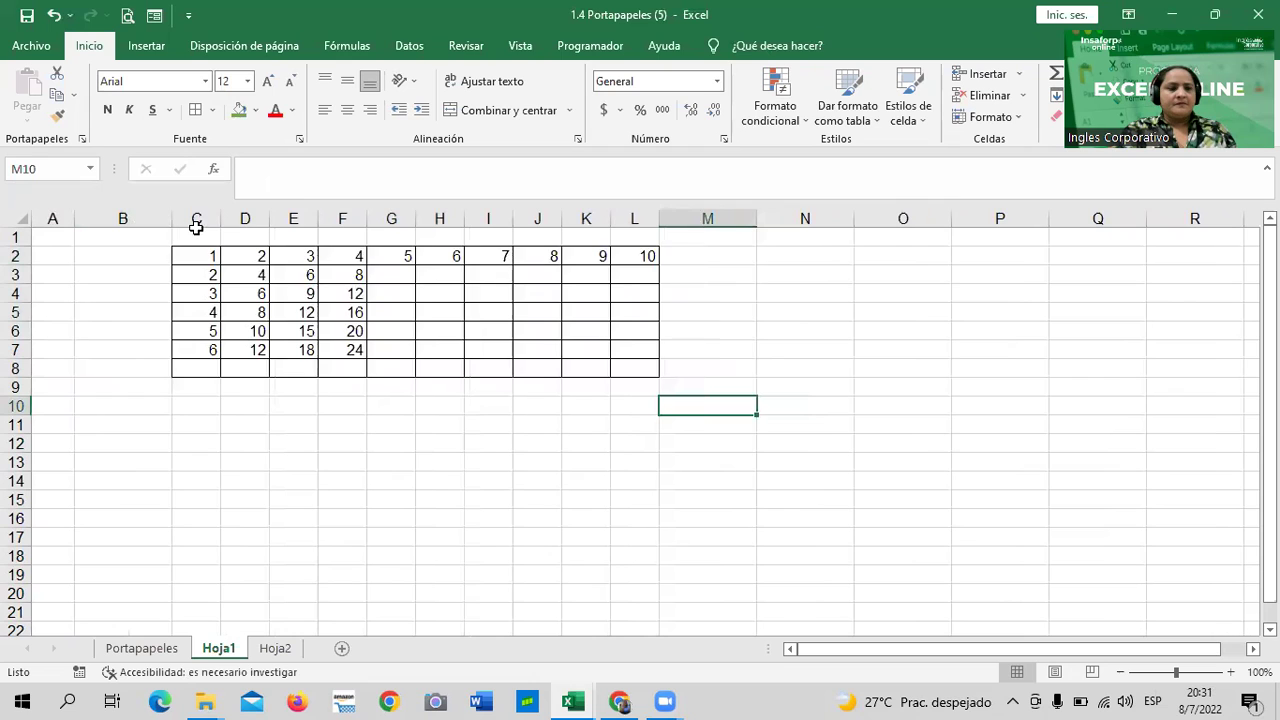
pyautogui.moveTo(171, 218); pyautogui.dragTo(218, 218)
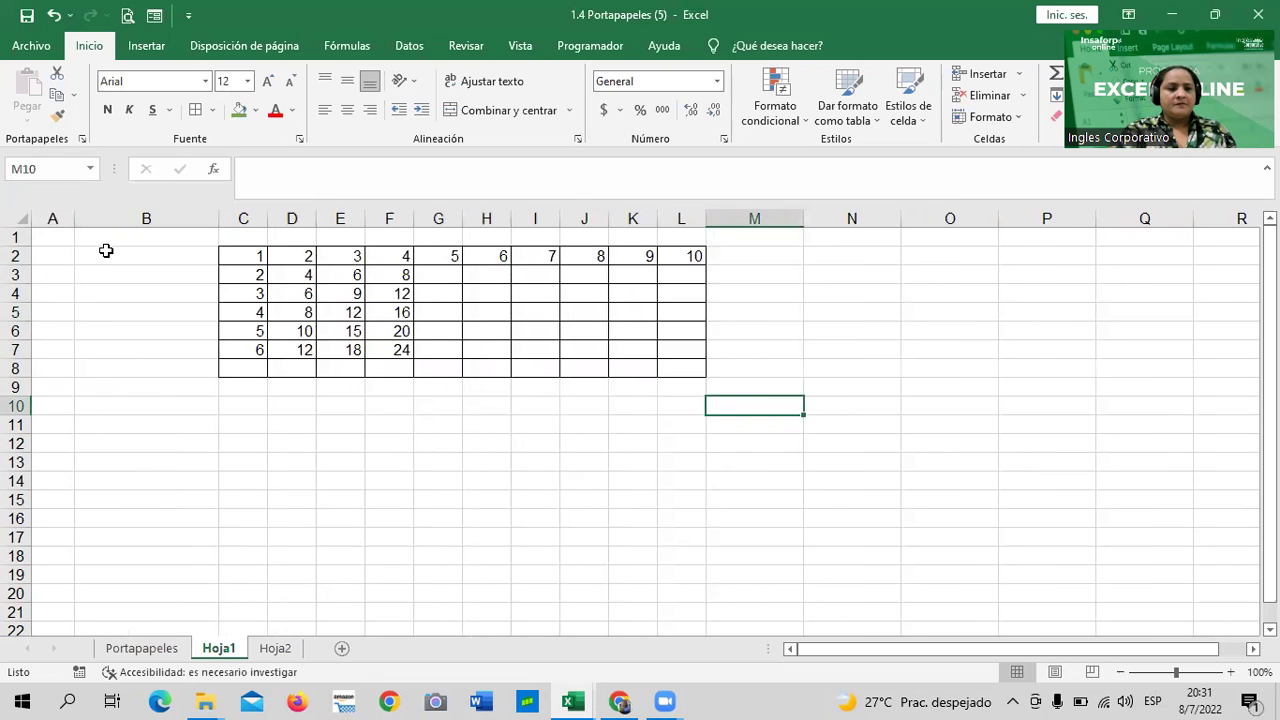
pyautogui.moveTo(56, 255); pyautogui.dragTo(176, 366)
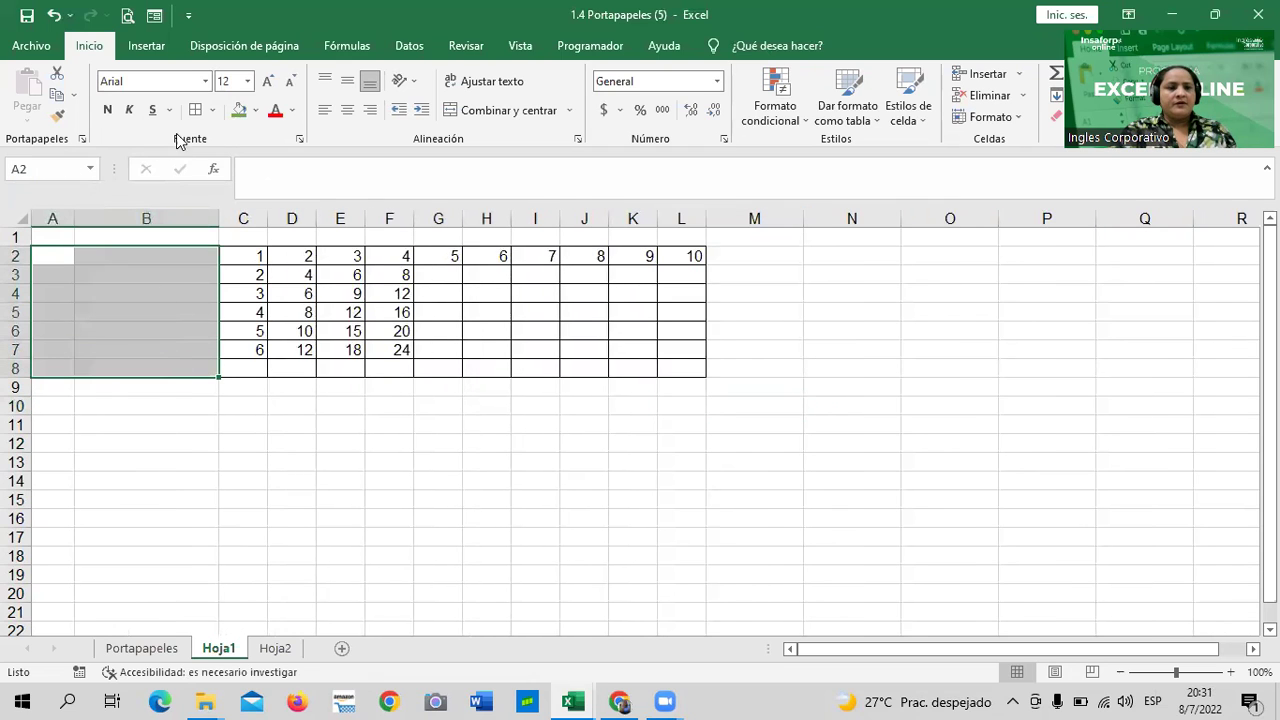
pyautogui.click(291, 516)
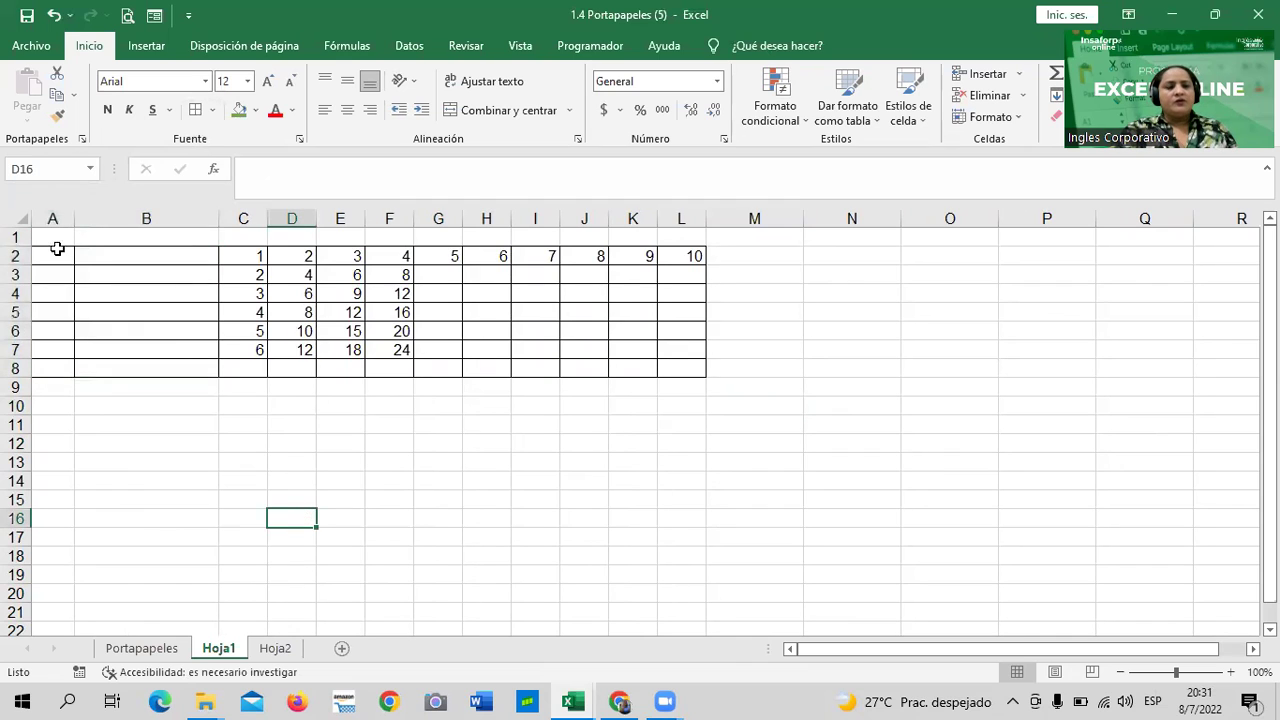
pyautogui.moveTo(57, 249); pyautogui.dragTo(674, 374)
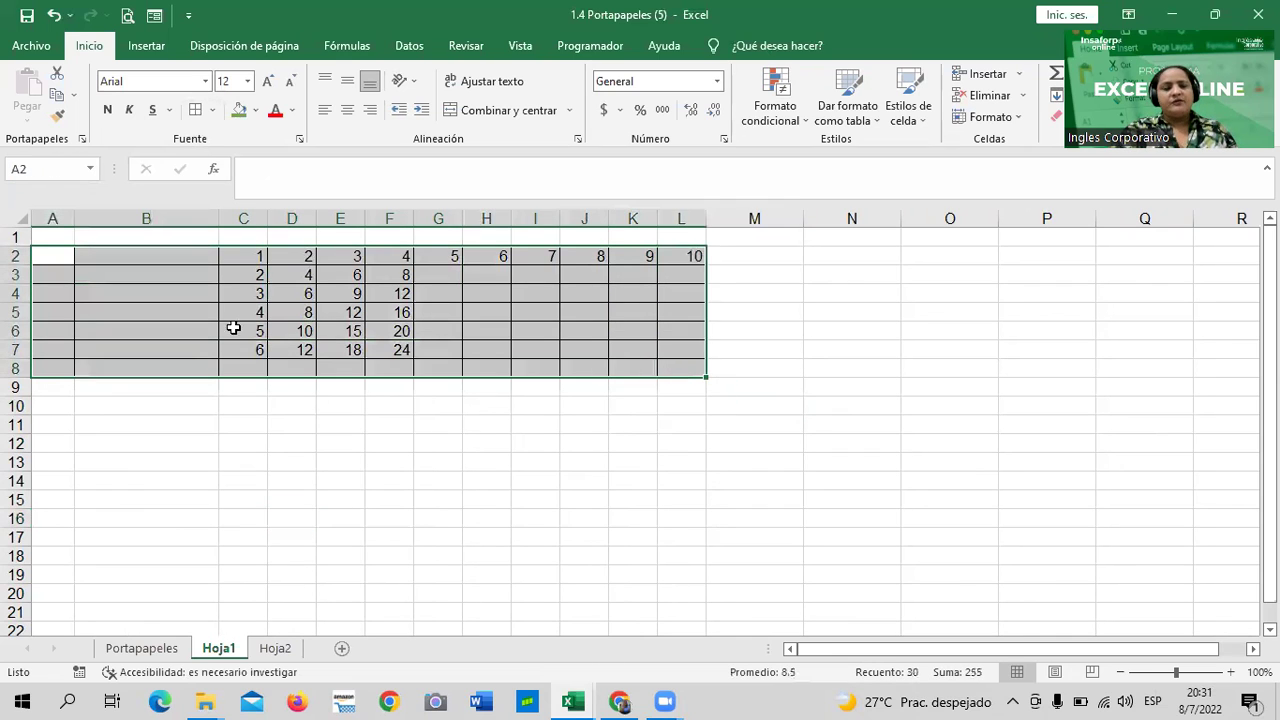
# Copy the bordered table and paste it at A1 on Hoja2, keeping its formatting.
pyautogui.rightClick(134, 291)
pyautogui.click(191, 288)
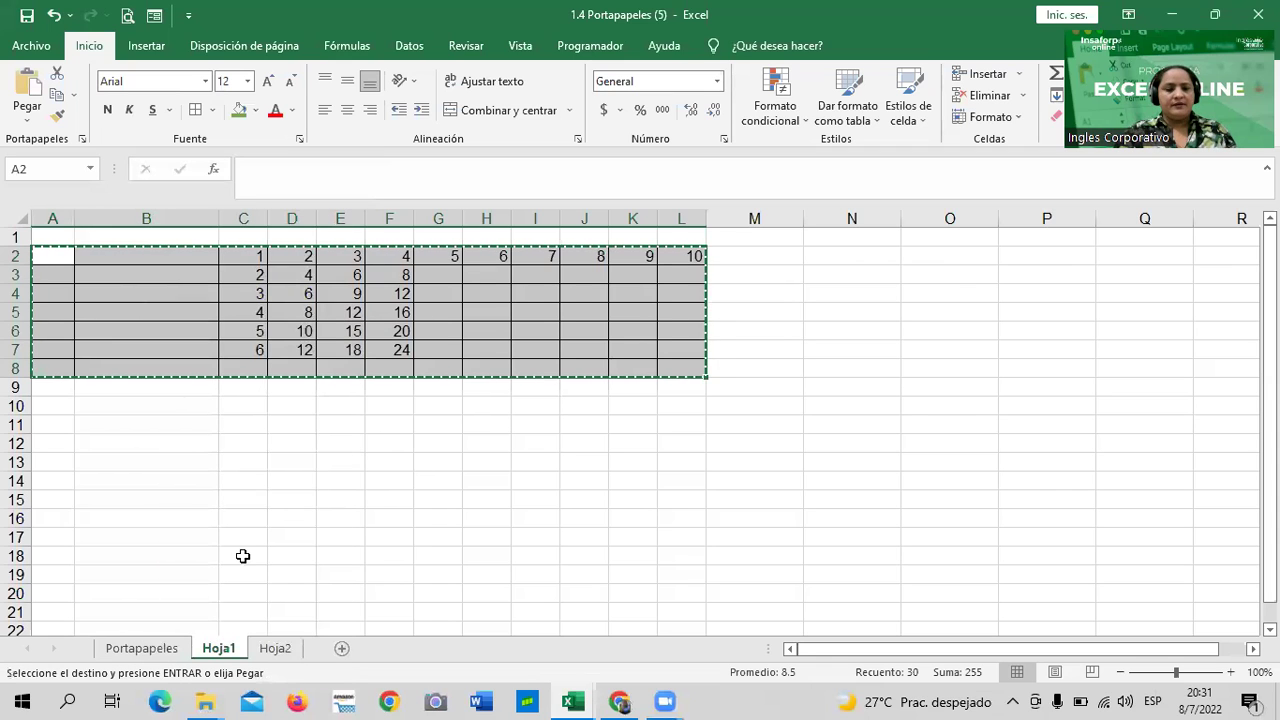
pyautogui.click(276, 648)
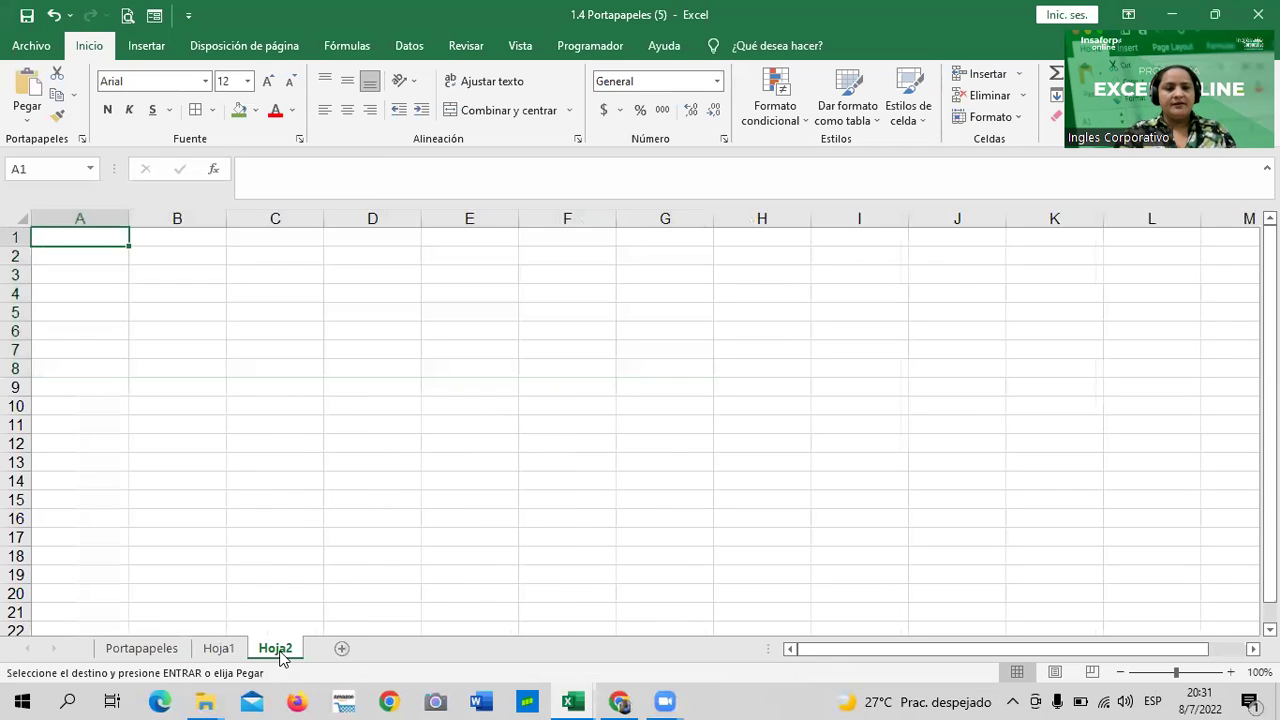
pyautogui.rightClick(89, 232)
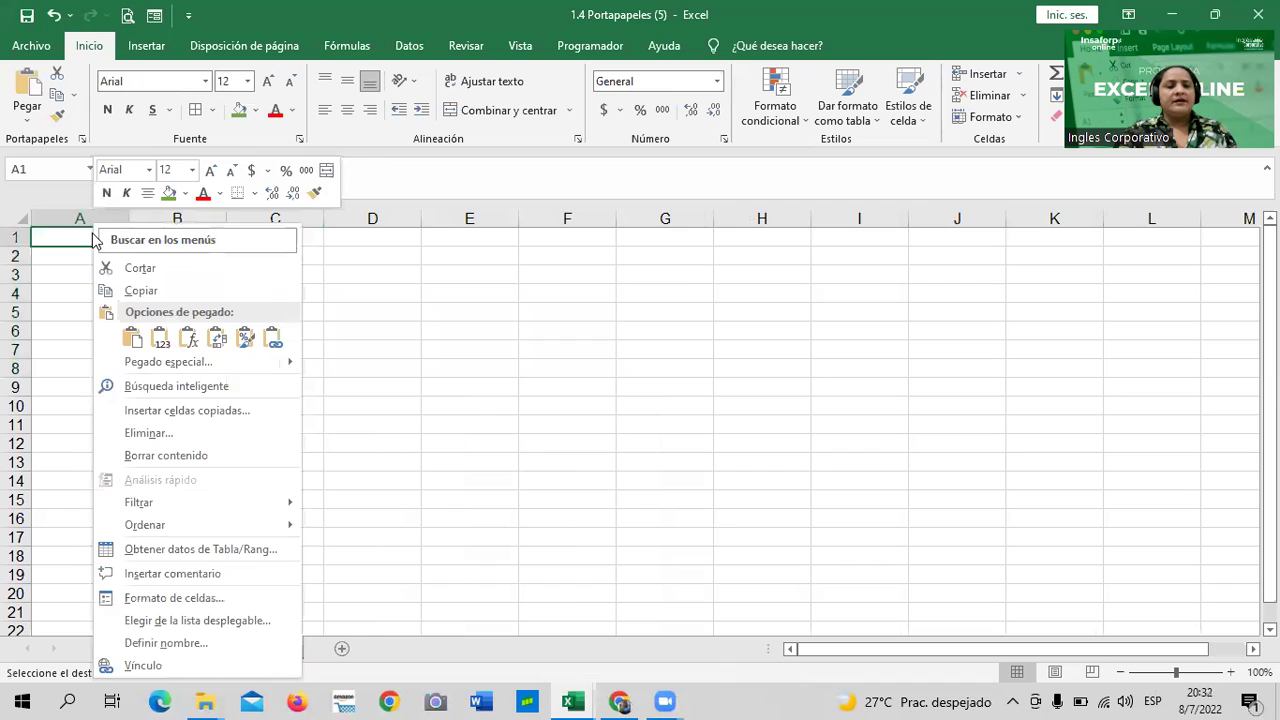
pyautogui.click(131, 341)
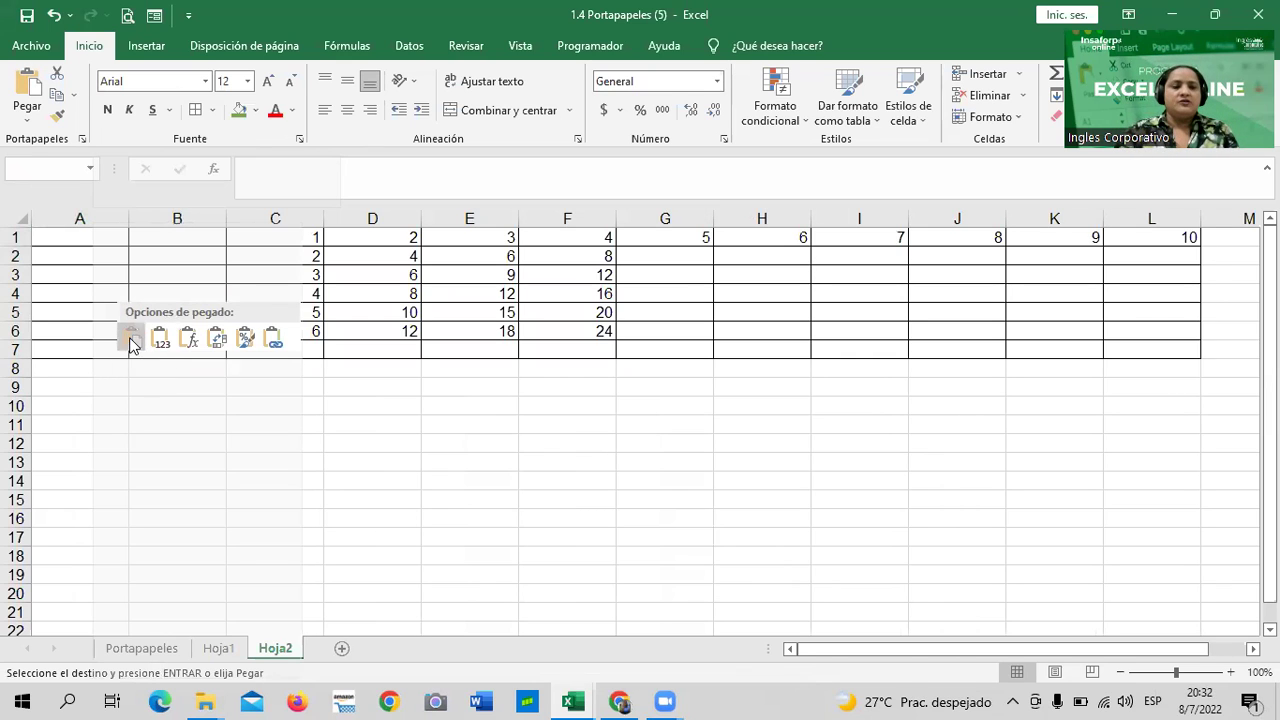
pyautogui.click(131, 340)
pyautogui.click(600, 505)
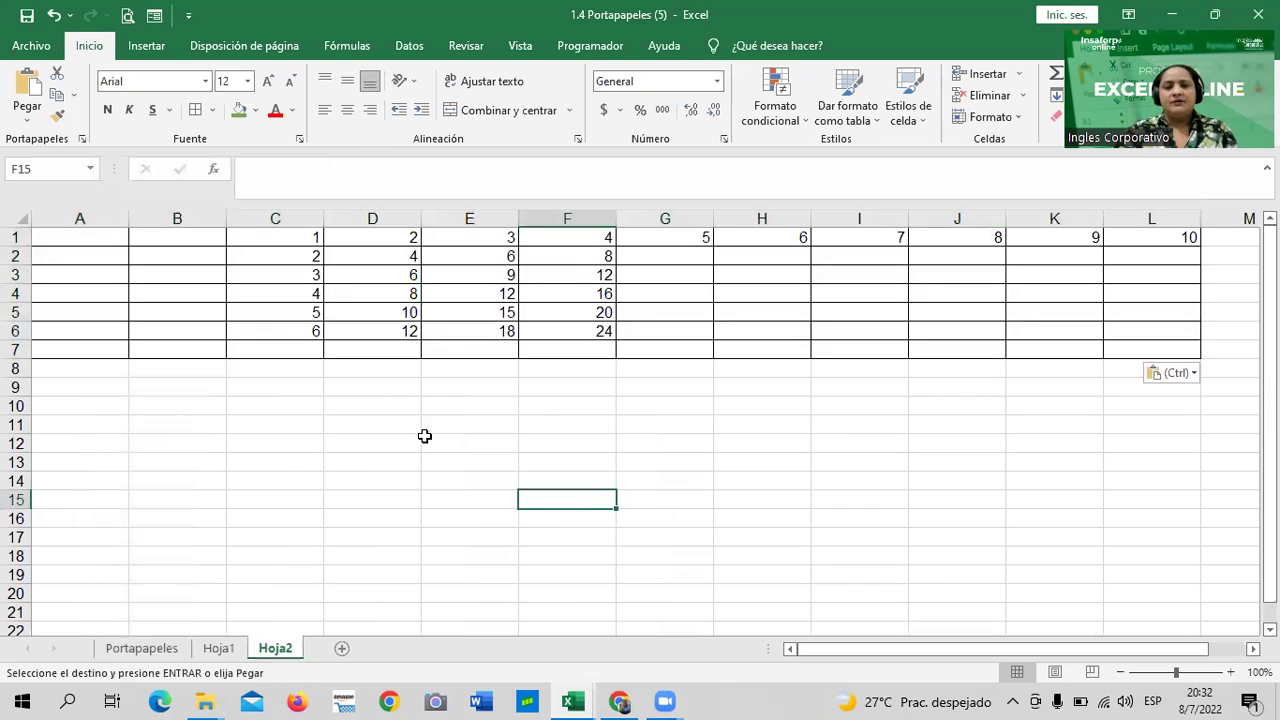
# Narrow column A and select columns C to L for resizing, then undo the width change.
pyautogui.moveTo(127, 220); pyautogui.dragTo(79, 220)
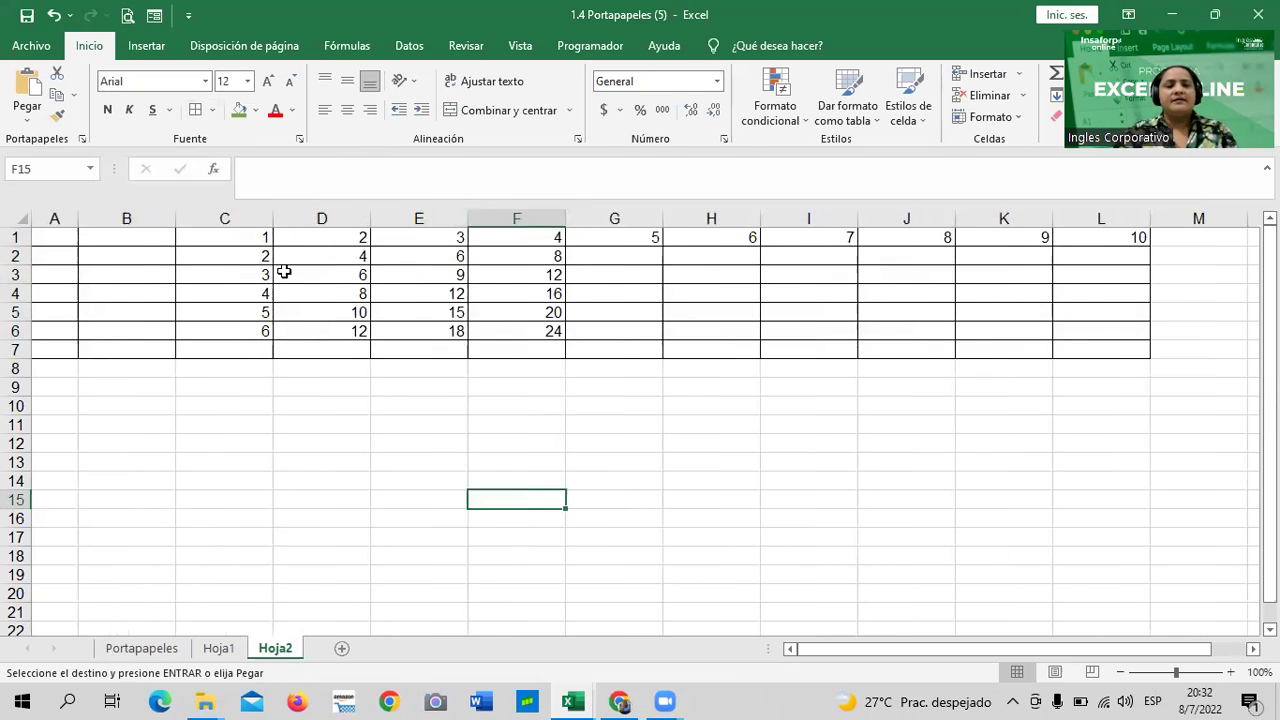
pyautogui.moveTo(249, 218); pyautogui.dragTo(1140, 260)
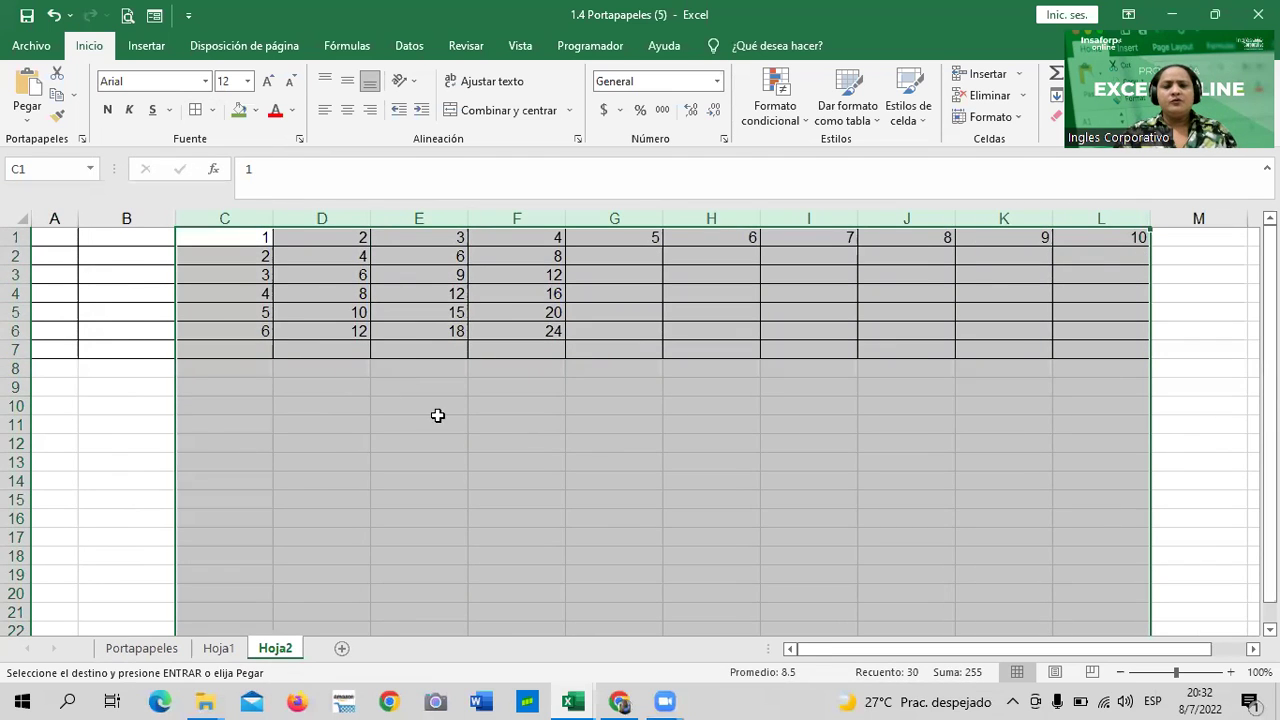
pyautogui.click(426, 460)
pyautogui.moveTo(251, 218); pyautogui.dragTo(1160, 217)
pyautogui.press('super+c')
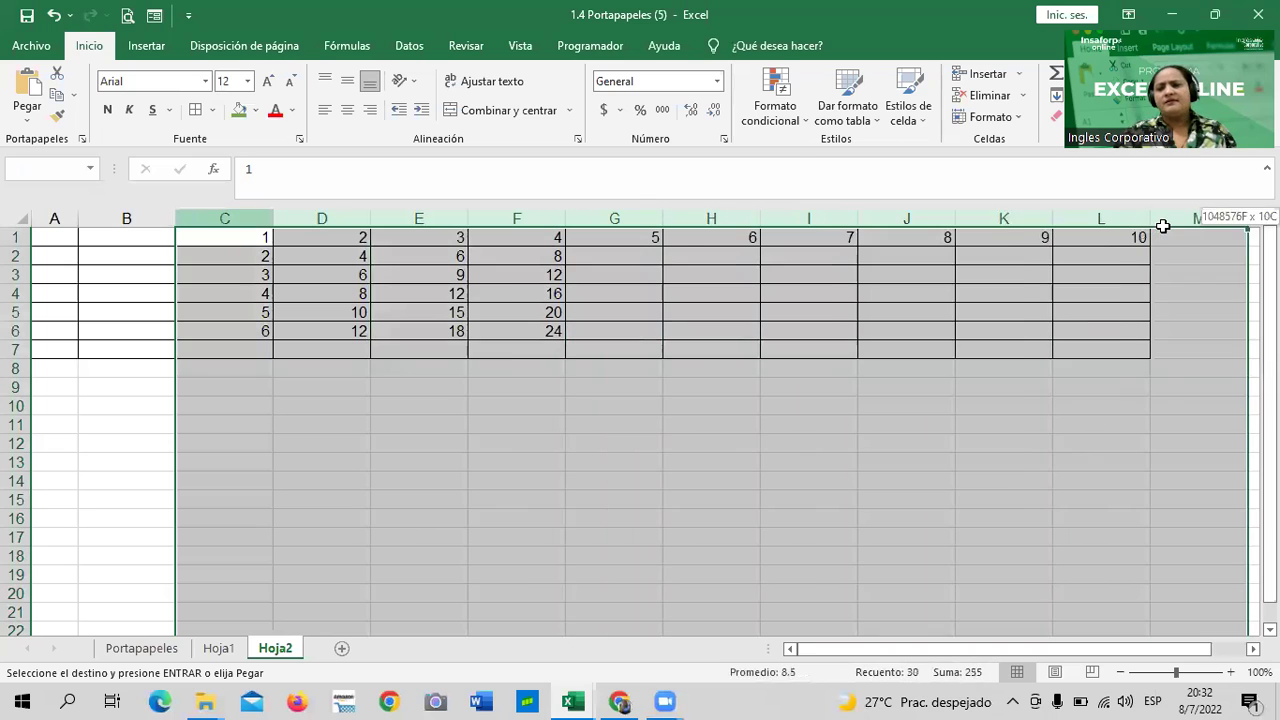
pyautogui.moveTo(614, 424); pyautogui.dragTo(656, 414)
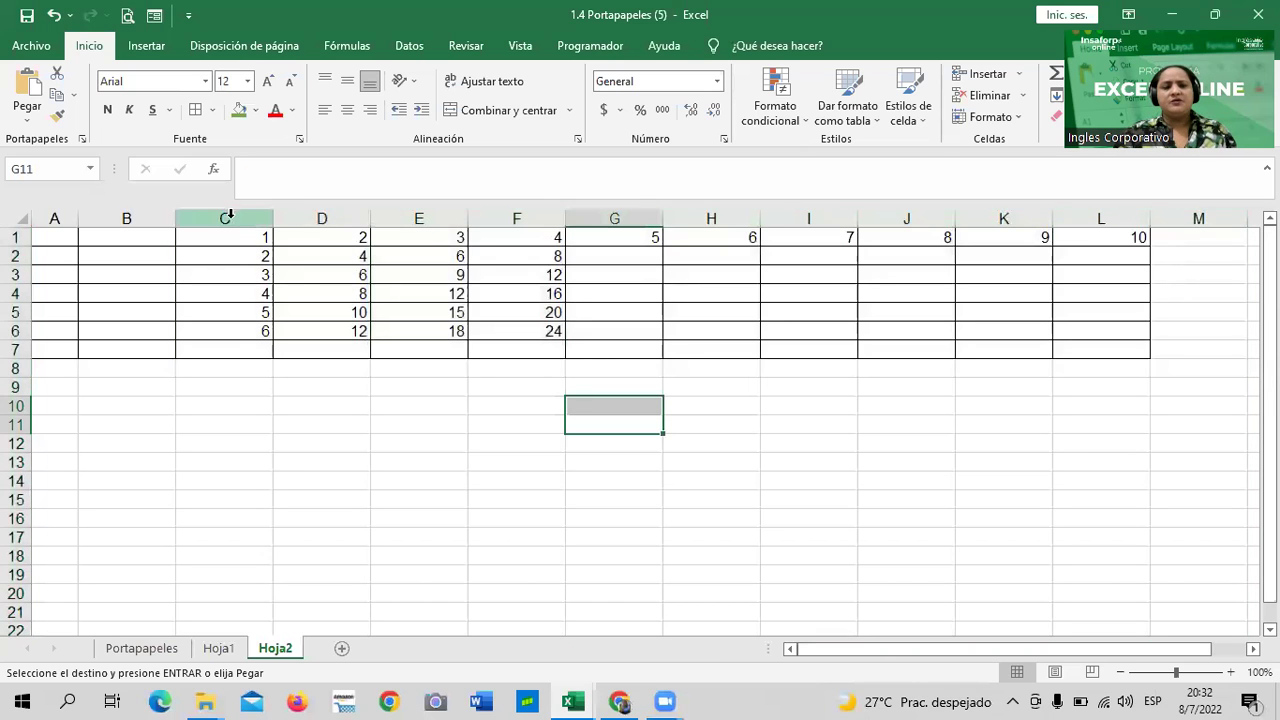
pyautogui.moveTo(226, 218); pyautogui.dragTo(1100, 218)
pyautogui.rightClick(591, 471)
pyautogui.press('Escape')
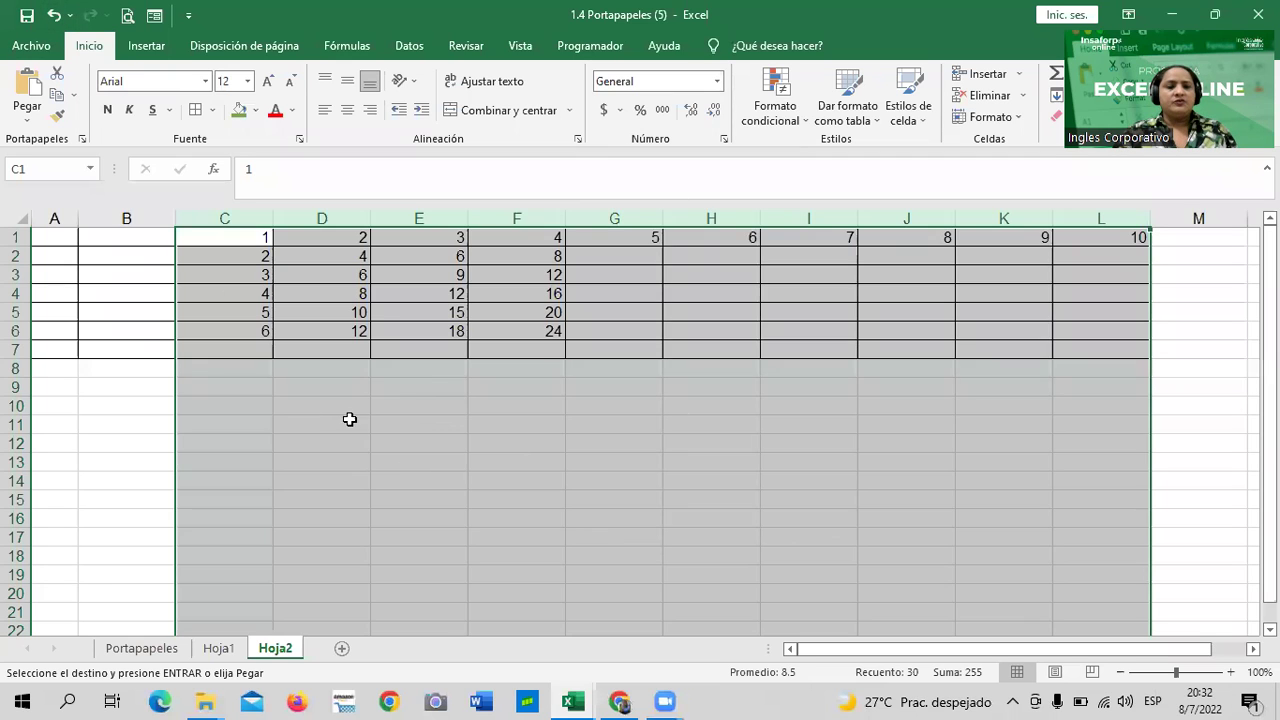
pyautogui.click(349, 420)
pyautogui.click(55, 18)
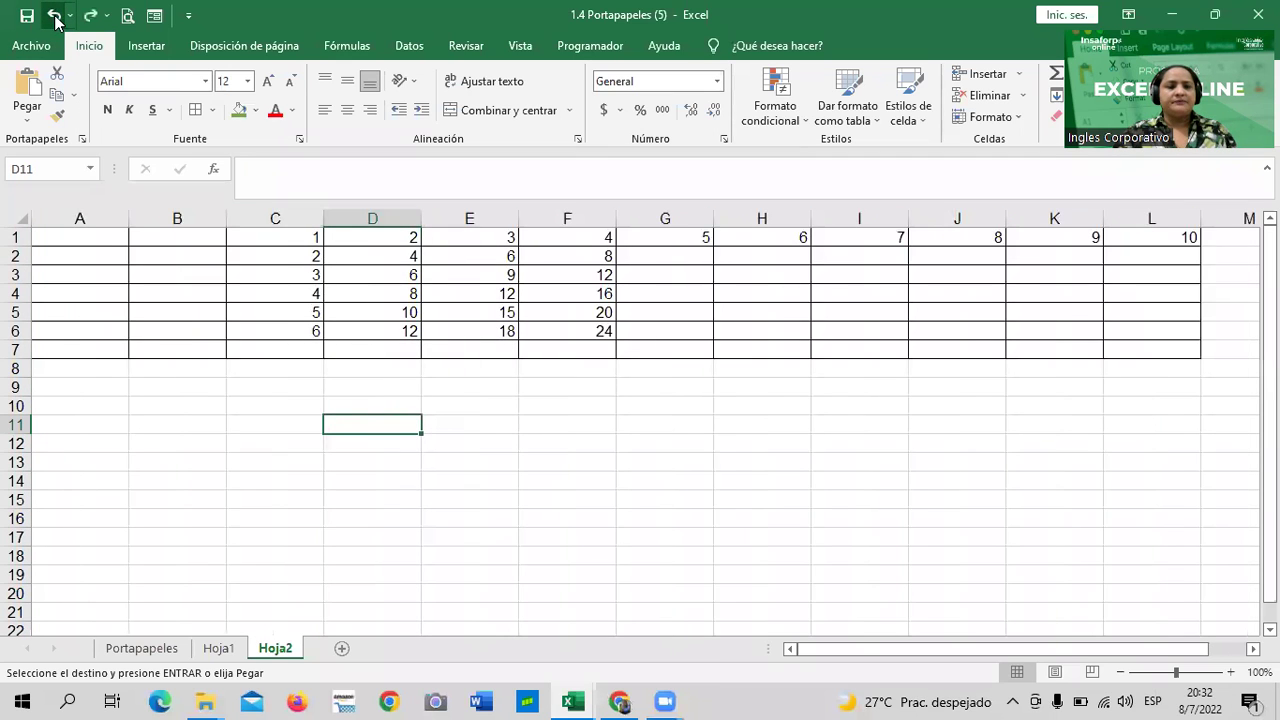
# Undo the paste and repaste the table at Hoja2's A1 with Keep Source Column Widths.
pyautogui.click(55, 18)
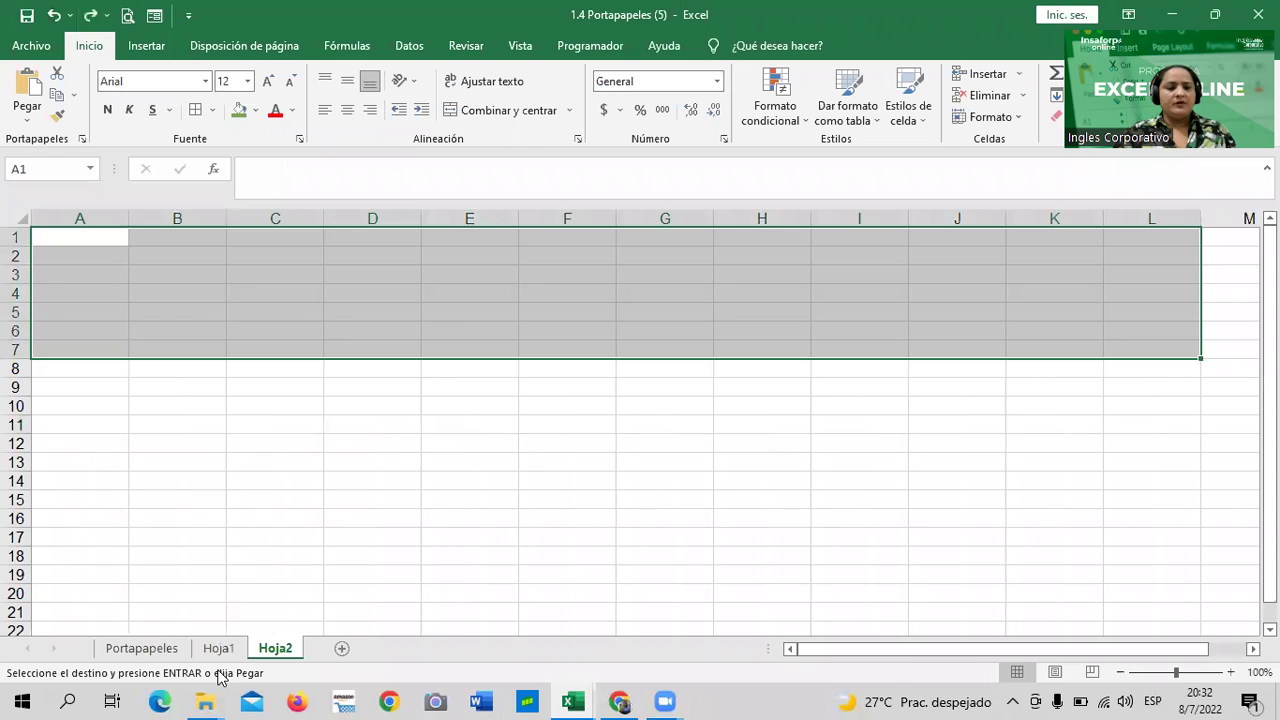
pyautogui.click(219, 649)
pyautogui.click(273, 649)
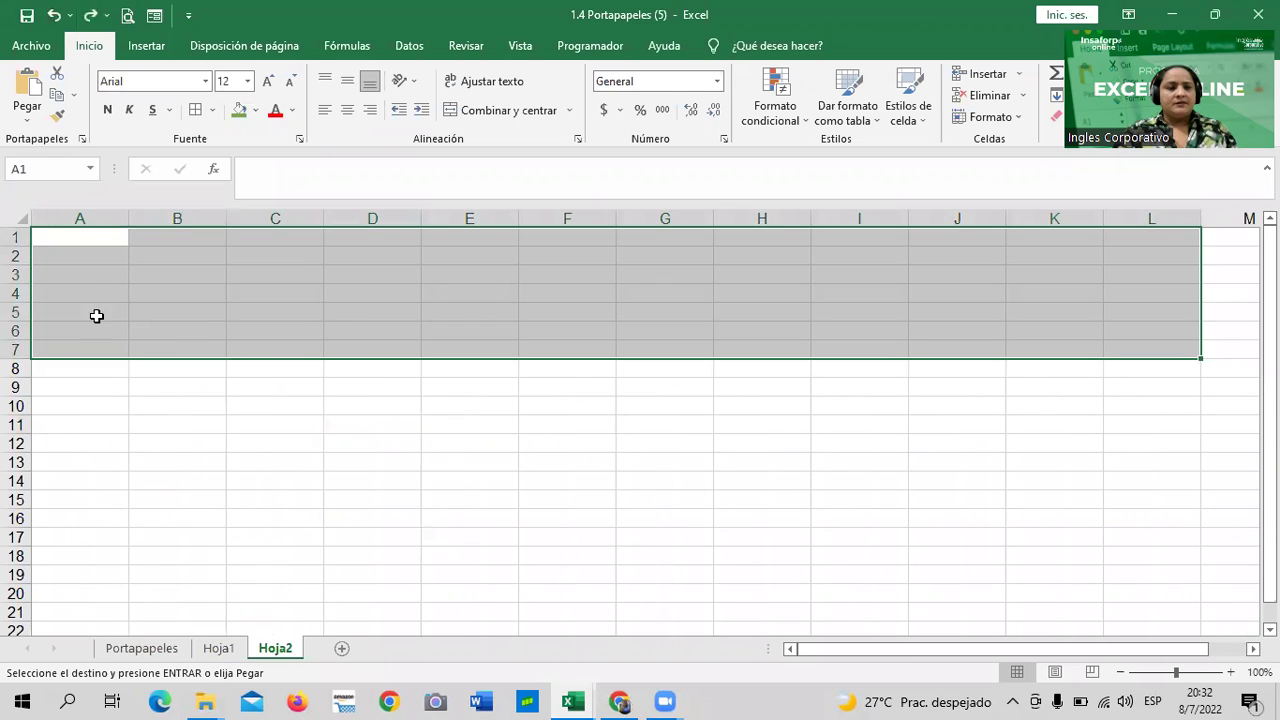
pyautogui.click(85, 241)
pyautogui.rightClick(89, 245)
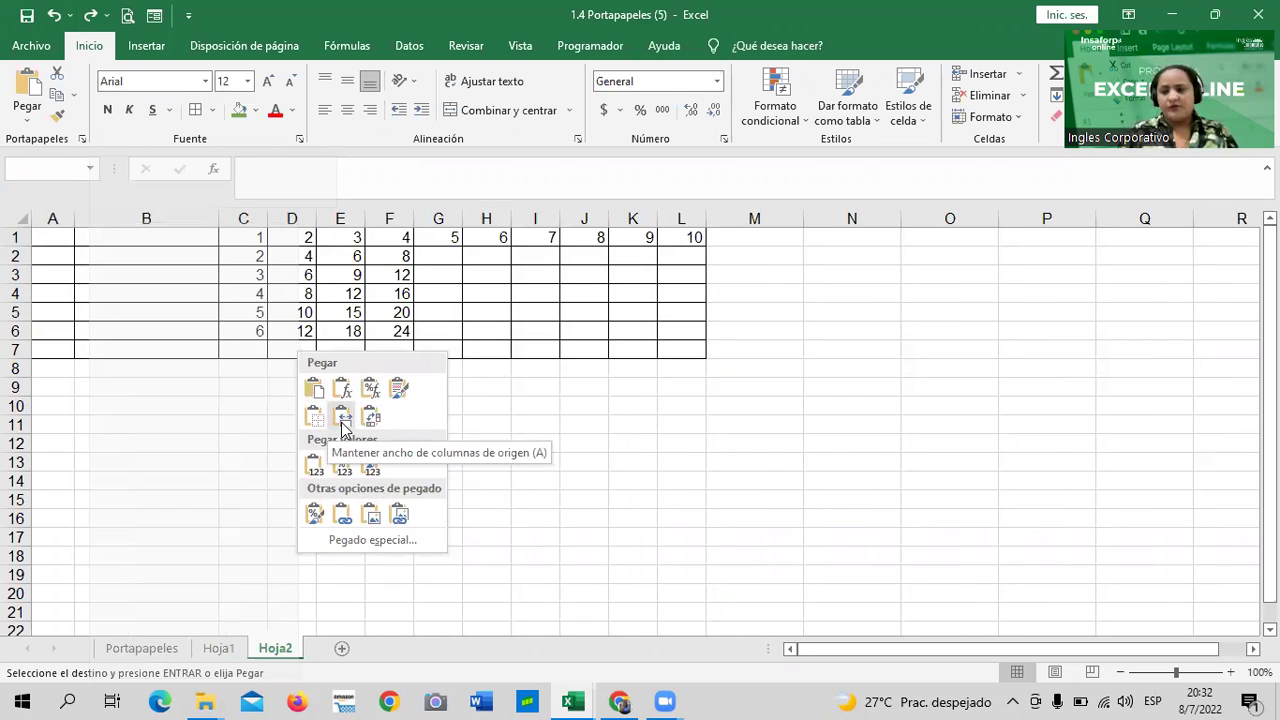
pyautogui.click(342, 418)
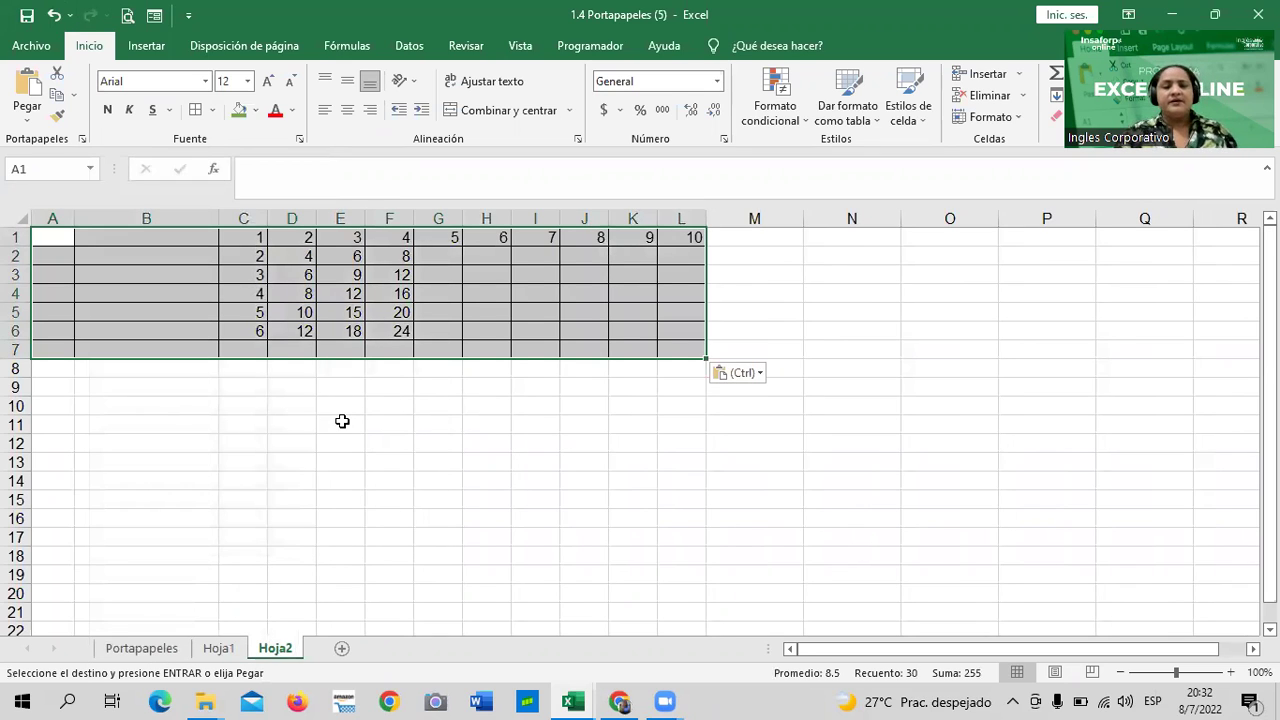
pyautogui.click(333, 460)
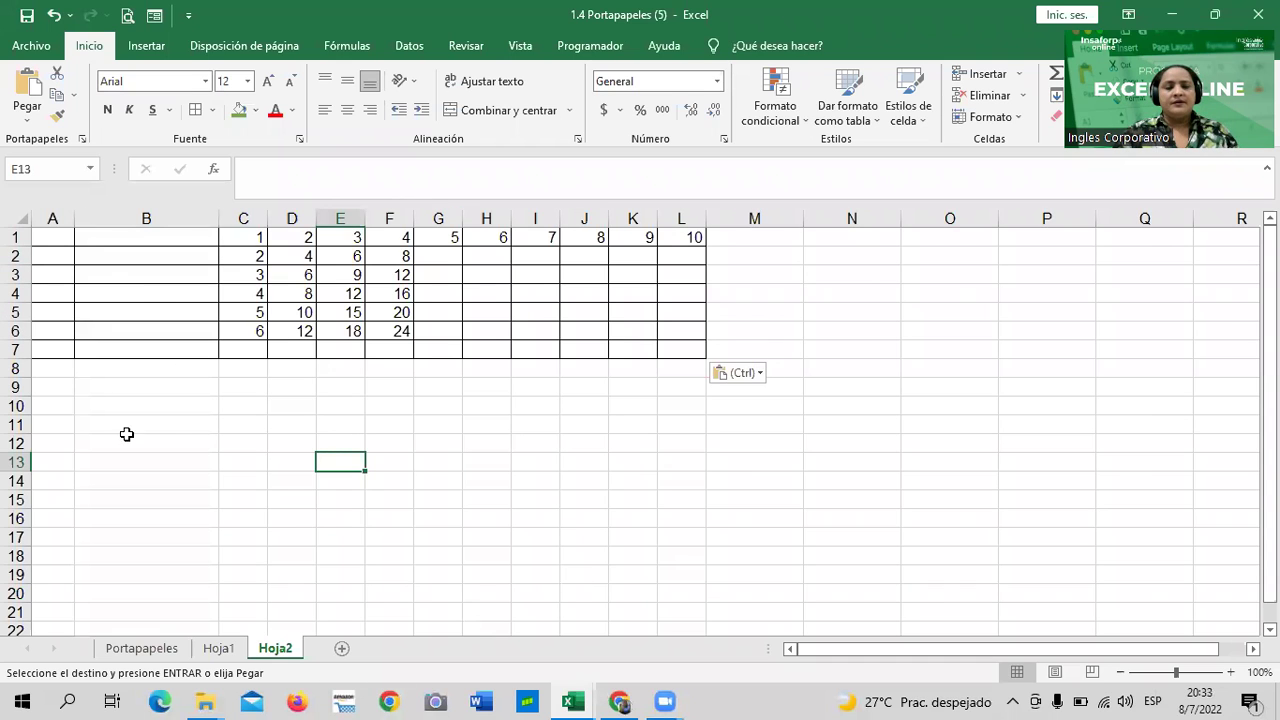
# On Hoja1, copy the number table A2:L8.
pyautogui.click(215, 649)
pyautogui.press('Escape')
pyautogui.click(487, 480)
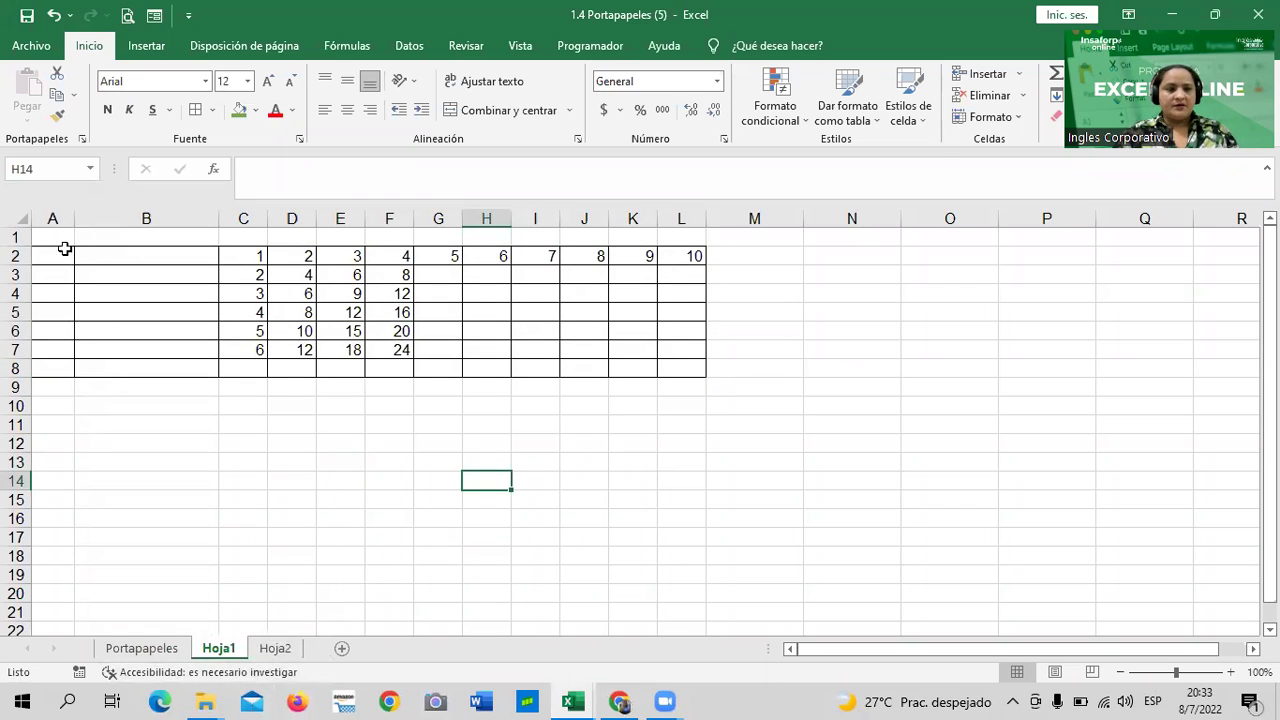
pyautogui.moveTo(64, 249); pyautogui.dragTo(677, 372)
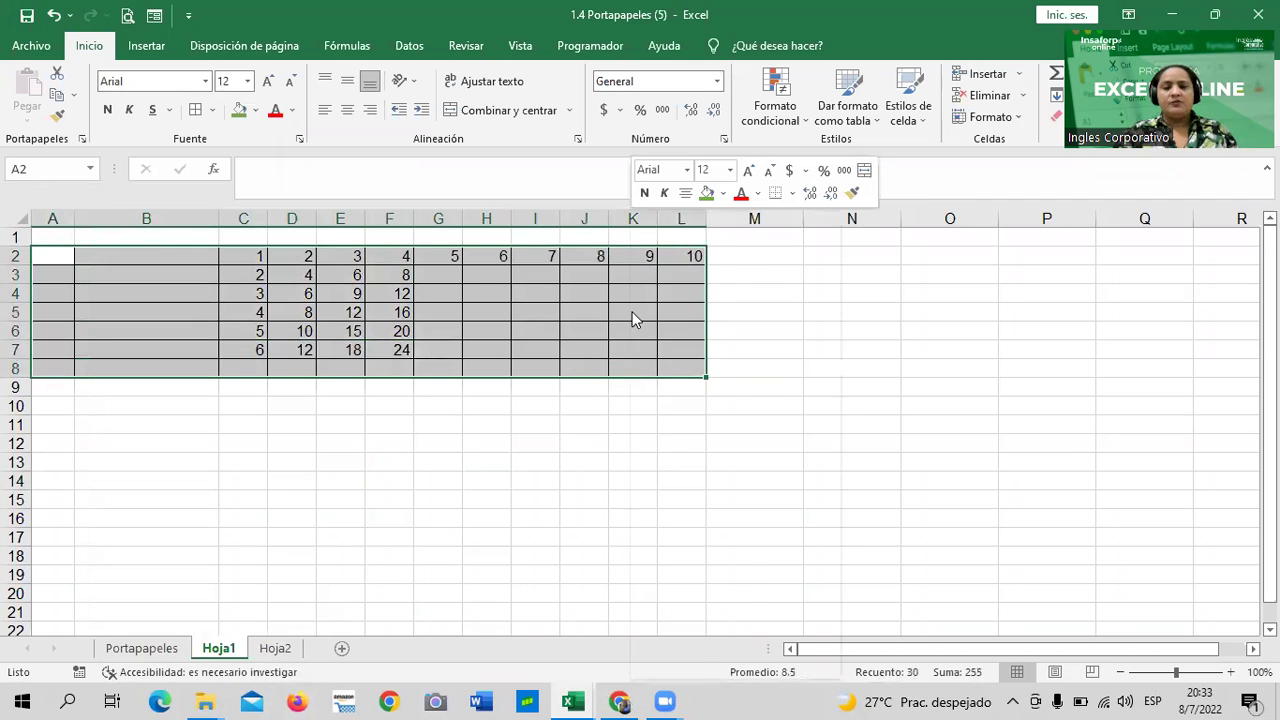
pyautogui.rightClick(632, 318)
pyautogui.click(672, 290)
# Review the paste options at cell J15, then cancel without pasting.
pyautogui.click(577, 495)
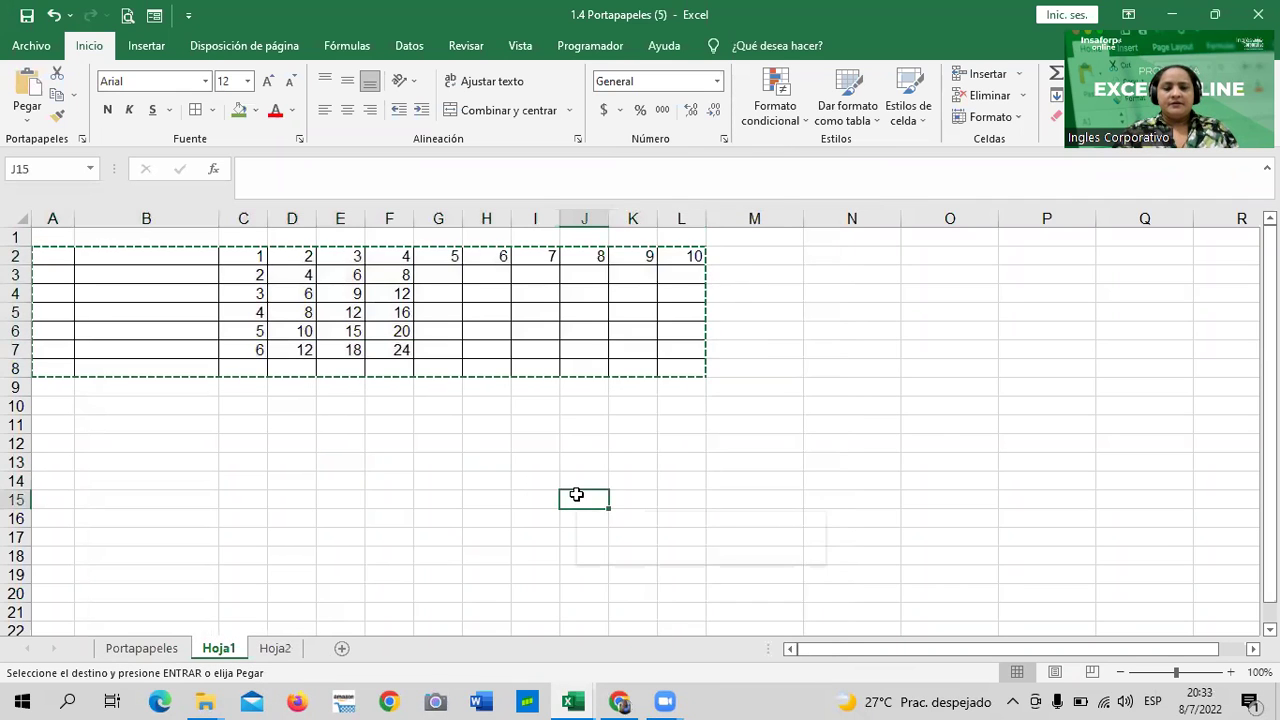
pyautogui.rightClick(577, 495)
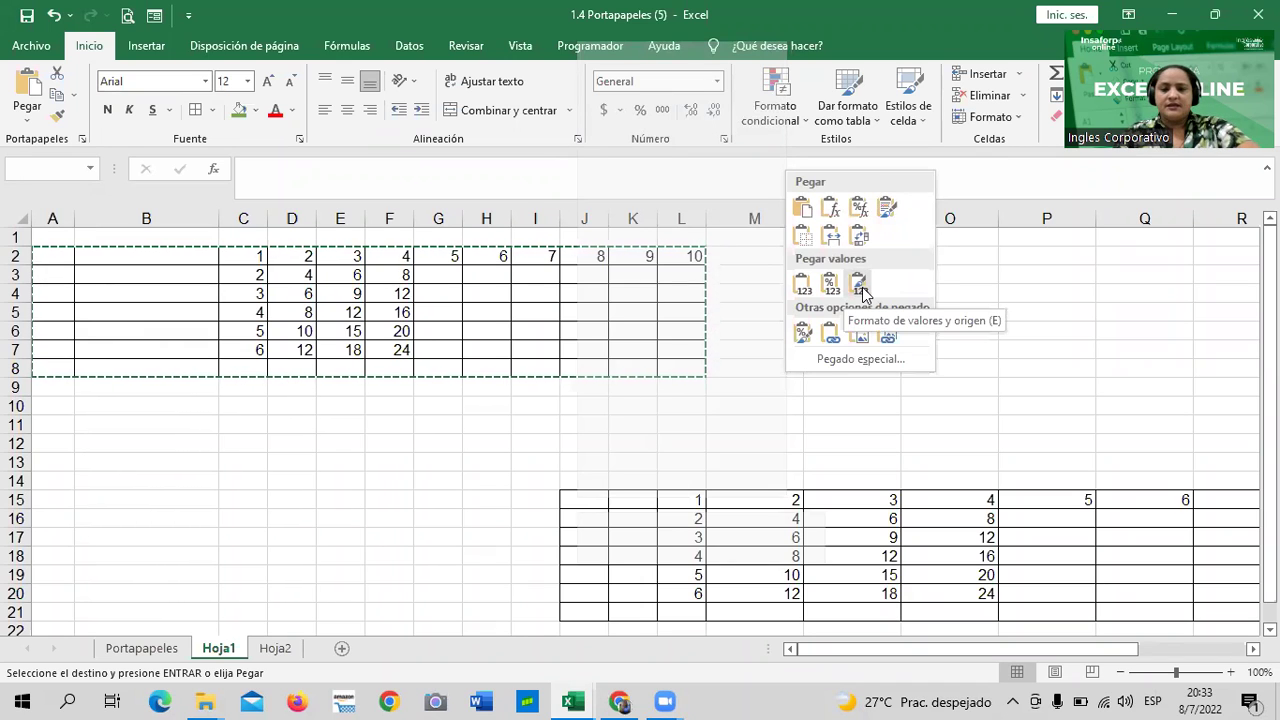
pyautogui.press('Escape')
pyautogui.press('Escape')
pyautogui.press('Escape')
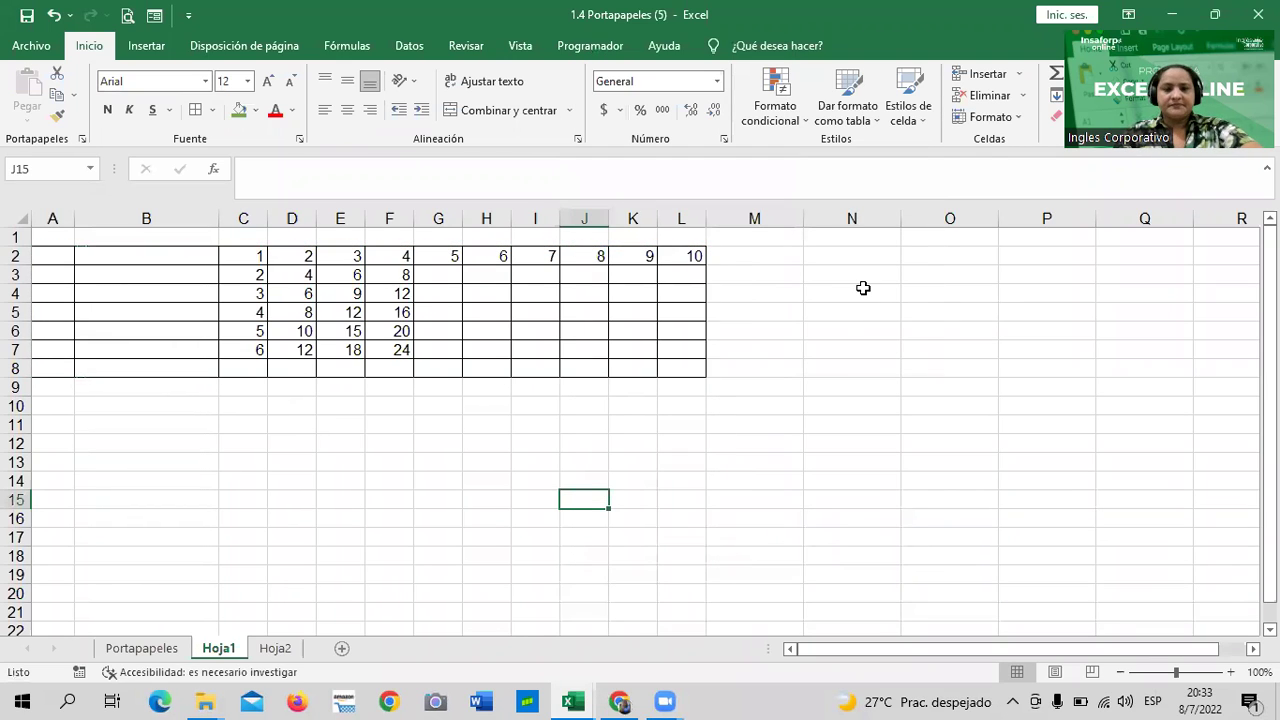
pyautogui.click(780, 443)
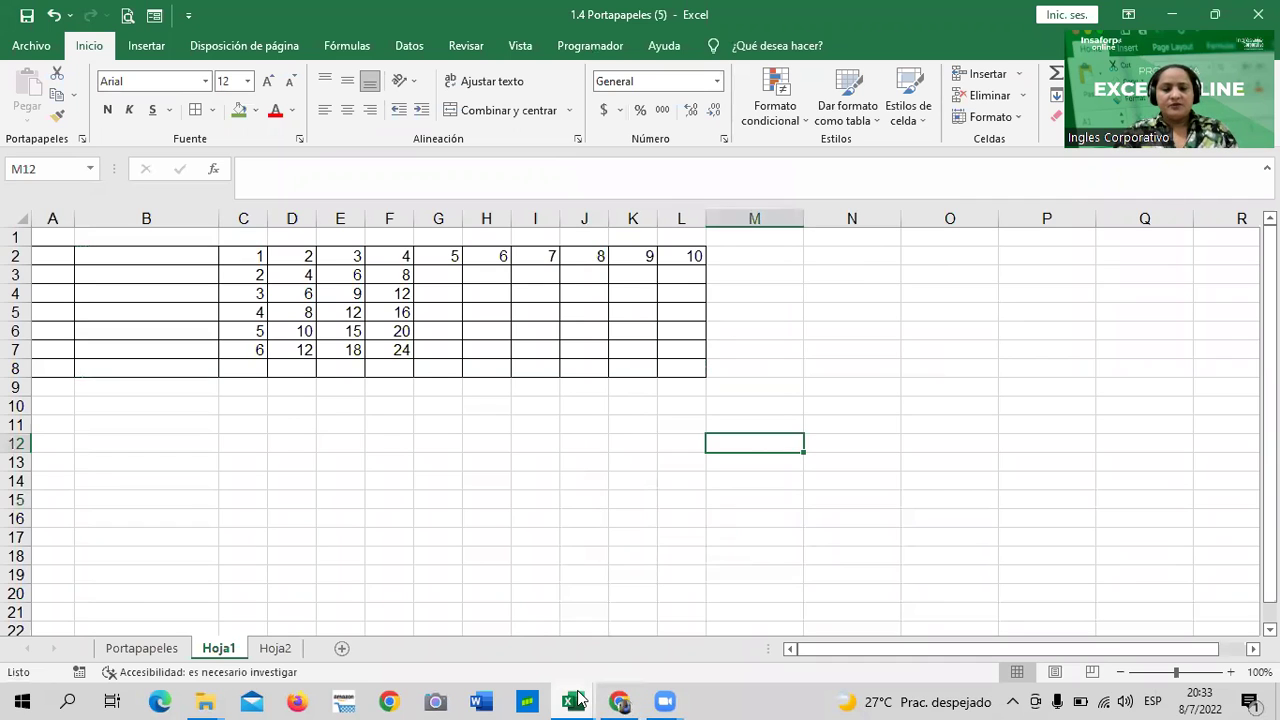
# In TABLA, move Hoja1 after ANALISIS DE TABLA and open BASE DE DATOS PARA TABLA.
pyautogui.moveTo(571, 701)
pyautogui.click(846, 650)
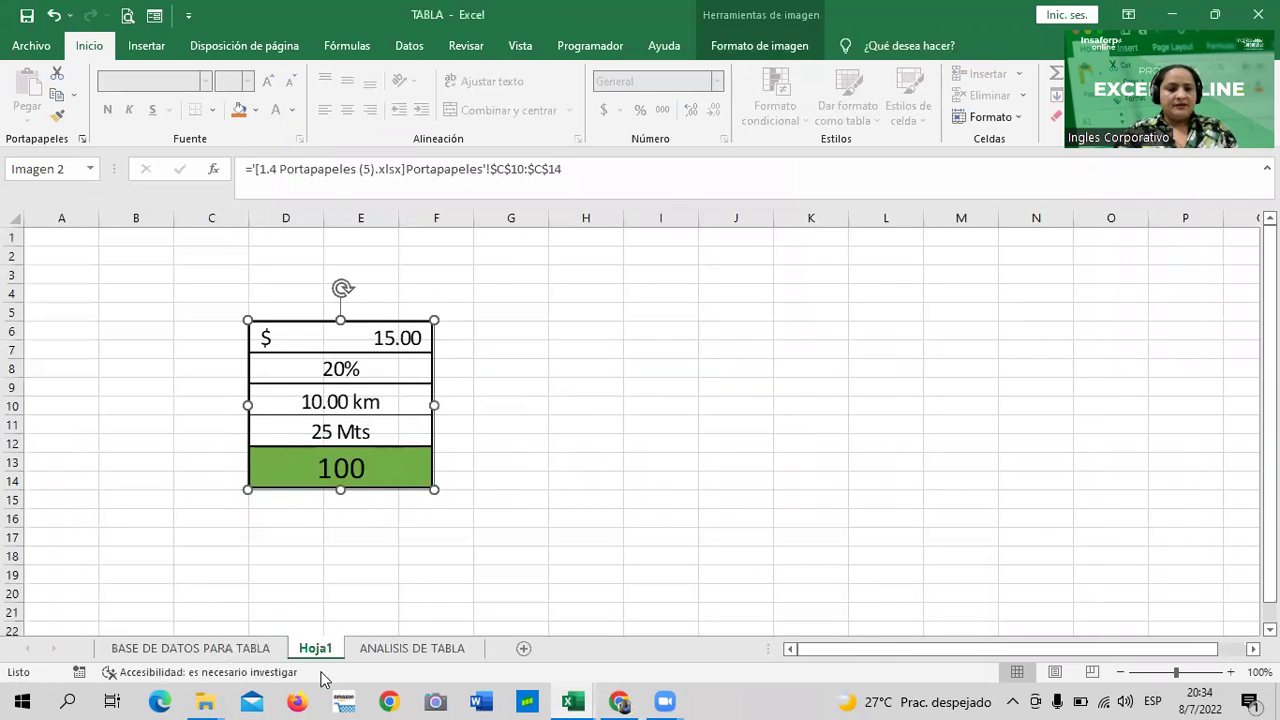
pyautogui.moveTo(320, 650); pyautogui.dragTo(504, 652)
pyautogui.click(200, 648)
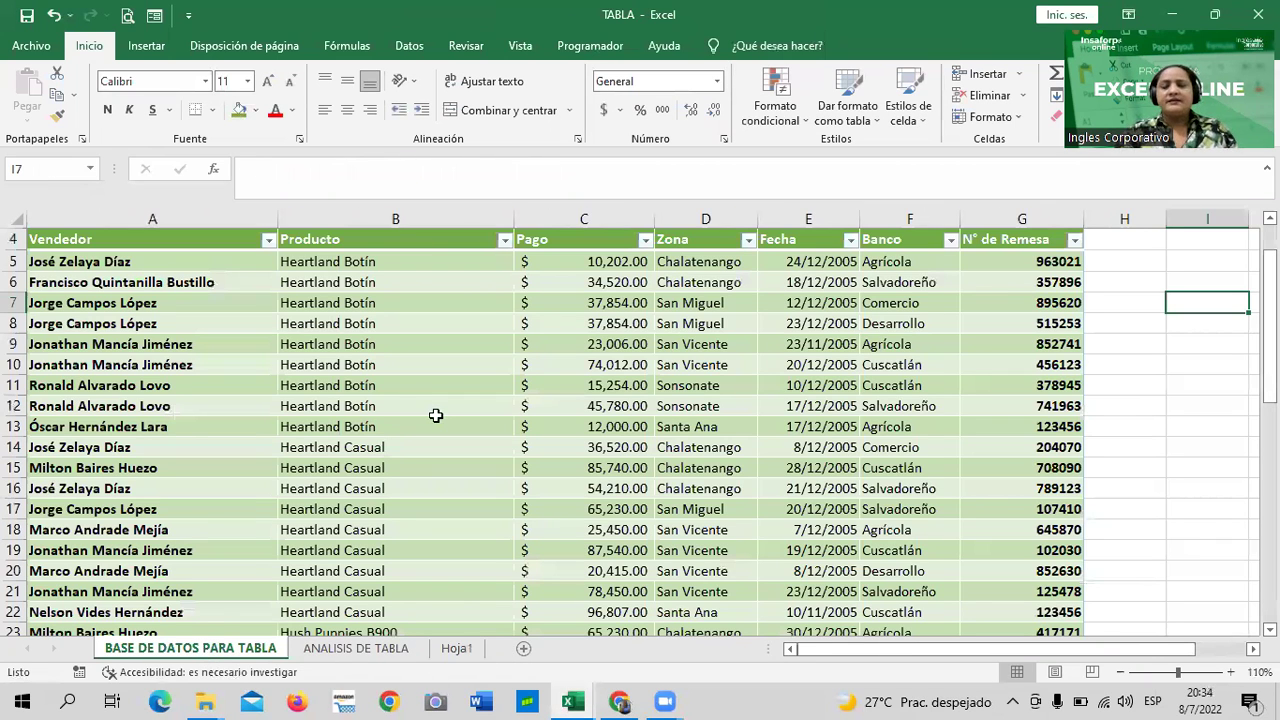
# Scroll through the data table's 32 rows and its $1,653,761.00 total.
pyautogui.scroll(-4, 435, 400)
pyautogui.scroll(-4, 418, 349)
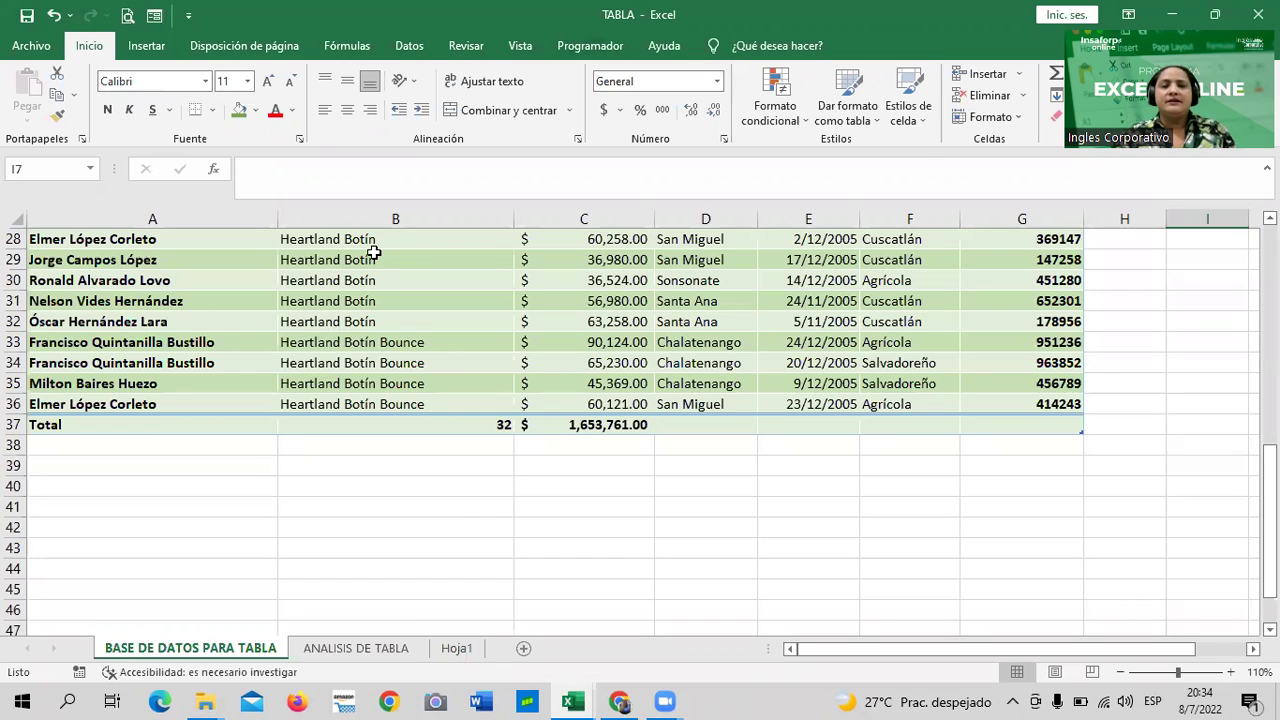
pyautogui.scroll(5, 648, 495)
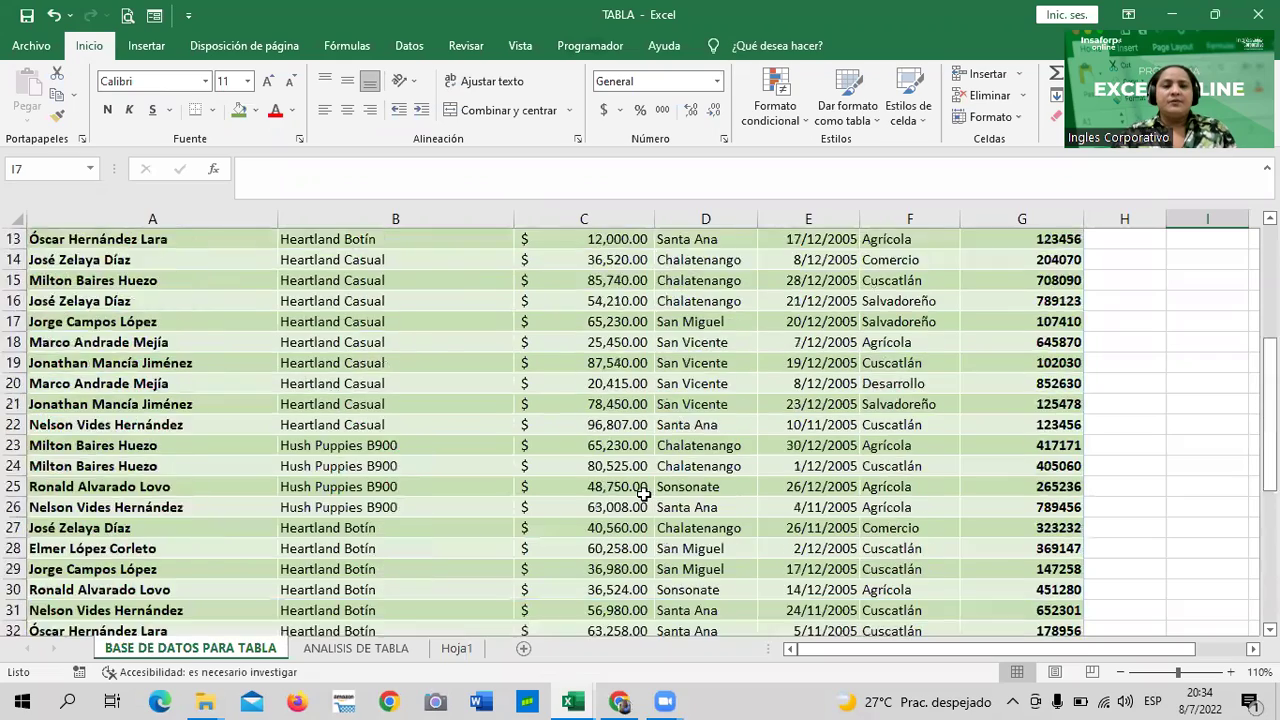
pyautogui.scroll(4, 648, 490)
pyautogui.scroll(-4, 648, 488)
pyautogui.scroll(-4, 648, 488)
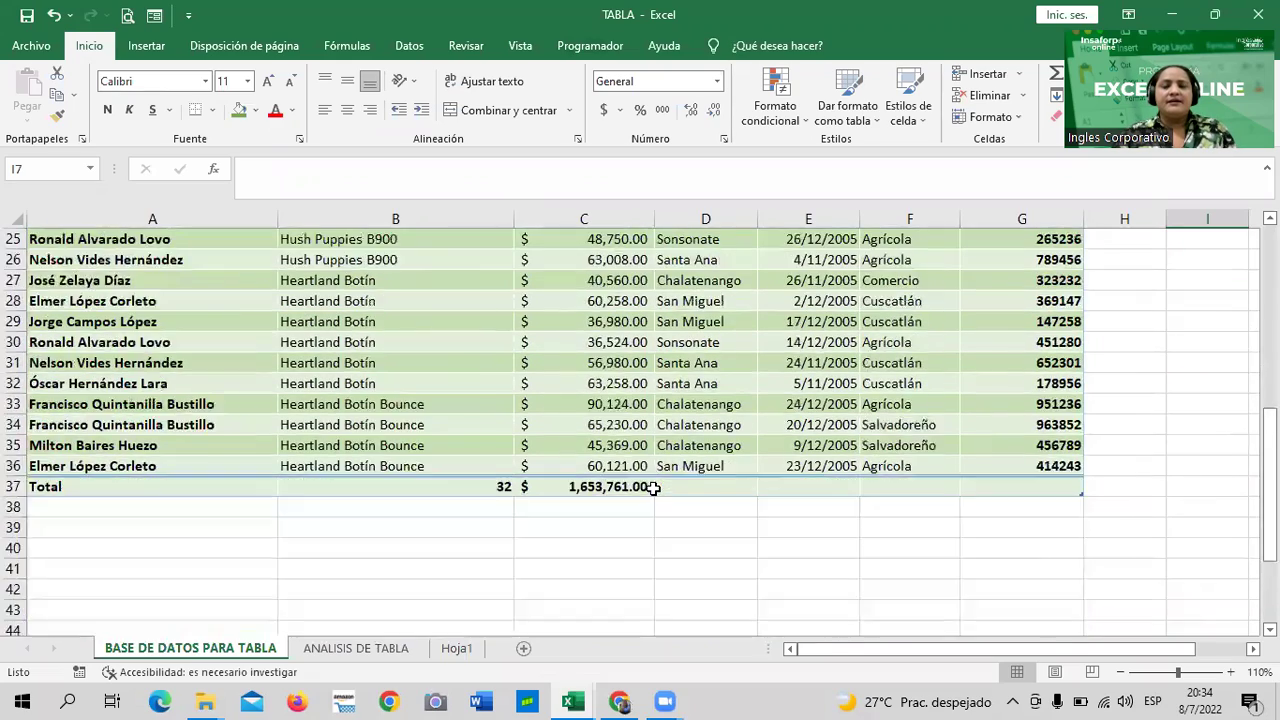
pyautogui.scroll(8, 648, 488)
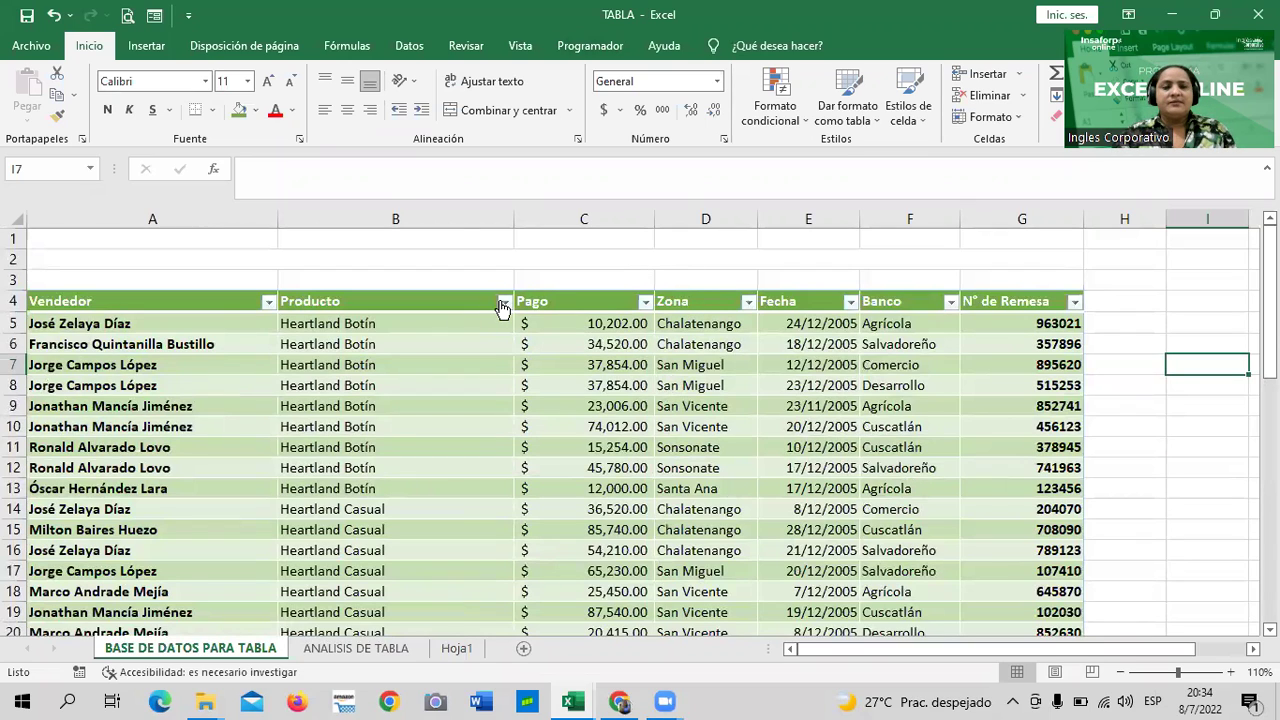
# Check the Producto filter list without changing it, then scan the data table.
pyautogui.click(503, 304)
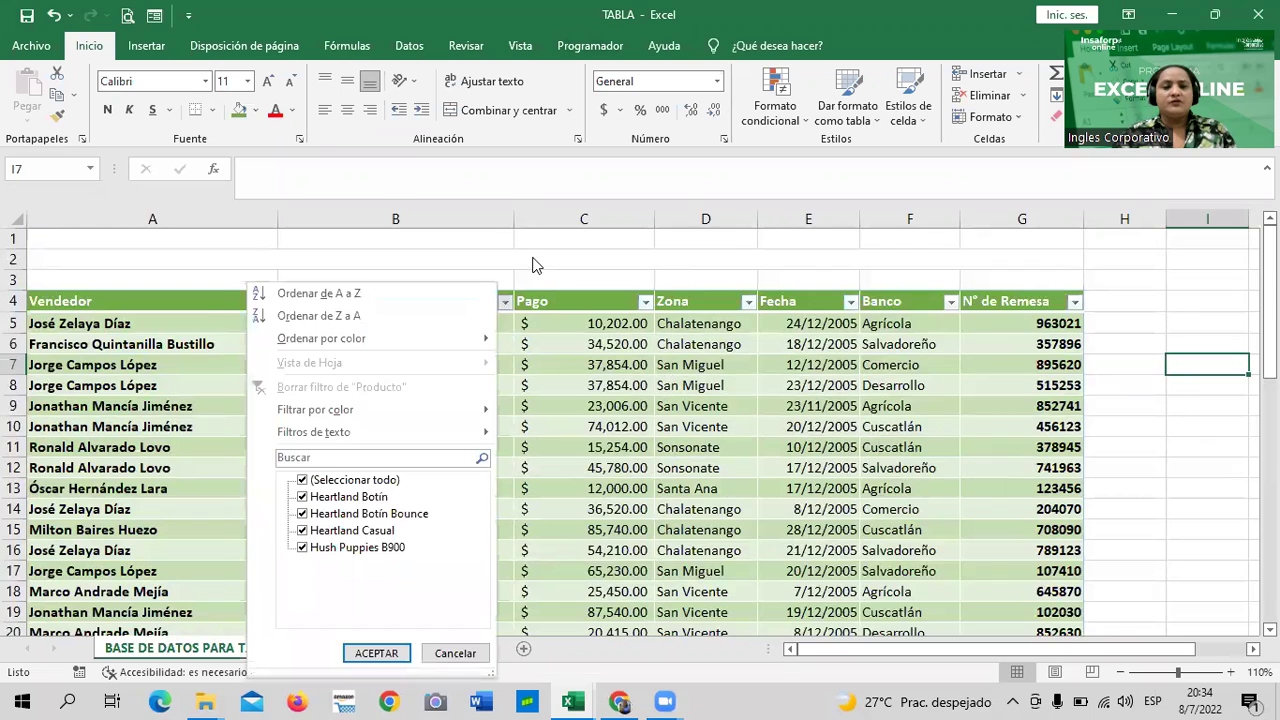
pyautogui.click(533, 265)
pyautogui.click(543, 255)
pyautogui.scroll(-3, 550, 290)
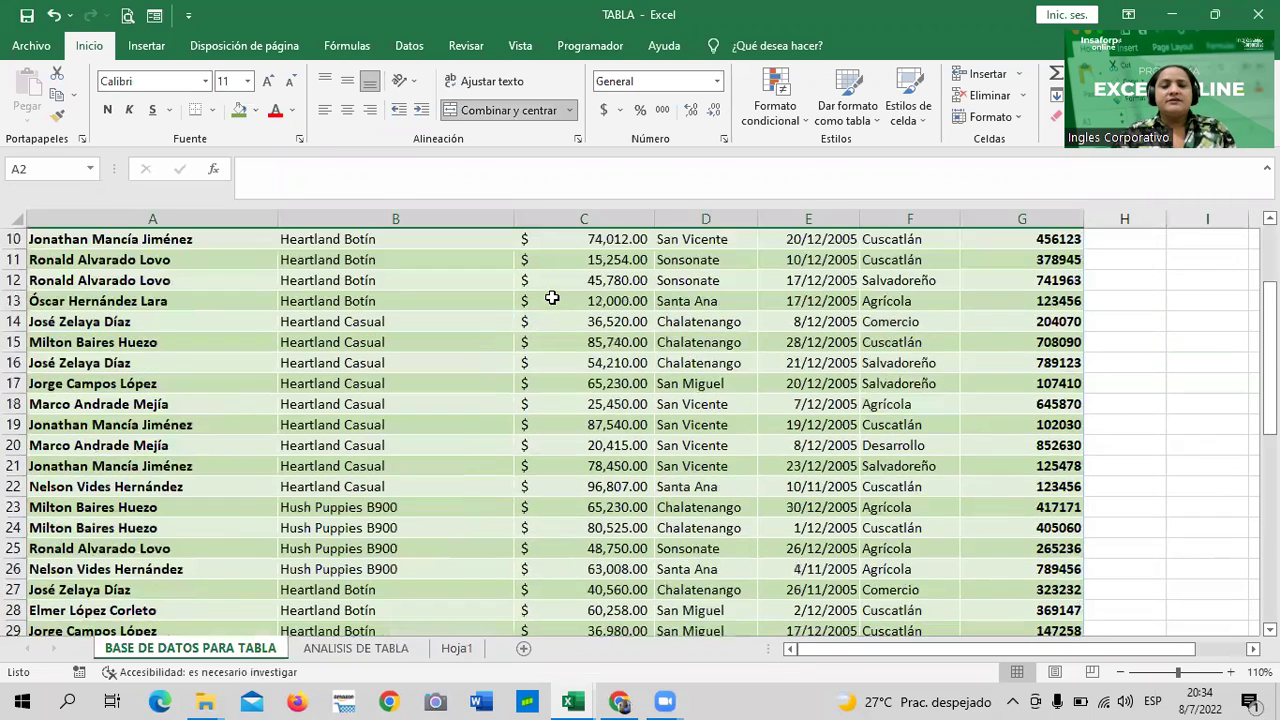
pyautogui.scroll(-4, 514, 340)
pyautogui.scroll(3, 503, 346)
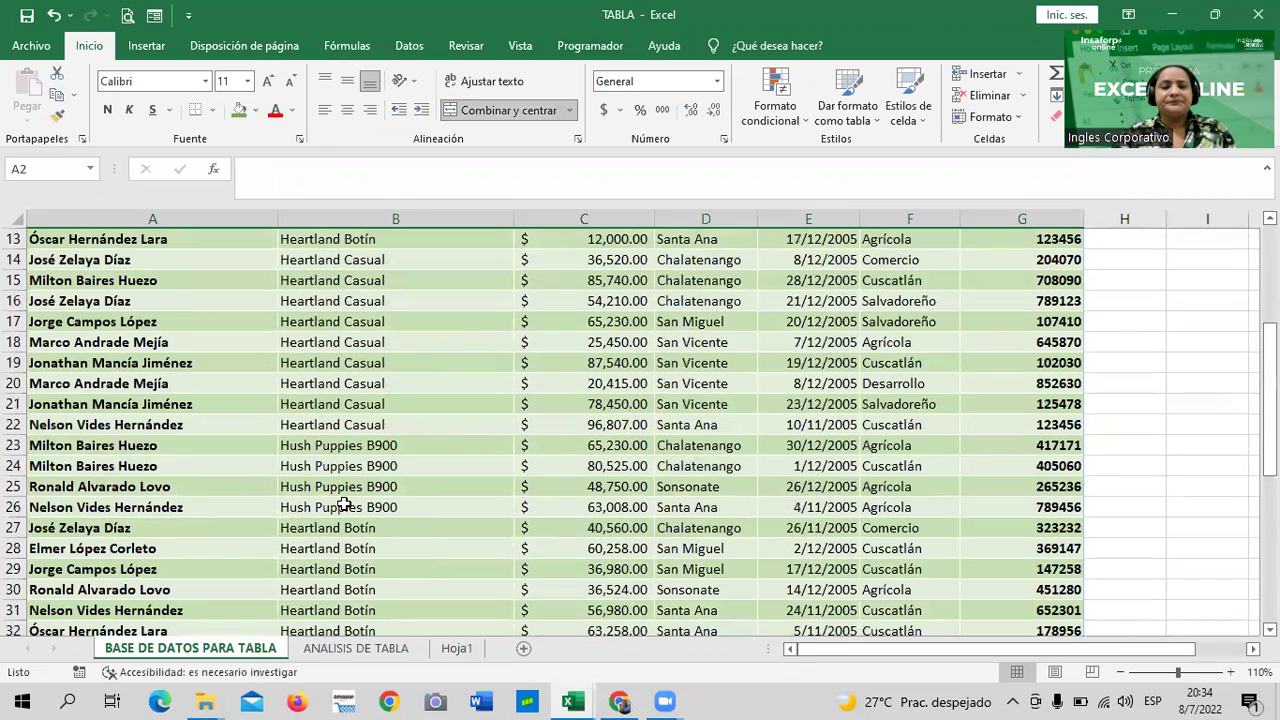
# On ANALISIS DE TABLA, check the first seller's name and sale amount.
pyautogui.click(357, 650)
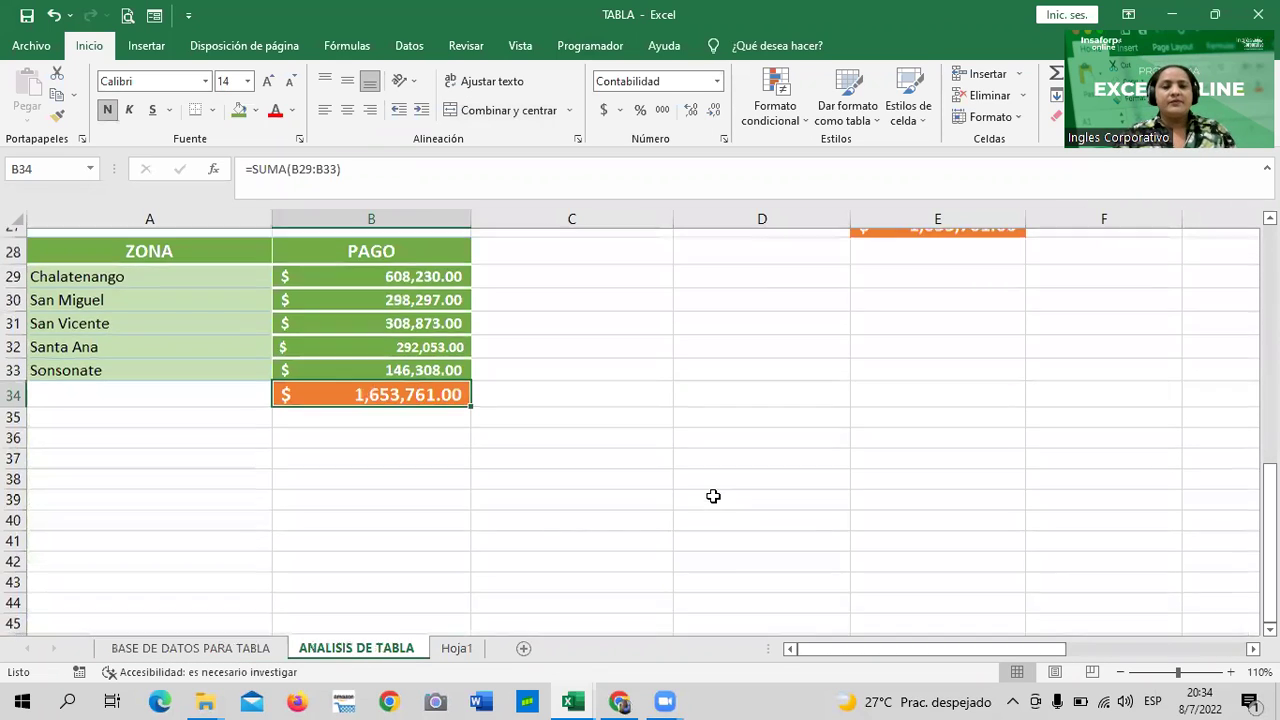
pyautogui.scroll(9, 700, 495)
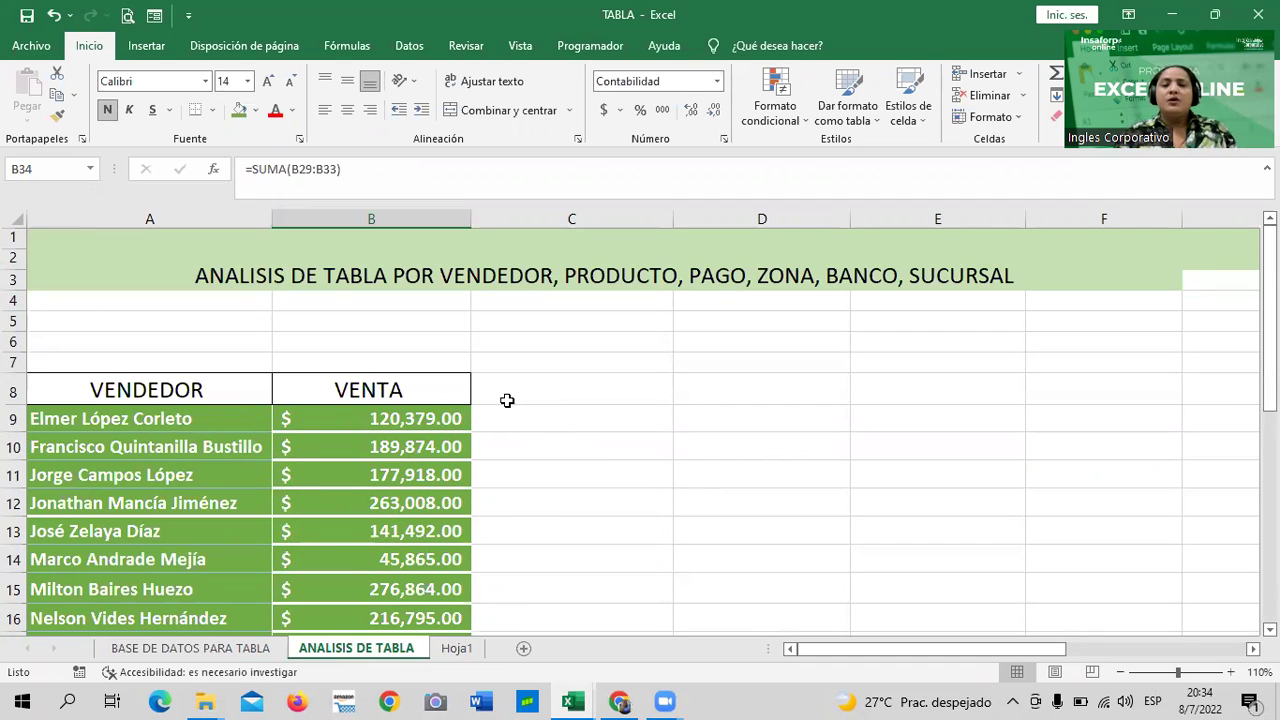
pyautogui.scroll(-3, 632, 436)
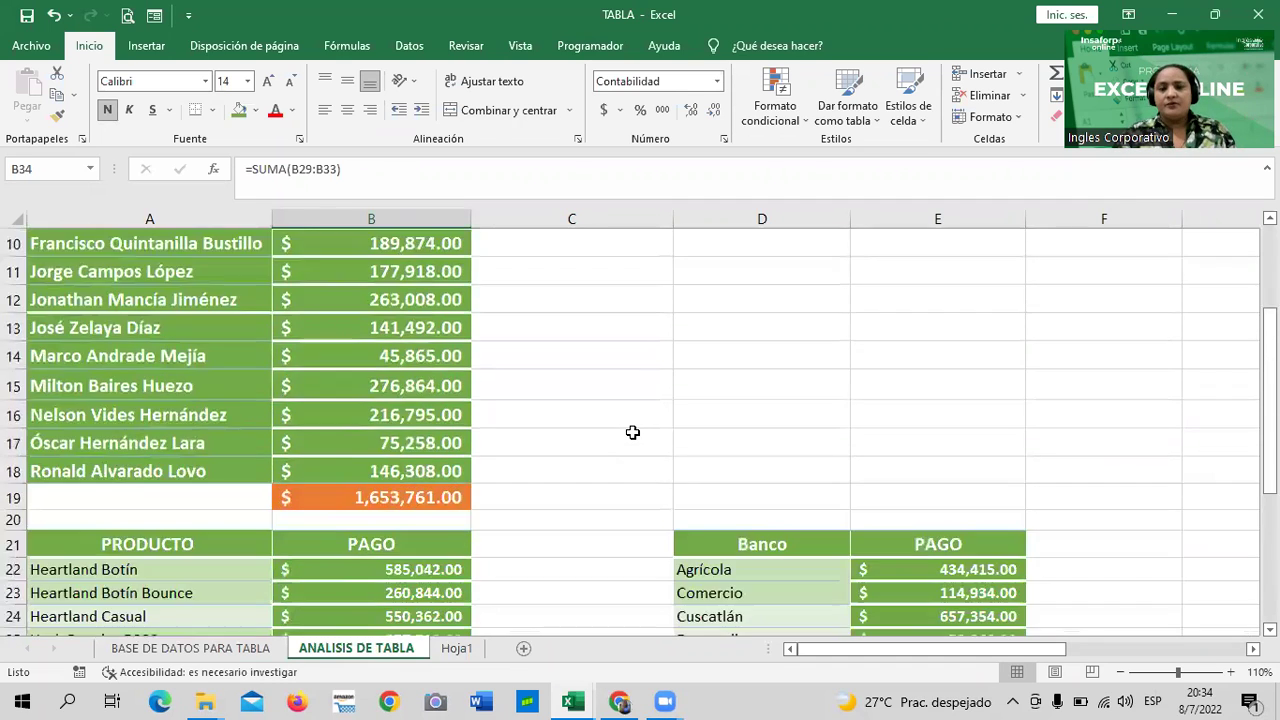
pyautogui.scroll(2, 632, 436)
pyautogui.scroll(-1, 632, 436)
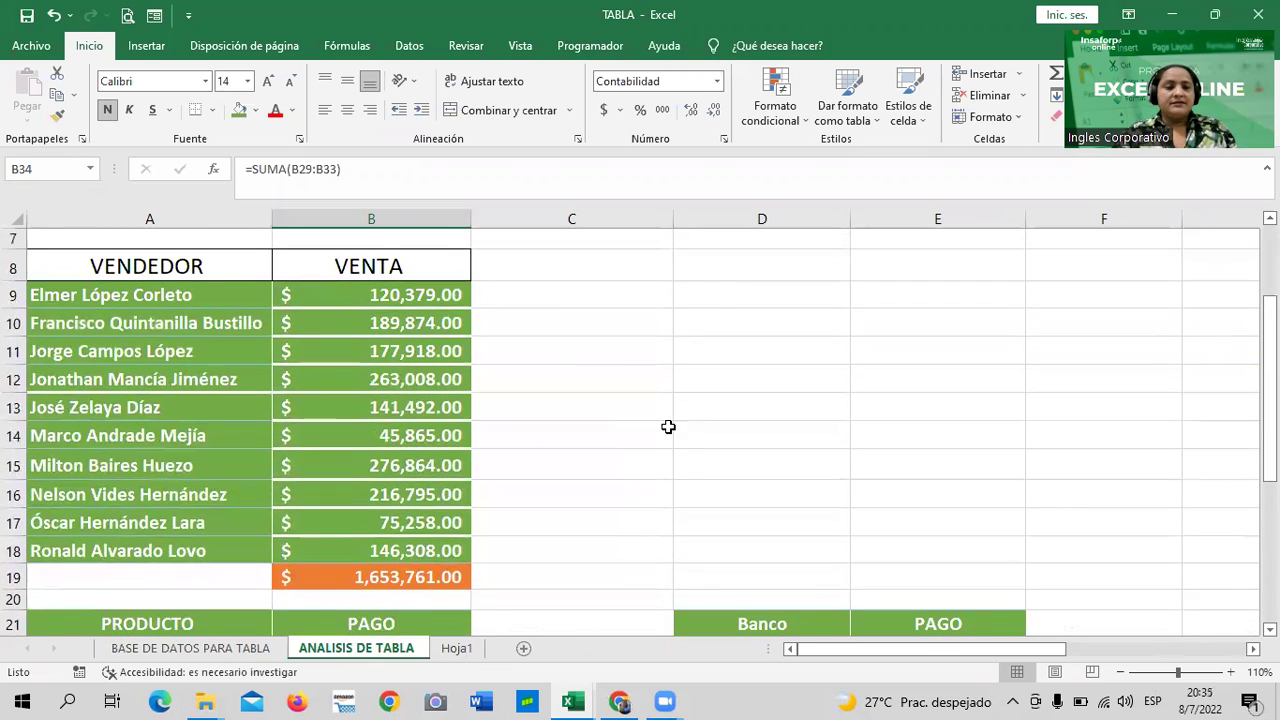
pyautogui.click(197, 297)
pyautogui.click(323, 295)
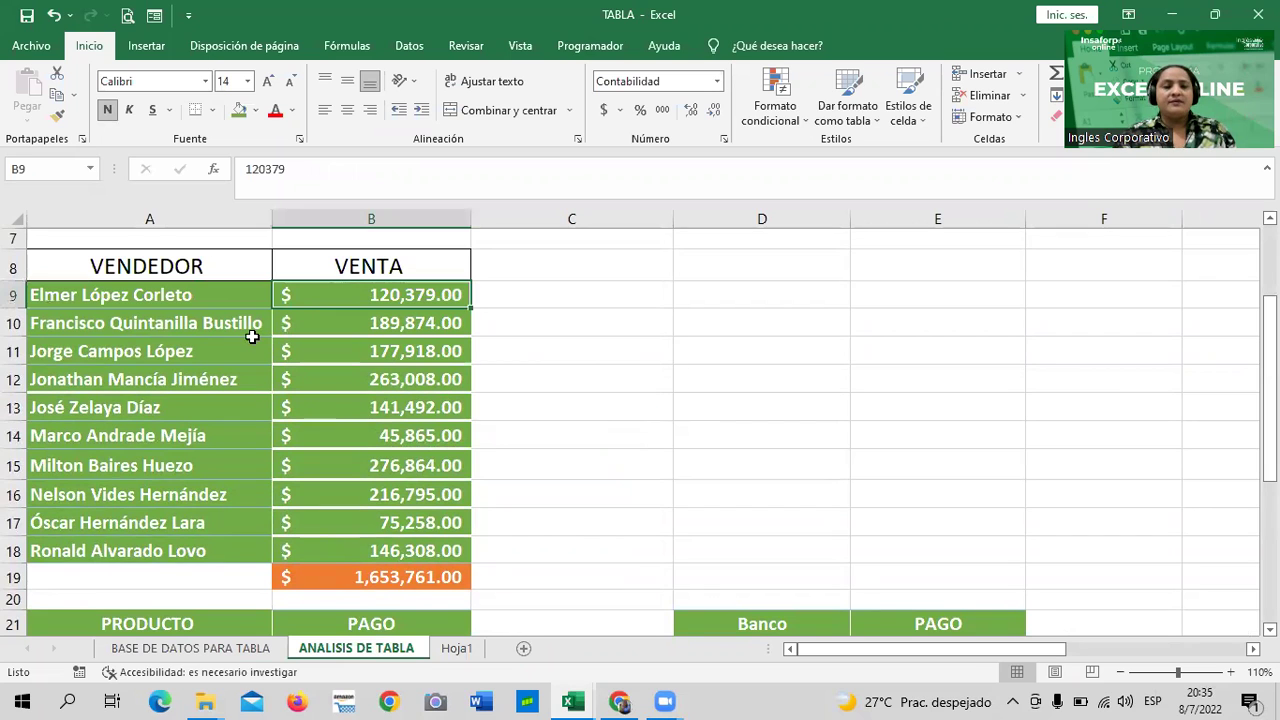
pyautogui.scroll(-1, 205, 468)
pyautogui.scroll(-1, 203, 470)
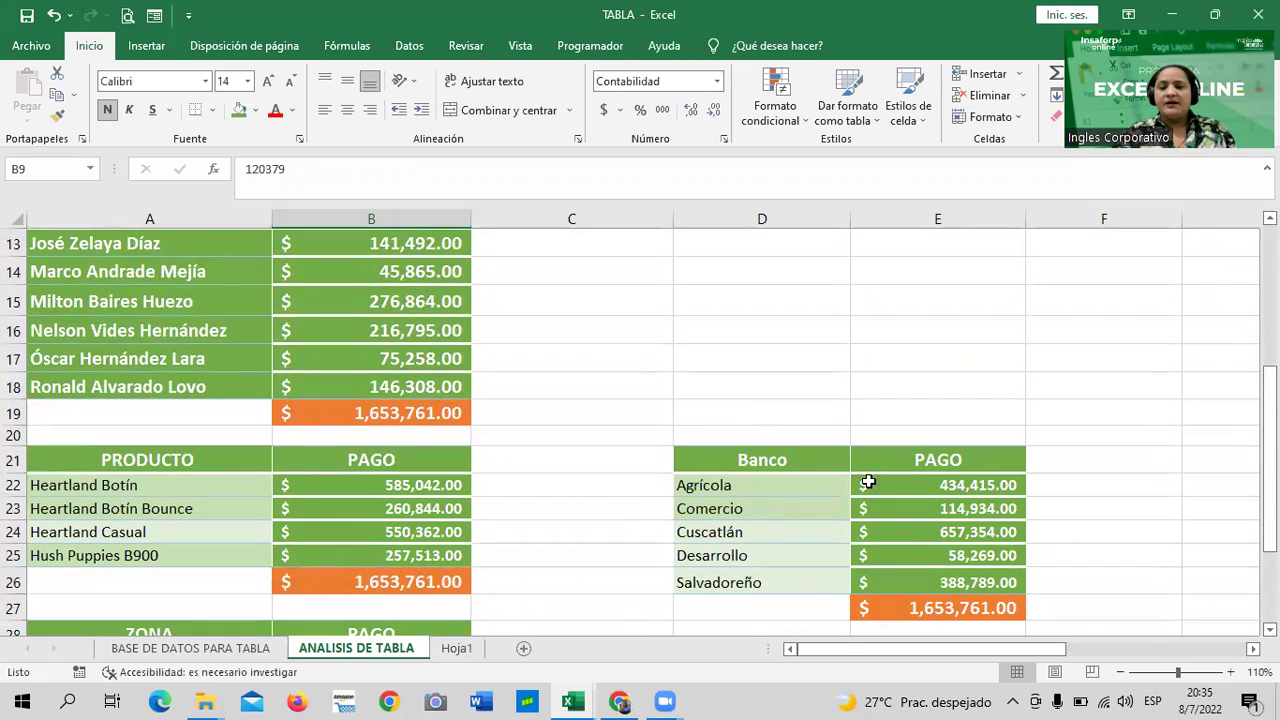
# Read the SUMA formulas behind the bank, seller, product and zone totals.
pyautogui.click(918, 610)
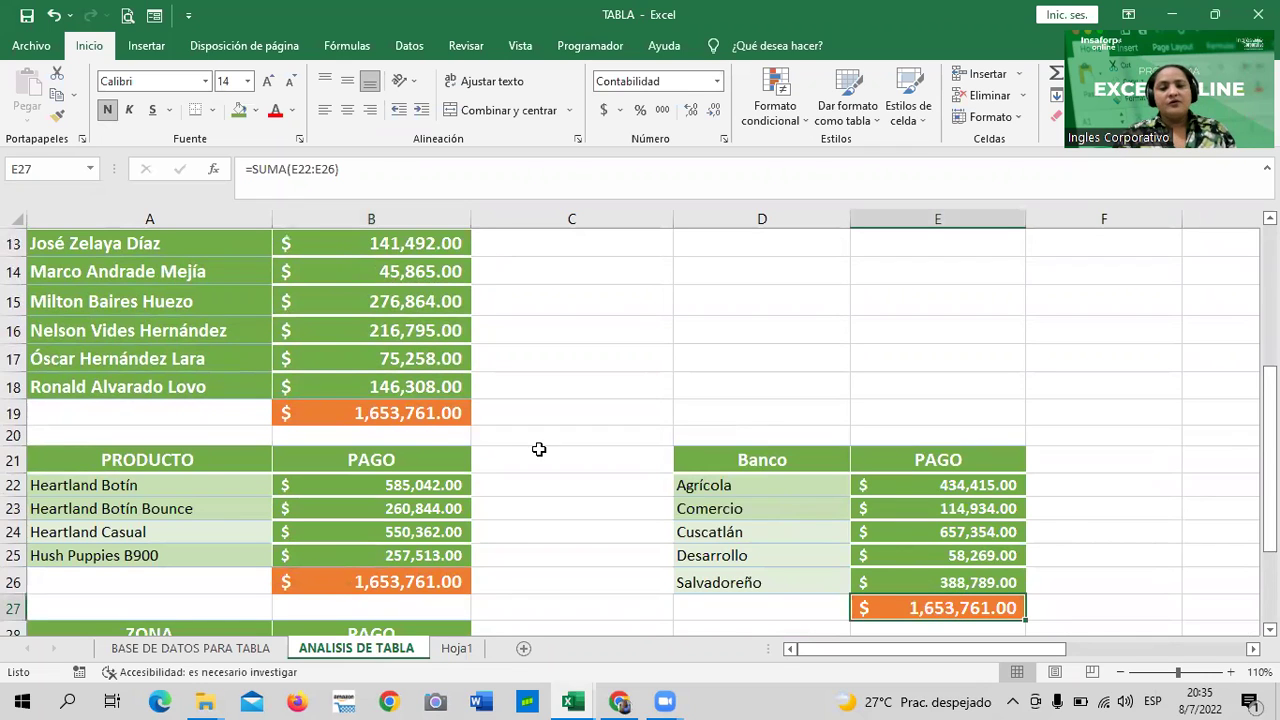
pyautogui.click(416, 414)
pyautogui.click(906, 610)
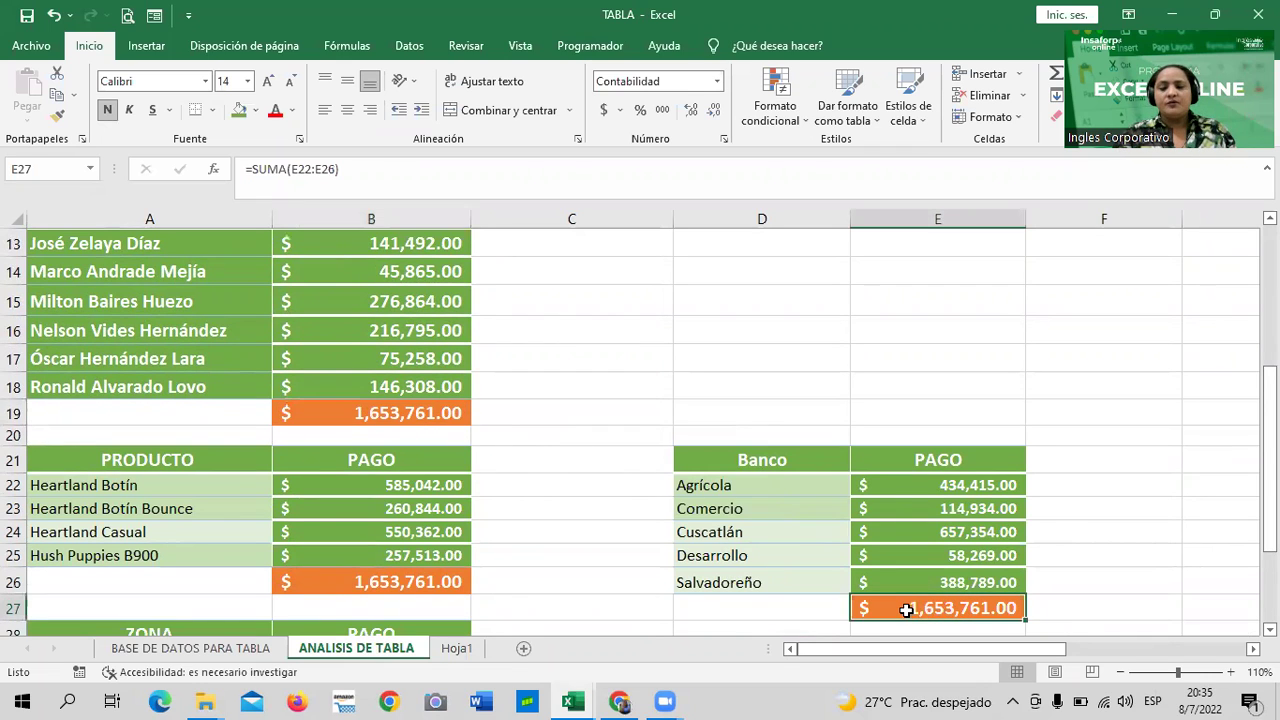
pyautogui.scroll(-1, 358, 465)
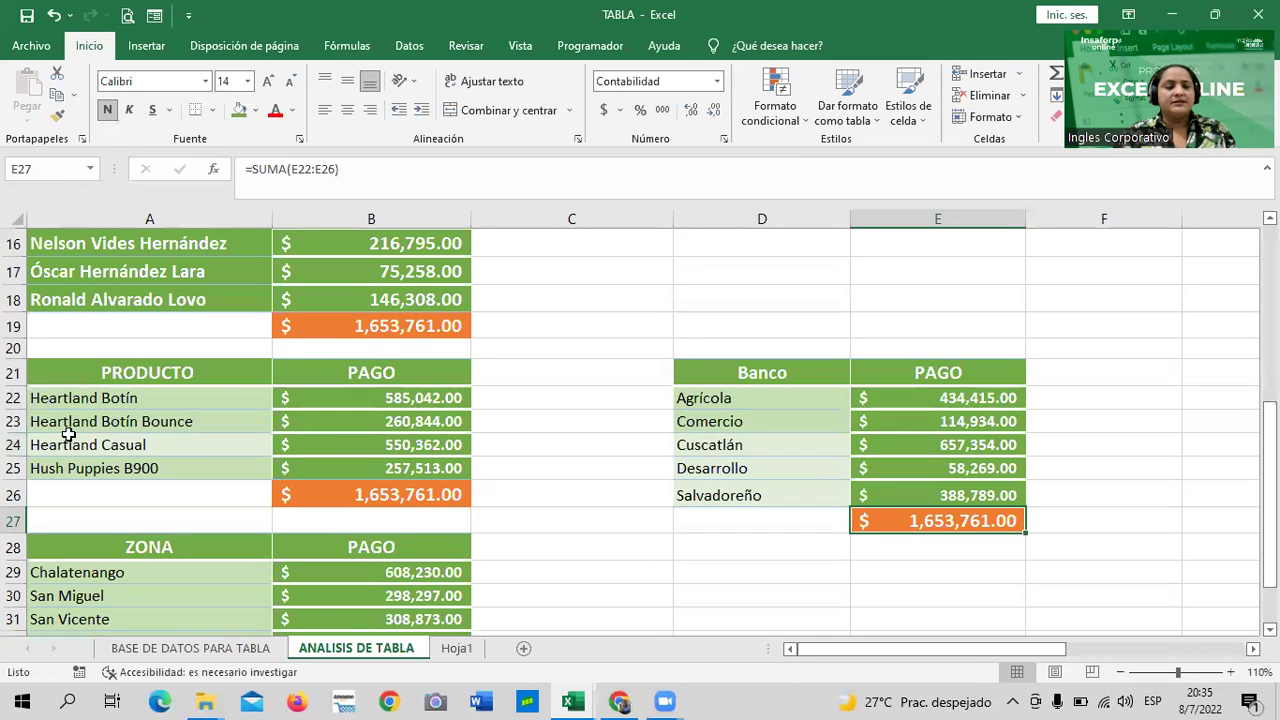
pyautogui.click(327, 496)
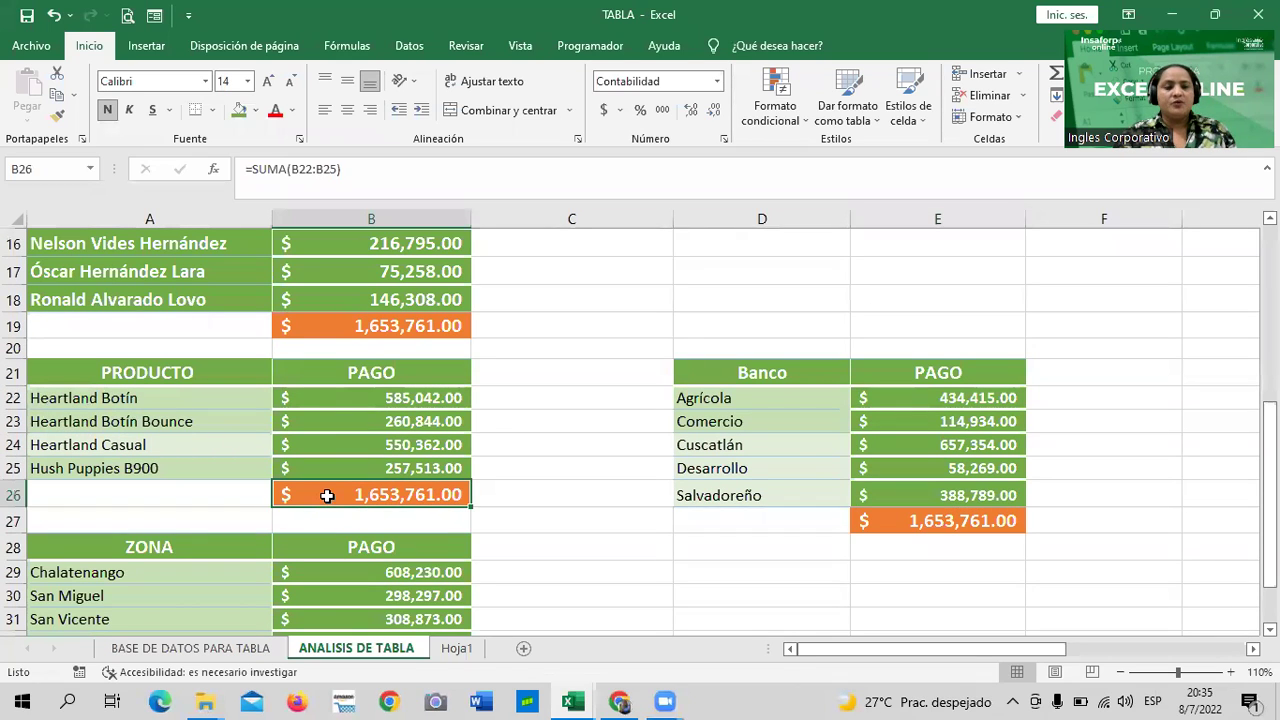
pyautogui.scroll(-2, 330, 496)
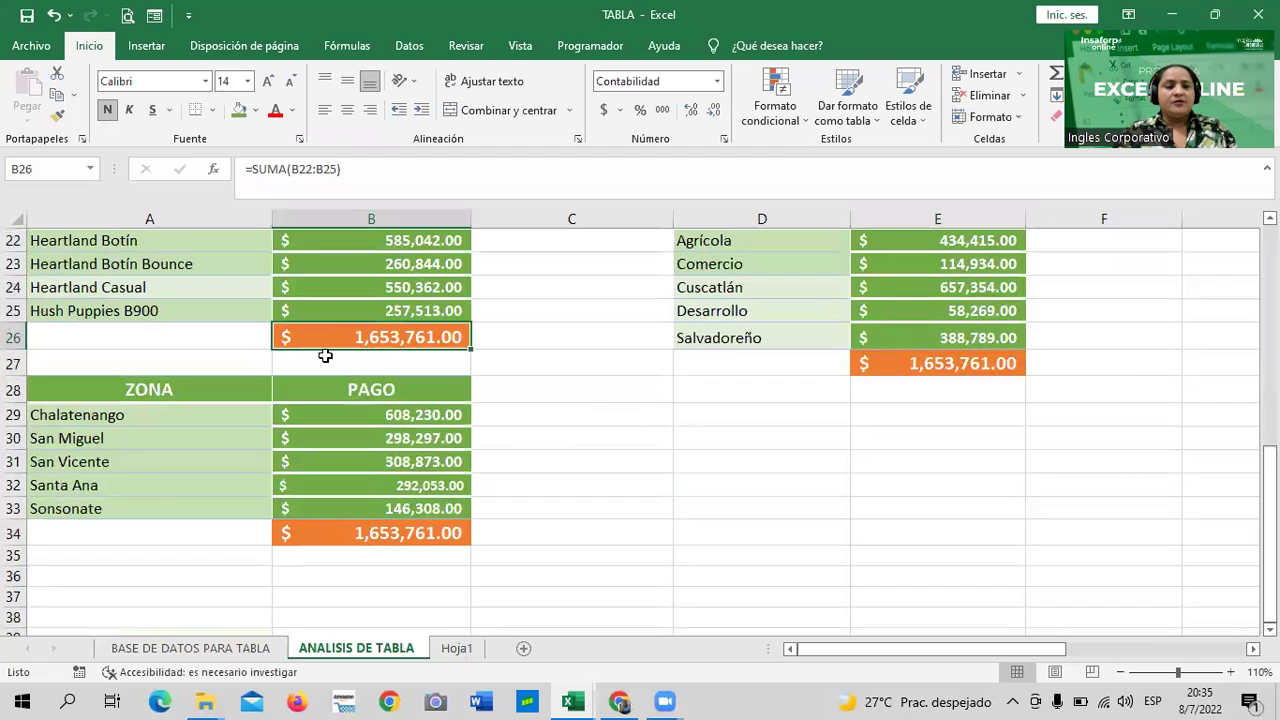
pyautogui.click(354, 534)
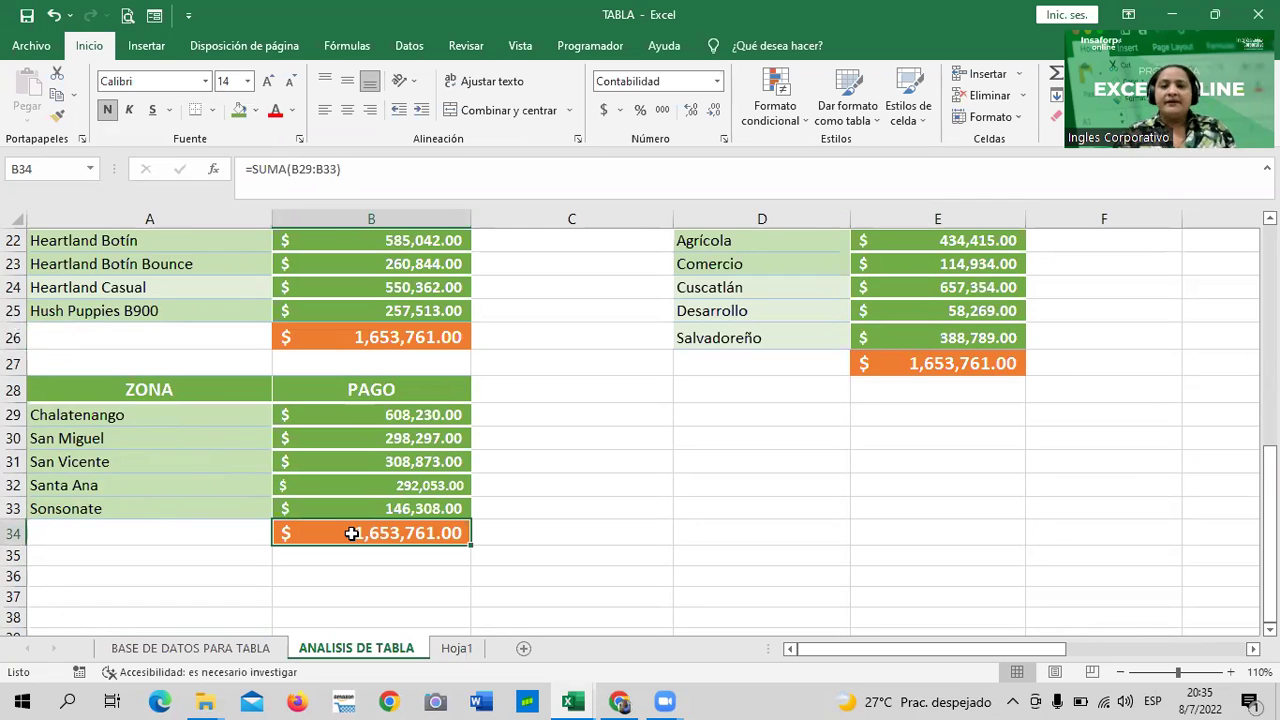
pyautogui.click(242, 650)
pyautogui.scroll(2, 582, 486)
pyautogui.scroll(2, 582, 486)
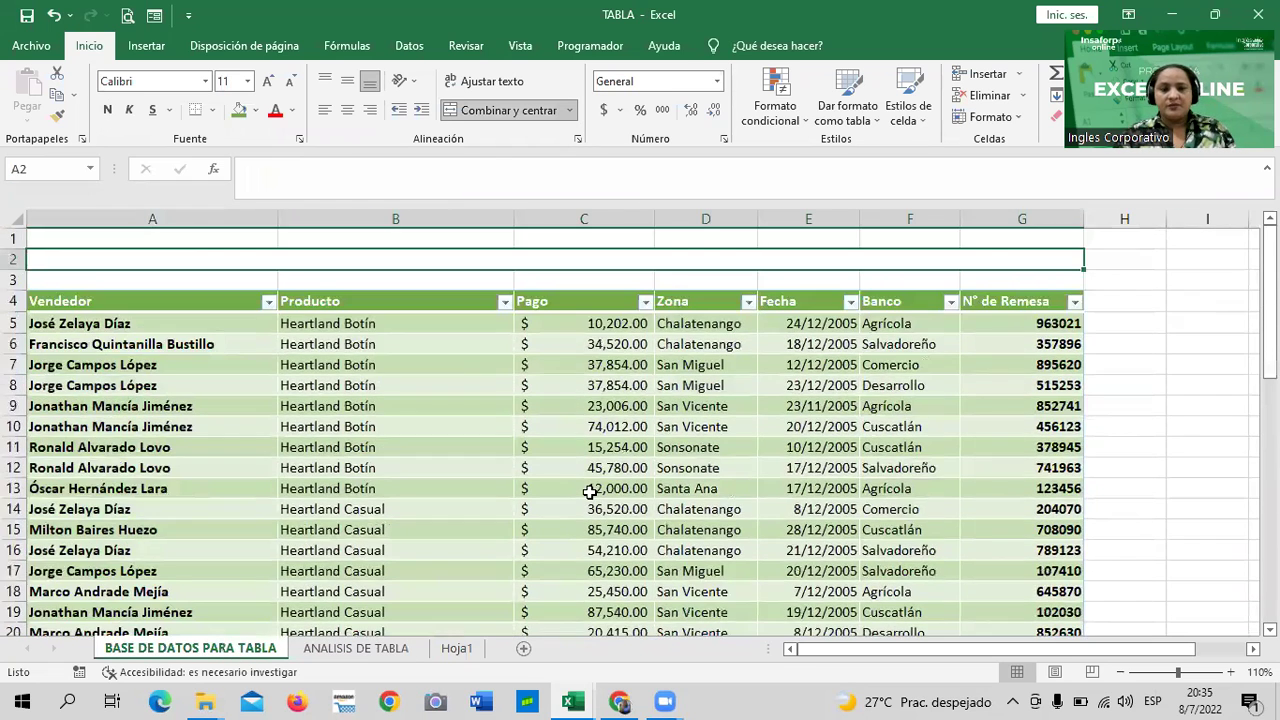
pyautogui.scroll(-5, 582, 486)
pyautogui.scroll(-5, 582, 486)
pyautogui.scroll(3, 582, 486)
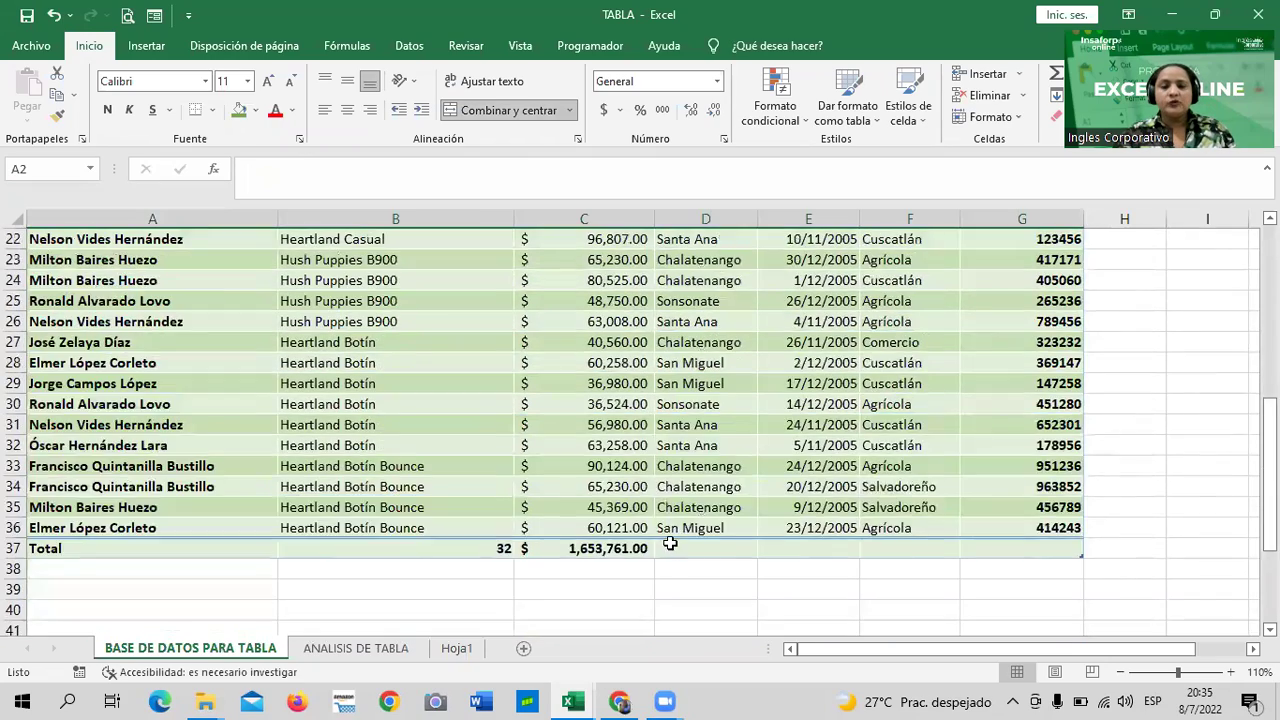
pyautogui.scroll(4, 575, 487)
pyautogui.scroll(3, 567, 488)
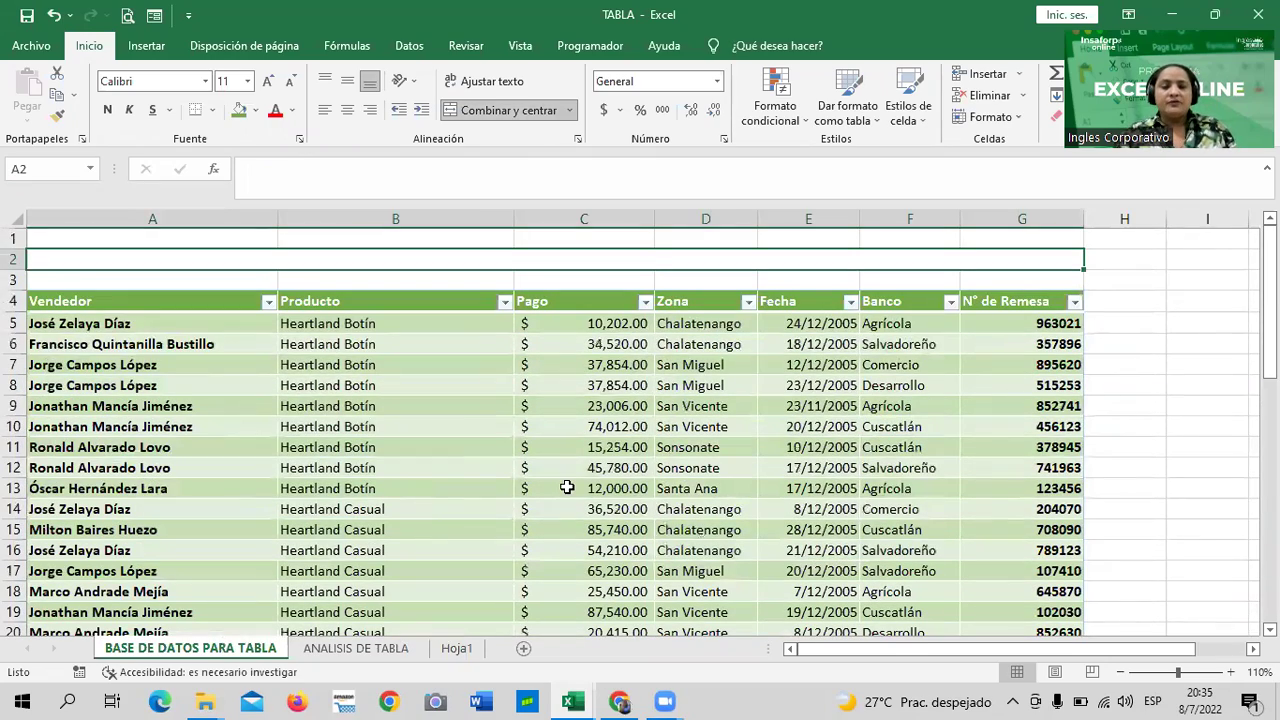
pyautogui.scroll(-3, 567, 487)
pyautogui.scroll(-3, 567, 487)
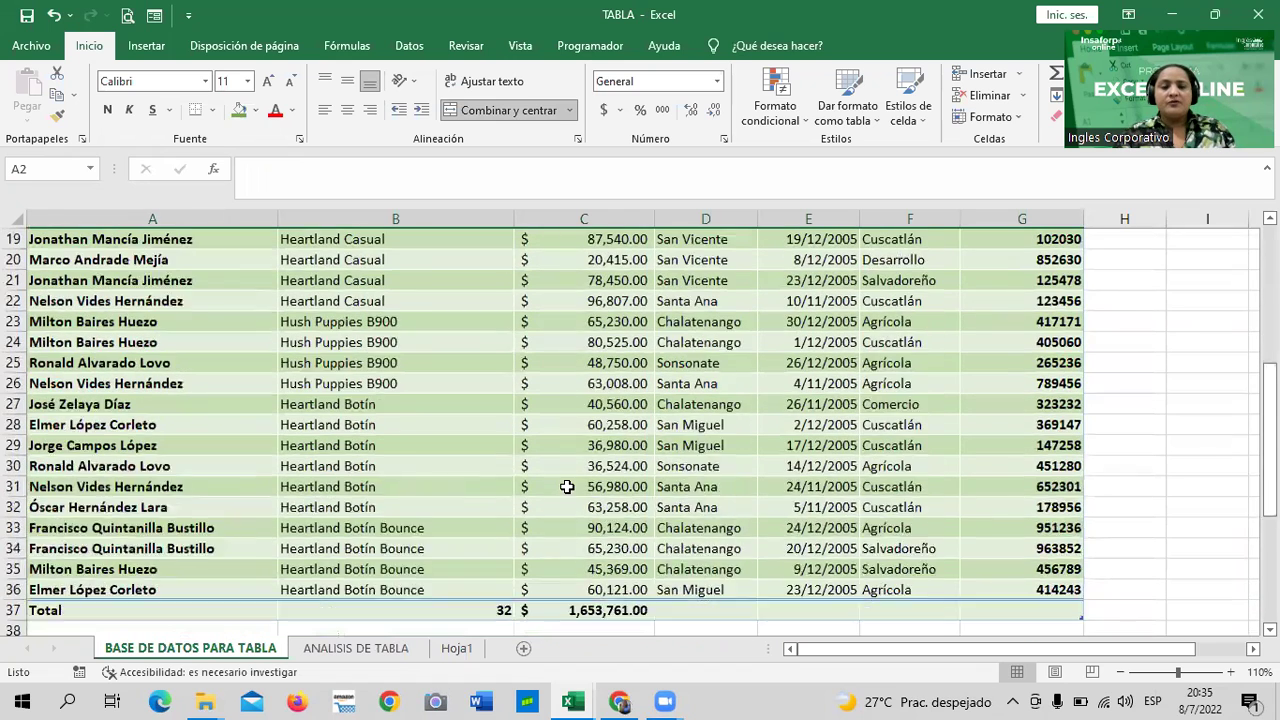
pyautogui.scroll(-2, 567, 487)
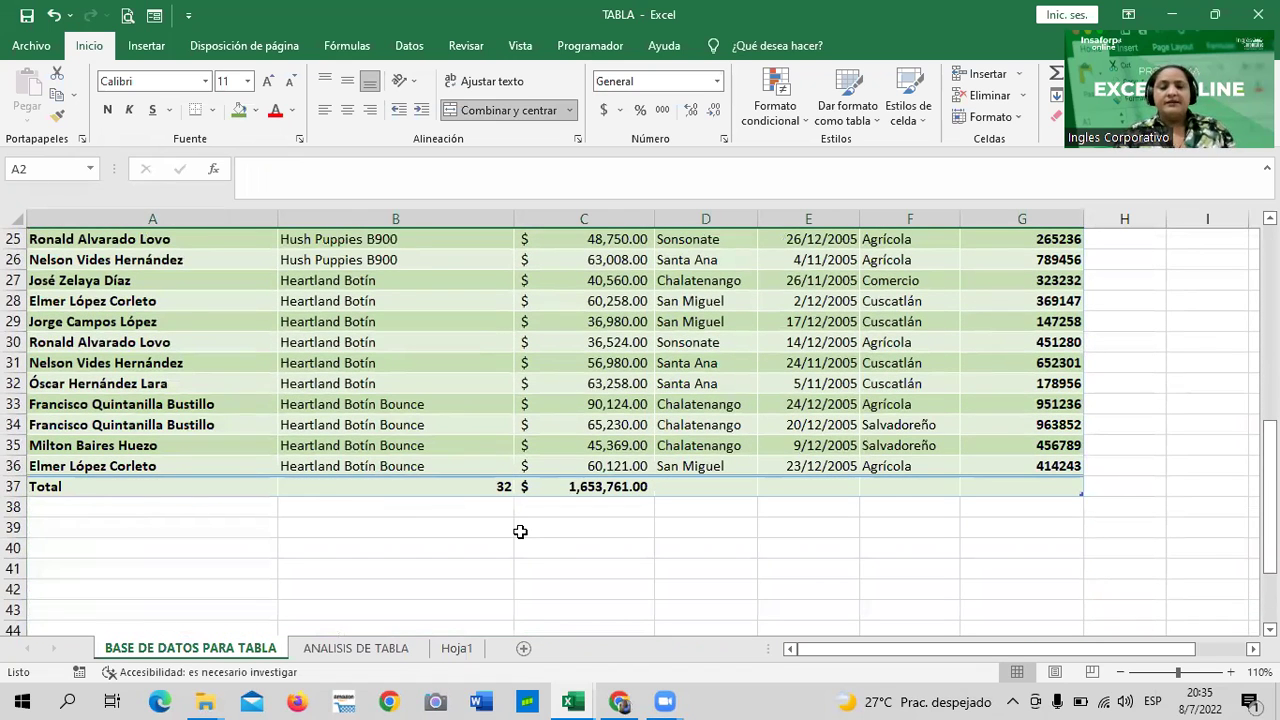
pyautogui.scroll(1, 650, 486)
pyautogui.scroll(2, 650, 486)
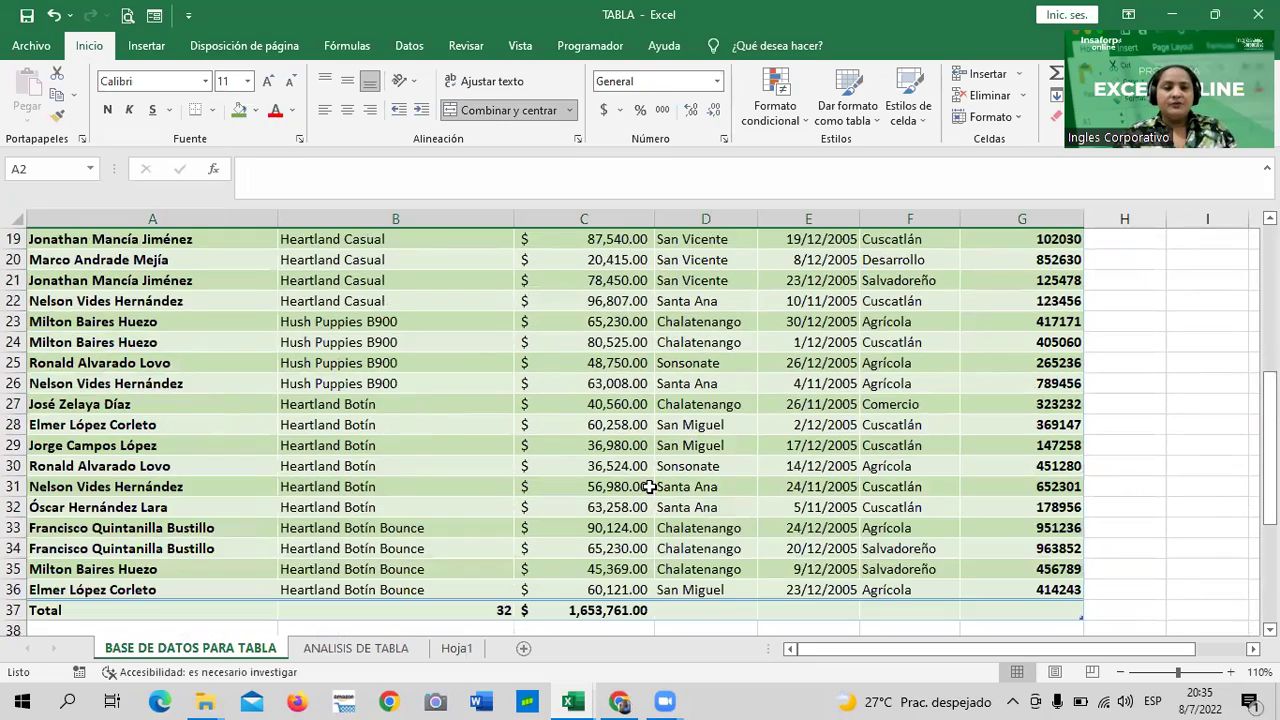
pyautogui.scroll(1, 649, 486)
pyautogui.scroll(2, 650, 486)
pyautogui.scroll(2, 650, 486)
pyautogui.scroll(-3, 648, 485)
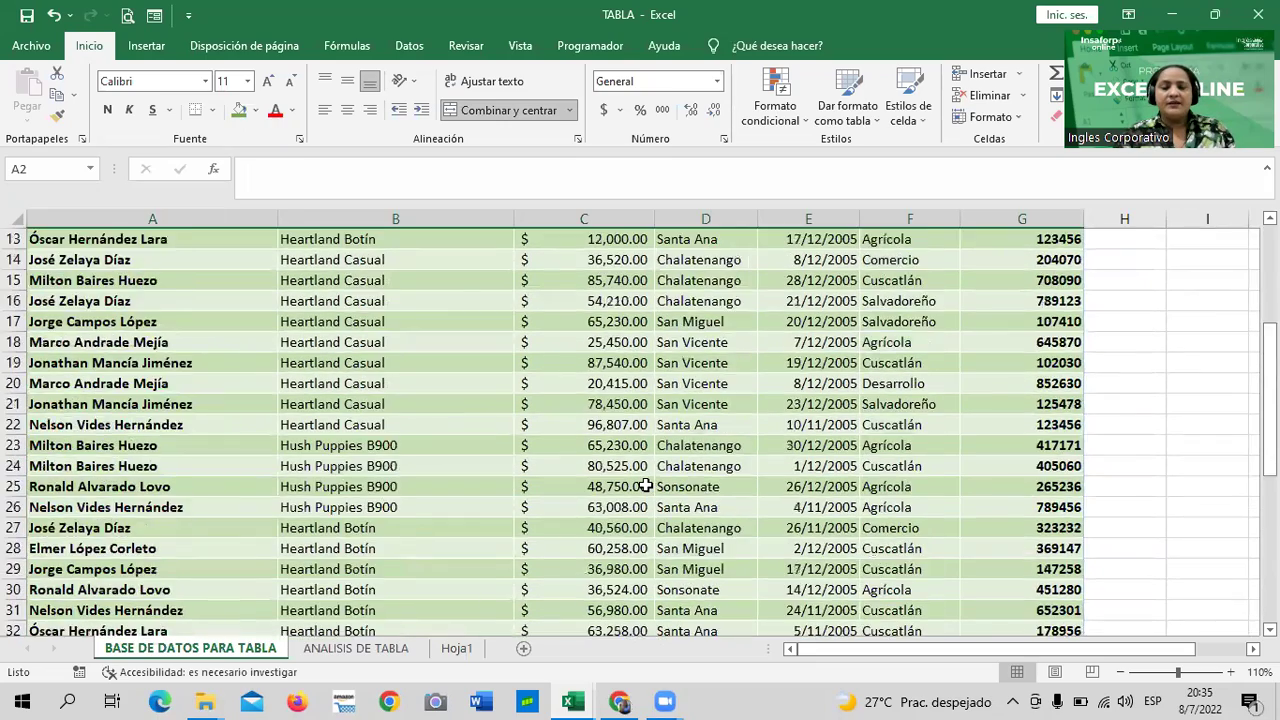
pyautogui.scroll(-4, 643, 483)
pyautogui.scroll(-1, 643, 483)
pyautogui.click(563, 486)
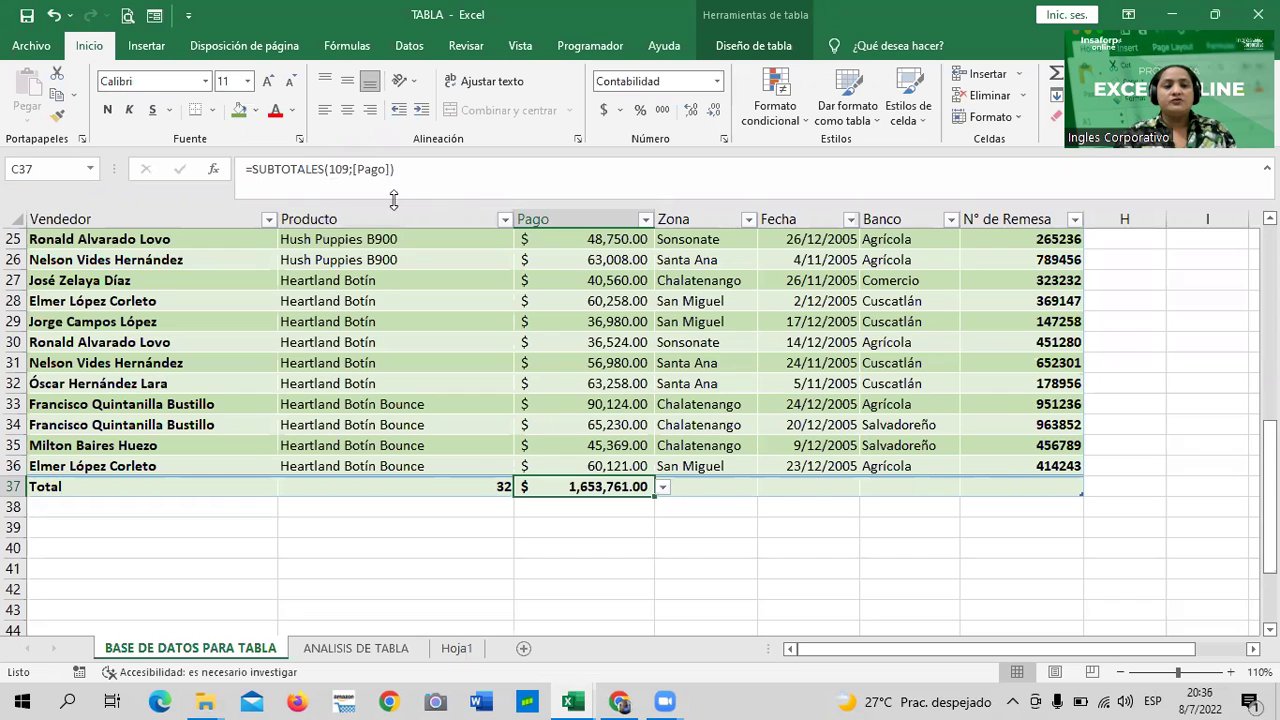
pyautogui.click(463, 176)
pyautogui.press('Return')
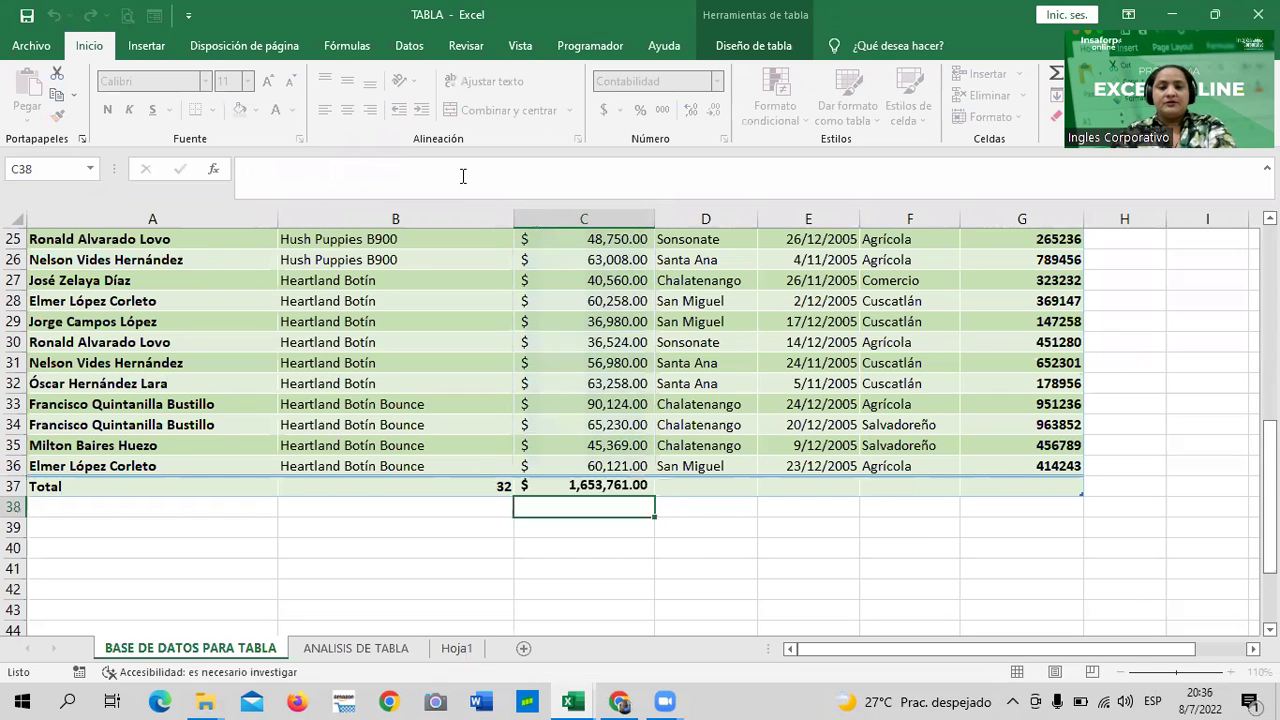
pyautogui.moveTo(734, 500); pyautogui.dragTo(734, 527)
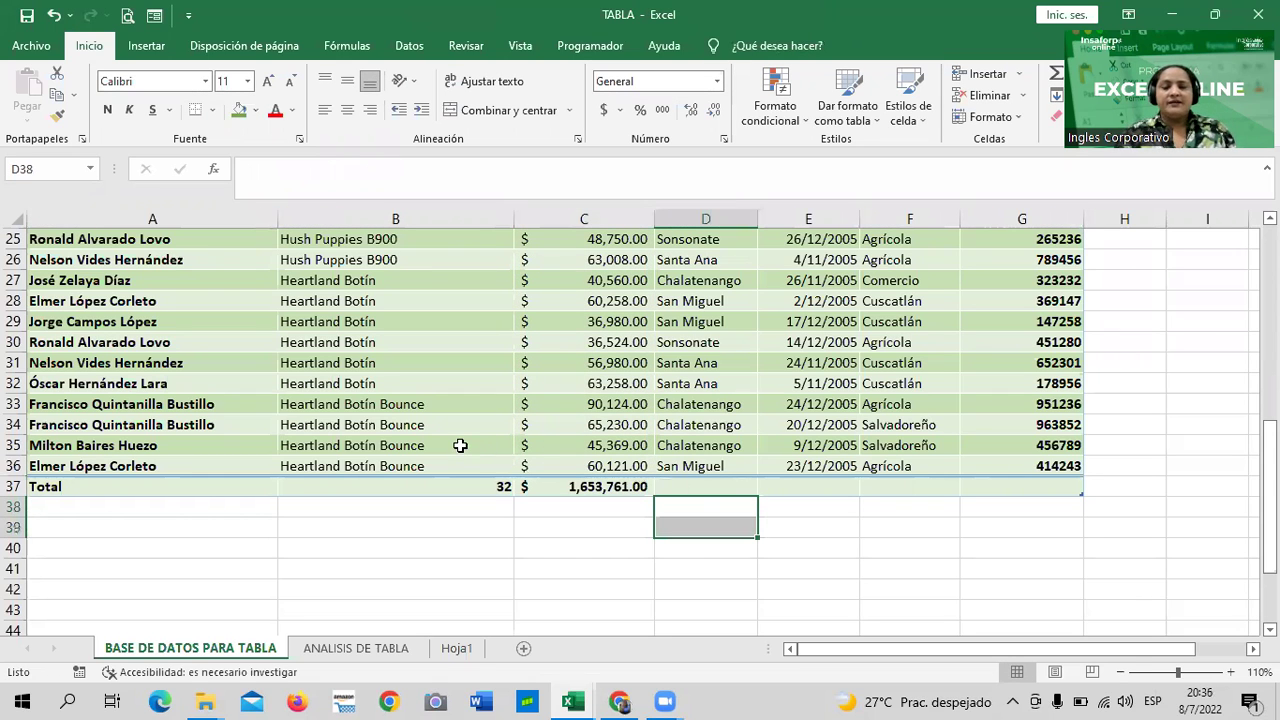
pyautogui.scroll(1, 460, 445)
pyautogui.scroll(1, 460, 445)
pyautogui.scroll(1, 440, 449)
pyautogui.scroll(2, 424, 453)
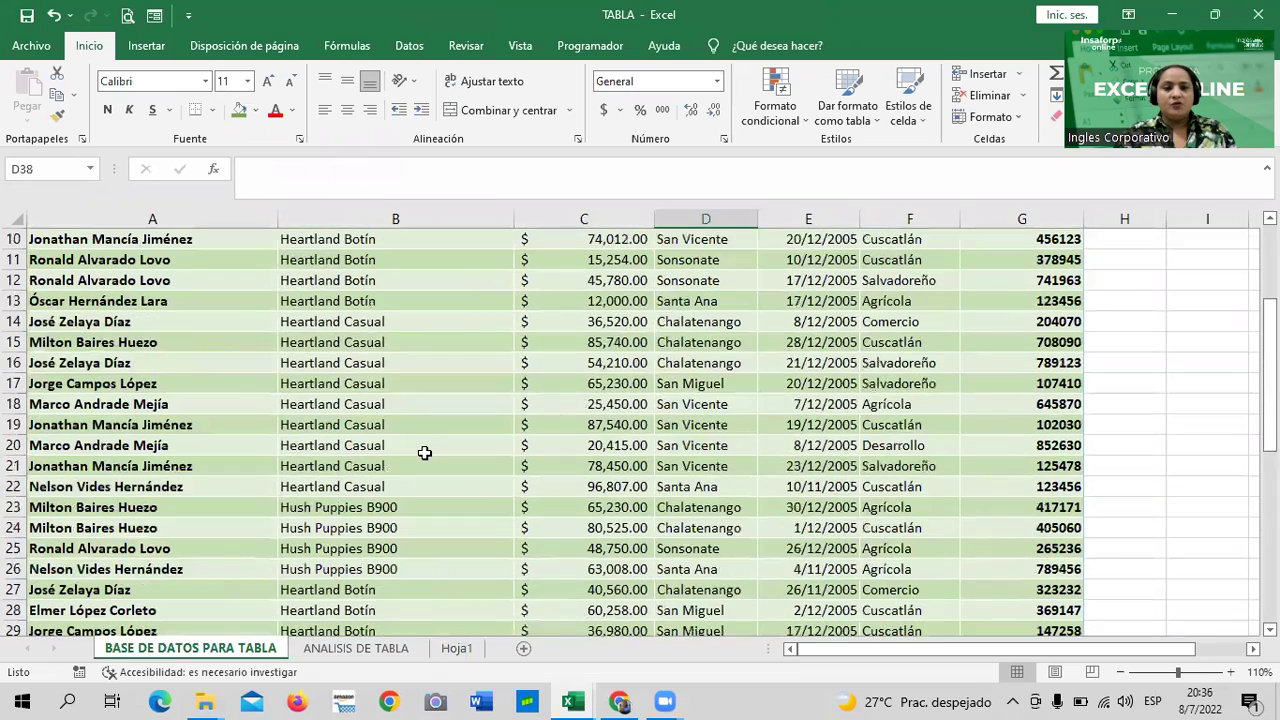
pyautogui.scroll(3, 424, 453)
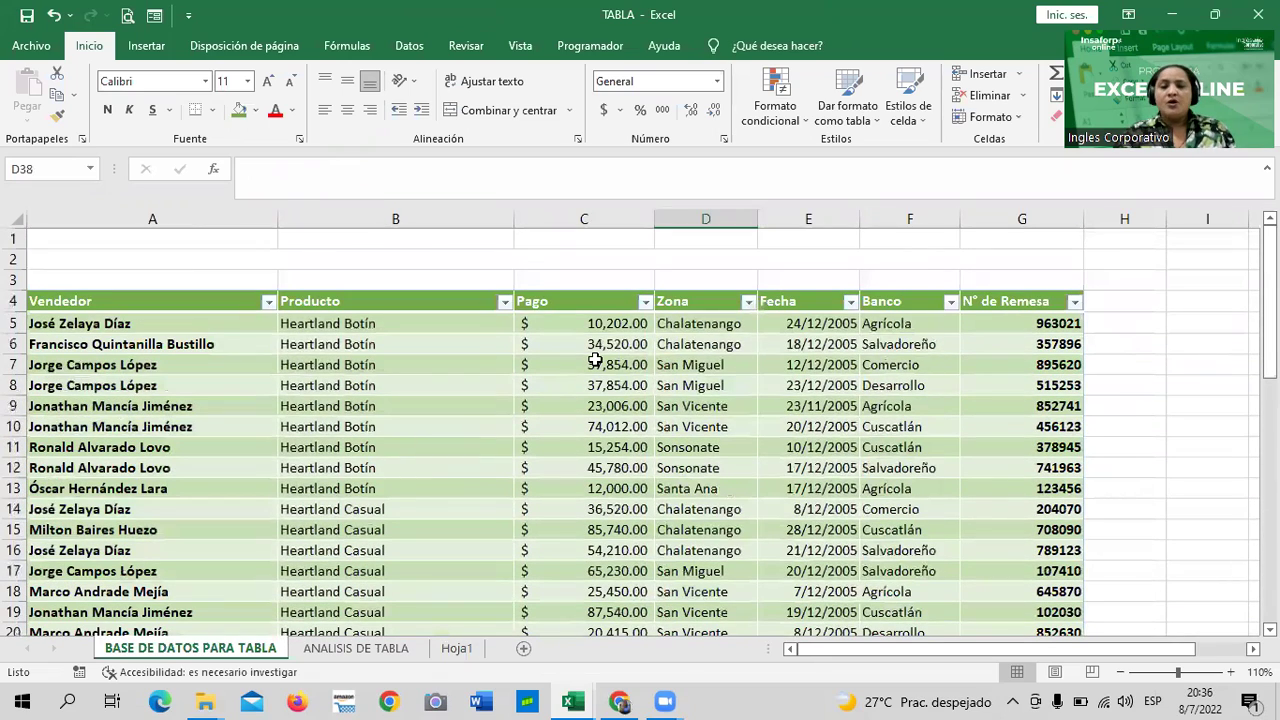
# Filter the Zona column to Chalatenango alone and check the 608,230.00 Pago total in C37.
pyautogui.click(748, 302)
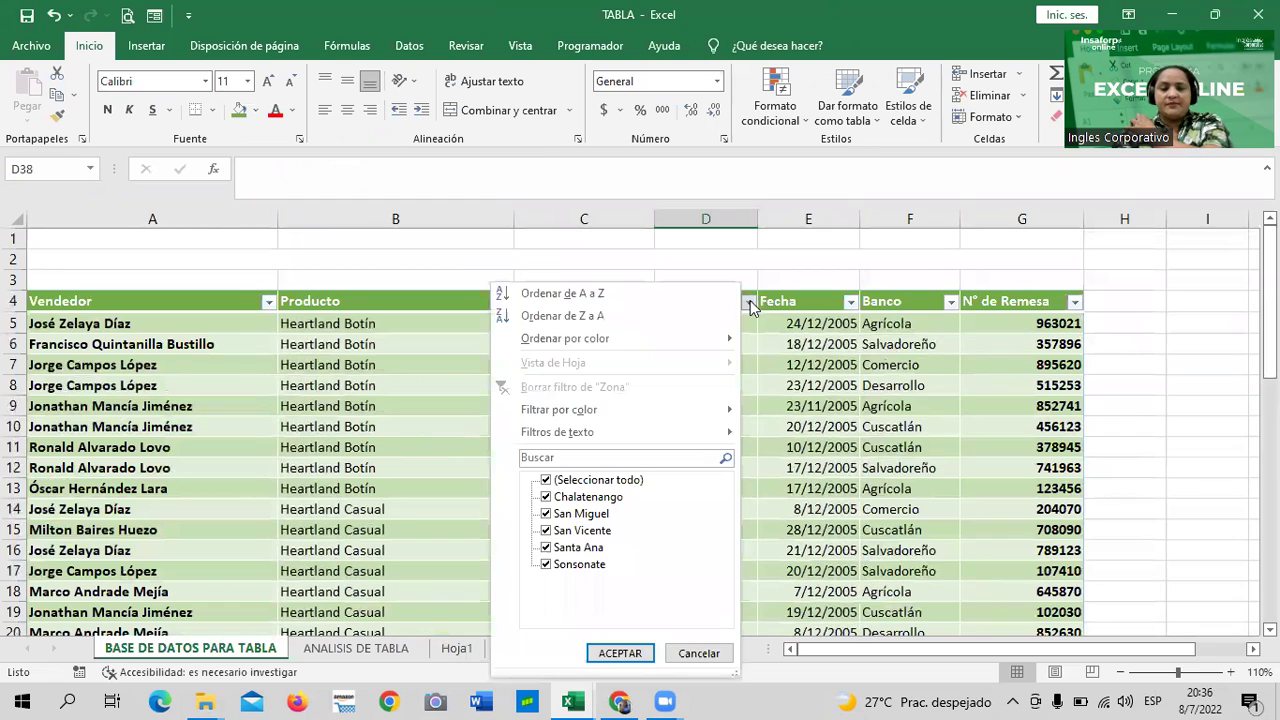
pyautogui.click(548, 481)
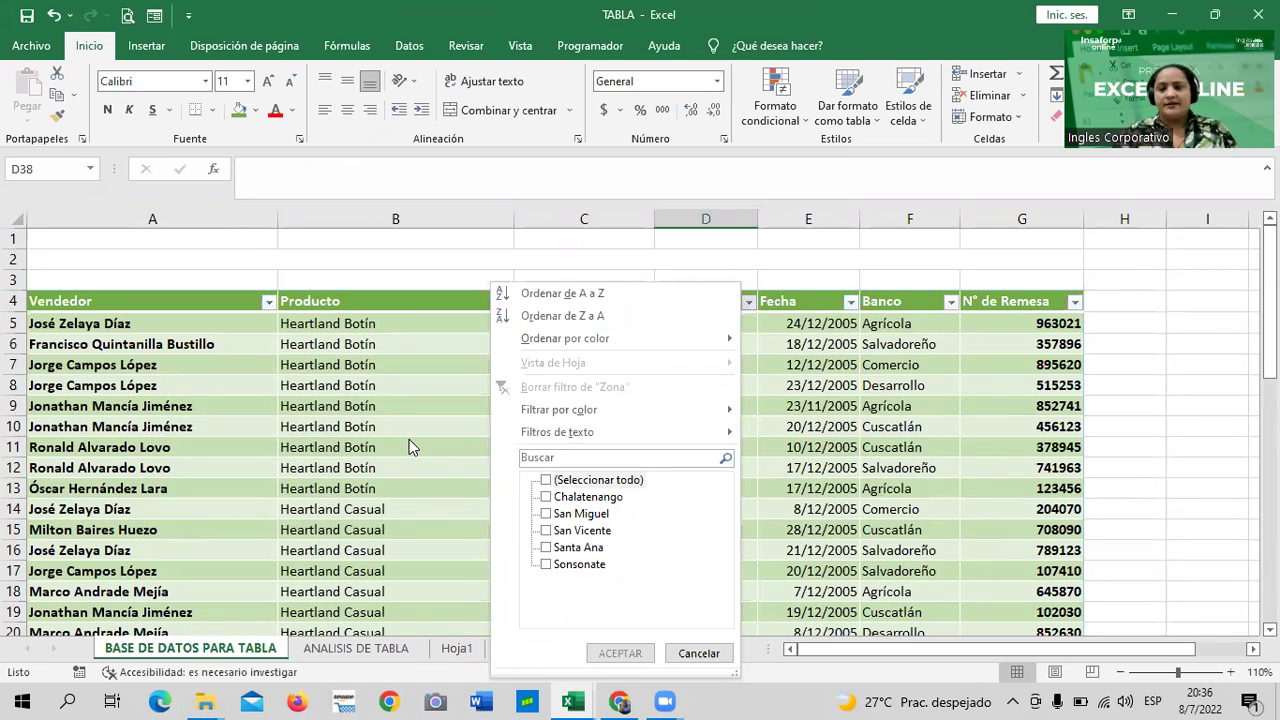
pyautogui.click(546, 497)
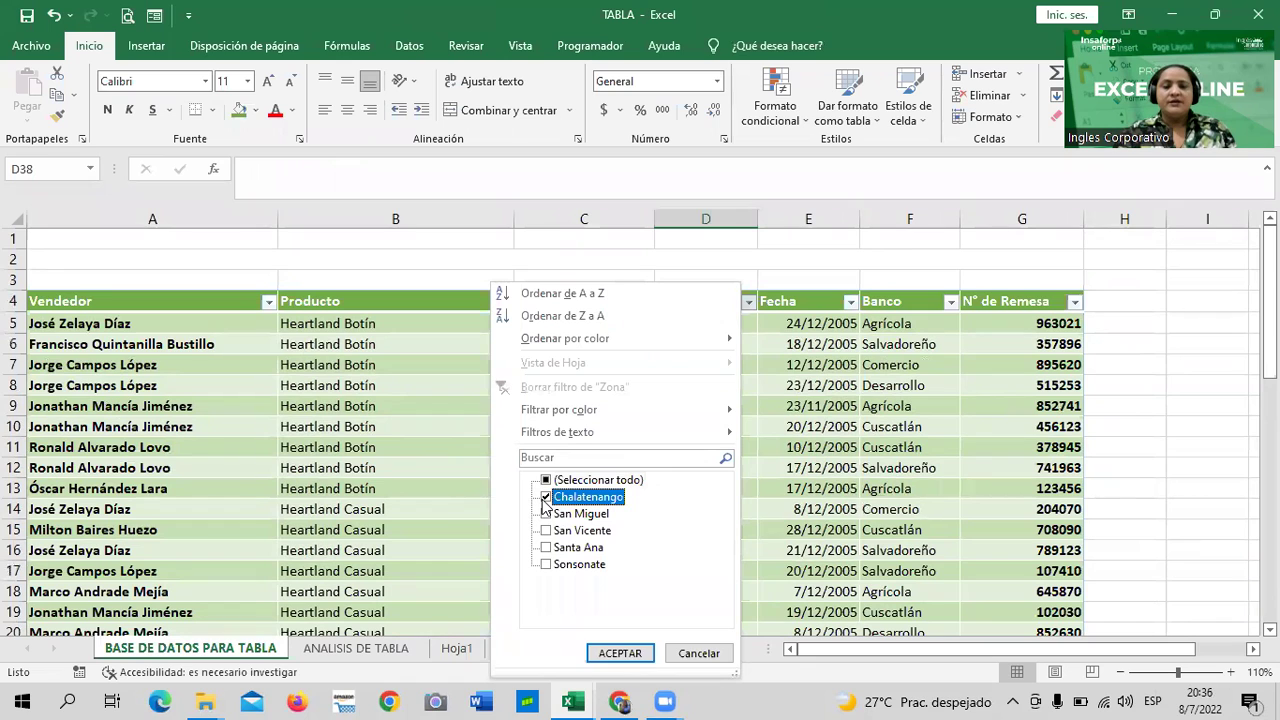
pyautogui.click(622, 653)
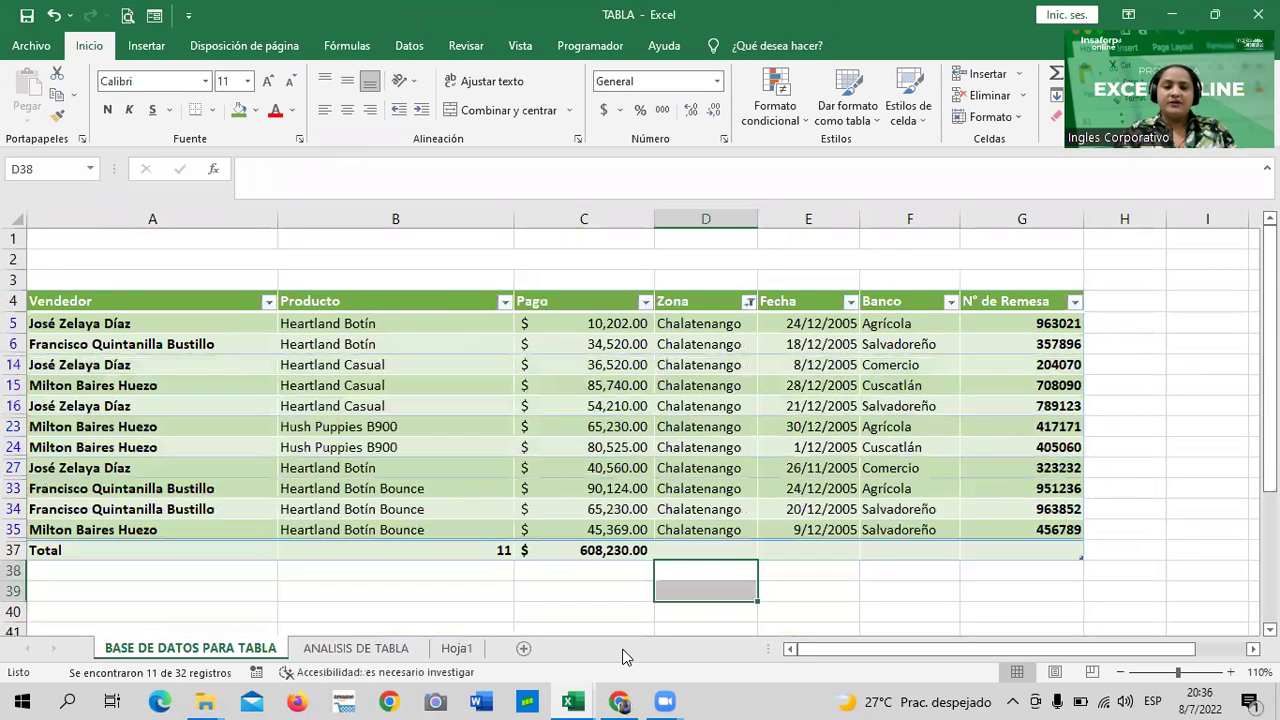
pyautogui.click(866, 576)
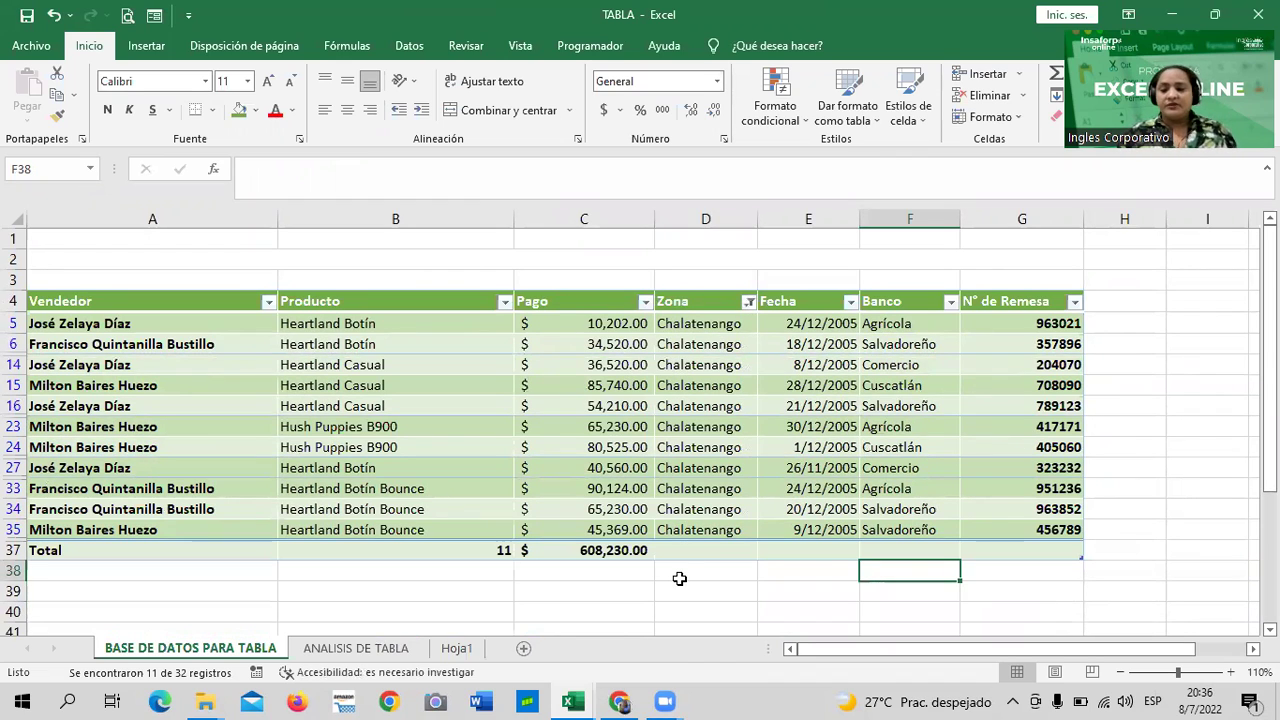
pyautogui.click(597, 550)
pyautogui.click(767, 588)
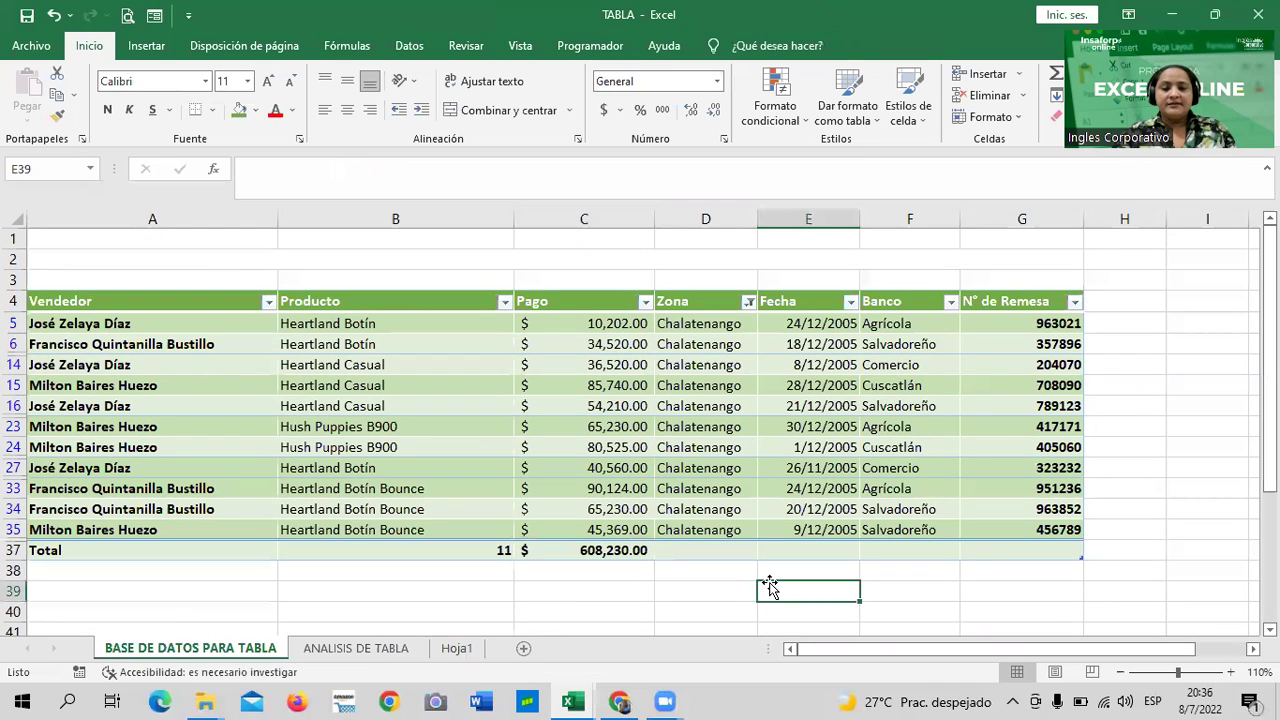
# Copy the filtered 608,230.00 Pago total and return to ANALISIS DE TABLA.
pyautogui.rightClick(576, 556)
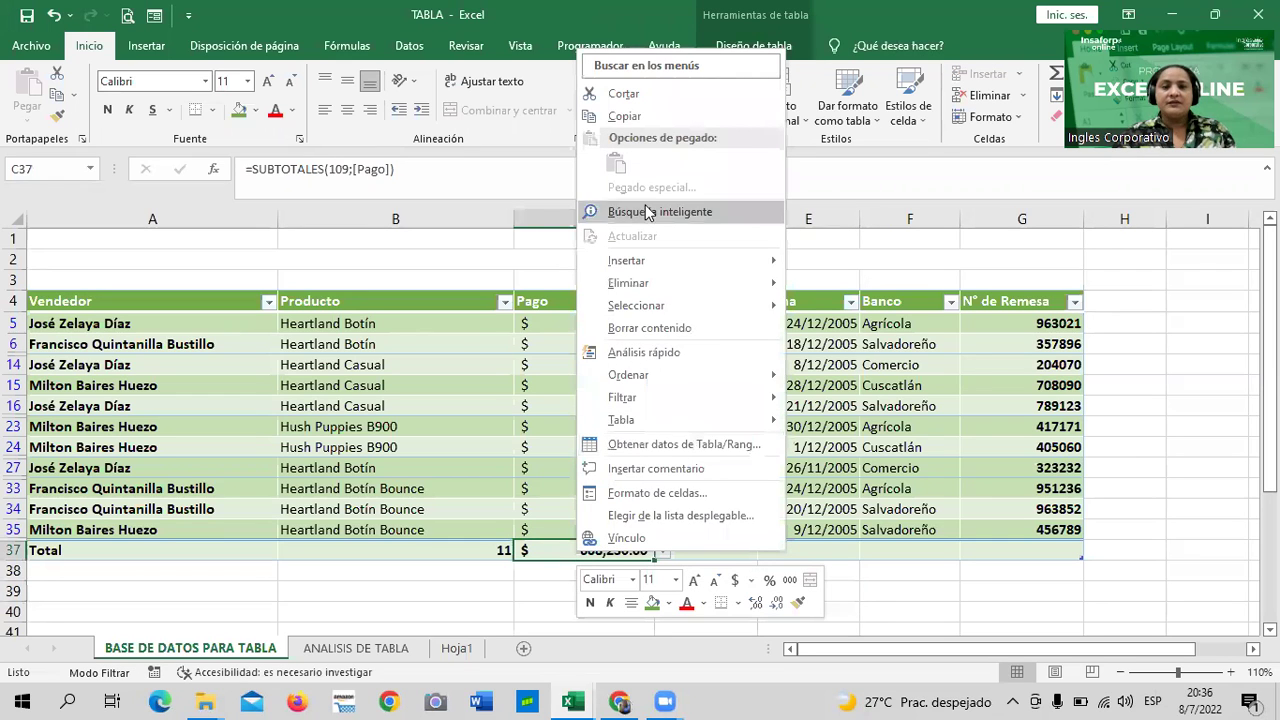
pyautogui.click(624, 116)
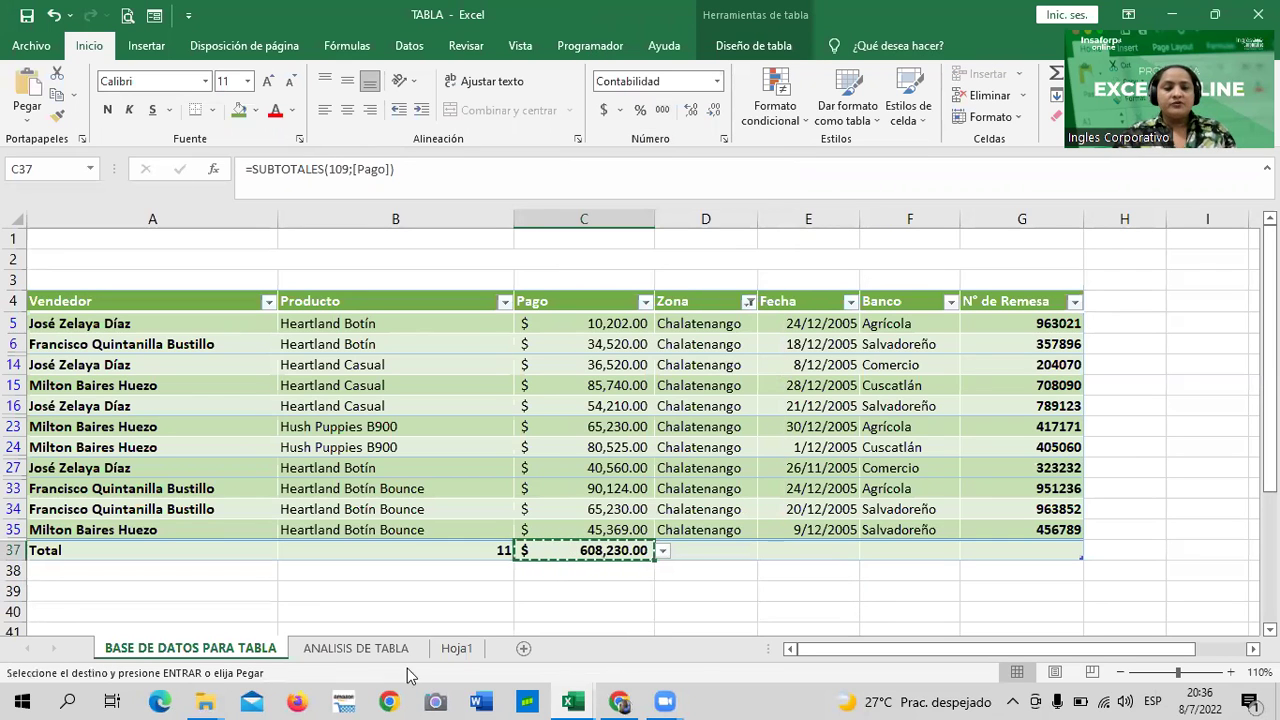
pyautogui.click(376, 650)
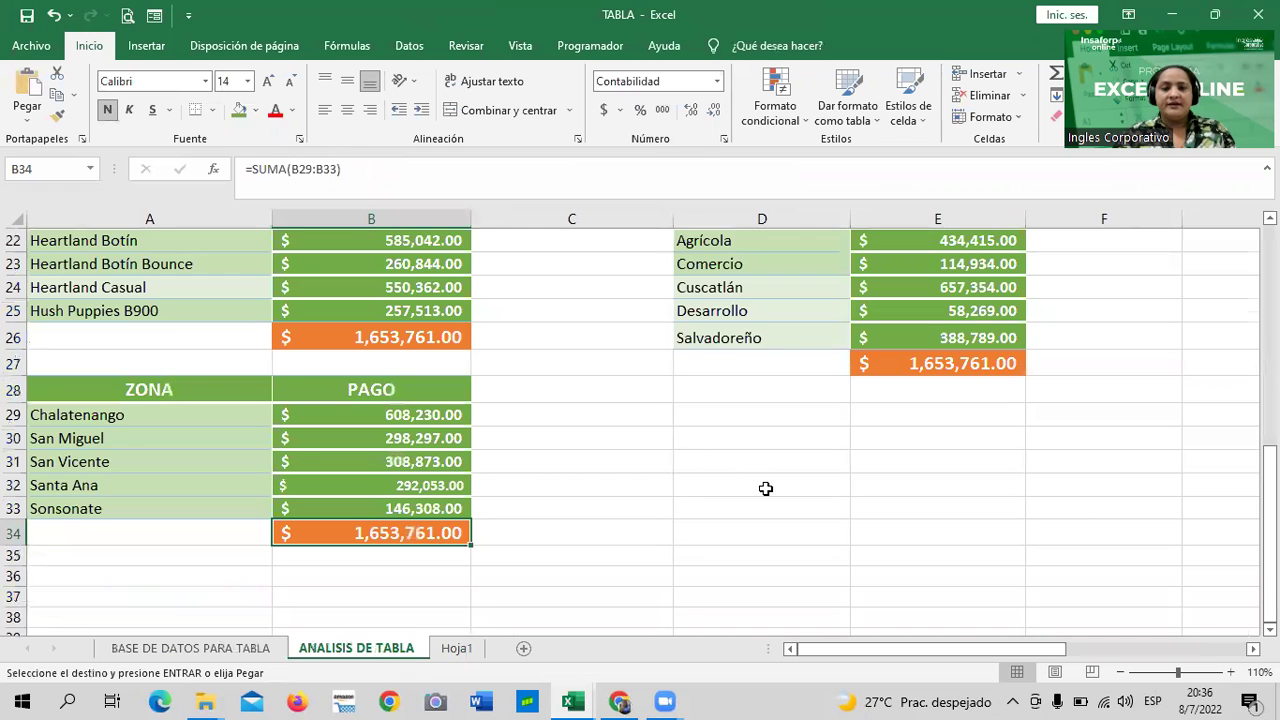
pyautogui.scroll(2, 766, 489)
pyautogui.scroll(-1, 572, 509)
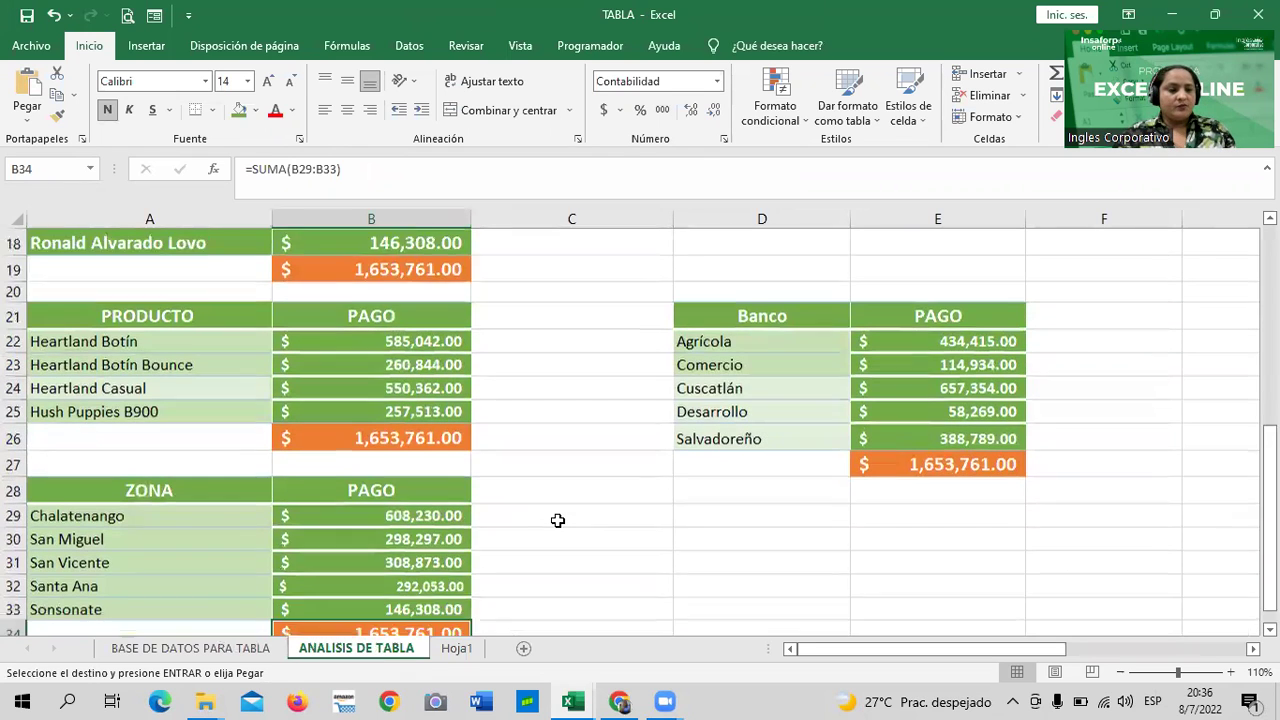
# Paste the copied total into C29 beside Chalatenango.
pyautogui.click(572, 487)
pyautogui.rightClick(531, 491)
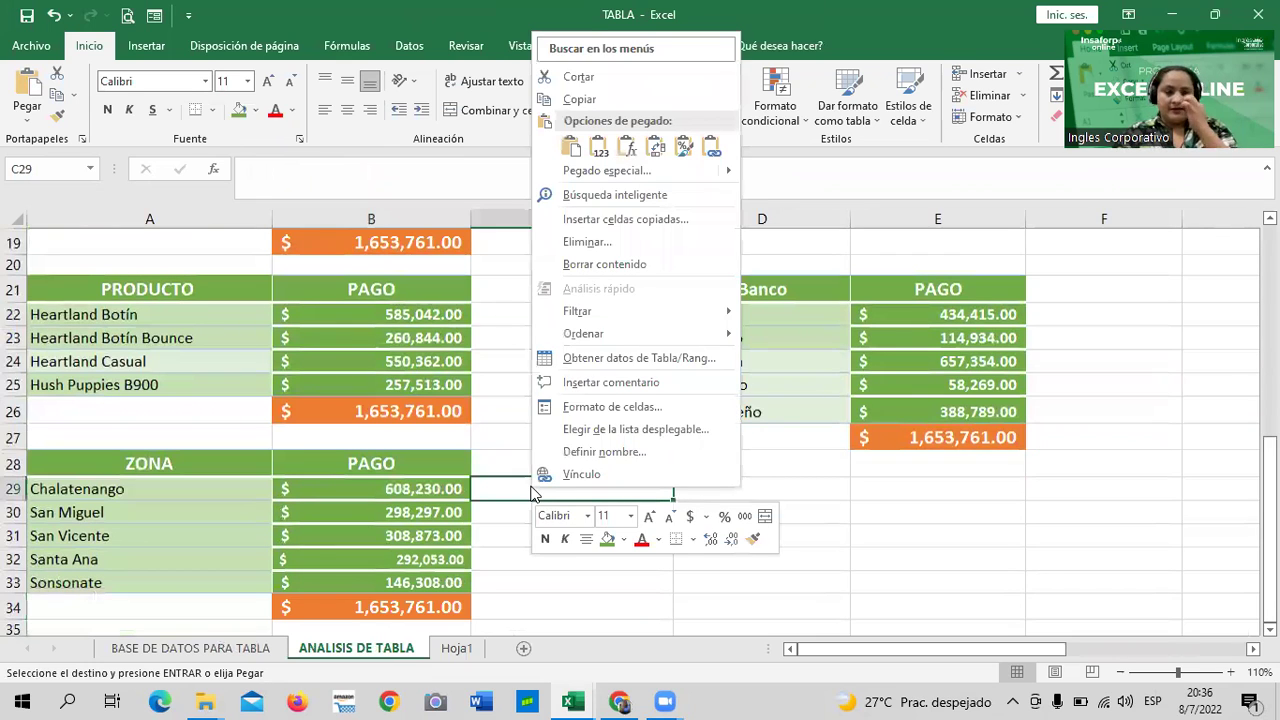
pyautogui.click(568, 148)
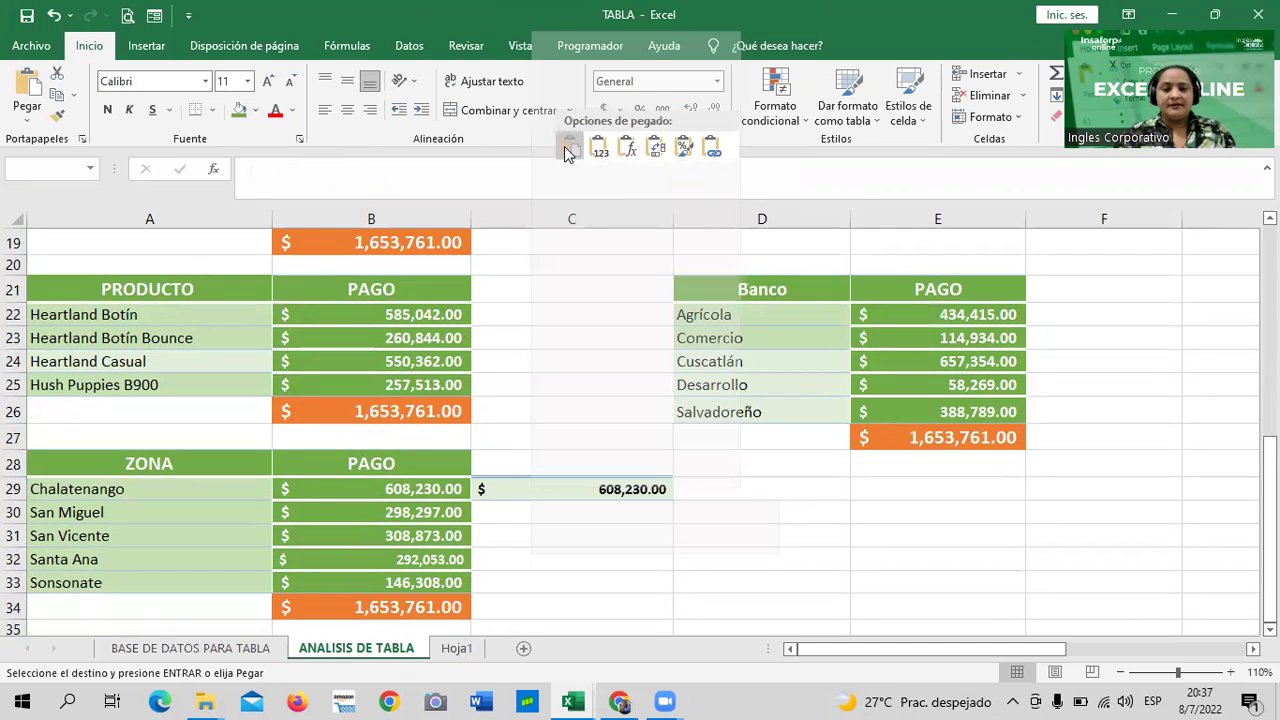
pyautogui.click(827, 562)
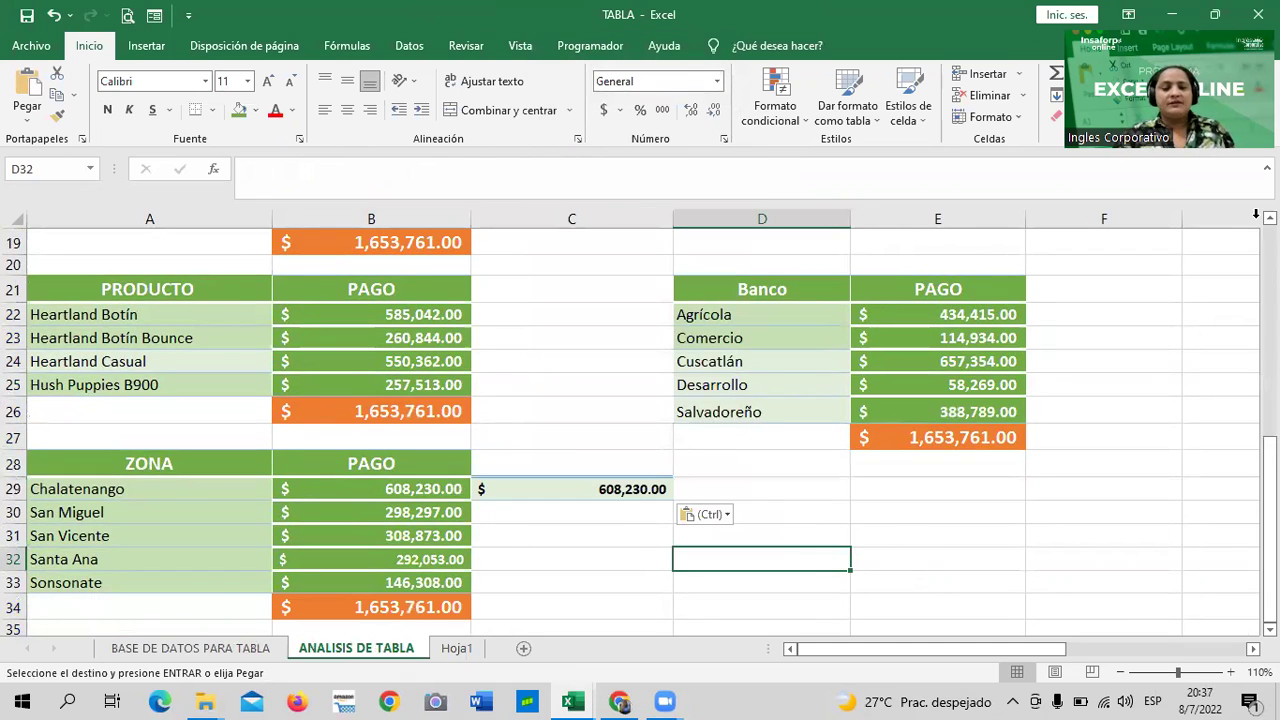
pyautogui.click(180, 652)
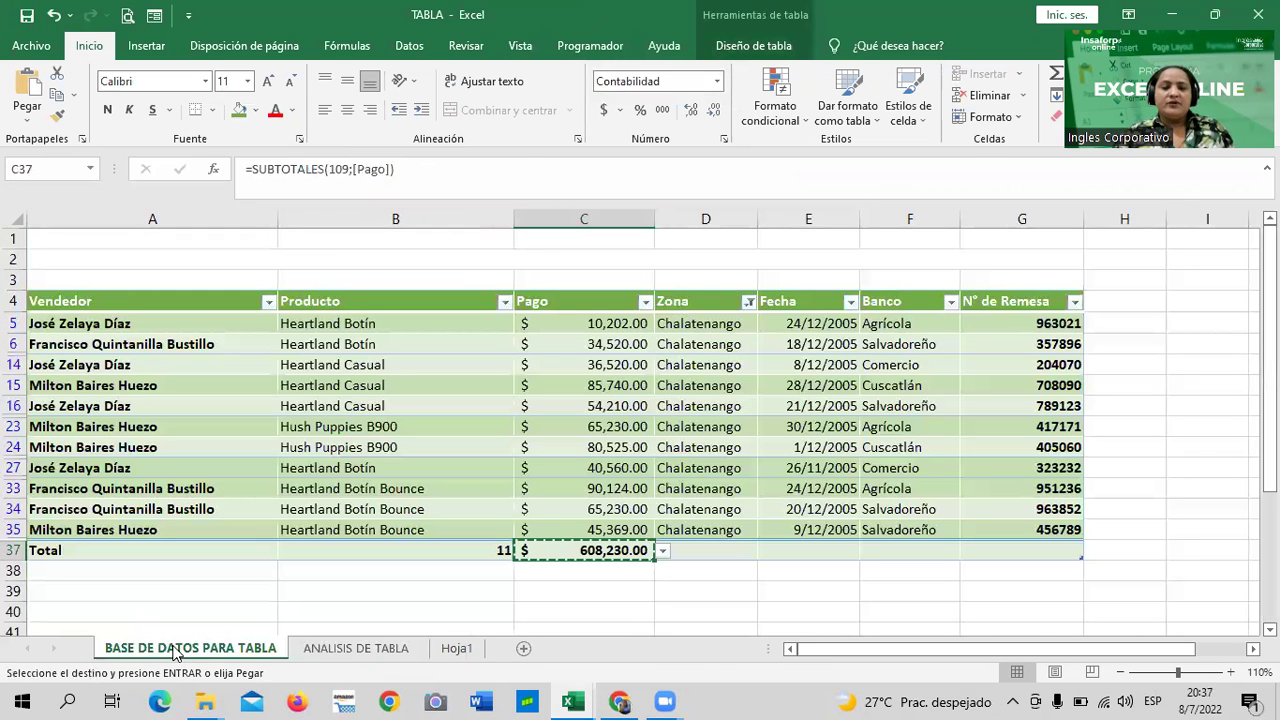
# Cancel the copy and reselect (Seleccionar todo) in the Zona filter so all 32 rows return.
pyautogui.press('Escape')
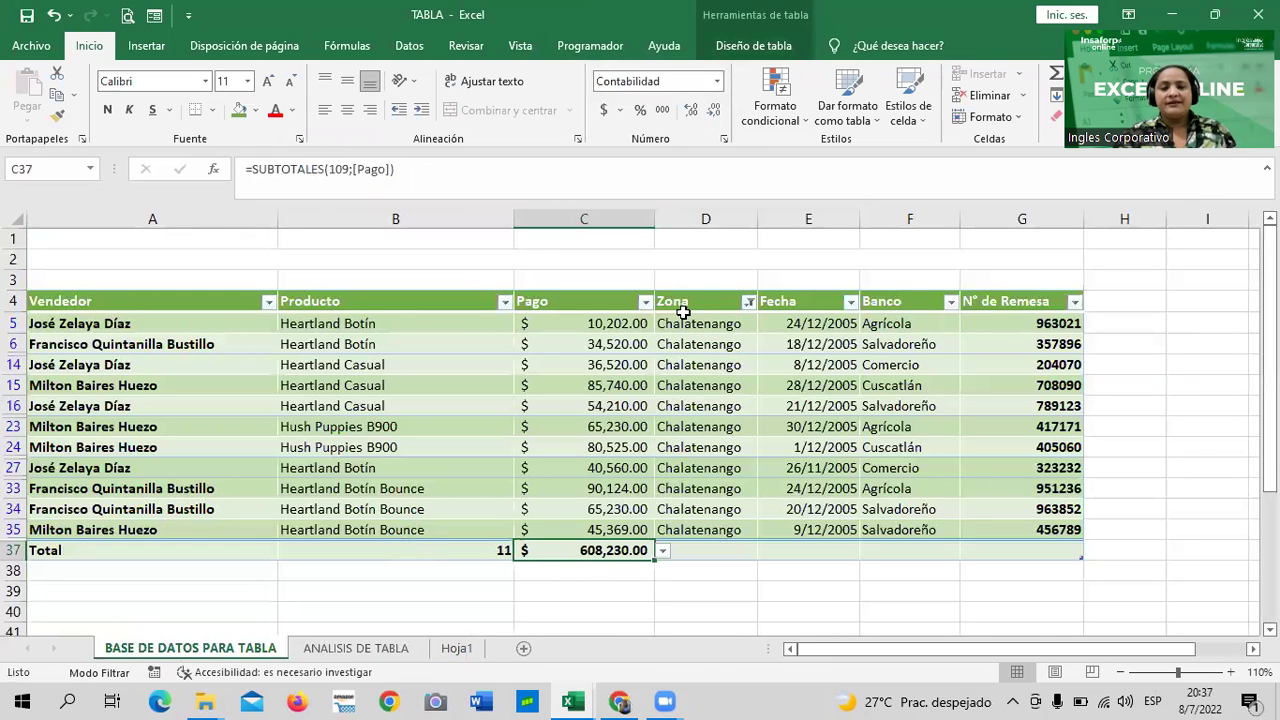
pyautogui.click(749, 302)
pyautogui.click(546, 480)
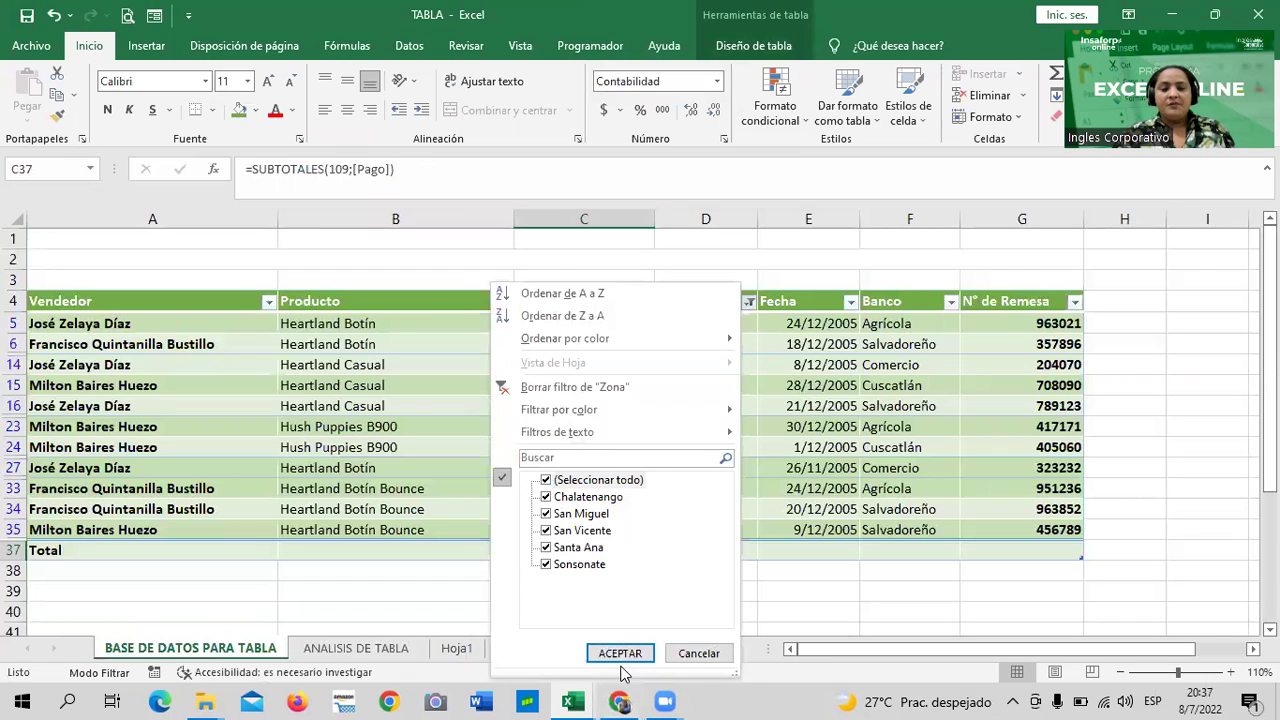
pyautogui.click(628, 654)
pyautogui.scroll(-3, 708, 451)
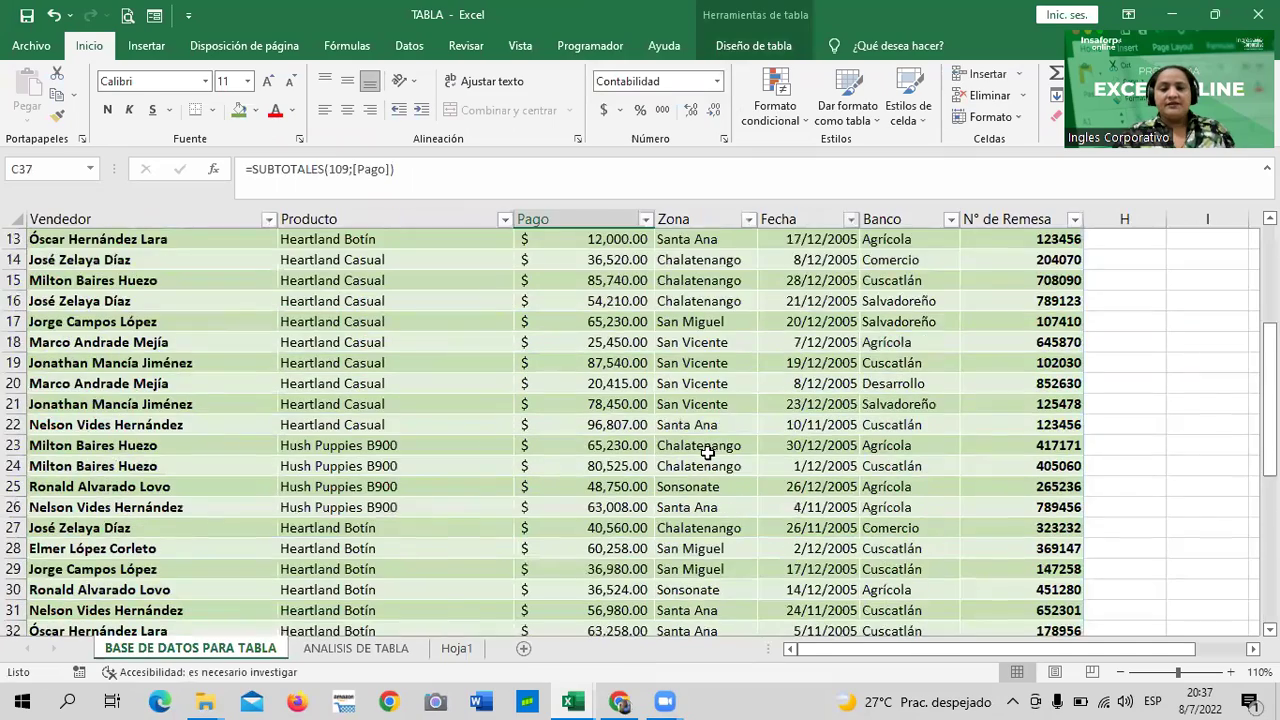
pyautogui.scroll(-3, 708, 451)
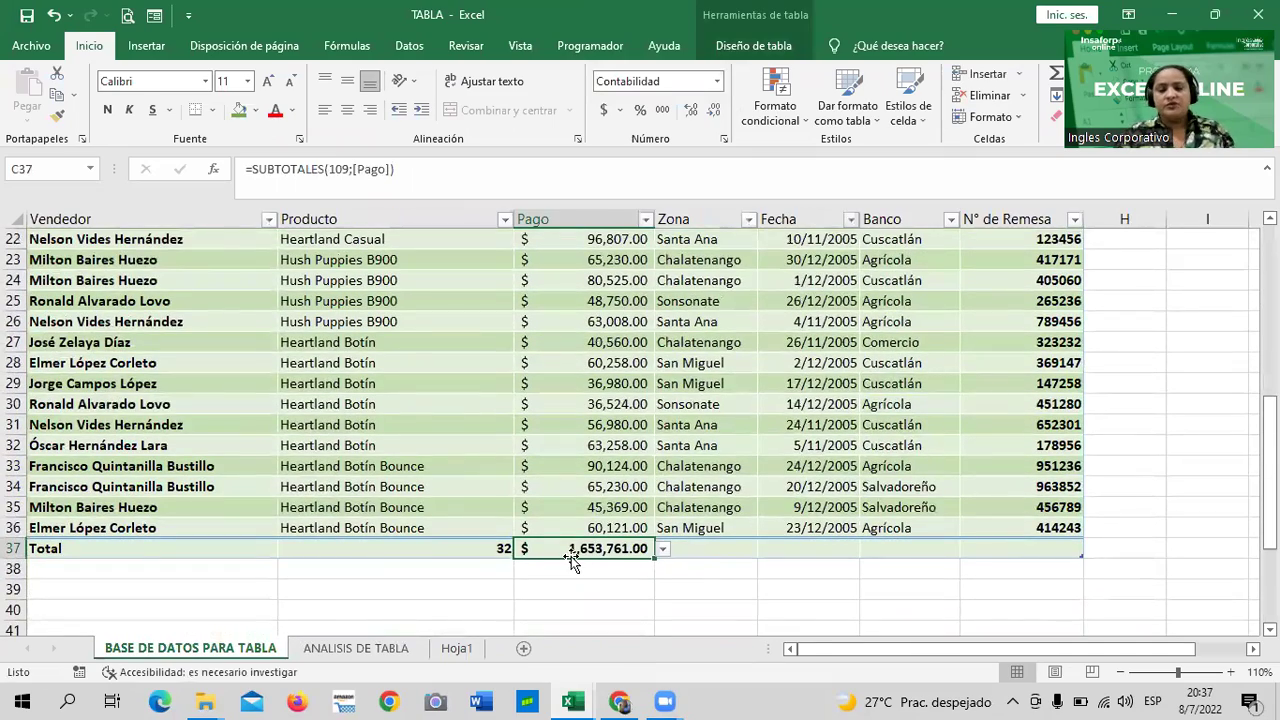
pyautogui.scroll(3, 680, 552)
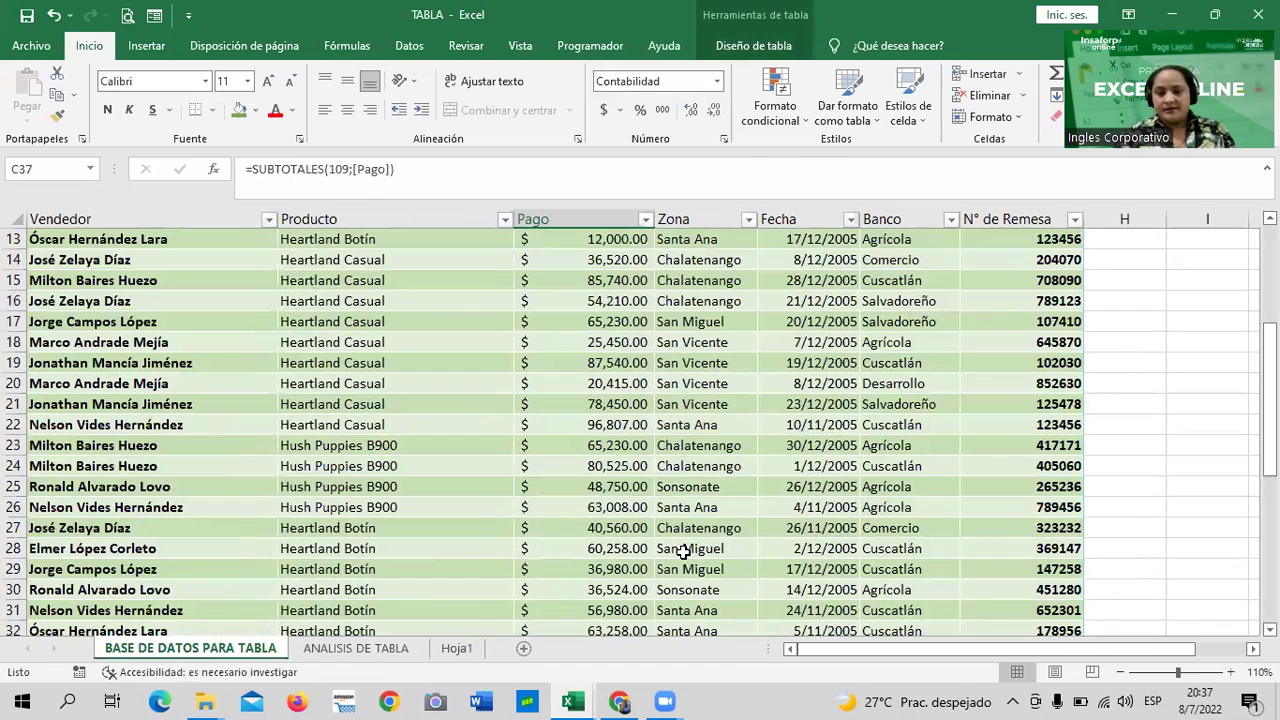
pyautogui.click(381, 652)
# Inspect C29's formula to confirm it references the table's SUBTOTALES total.
pyautogui.click(558, 541)
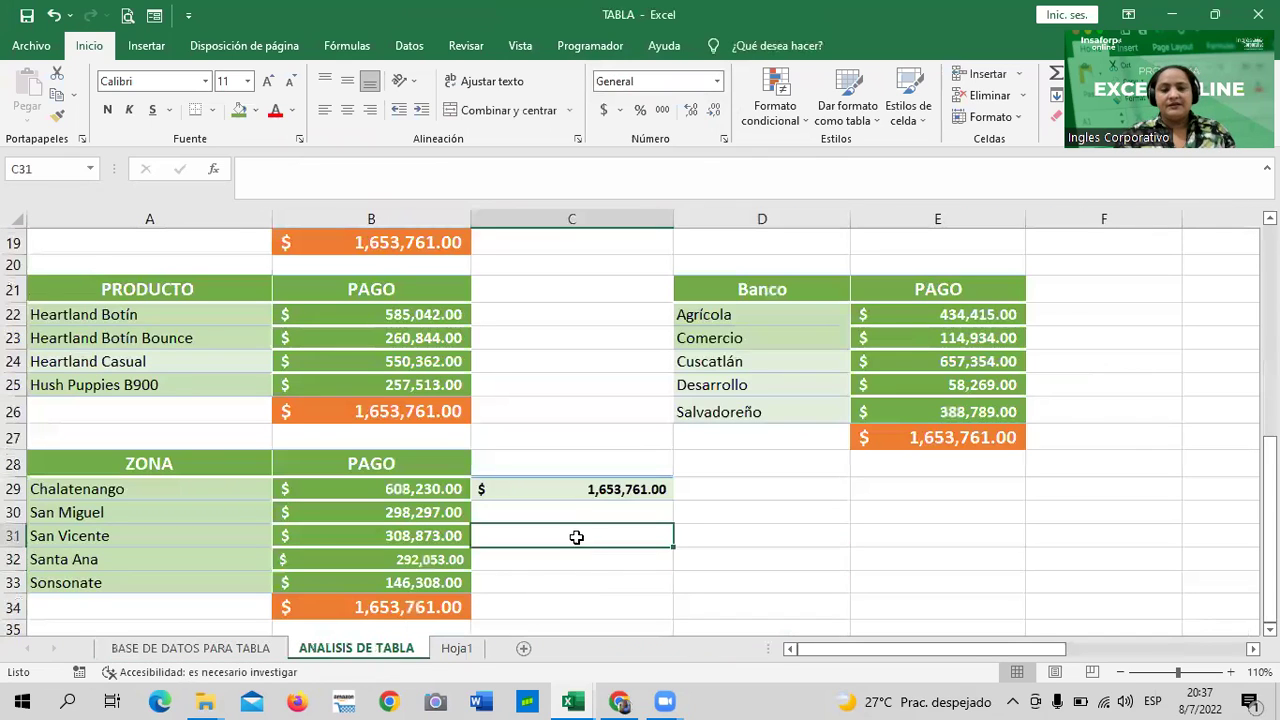
pyautogui.click(562, 490)
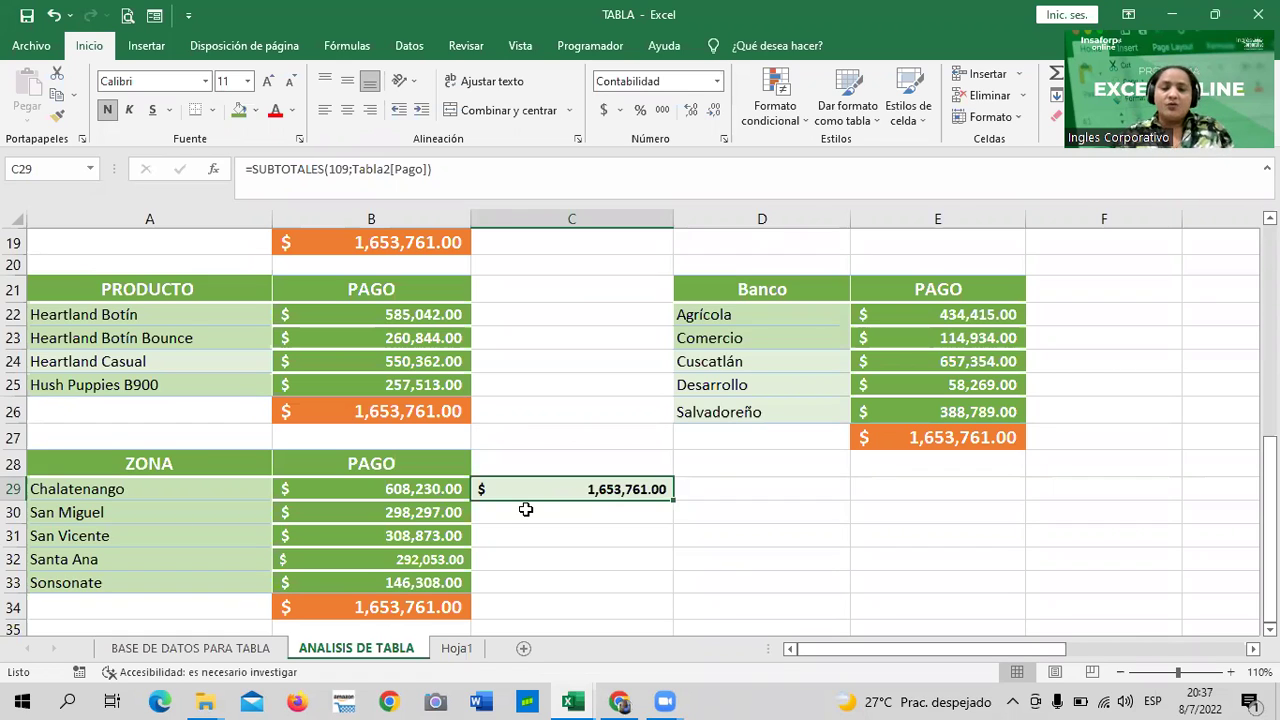
pyautogui.click(697, 510)
pyautogui.click(632, 490)
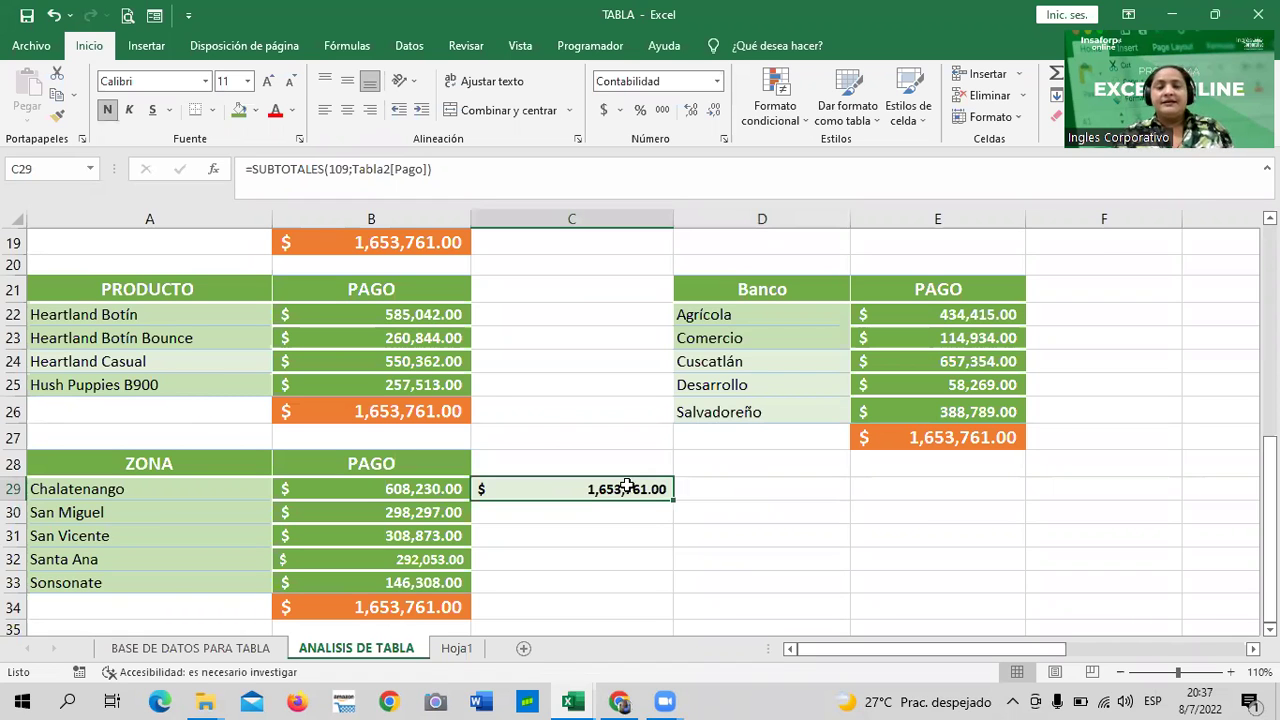
# Return to BASE DE DATOS PARA TABLA and scroll to the top of the unfiltered table.
pyautogui.click(195, 648)
pyautogui.scroll(-4, 588, 509)
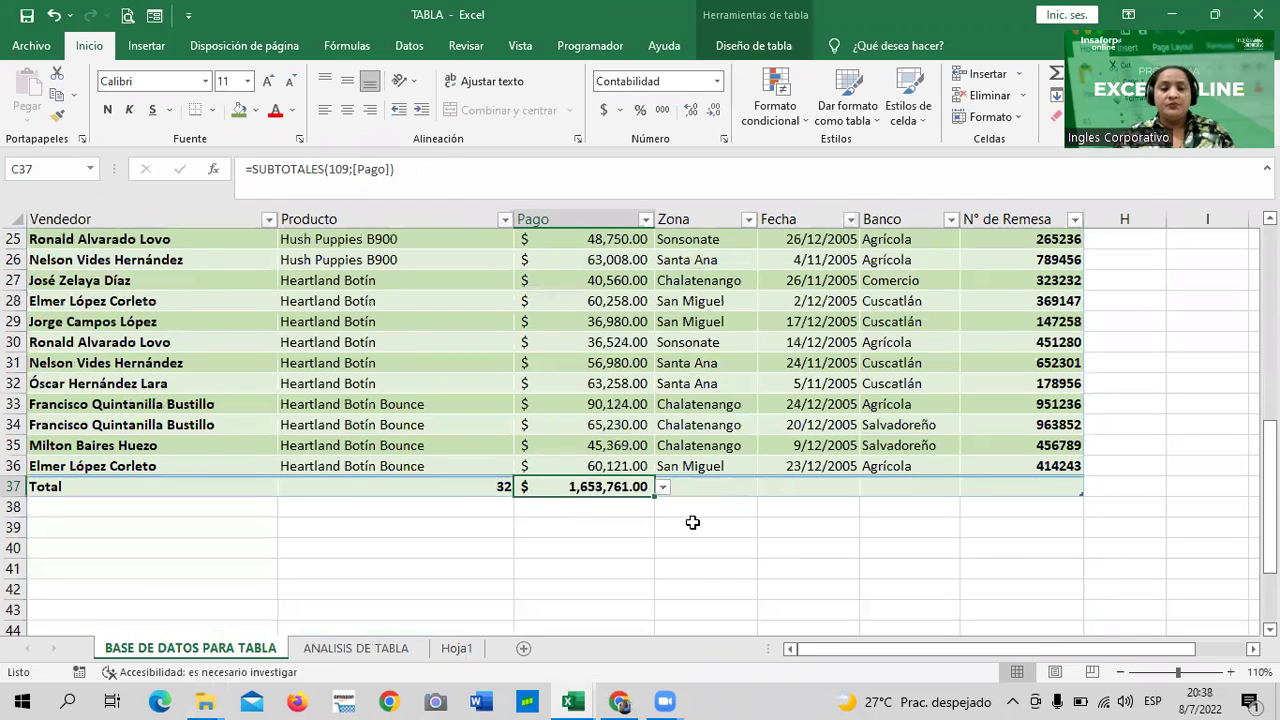
pyautogui.scroll(3, 694, 520)
pyautogui.scroll(3, 697, 522)
pyautogui.scroll(2, 728, 508)
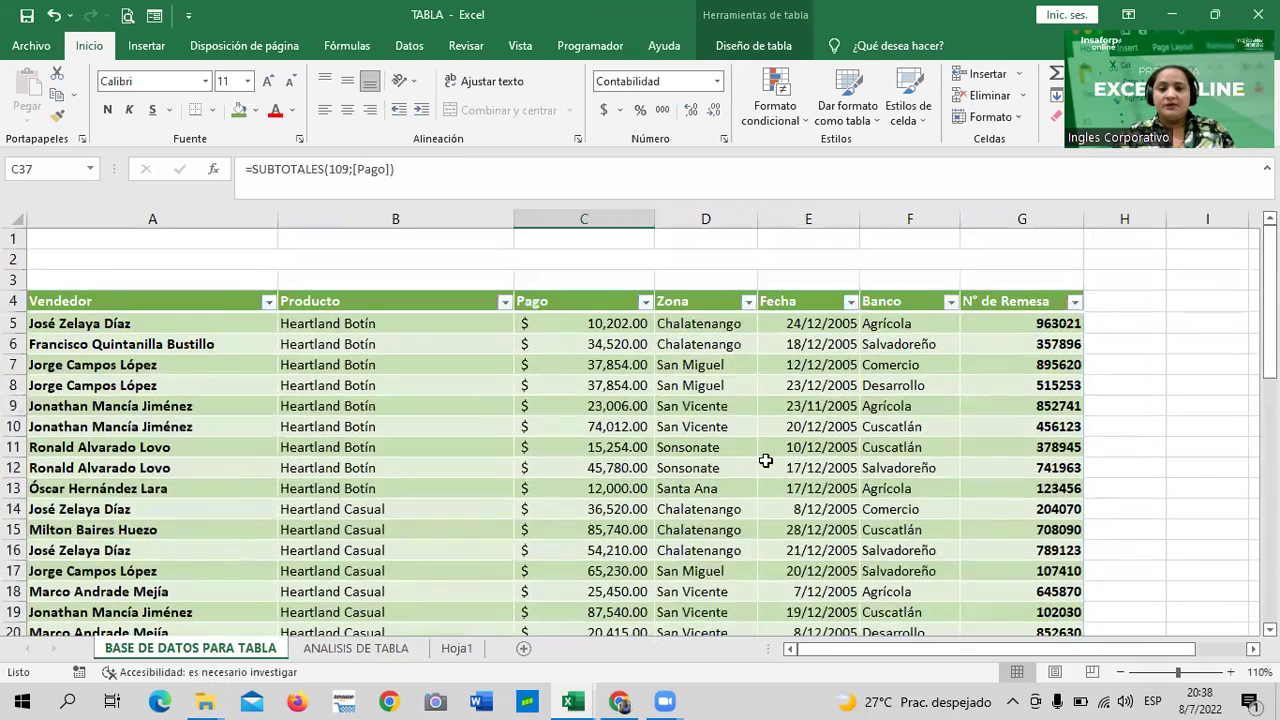
pyautogui.scroll(-1, 766, 460)
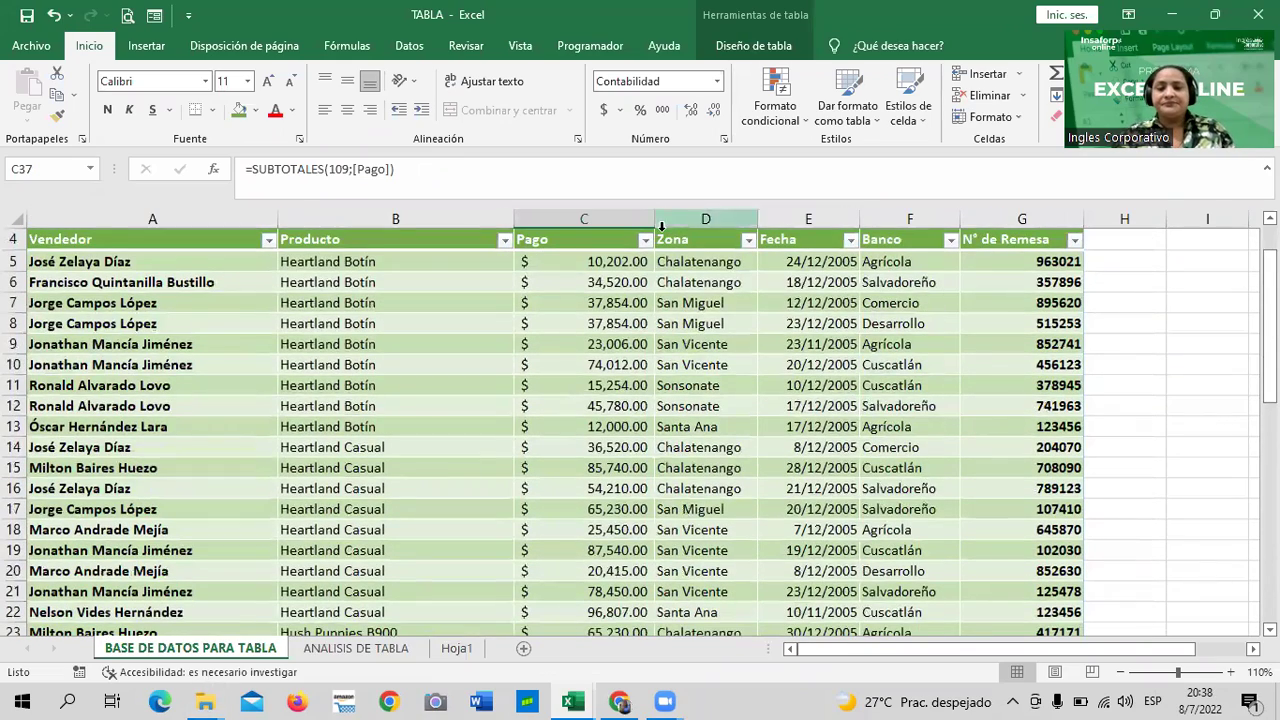
# Filter the Zona column to Chalatenango only, leaving 11 records.
pyautogui.click(748, 241)
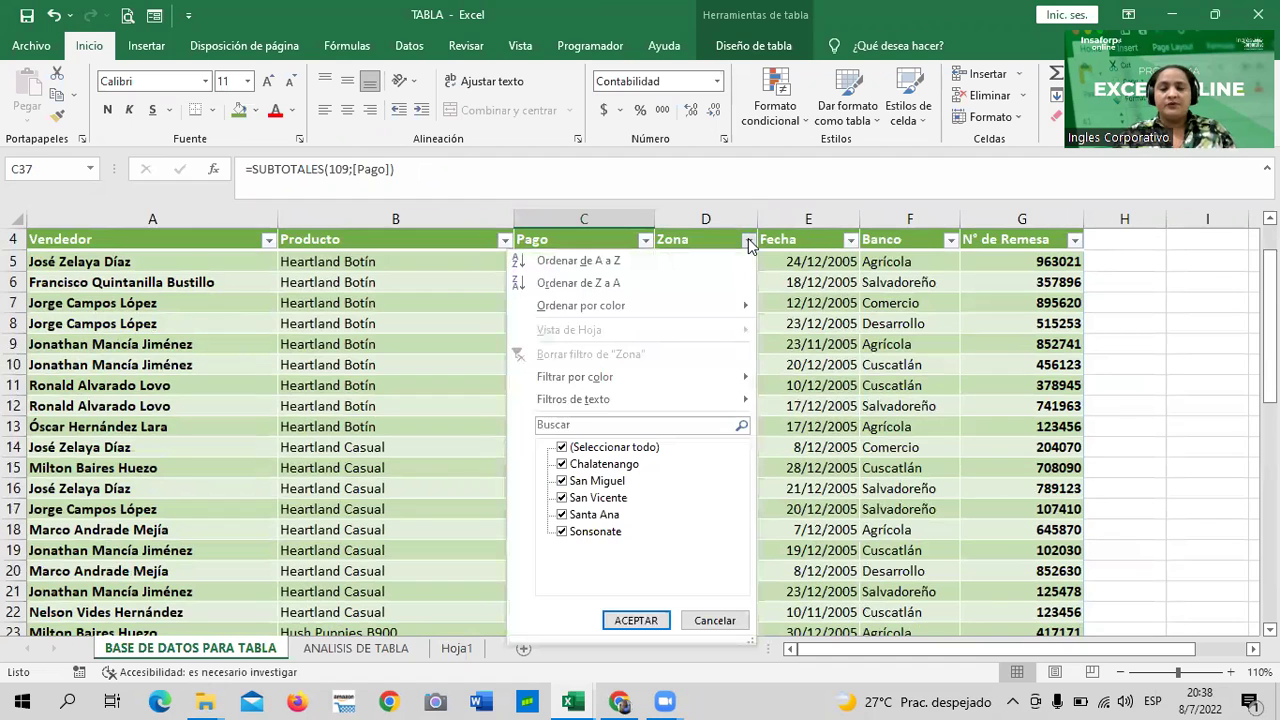
pyautogui.click(612, 447)
pyautogui.click(612, 464)
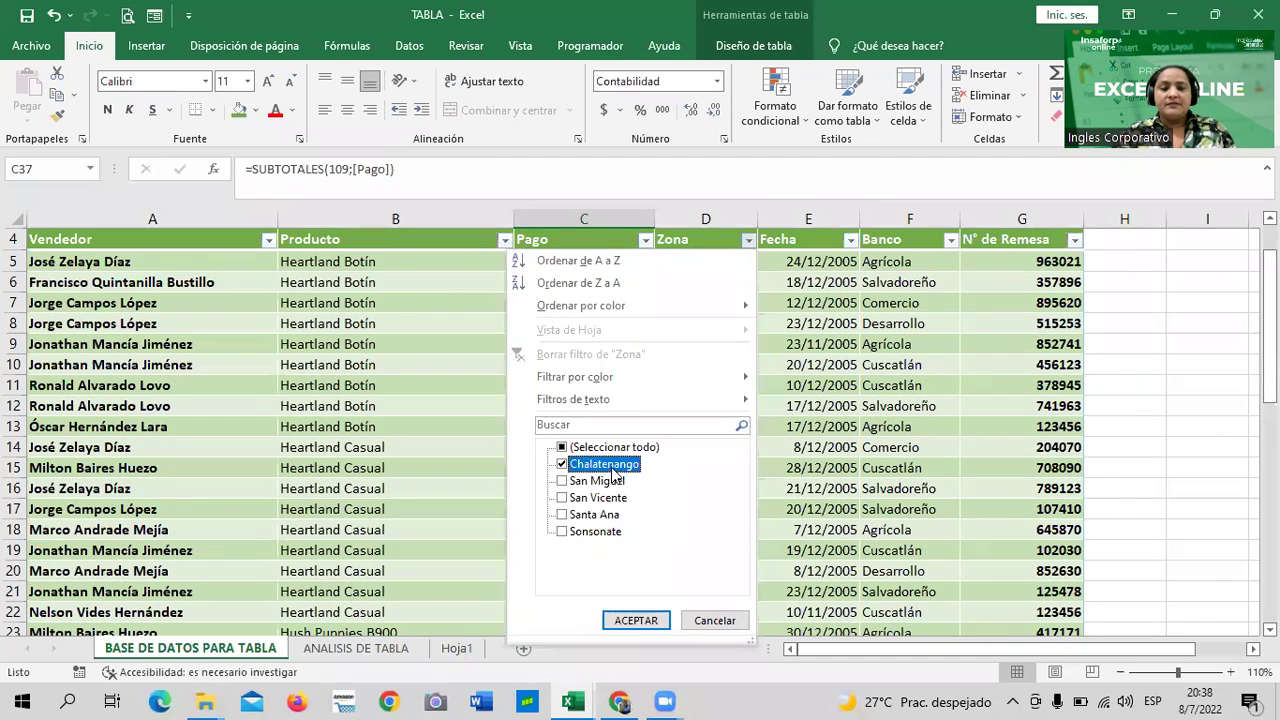
pyautogui.click(645, 620)
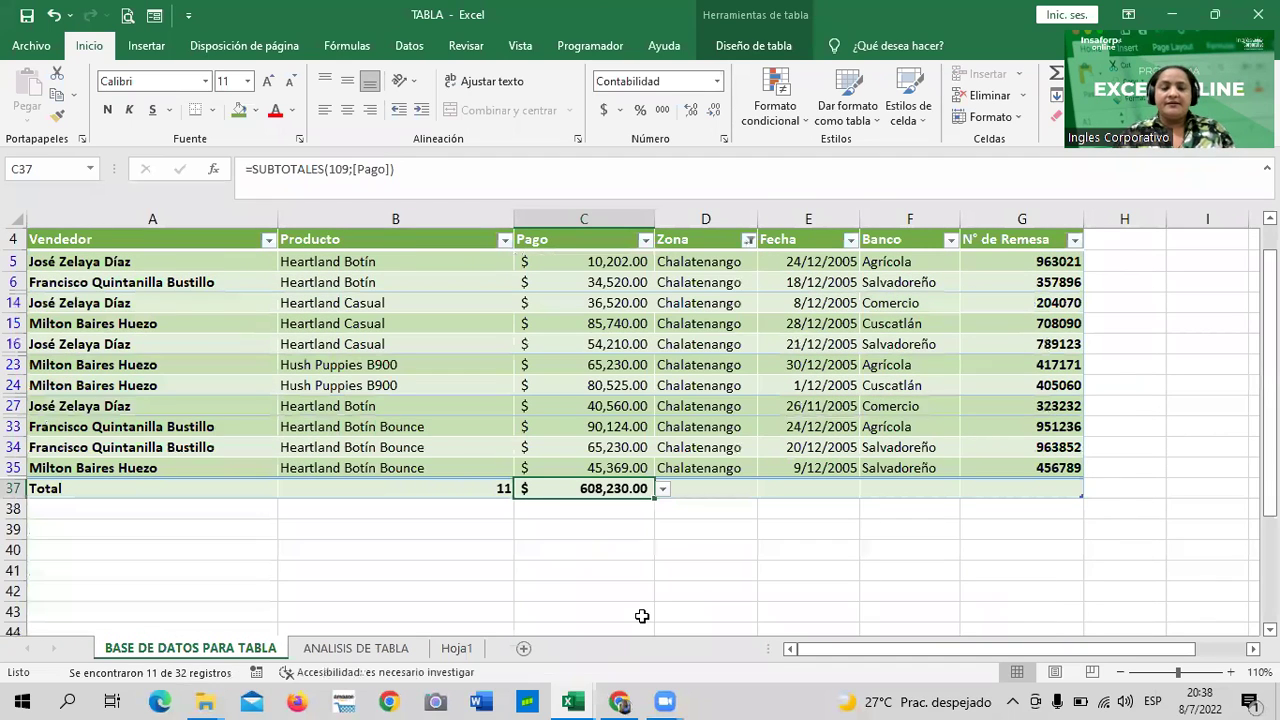
# Copy the 608,230.00 Pago total from C37.
pyautogui.click(710, 592)
pyautogui.click(579, 476)
pyautogui.hotkey('ctrl', 'a')
pyautogui.click(588, 512)
pyautogui.click(577, 490)
pyautogui.rightClick(576, 494)
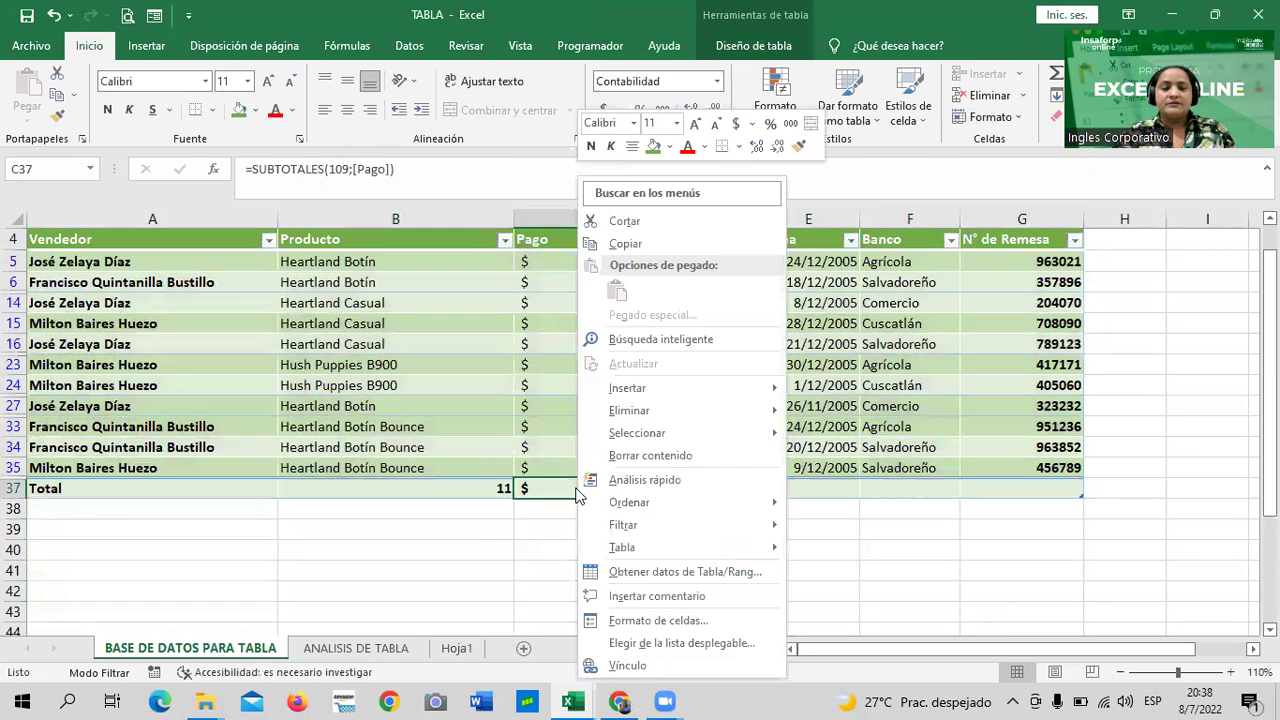
pyautogui.click(640, 244)
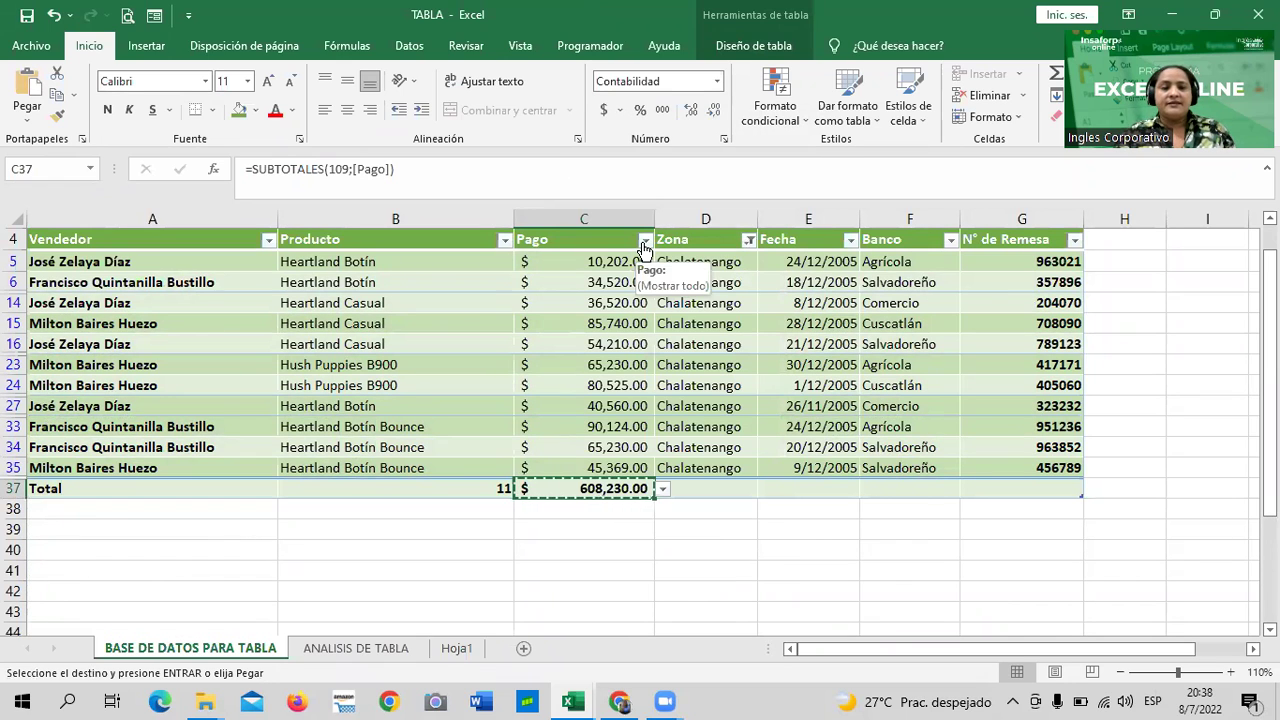
pyautogui.click(350, 649)
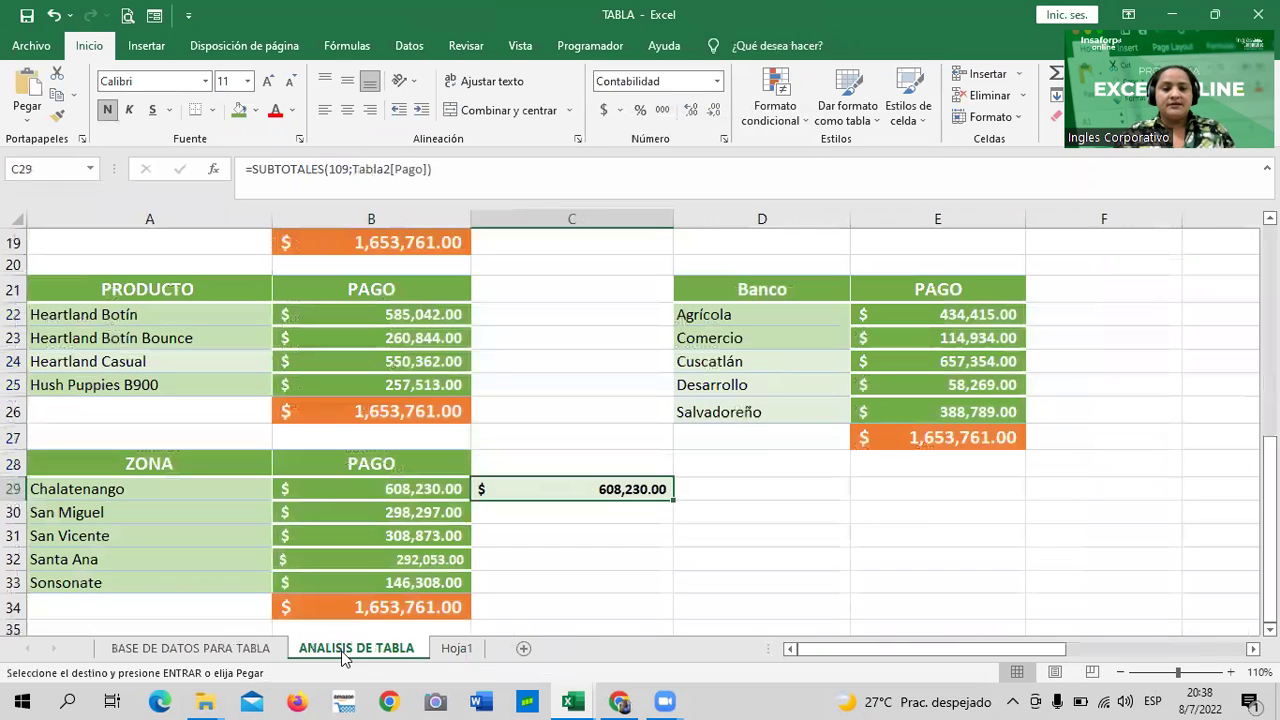
pyautogui.click(711, 487)
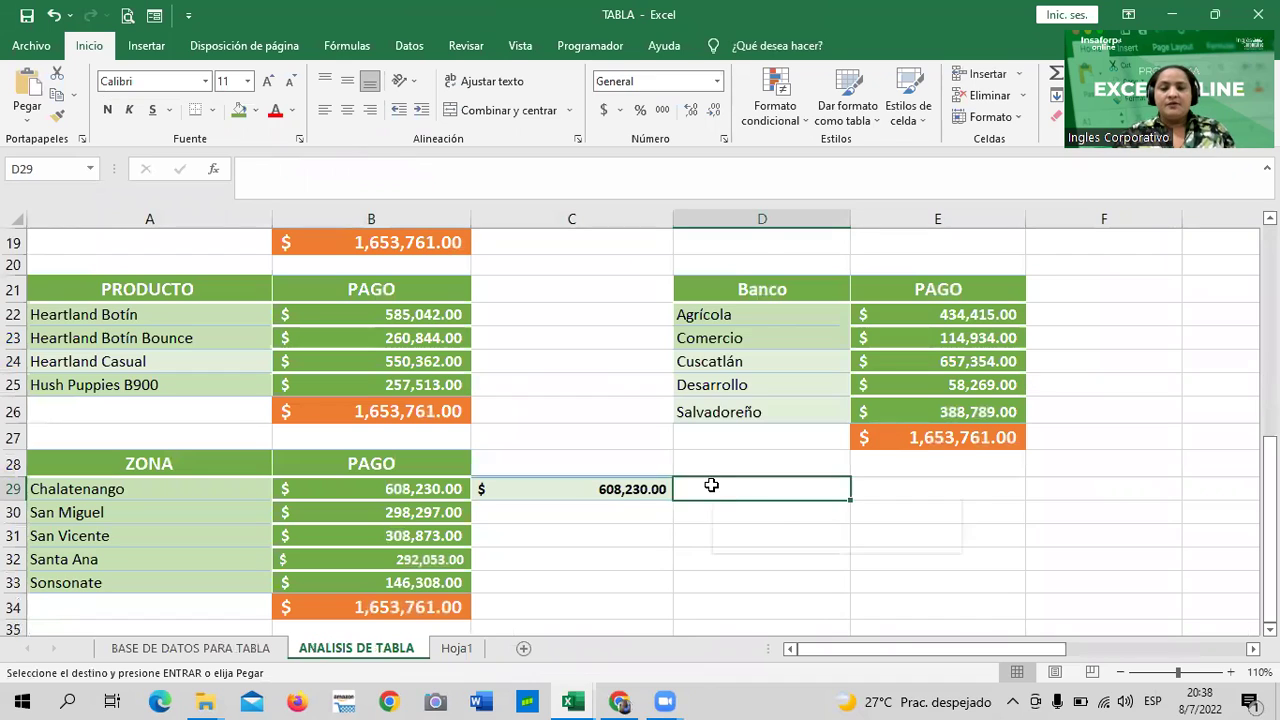
pyautogui.rightClick(713, 489)
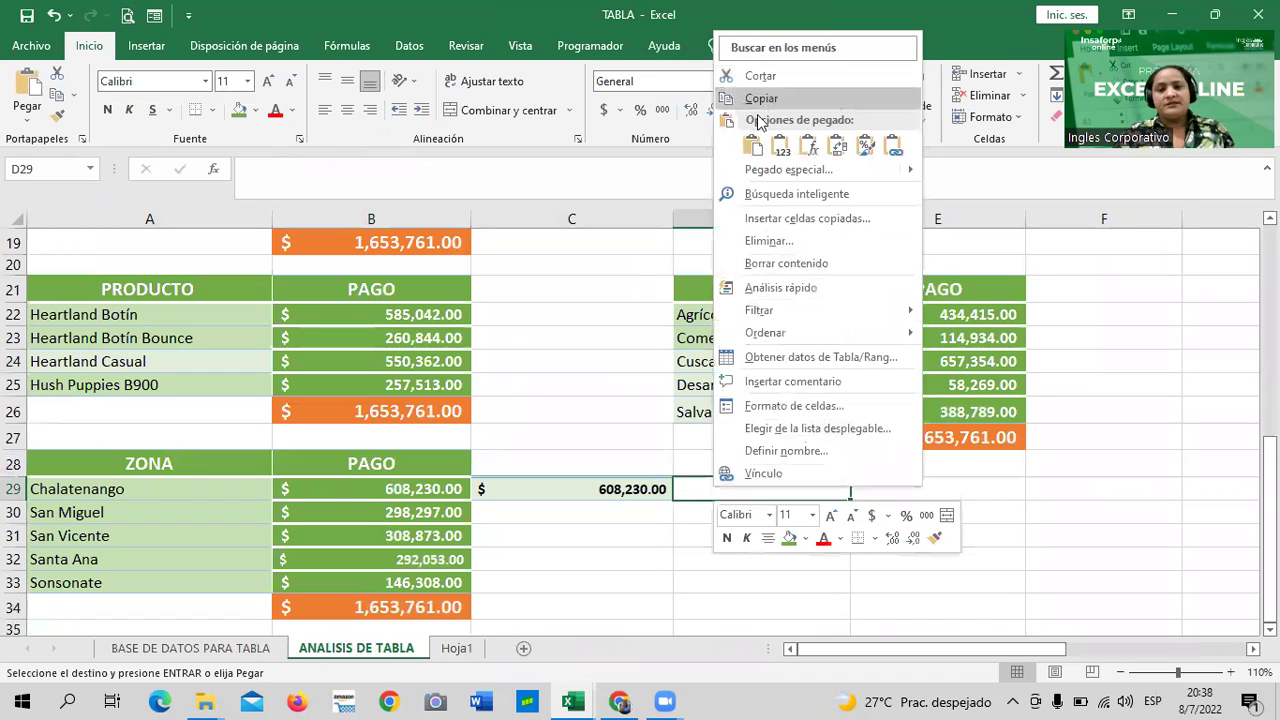
pyautogui.click(781, 147)
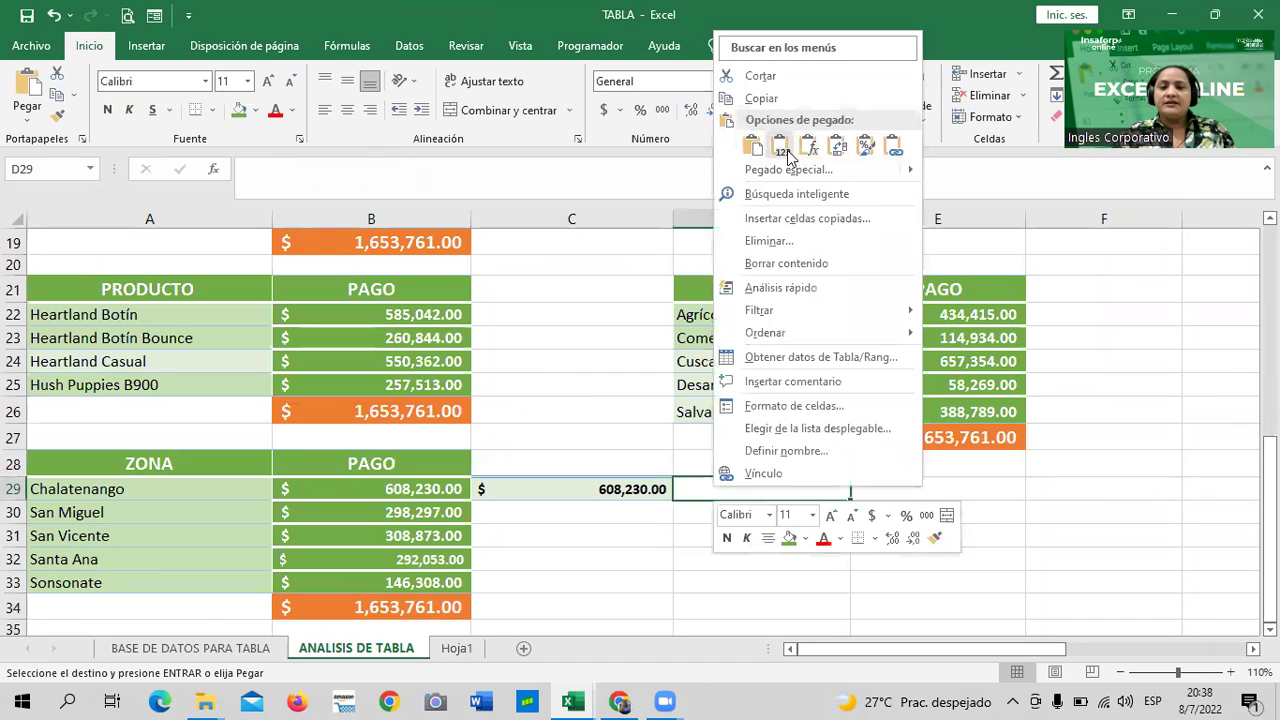
pyautogui.click(782, 150)
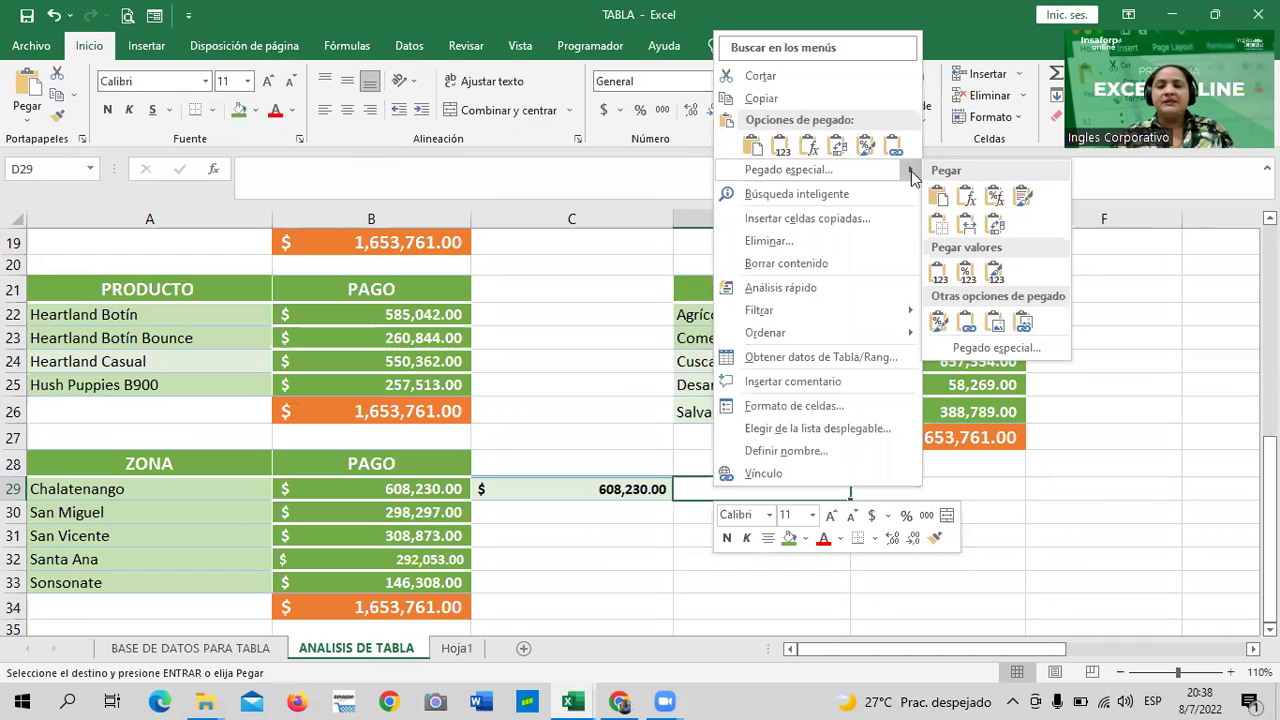
pyautogui.click(995, 278)
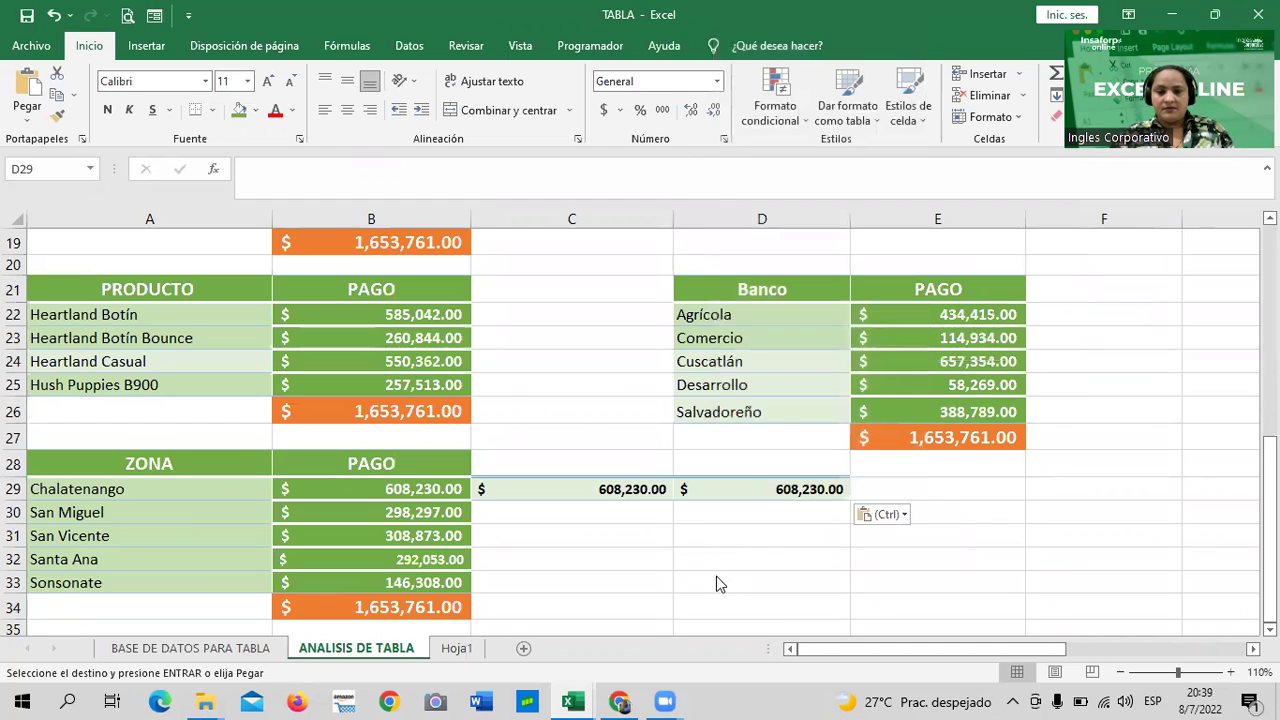
pyautogui.click(715, 577)
pyautogui.click(727, 495)
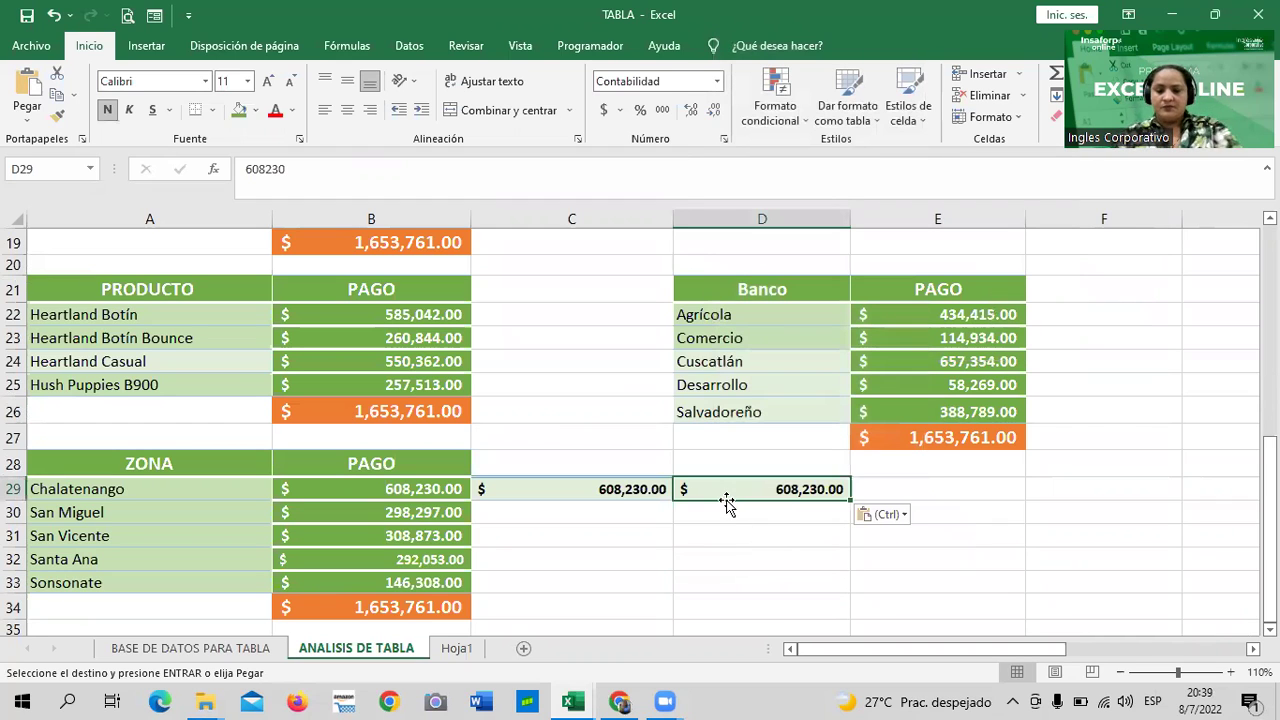
pyautogui.press('Delete')
pyautogui.click(758, 581)
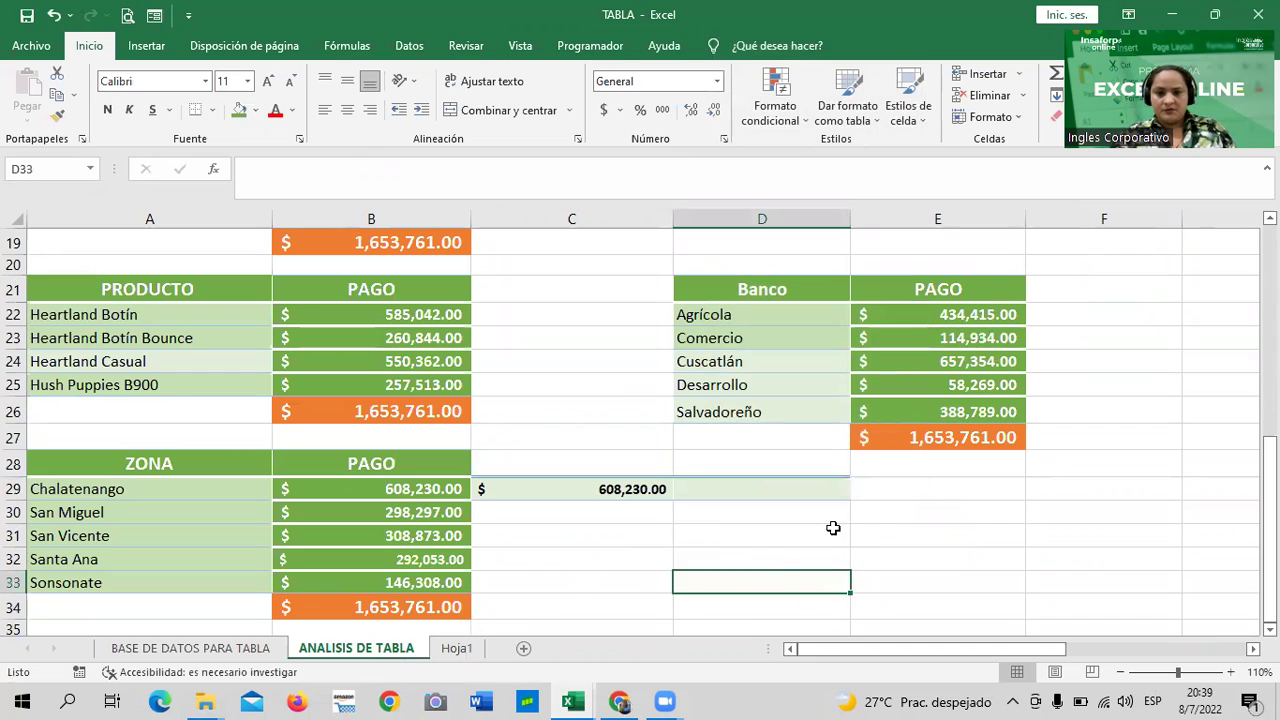
pyautogui.click(497, 487)
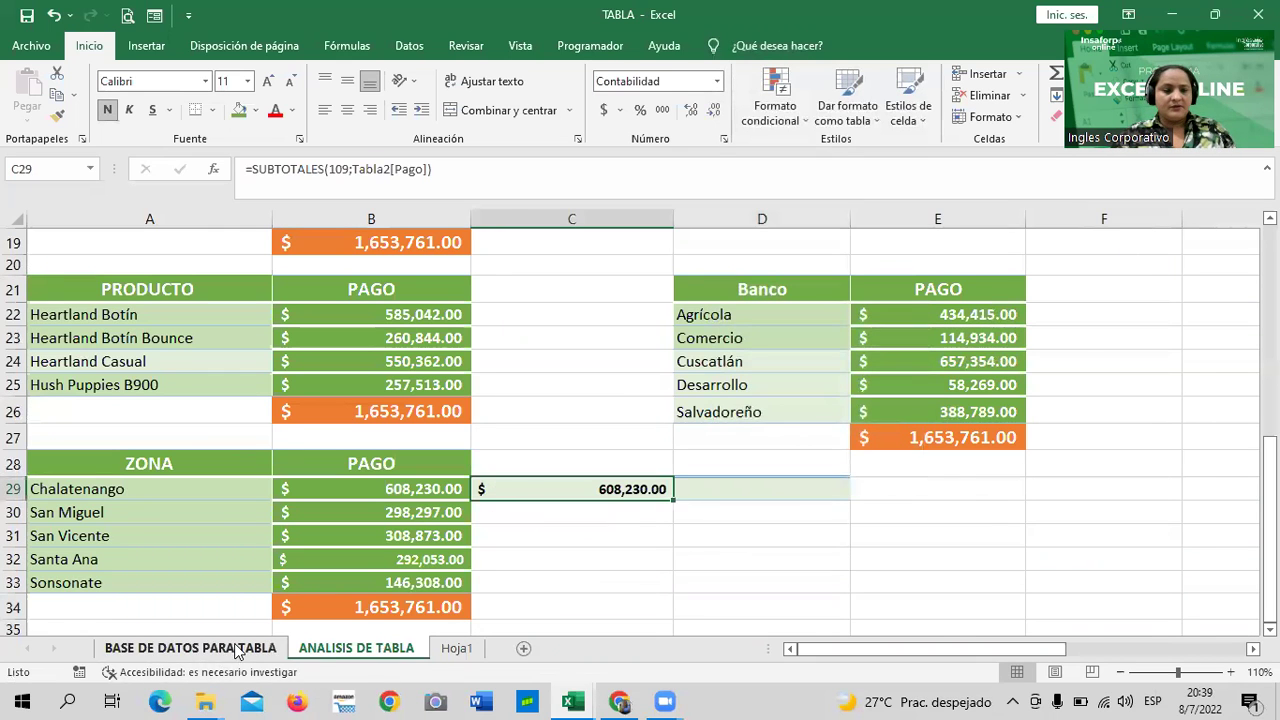
# On the data sheet, examine the filtered Pago total cell and its formula.
pyautogui.click(238, 651)
pyautogui.rightClick(617, 494)
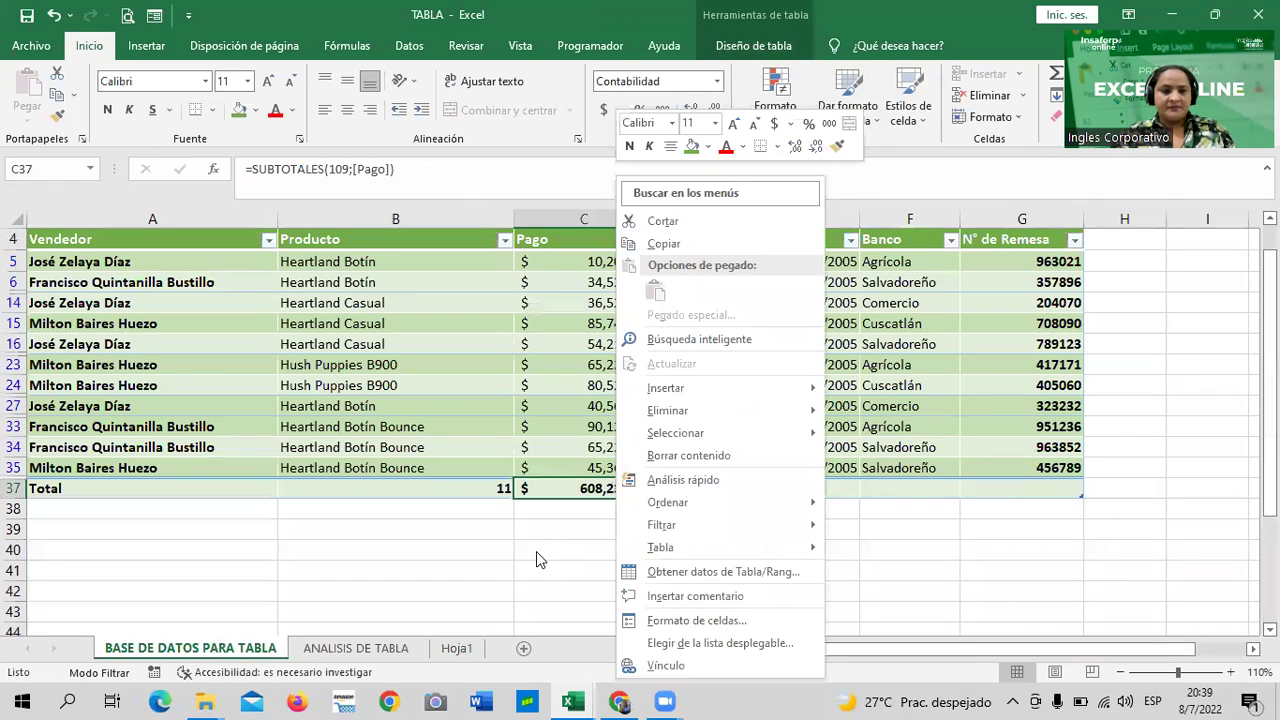
pyautogui.click(536, 551)
pyautogui.click(808, 570)
pyautogui.click(1061, 530)
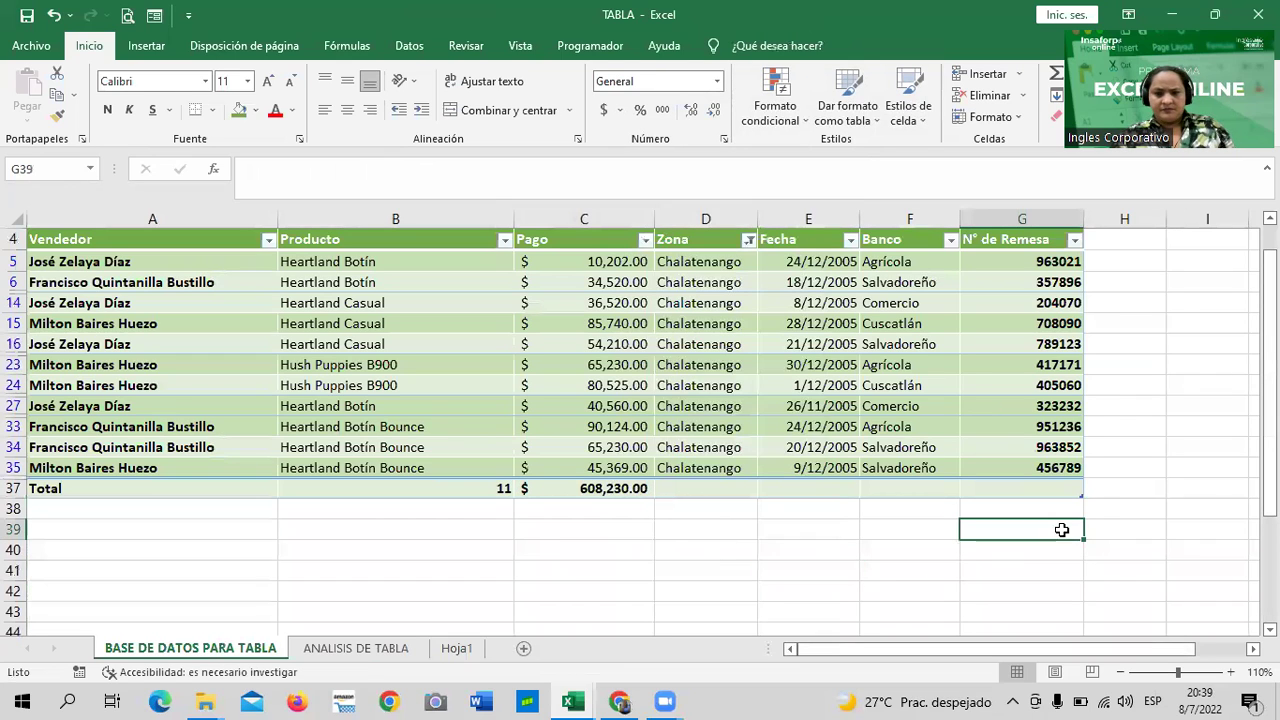
pyautogui.click(586, 484)
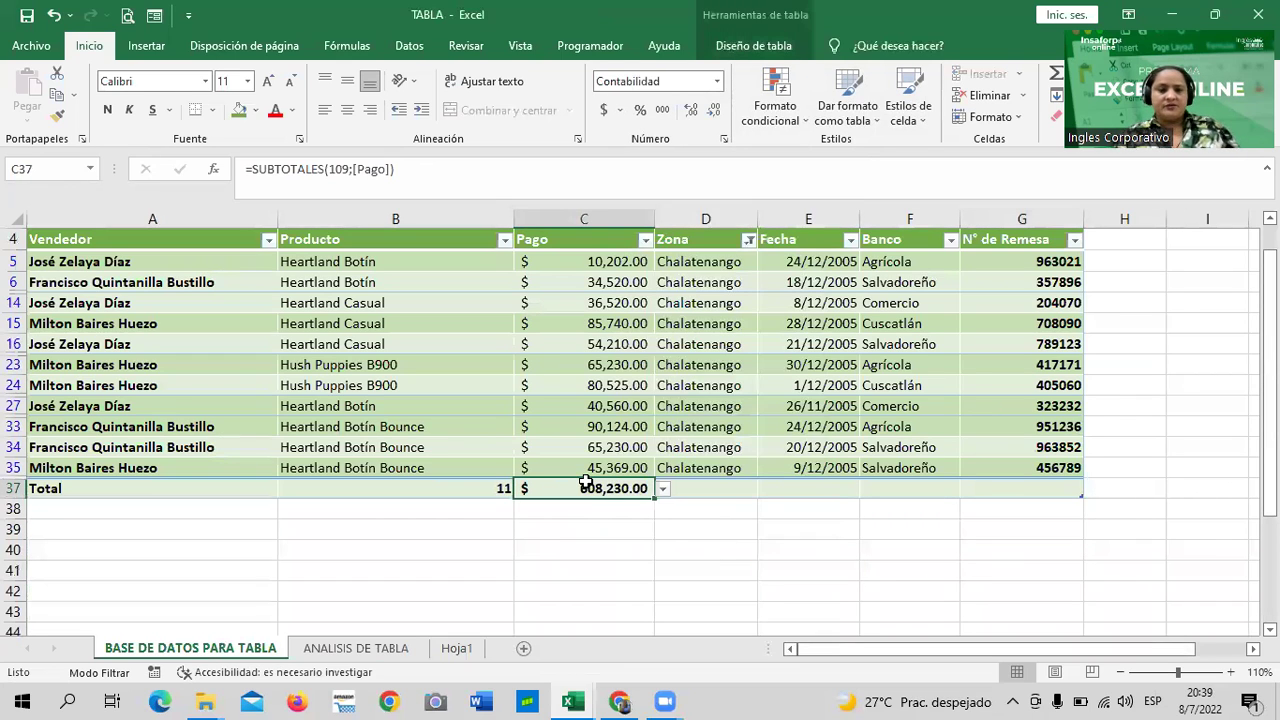
pyautogui.click(716, 552)
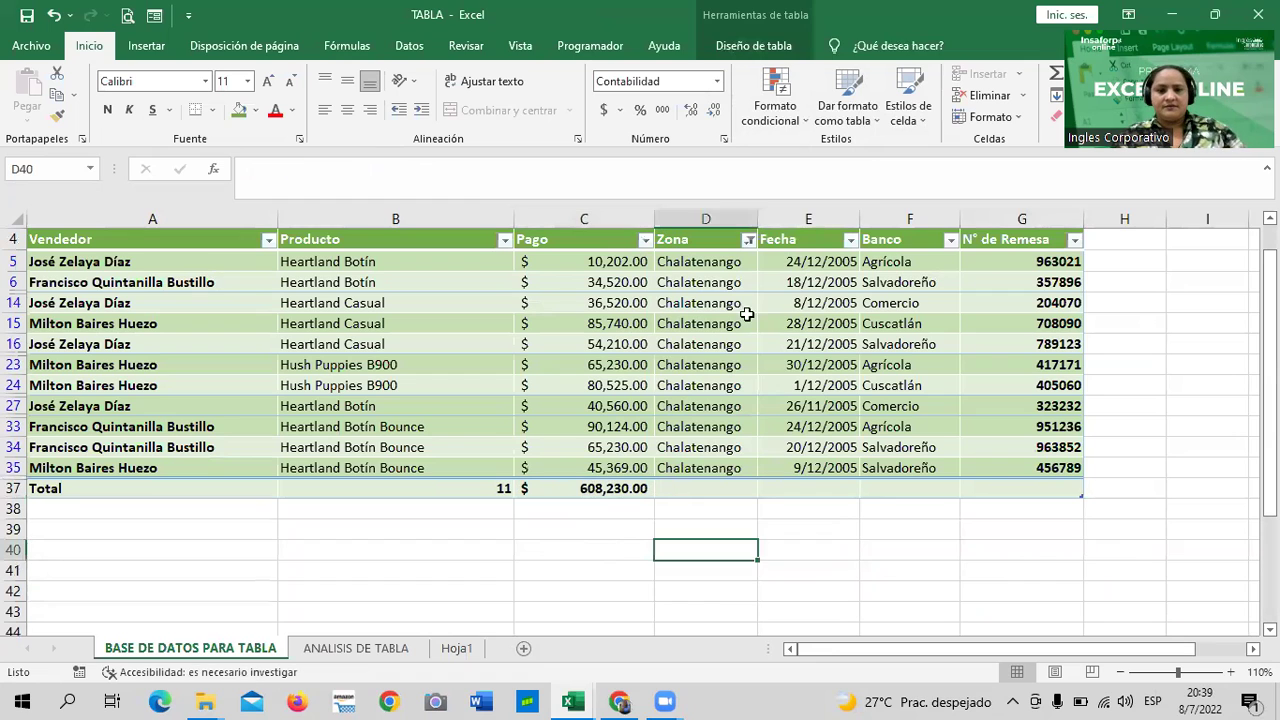
# Tick (Seleccionar todo) in the Zona filter and confirm the Pago total returns to $1,653,761.00.
pyautogui.click(748, 241)
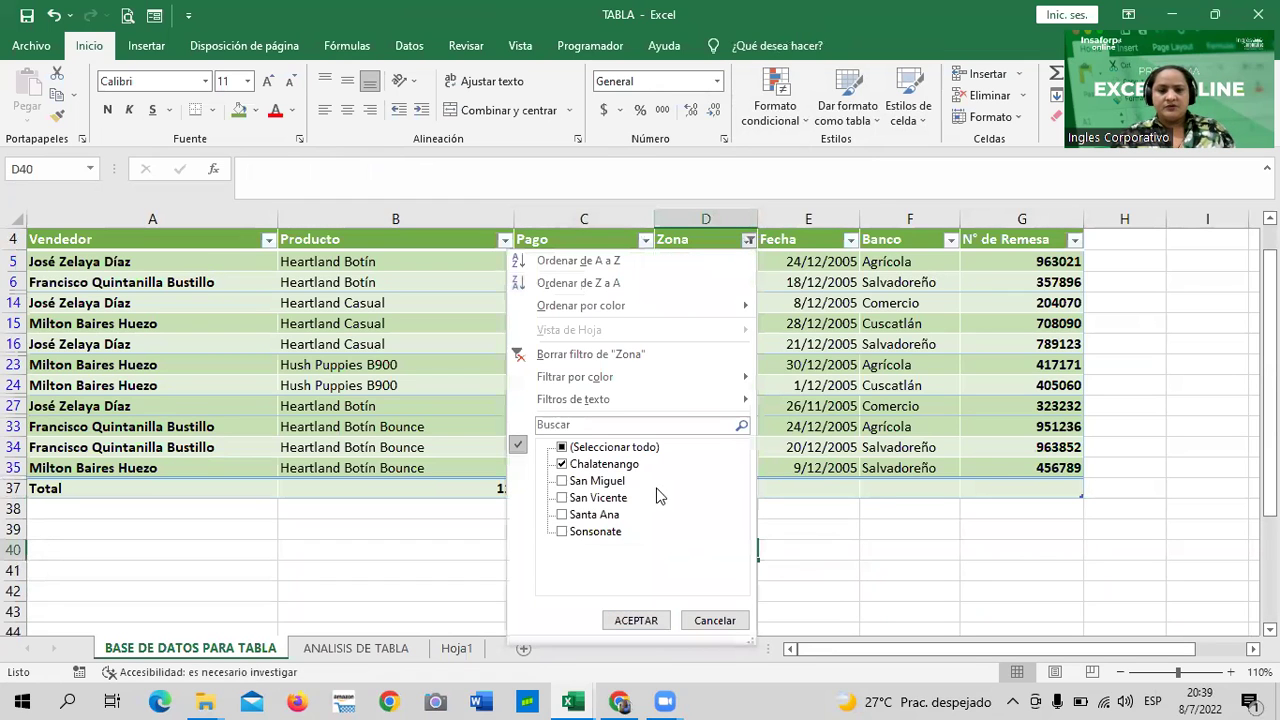
pyautogui.click(630, 448)
pyautogui.click(636, 620)
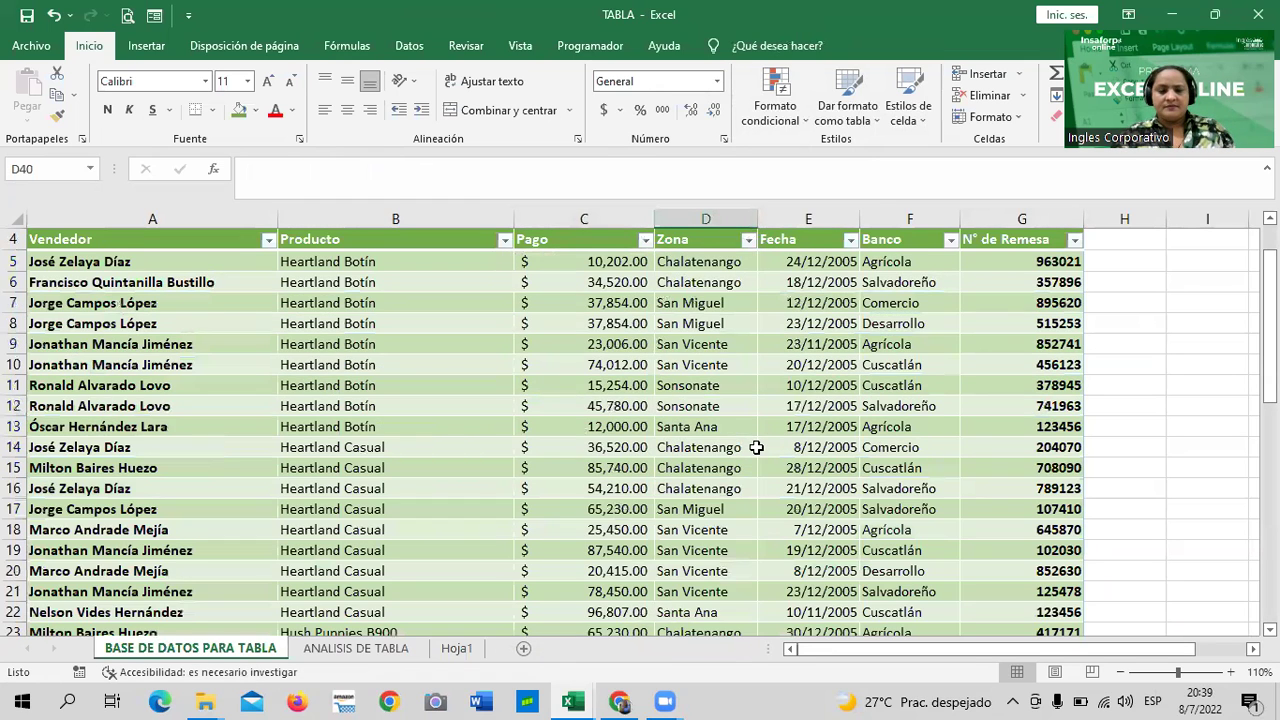
pyautogui.scroll(-5, 750, 480)
pyautogui.scroll(-4, 745, 535)
pyautogui.click(728, 530)
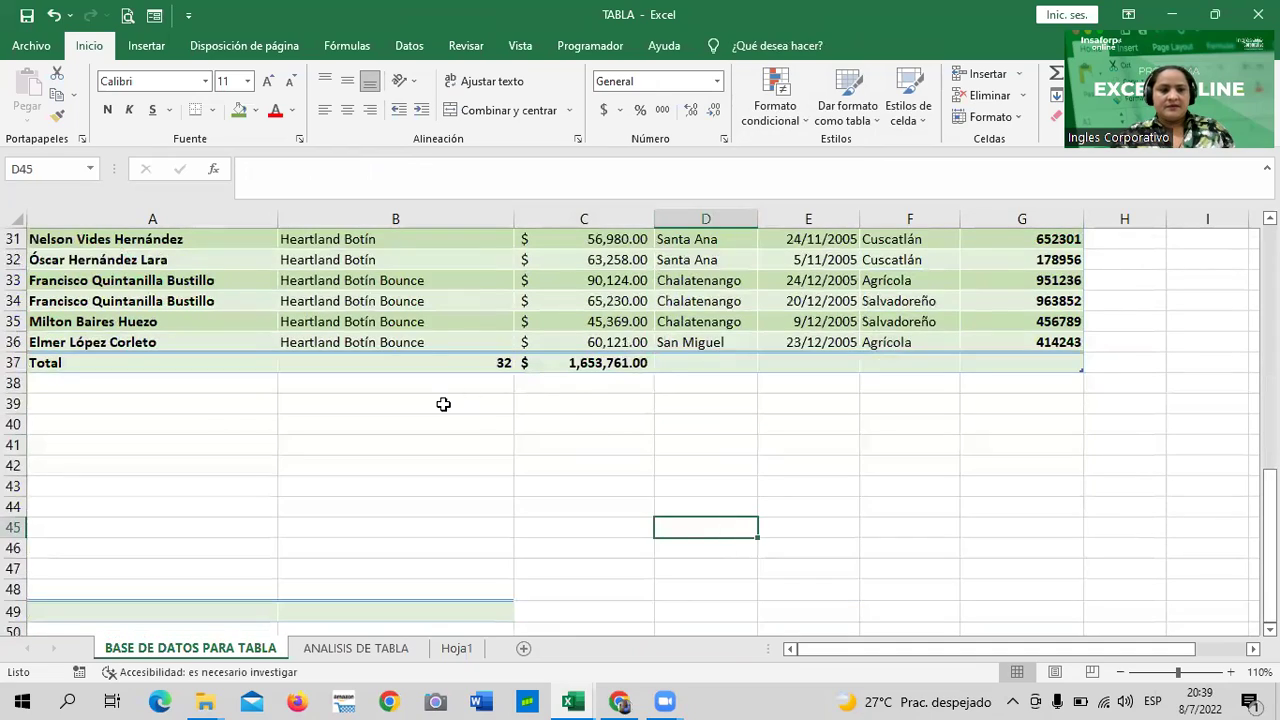
pyautogui.click(573, 364)
pyautogui.scroll(5, 672, 417)
pyautogui.scroll(5, 675, 420)
pyautogui.scroll(-5, 680, 428)
pyautogui.scroll(-7, 690, 440)
pyautogui.click(692, 441)
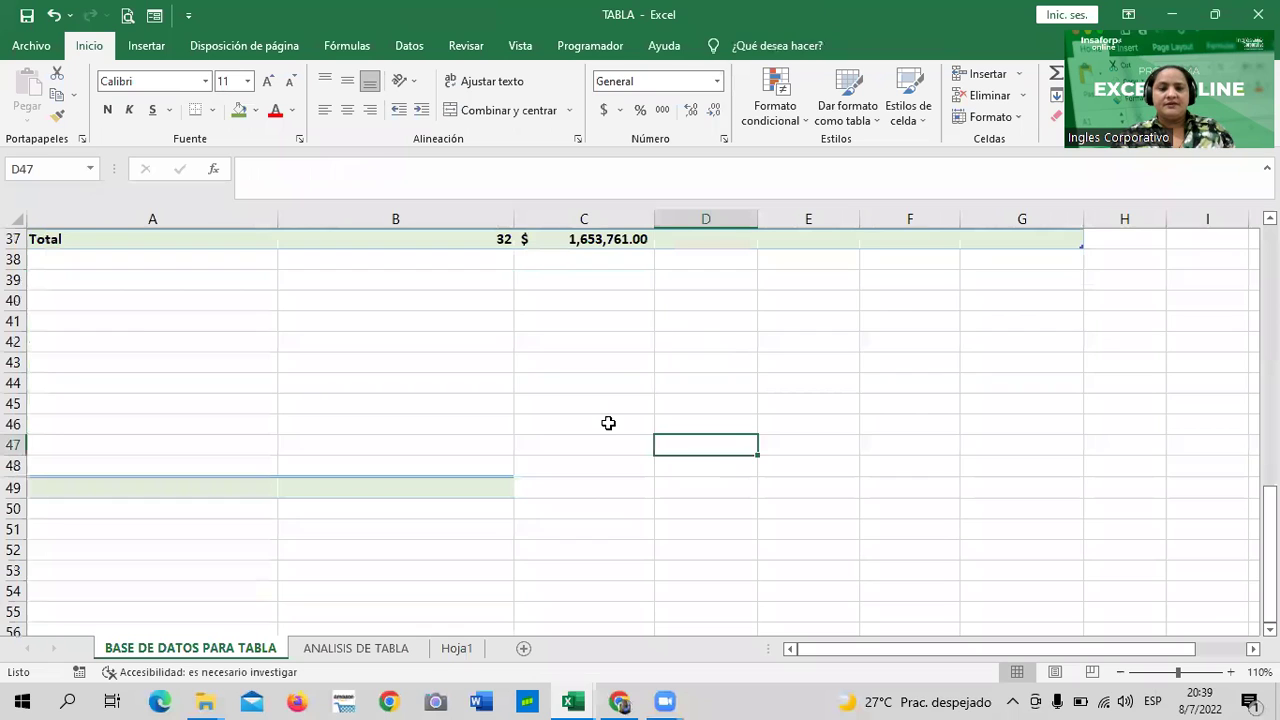
pyautogui.scroll(3, 606, 423)
pyautogui.click(605, 421)
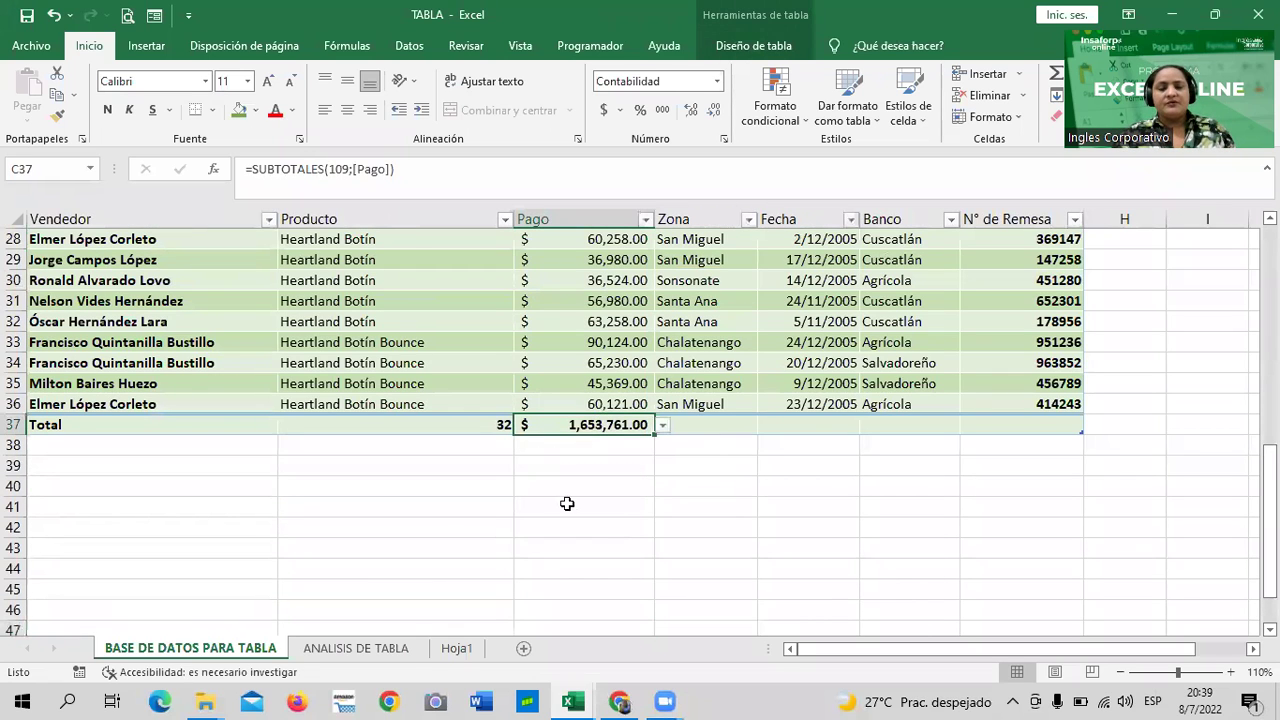
# Check that the Chalatenango row on ANALISIS DE TABLA now mirrors 1,653,761.00, then return to the data sheet.
pyautogui.click(358, 647)
pyautogui.click(760, 559)
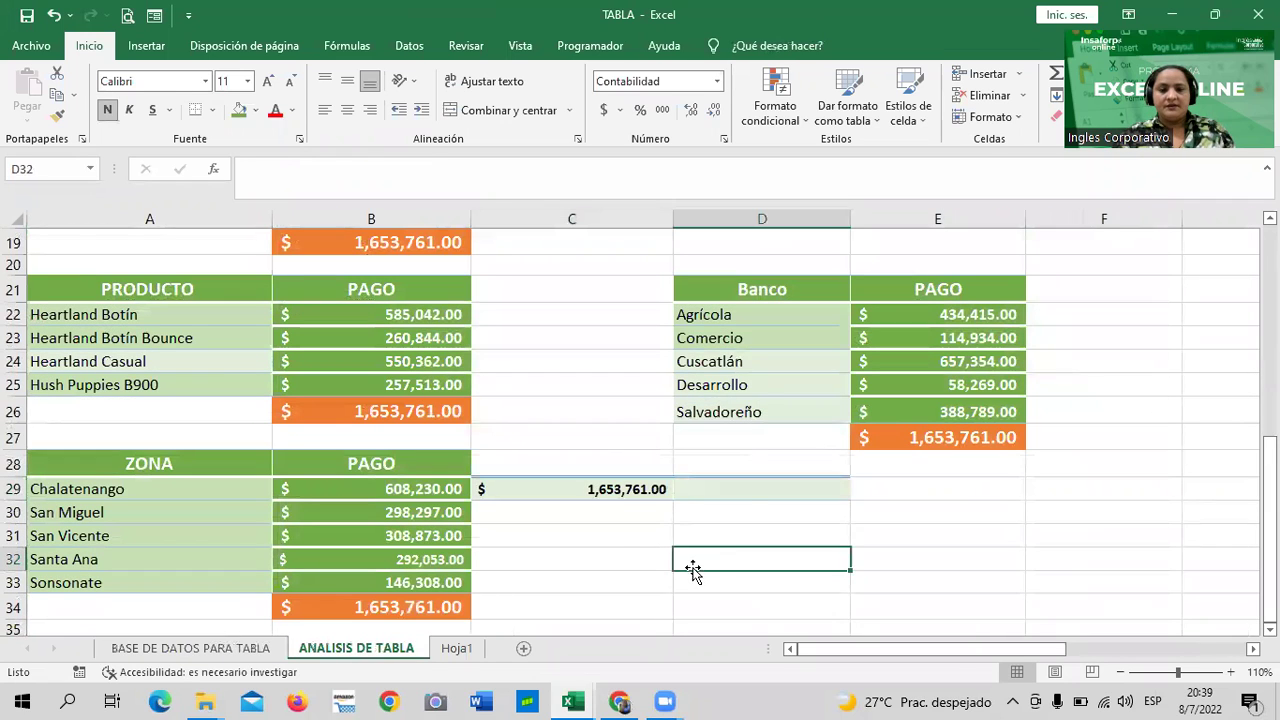
pyautogui.click(711, 490)
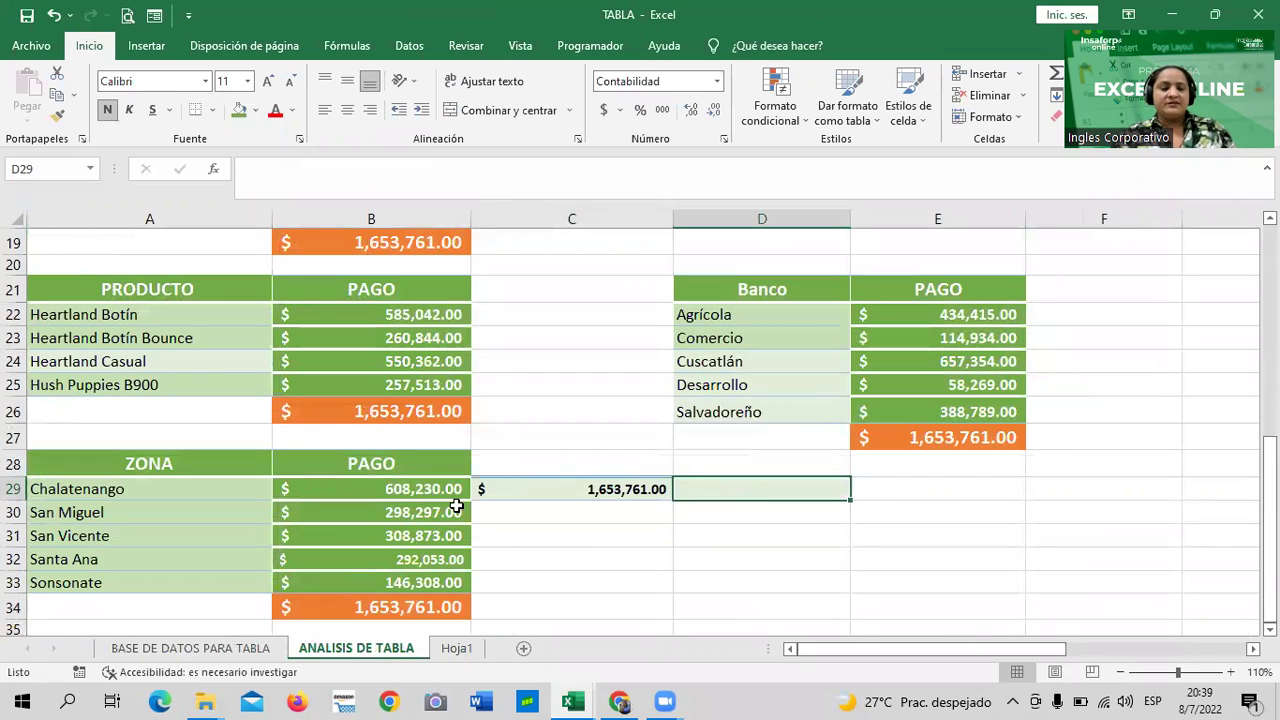
pyautogui.scroll(-2, 456, 506)
pyautogui.click(245, 649)
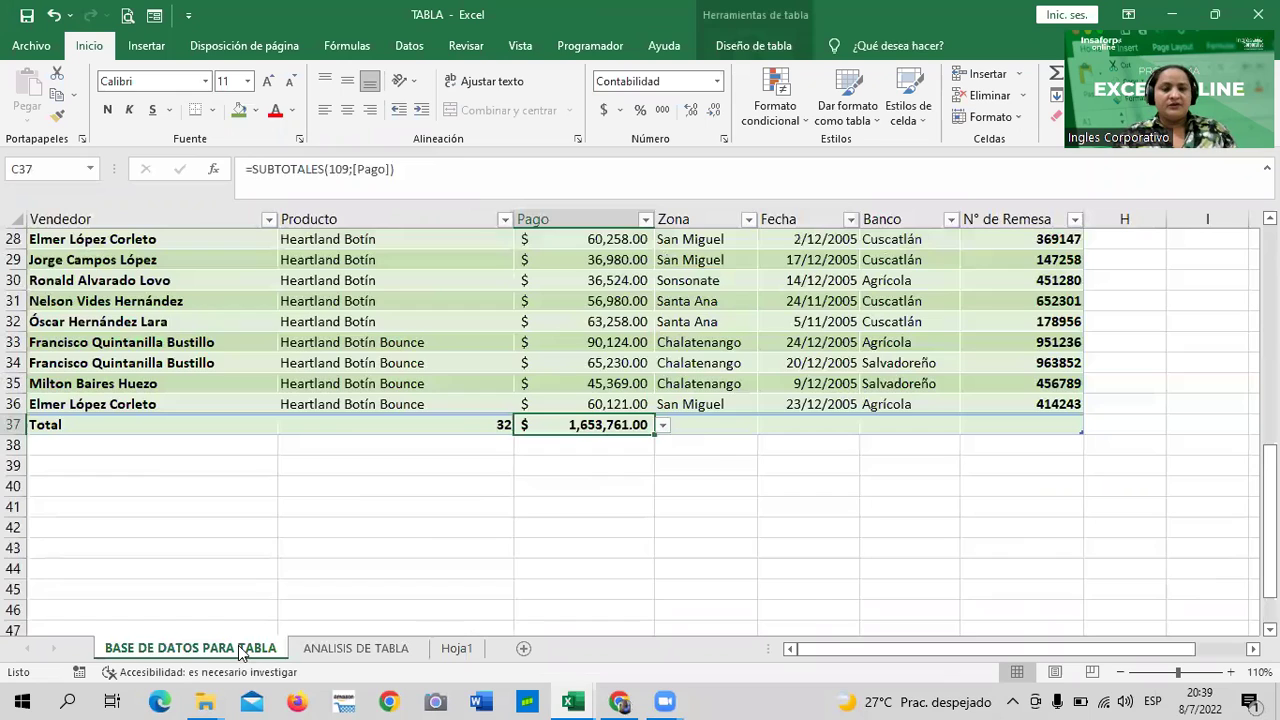
pyautogui.scroll(2, 653, 390)
pyautogui.scroll(3, 653, 390)
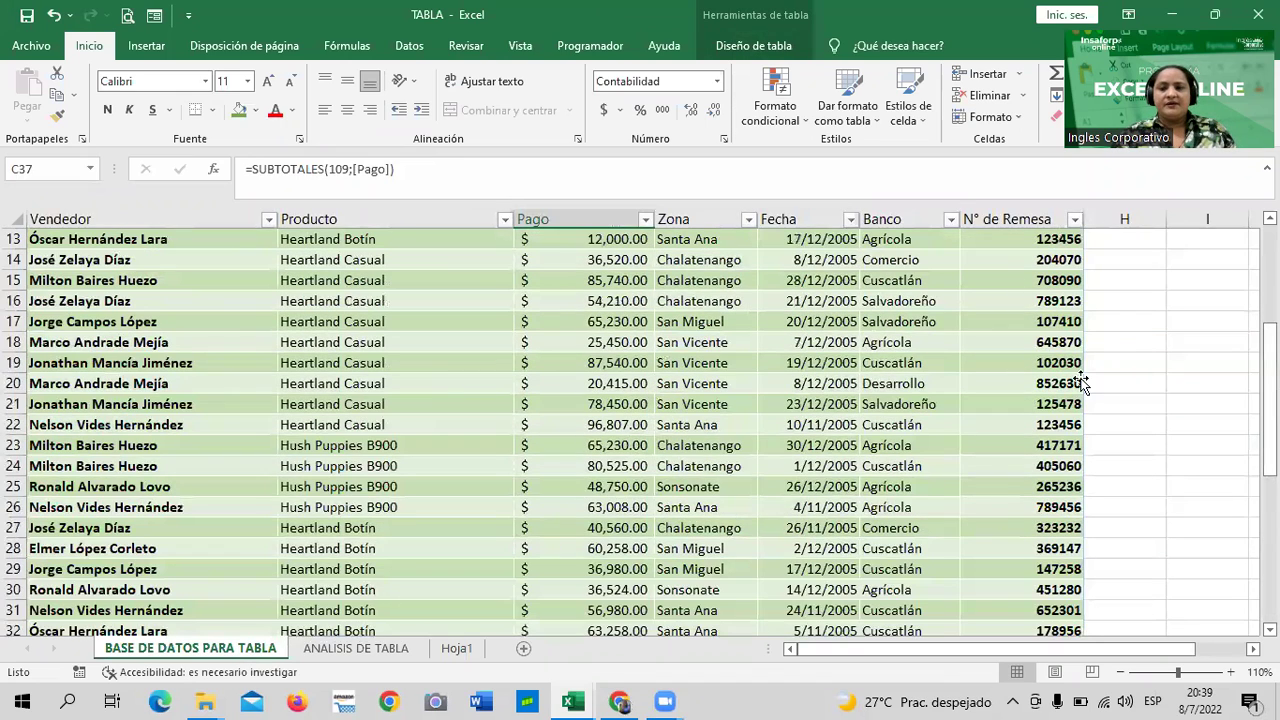
pyautogui.click(1207, 390)
pyautogui.scroll(4, 840, 415)
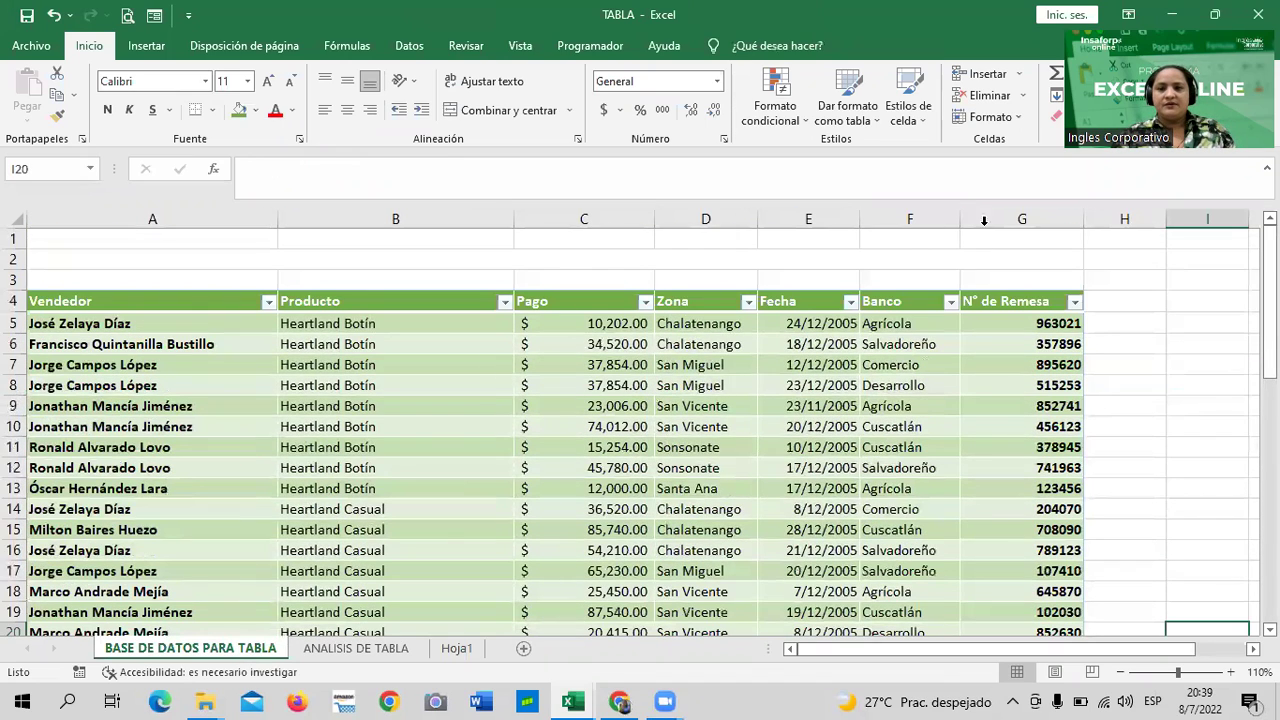
# Uncheck Fila de totales for the sales table in Diseño de tabla.
pyautogui.click(665, 427)
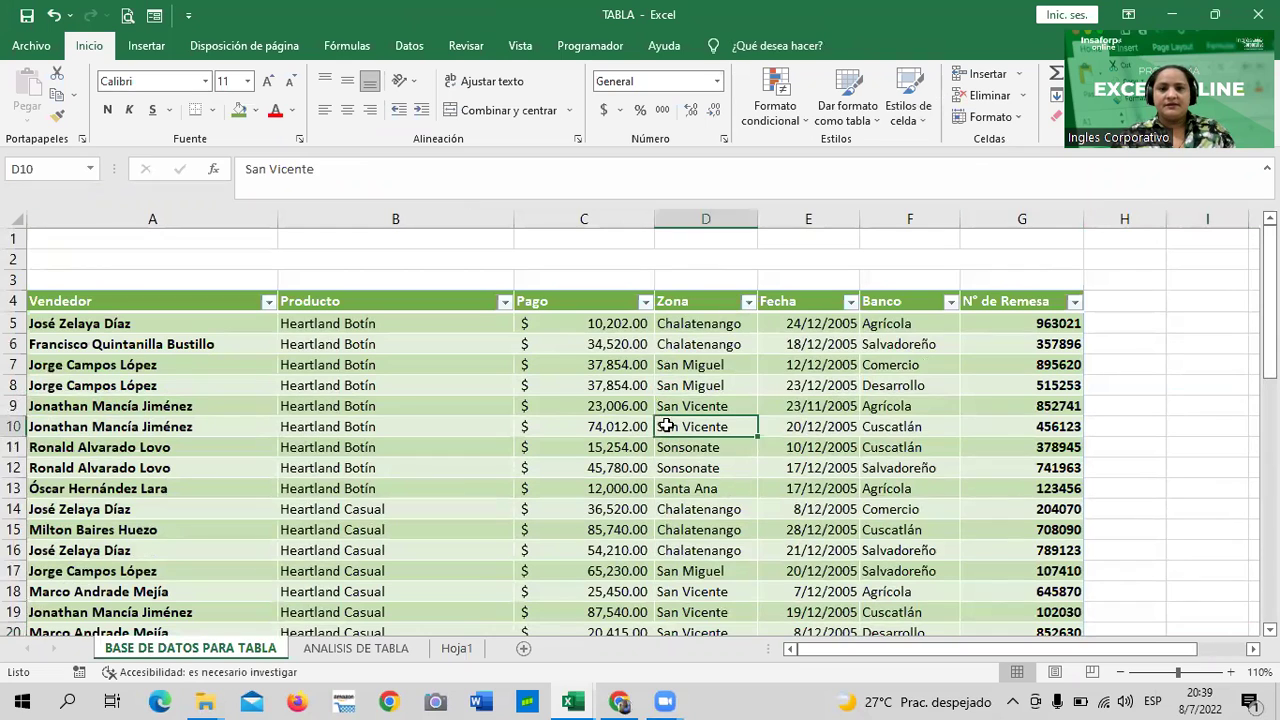
pyautogui.hotkey('alt', 'j')
pyautogui.press('t')
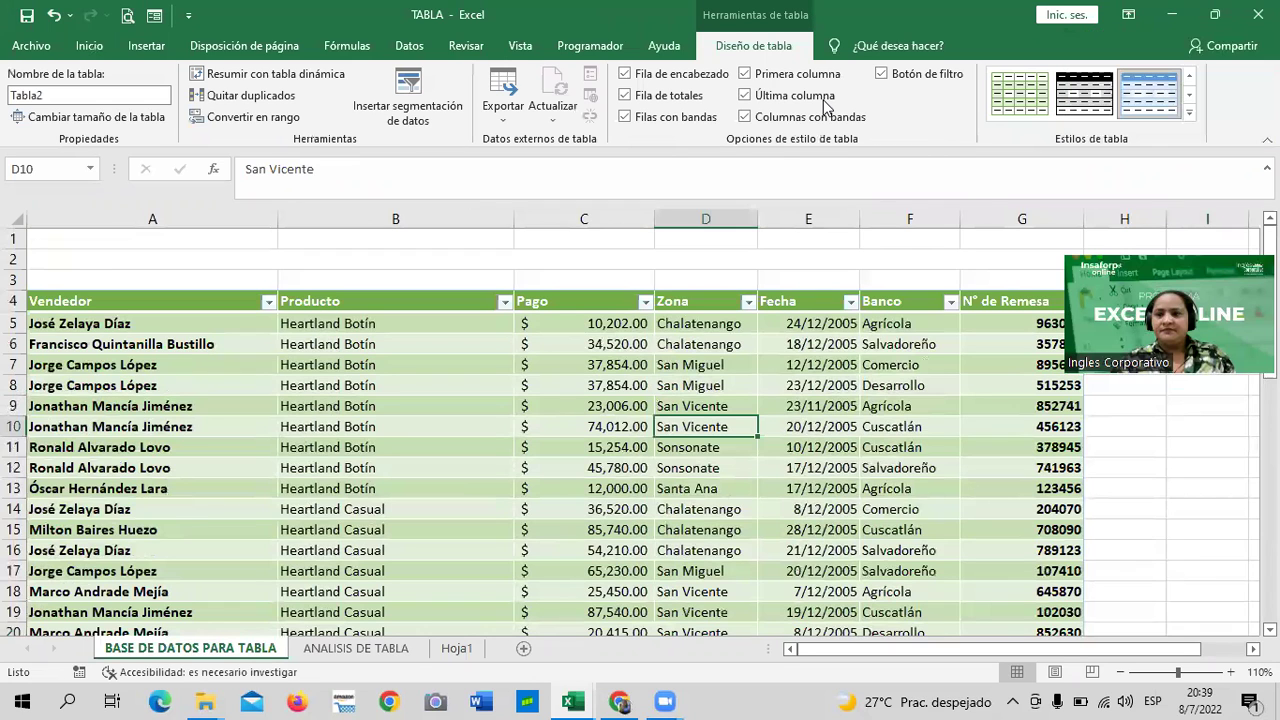
pyautogui.click(1189, 112)
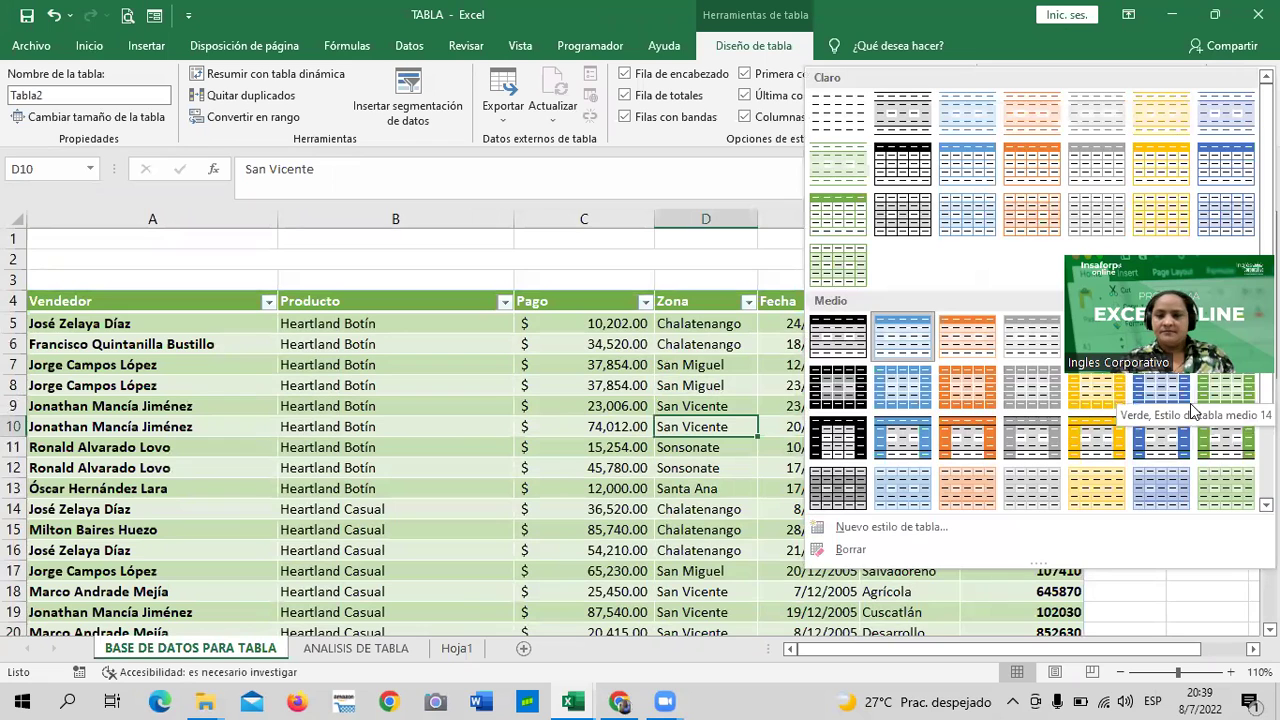
pyautogui.scroll(-3, 1205, 420)
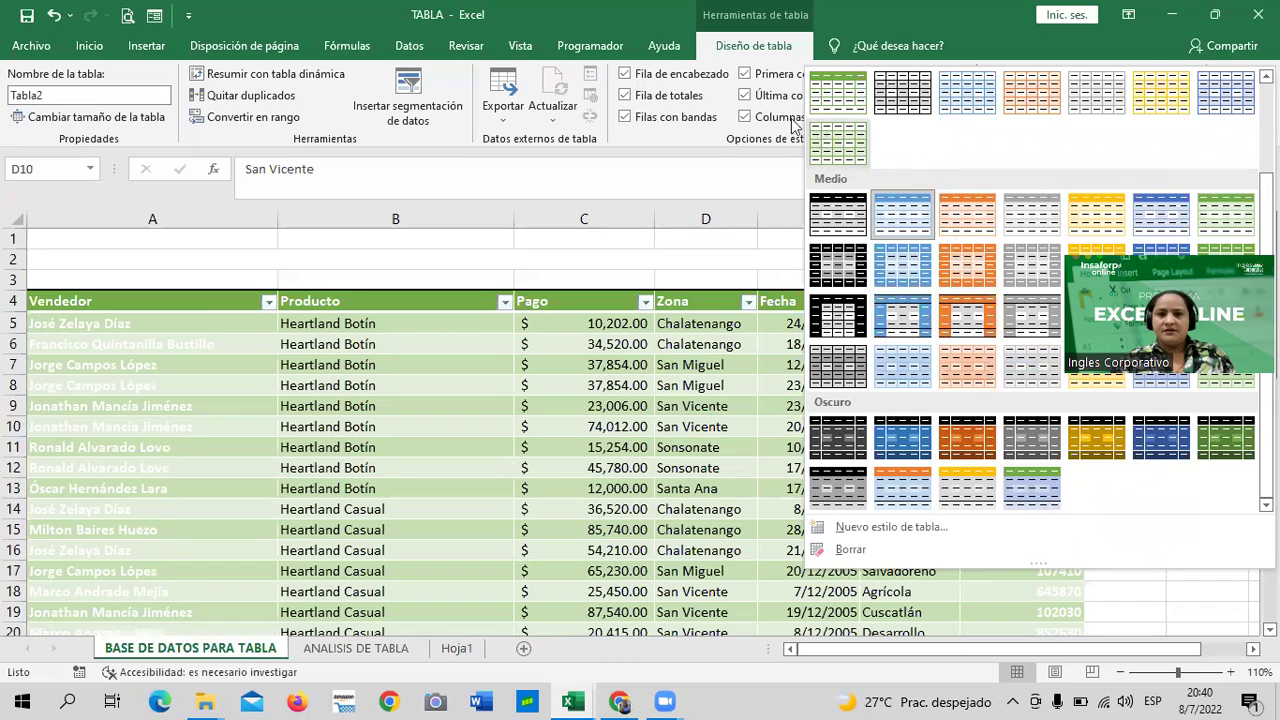
pyautogui.click(626, 96)
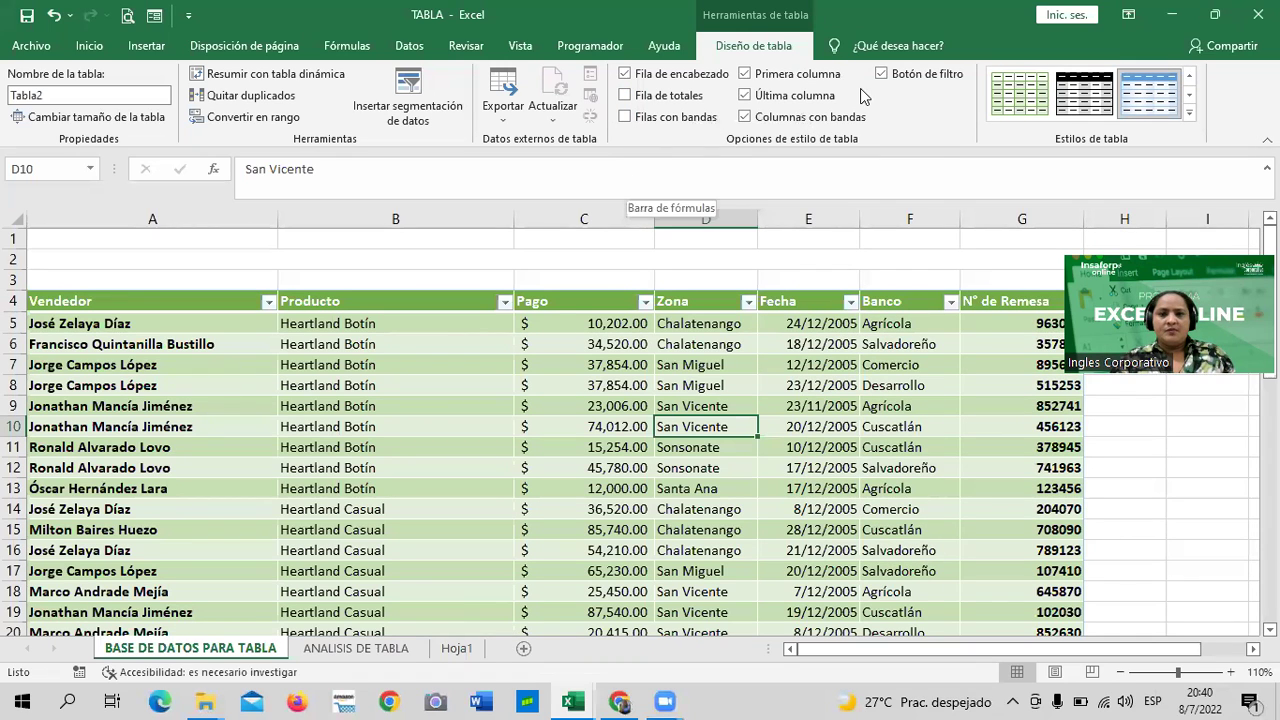
# Apply a green Medio style from the Estilos de tabla gallery.
pyautogui.click(1188, 120)
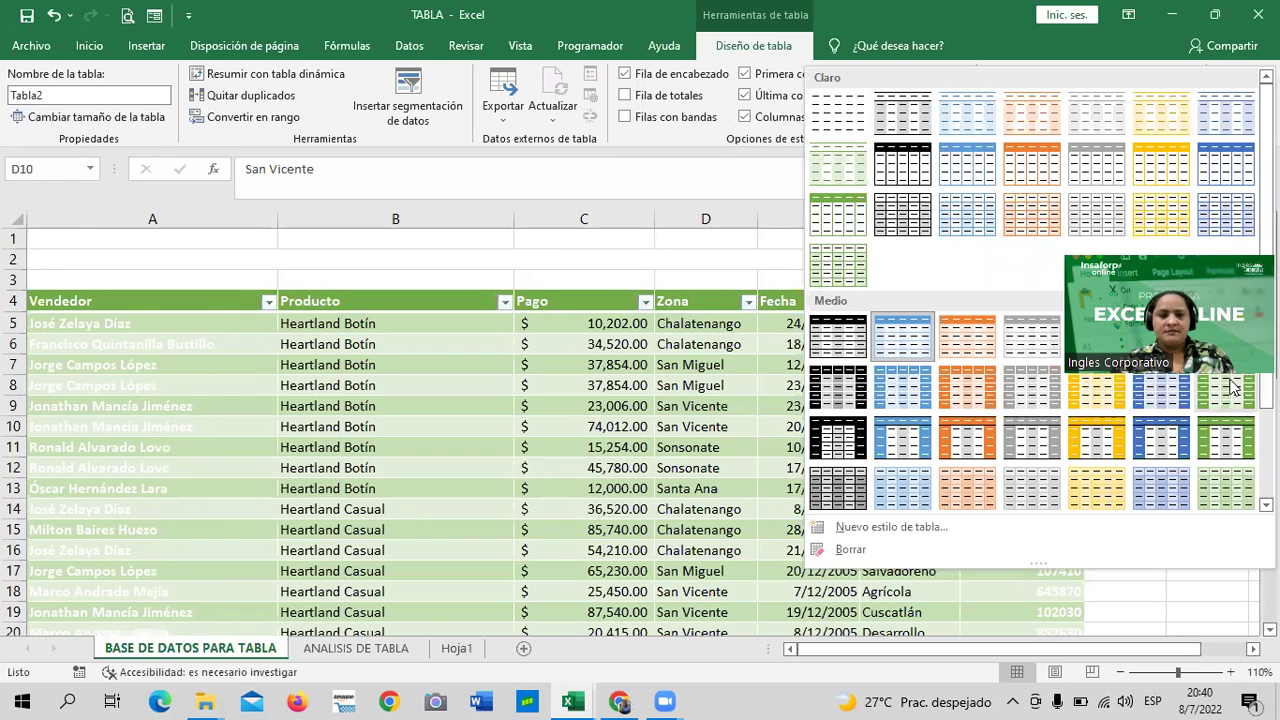
pyautogui.click(1209, 491)
pyautogui.click(1209, 526)
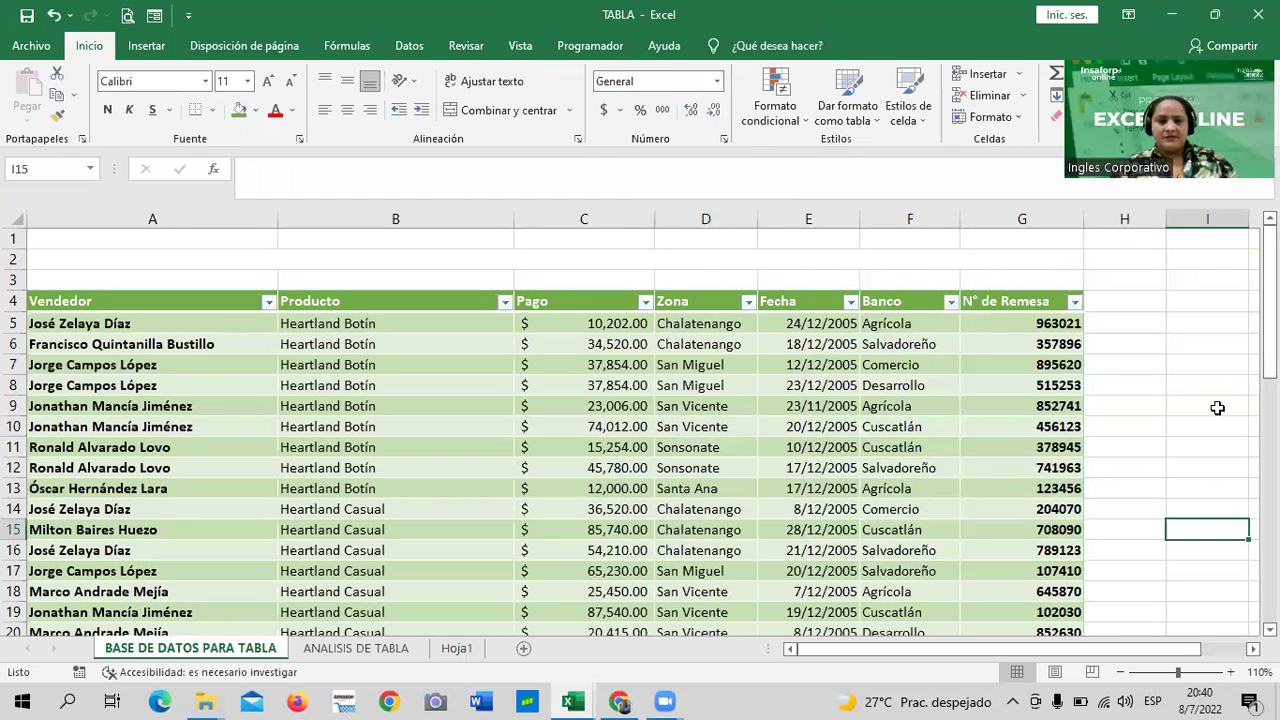
pyautogui.click(345, 650)
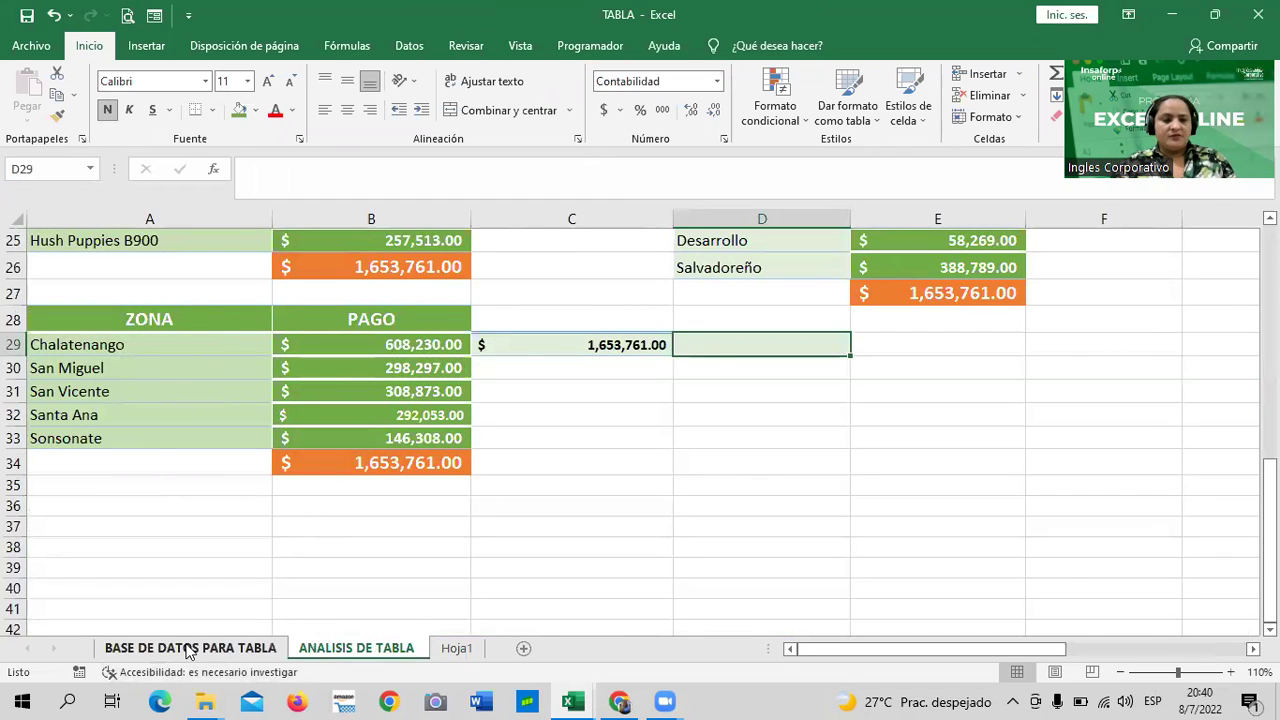
pyautogui.click(190, 650)
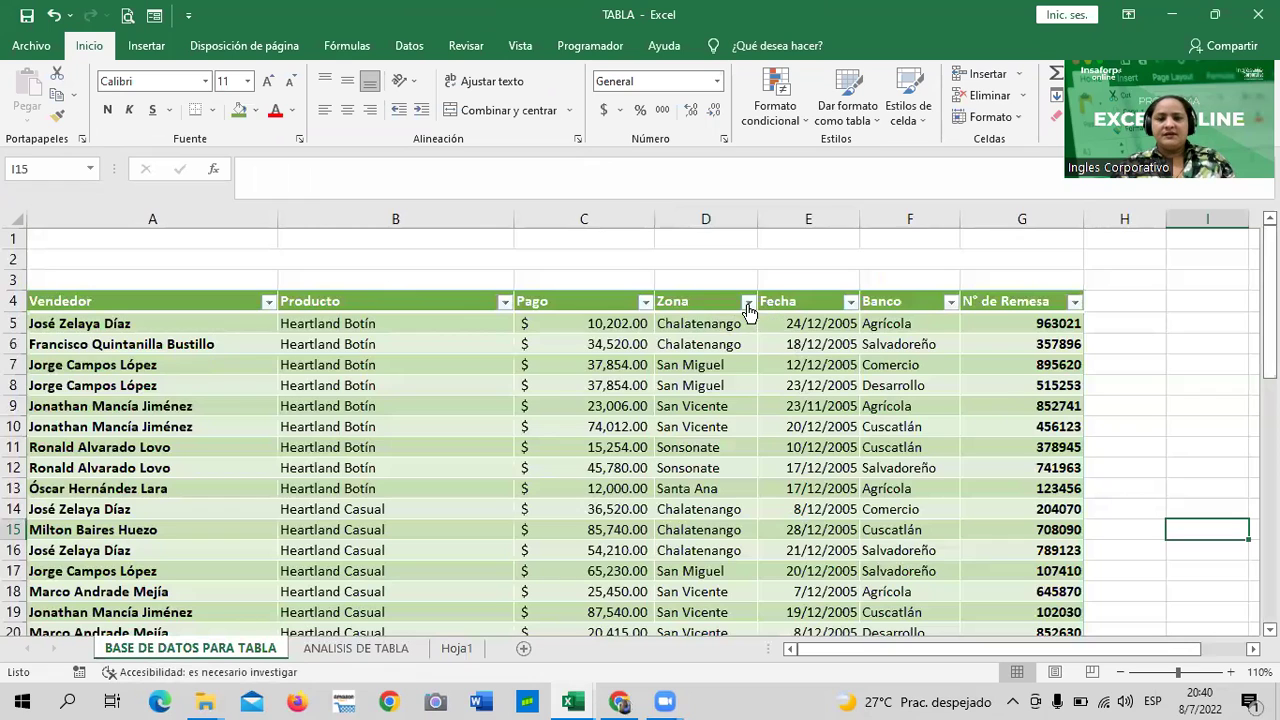
pyautogui.click(748, 301)
pyautogui.click(612, 482)
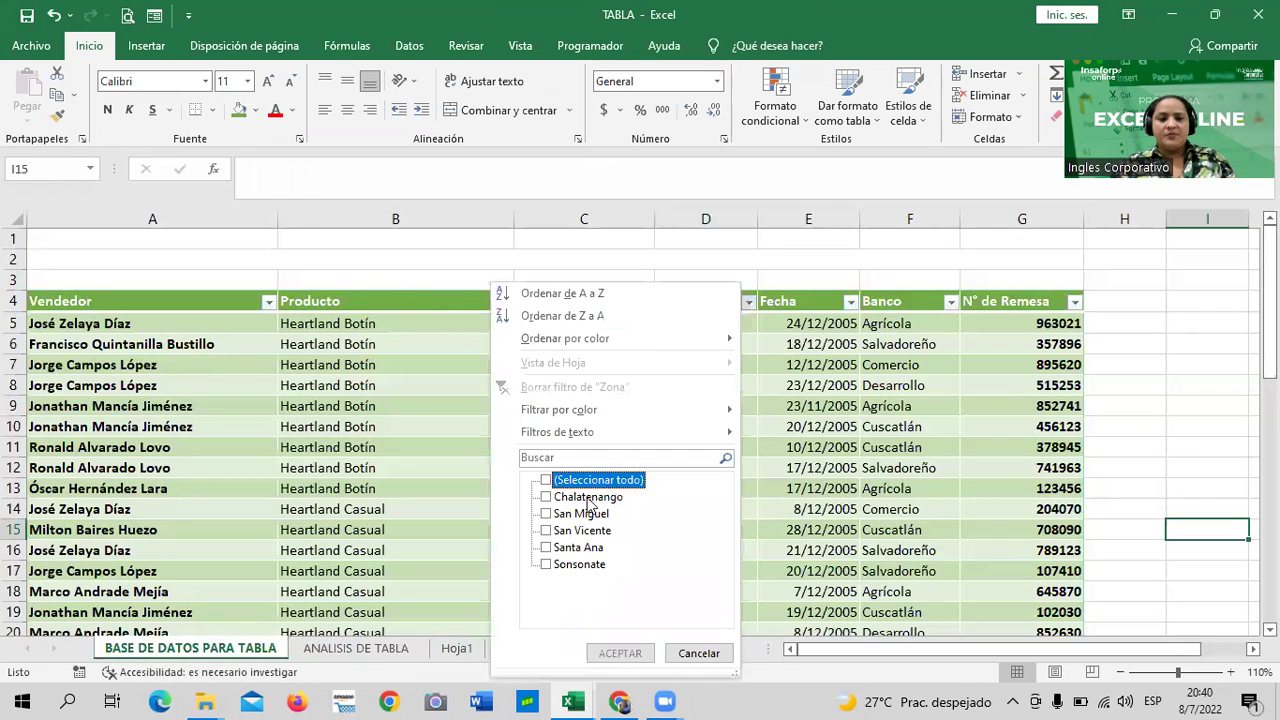
pyautogui.click(554, 497)
pyautogui.click(620, 653)
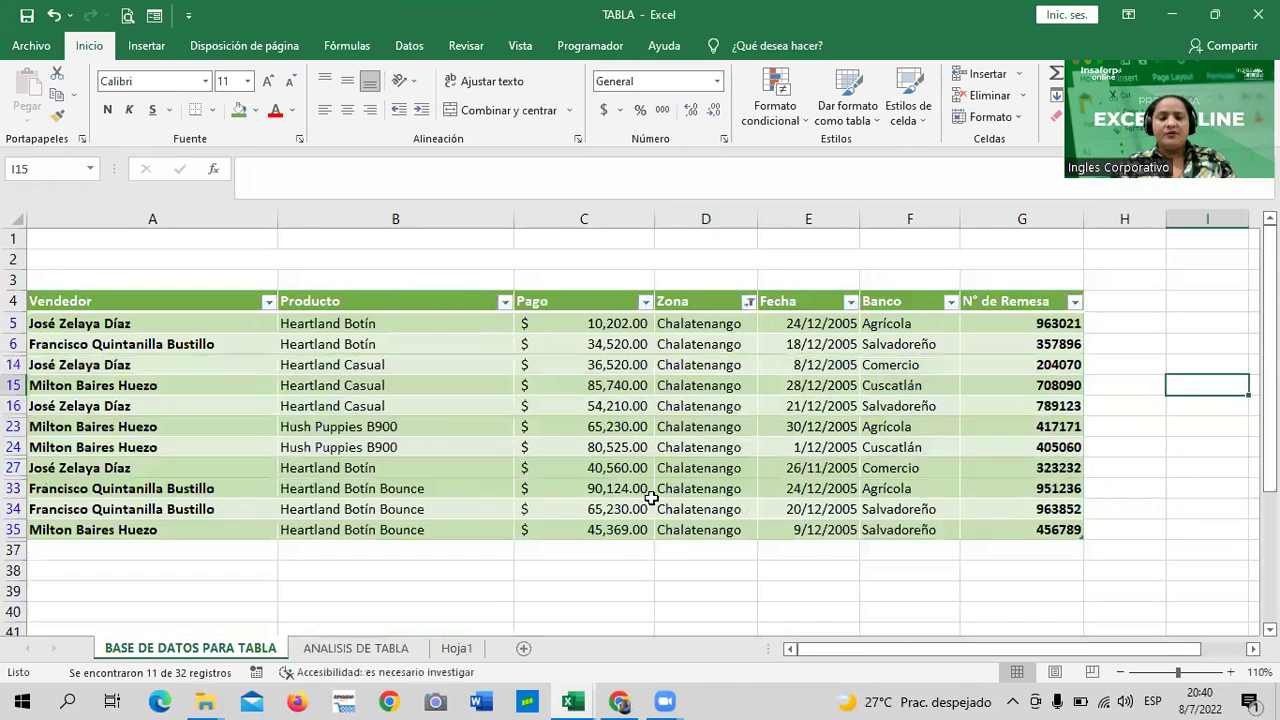
pyautogui.scroll(-1, 658, 513)
pyautogui.scroll(1, 680, 415)
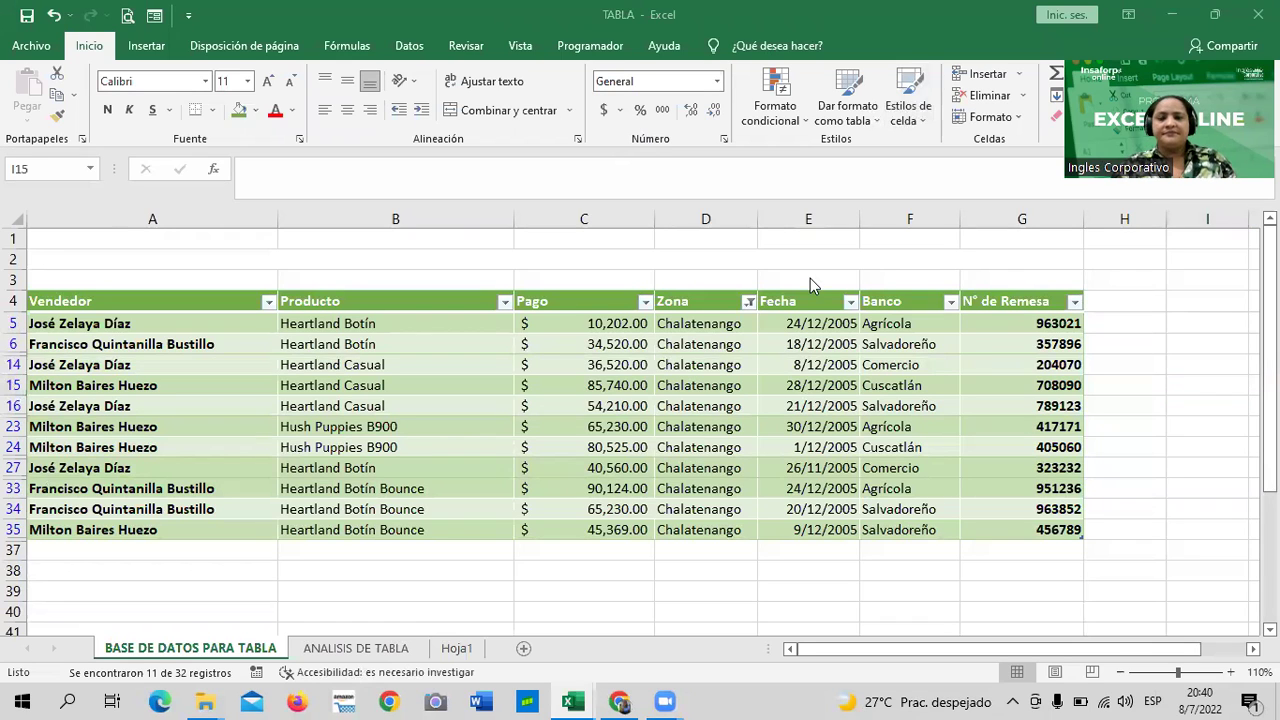
pyautogui.click(730, 489)
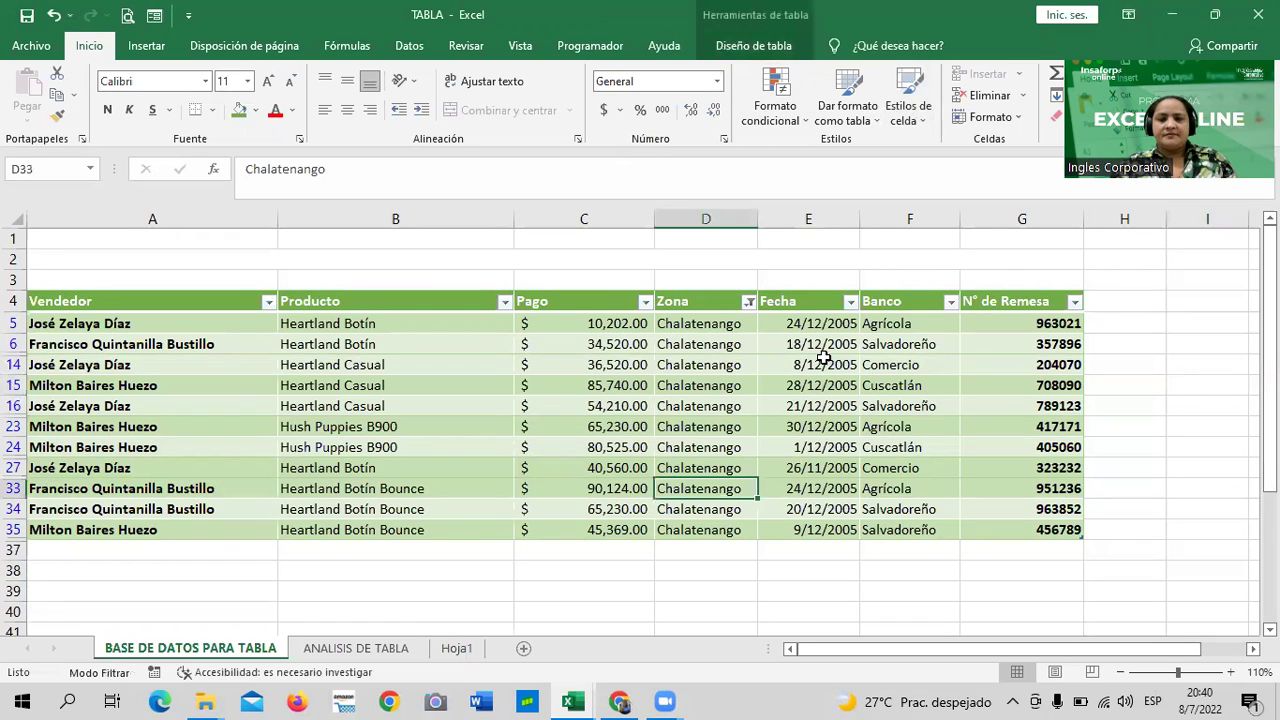
pyautogui.click(748, 302)
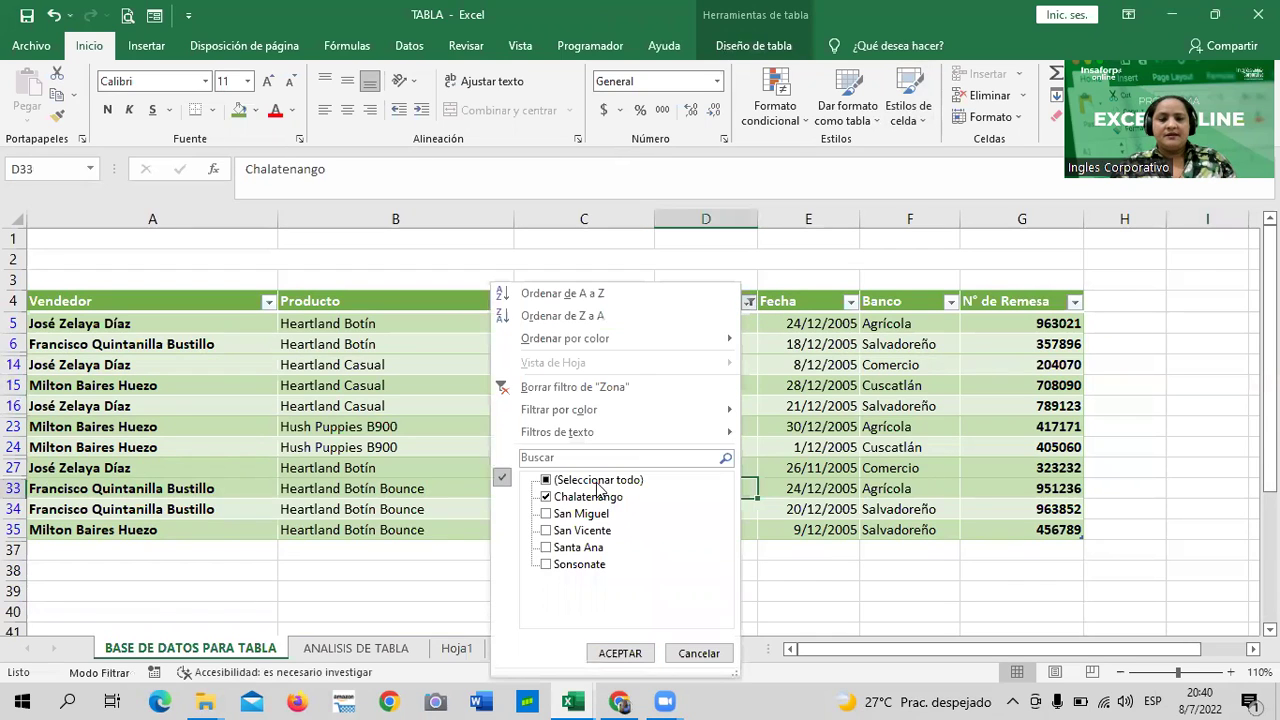
pyautogui.click(620, 653)
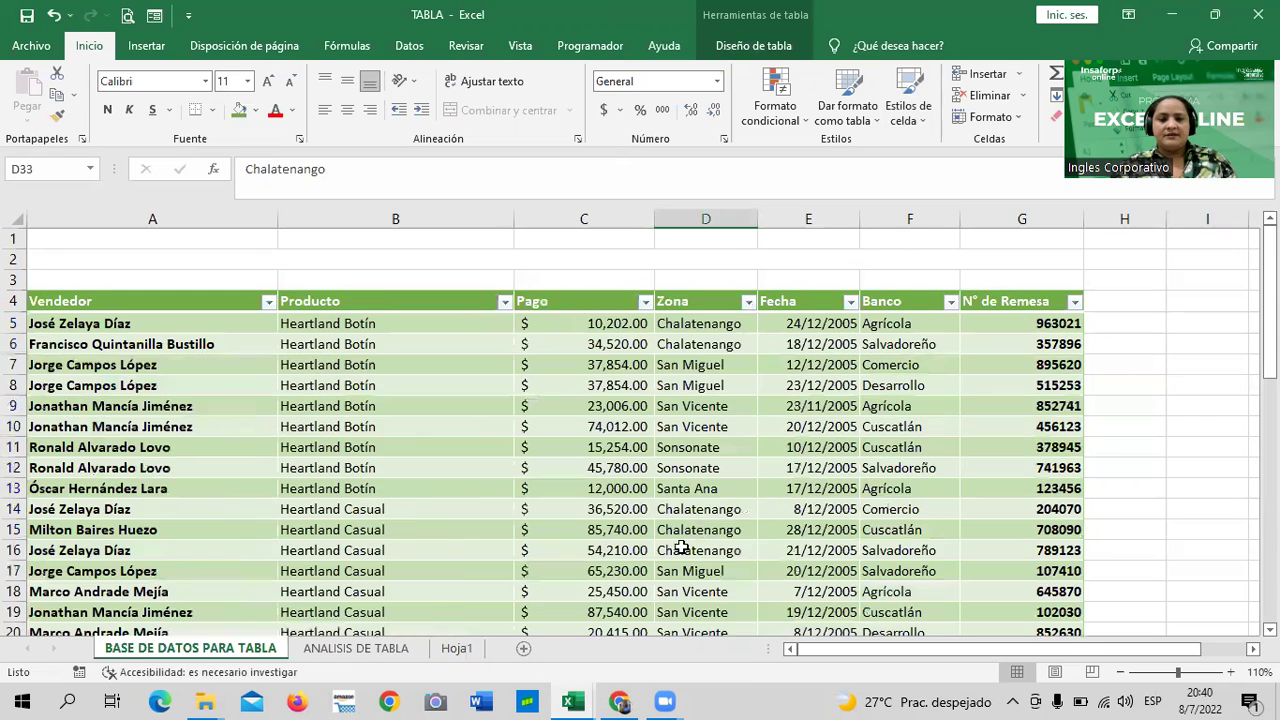
pyautogui.scroll(-5, 748, 484)
pyautogui.scroll(-5, 748, 484)
pyautogui.click(598, 360)
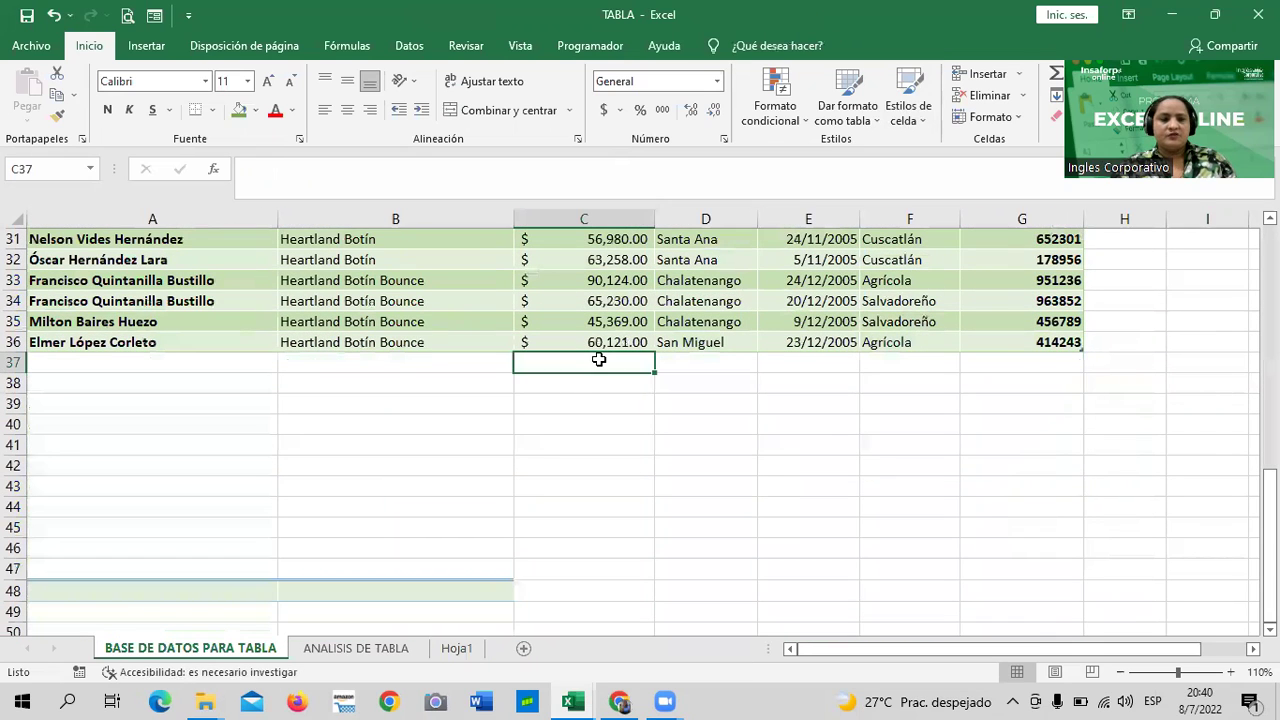
pyautogui.click(888, 278)
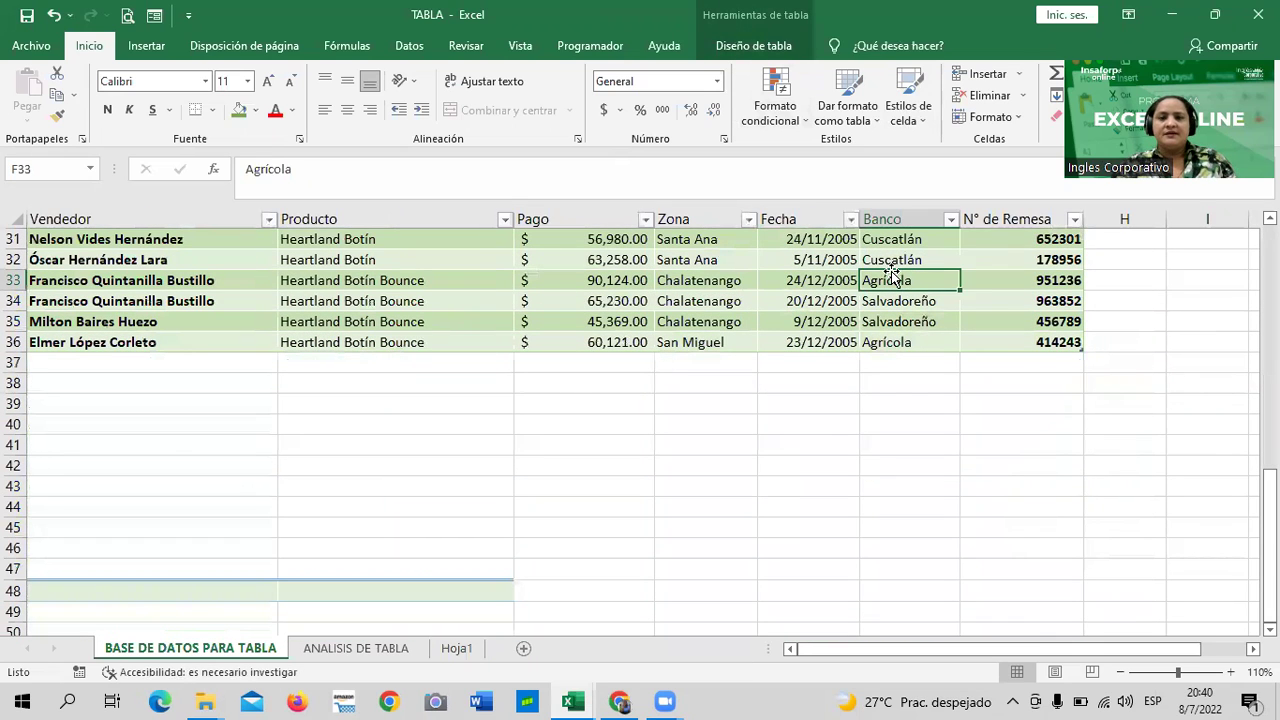
# Turn Fila de totales back on for the sales table.
pyautogui.click(770, 47)
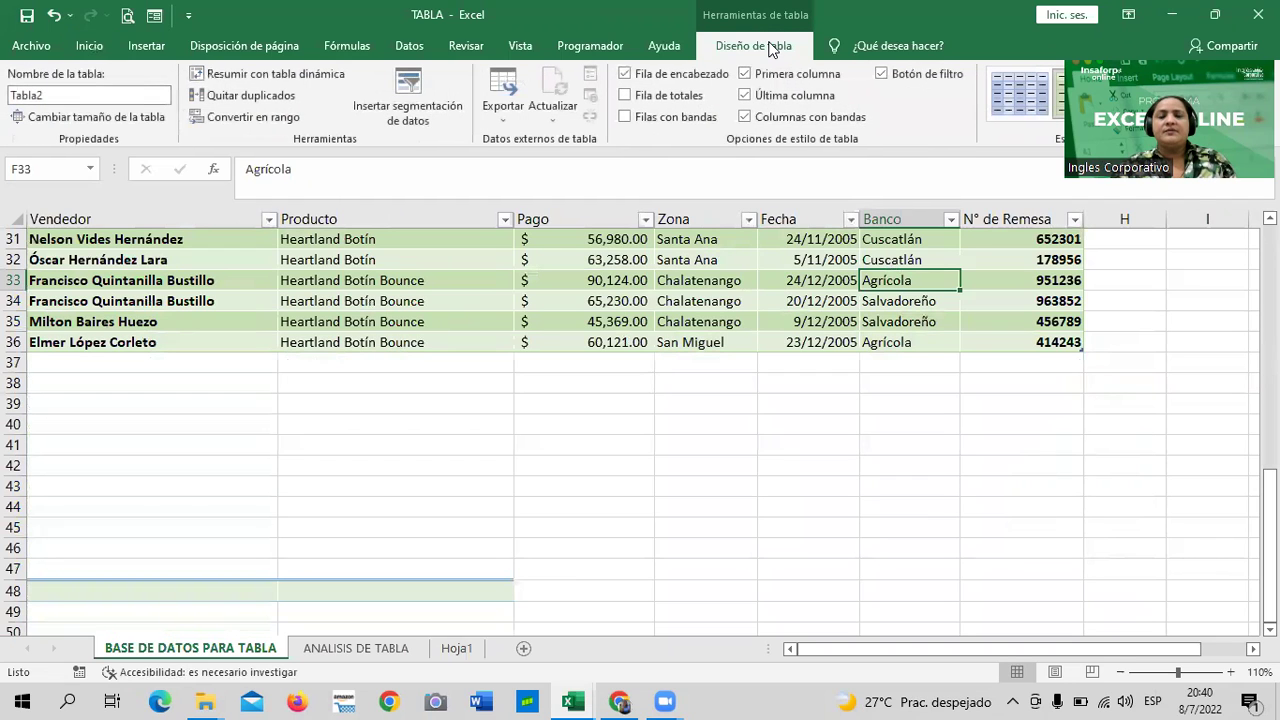
pyautogui.click(626, 94)
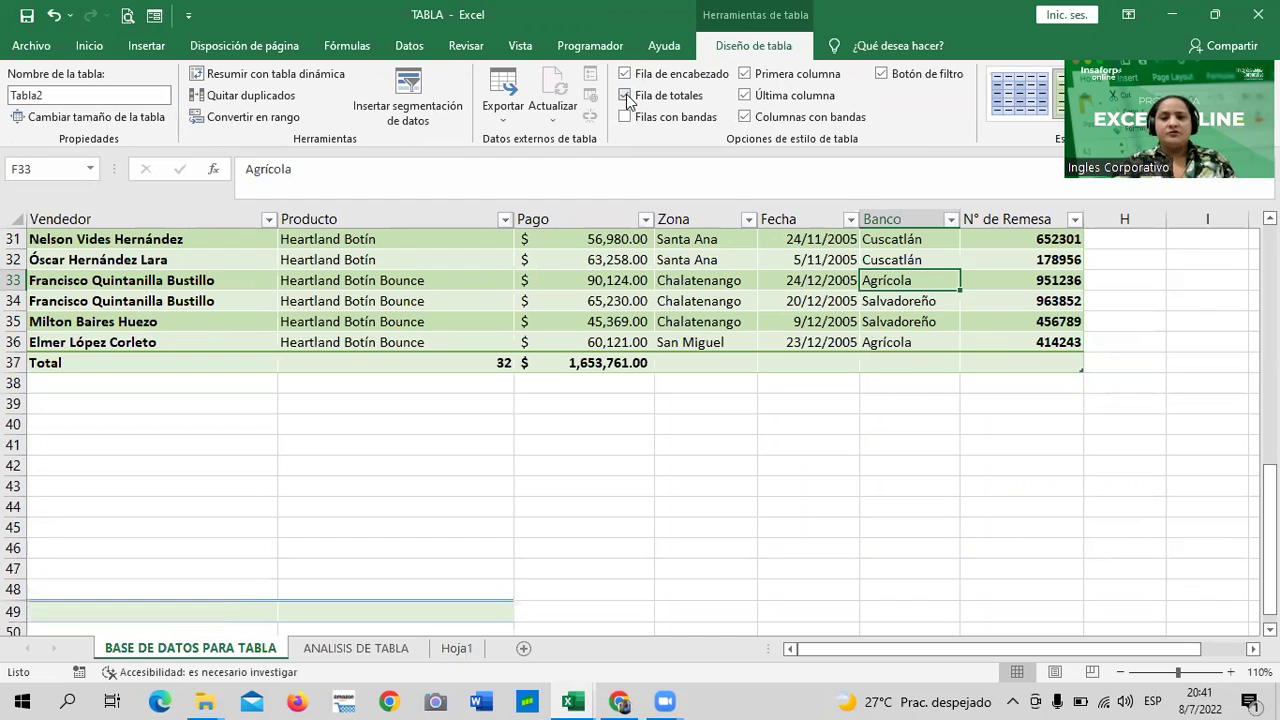
pyautogui.scroll(2, 727, 478)
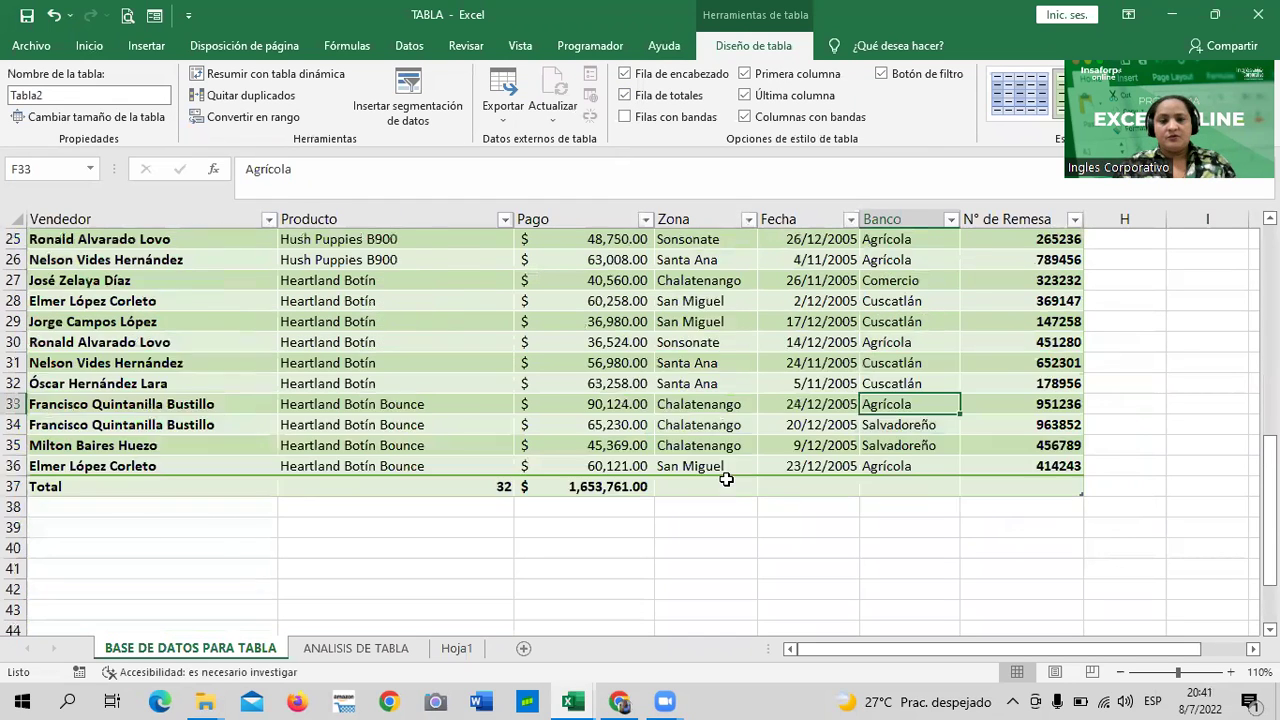
pyautogui.scroll(1, 727, 478)
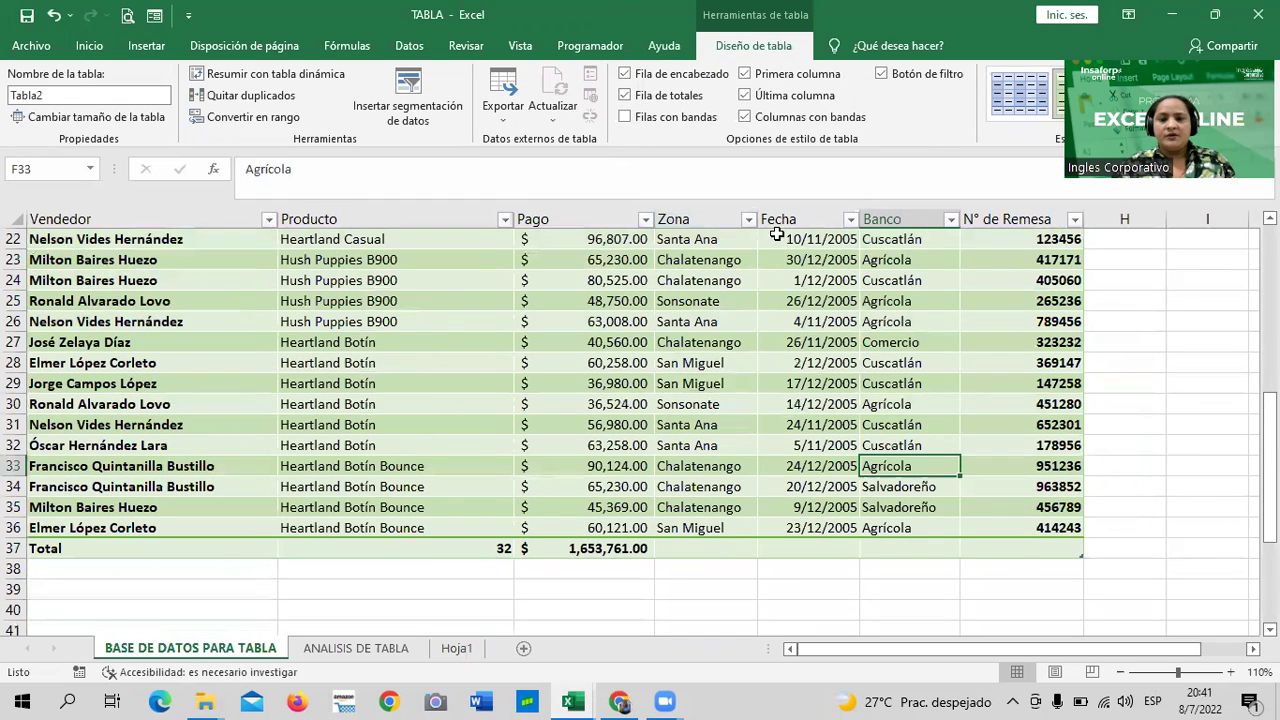
# Filter Zona to Chalatenango and select the resulting 608,230.00 Pago total.
pyautogui.click(749, 221)
pyautogui.click(612, 427)
pyautogui.click(605, 443)
pyautogui.click(640, 600)
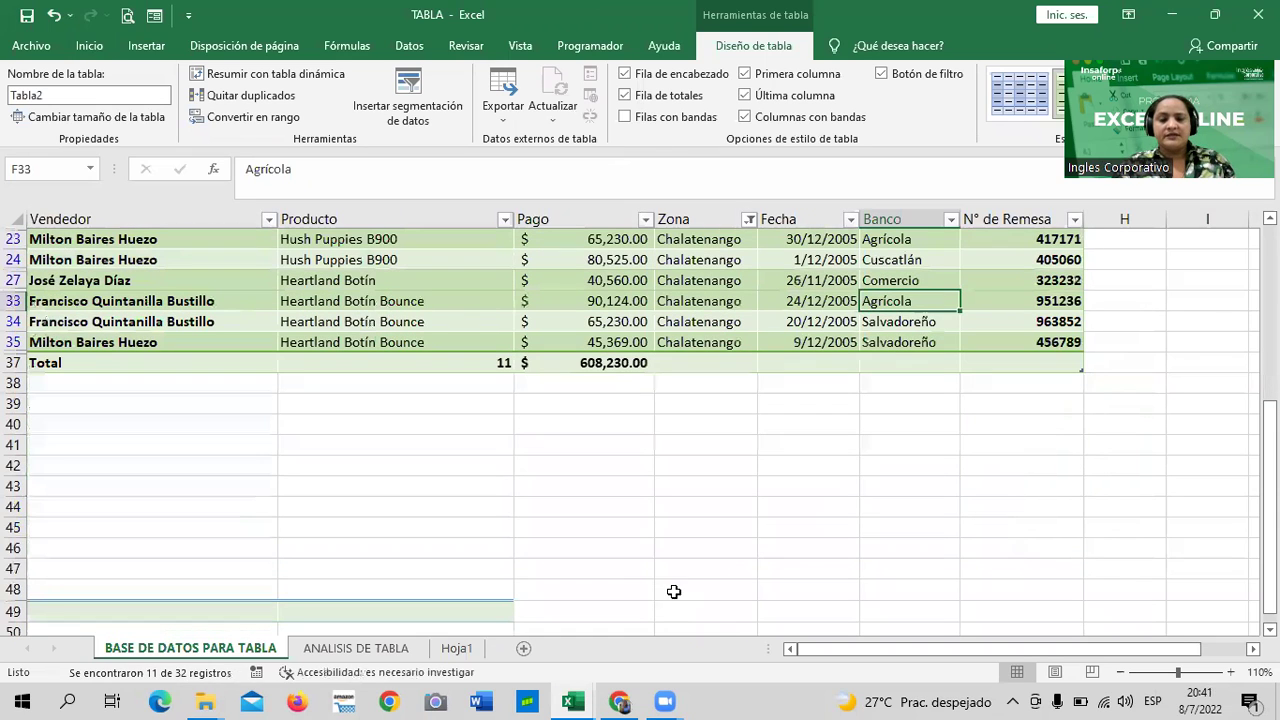
pyautogui.click(734, 528)
pyautogui.click(600, 363)
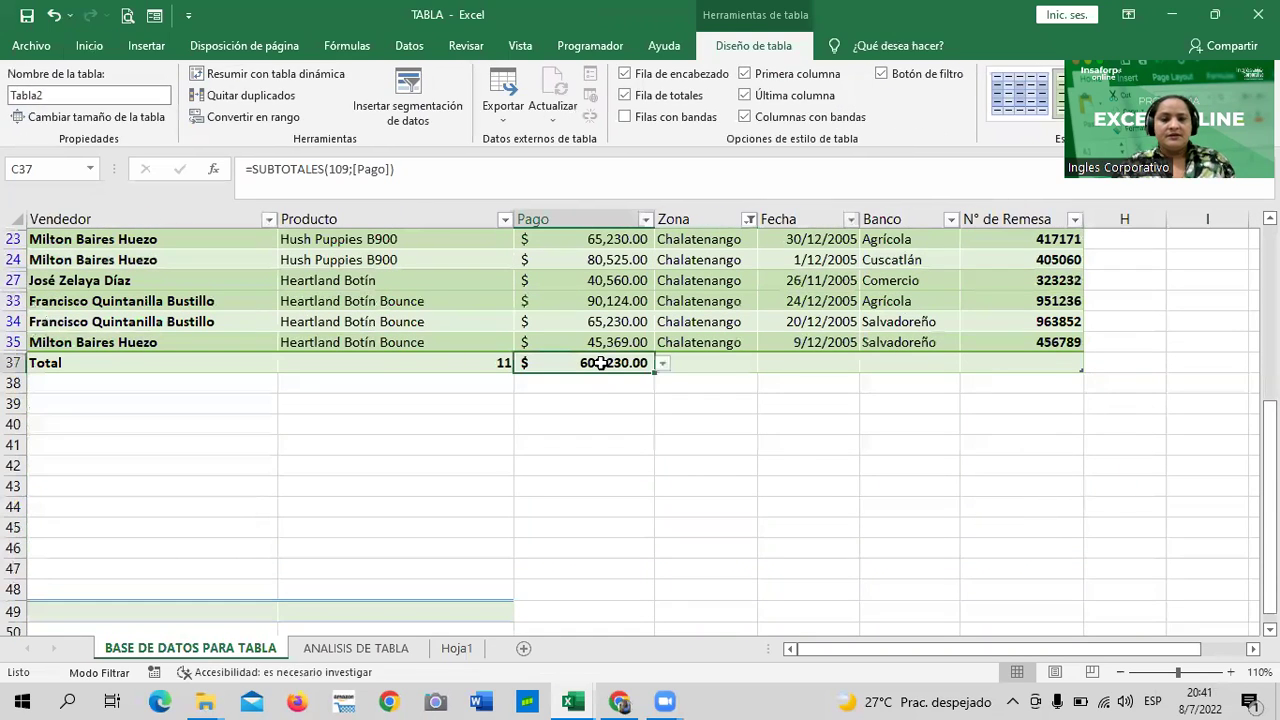
pyautogui.rightClick(605, 368)
# Copy the $608,230.00 total from C37 into C31 on ANALISIS DE TABLA using Formato de valores y origen.
pyautogui.click(686, 245)
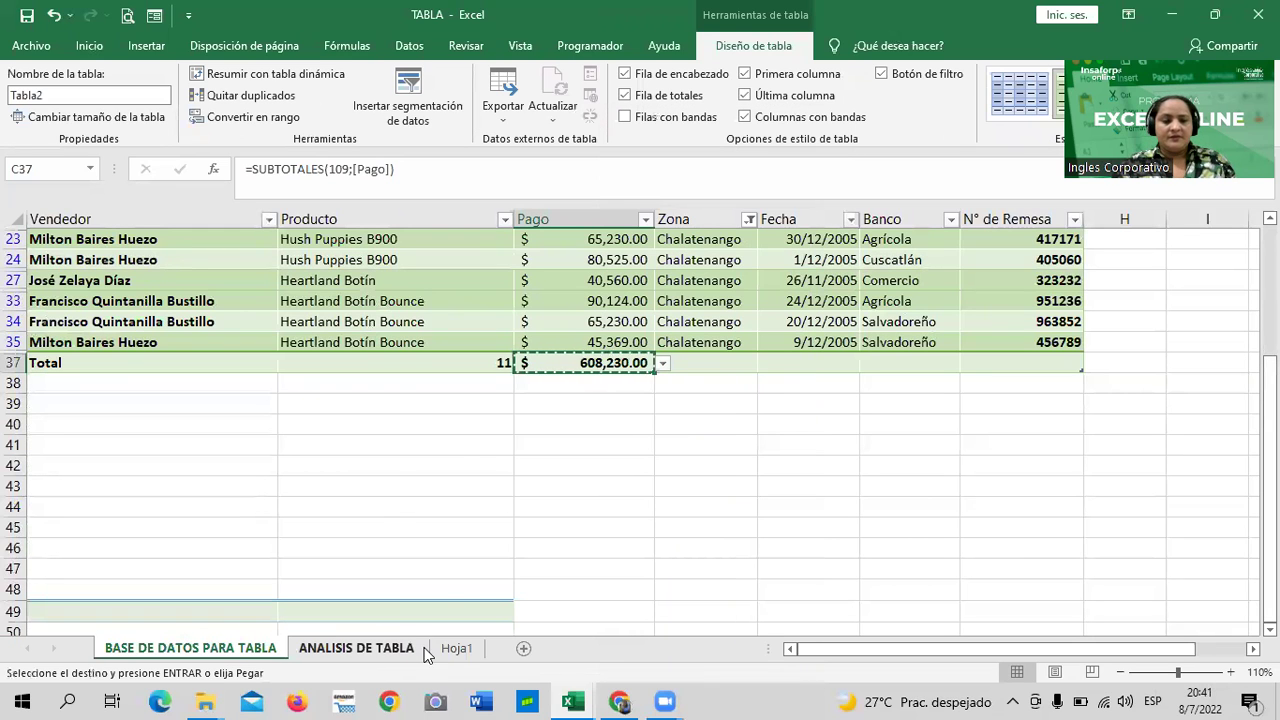
pyautogui.click(383, 651)
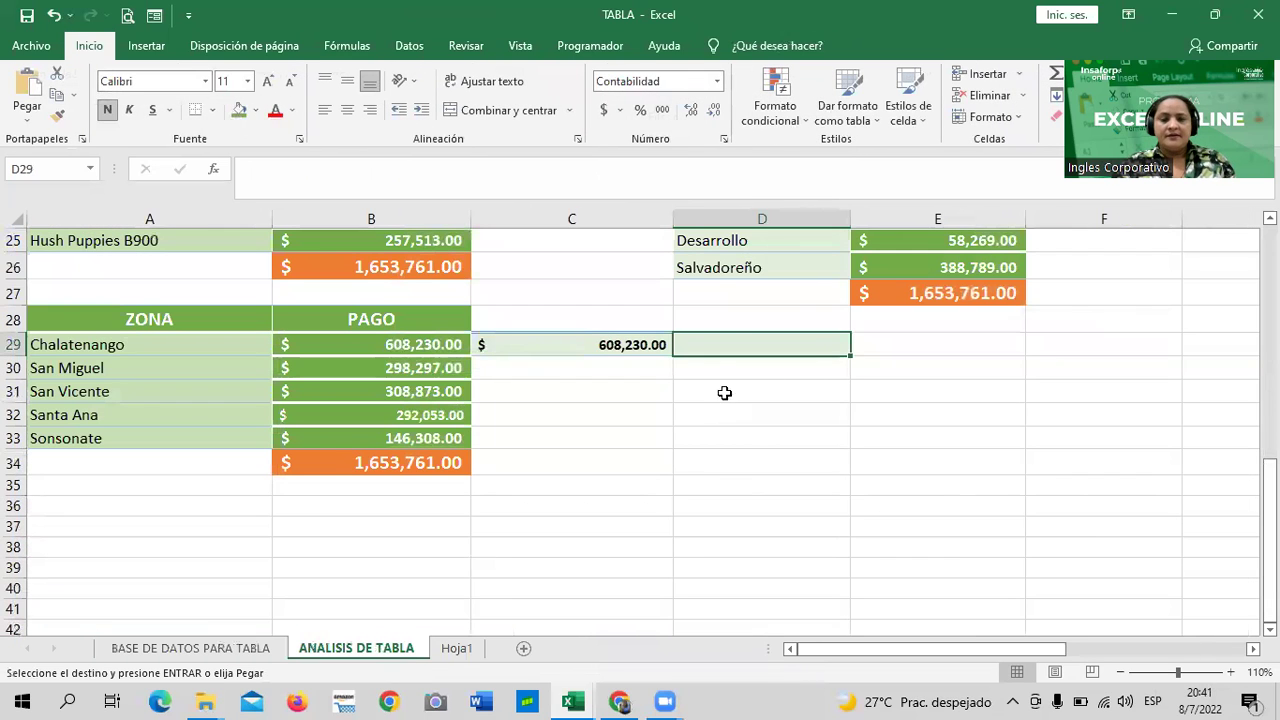
pyautogui.click(578, 382)
pyautogui.rightClick(570, 395)
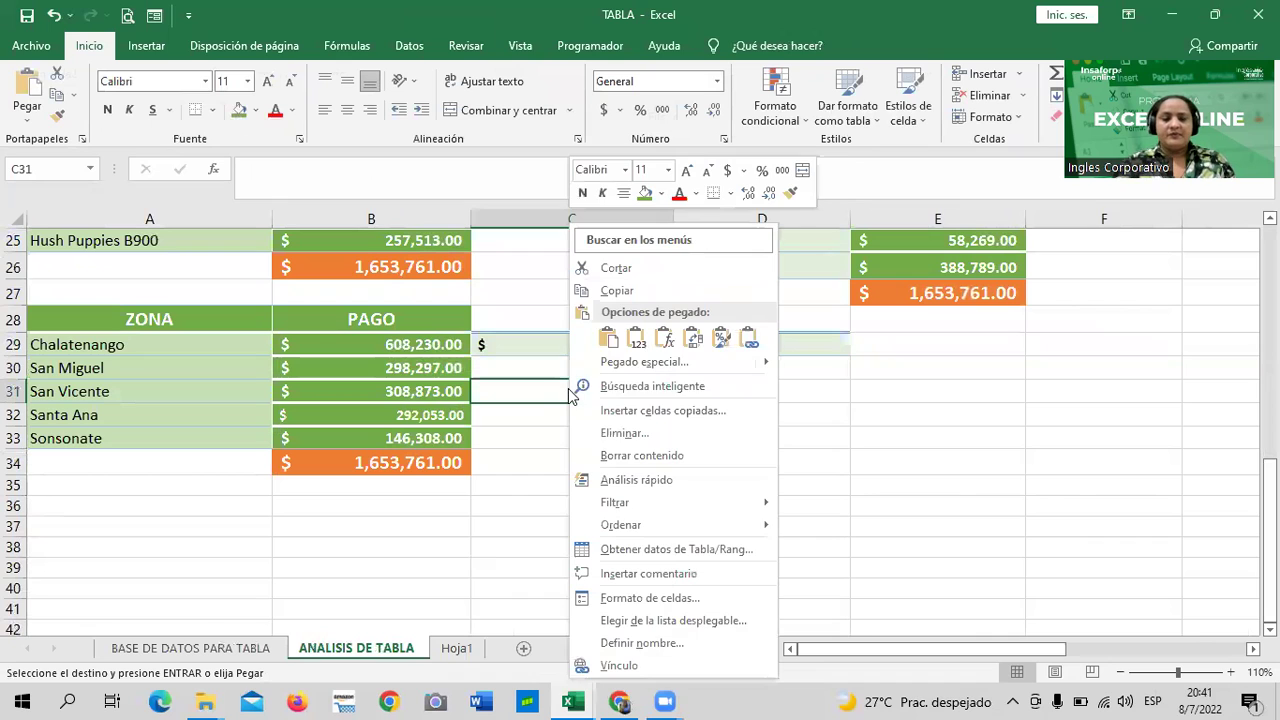
pyautogui.moveTo(644, 362)
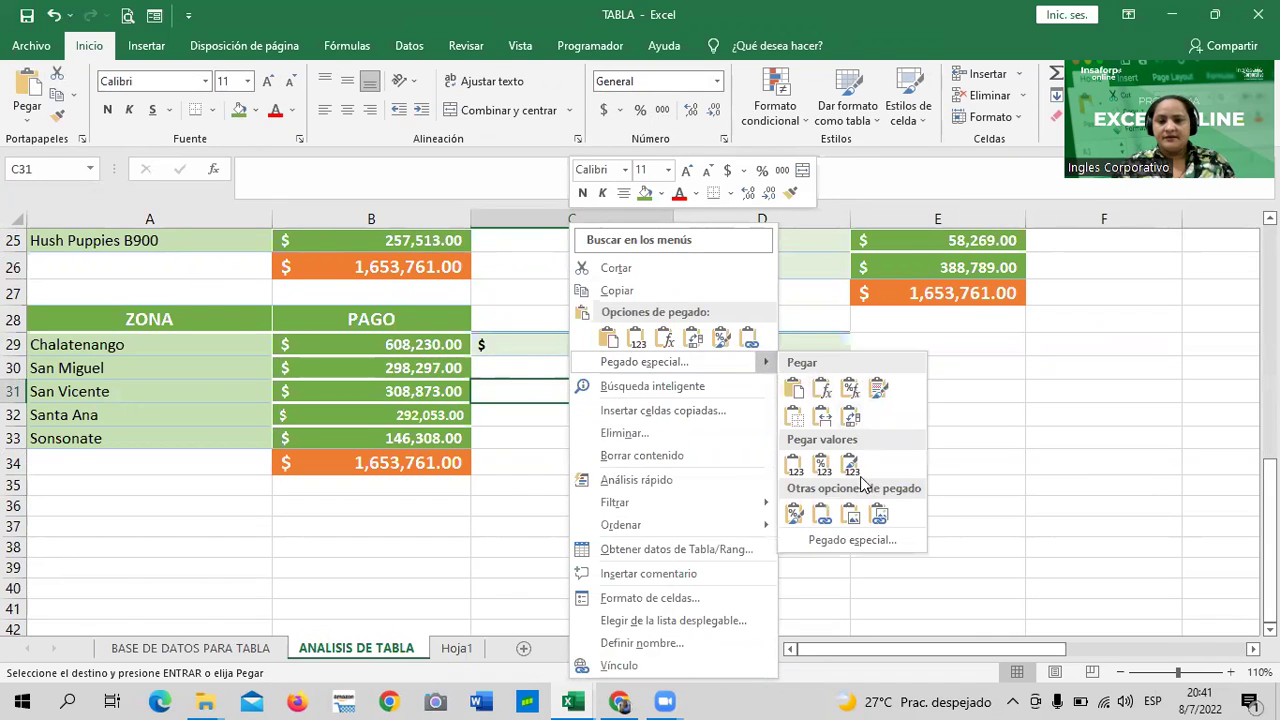
pyautogui.click(849, 468)
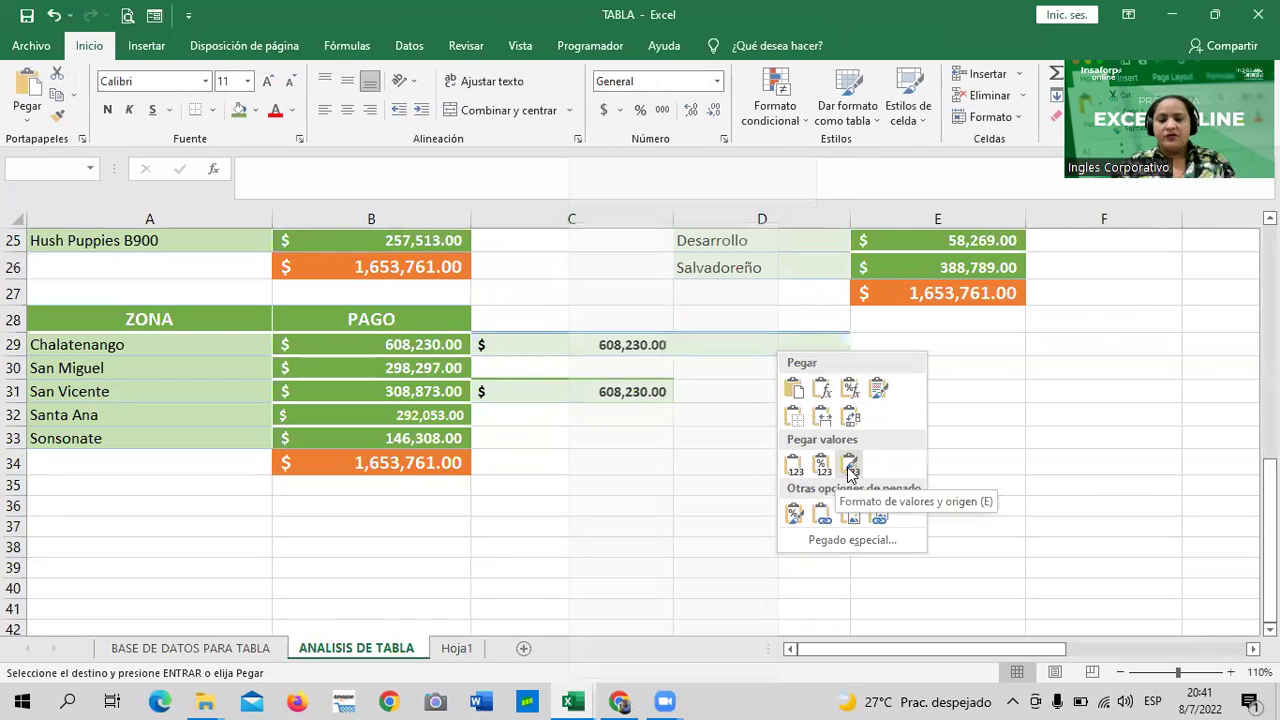
pyautogui.click(848, 485)
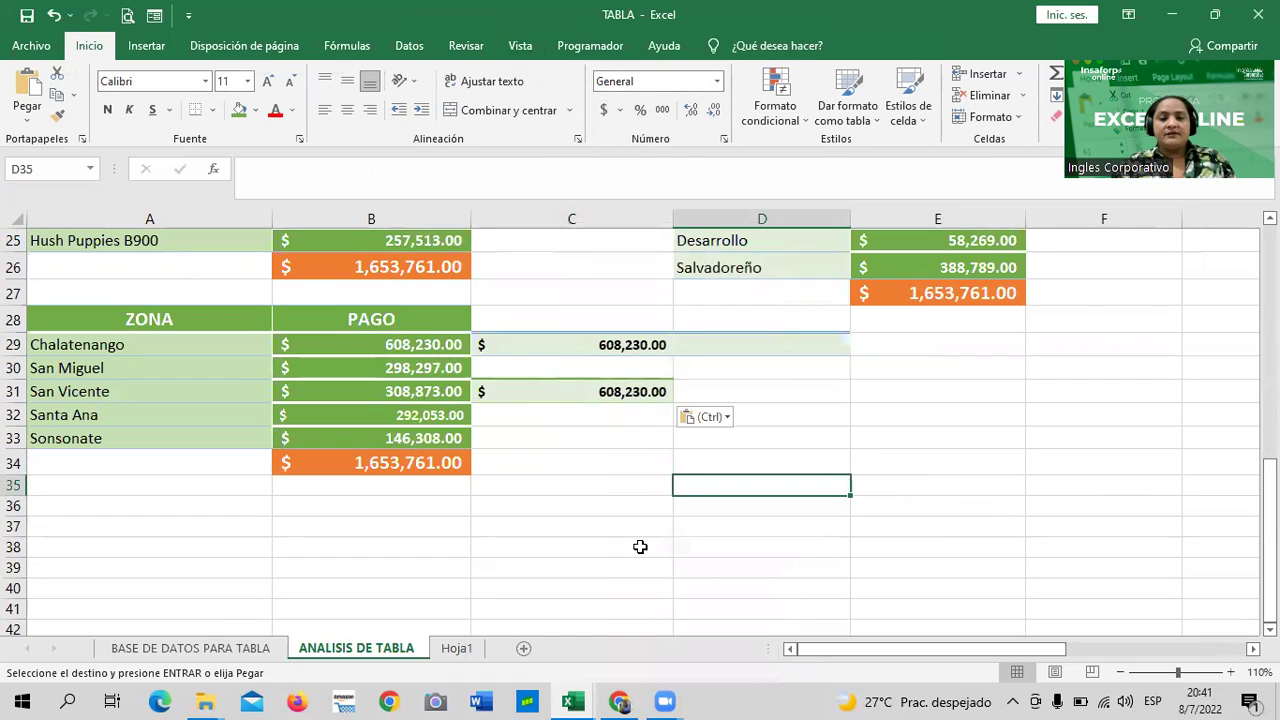
# Cancel the copy and clear the Zona filter with (Seleccionar todo) so all rows show.
pyautogui.click(190, 648)
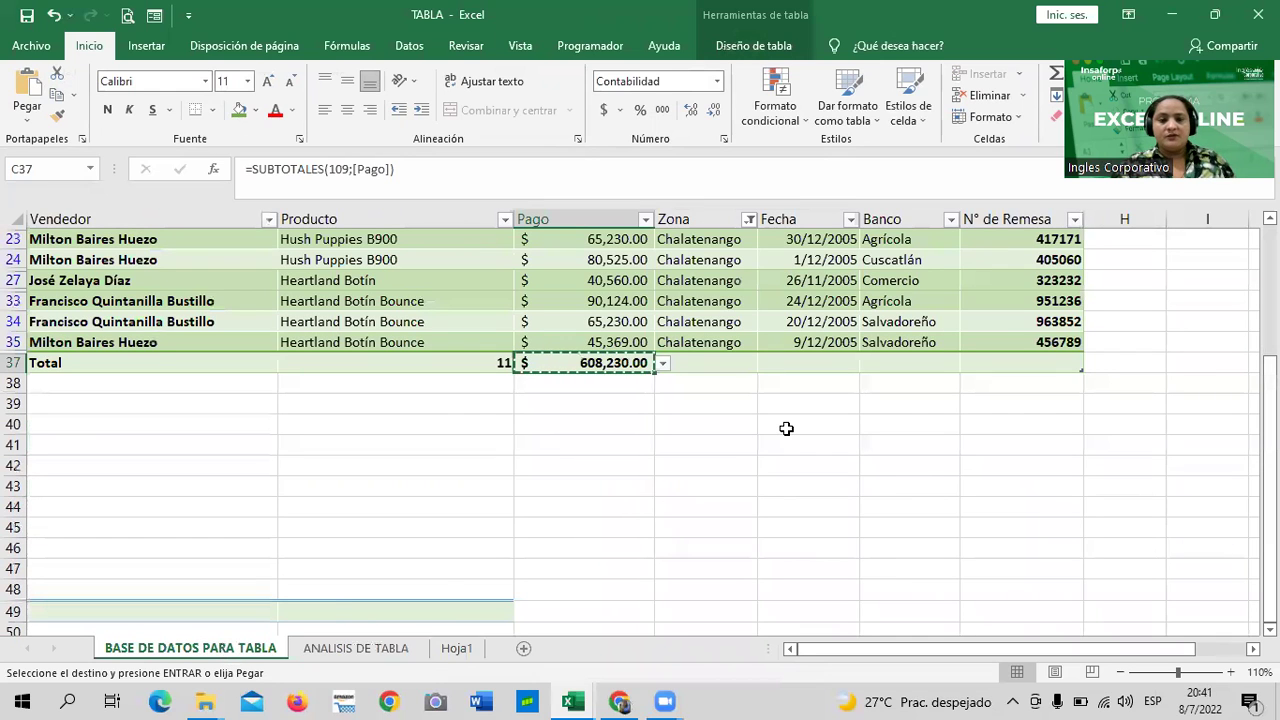
pyautogui.press('Escape')
pyautogui.scroll(2, 731, 488)
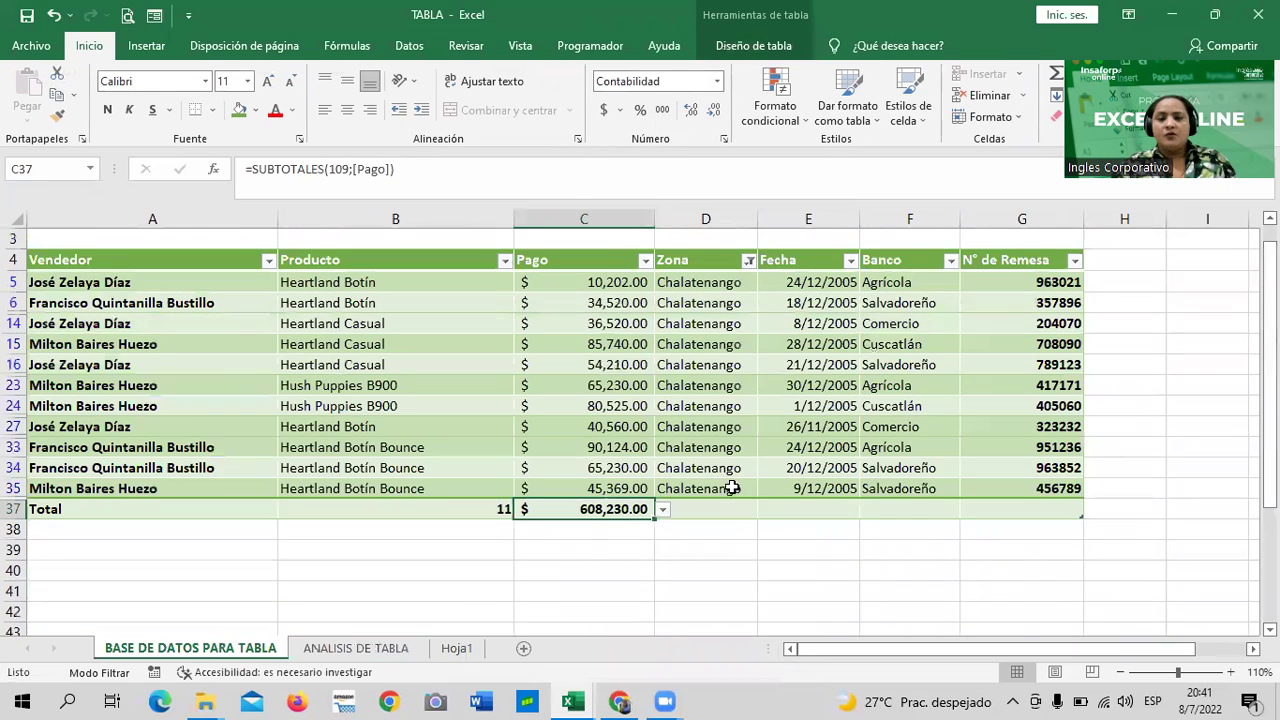
pyautogui.scroll(1, 737, 486)
pyautogui.click(748, 301)
pyautogui.click(597, 480)
pyautogui.click(619, 653)
pyautogui.scroll(-4, 737, 514)
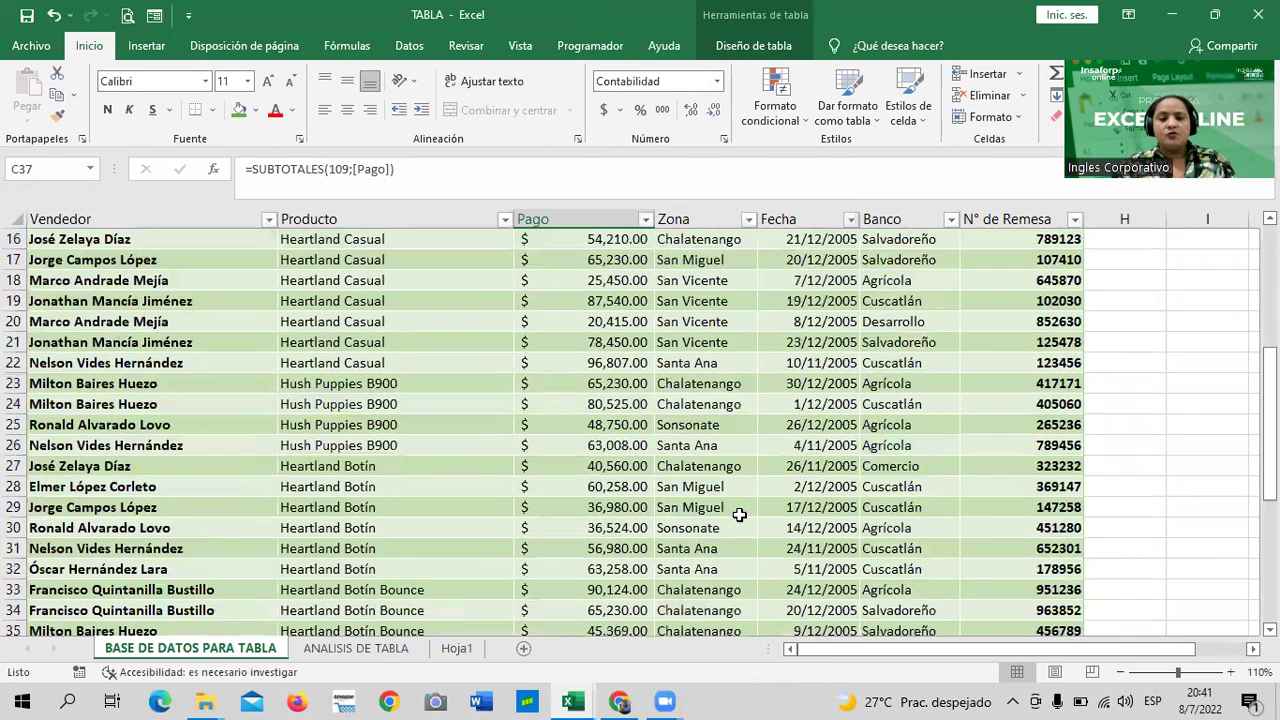
pyautogui.scroll(-5, 720, 520)
pyautogui.click(711, 524)
# On ANALISIS DE TABLA, compare C29's $1,653,761.00 total with the fixed 608,230 in C31.
pyautogui.click(356, 647)
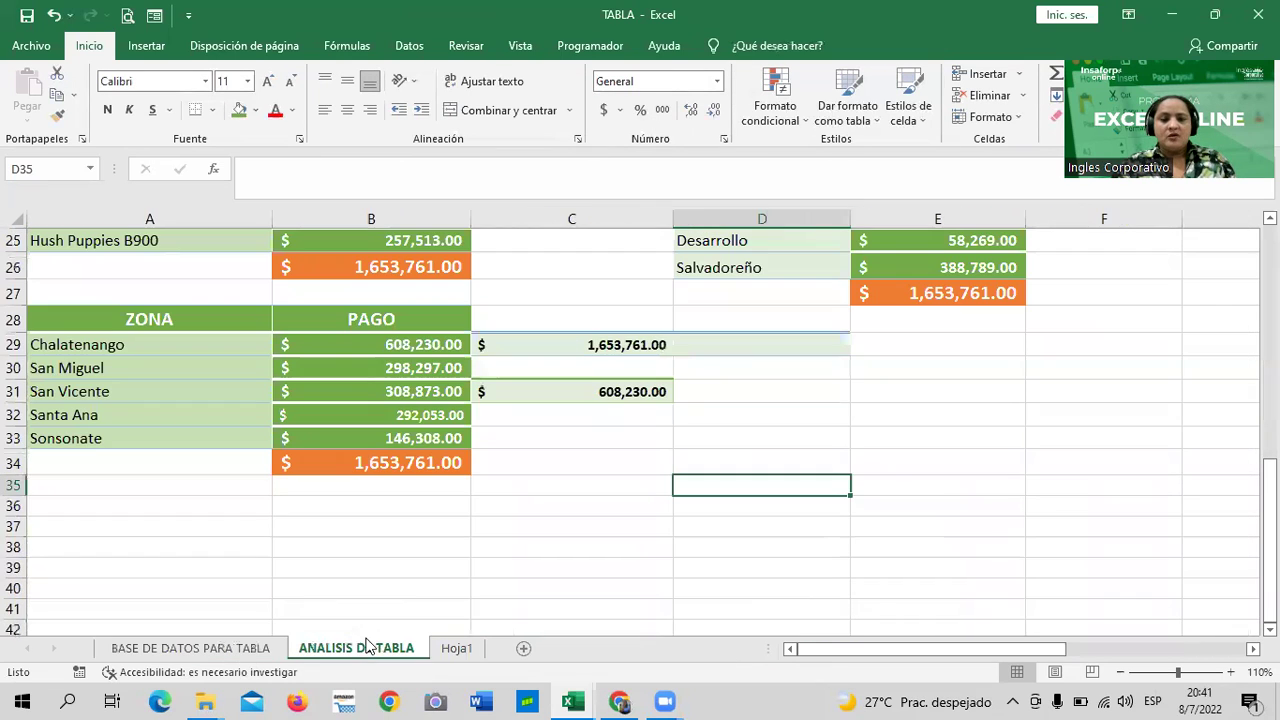
pyautogui.click(575, 345)
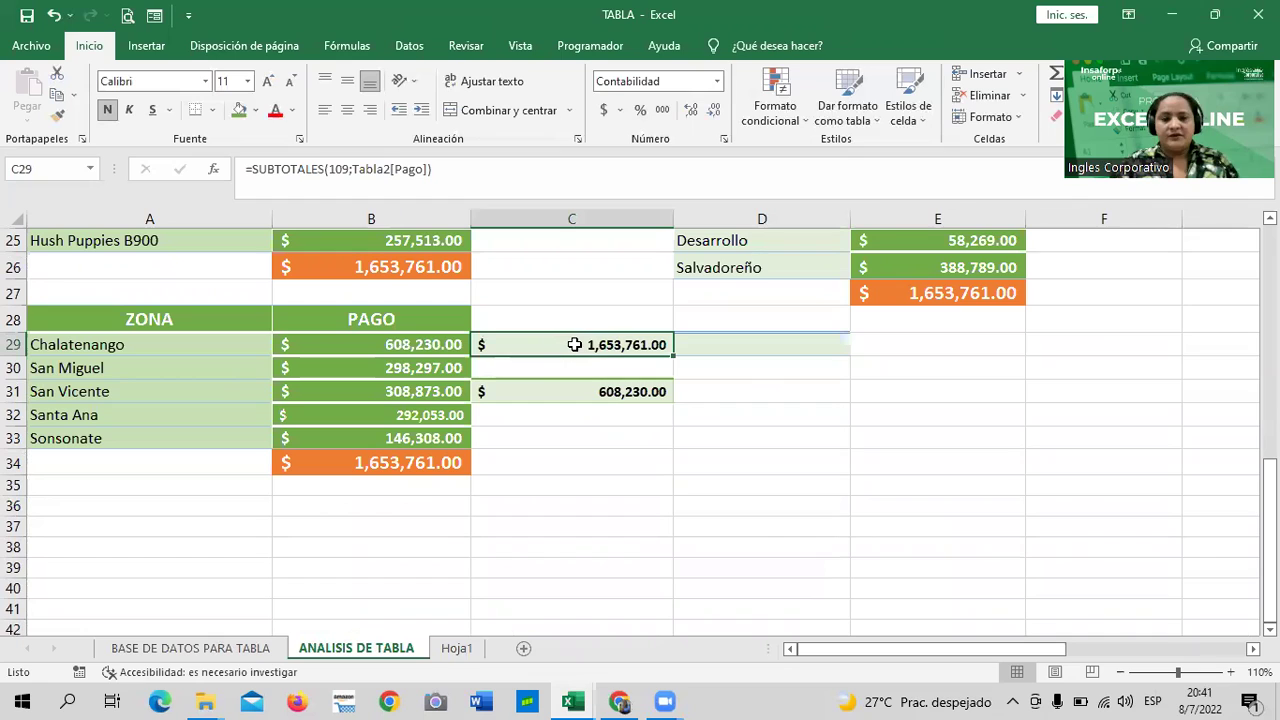
pyautogui.click(531, 395)
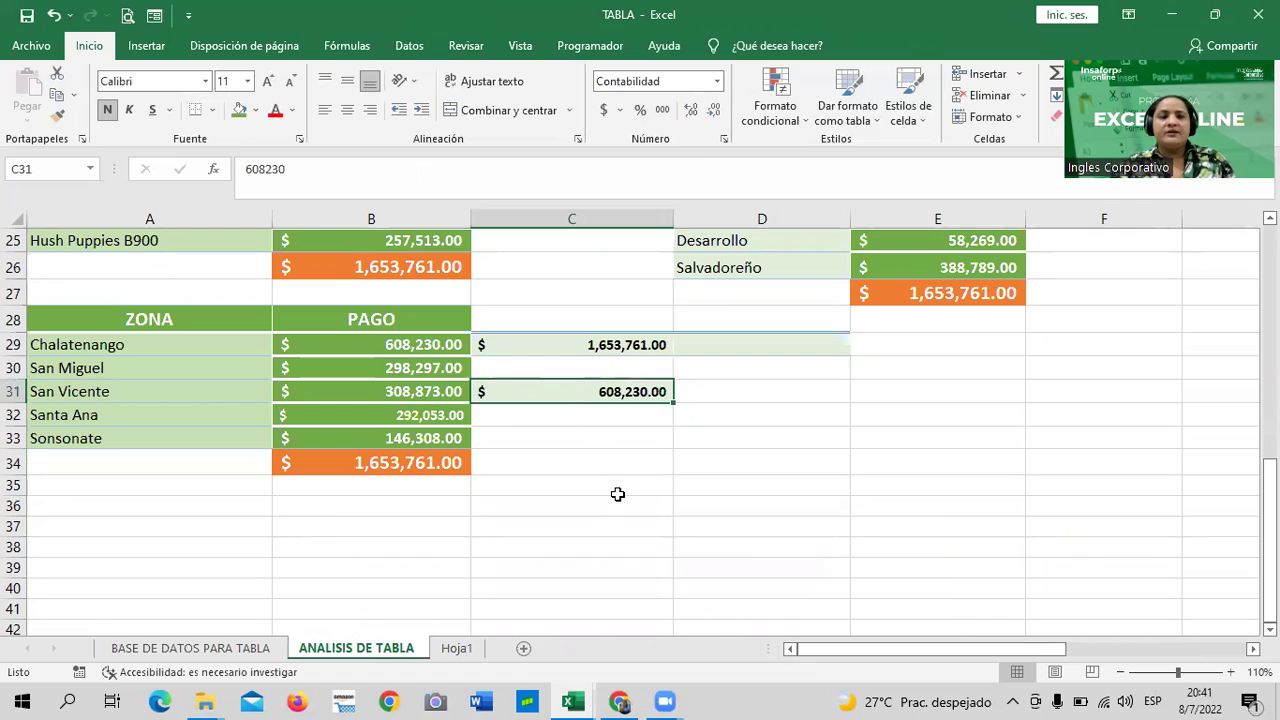
pyautogui.scroll(3, 618, 494)
pyautogui.scroll(5, 618, 490)
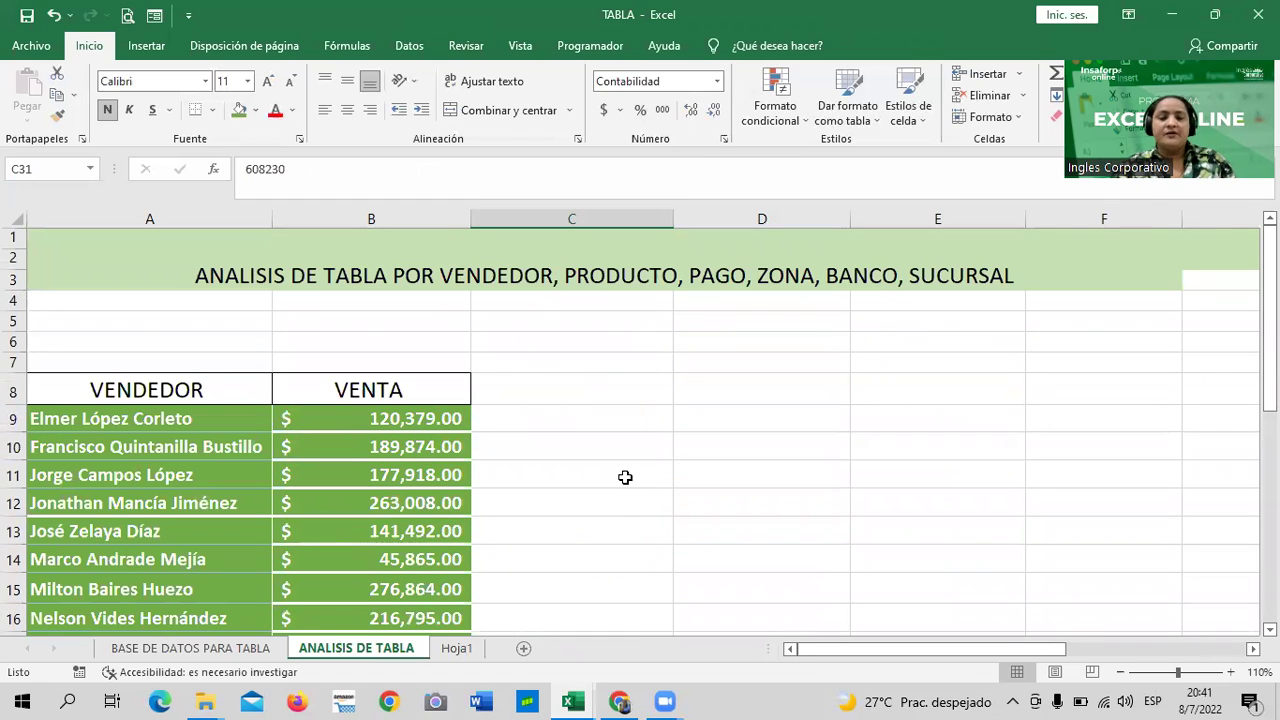
pyautogui.scroll(-3, 625, 477)
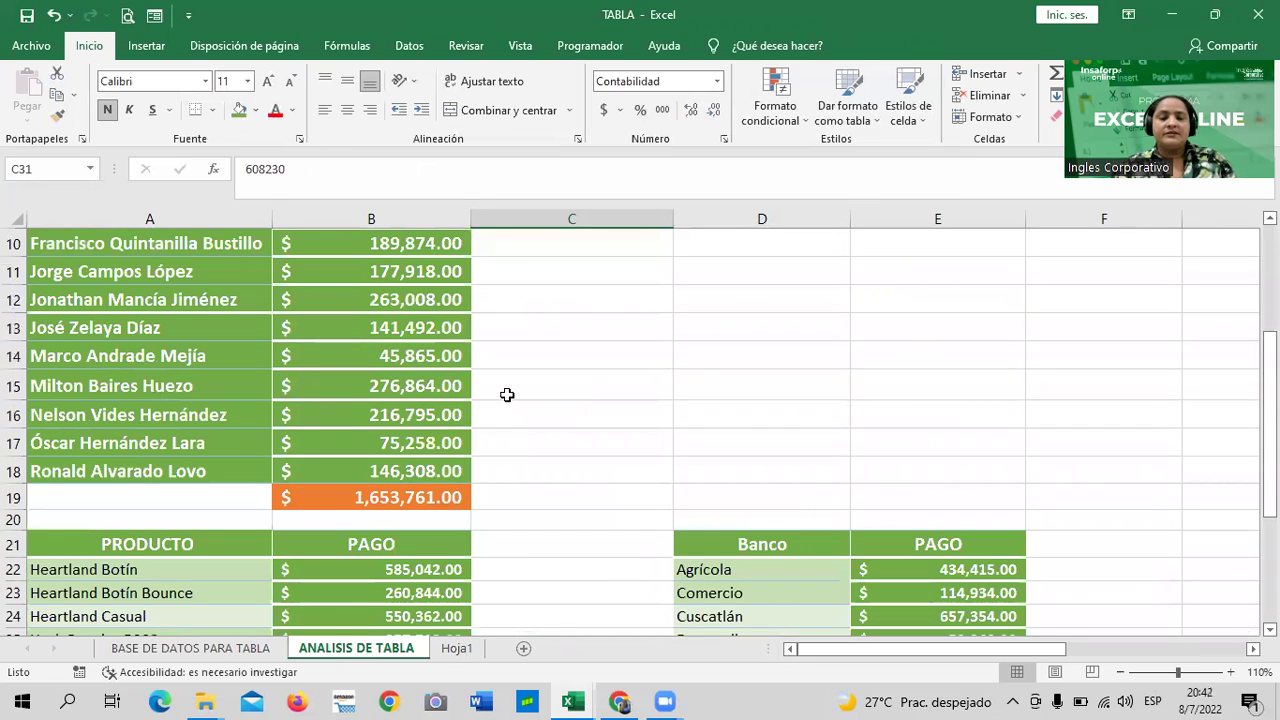
pyautogui.scroll(-2, 507, 395)
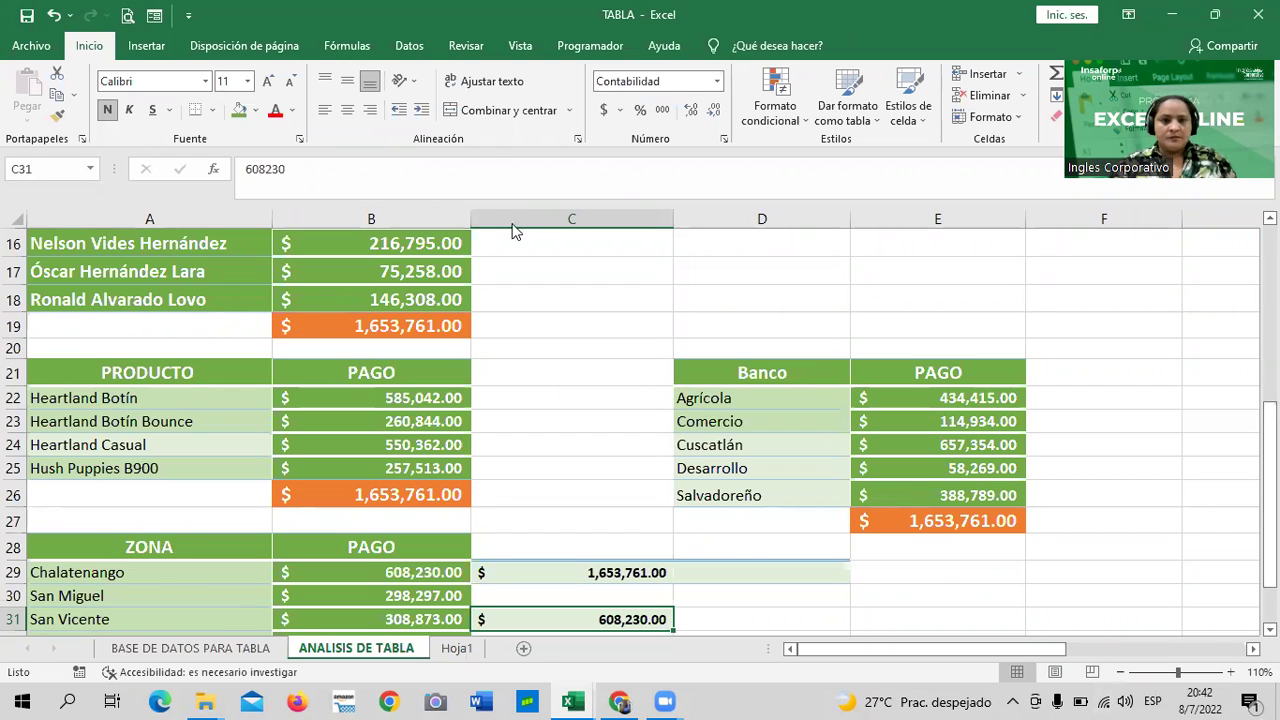
pyautogui.click(597, 695)
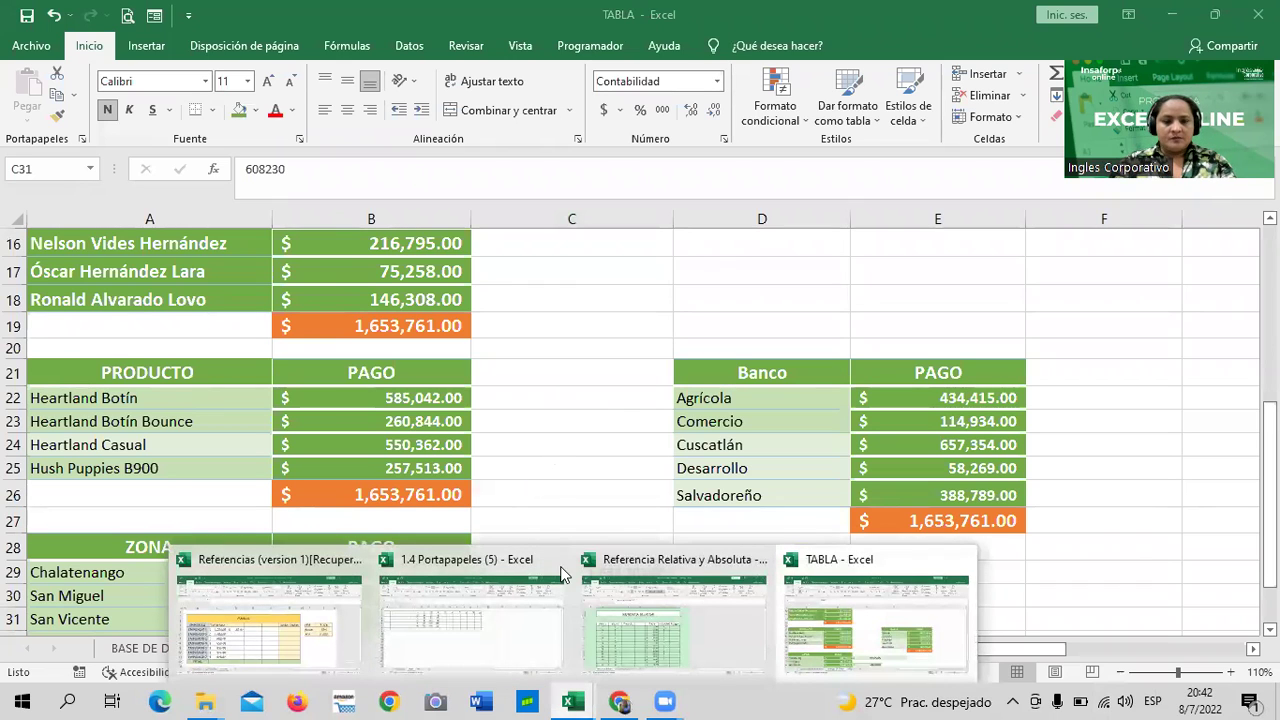
# Bring up the 1.4 Portapapeles (5) workbook and view its ORIGEN DE DATOS, CON FORMATO and COMO IMAGEN tables.
pyautogui.click(527, 648)
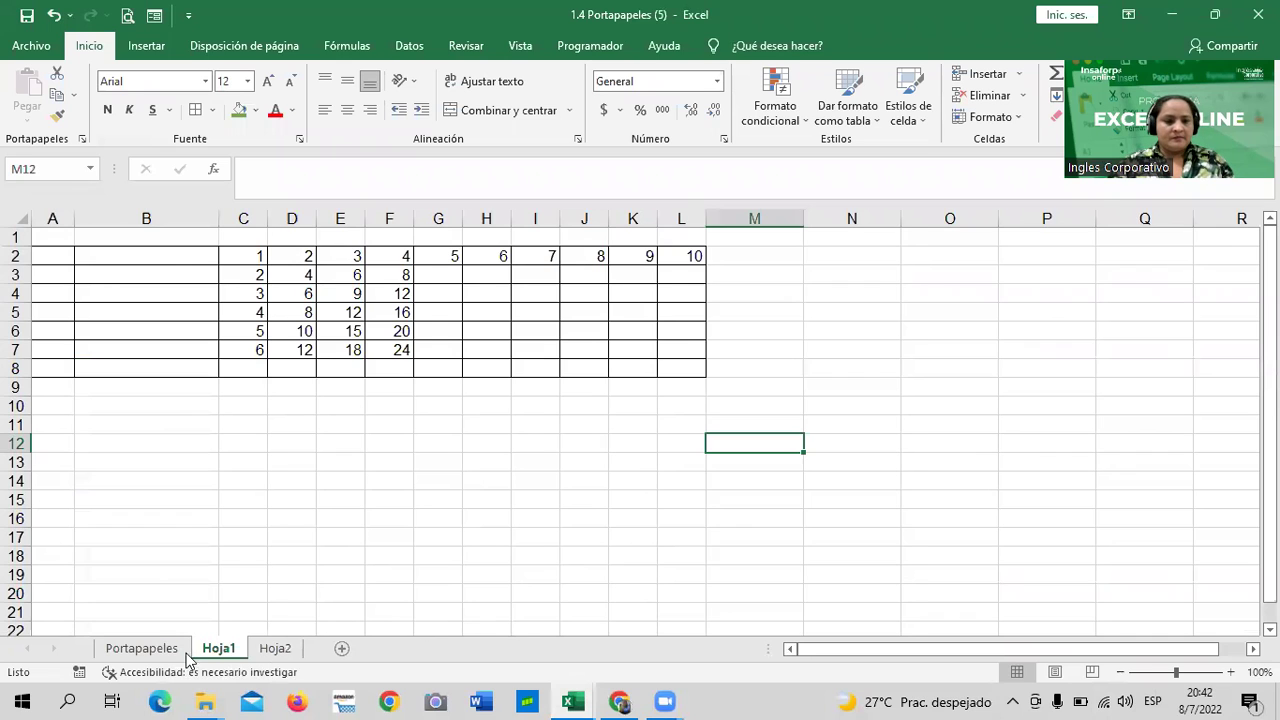
pyautogui.click(145, 650)
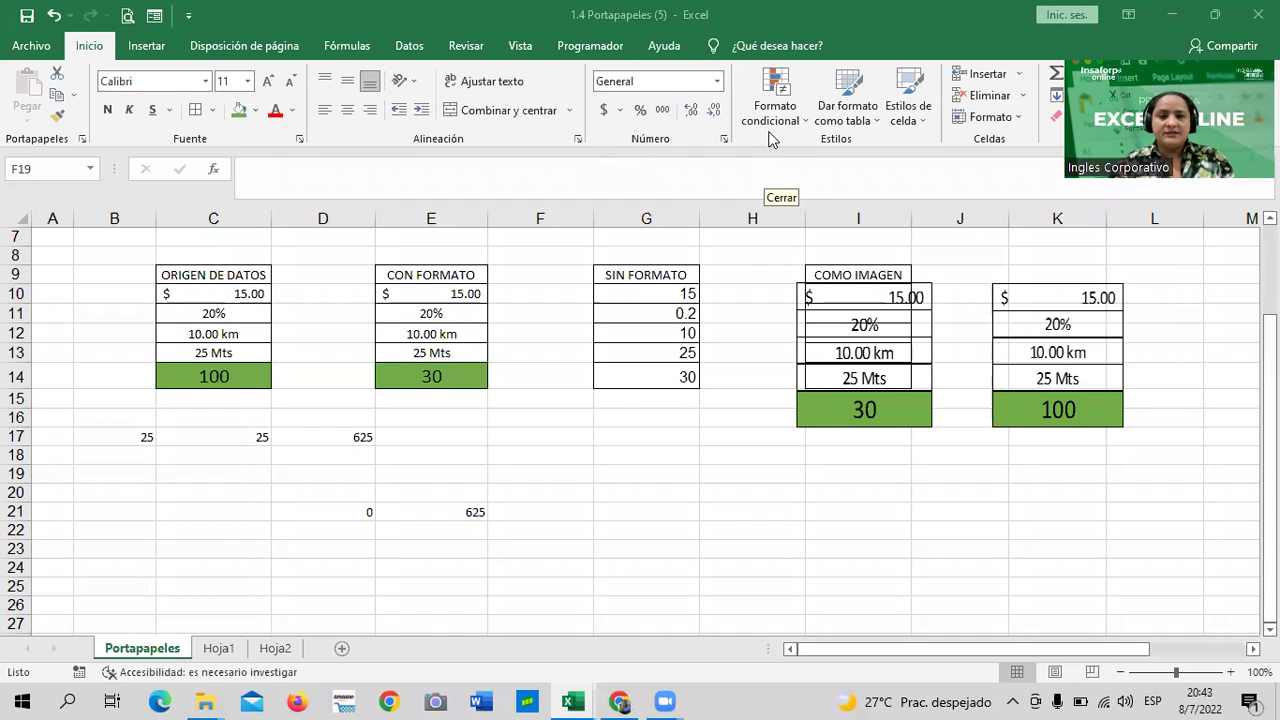
pyautogui.scroll(2, 603, 540)
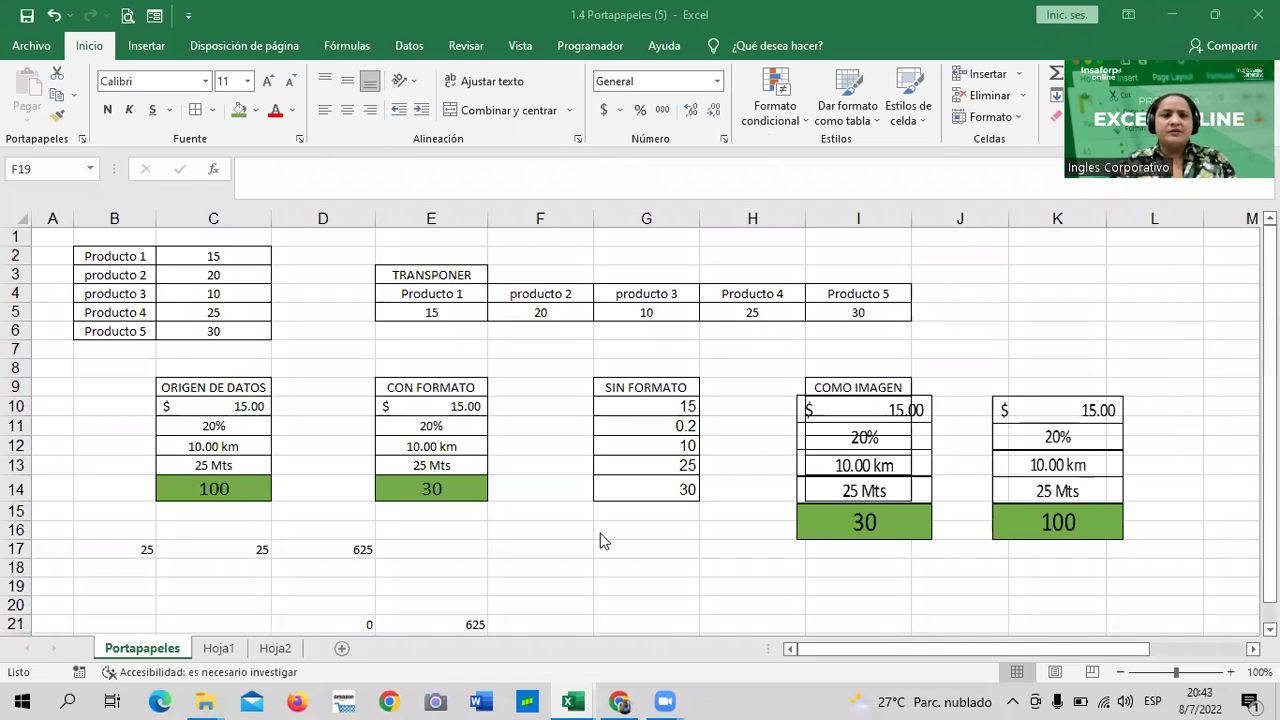
pyautogui.scroll(-3, 603, 540)
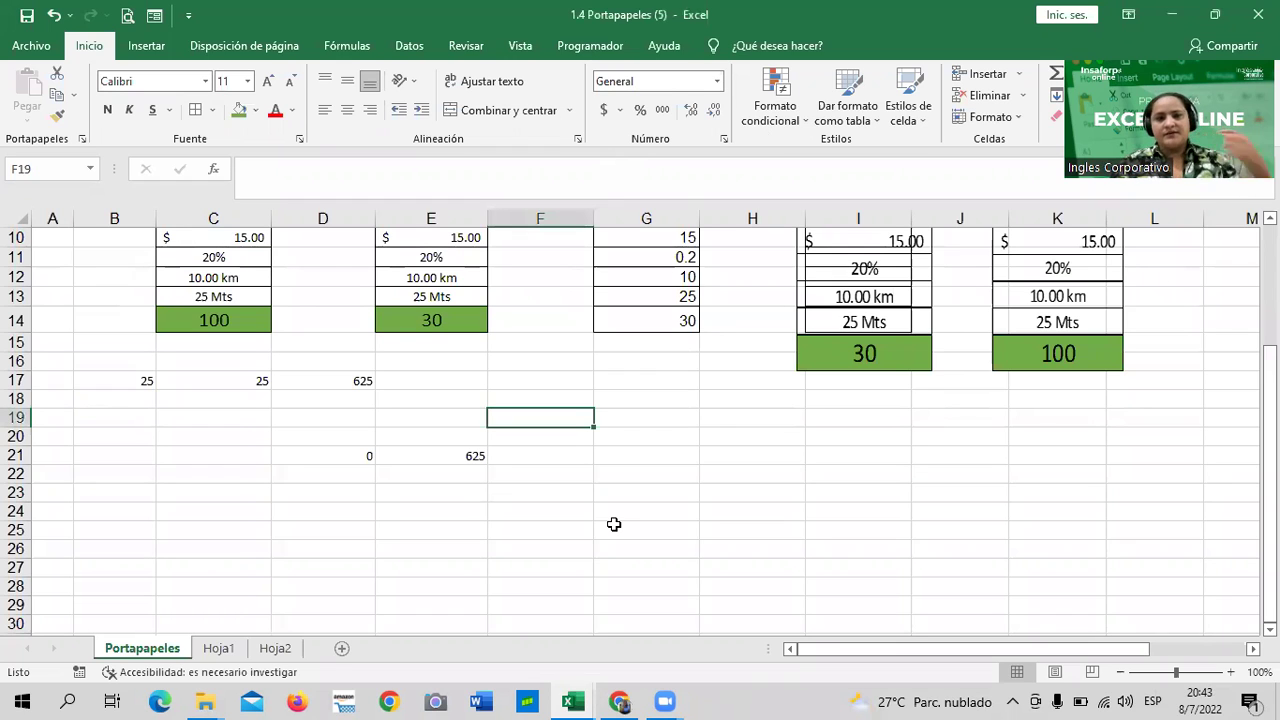
# On Hoja1, widen column B and paste the 1 from C2 into D12.
pyautogui.click(218, 648)
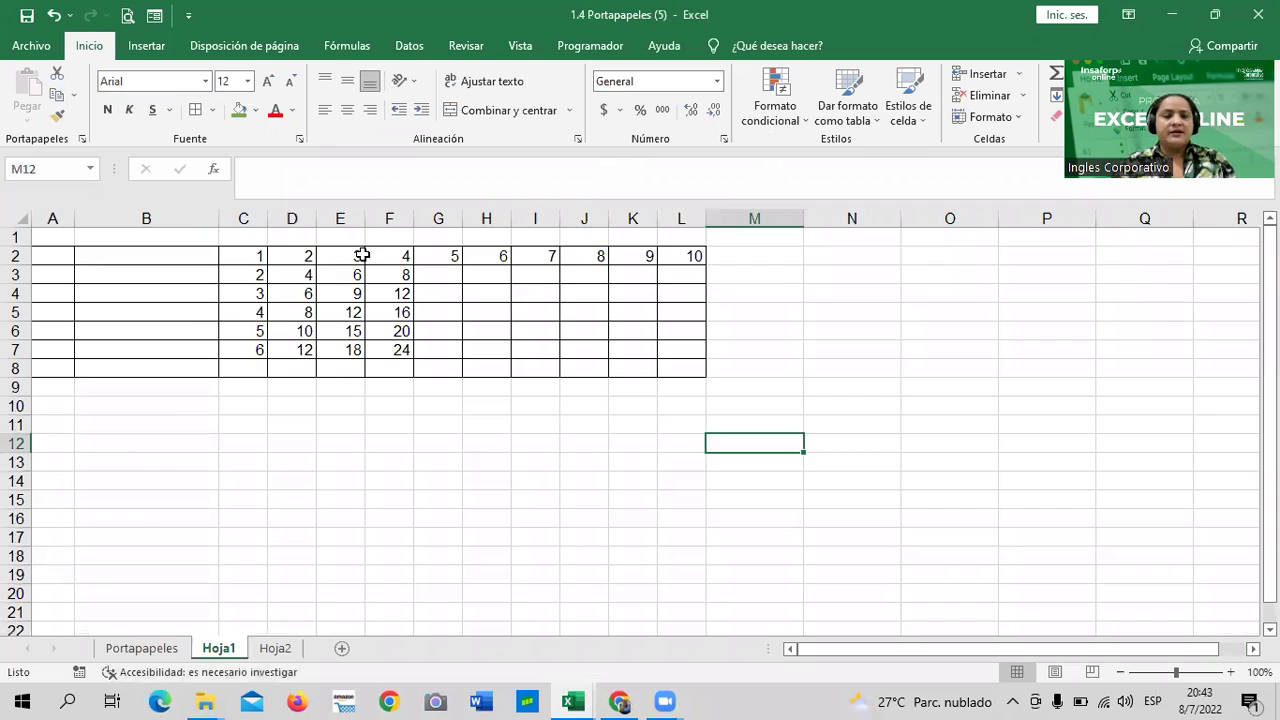
pyautogui.moveTo(219, 217); pyautogui.dragTo(264, 217)
pyautogui.click(299, 251)
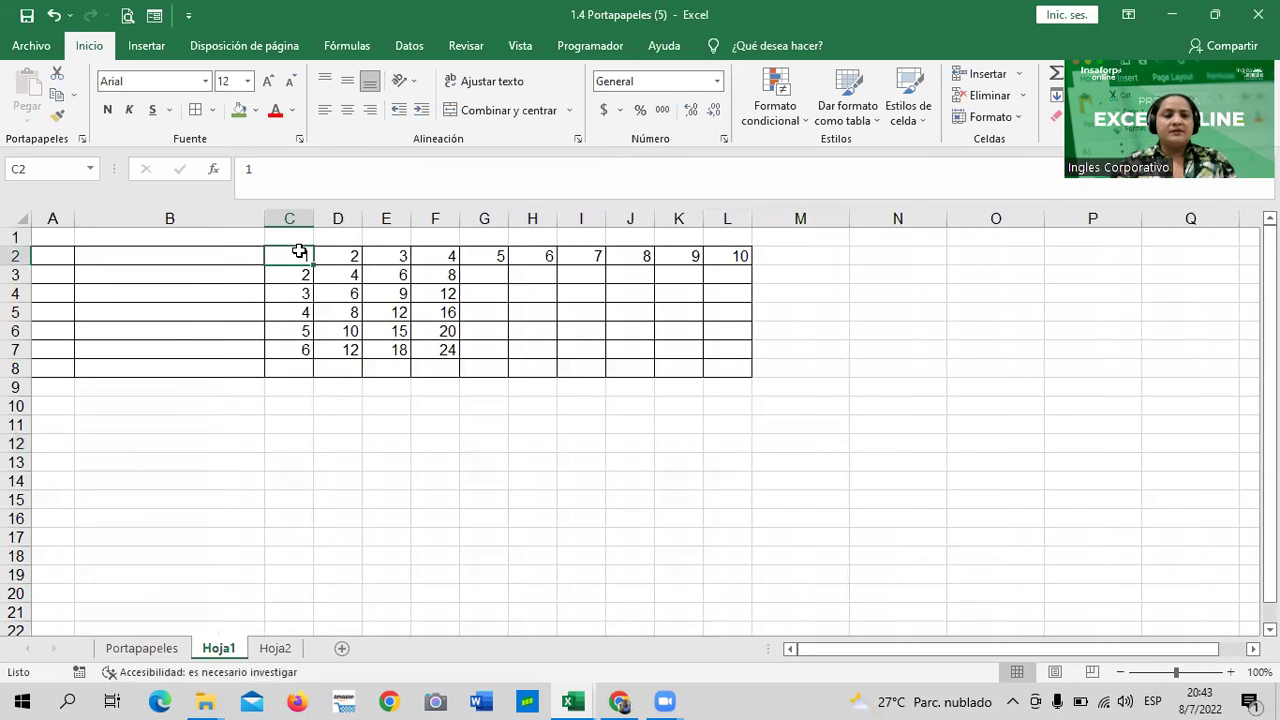
pyautogui.rightClick(299, 251)
pyautogui.click(368, 290)
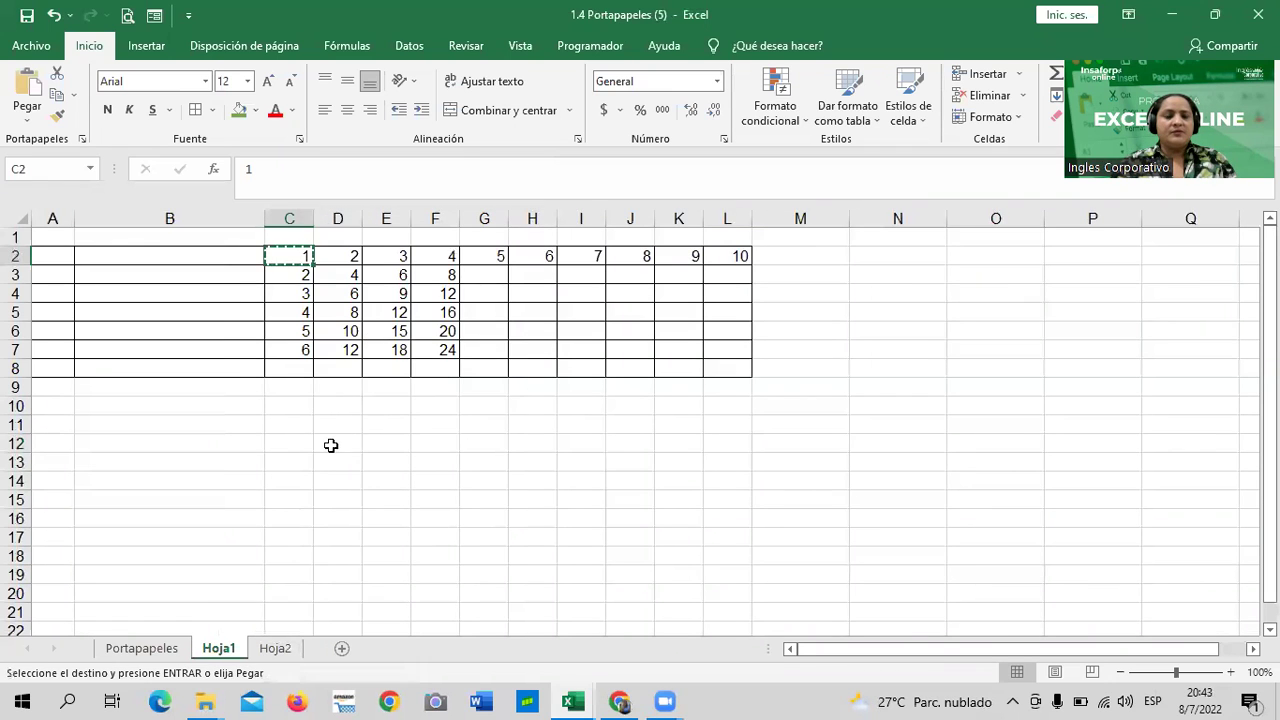
pyautogui.click(331, 445)
pyautogui.rightClick(333, 444)
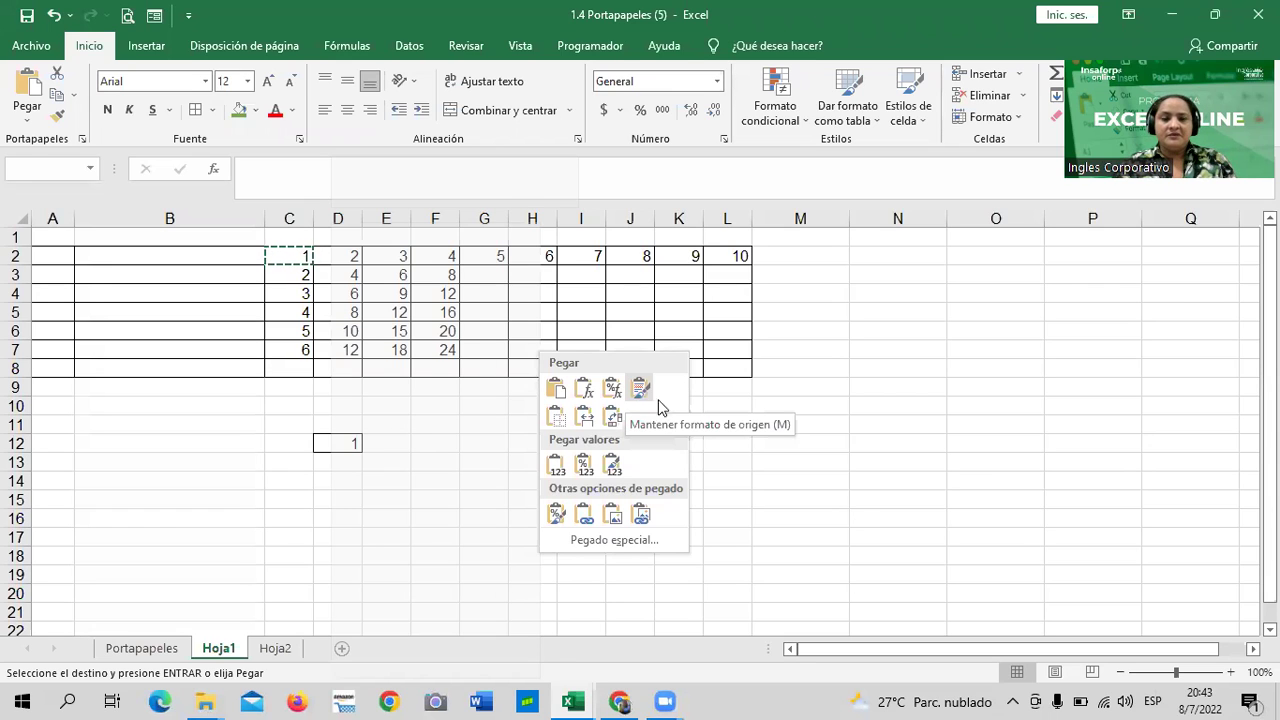
pyautogui.click(558, 418)
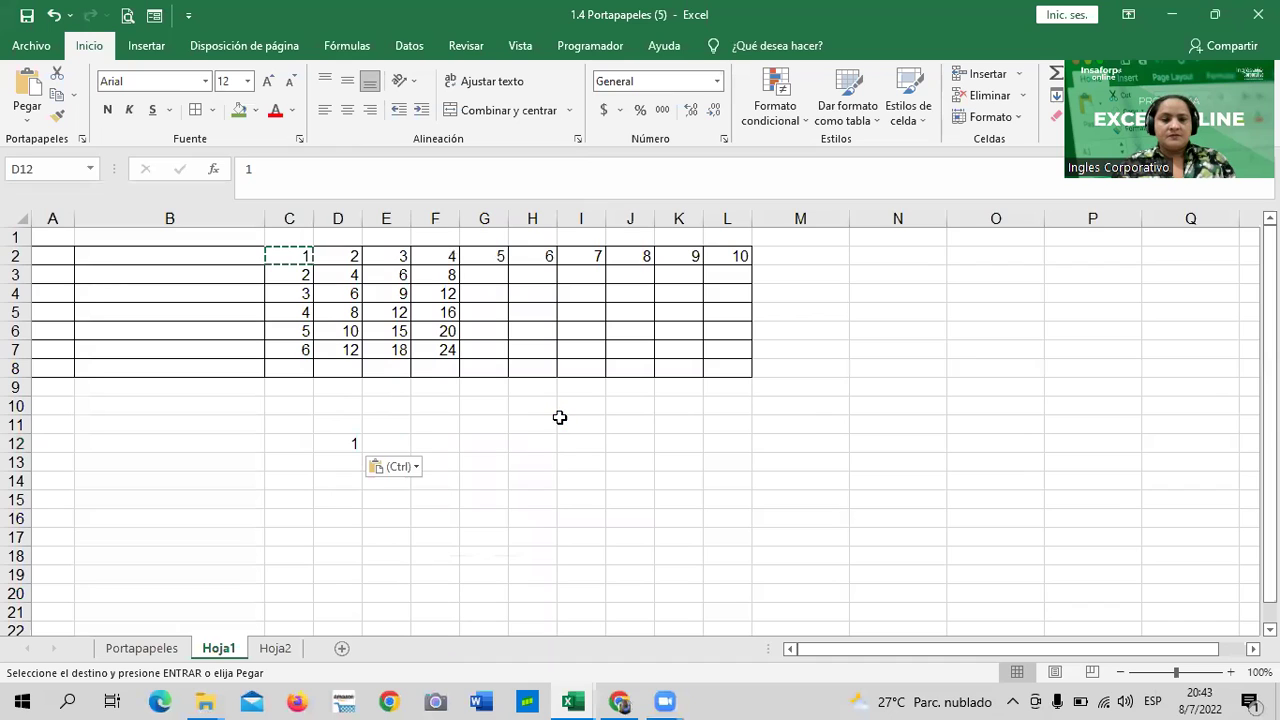
pyautogui.click(531, 483)
# Copy the multiplication table A2:L8 to A15 with the Sin bordes paste option.
pyautogui.press('Escape')
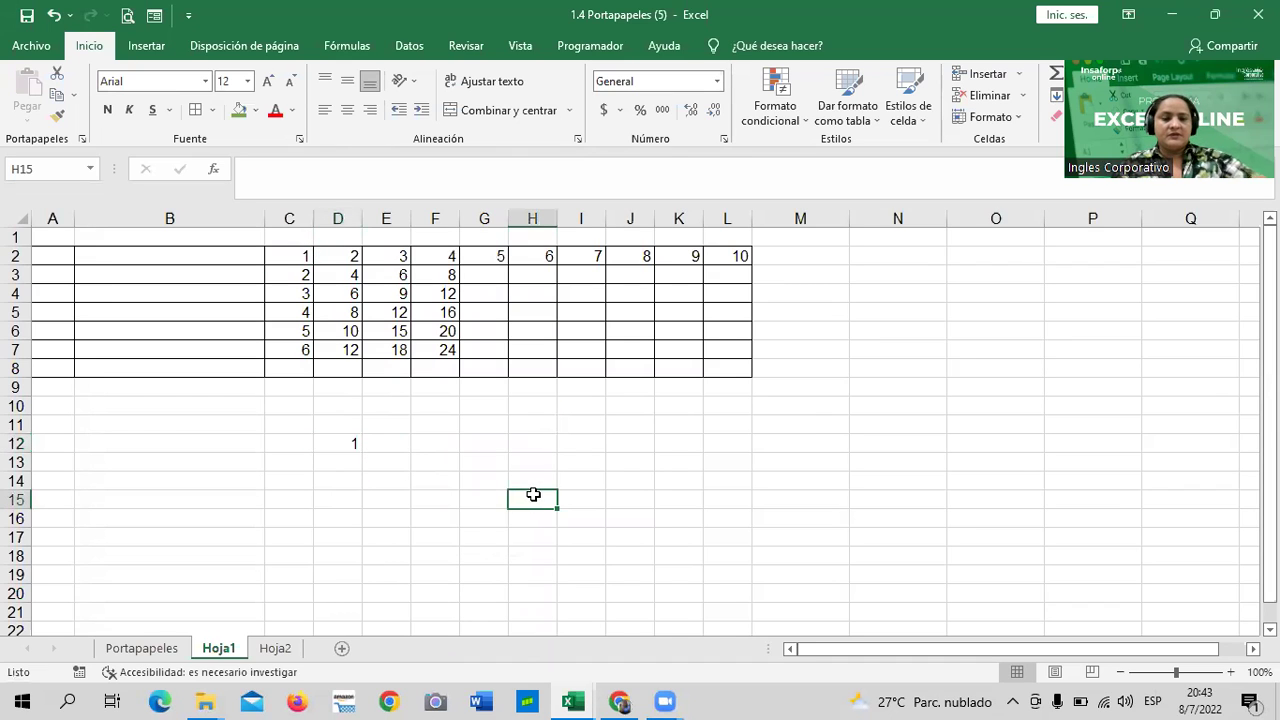
pyautogui.moveTo(68, 255); pyautogui.dragTo(722, 367)
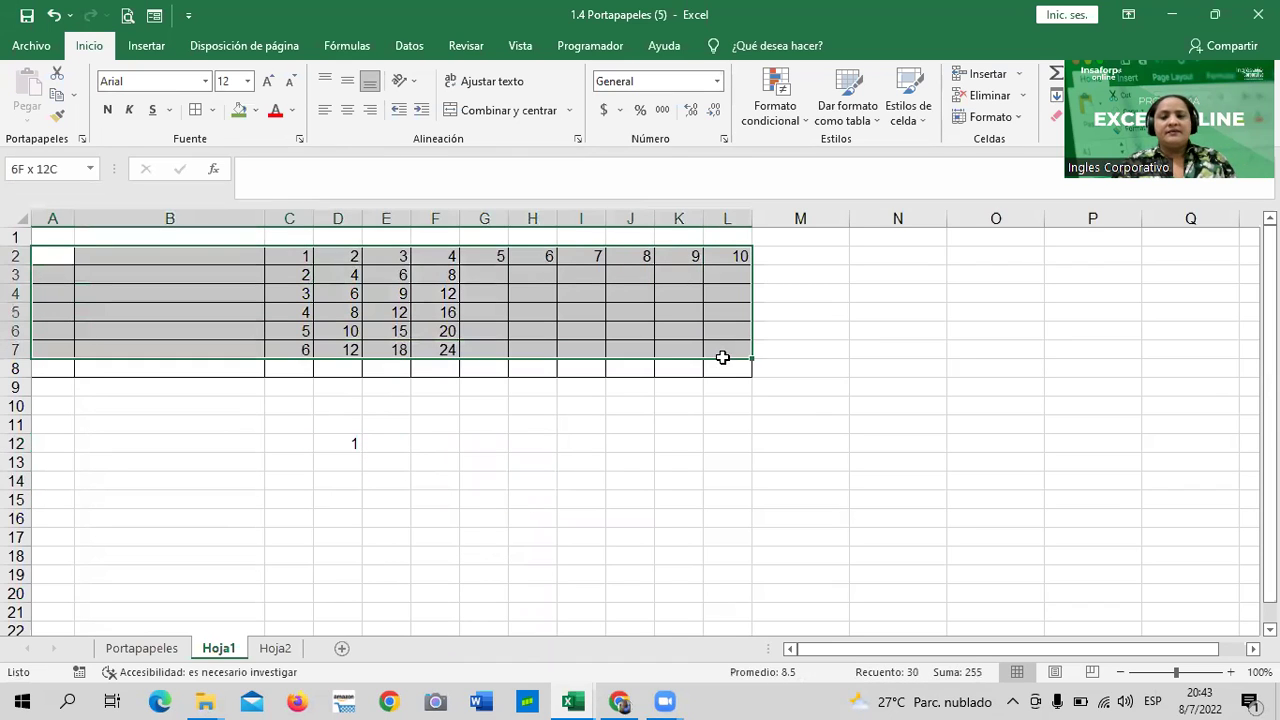
pyautogui.rightClick(646, 336)
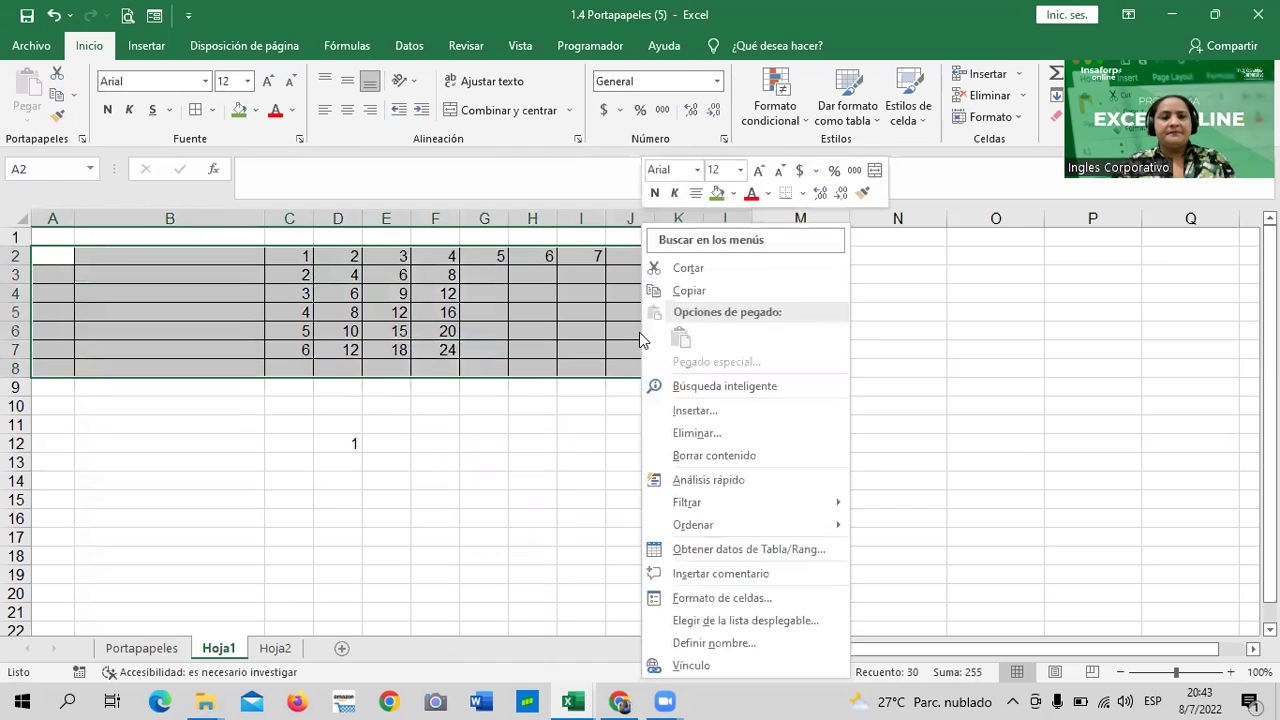
pyautogui.click(689, 289)
pyautogui.click(64, 497)
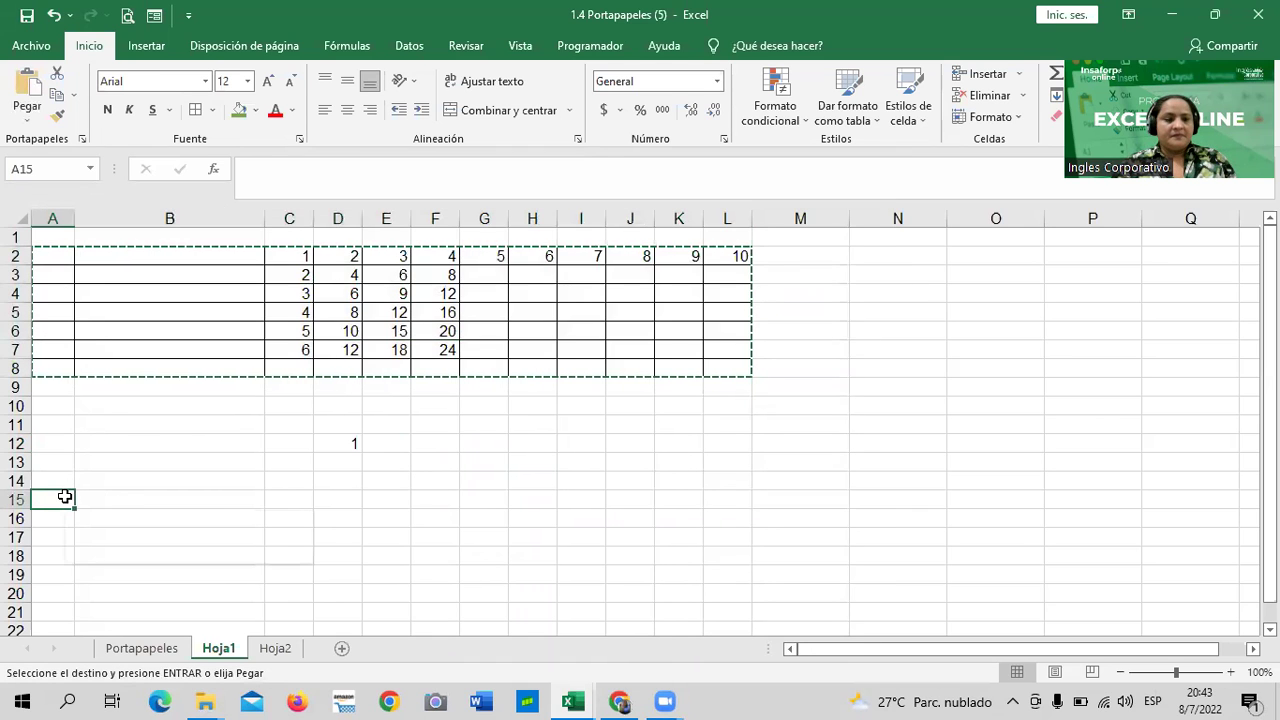
pyautogui.rightClick(66, 500)
pyautogui.moveTo(349, 358)
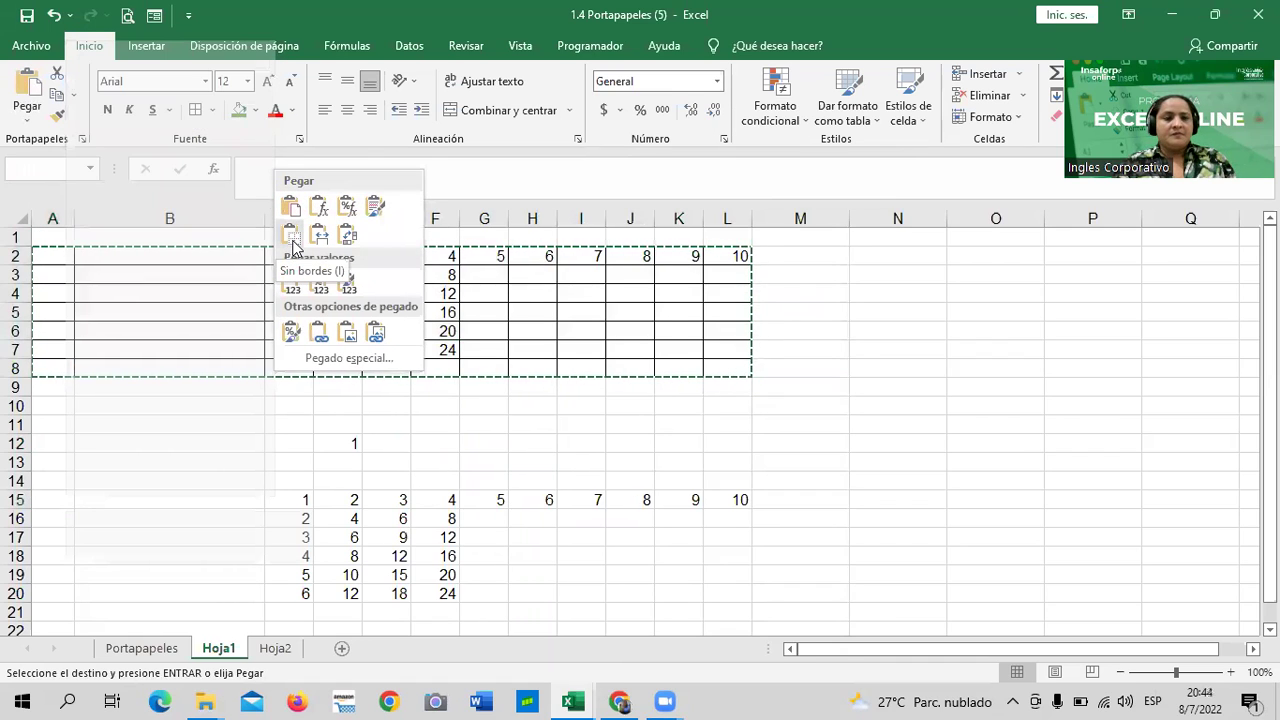
pyautogui.click(292, 238)
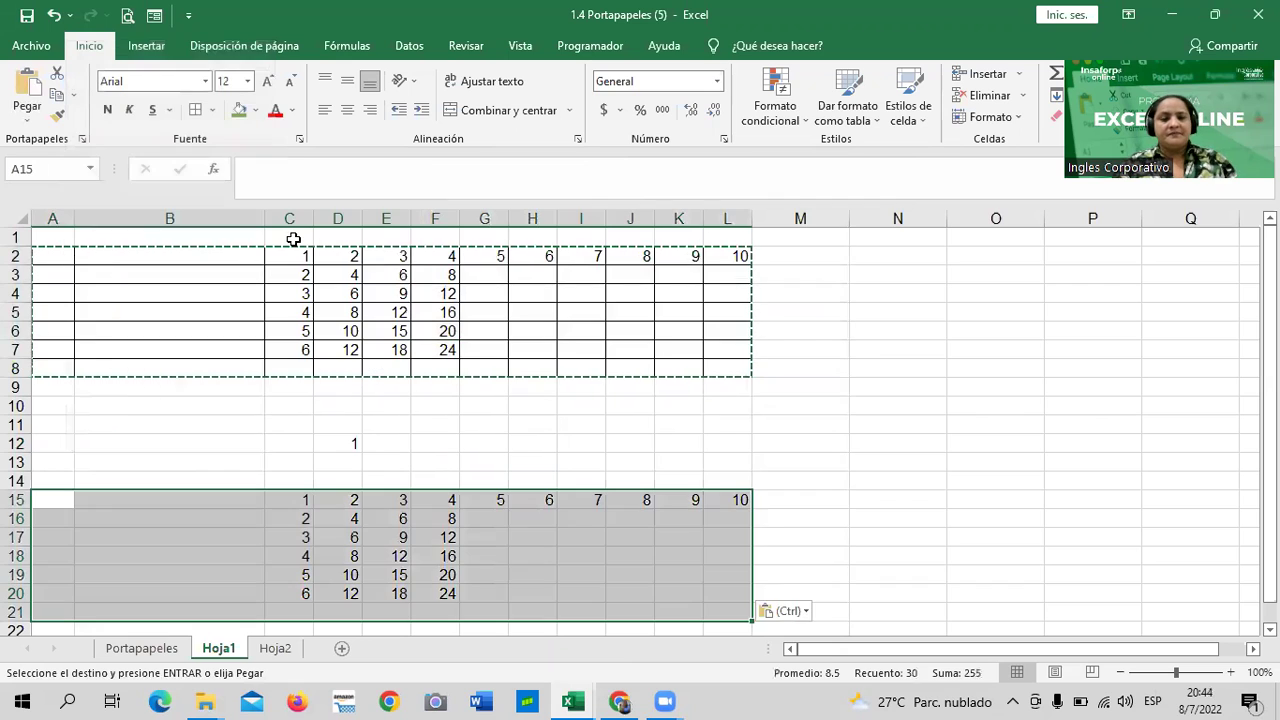
pyautogui.press('Escape')
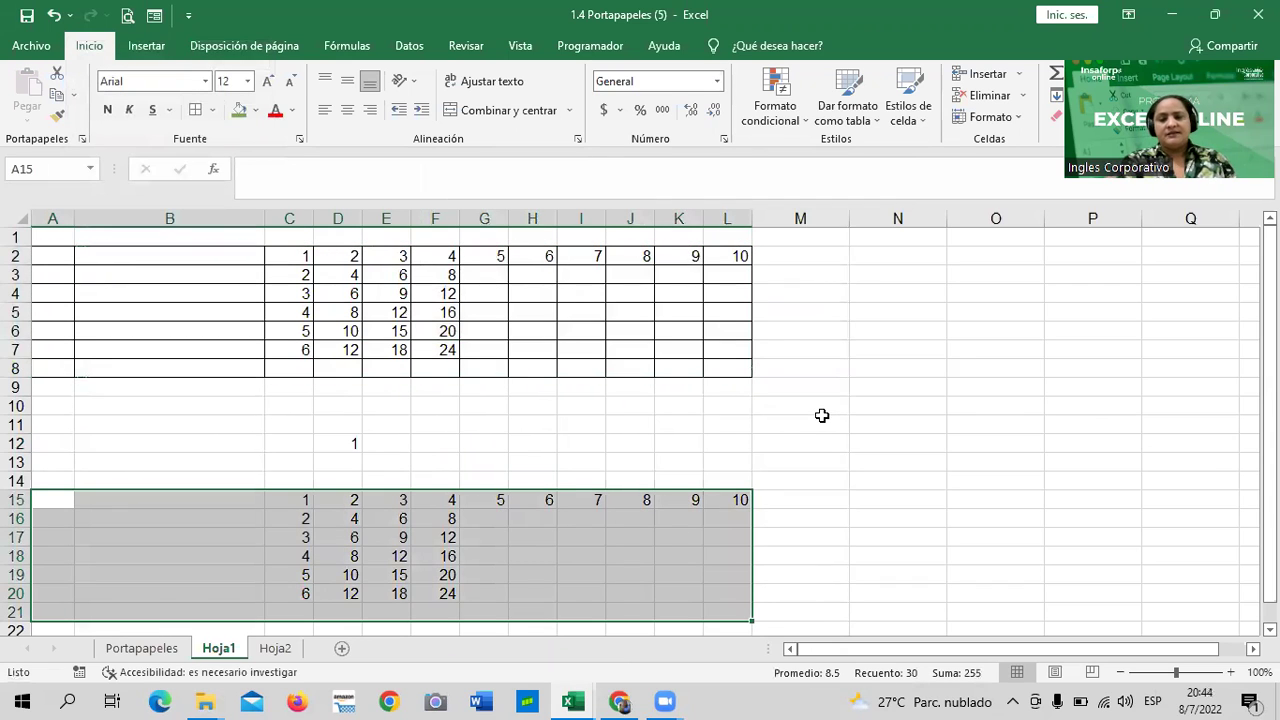
pyautogui.click(858, 407)
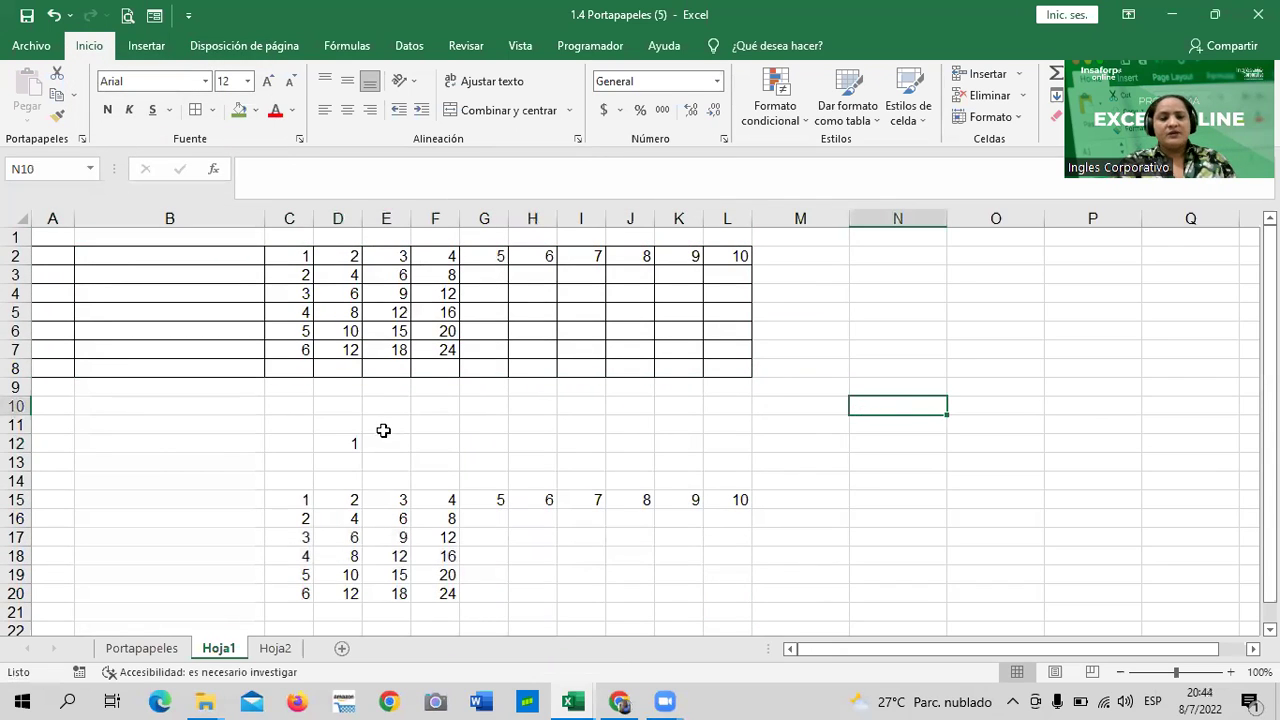
pyautogui.click(352, 459)
pyautogui.click(352, 443)
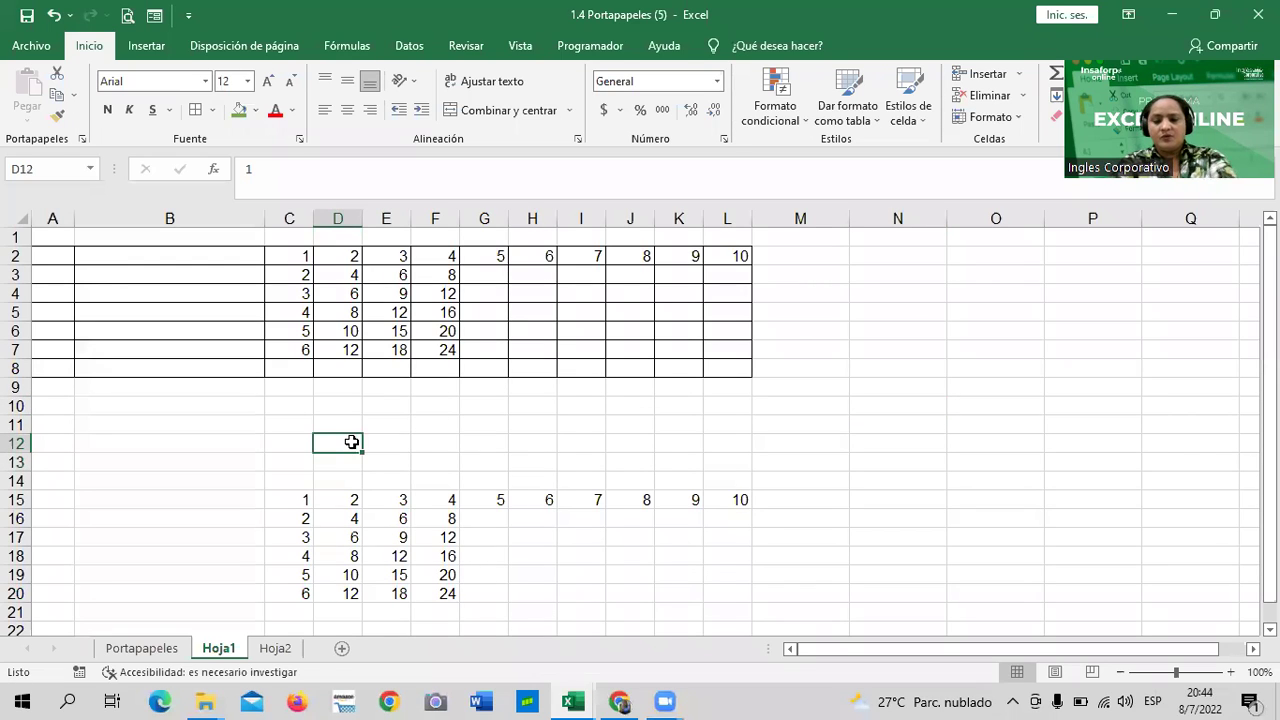
pyautogui.click(789, 498)
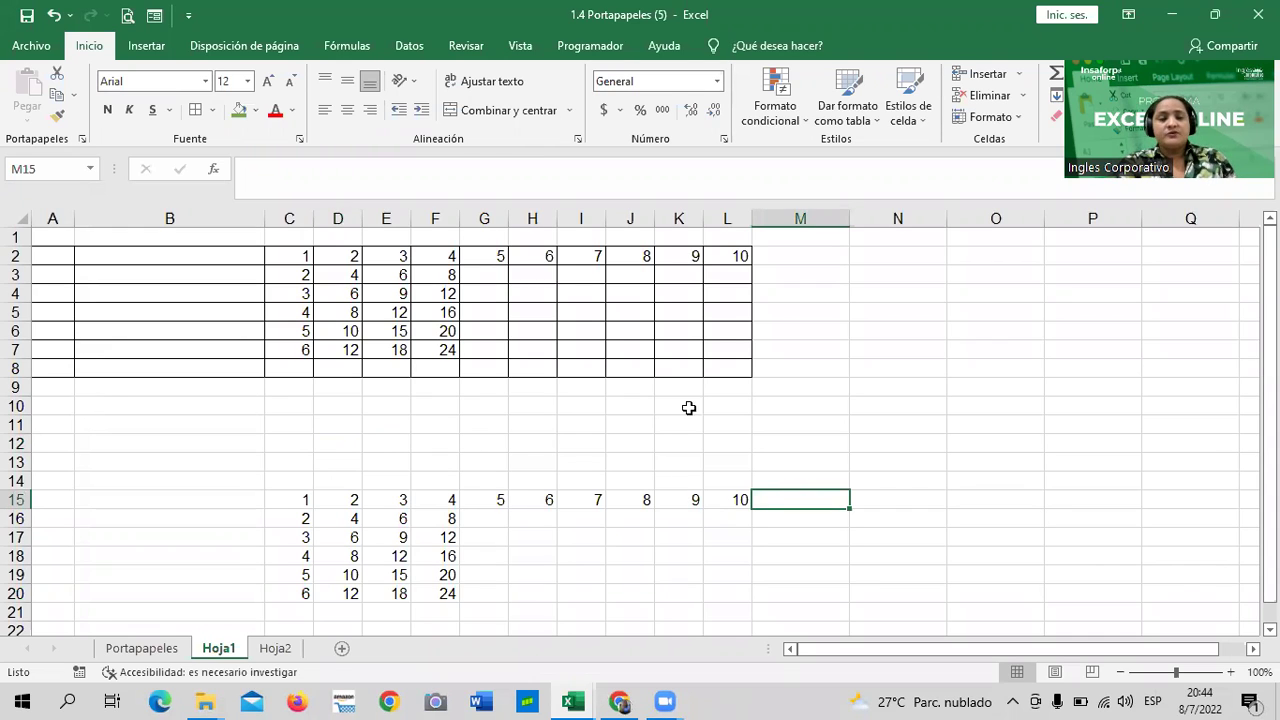
pyautogui.click(213, 112)
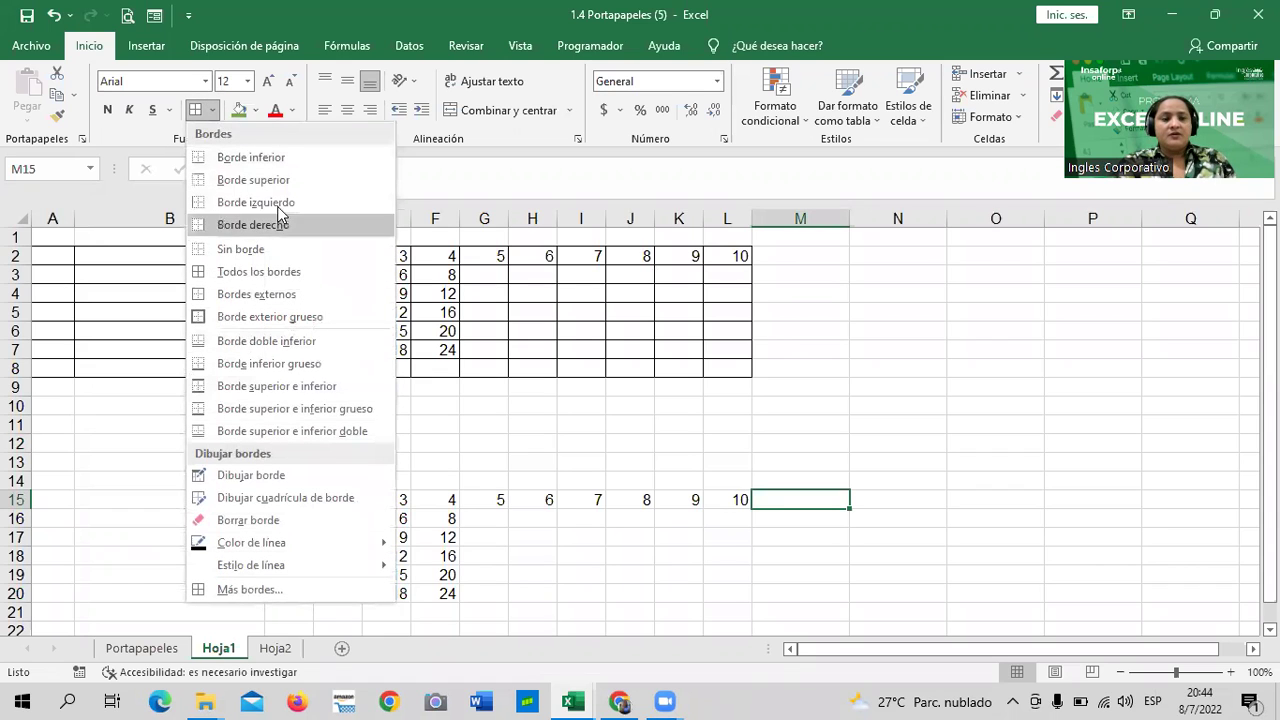
pyautogui.press('Escape')
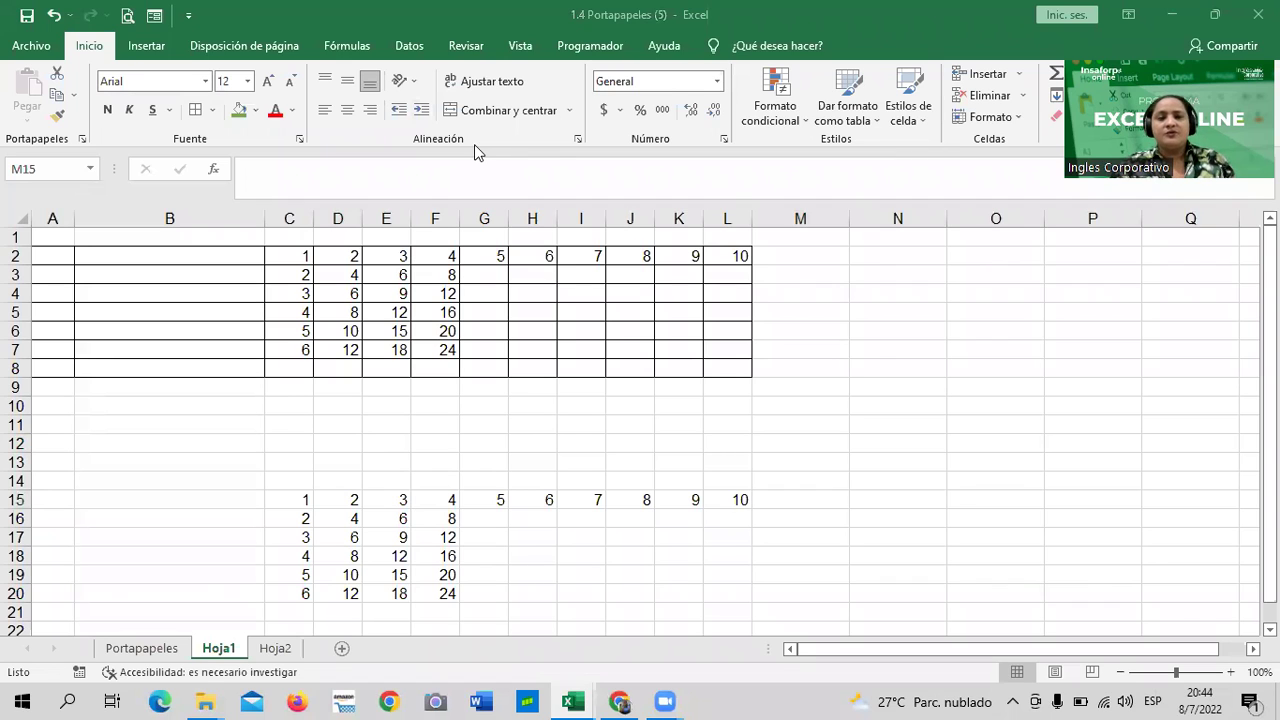
pyautogui.scroll(-3, 488, 560)
pyautogui.scroll(3, 488, 560)
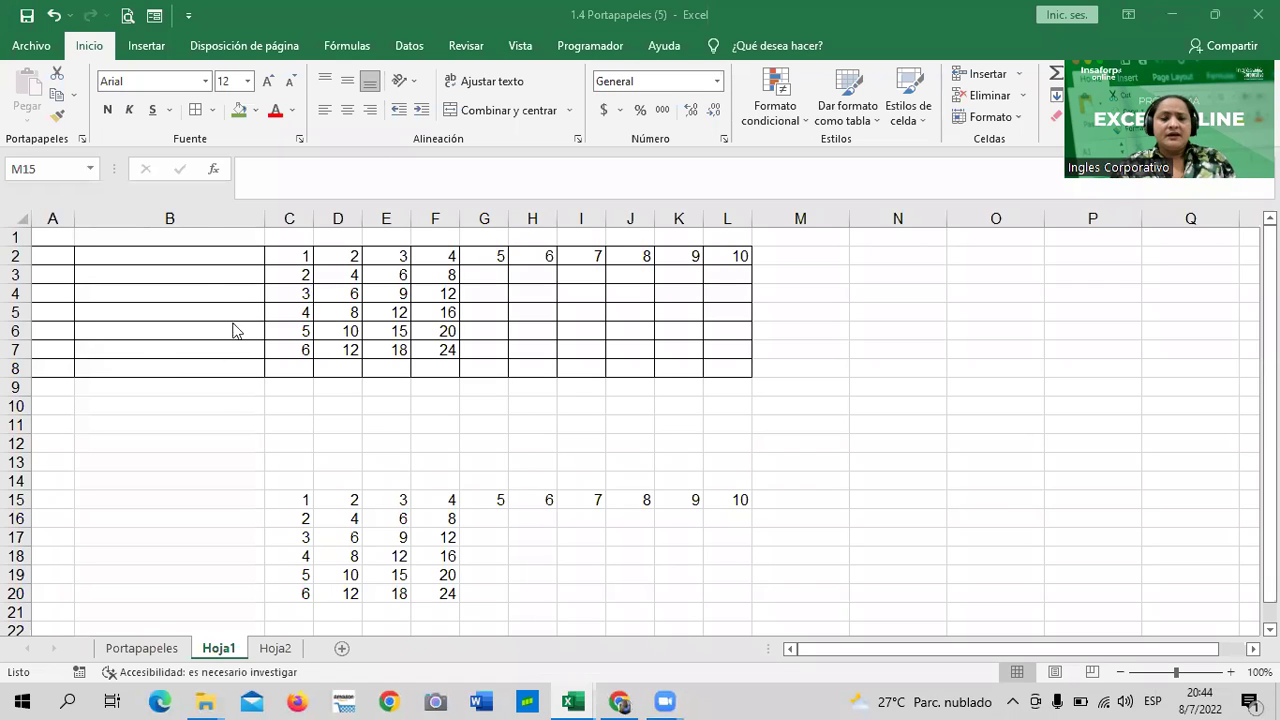
pyautogui.scroll(-3, 450, 466)
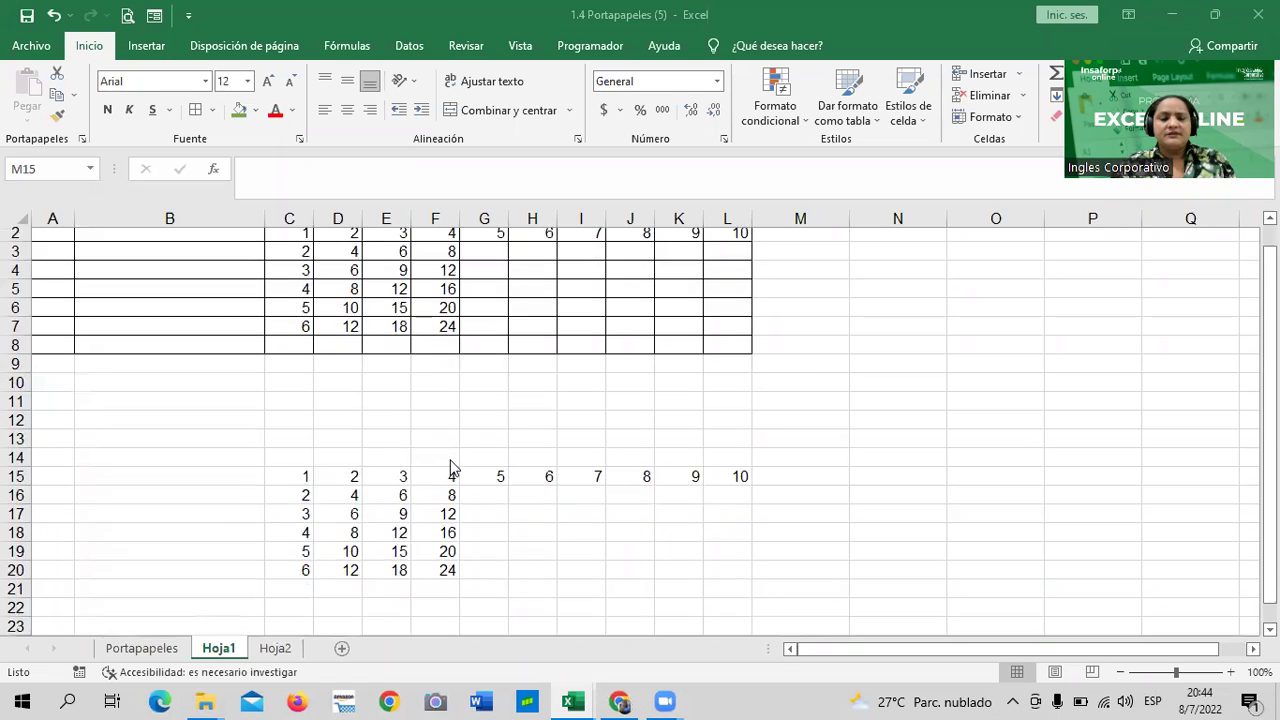
pyautogui.scroll(2, 296, 505)
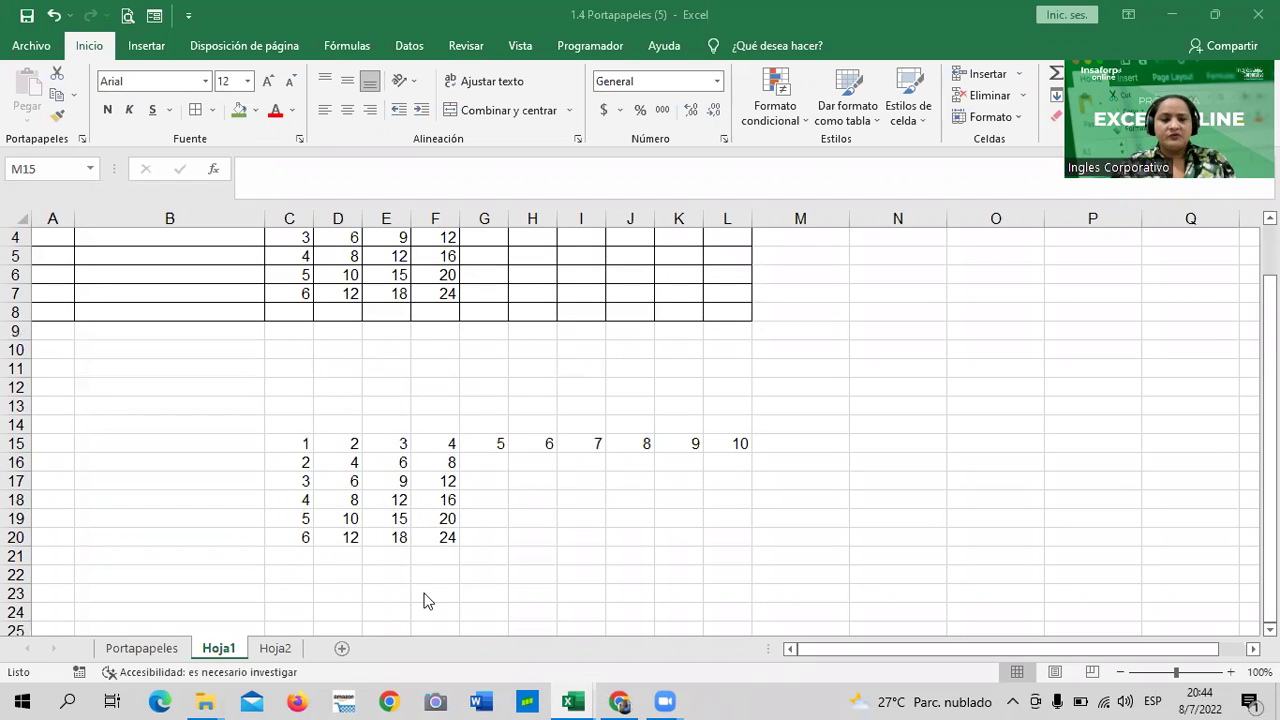
pyautogui.scroll(1, 433, 557)
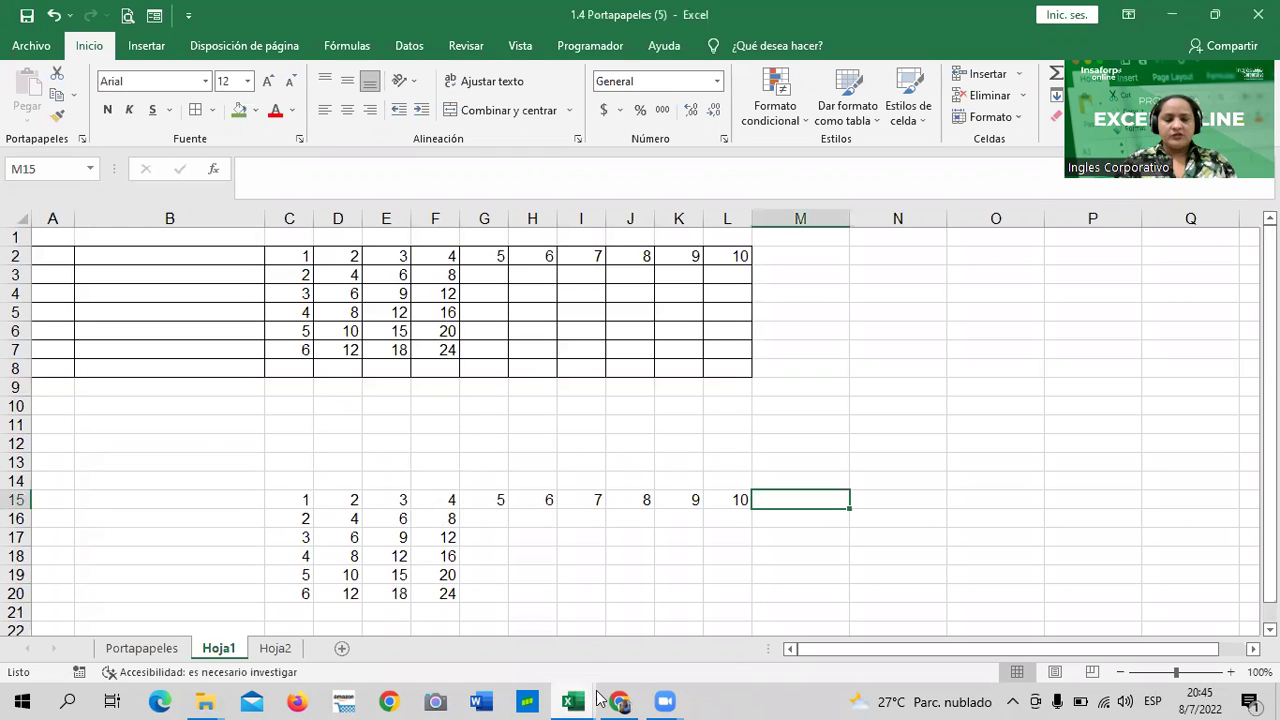
# Return to the Inglés Corporativo course and open the 1.11 Laboratorio unit with the Laboratorio 1.3 quiz.
pyautogui.moveTo(620, 701)
pyautogui.click(614, 645)
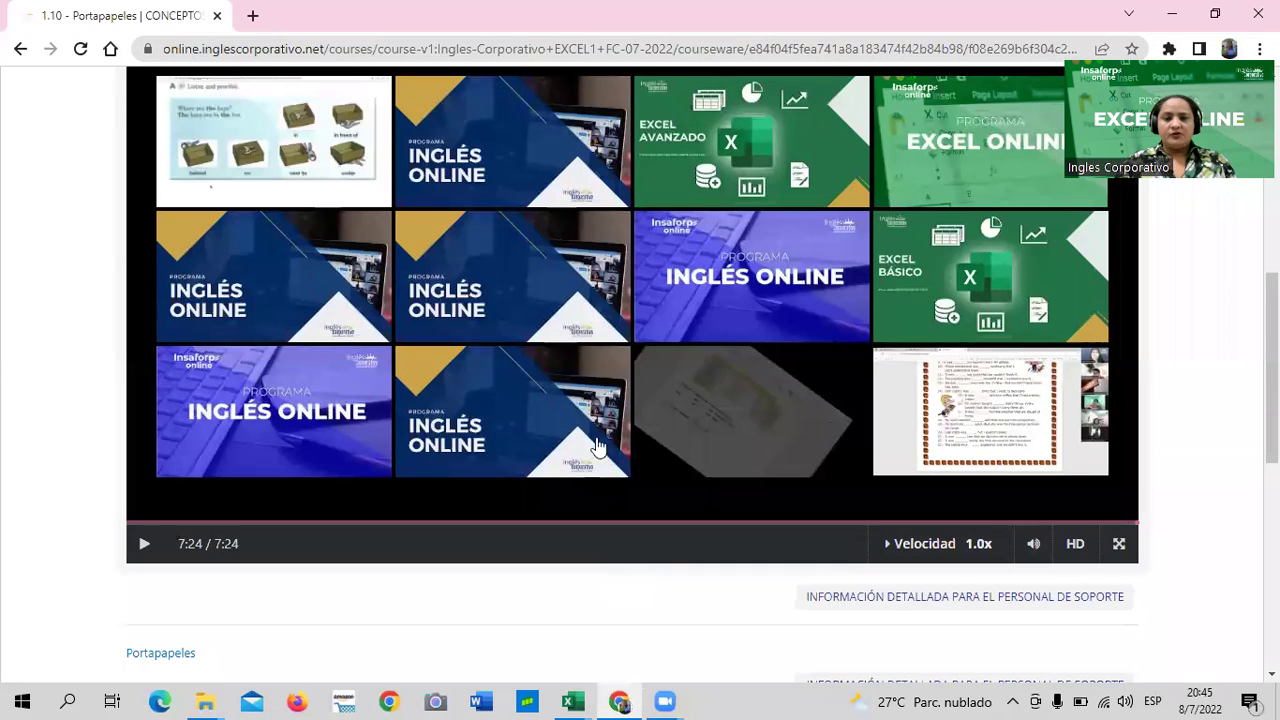
pyautogui.scroll(5, 954, 294)
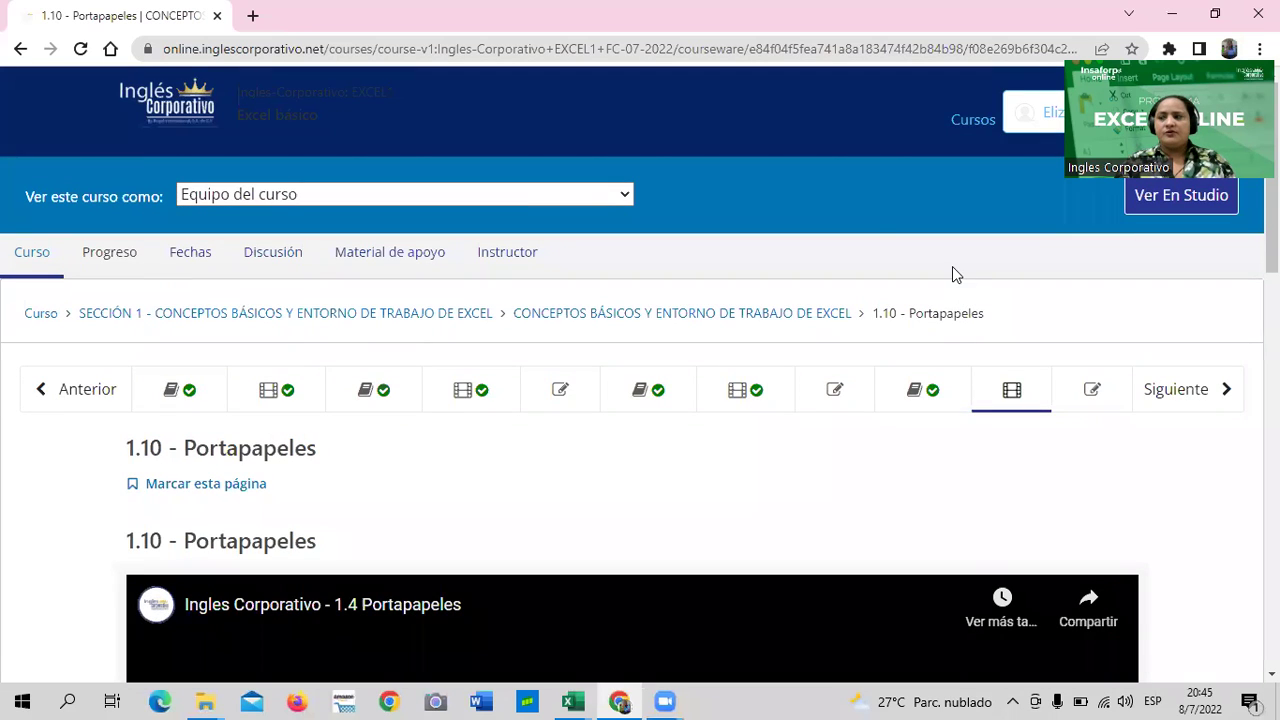
pyautogui.click(1137, 389)
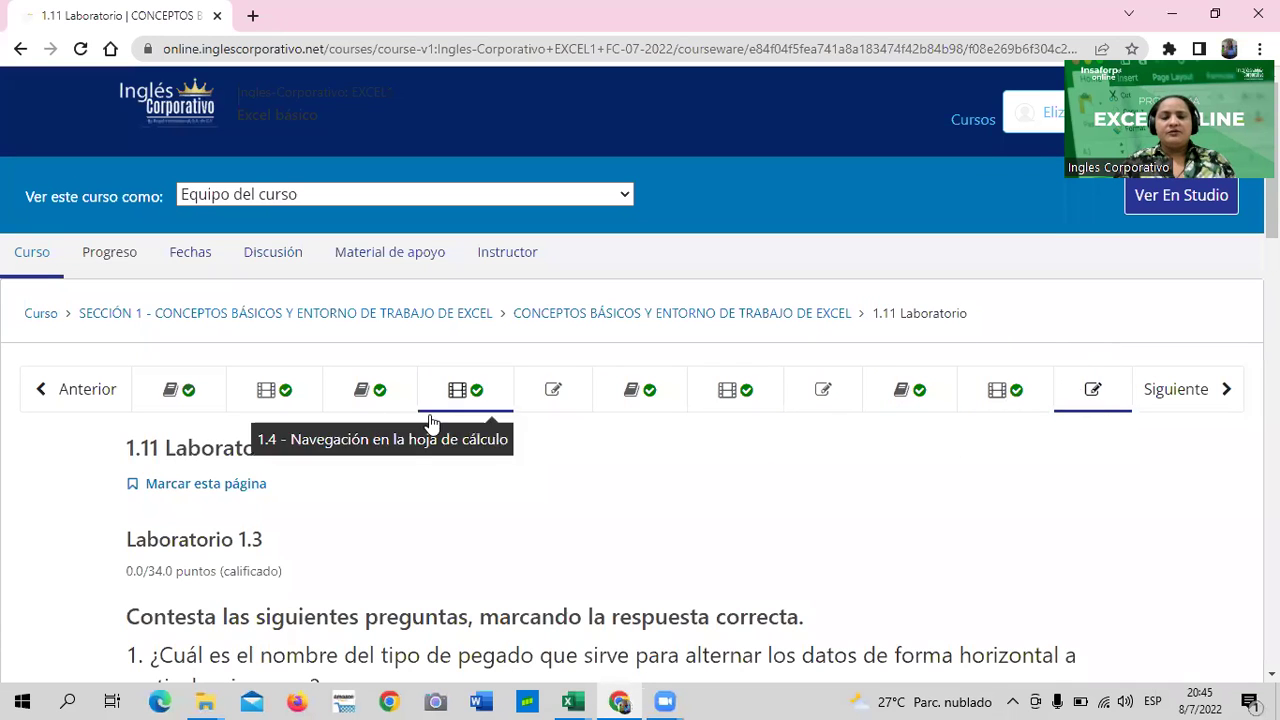
pyautogui.scroll(-3, 701, 425)
pyautogui.scroll(3, 656, 428)
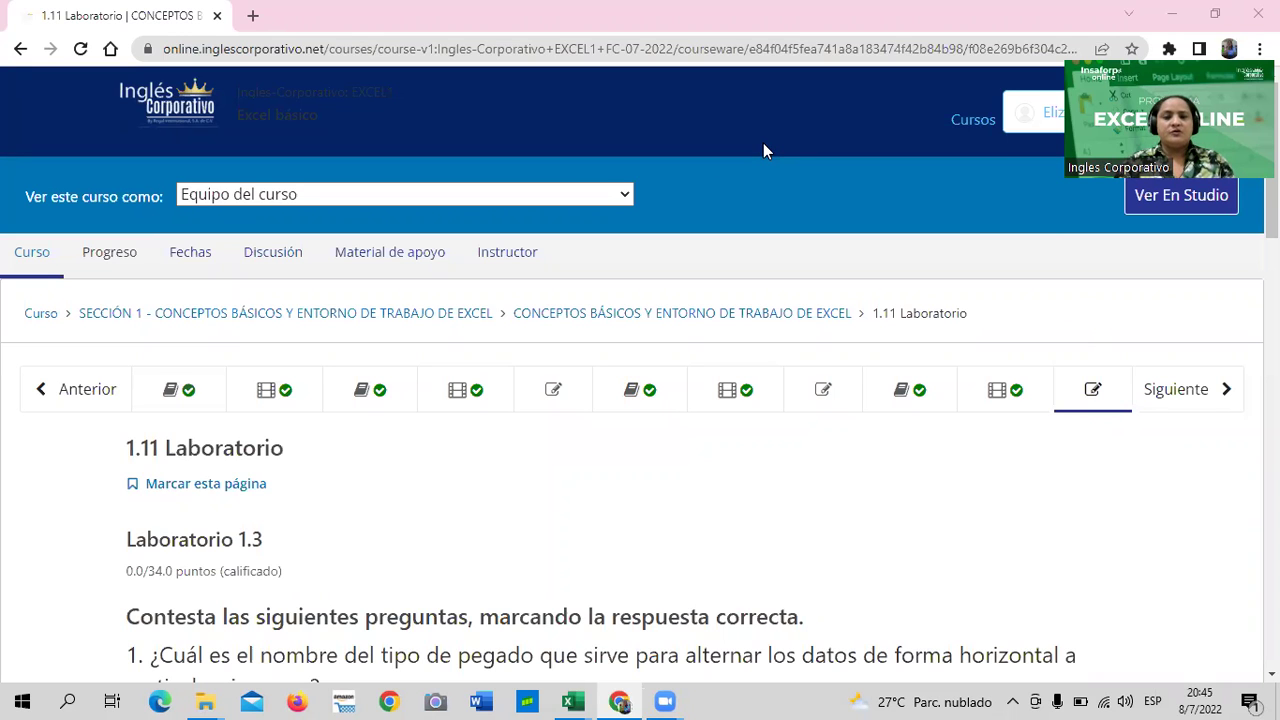
pyautogui.scroll(-2, 787, 315)
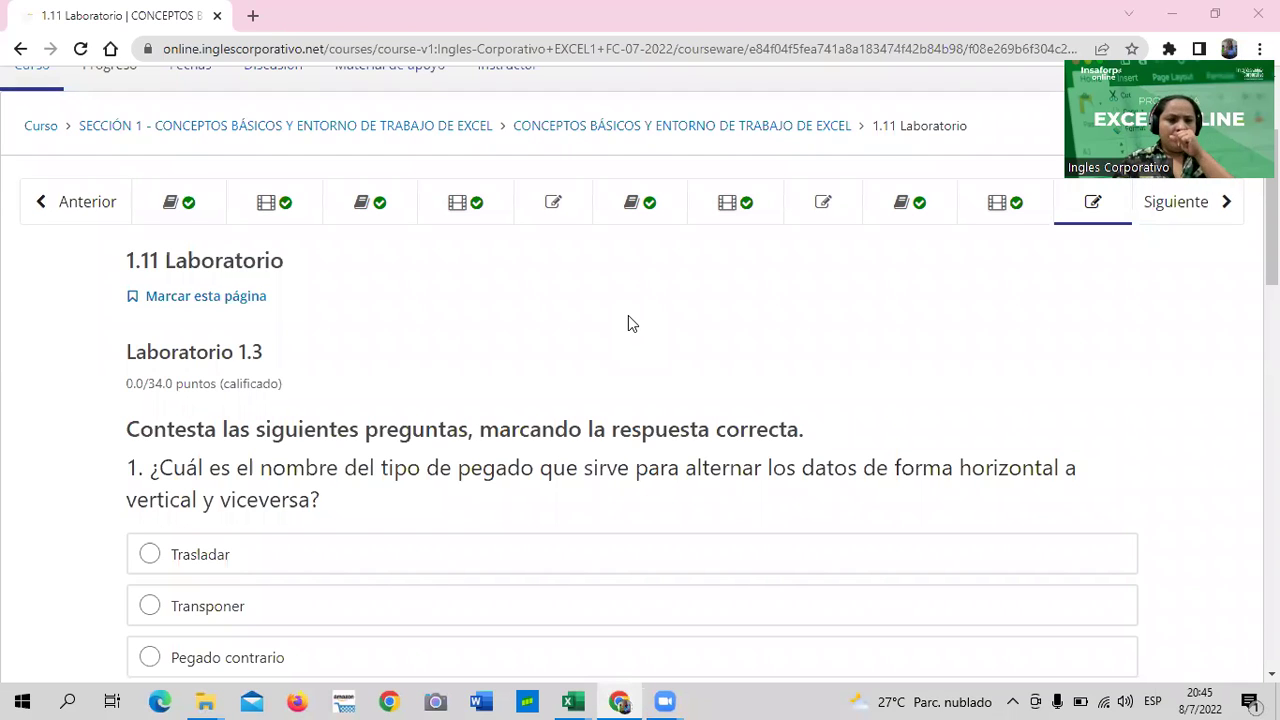
# Mark Transponer for question 1 of Laboratorio 1.3, then scroll down to question 2.
pyautogui.scroll(-2, 628, 316)
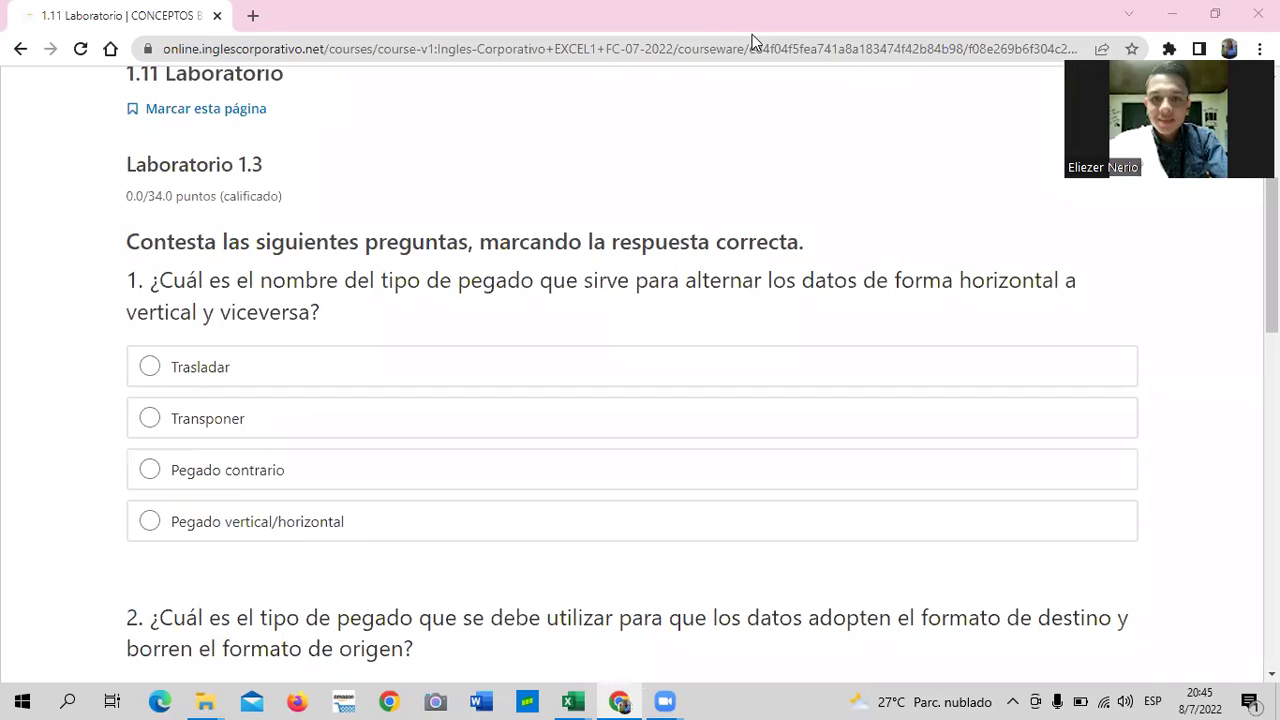
pyautogui.click(143, 424)
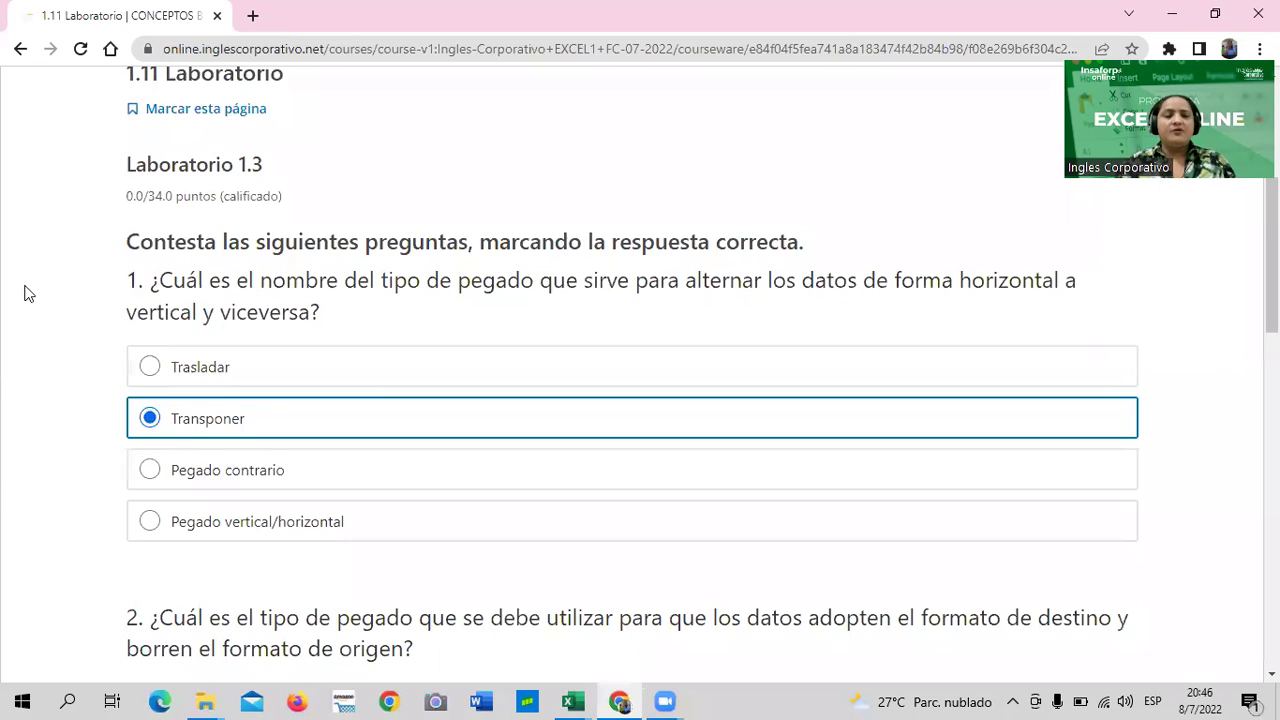
pyautogui.scroll(-2, 390, 385)
pyautogui.scroll(-2, 386, 383)
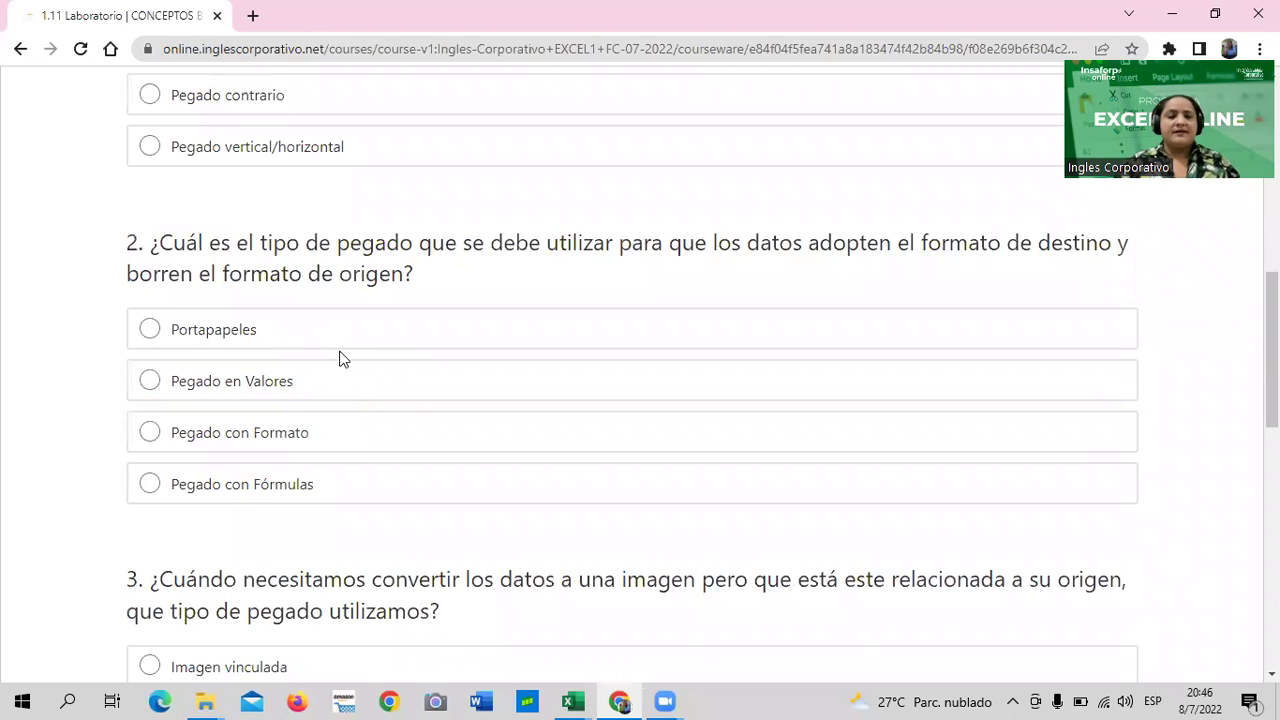
pyautogui.click(151, 382)
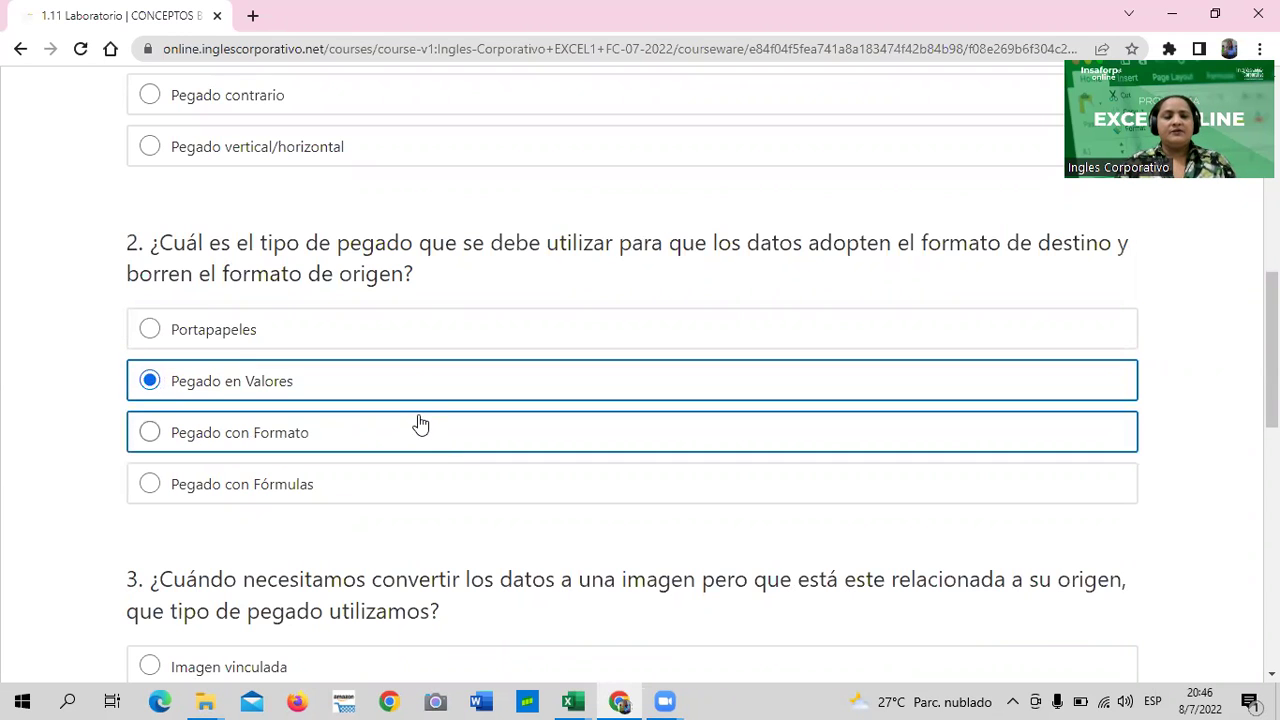
pyautogui.scroll(-2, 418, 420)
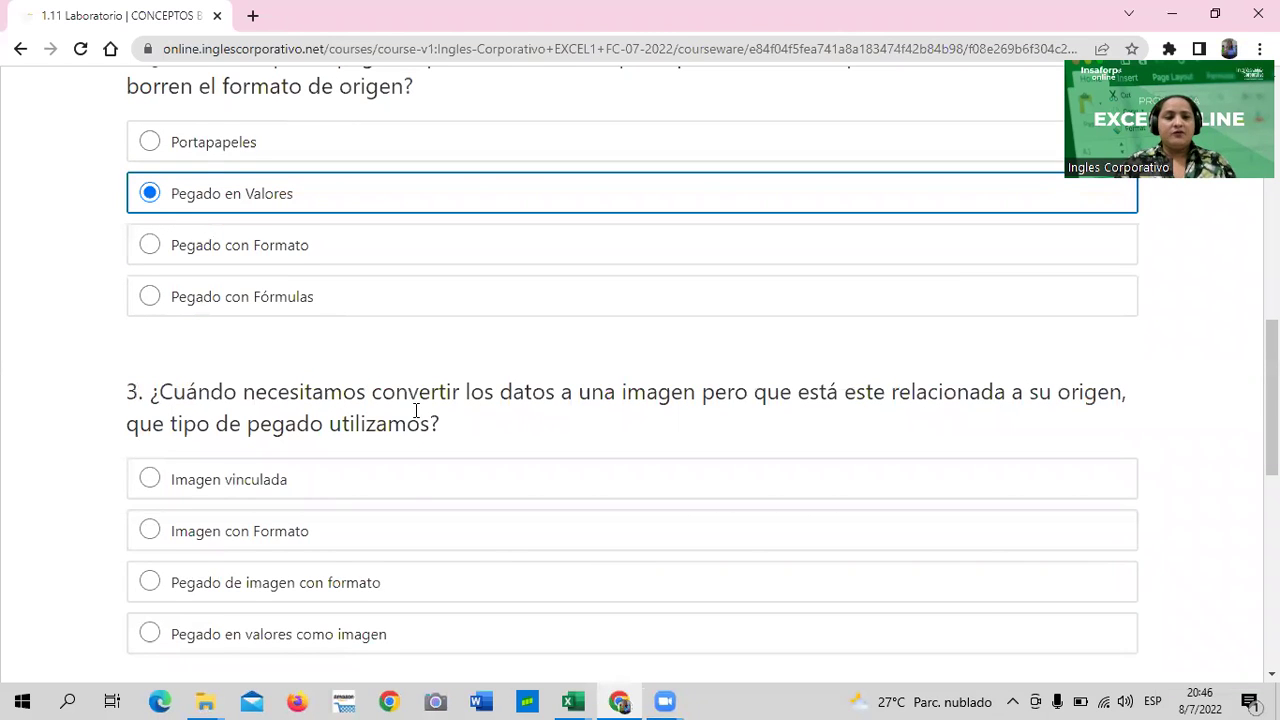
pyautogui.scroll(-2, 418, 409)
pyautogui.scroll(-1, 388, 420)
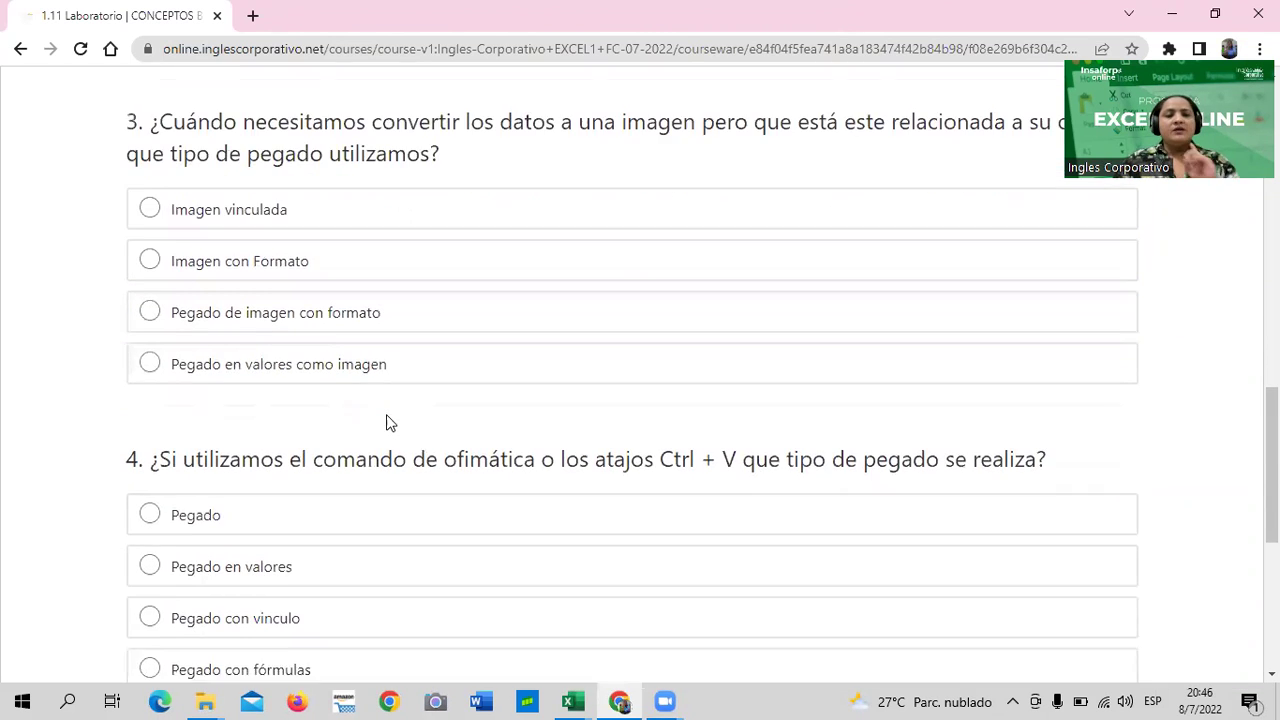
pyautogui.scroll(1, 400, 445)
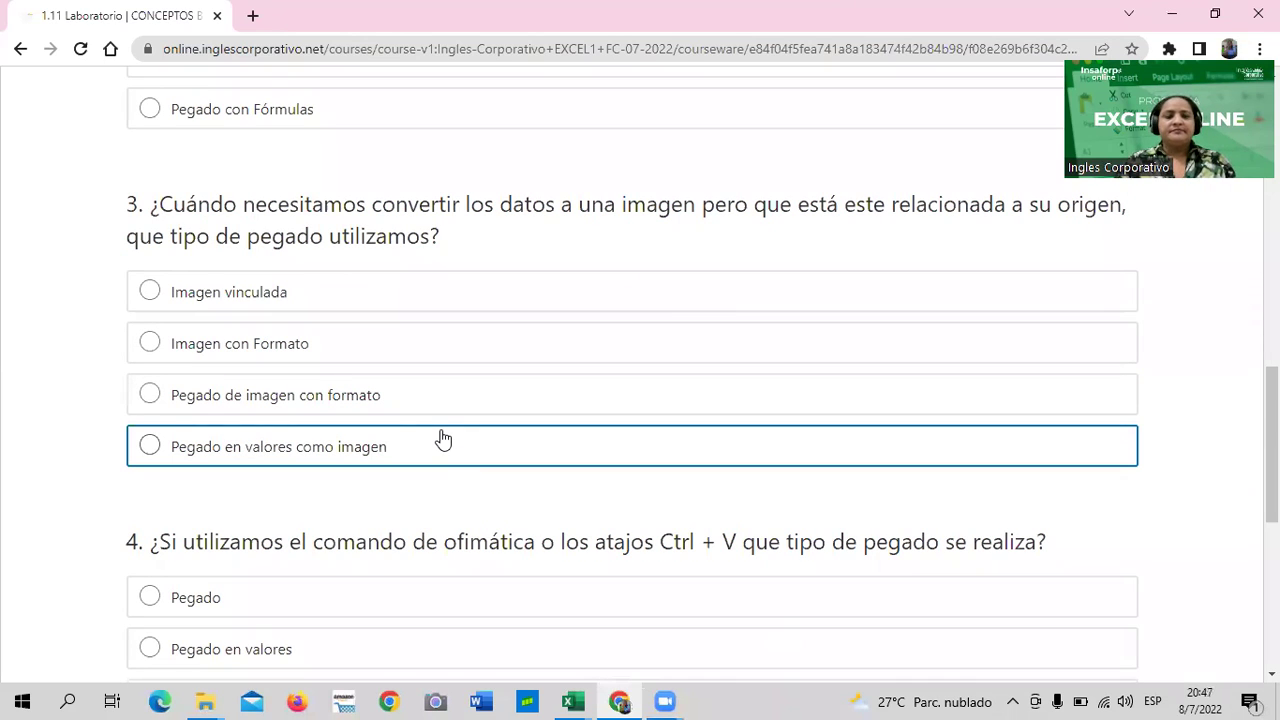
pyautogui.click(163, 398)
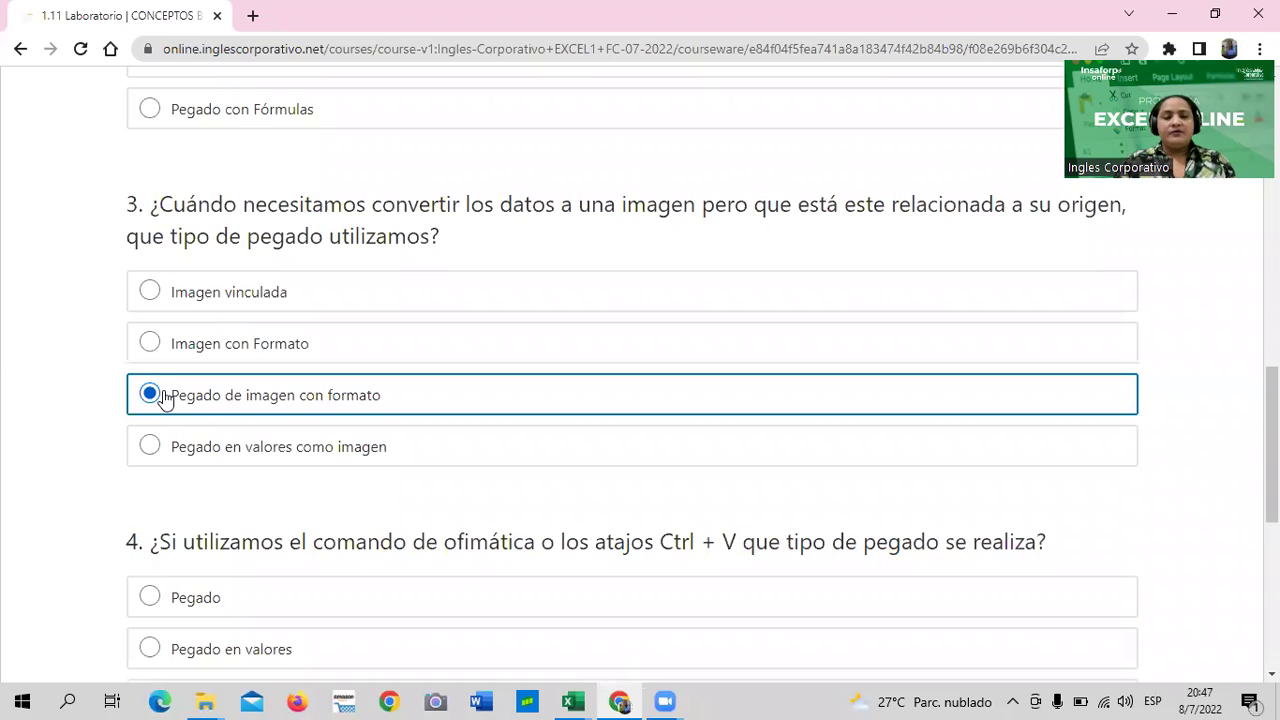
pyautogui.click(151, 446)
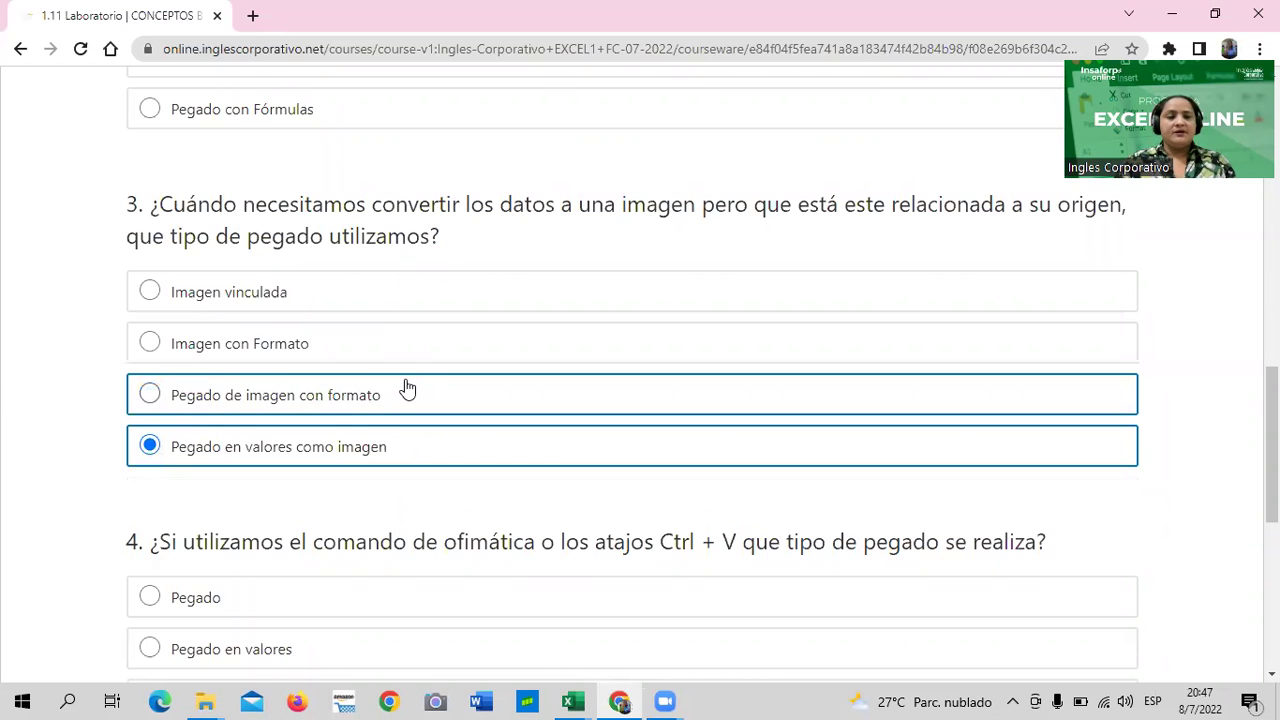
pyautogui.scroll(-2, 407, 381)
pyautogui.scroll(3, 407, 381)
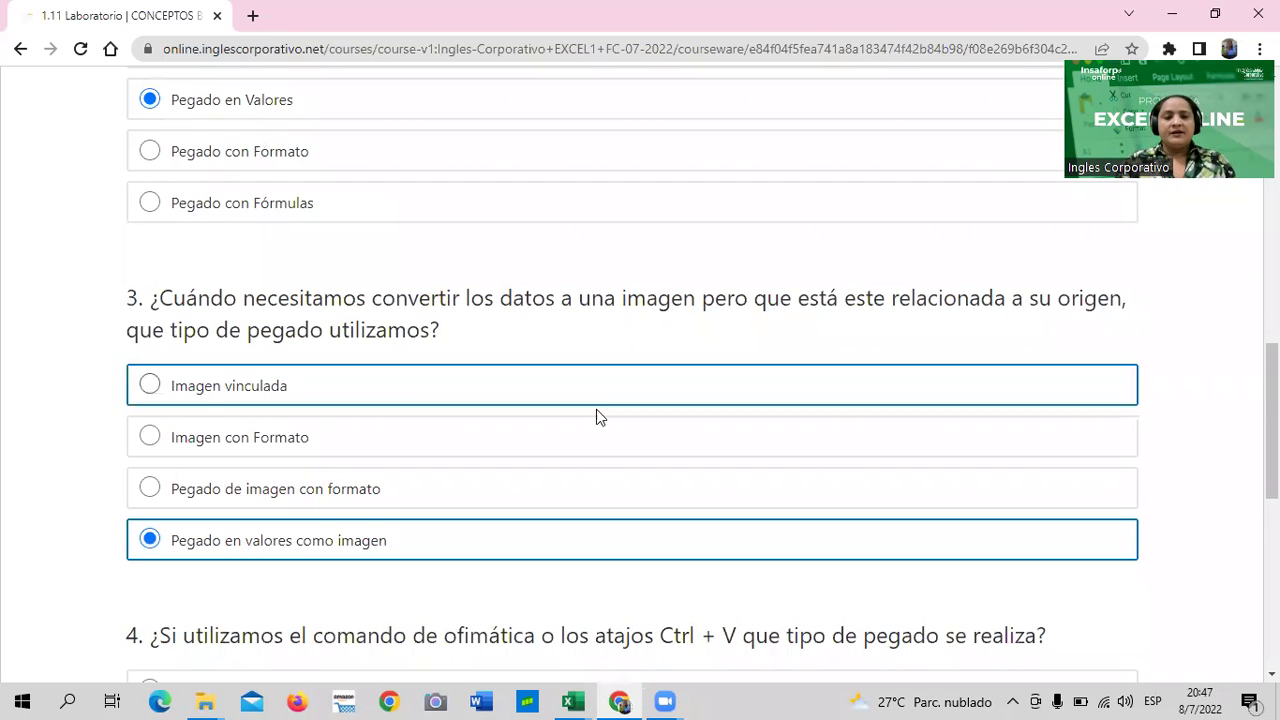
pyautogui.scroll(-3, 596, 410)
pyautogui.scroll(-1, 595, 405)
pyautogui.scroll(-1, 592, 398)
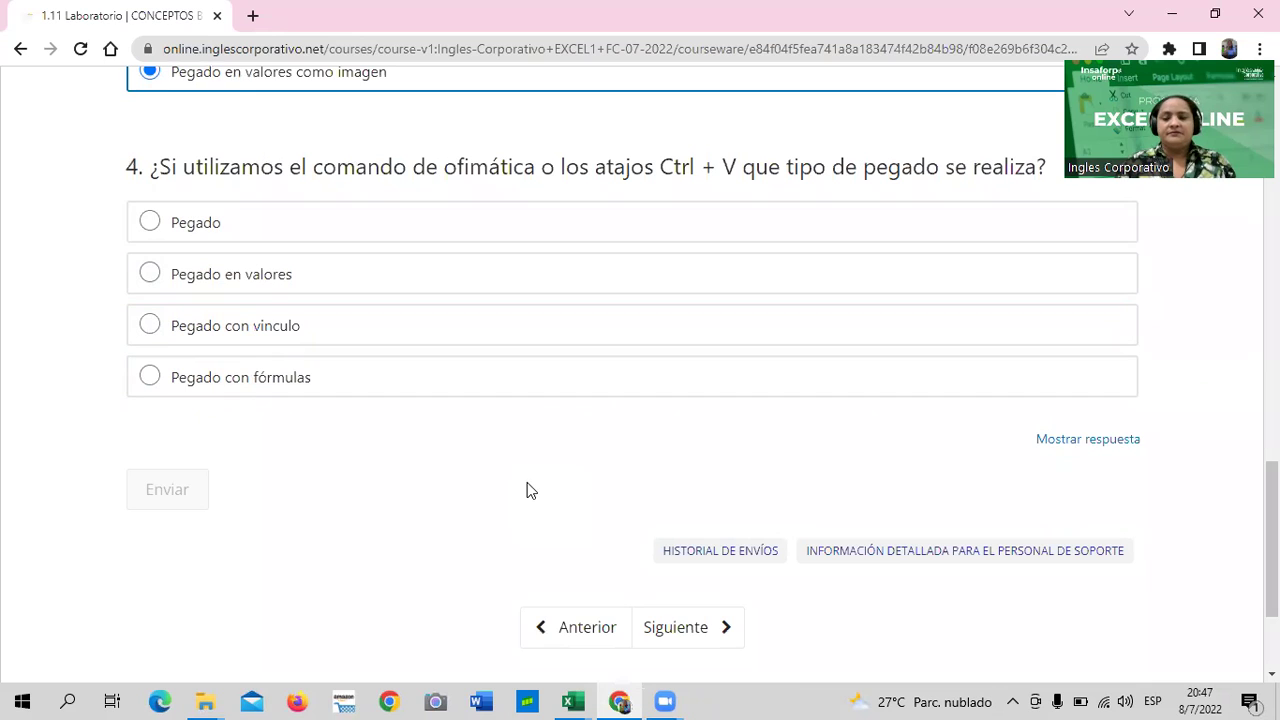
# Mark Pegado for question 4 and scroll back through the quiz to review all answers.
pyautogui.hotkey('shift', 'Tab')
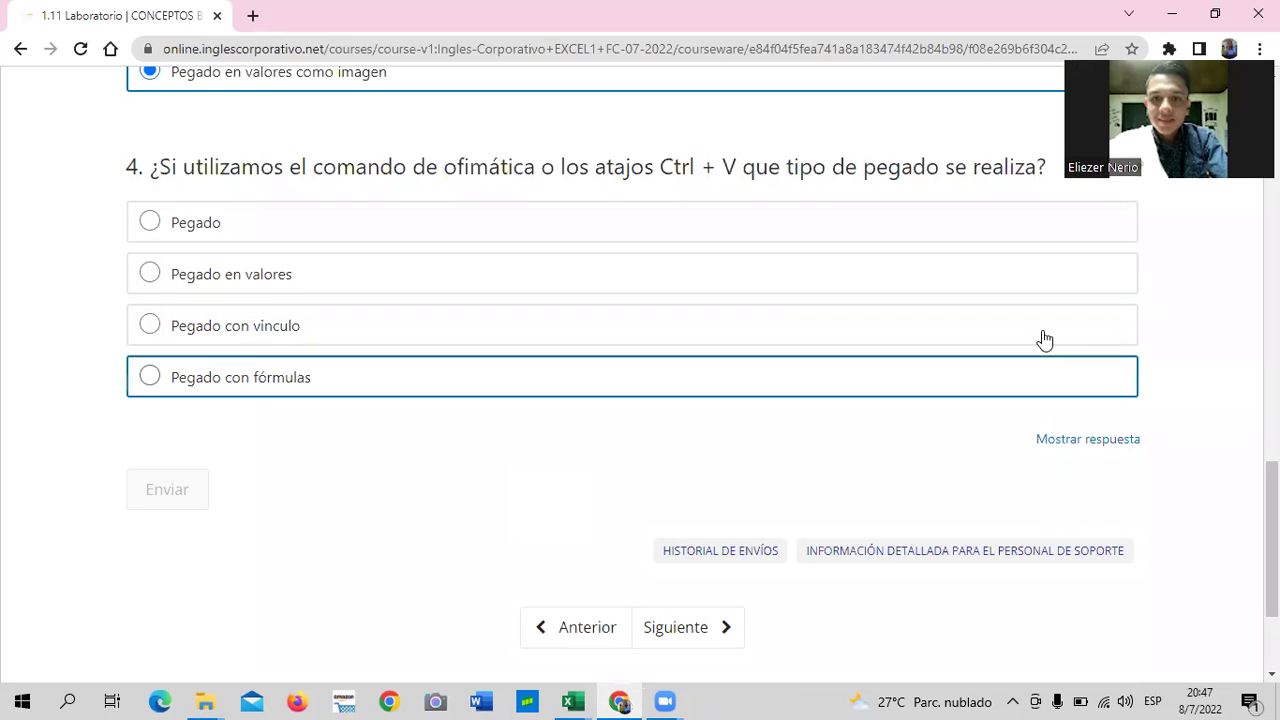
pyautogui.click(150, 223)
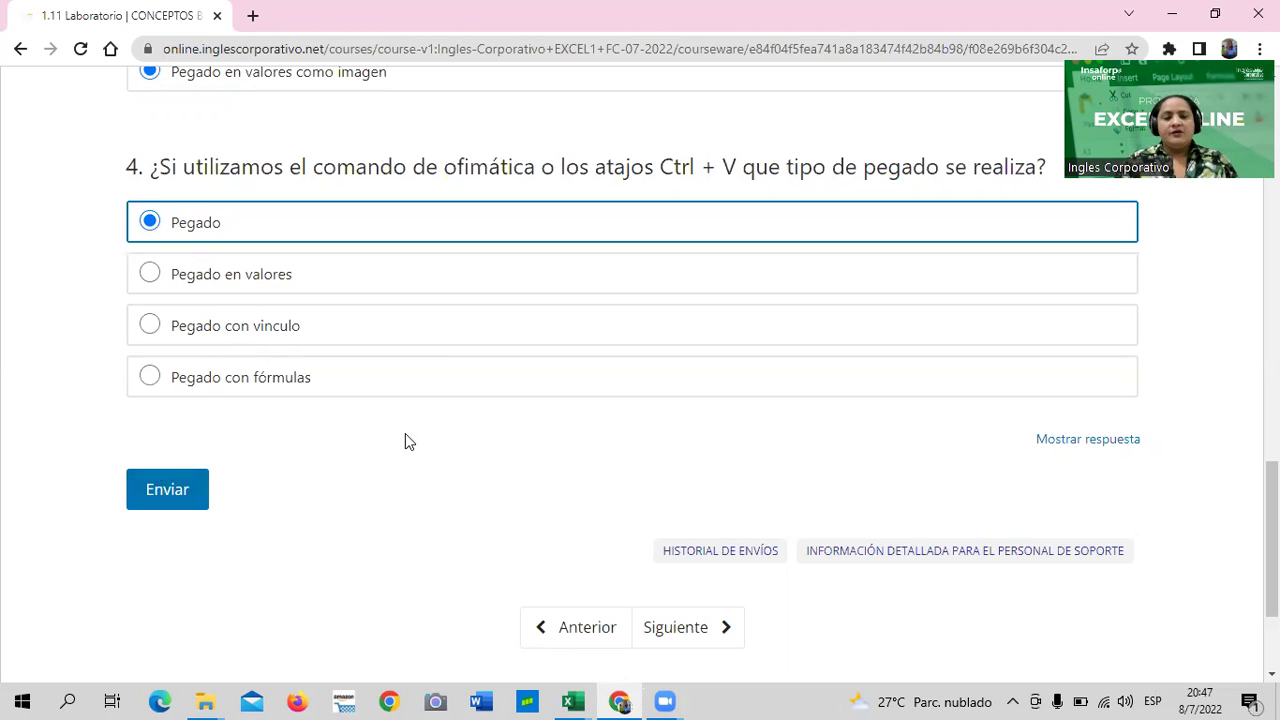
pyautogui.scroll(3, 405, 435)
pyautogui.scroll(5, 405, 435)
pyautogui.scroll(5, 400, 436)
pyautogui.scroll(3, 393, 436)
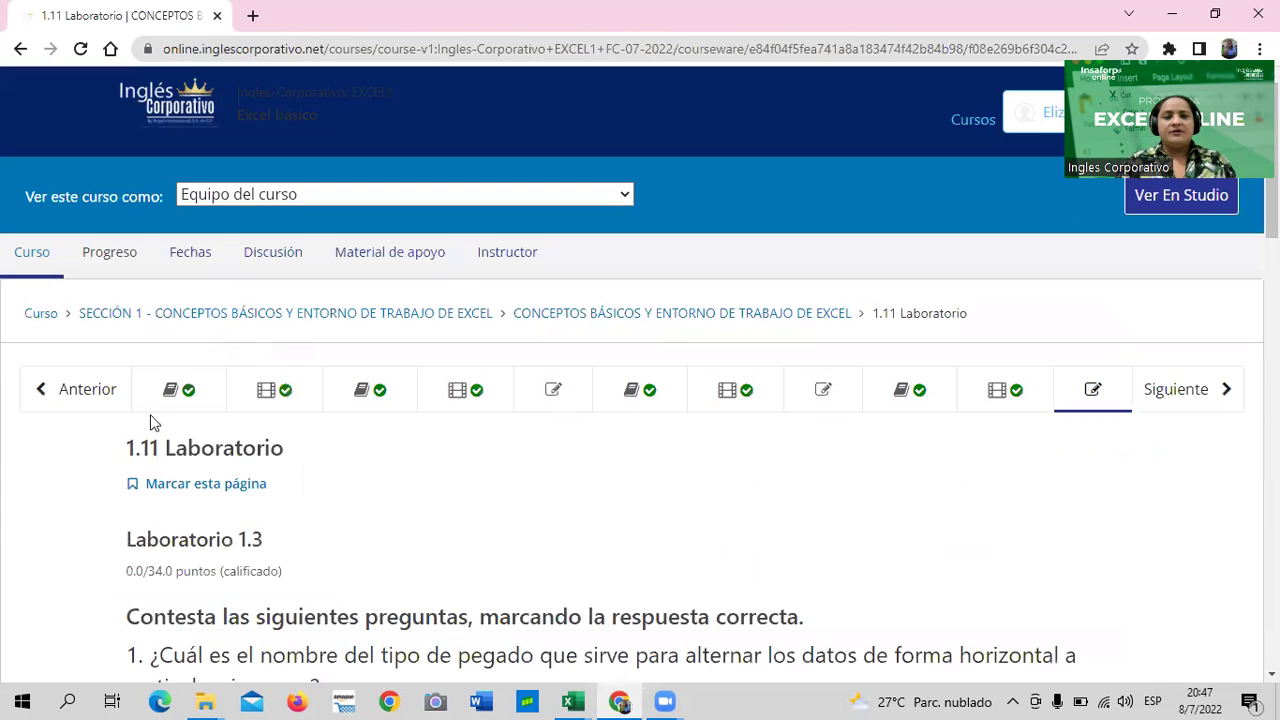
pyautogui.scroll(-4, 657, 443)
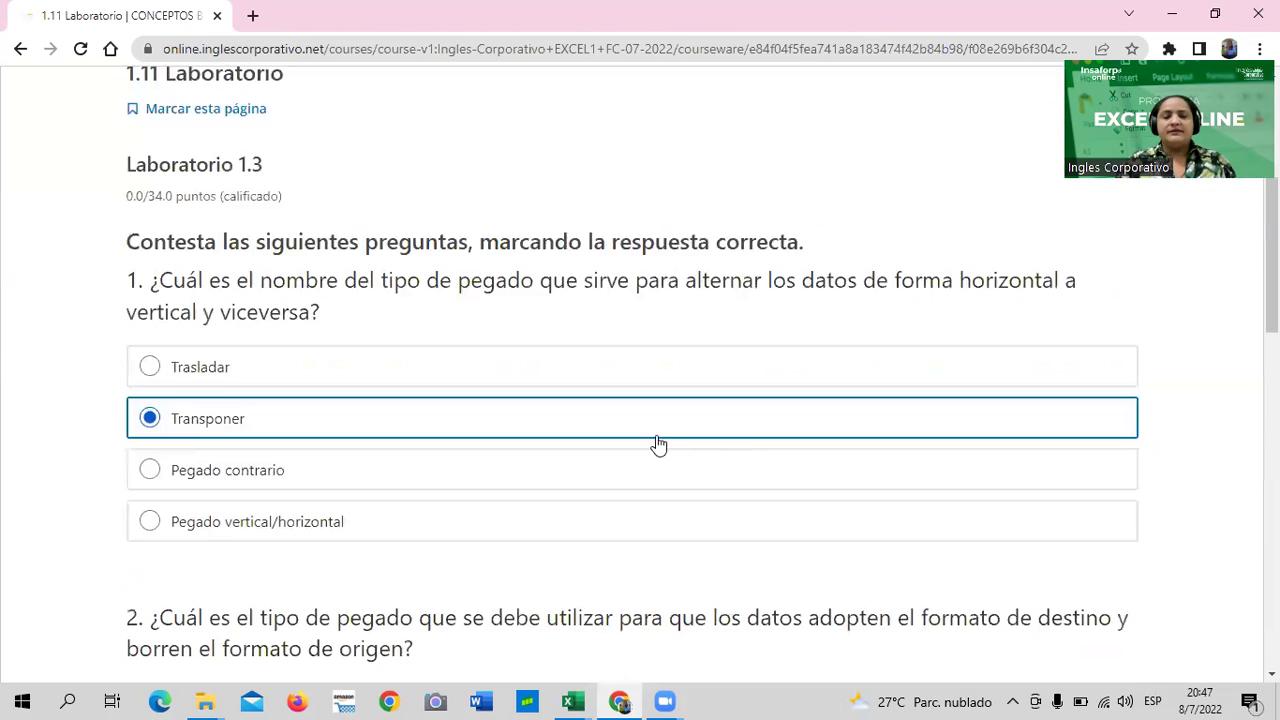
pyautogui.scroll(-2, 640, 440)
pyautogui.scroll(-4, 639, 437)
pyautogui.scroll(-2, 639, 437)
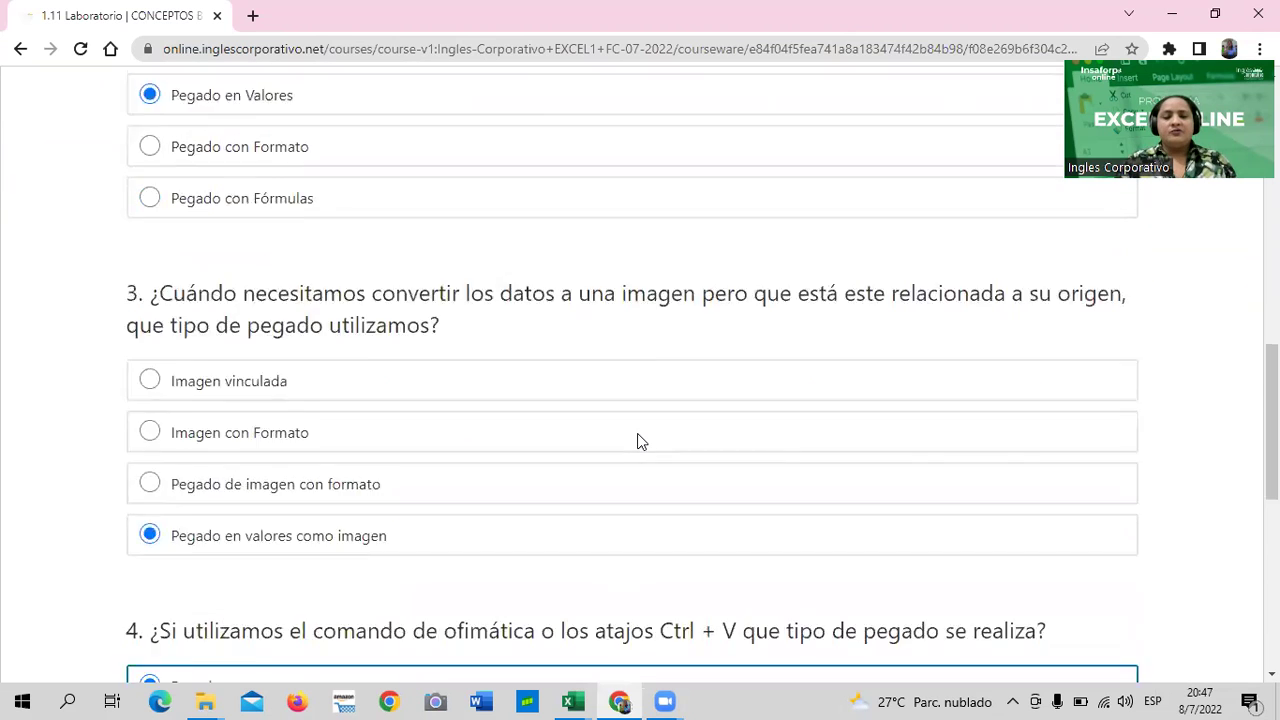
pyautogui.scroll(-4, 637, 440)
pyautogui.scroll(-1, 637, 443)
pyautogui.scroll(-2, 660, 443)
# Go on to lesson 2.1 and read through the Referencias relativas y absolutas objective.
pyautogui.click(686, 443)
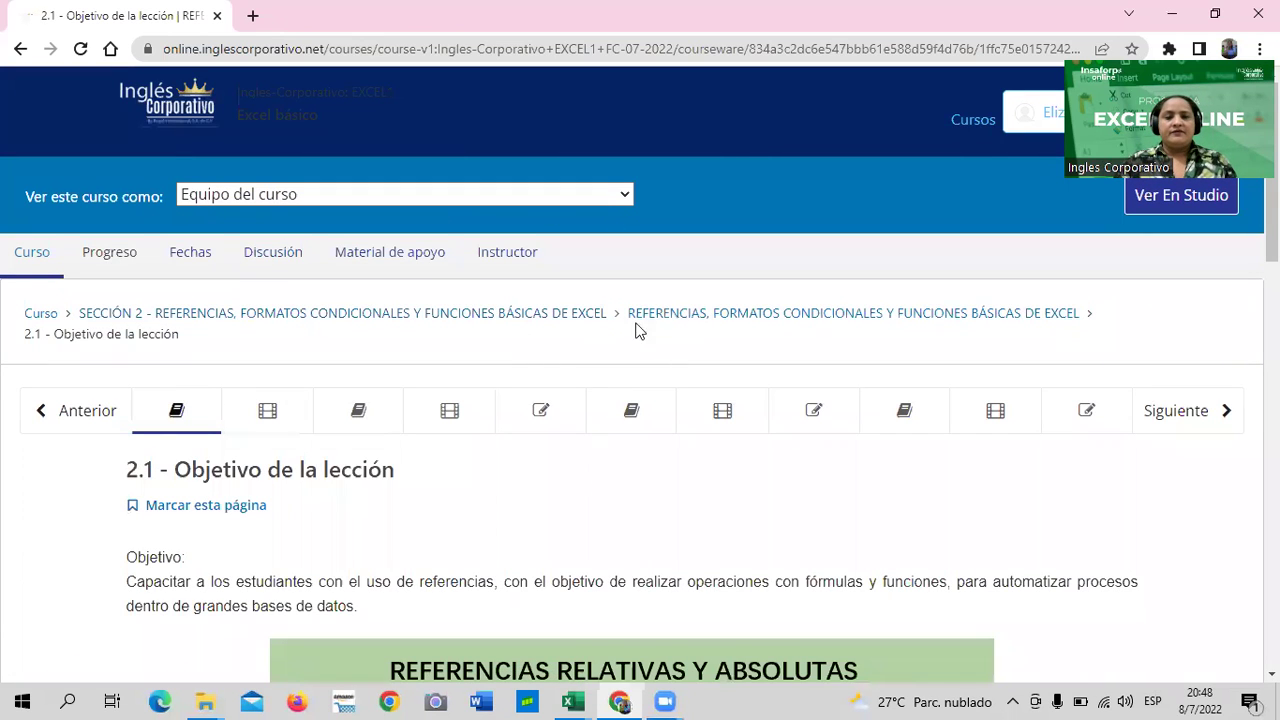
pyautogui.scroll(-2, 776, 326)
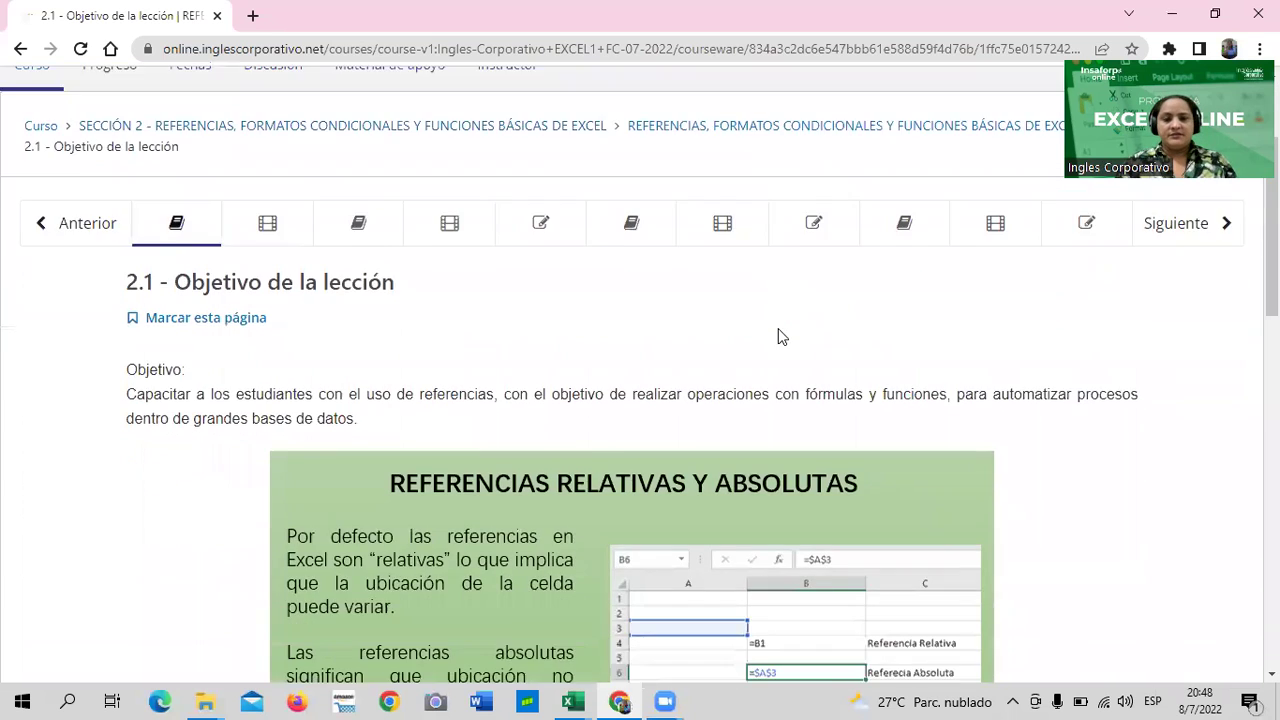
pyautogui.scroll(-4, 778, 328)
pyautogui.scroll(-2, 750, 338)
pyautogui.scroll(-2, 726, 346)
pyautogui.scroll(-4, 724, 347)
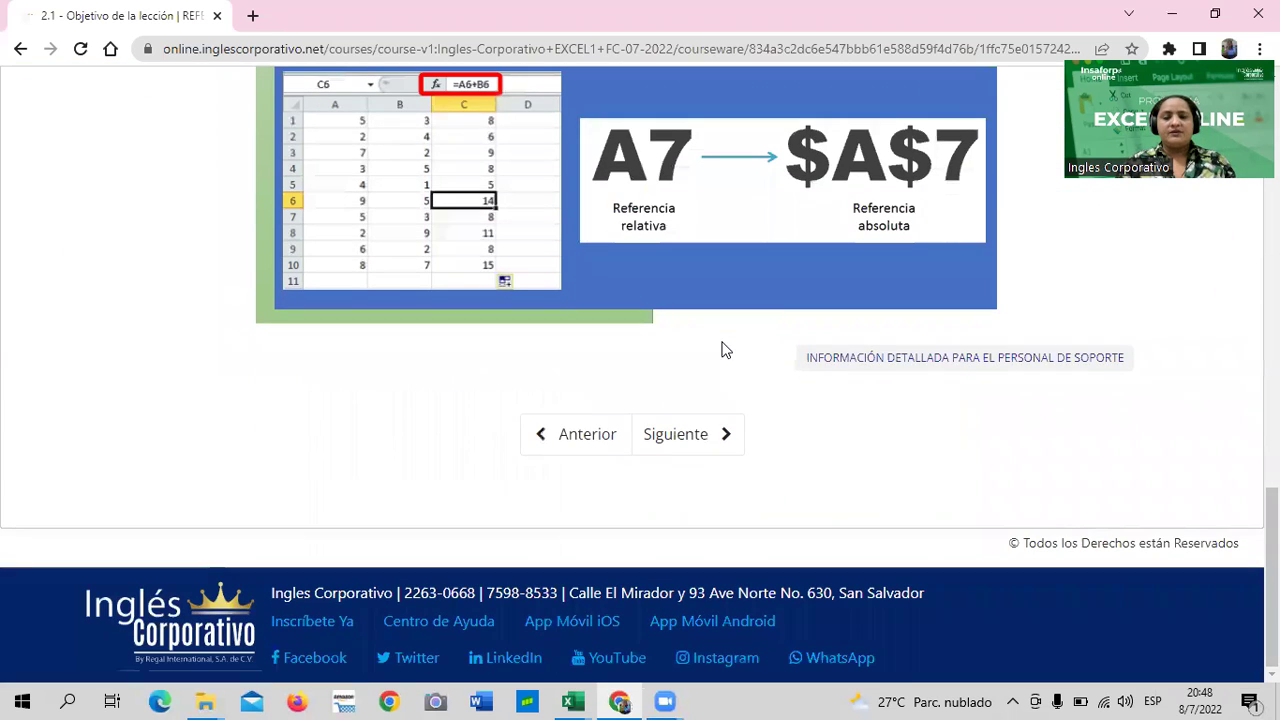
pyautogui.scroll(4, 656, 345)
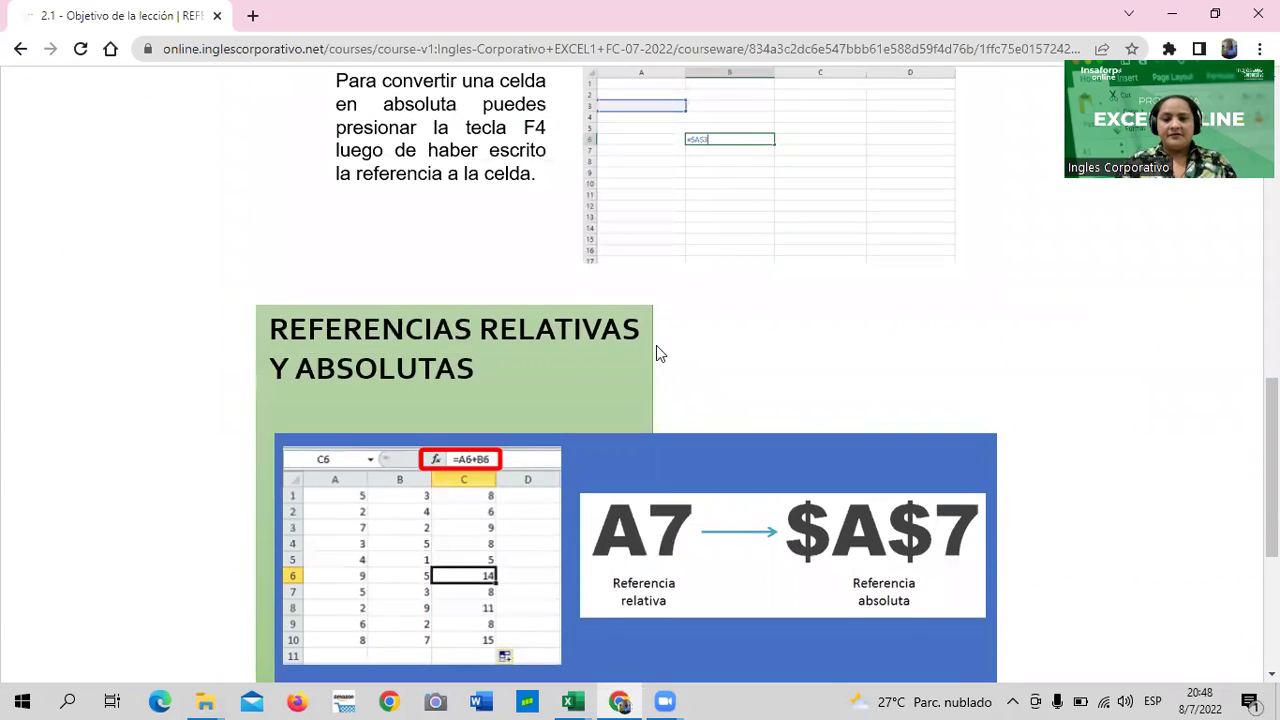
pyautogui.scroll(1, 617, 336)
pyautogui.scroll(4, 617, 336)
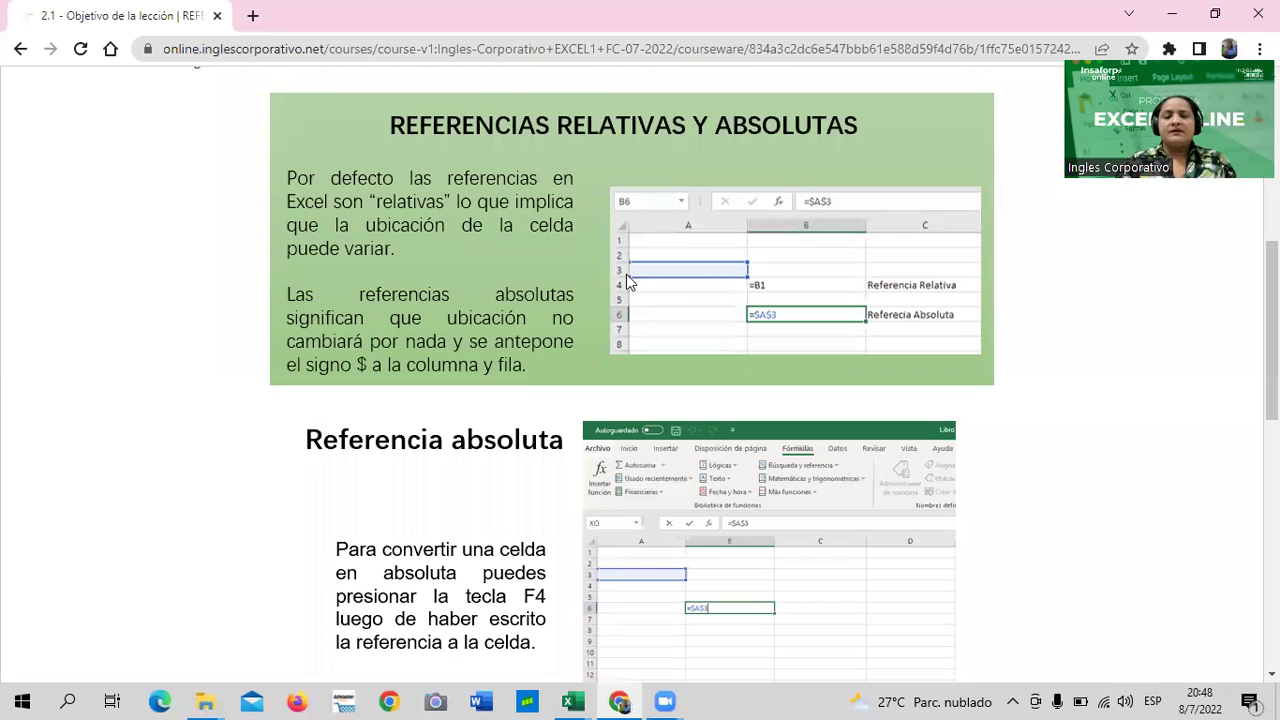
pyautogui.scroll(2, 569, 318)
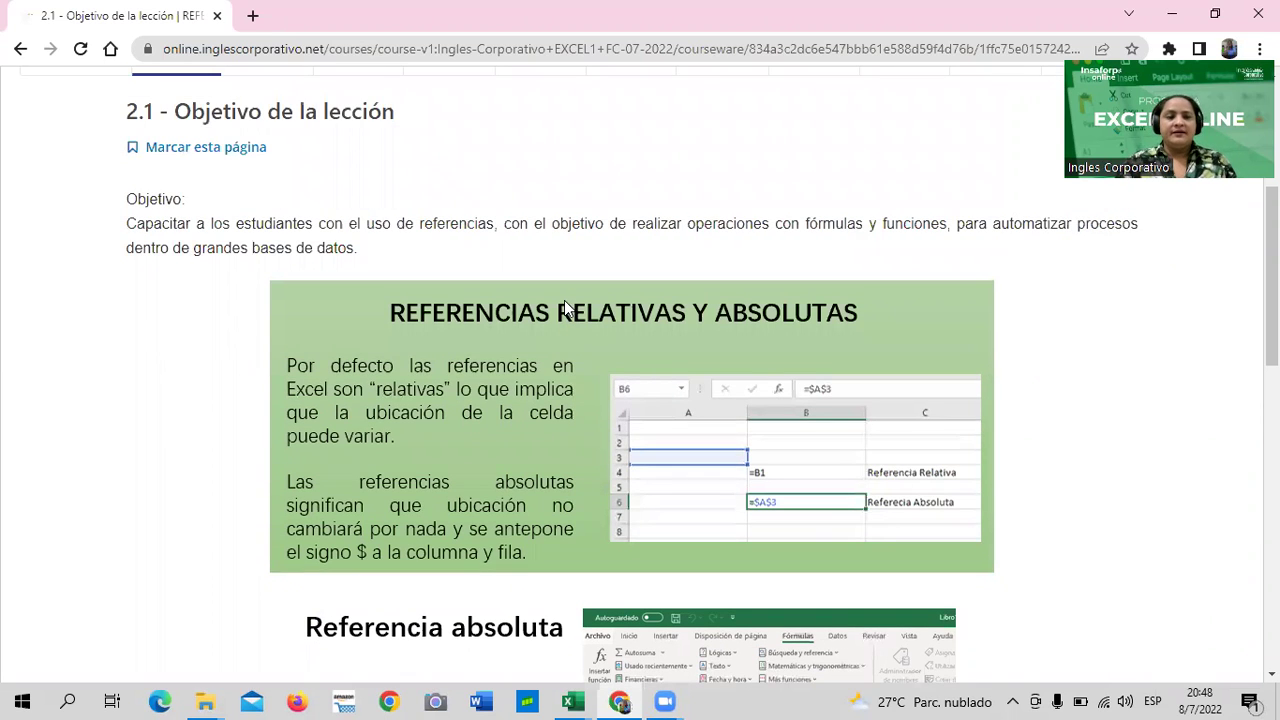
pyautogui.scroll(1, 557, 293)
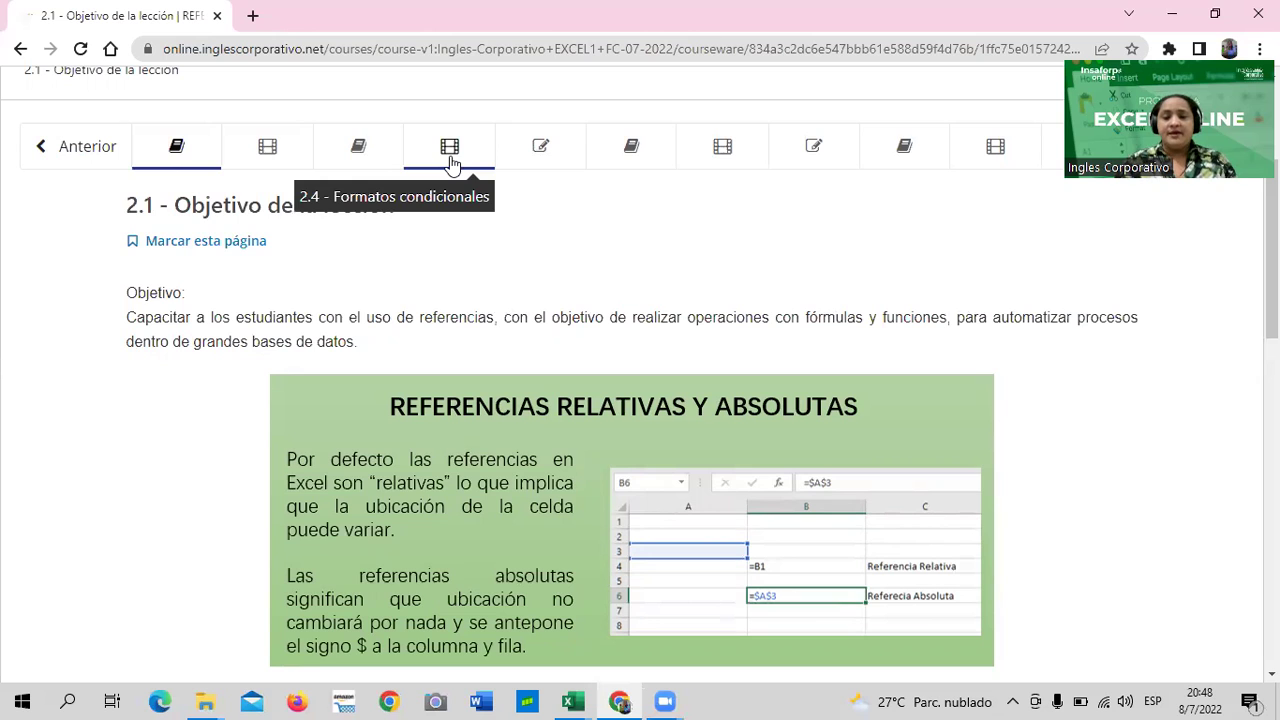
# Open the 2.3 Objetivo de la lección page and read its five FORMATO CONDICIONAL rule options.
pyautogui.click(391, 146)
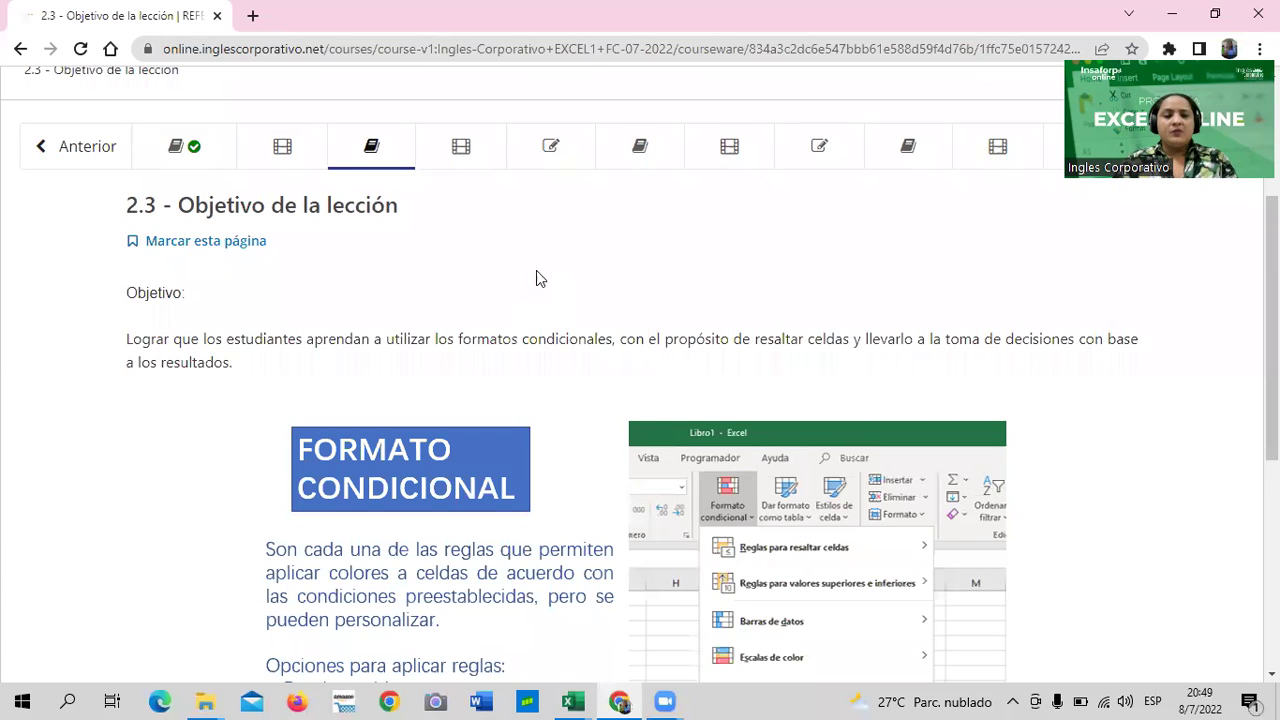
pyautogui.scroll(-2, 536, 278)
pyautogui.scroll(-1, 538, 277)
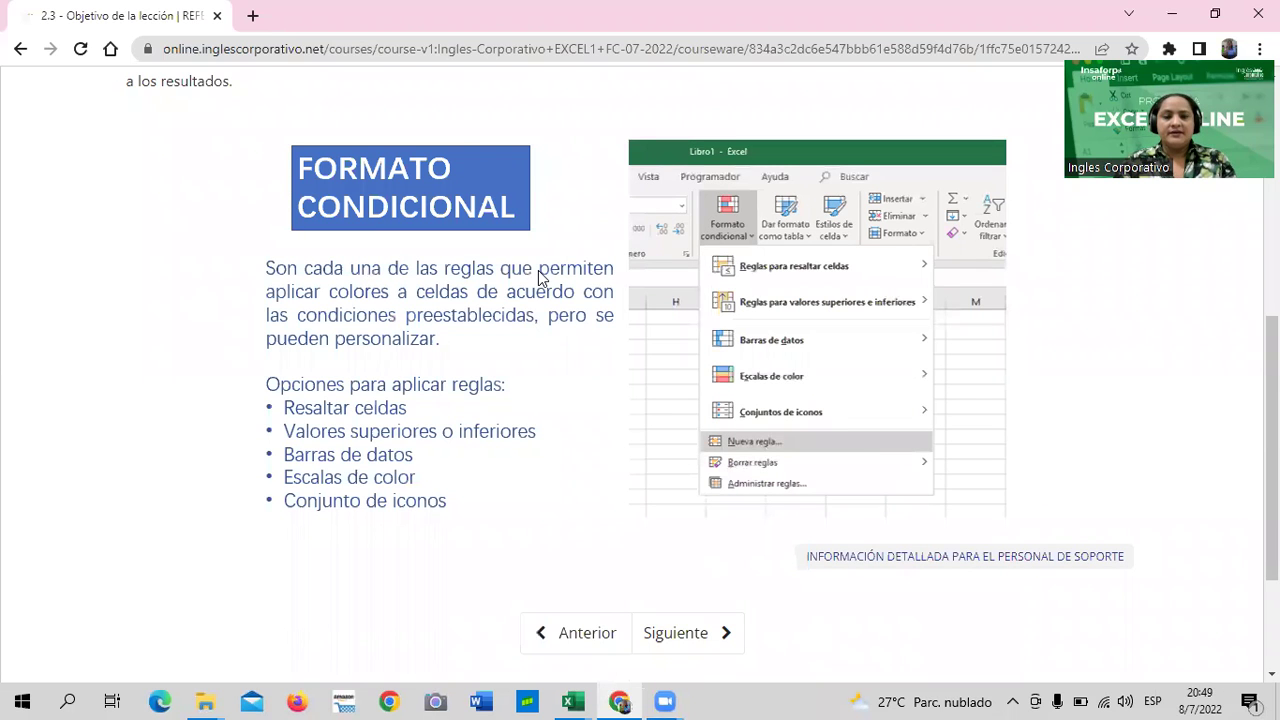
pyautogui.scroll(-1, 540, 275)
pyautogui.scroll(-1, 543, 274)
pyautogui.scroll(3, 543, 274)
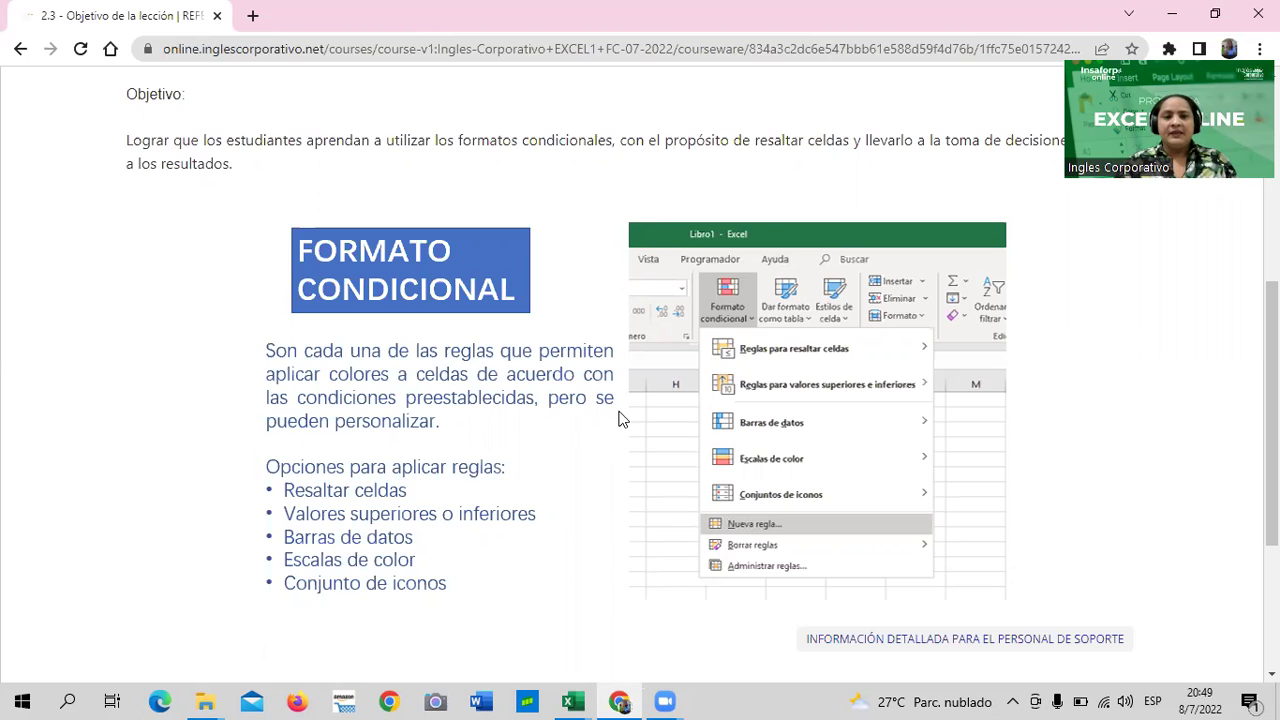
pyautogui.scroll(3, 615, 415)
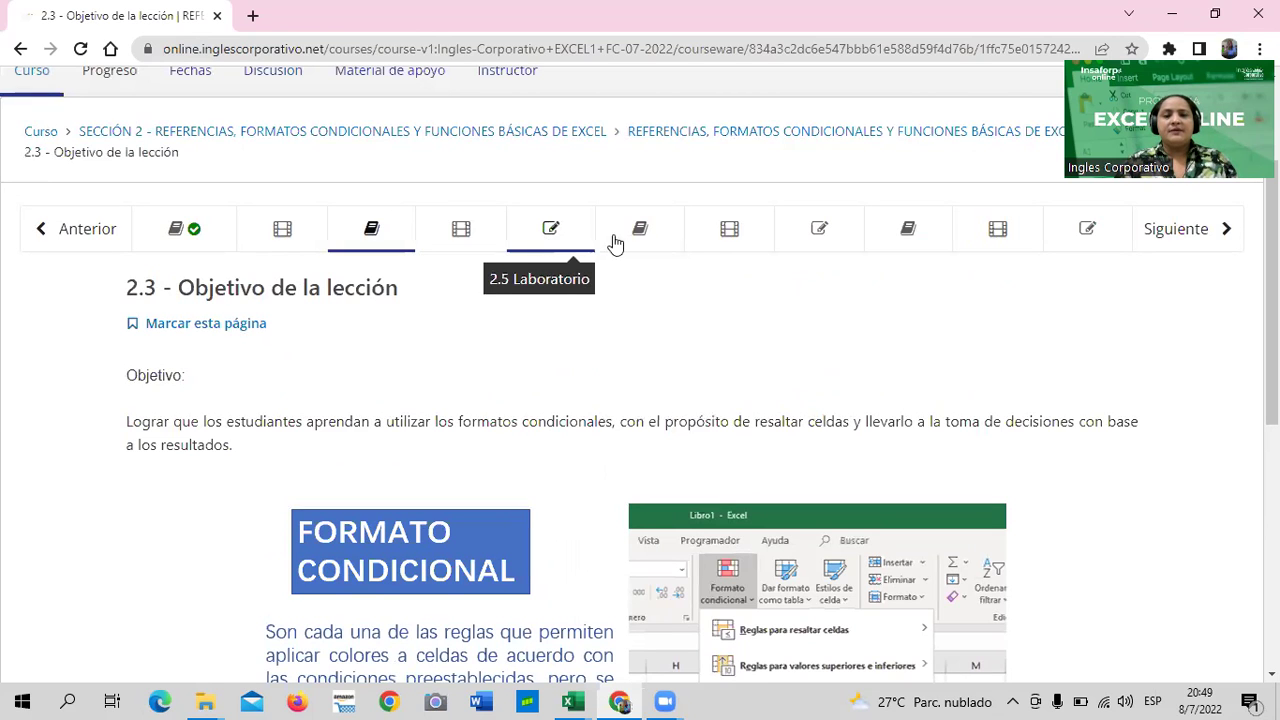
# Open lesson 2.6 on cell and range names and read down to 'Creación de una constante'.
pyautogui.click(666, 240)
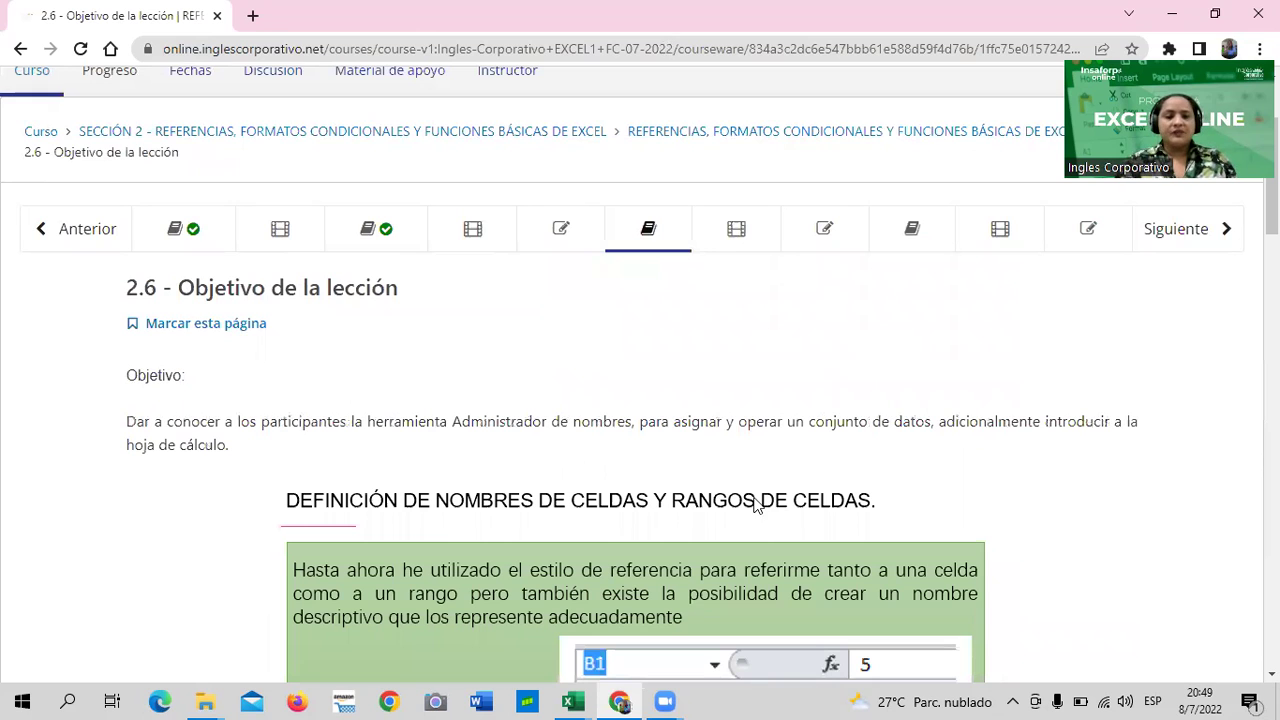
pyautogui.scroll(-1, 700, 385)
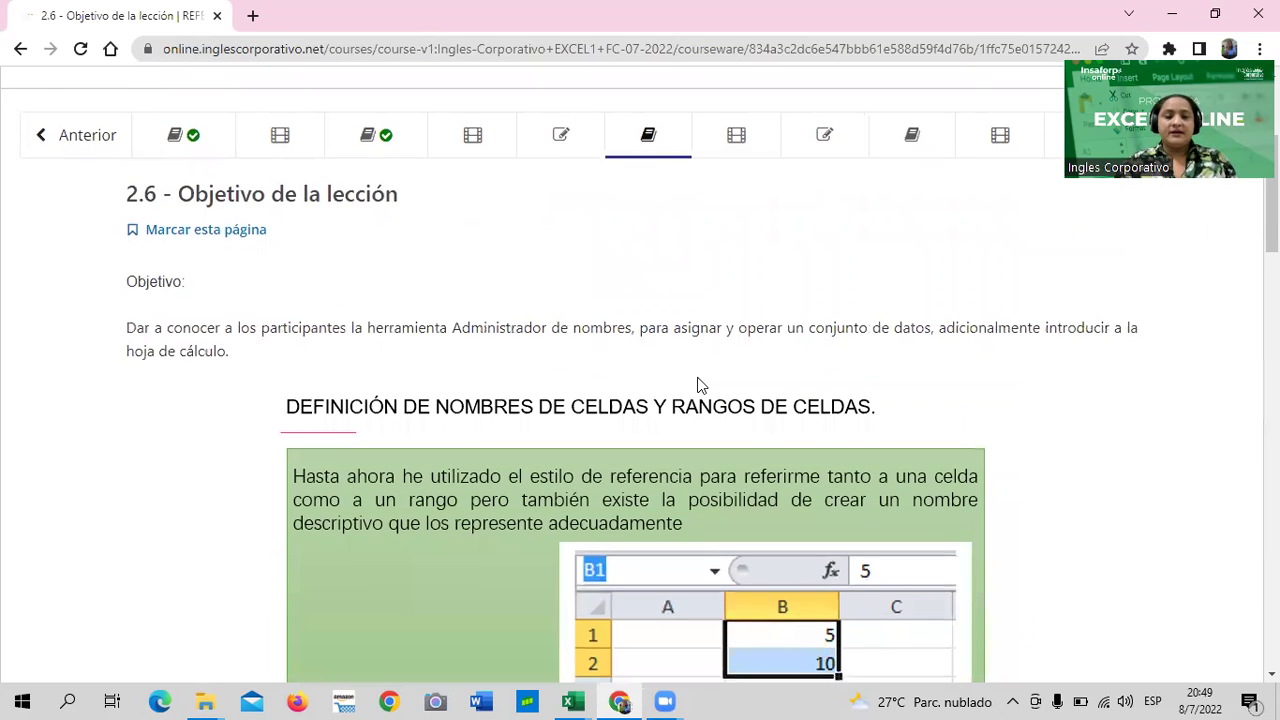
pyautogui.scroll(-1, 700, 385)
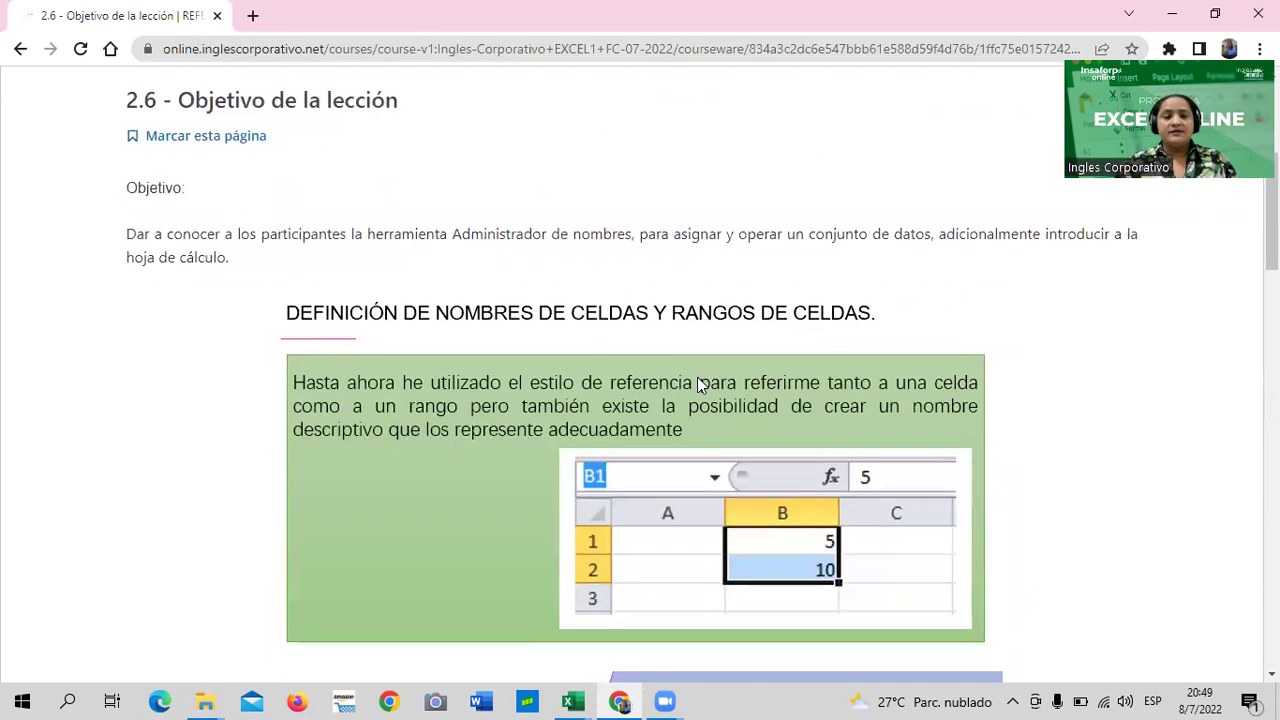
pyautogui.scroll(-1, 697, 383)
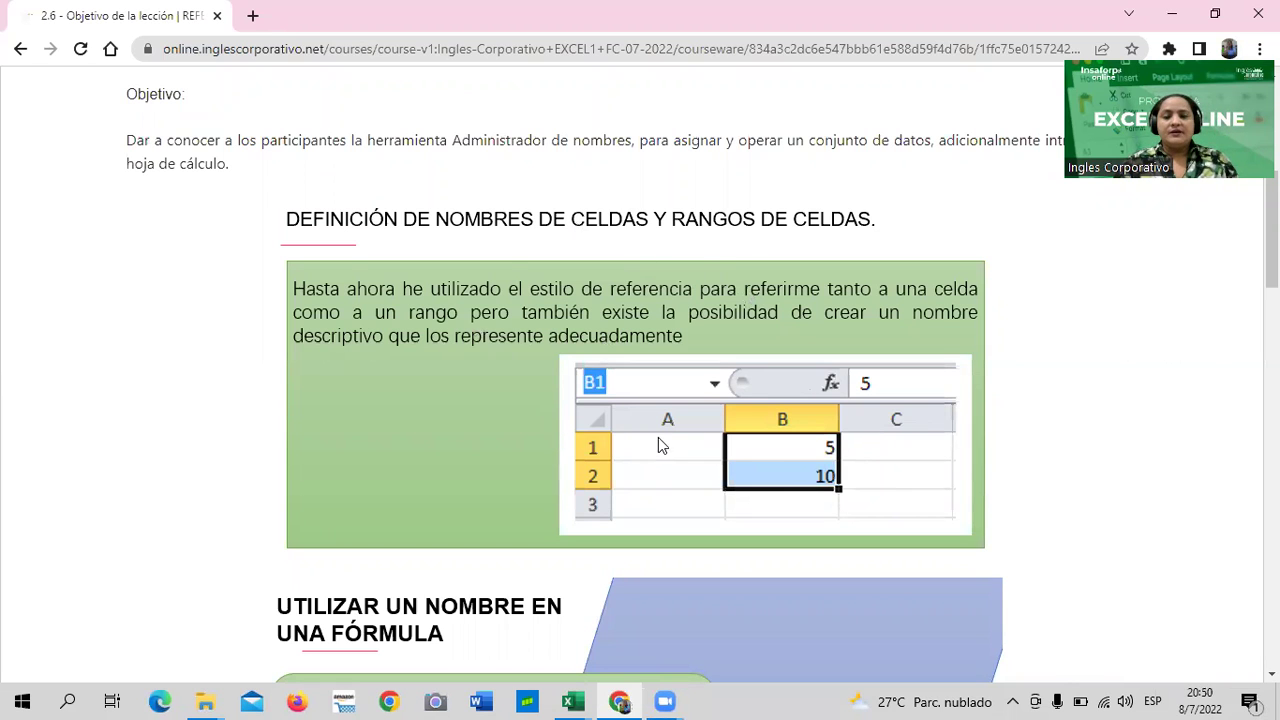
pyautogui.scroll(-3, 630, 358)
pyautogui.scroll(-3, 630, 360)
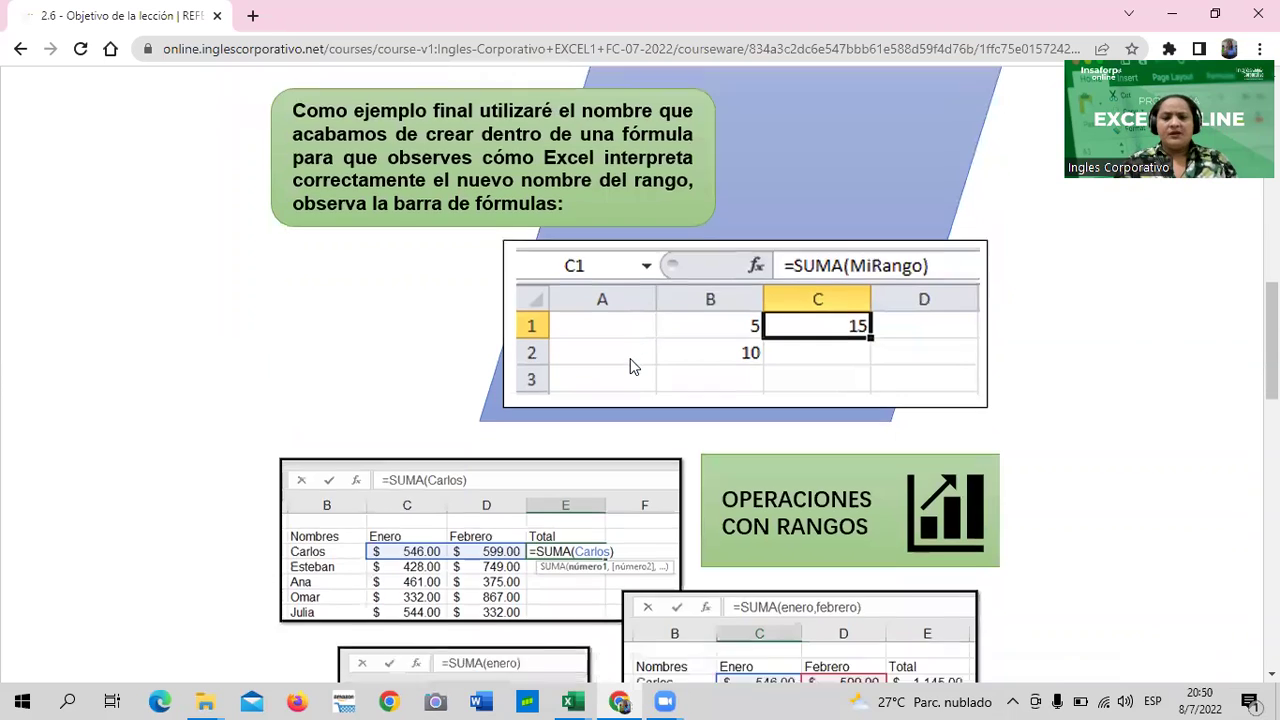
pyautogui.scroll(-3, 600, 350)
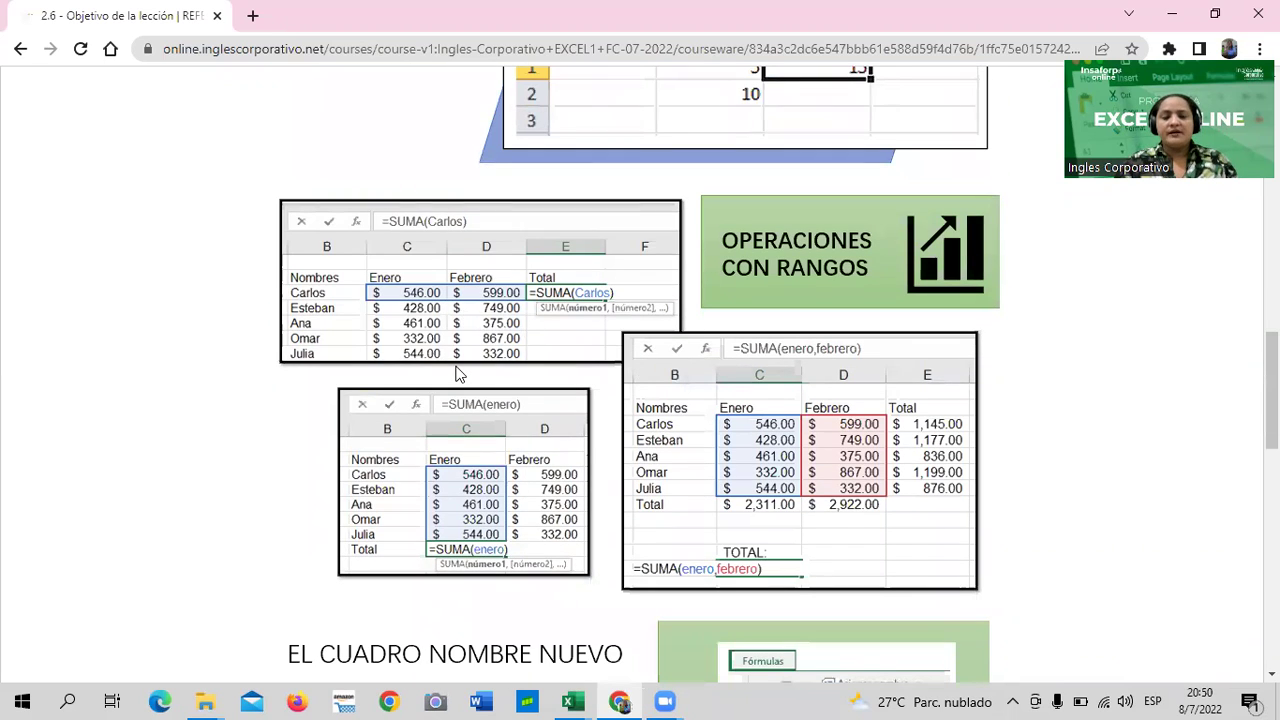
pyautogui.scroll(-3, 588, 436)
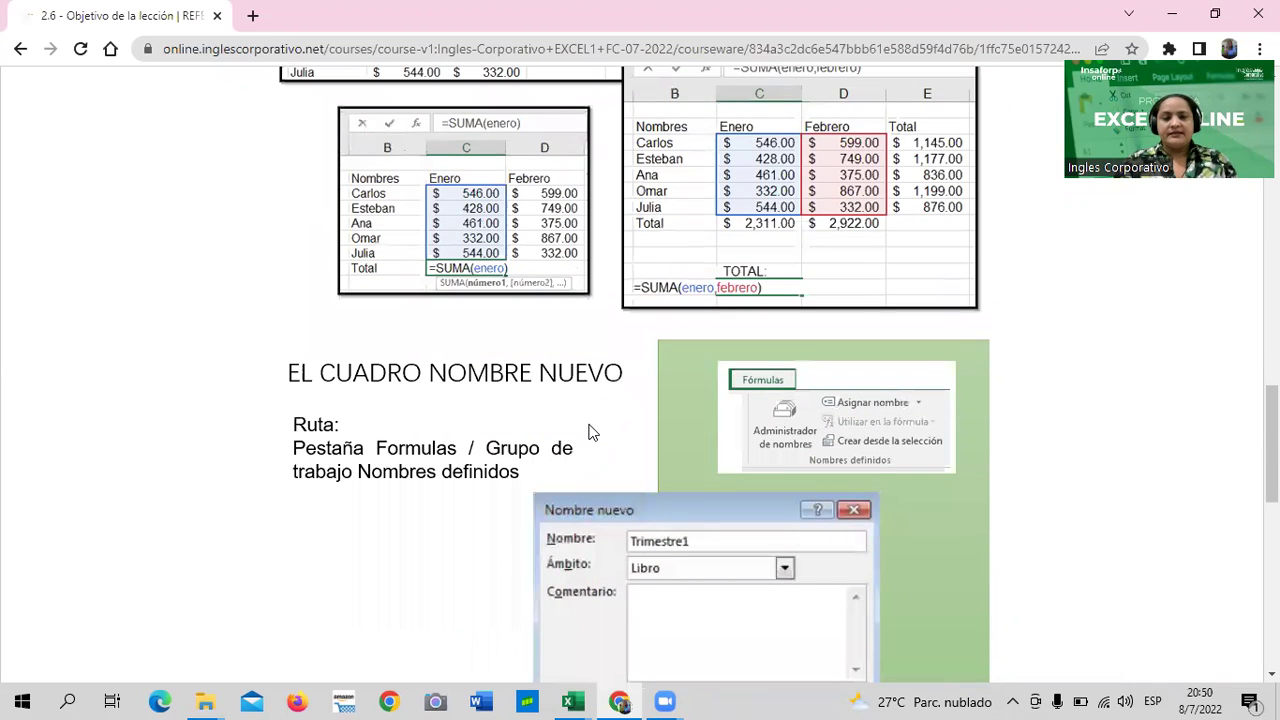
pyautogui.scroll(-1, 588, 432)
pyautogui.scroll(-2, 588, 432)
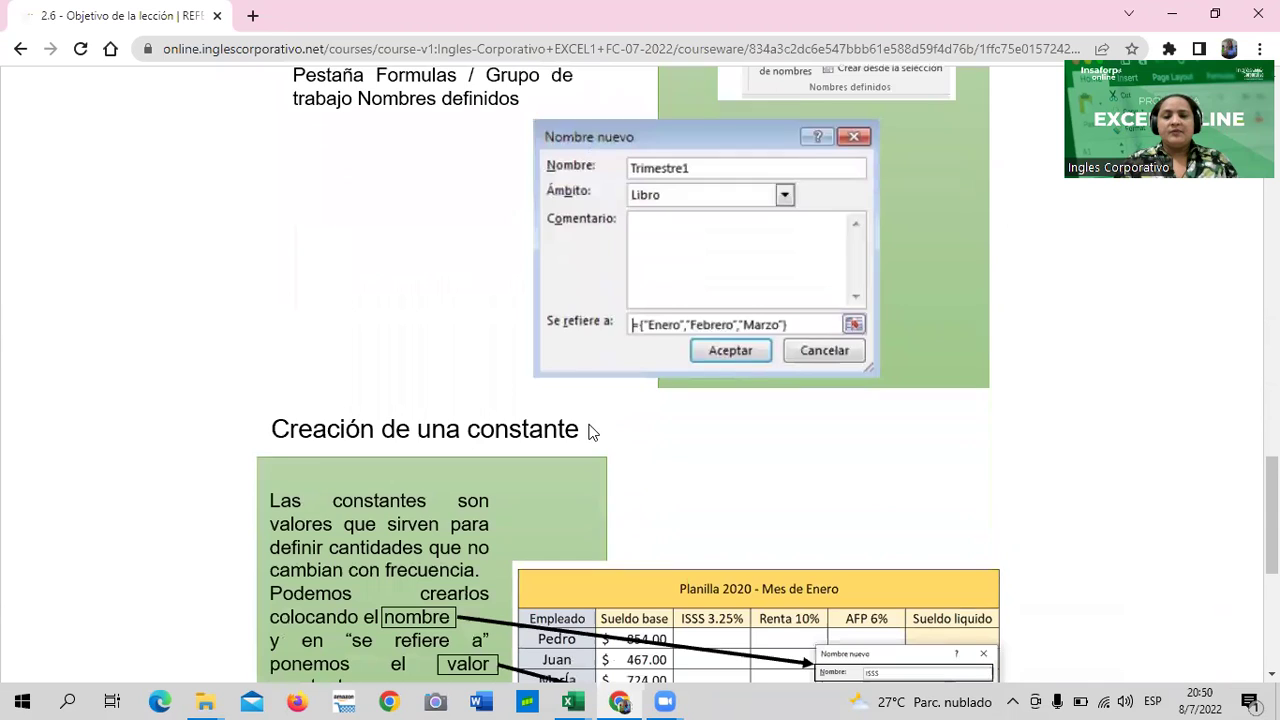
pyautogui.scroll(-3, 588, 432)
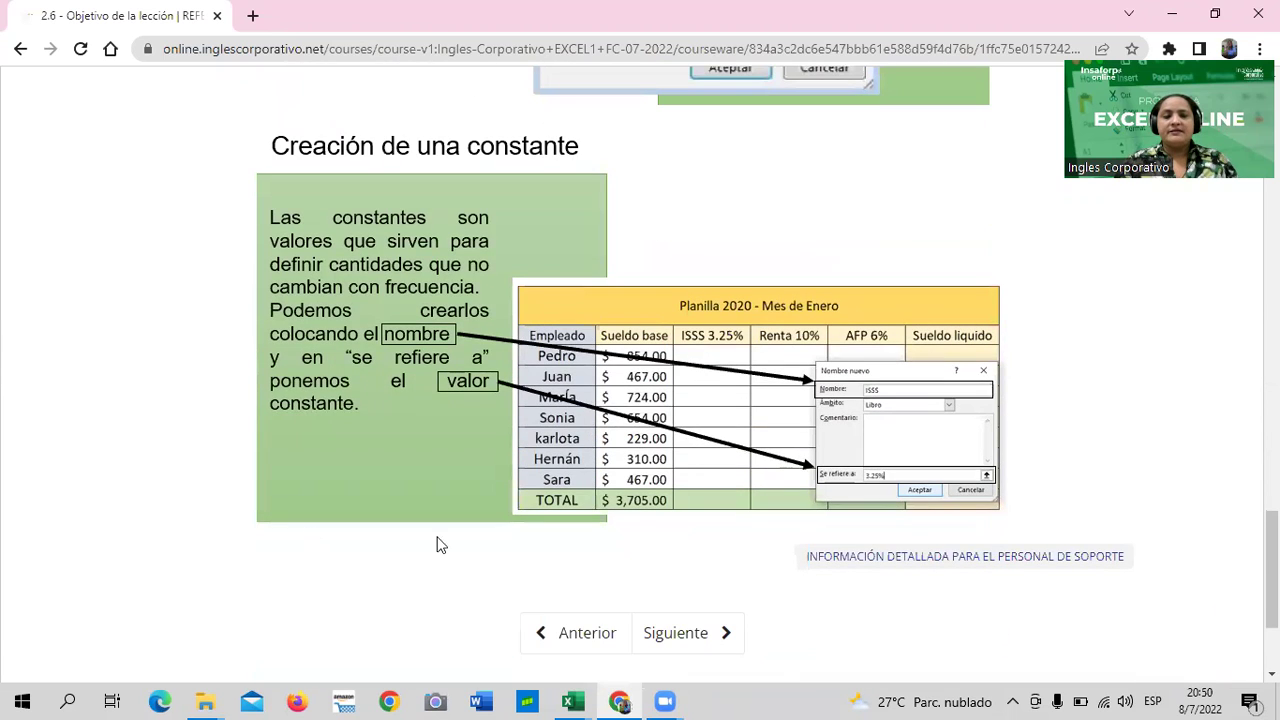
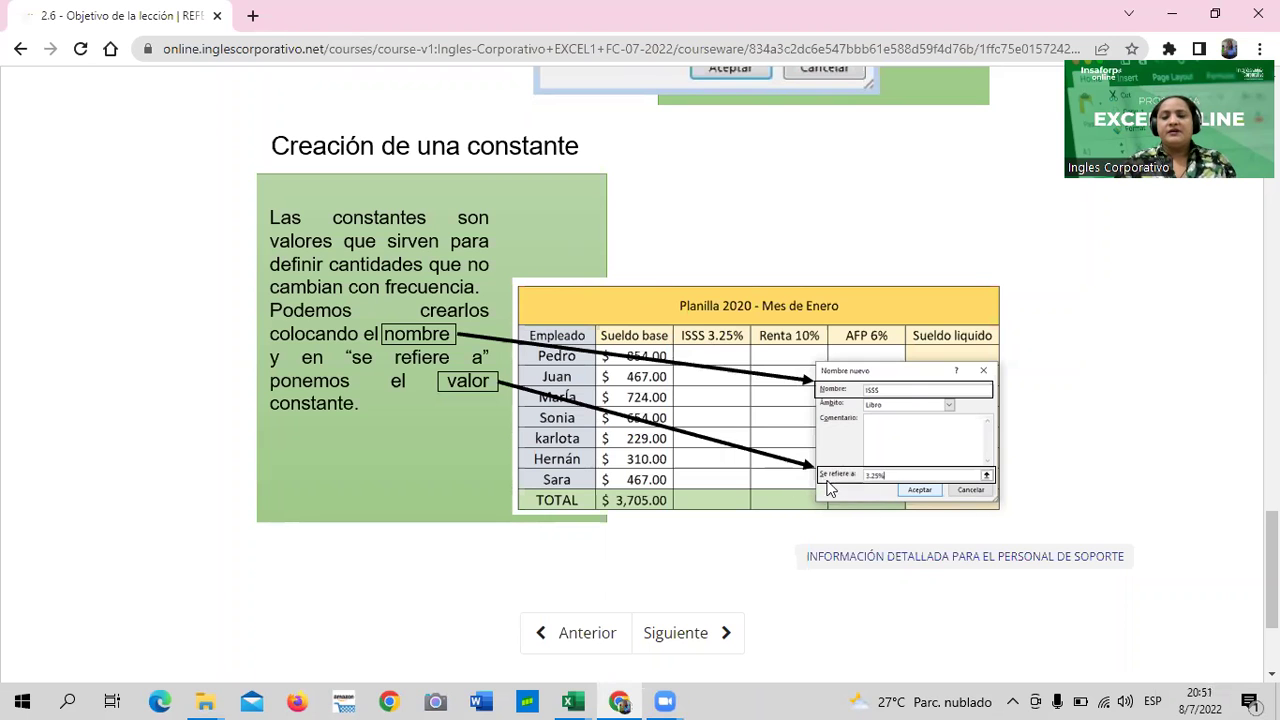
# Go to lesson 2.9, 'Objetivo de la lección', on formulas versus functions.
pyautogui.scroll(1, 770, 465)
pyautogui.scroll(2, 770, 465)
pyautogui.scroll(2, 771, 464)
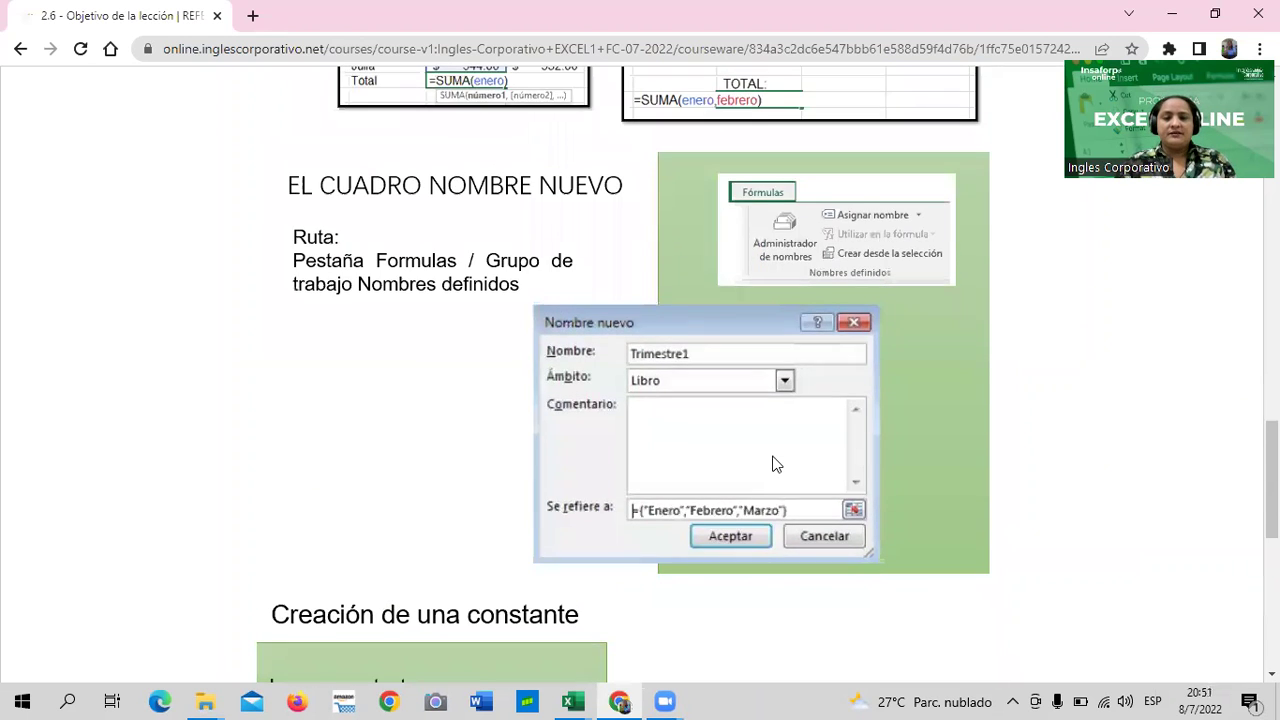
pyautogui.scroll(1, 771, 460)
pyautogui.scroll(3, 772, 450)
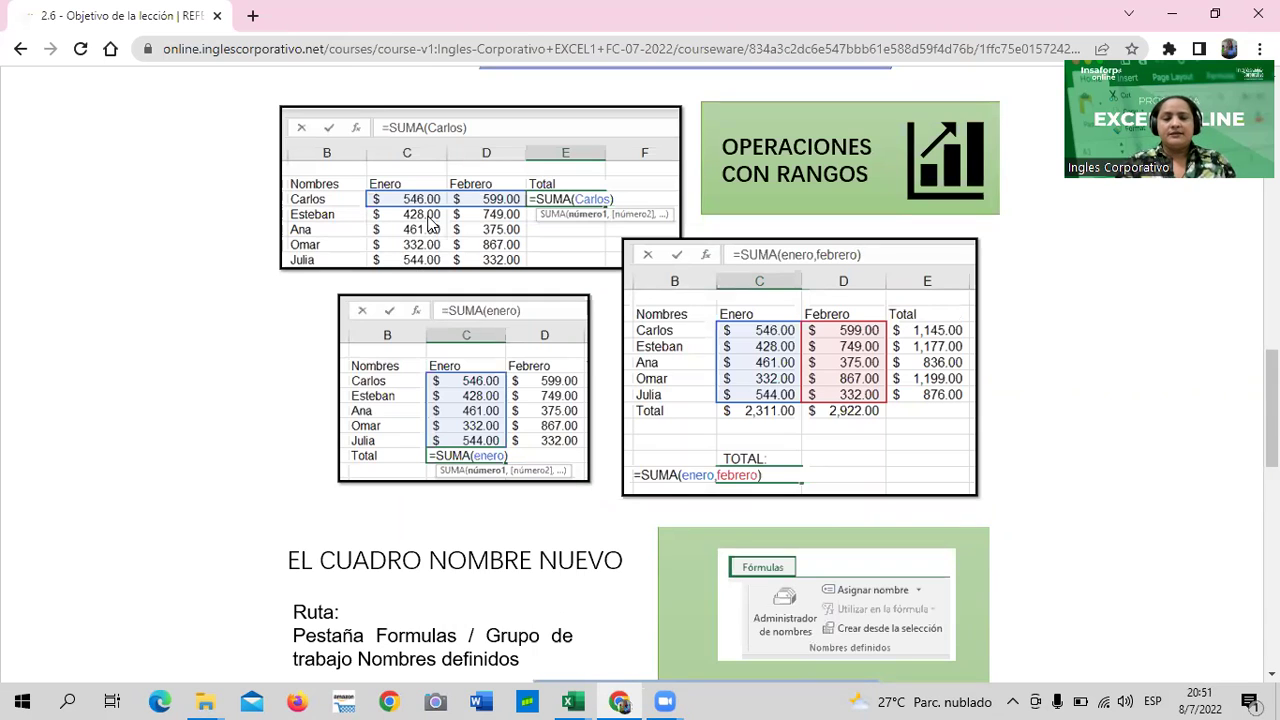
pyautogui.scroll(5, 551, 275)
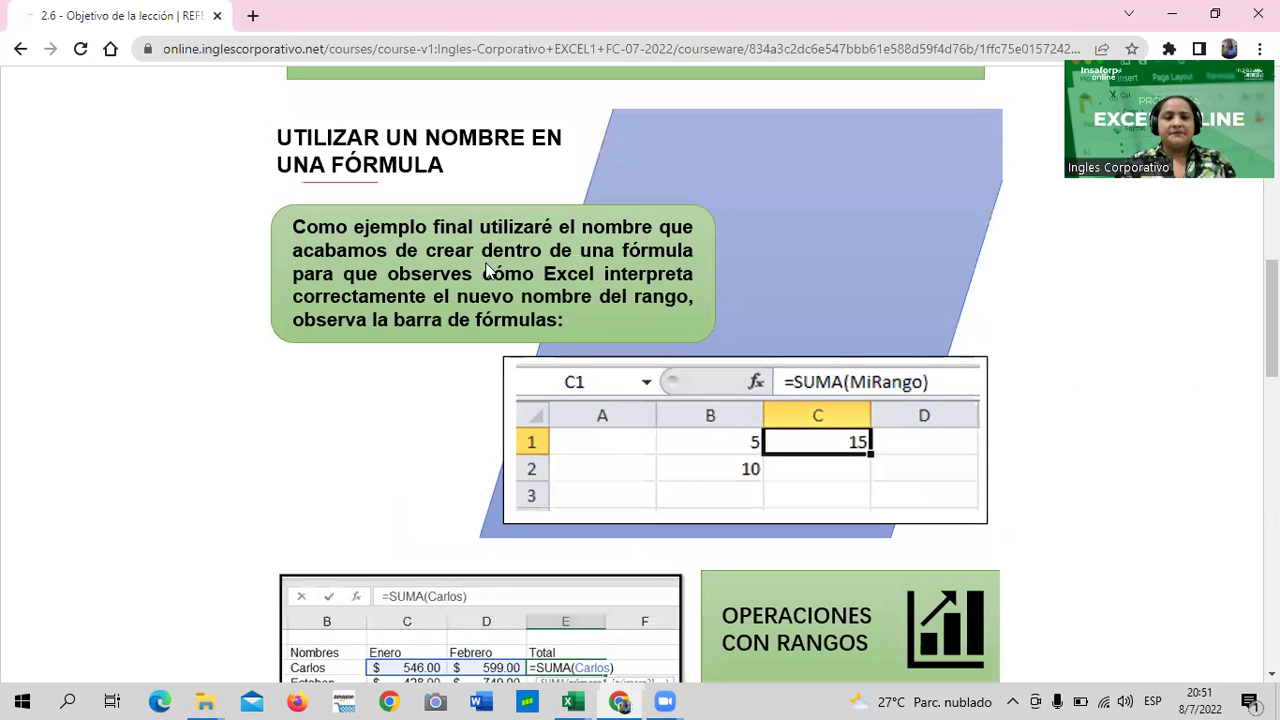
pyautogui.scroll(4, 489, 270)
pyautogui.scroll(3, 495, 287)
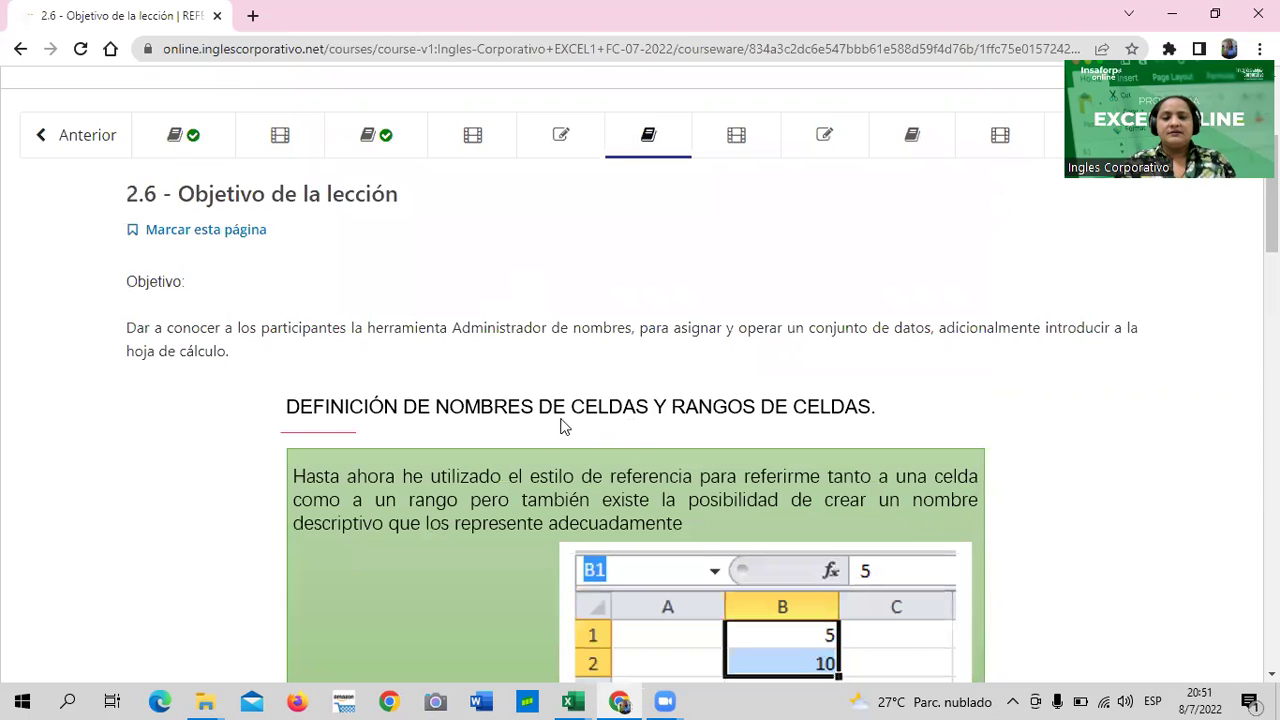
pyautogui.scroll(3, 634, 429)
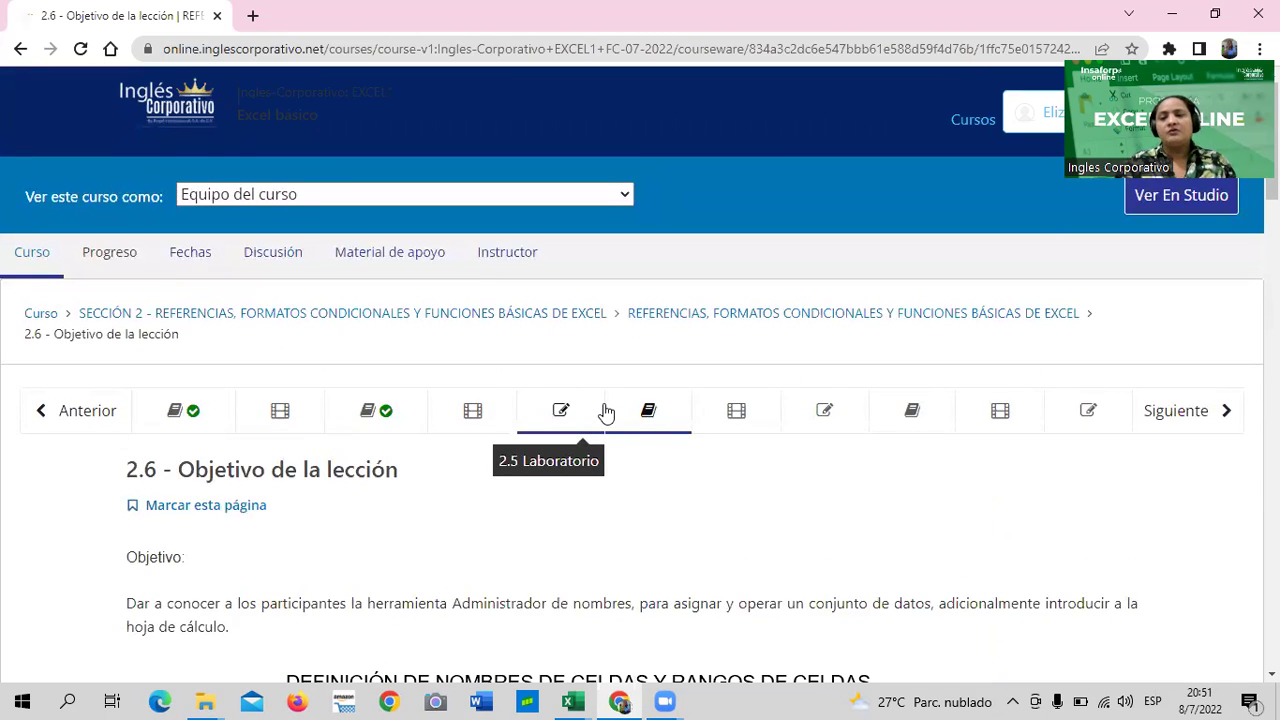
pyautogui.click(898, 420)
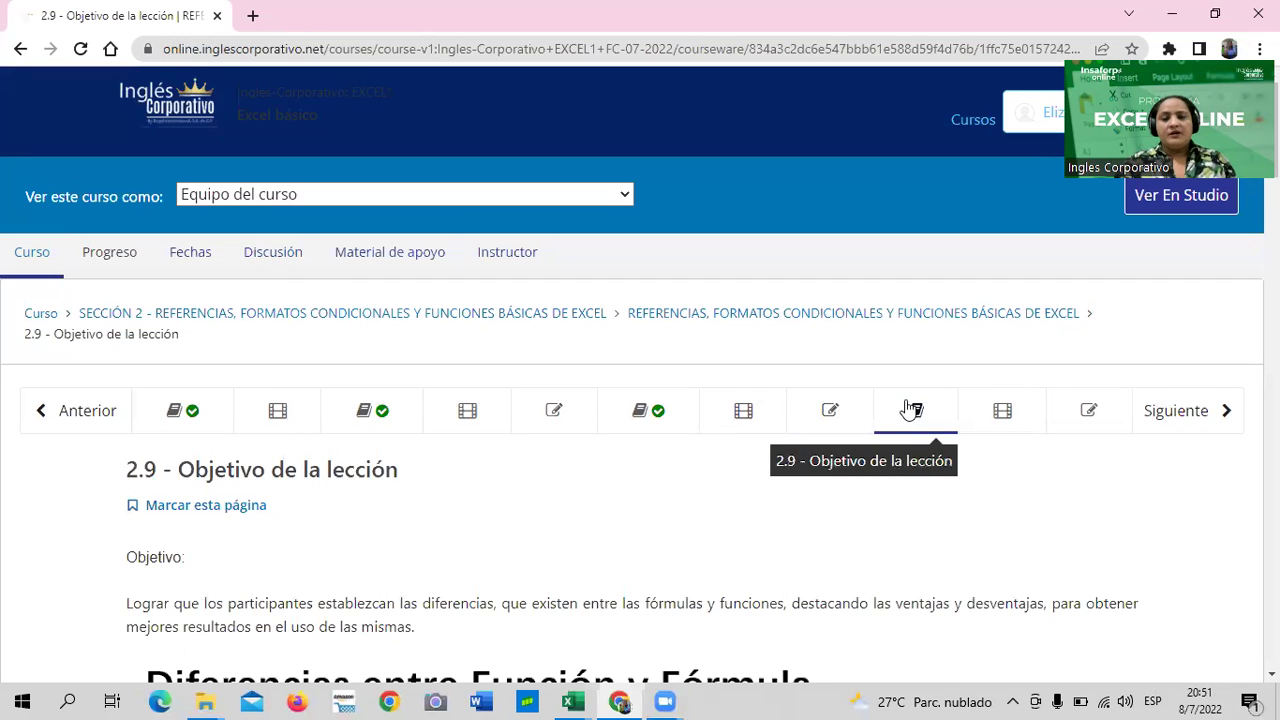
# Read through lesson 2.9 on formulas, functions and data errors, then return to the top.
pyautogui.scroll(-2, 900, 414)
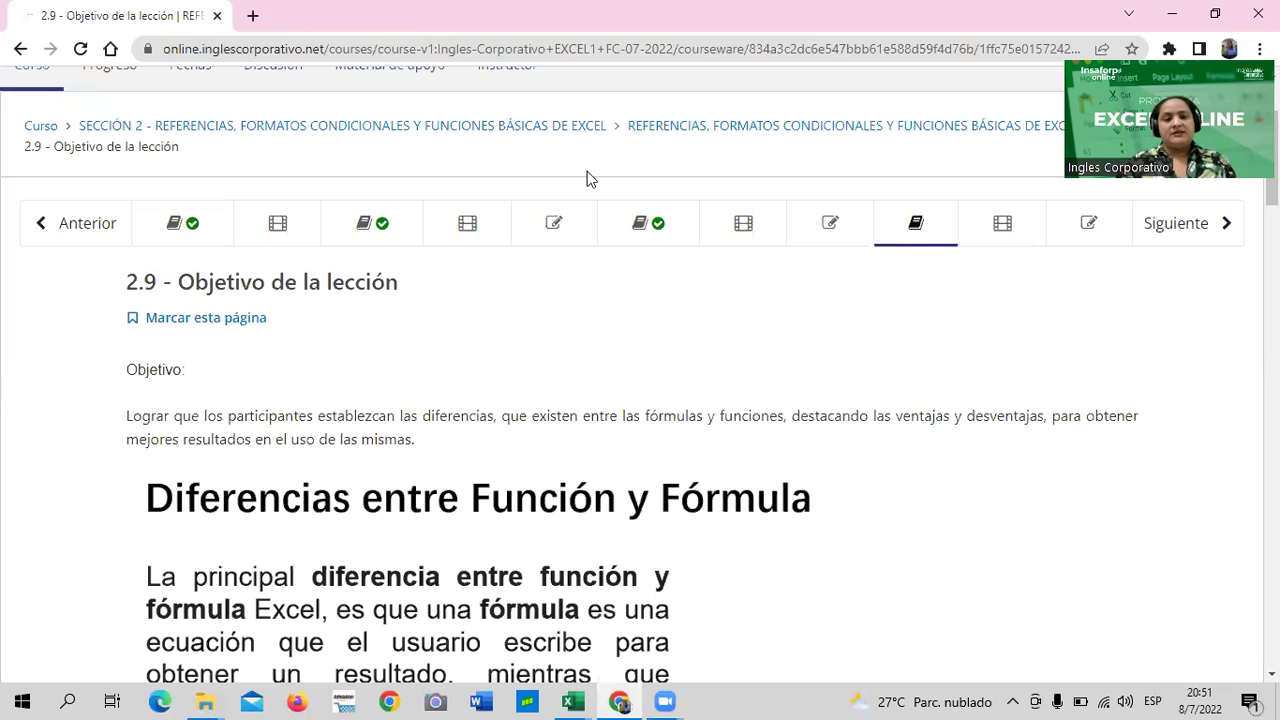
pyautogui.scroll(-1, 538, 318)
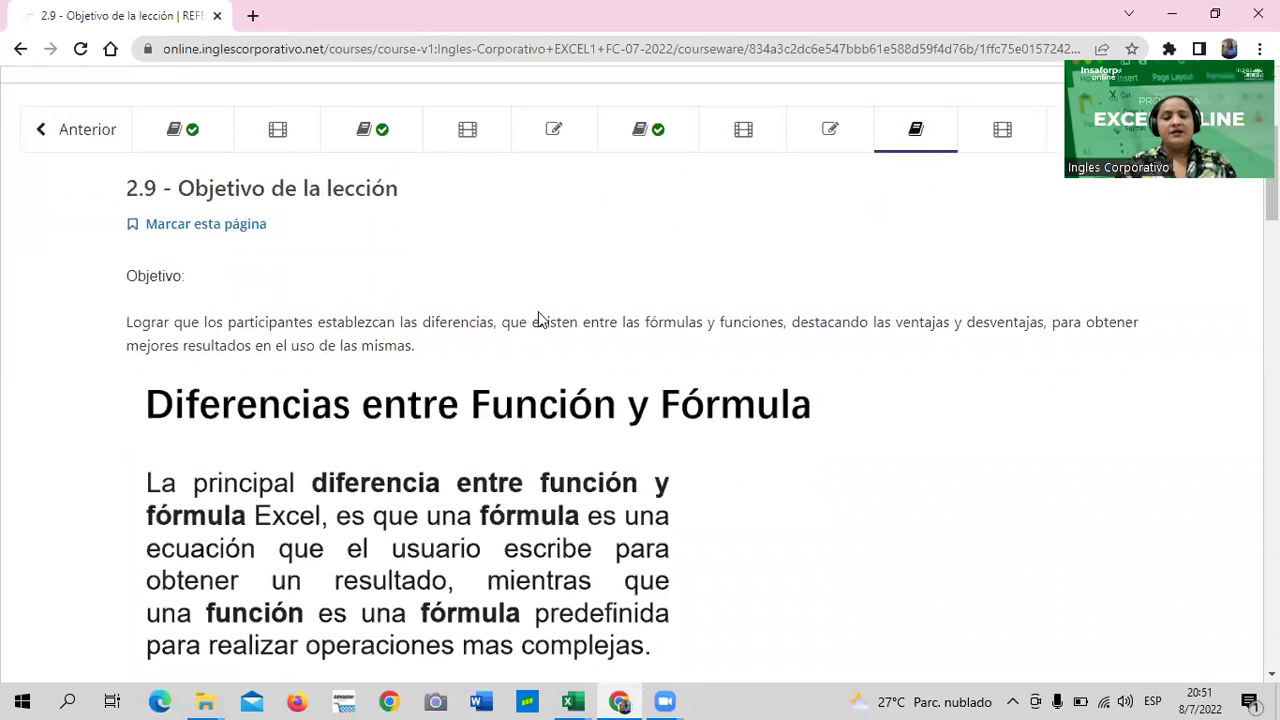
pyautogui.scroll(-3, 540, 316)
pyautogui.scroll(-1, 543, 318)
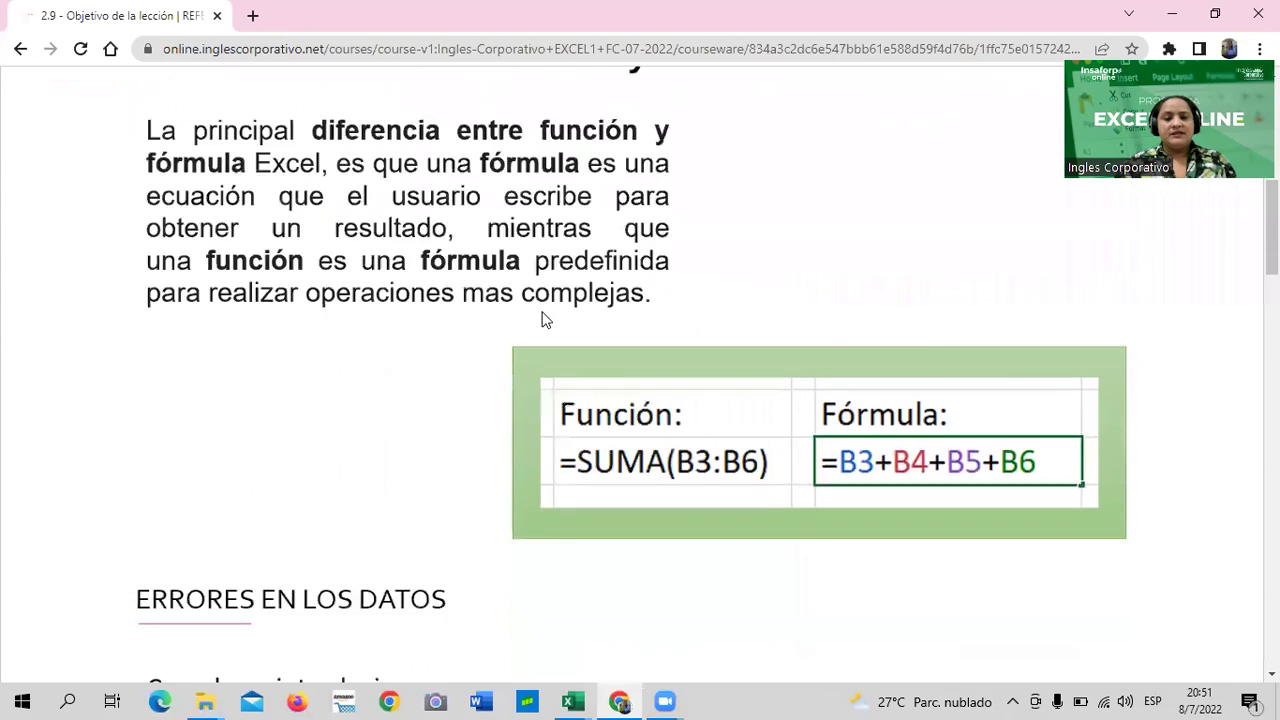
pyautogui.scroll(-2, 538, 315)
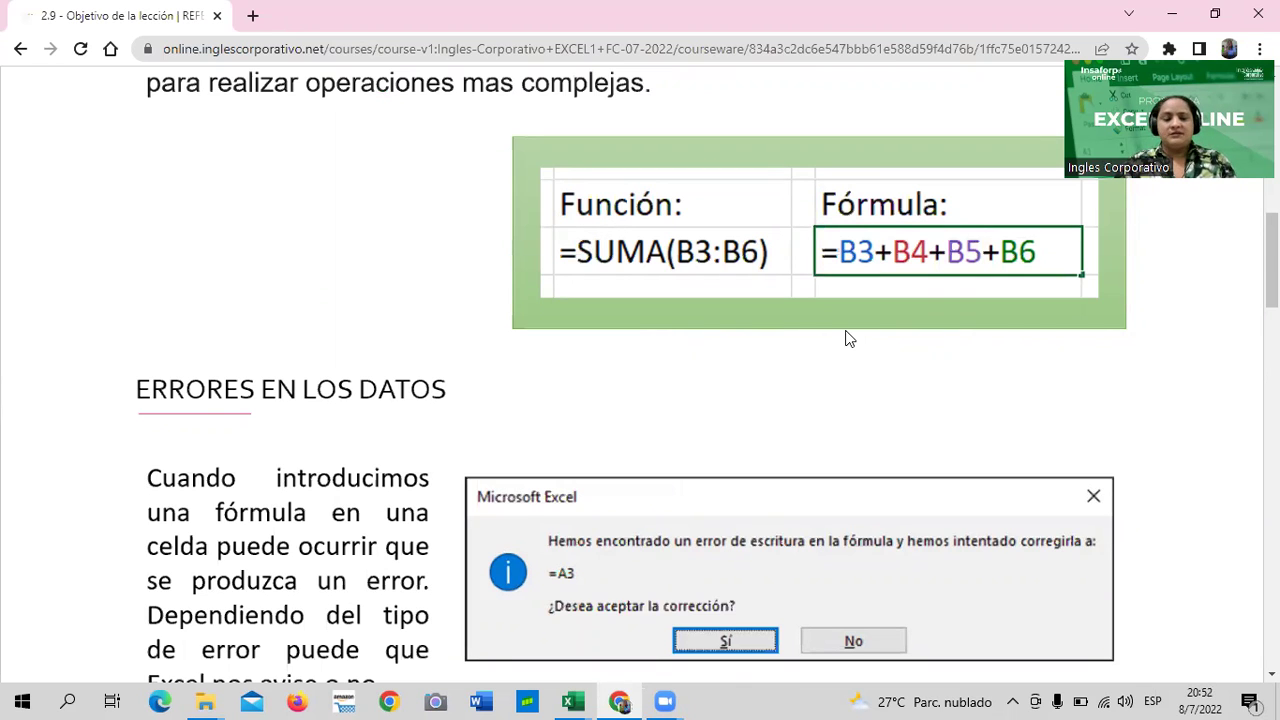
pyautogui.scroll(-3, 843, 333)
pyautogui.scroll(-1, 840, 323)
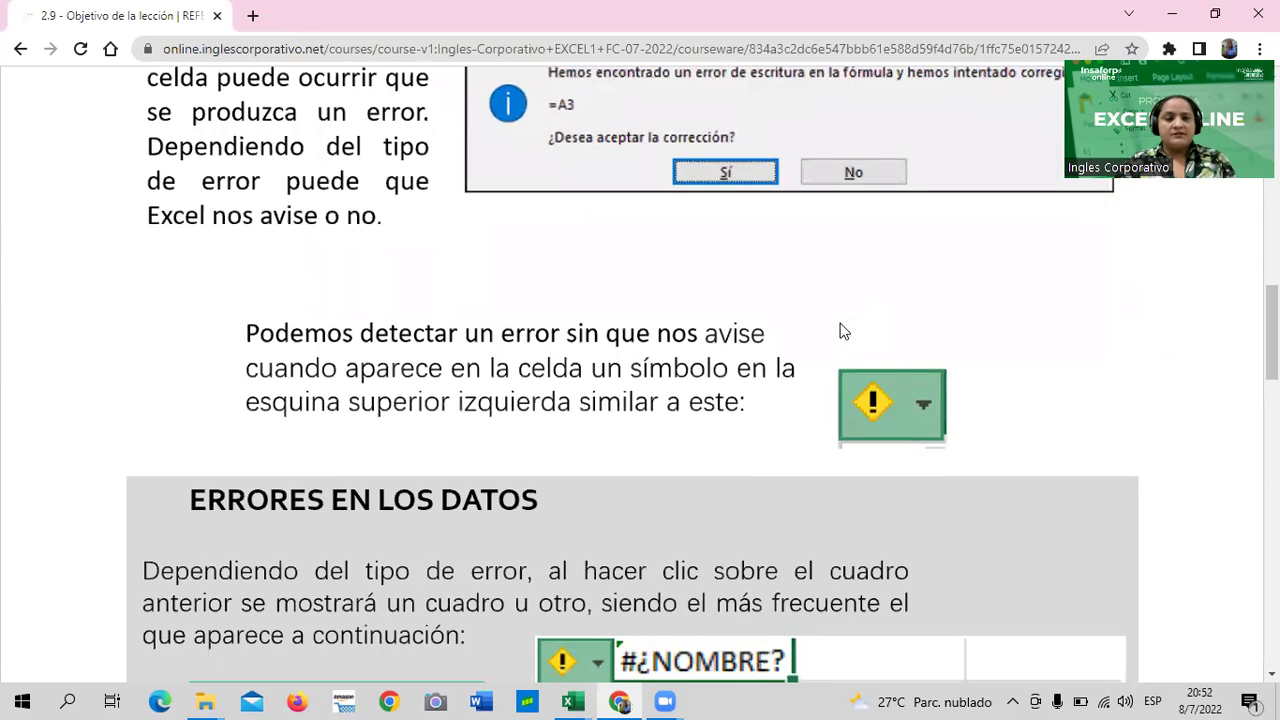
pyautogui.scroll(-1, 840, 323)
pyautogui.scroll(-1, 840, 323)
pyautogui.scroll(-2, 840, 323)
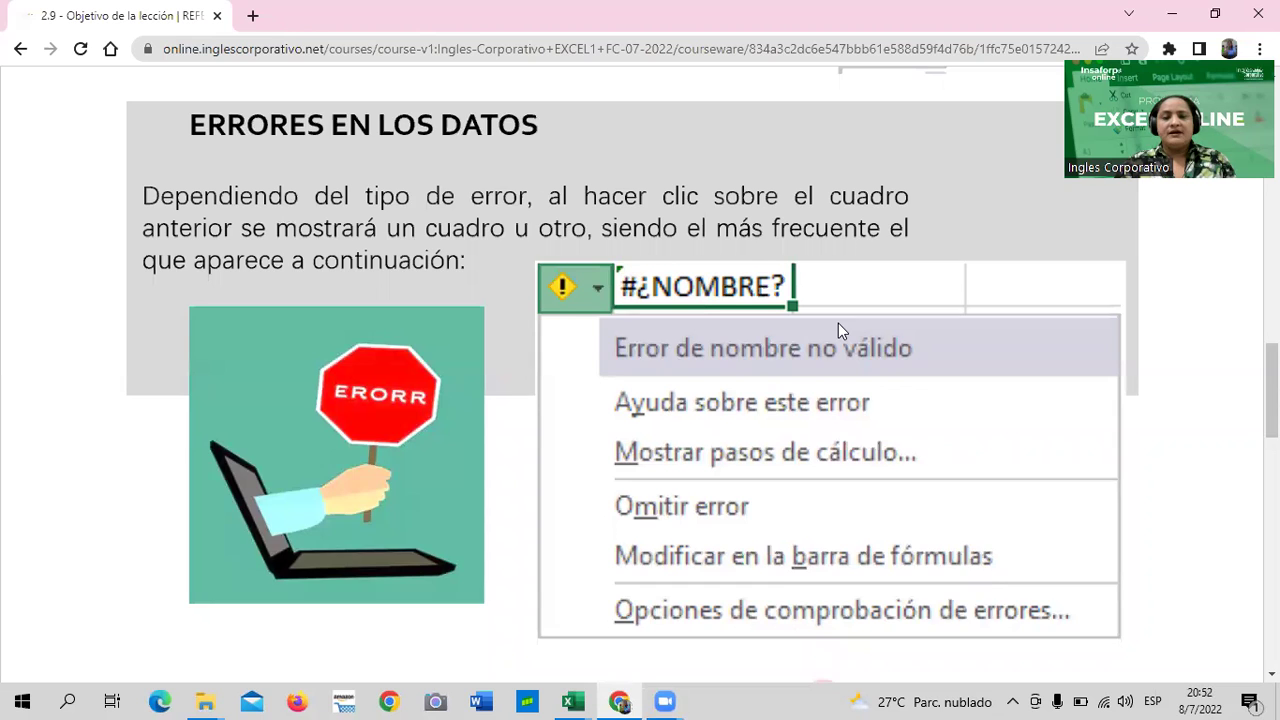
pyautogui.scroll(-1, 838, 323)
pyautogui.scroll(-1, 838, 323)
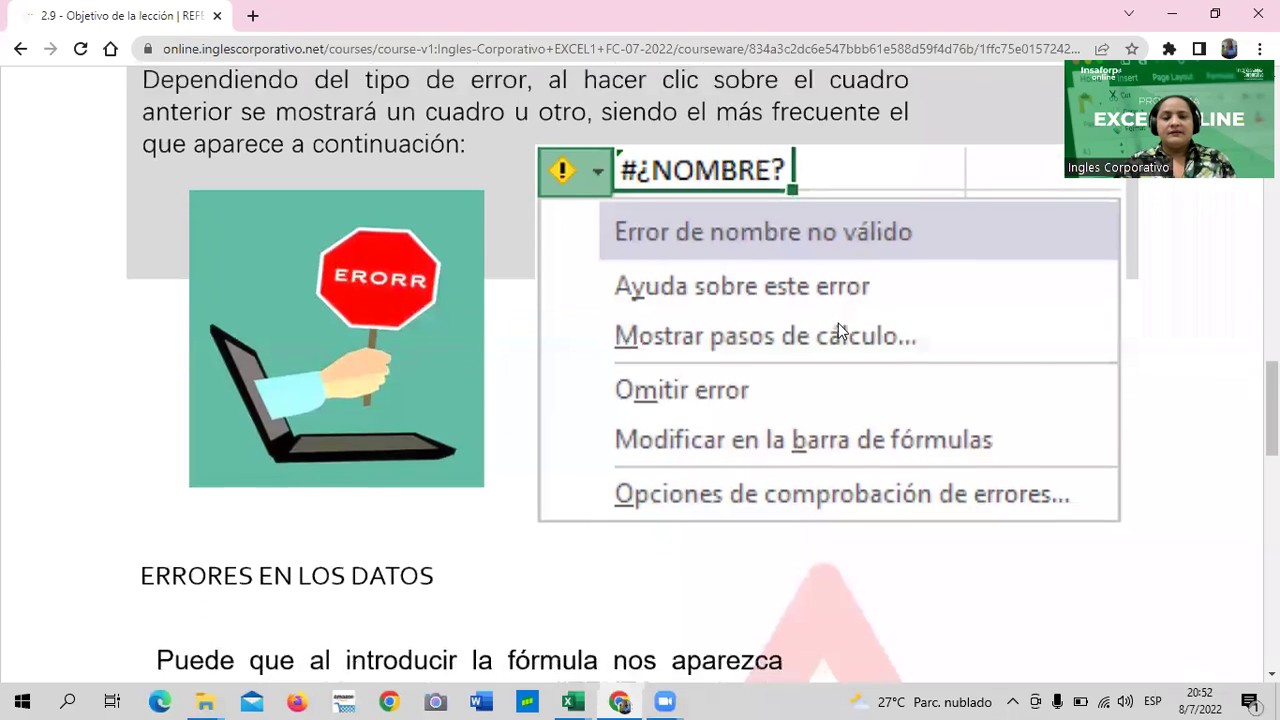
pyautogui.scroll(-1, 838, 323)
pyautogui.scroll(-2, 838, 323)
pyautogui.scroll(-1, 249, 223)
pyautogui.scroll(-1, 420, 446)
pyautogui.scroll(-3, 437, 420)
pyautogui.scroll(-2, 420, 490)
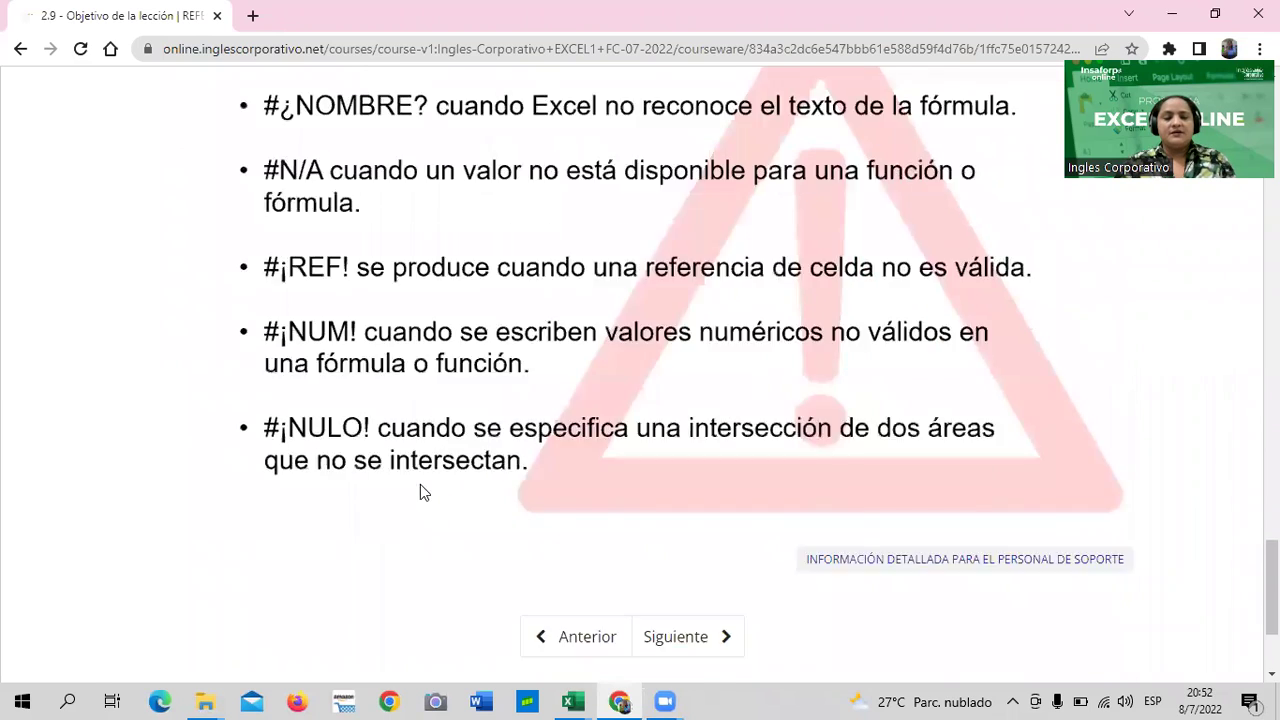
pyautogui.scroll(-2, 486, 486)
pyautogui.scroll(3, 812, 530)
pyautogui.scroll(3, 812, 530)
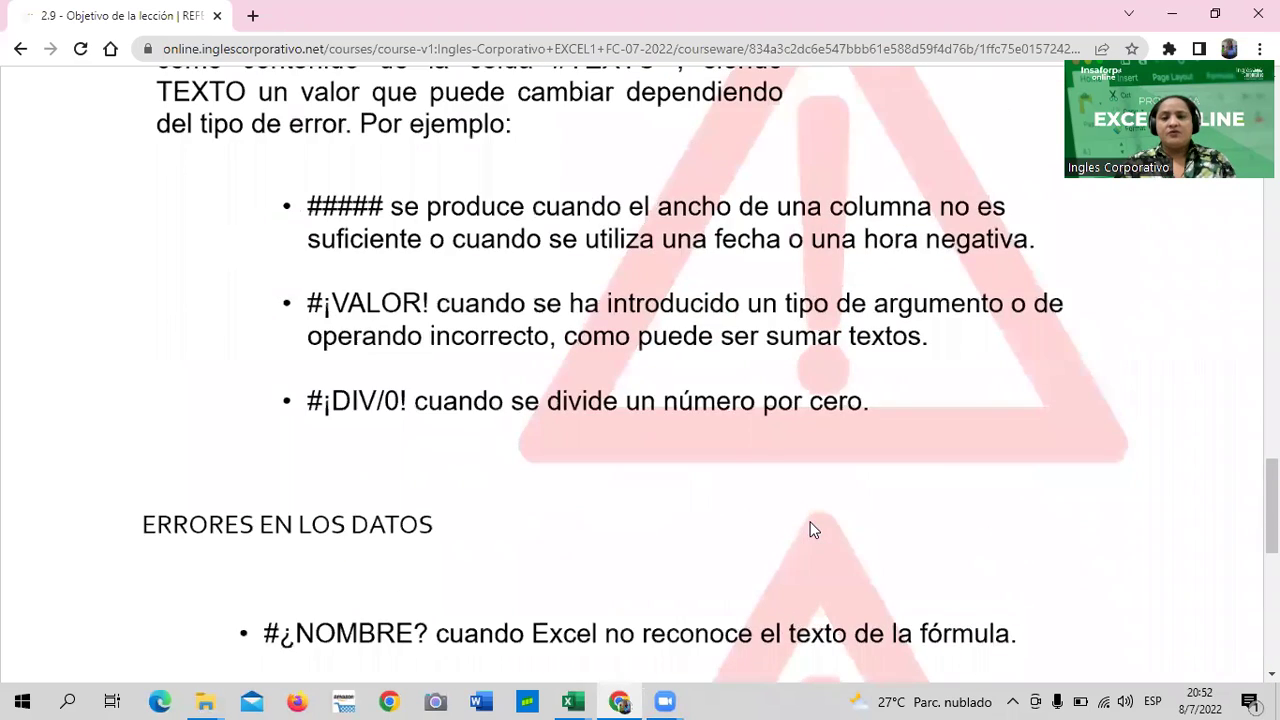
pyautogui.scroll(4, 812, 530)
pyautogui.scroll(3, 812, 527)
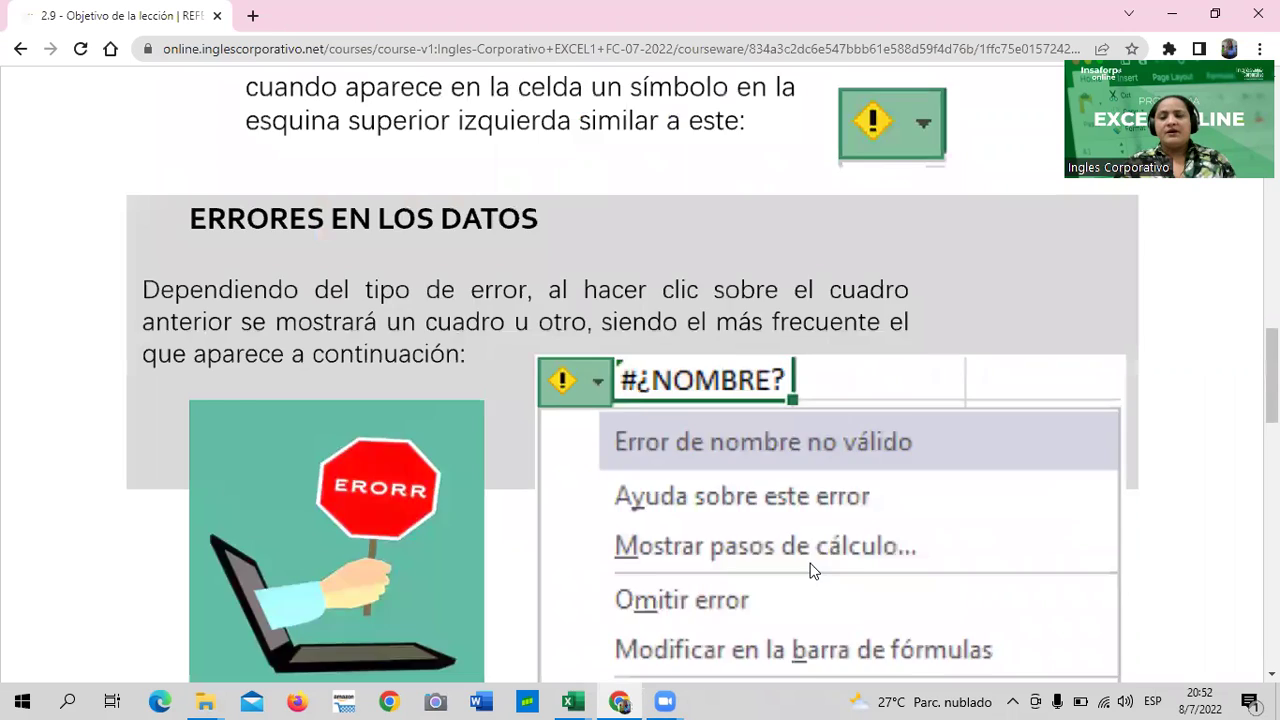
pyautogui.scroll(4, 810, 565)
pyautogui.scroll(1, 800, 545)
pyautogui.scroll(4, 790, 535)
pyautogui.scroll(5, 783, 545)
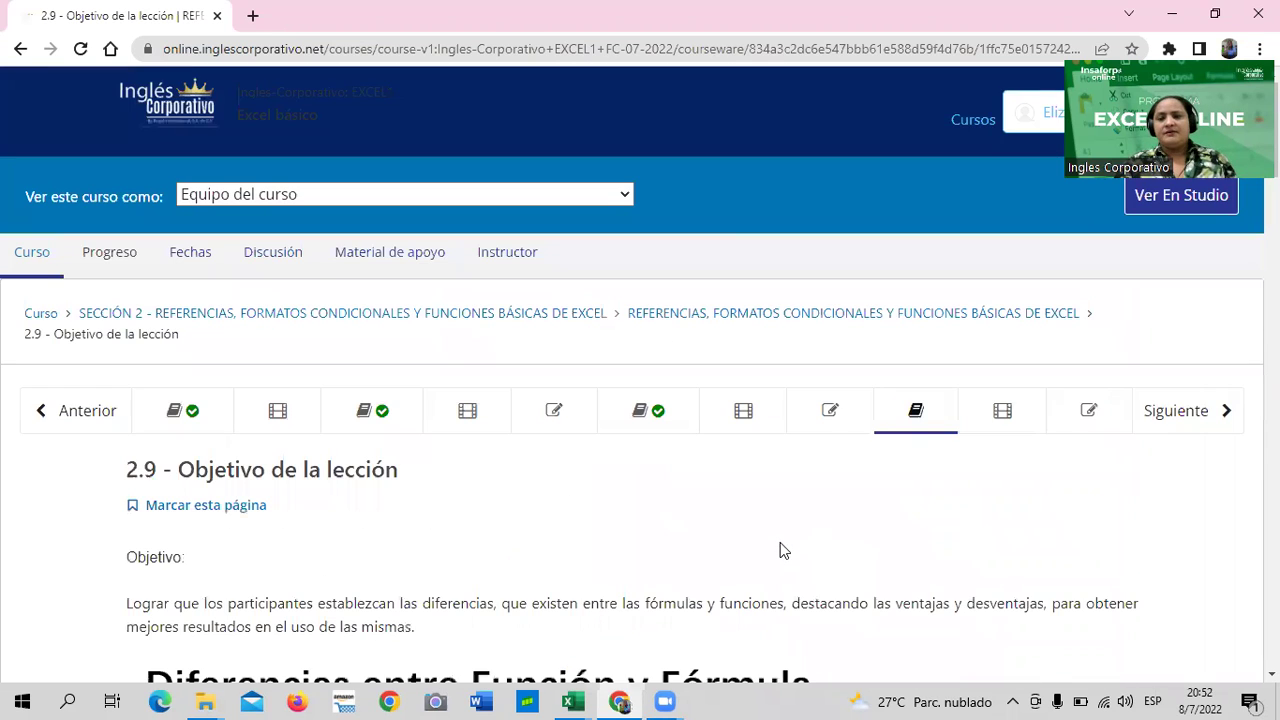
pyautogui.click(998, 422)
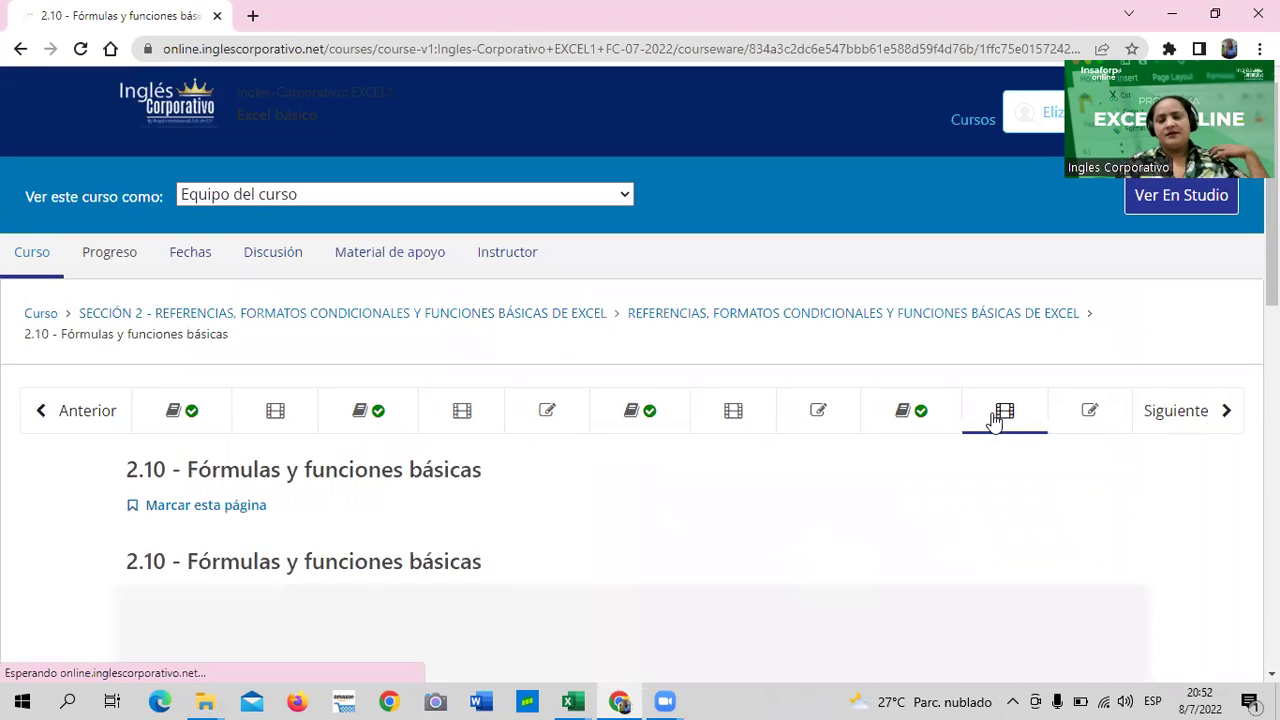
pyautogui.scroll(-3, 660, 562)
pyautogui.scroll(-3, 596, 562)
pyautogui.scroll(3, 590, 563)
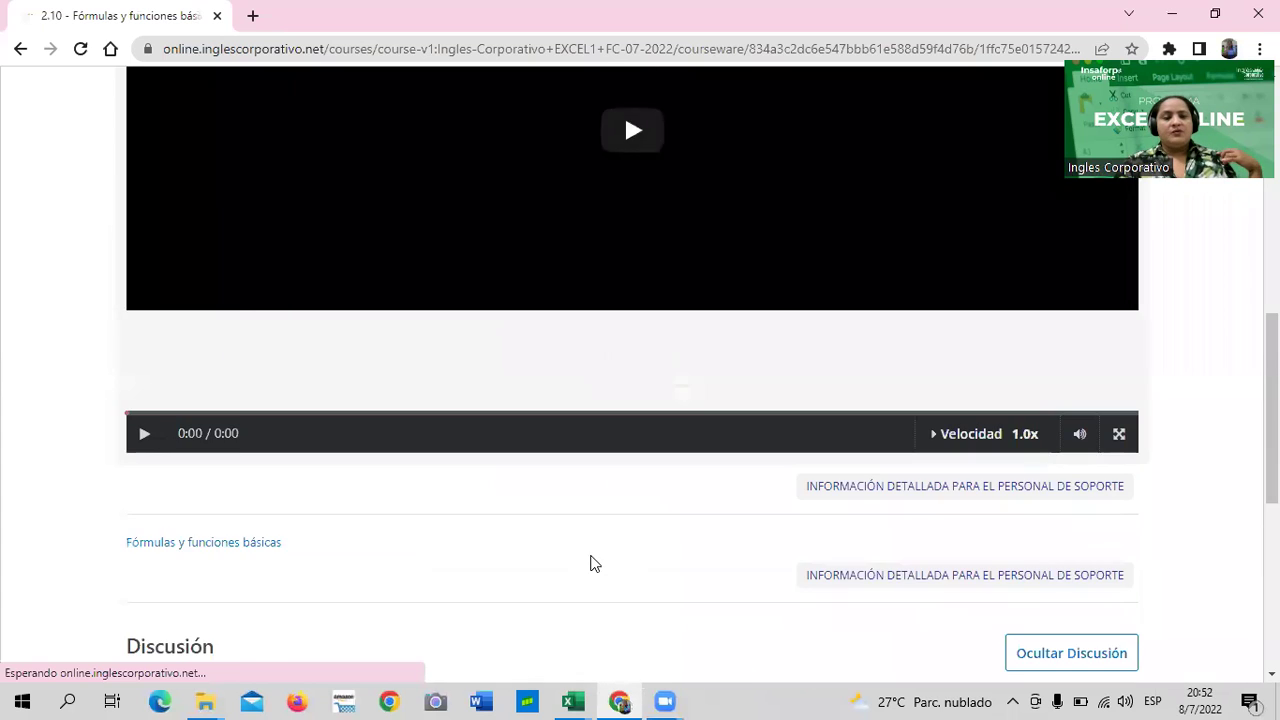
pyautogui.scroll(-3, 588, 556)
pyautogui.scroll(4, 555, 314)
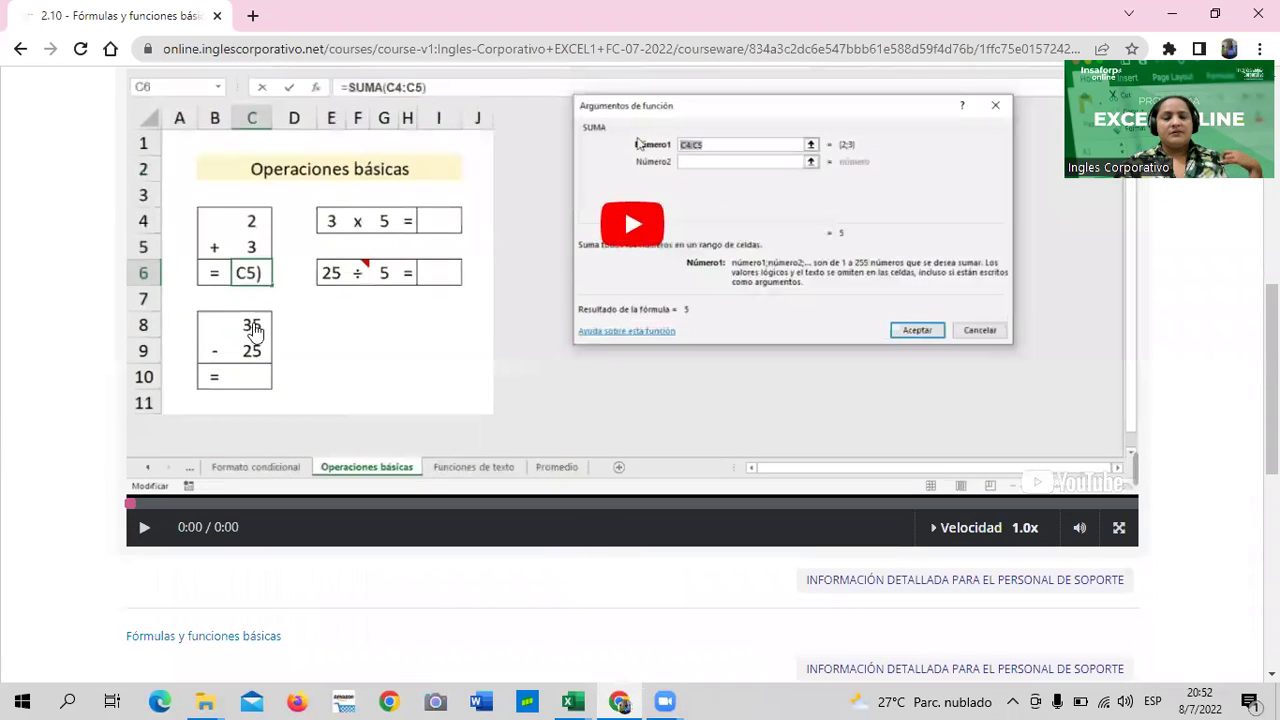
pyautogui.moveTo(540, 478)
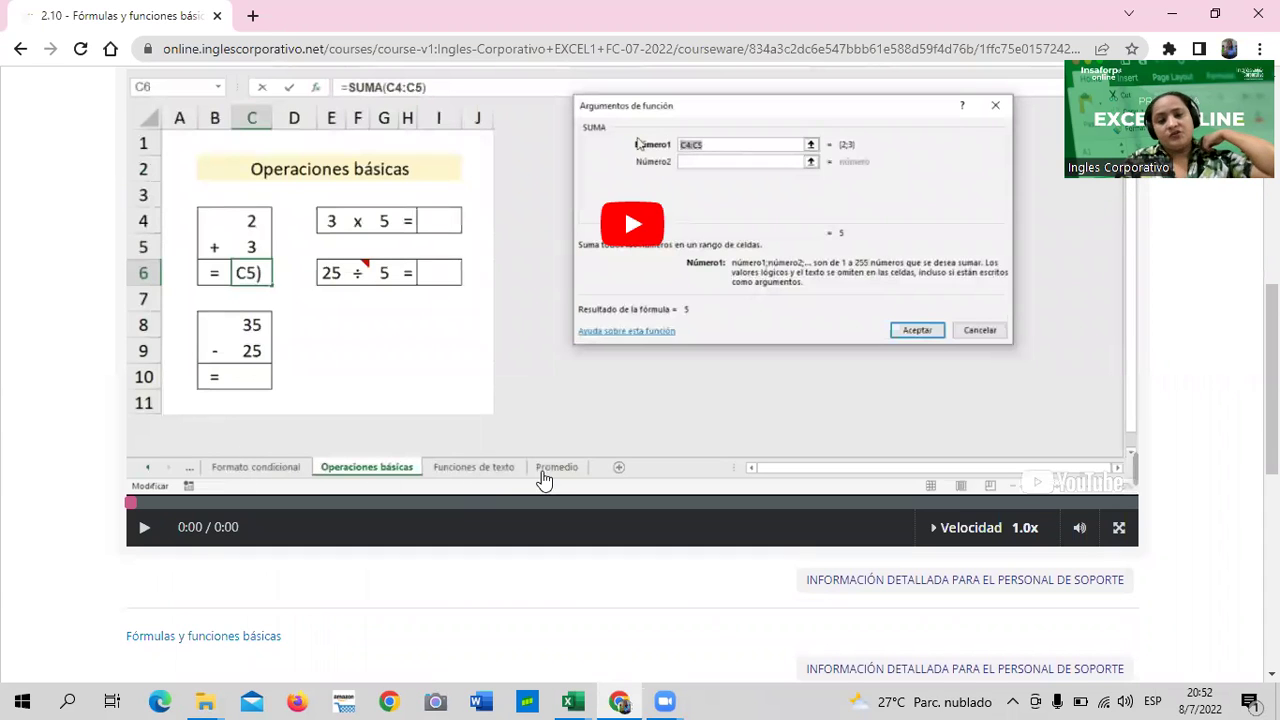
pyautogui.scroll(3, 535, 470)
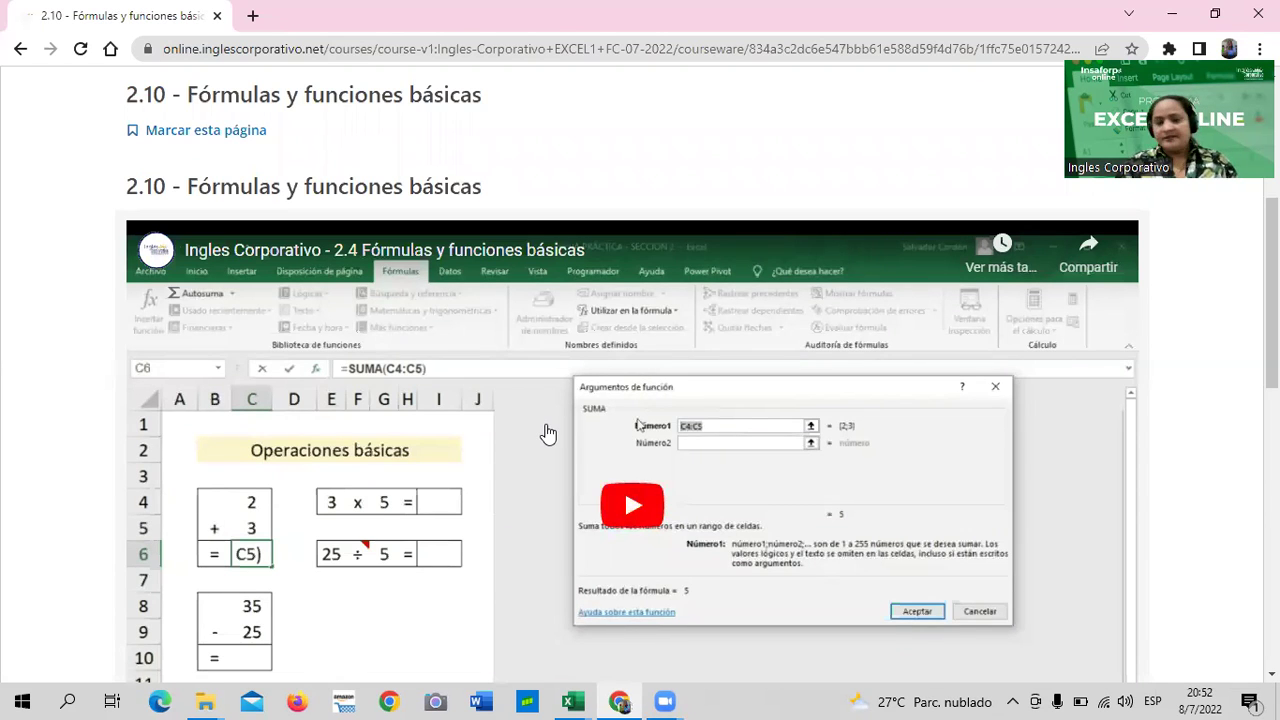
pyautogui.scroll(-2, 545, 434)
pyautogui.scroll(3, 369, 413)
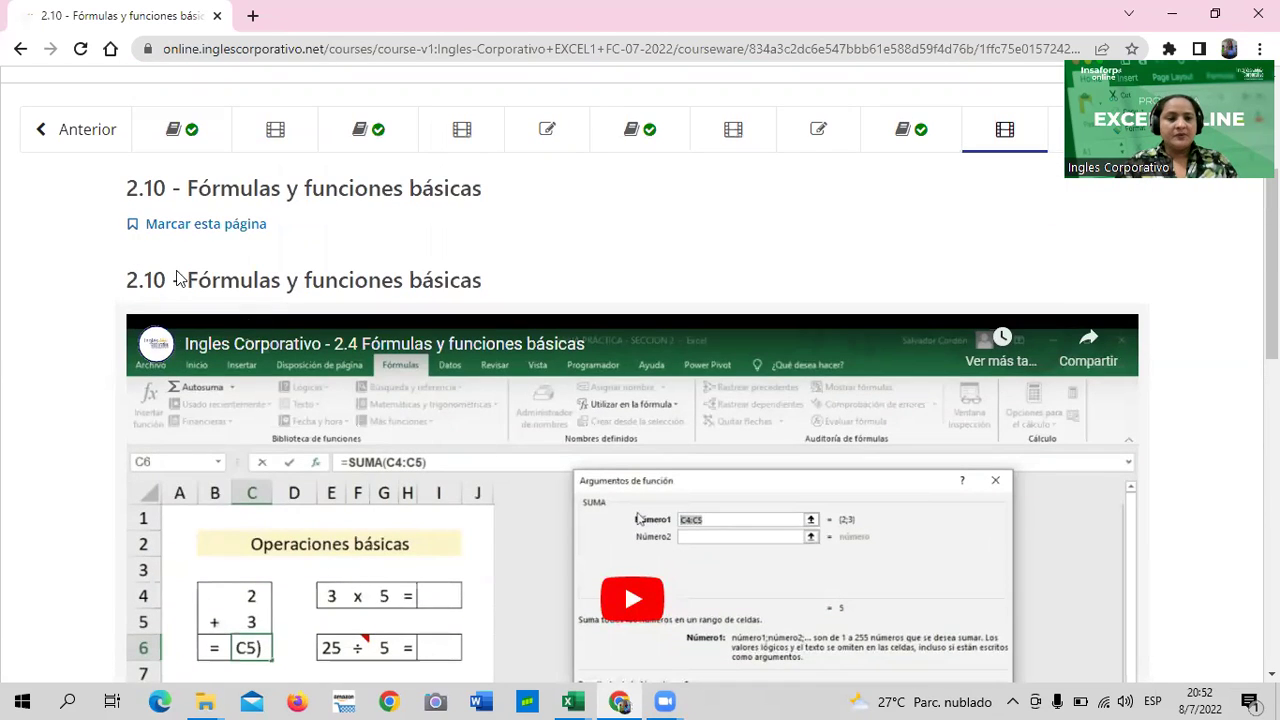
pyautogui.scroll(-3, 286, 309)
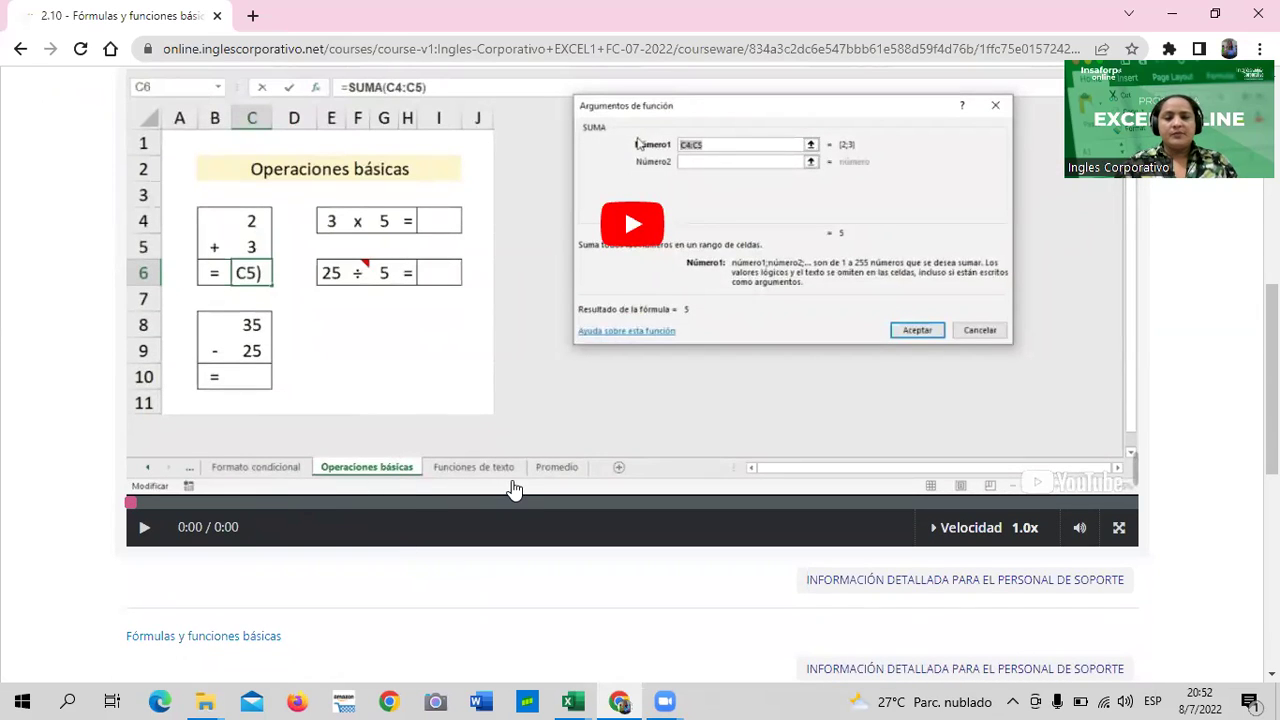
pyautogui.scroll(-2, 511, 490)
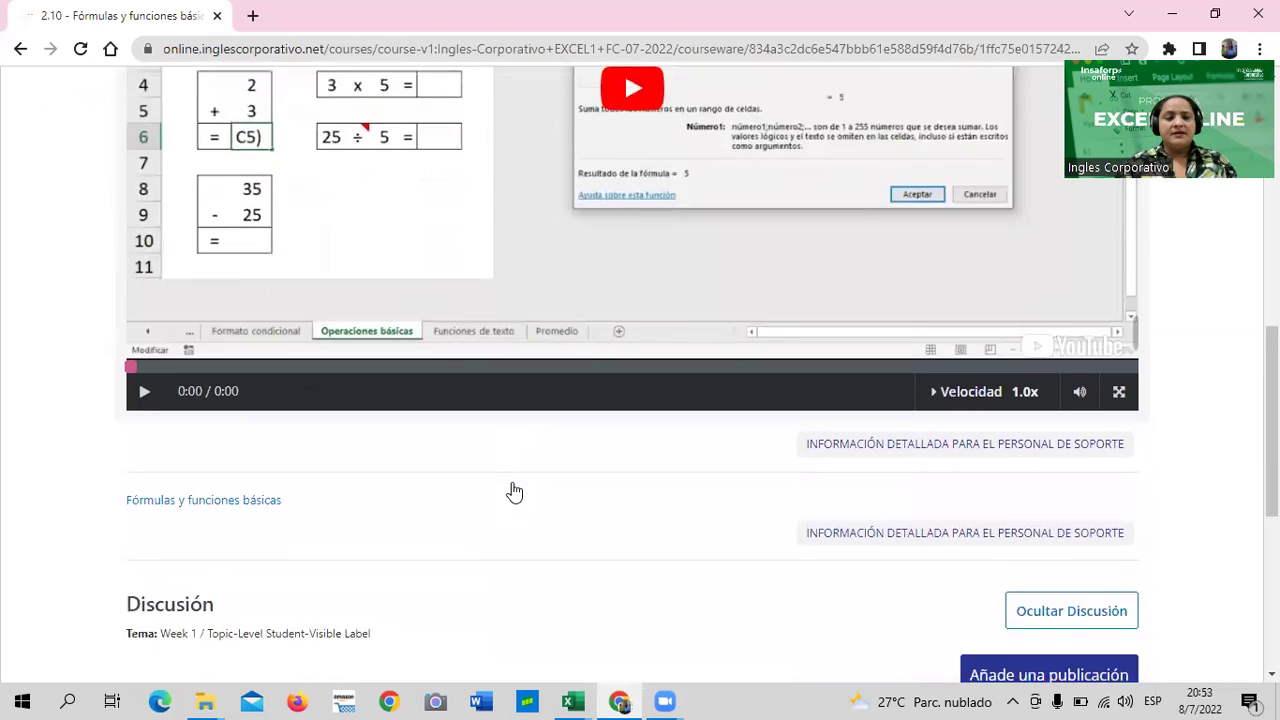
pyautogui.scroll(-1, 491, 489)
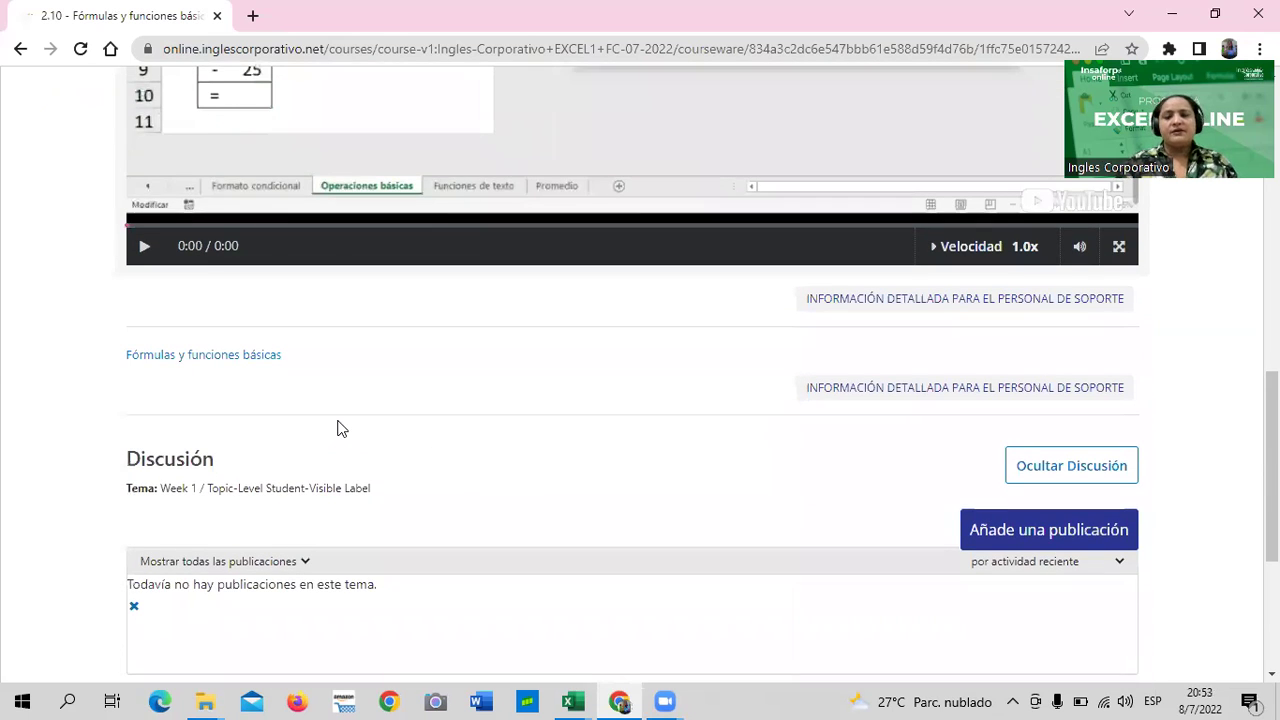
pyautogui.scroll(3, 318, 440)
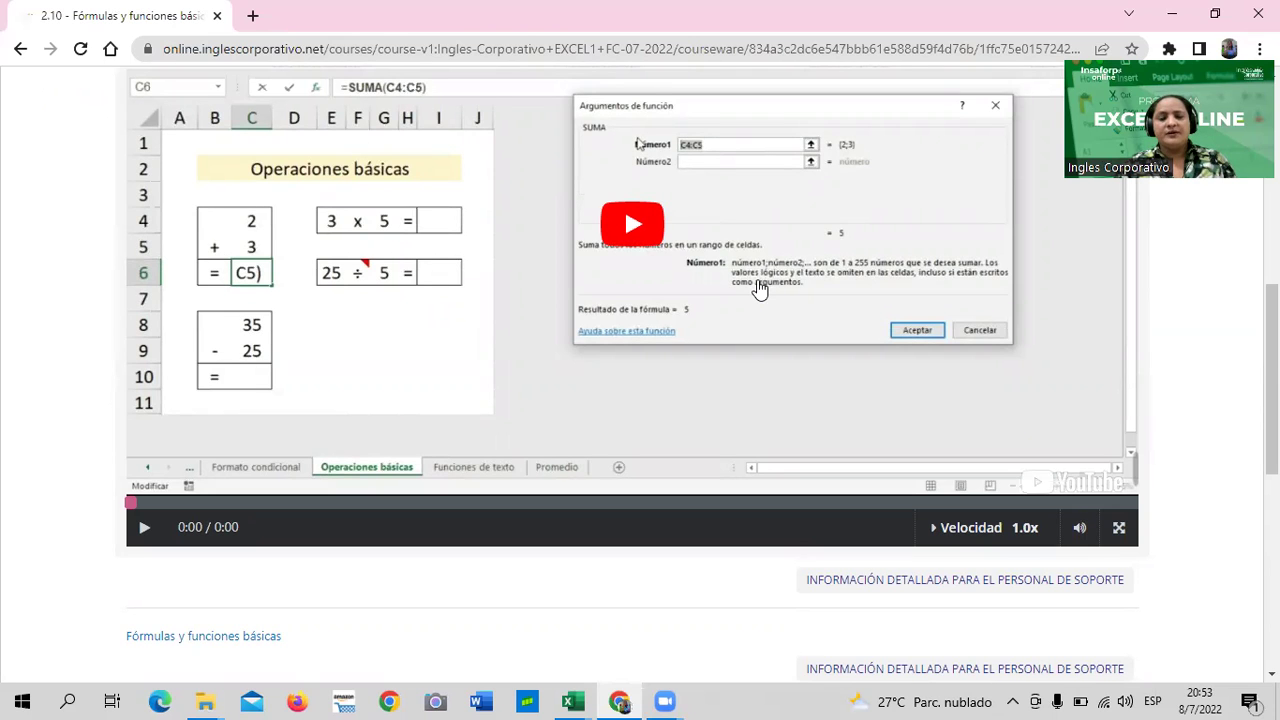
pyautogui.scroll(-3, 760, 288)
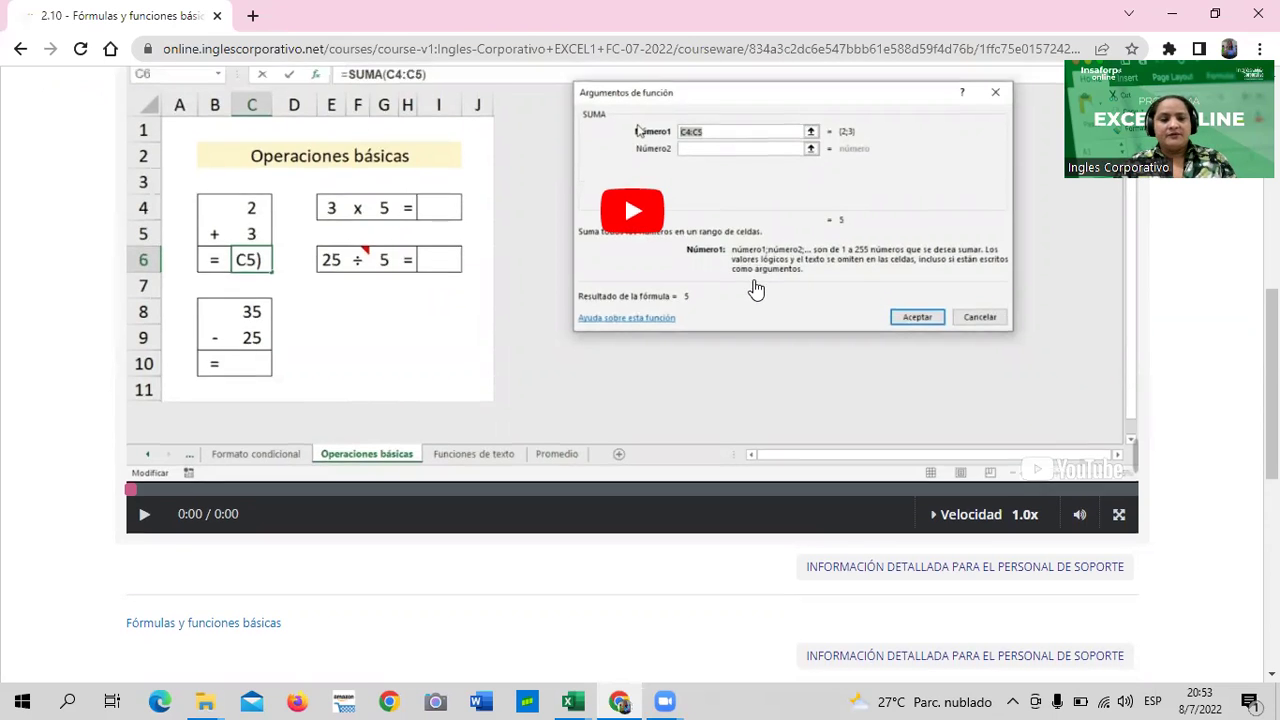
pyautogui.scroll(4, 755, 436)
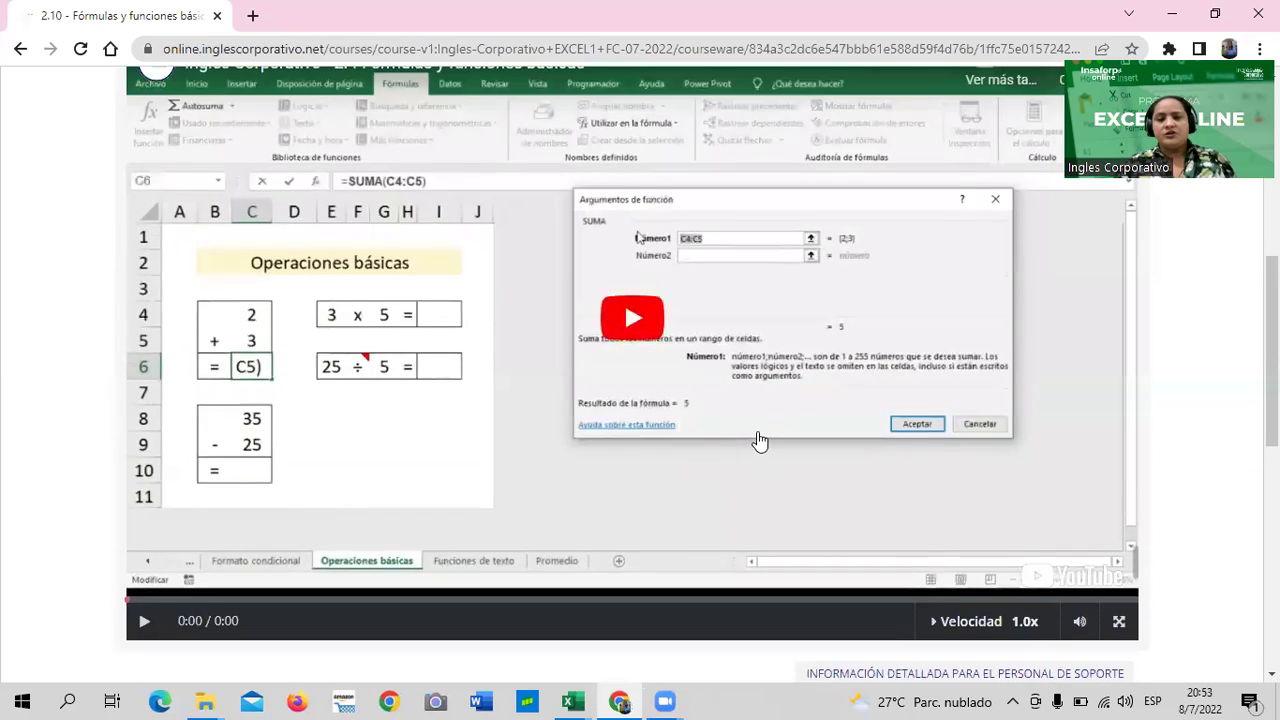
pyautogui.scroll(3, 760, 435)
pyautogui.scroll(3, 850, 442)
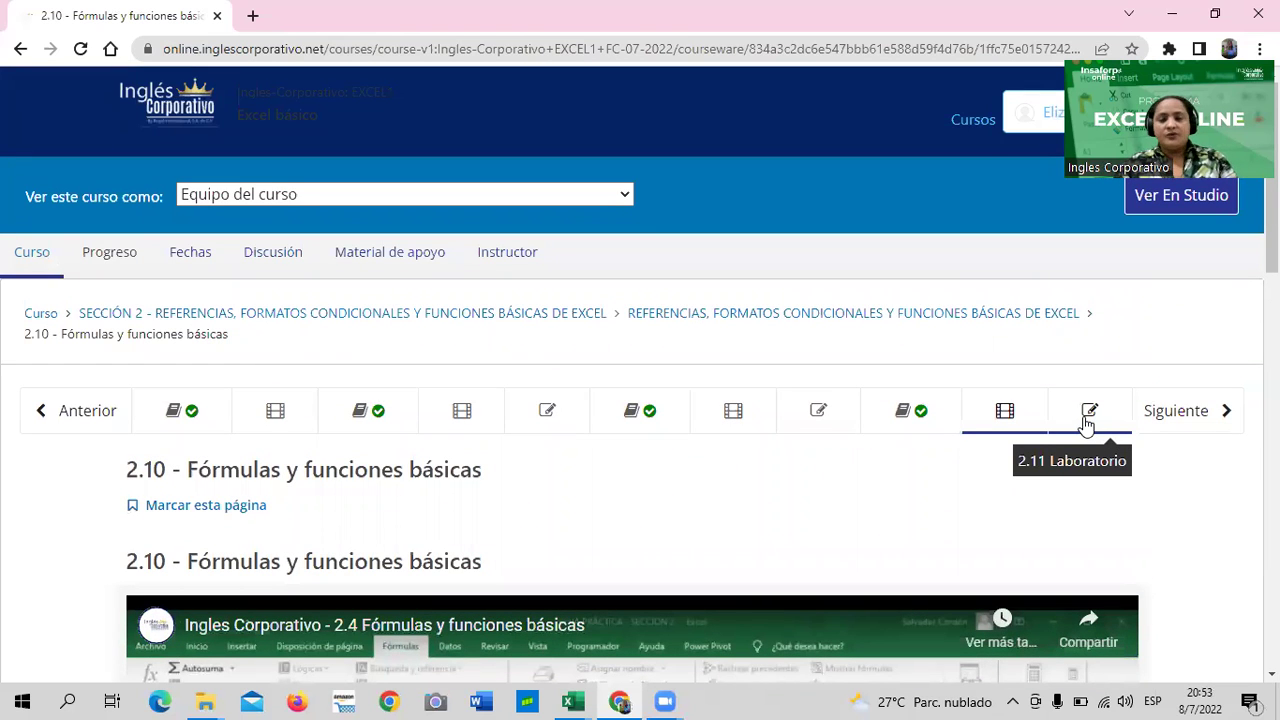
# Advance to the 2.11 Laboratorio quiz (0/34 points) and skim its formula and function questions.
pyautogui.click(1178, 422)
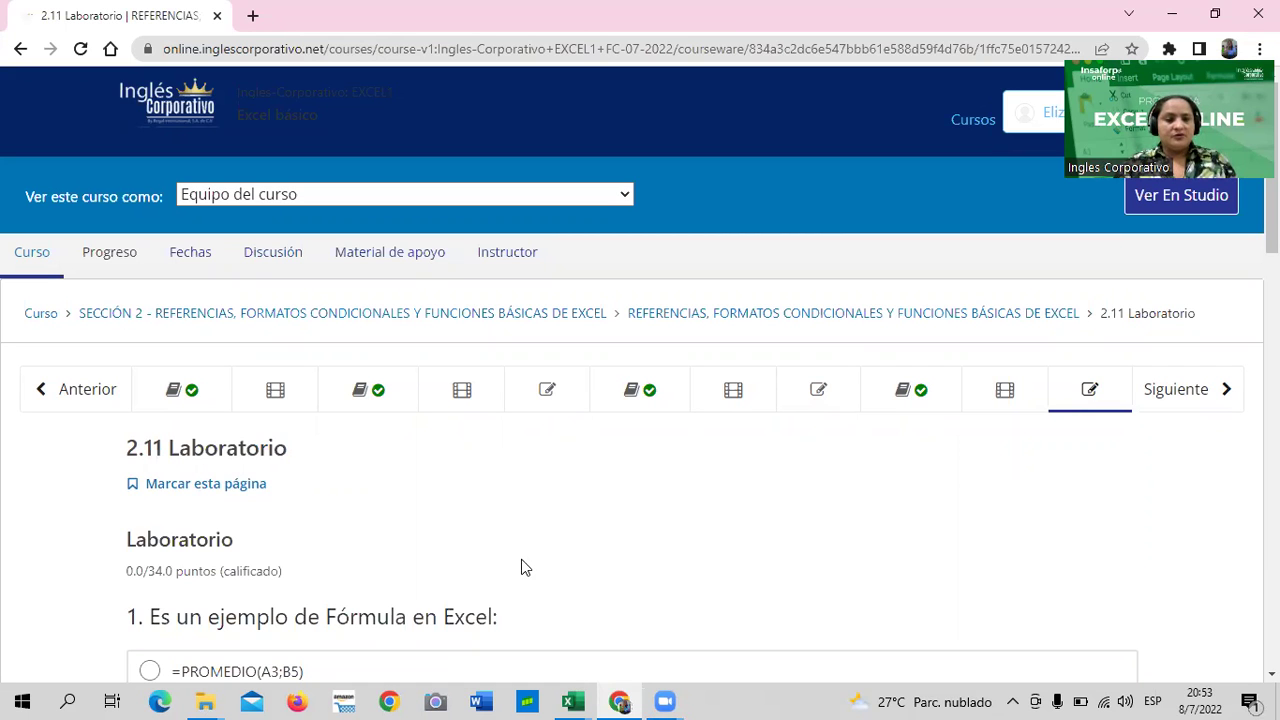
pyautogui.scroll(-3, 794, 520)
pyautogui.scroll(1, 826, 528)
pyautogui.scroll(-10, 826, 530)
pyautogui.scroll(4, 823, 525)
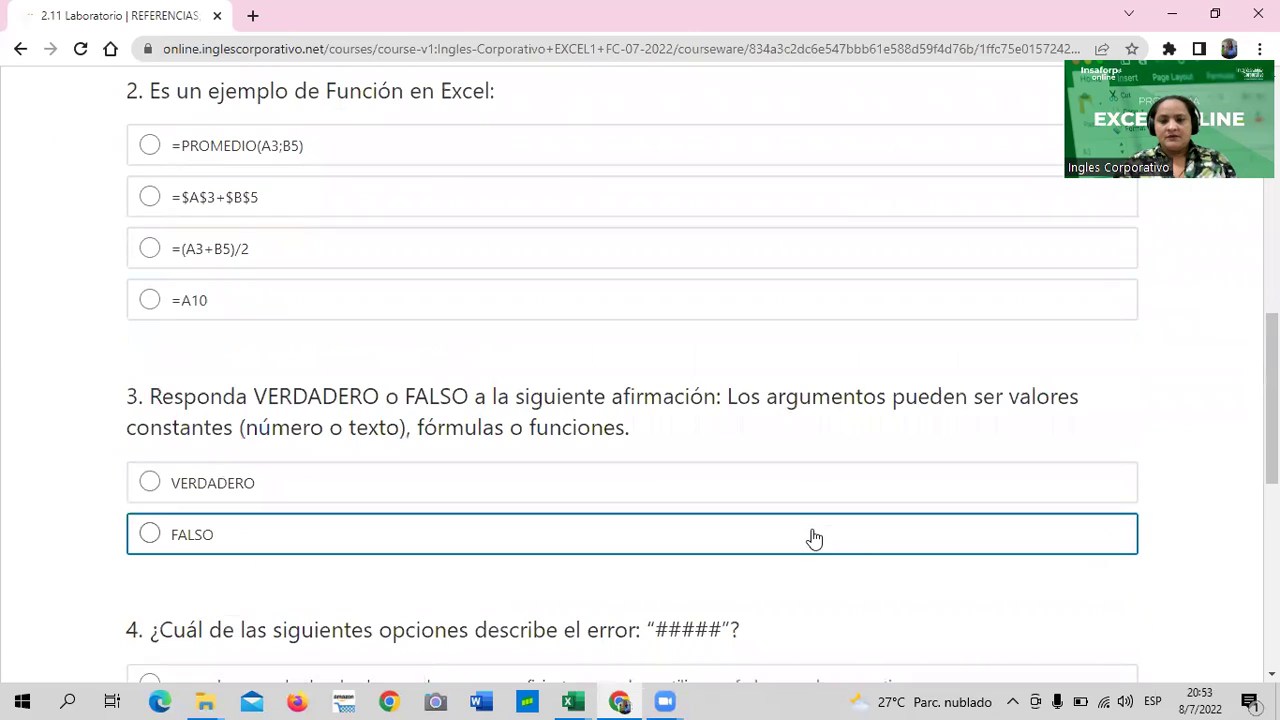
pyautogui.scroll(-5, 814, 531)
pyautogui.scroll(7, 811, 530)
pyautogui.scroll(3, 1154, 391)
pyautogui.scroll(3, 1117, 446)
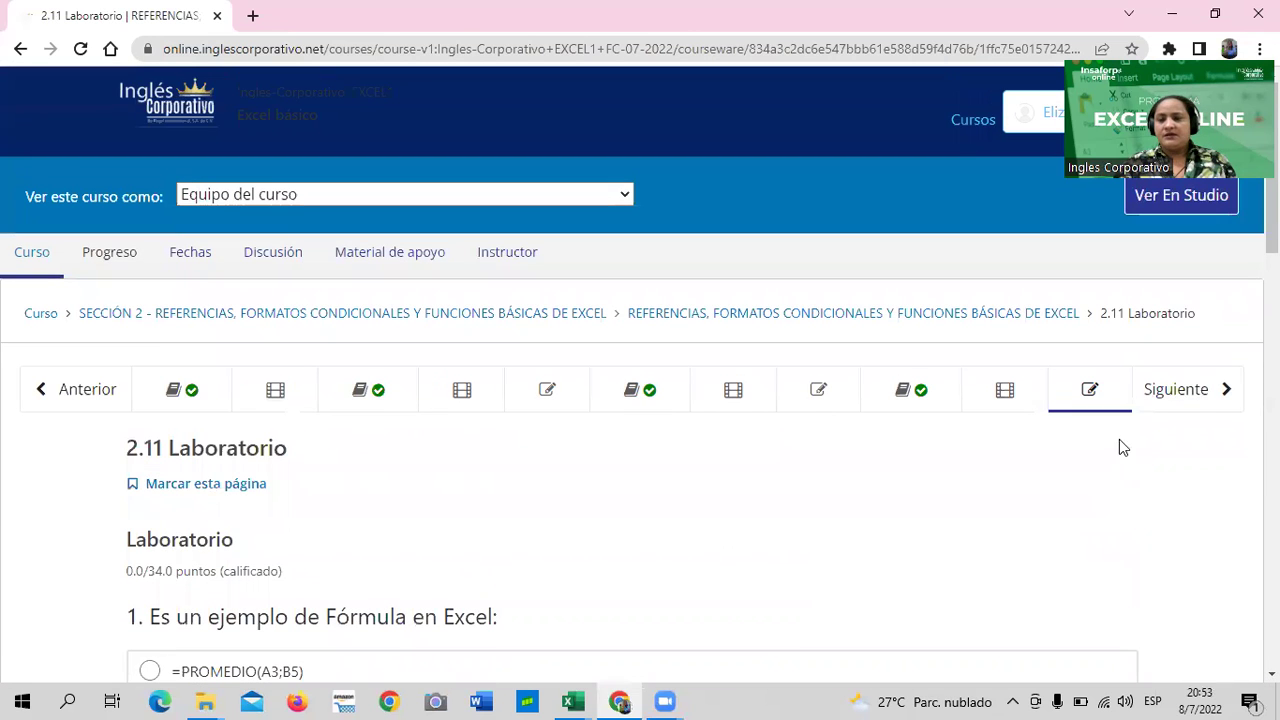
# Advance to the 100-point Examen de Medio Curso, worth 30% of the grade, and review its questions.
pyautogui.click(1190, 397)
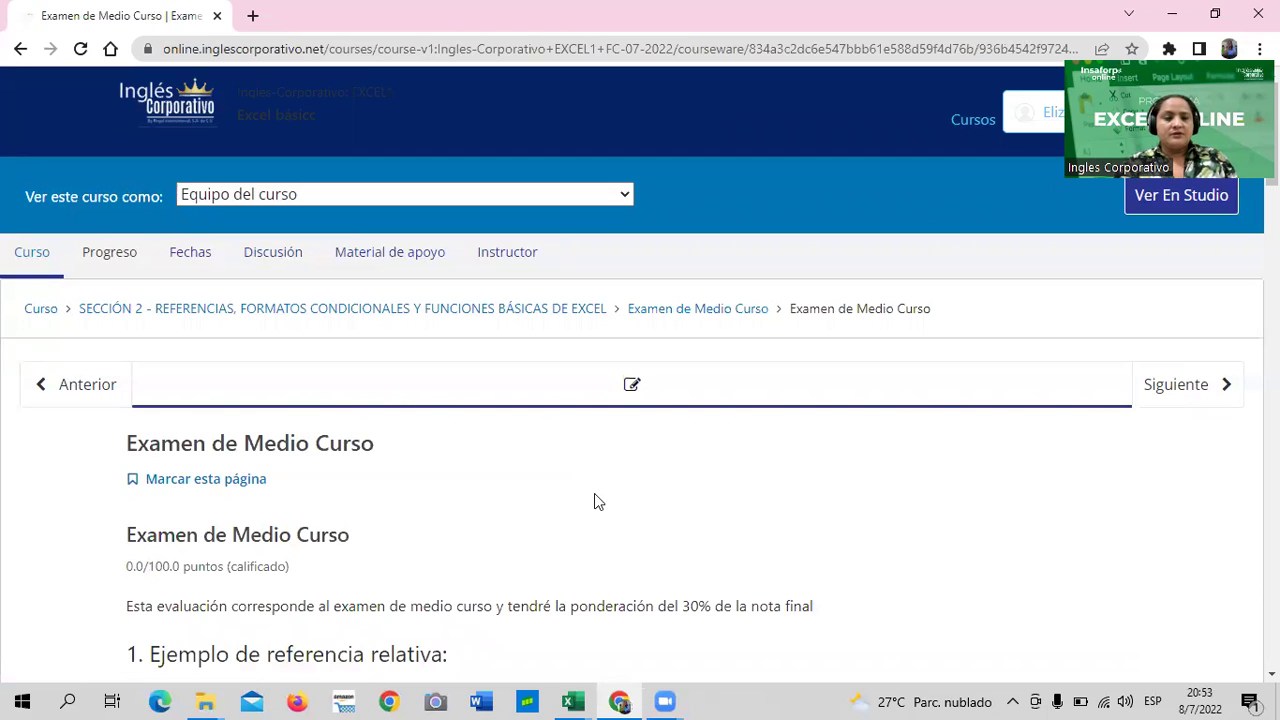
pyautogui.scroll(-2, 596, 495)
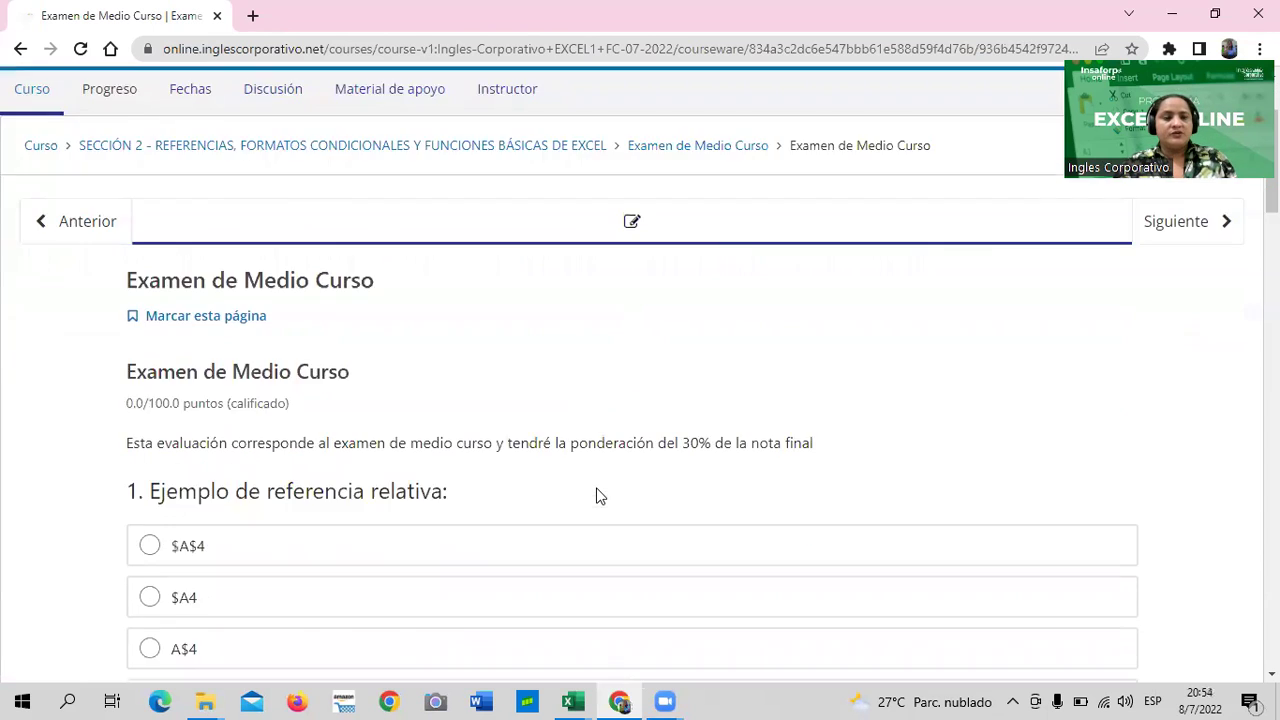
pyautogui.scroll(-4, 596, 495)
pyautogui.scroll(-3, 596, 497)
pyautogui.scroll(-3, 596, 497)
pyautogui.scroll(-4, 596, 497)
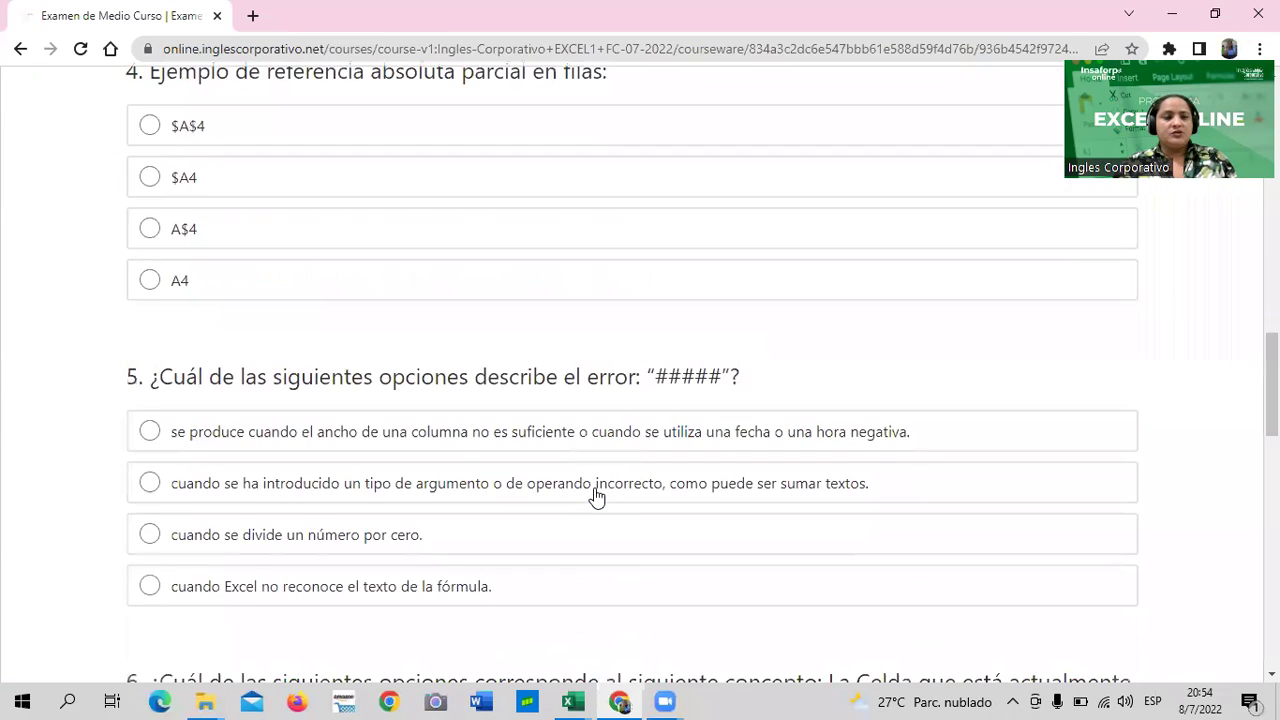
pyautogui.scroll(-4, 596, 497)
pyautogui.scroll(-3, 596, 497)
pyautogui.scroll(-5, 596, 497)
pyautogui.scroll(-1, 596, 497)
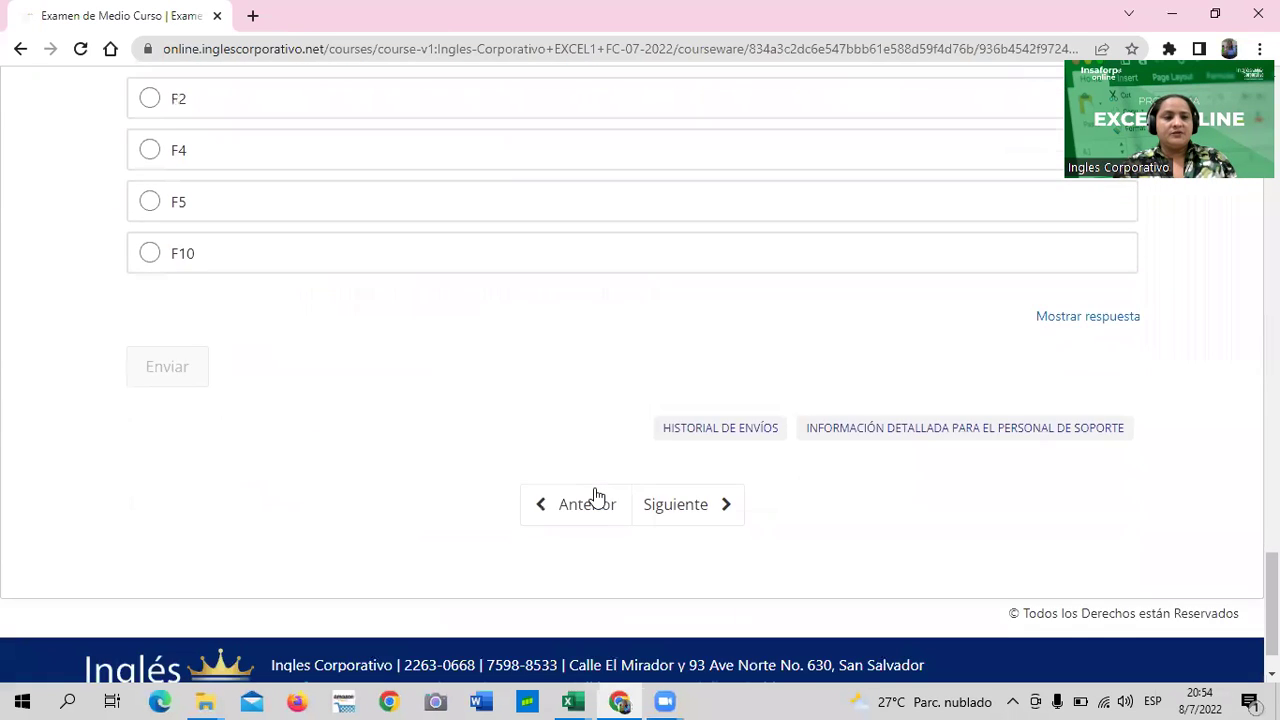
pyautogui.scroll(2, 596, 497)
pyautogui.scroll(1, 211, 240)
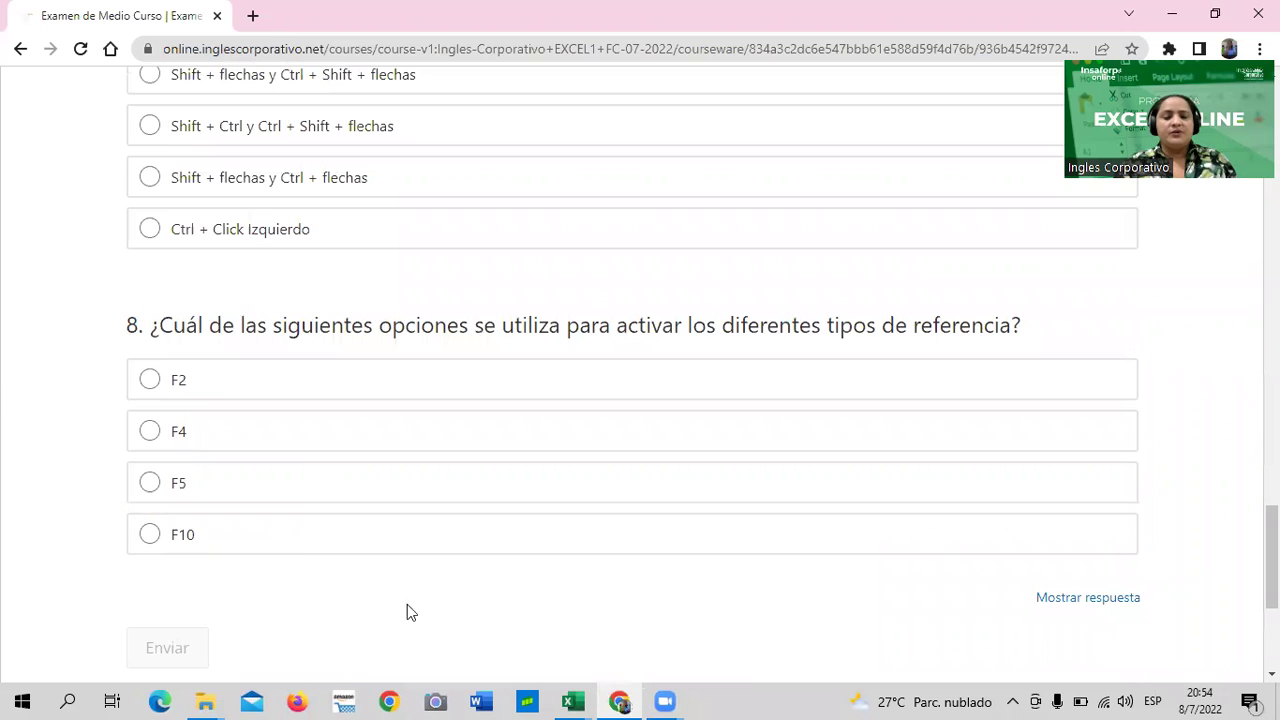
pyautogui.scroll(1, 503, 614)
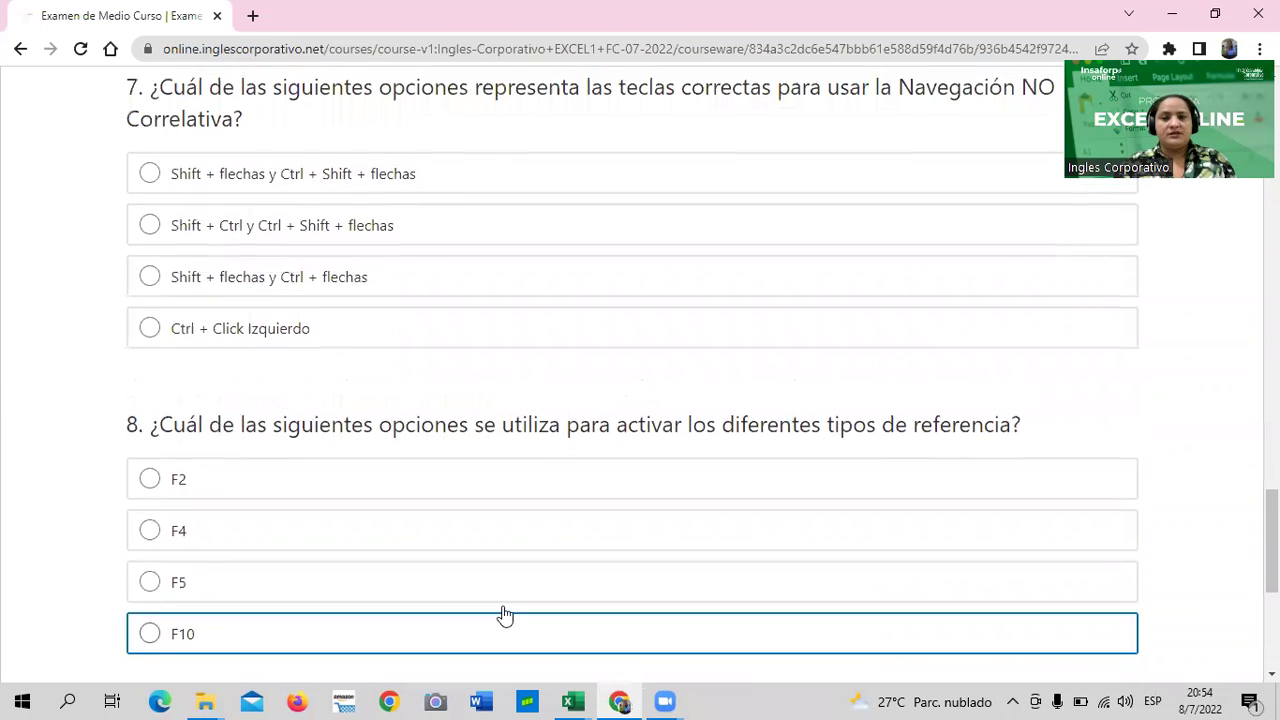
pyautogui.scroll(2, 505, 610)
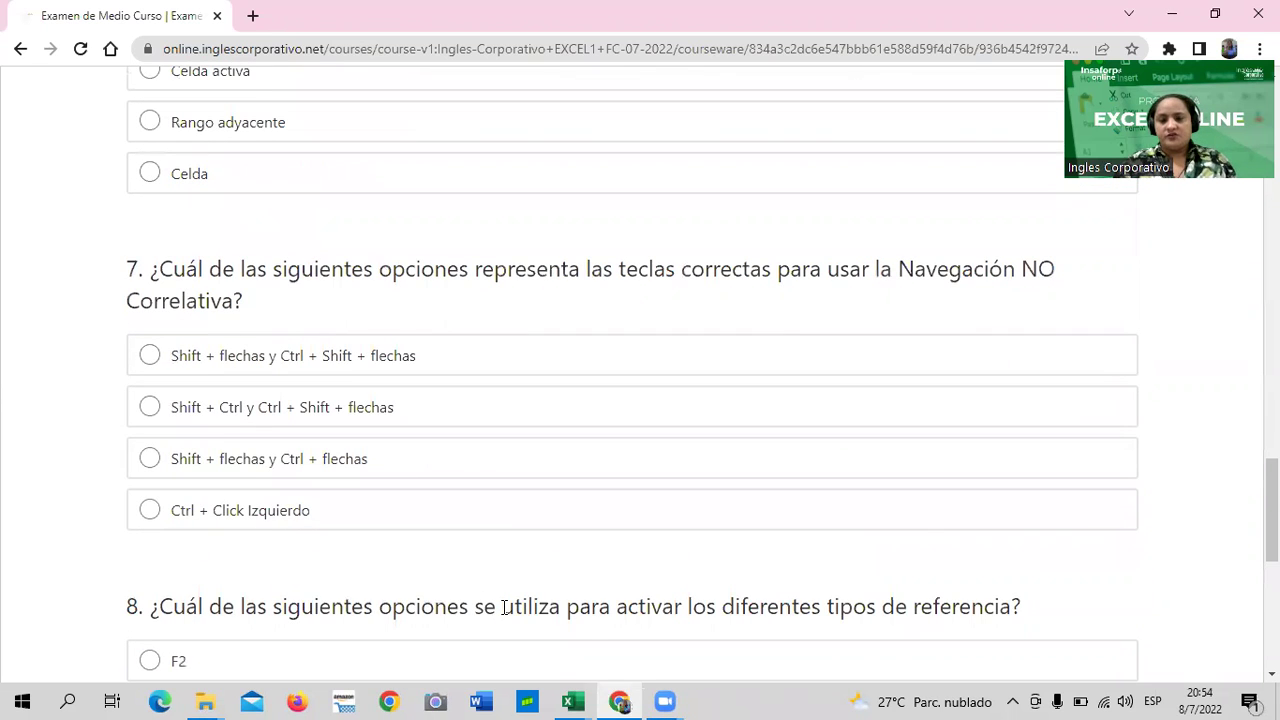
pyautogui.scroll(1, 505, 608)
pyautogui.scroll(1, 504, 606)
pyautogui.scroll(1, 504, 606)
pyautogui.scroll(2, 505, 612)
pyautogui.scroll(2, 505, 614)
pyautogui.scroll(1, 505, 614)
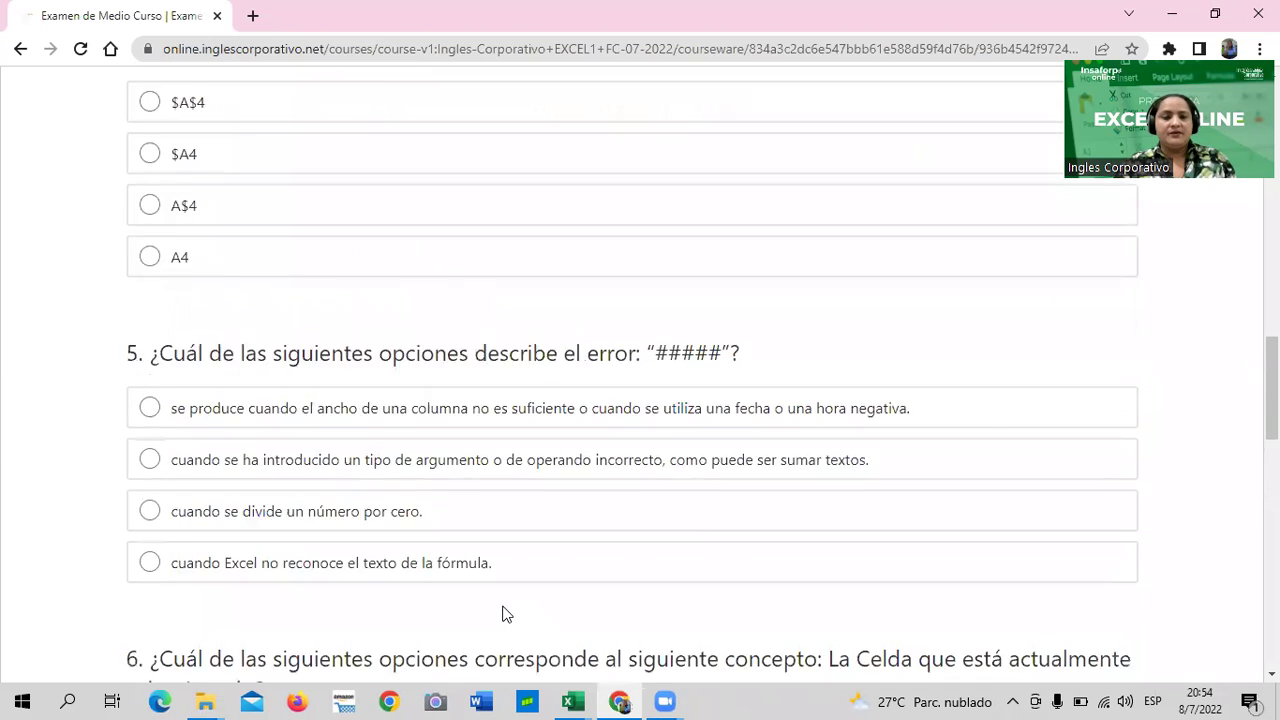
pyautogui.scroll(3, 503, 614)
pyautogui.scroll(3, 503, 614)
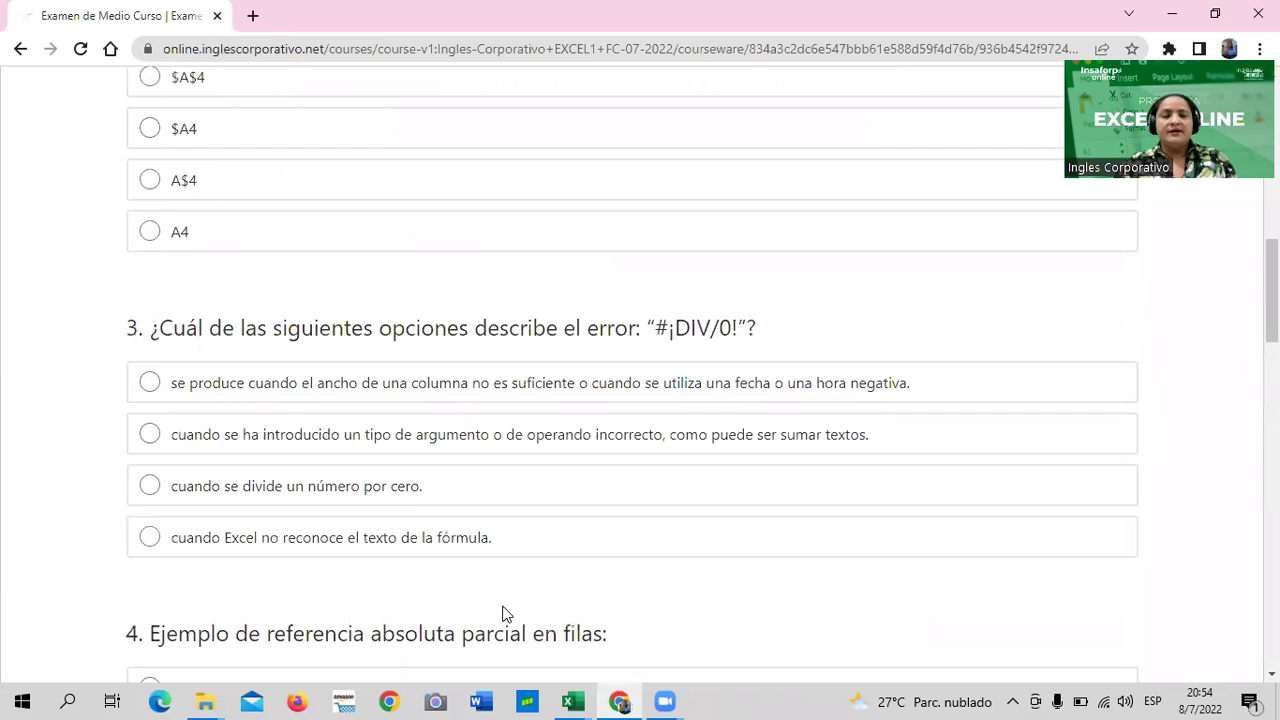
pyautogui.scroll(2, 503, 614)
pyautogui.scroll(3, 503, 614)
pyautogui.scroll(3, 503, 614)
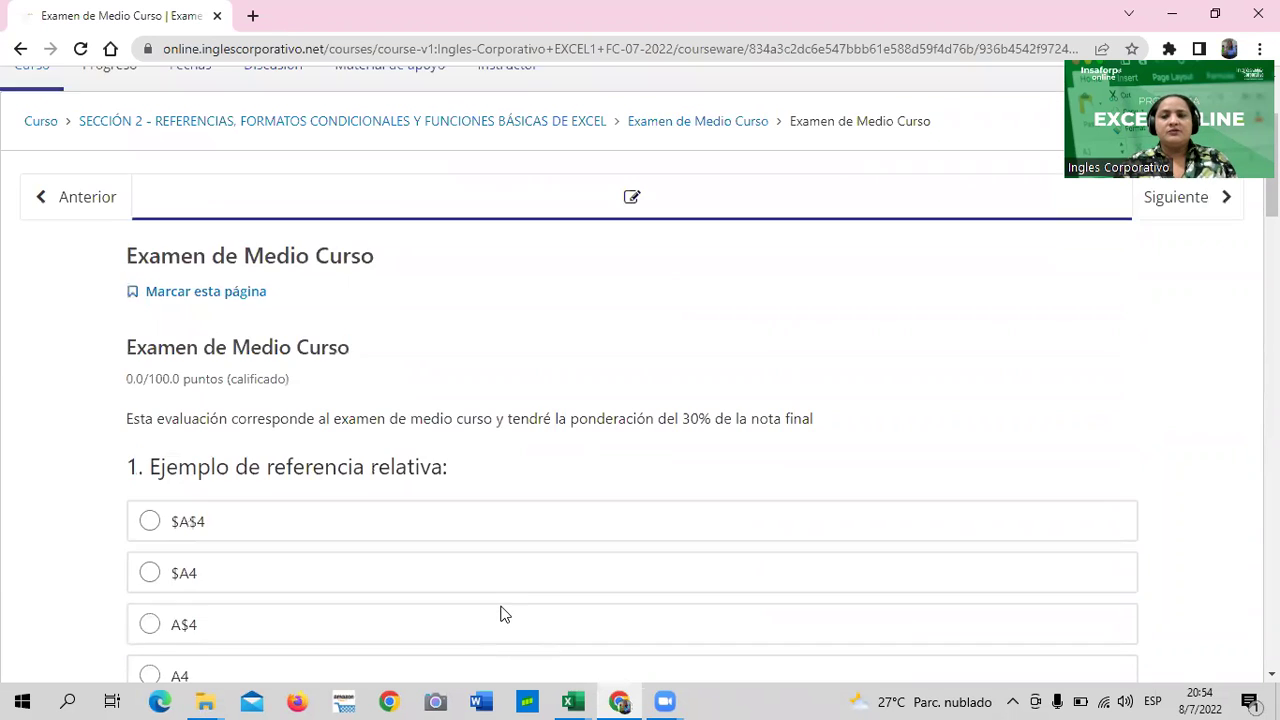
pyautogui.scroll(2, 503, 614)
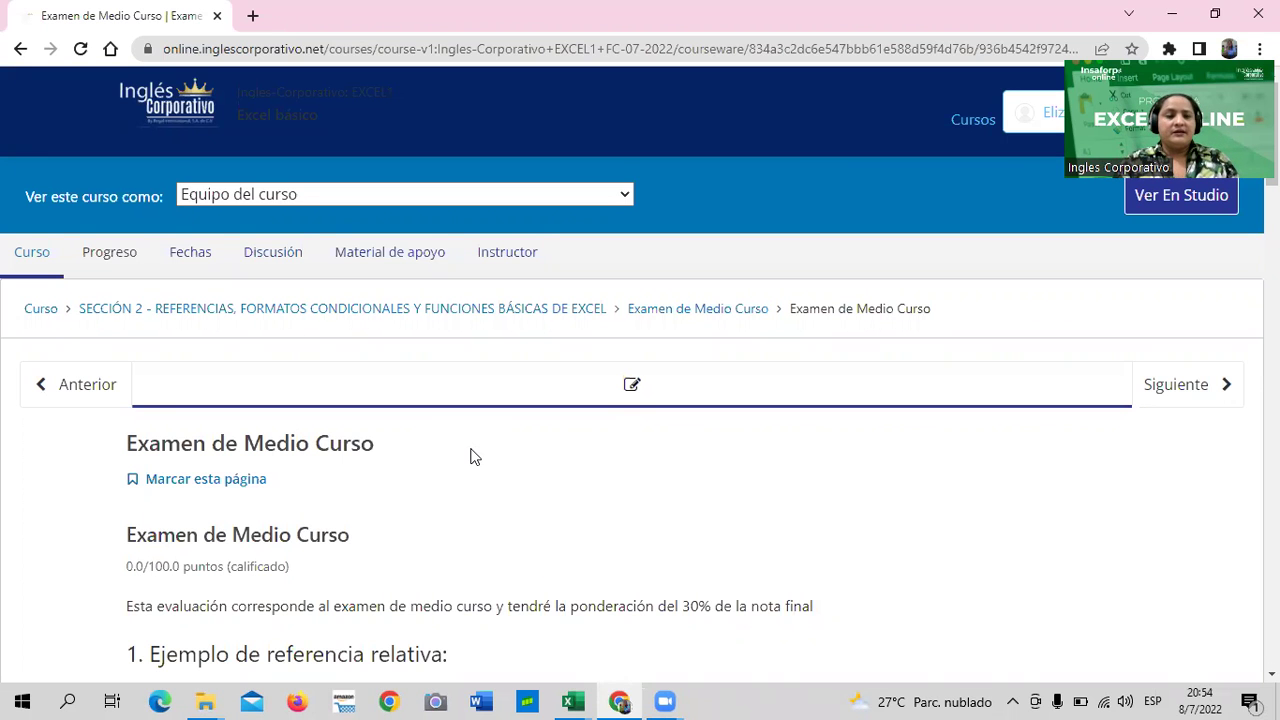
pyautogui.scroll(-3, 472, 452)
pyautogui.scroll(-3, 475, 457)
pyautogui.scroll(-4, 474, 457)
pyautogui.scroll(-5, 474, 458)
pyautogui.scroll(5, 480, 465)
pyautogui.scroll(5, 487, 475)
pyautogui.scroll(6, 490, 470)
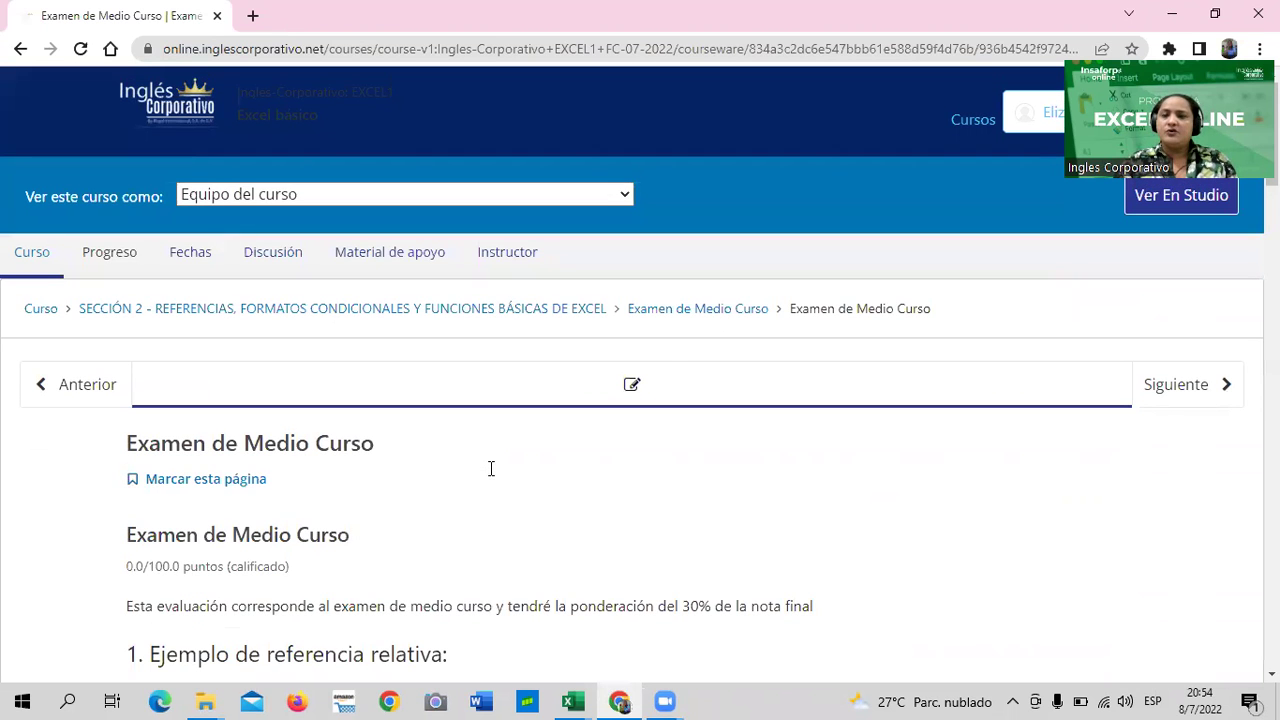